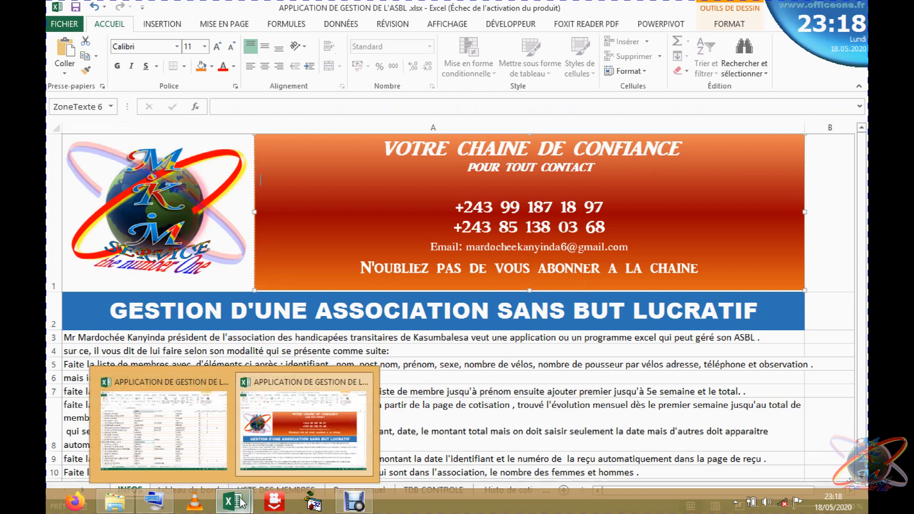
Switch to the APPLICATION DE GESTION DE L'ASBL.xlsm workbook and open its "tableau de bord" sheet
click(169, 443)
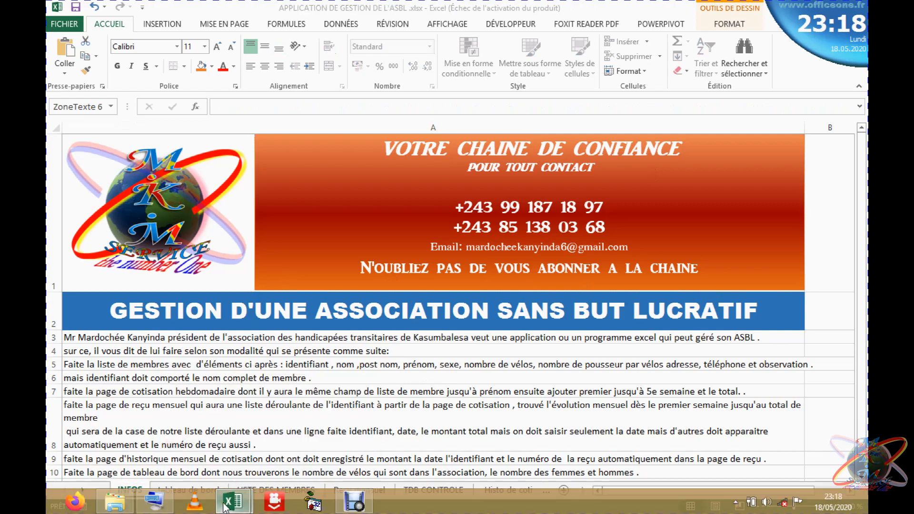
mouse_move(224, 505)
click(187, 449)
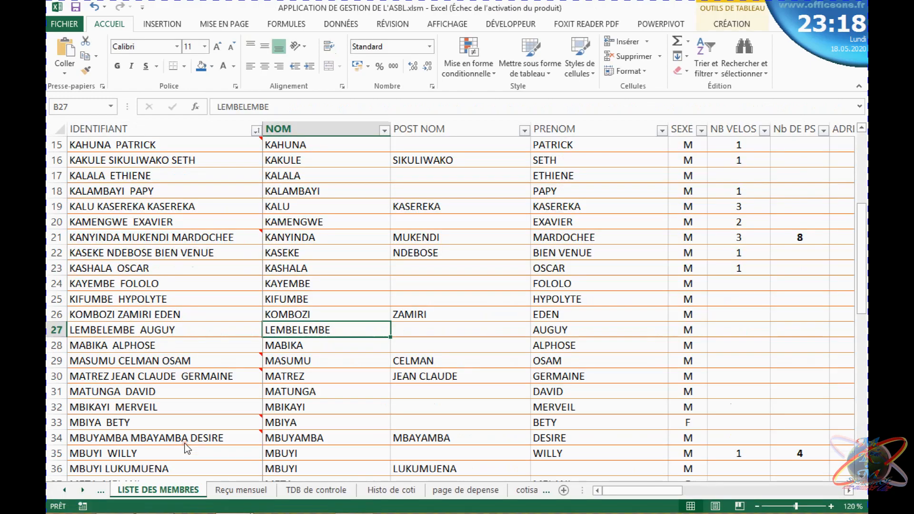
click(106, 486)
click(105, 486)
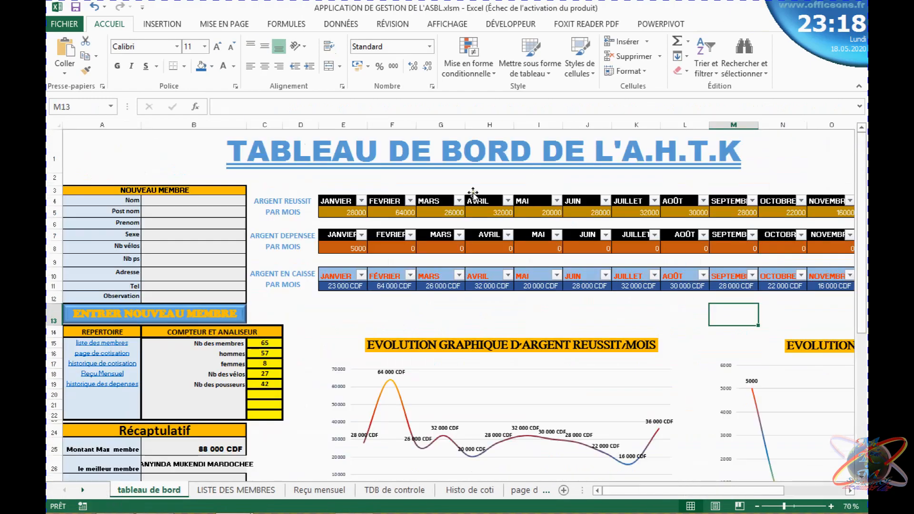
Examine the NOUVEAU MEMBRE entry form, its fields B4 to B12, and the COMPTEUR ET ANALISEUR block on the dashboard
click(343, 167)
click(238, 222)
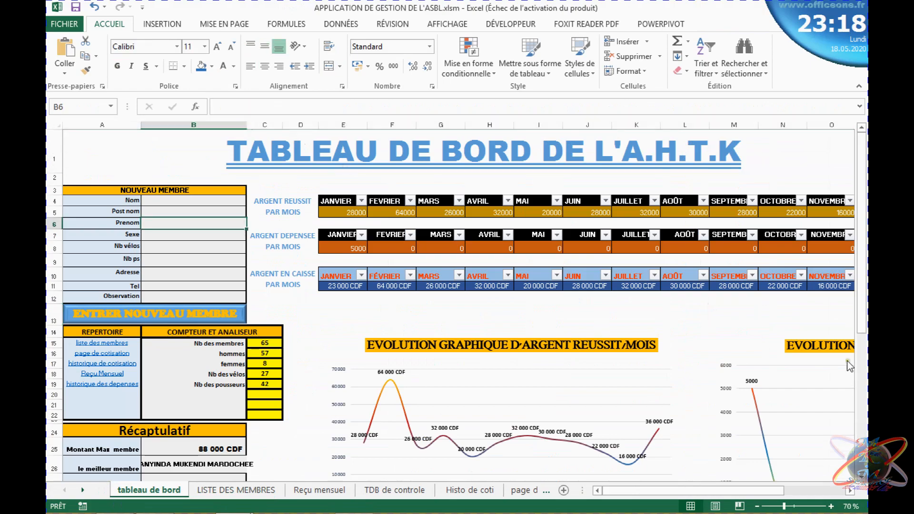
mouse_move(866, 159)
mouse_down()
mouse_move(866, 177)
mouse_move(865, 159)
mouse_up()
click(171, 192)
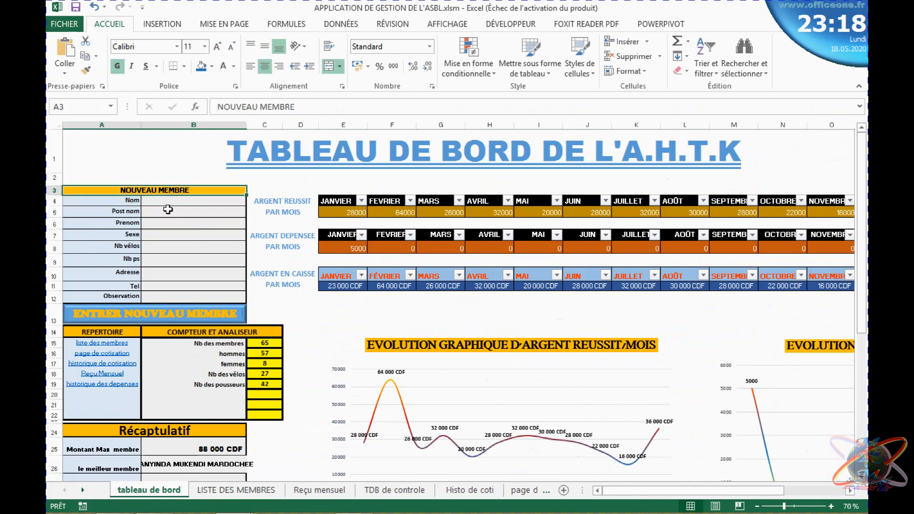
drag(168, 200, 172, 296)
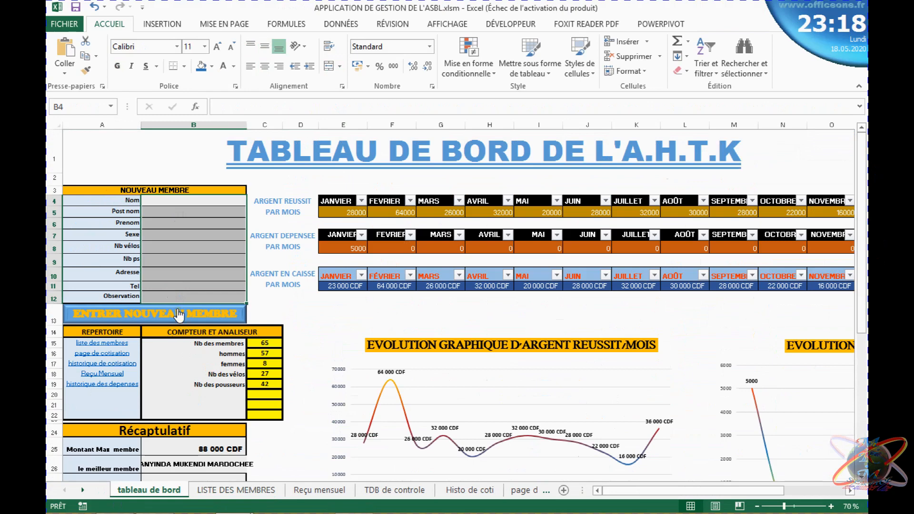
click(192, 355)
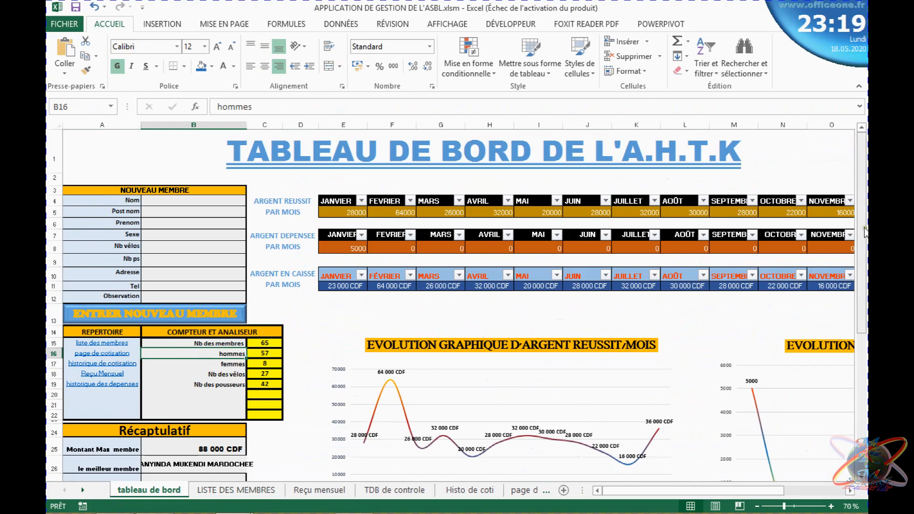
Widen column B to fit the best member's name and inspect the Récaptulatif formulas in cells B25 to B30
drag(864, 231, 864, 240)
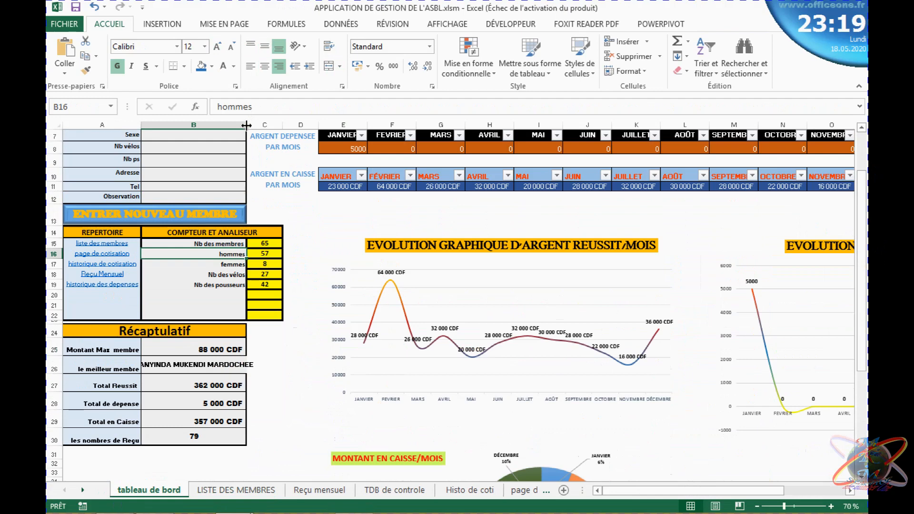
drag(246, 125, 273, 125)
click(151, 350)
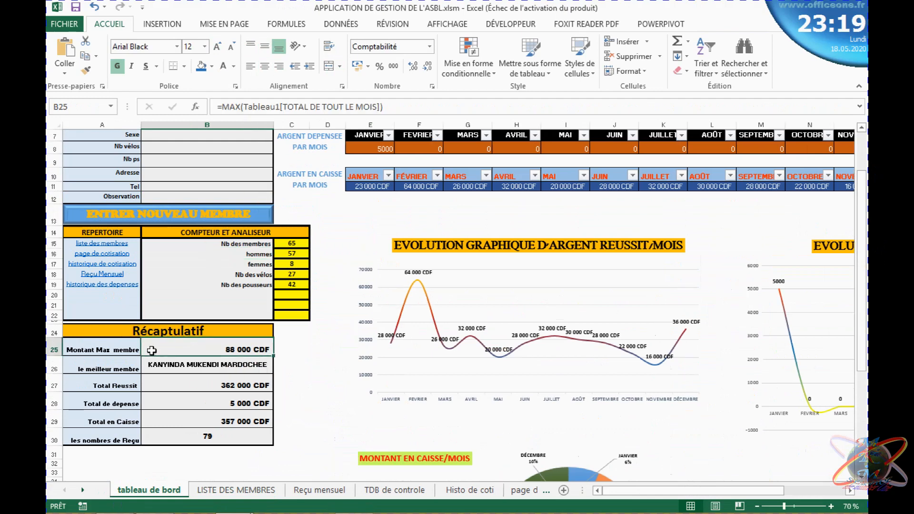
click(214, 361)
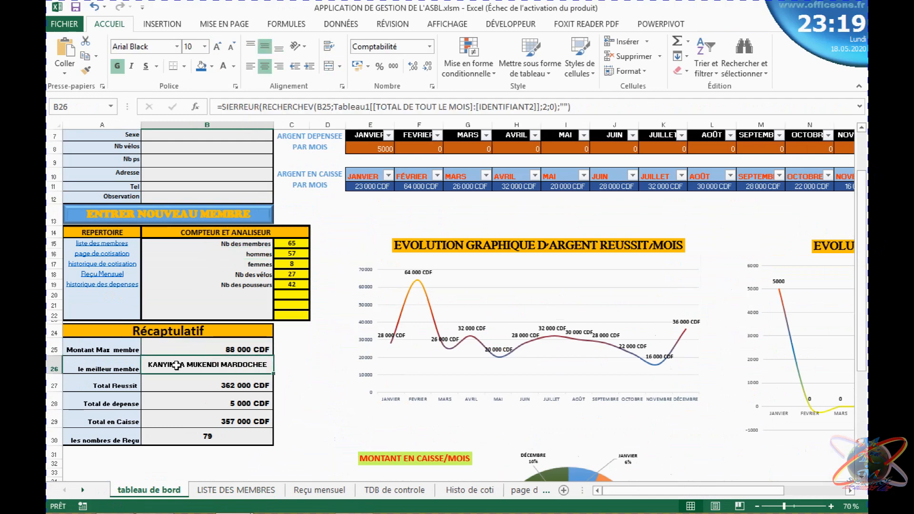
click(178, 385)
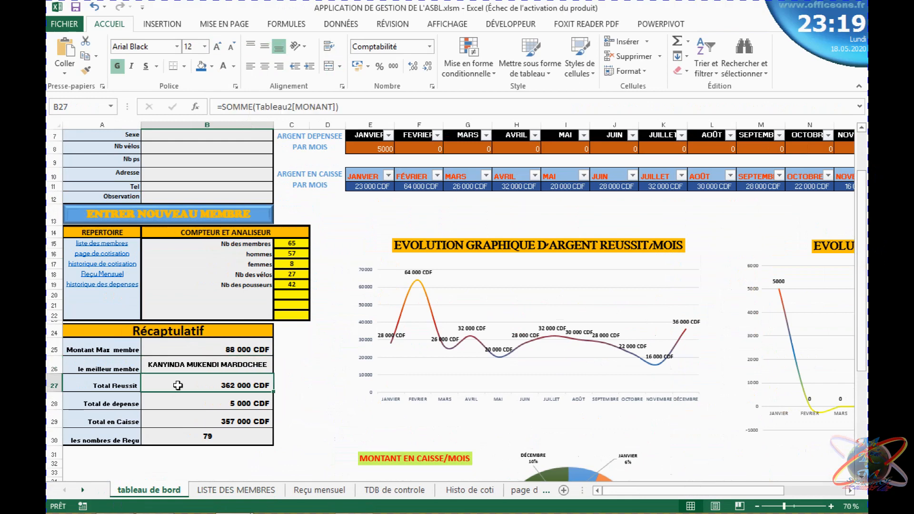
click(179, 401)
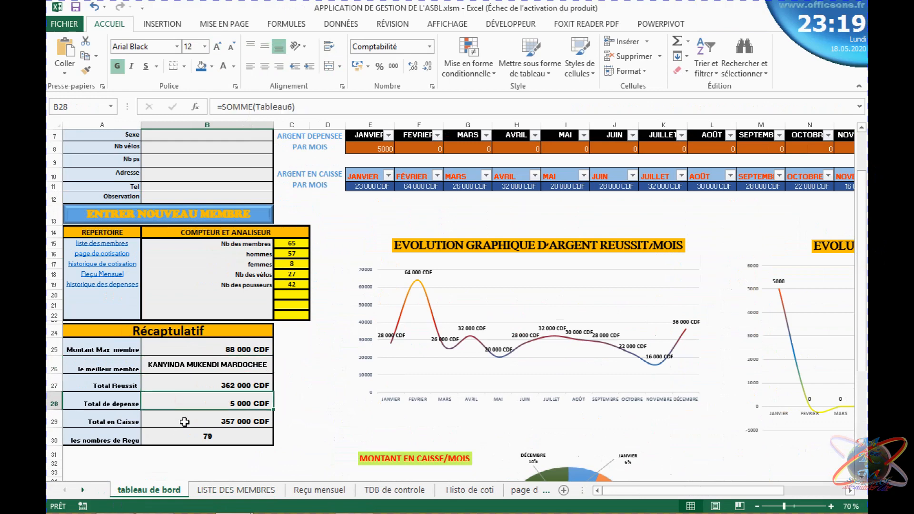
click(173, 419)
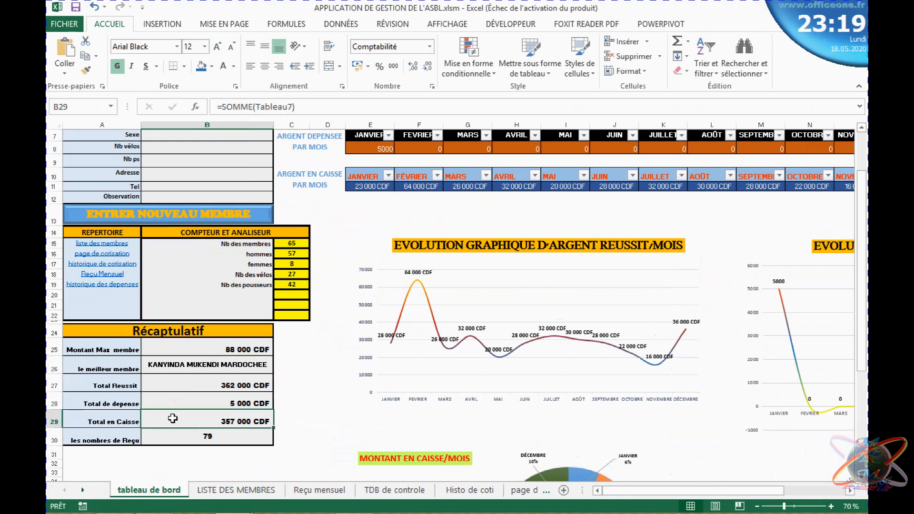
click(197, 436)
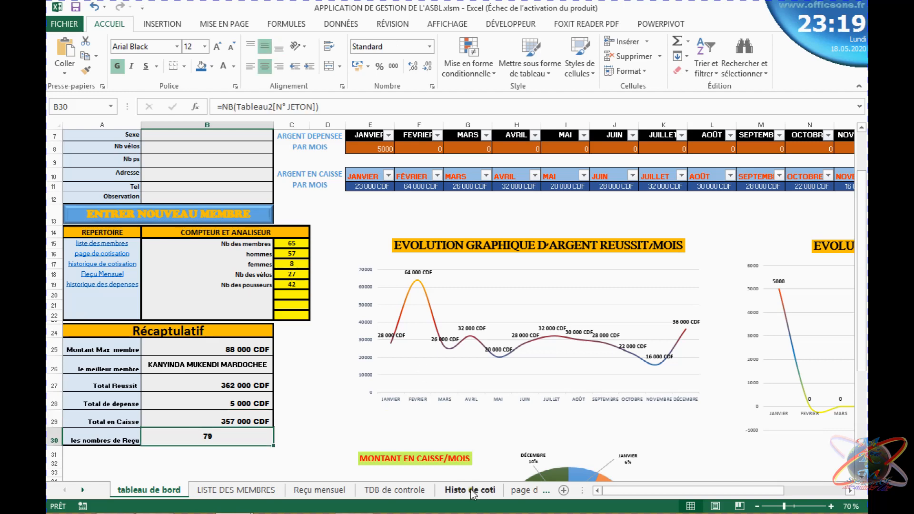
Examine the dashboard's income, expense and cash-by-month charts and the monthly tables above them
drag(861, 289, 861, 355)
click(576, 265)
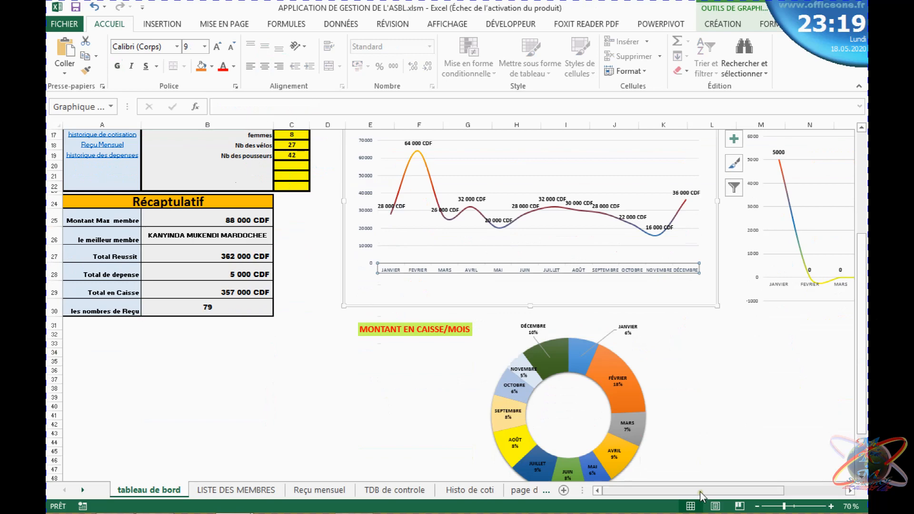
drag(700, 492, 732, 493)
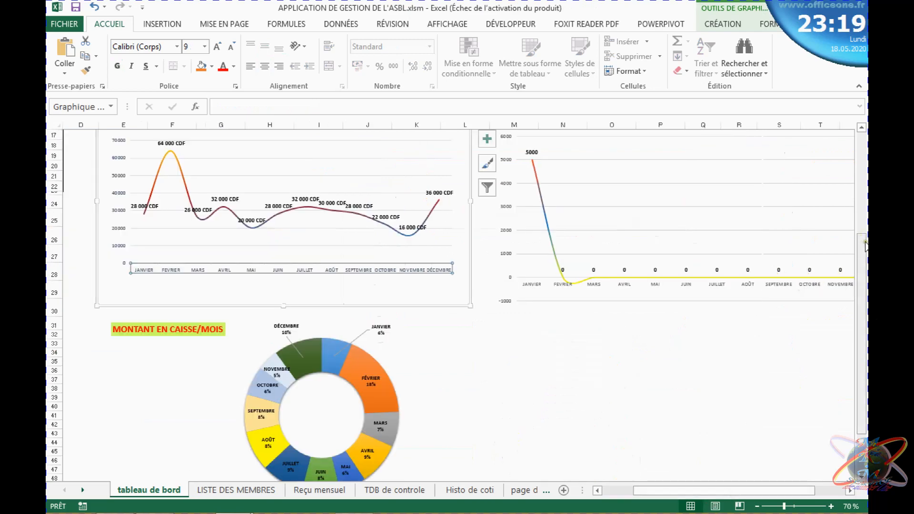
drag(864, 241, 867, 211)
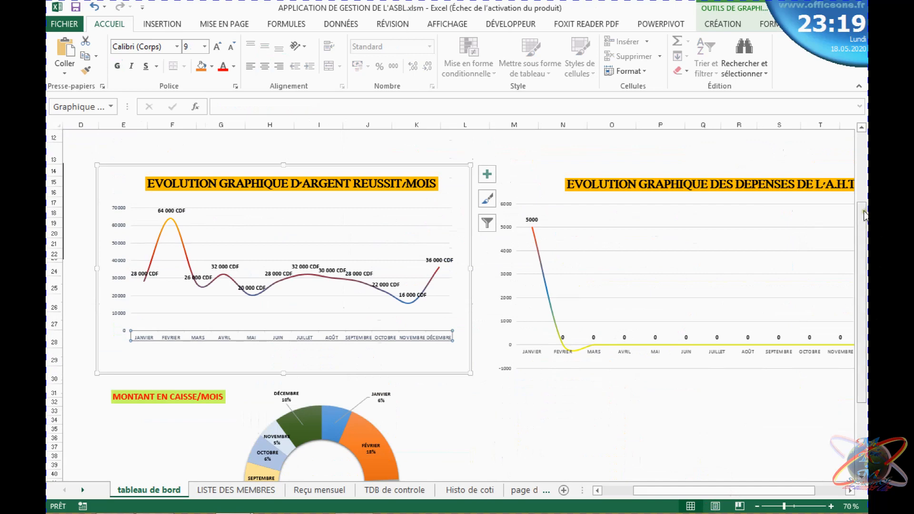
drag(864, 218, 863, 215)
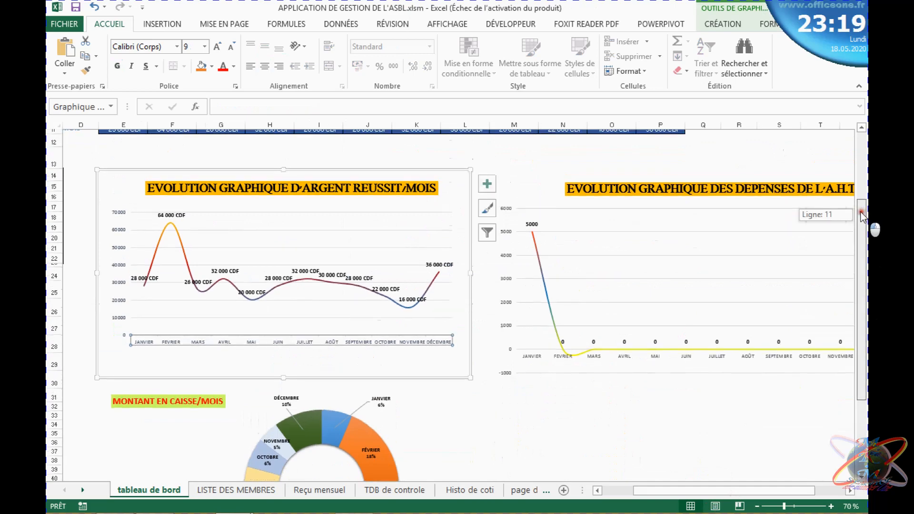
drag(863, 215, 864, 146)
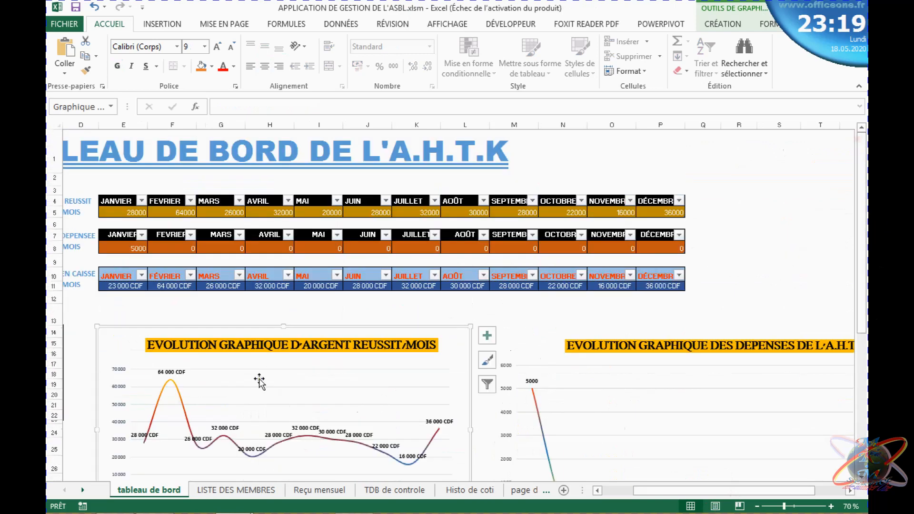
Visit the LISTE DES MEMBRES sheet, open "Reçu mensuel" and choose a member for NOM DE MEMBRE in cell D4
click(251, 493)
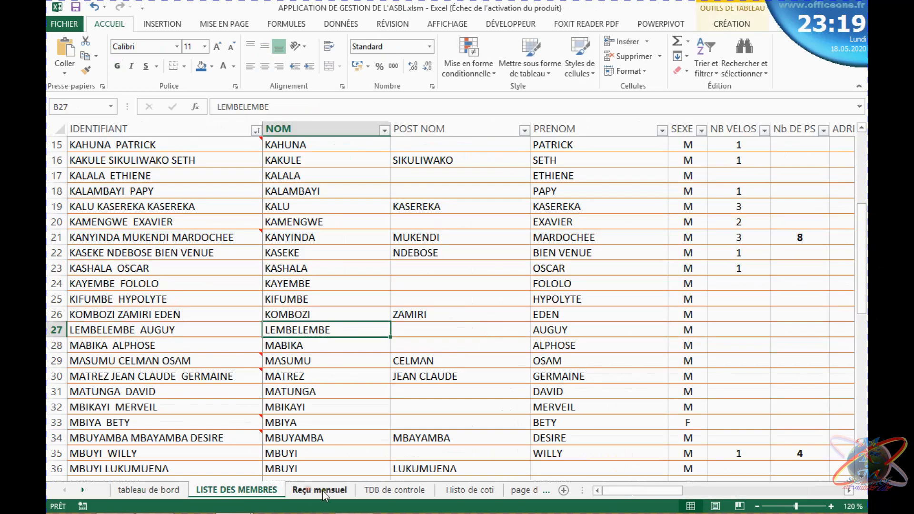
click(319, 490)
click(511, 193)
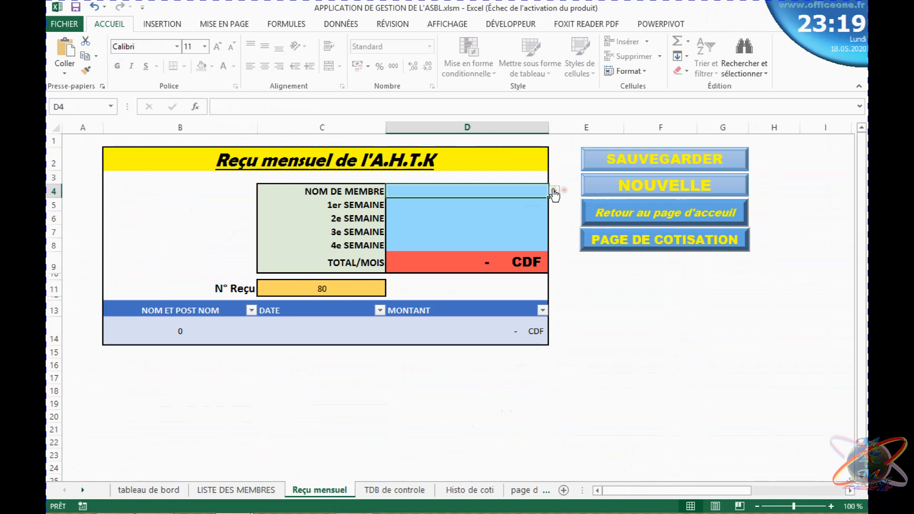
click(555, 191)
click(426, 210)
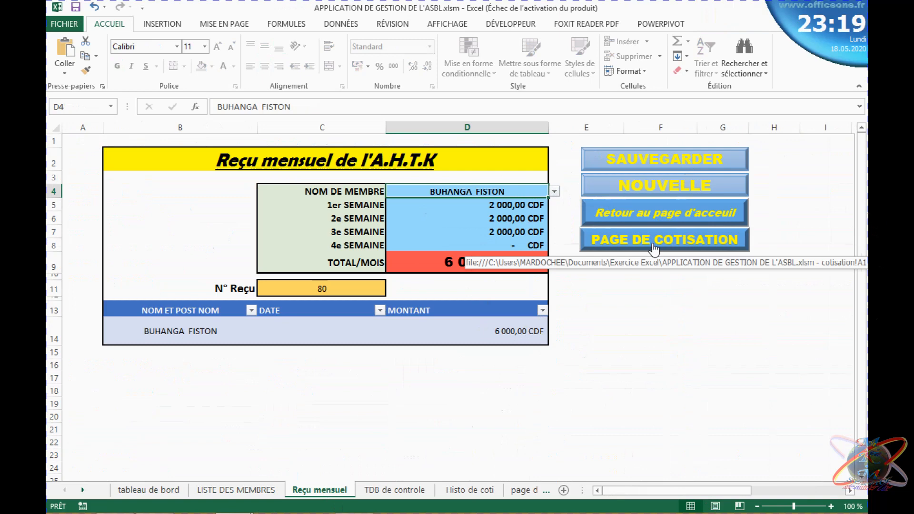
Look through the "TDB de controle", "Histo de coti", "page de depense" and "cotisation" sheets in turn
click(423, 491)
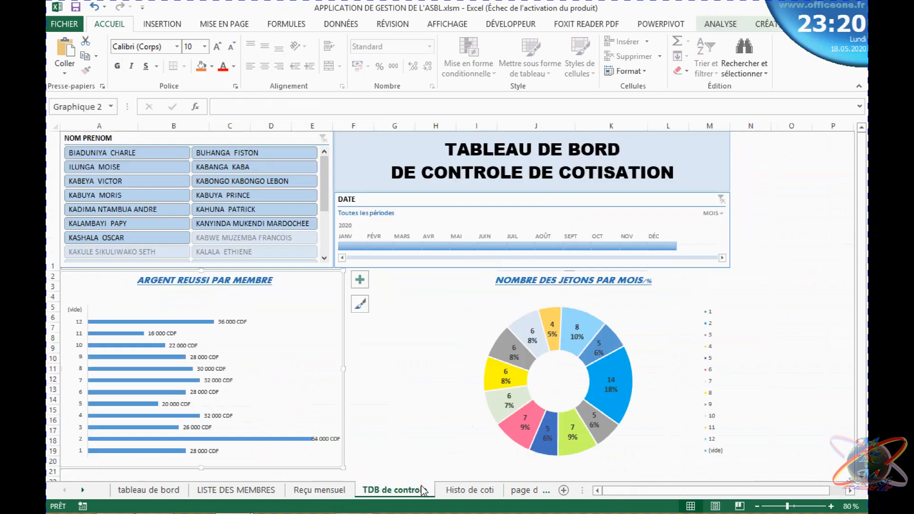
click(467, 493)
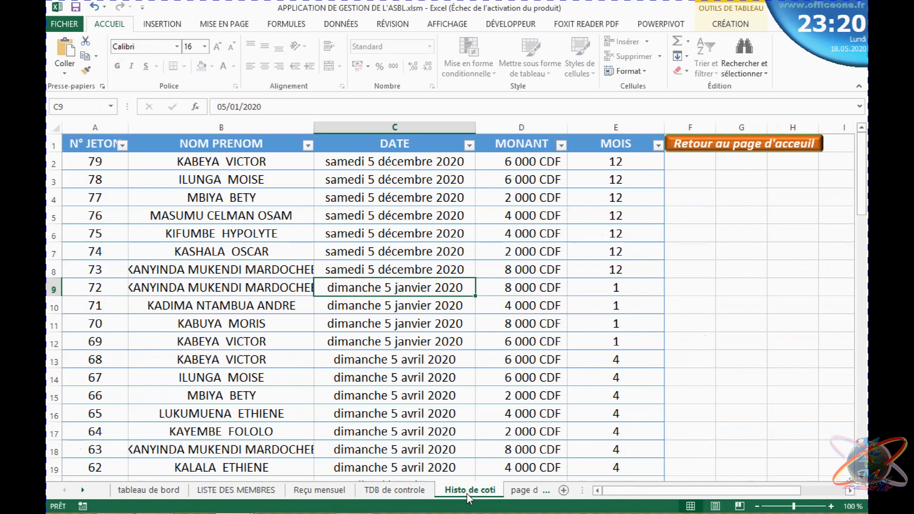
click(303, 213)
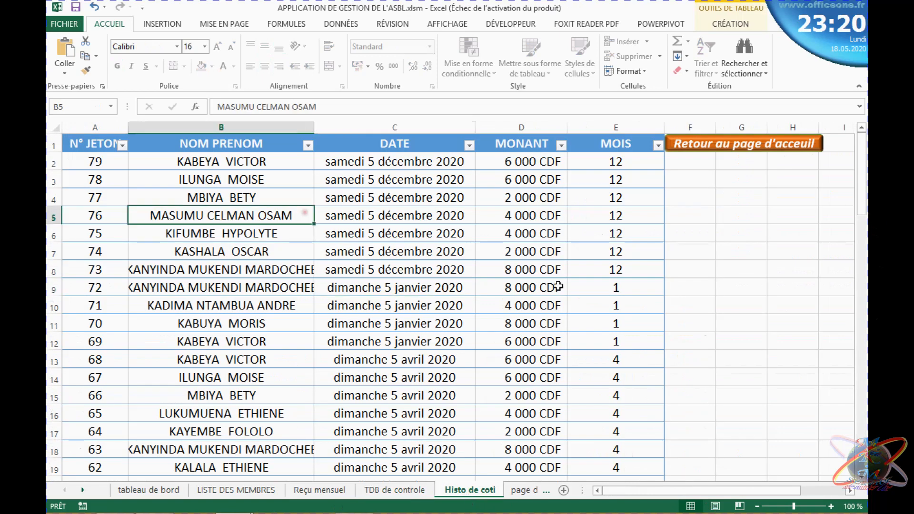
click(529, 490)
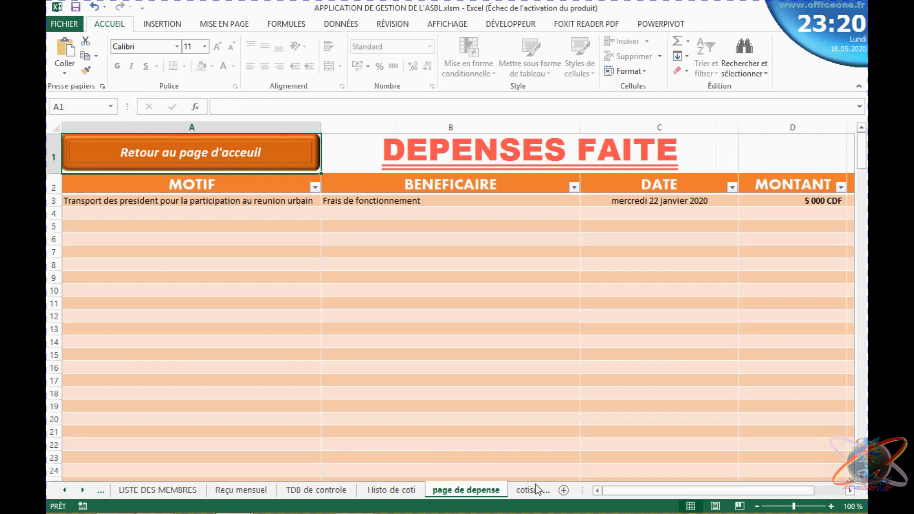
click(533, 490)
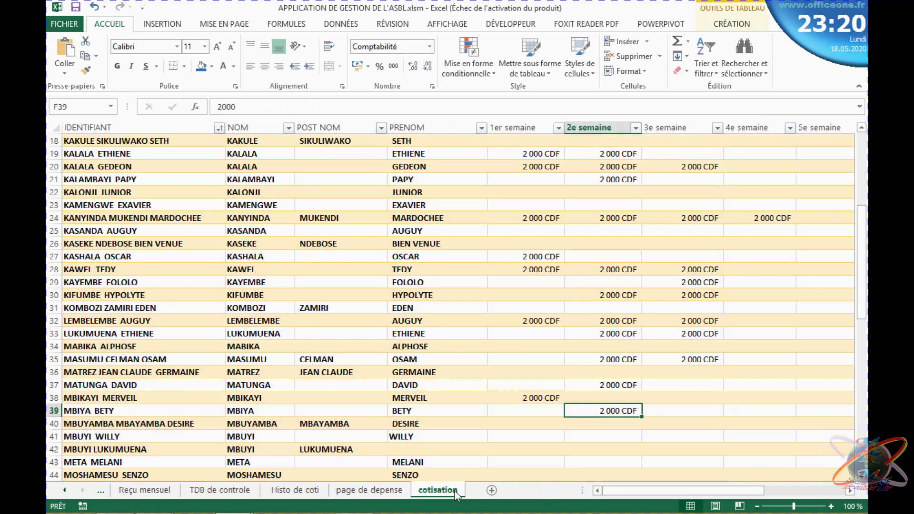
Return to the "tableau de bord" sheet and review its title, monthly income and expense tables, and the income evolution chart
click(100, 492)
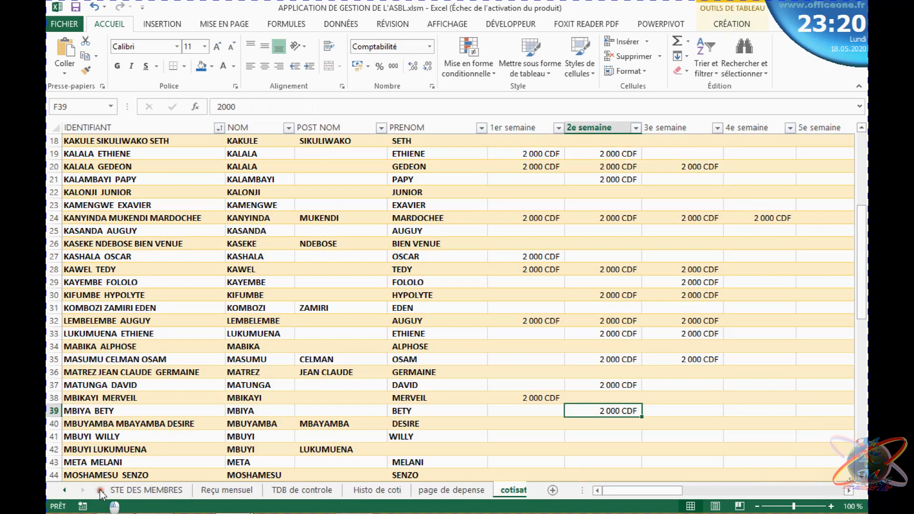
click(100, 492)
click(101, 492)
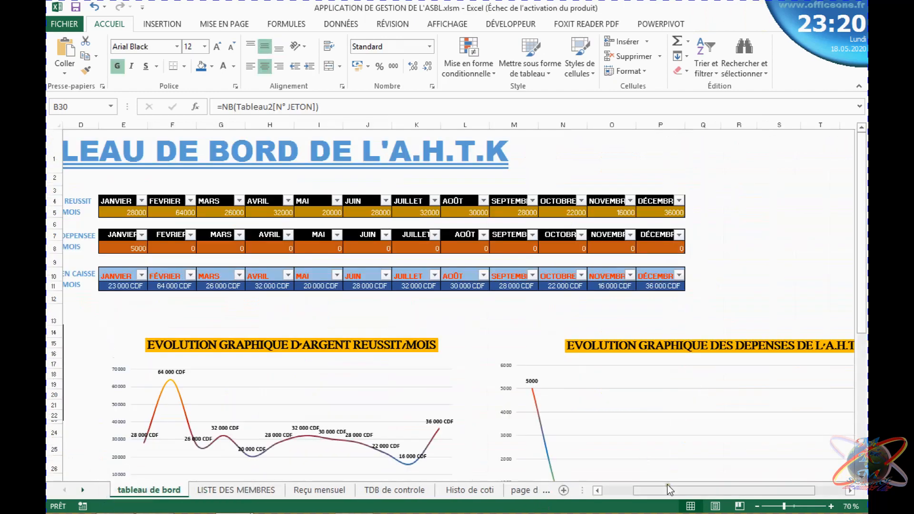
drag(670, 492, 639, 492)
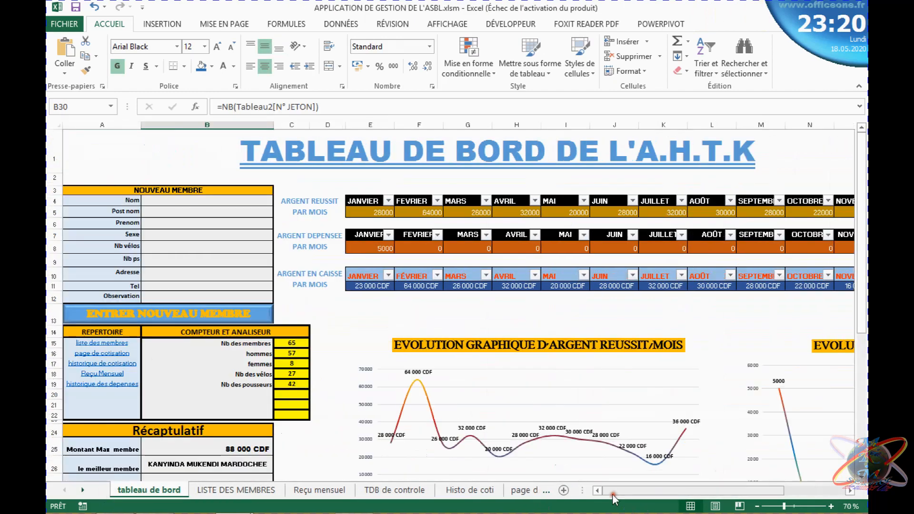
click(345, 168)
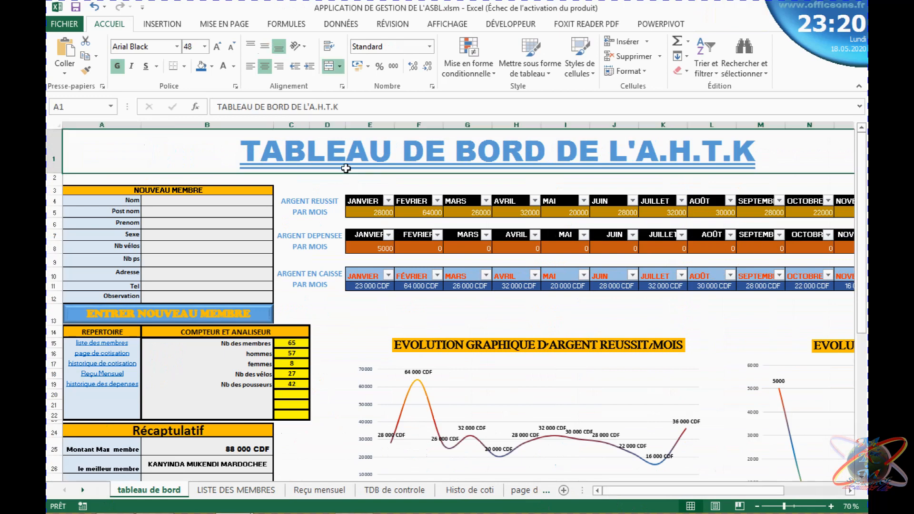
click(374, 248)
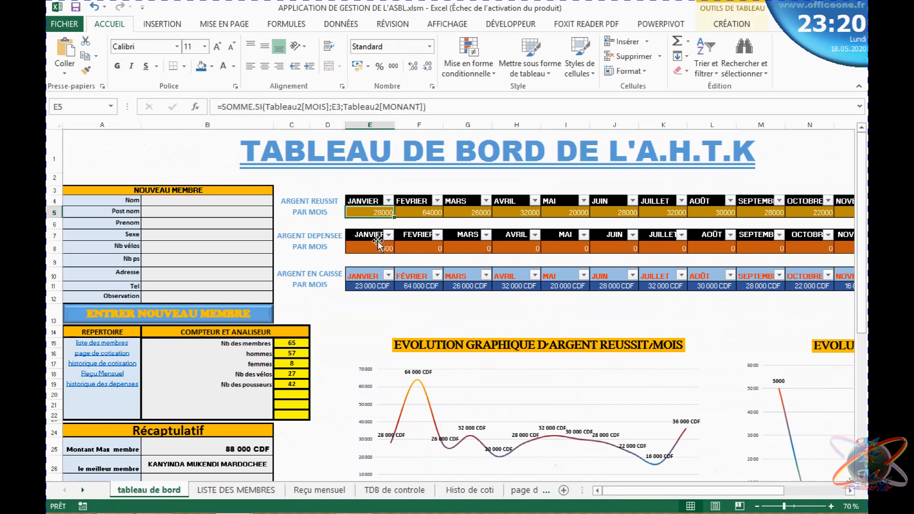
click(532, 397)
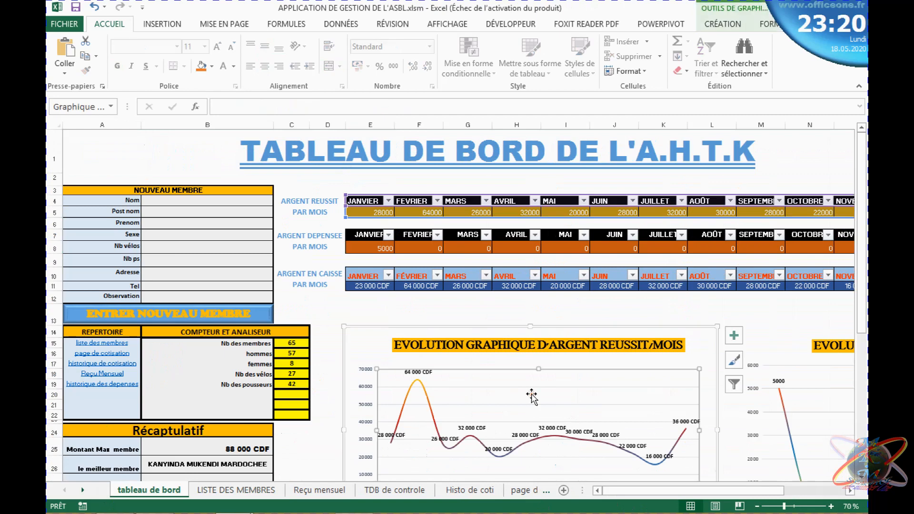
drag(863, 273, 864, 264)
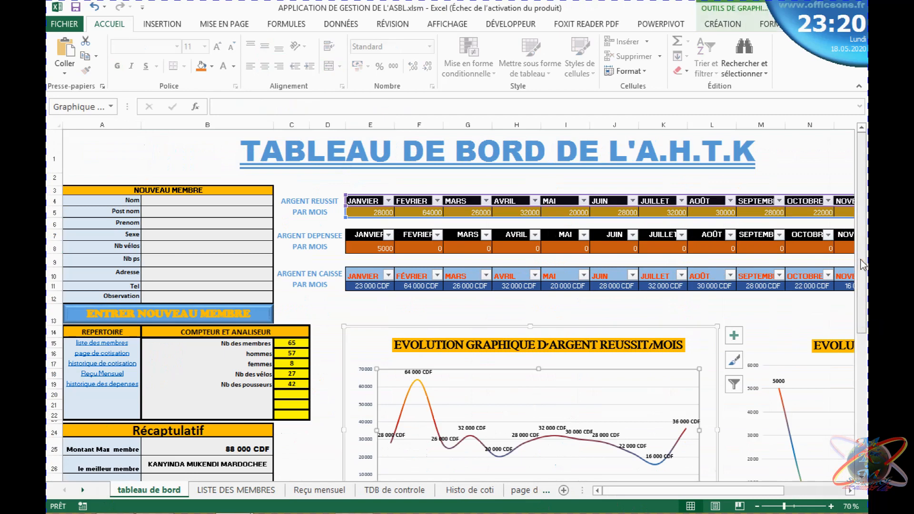
click(445, 257)
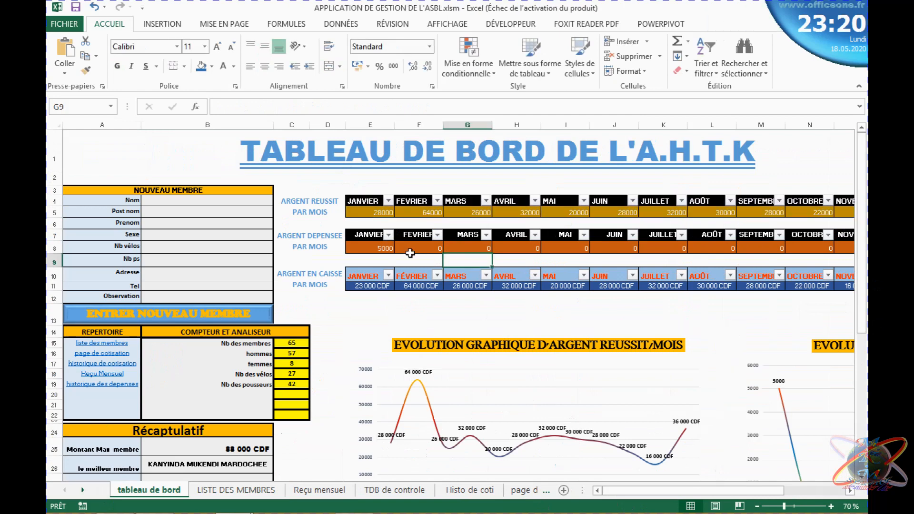
Put away the finished workbook and bring up the "APPLICATION DE GESTION DE L'ASBL .xlsx" workbook
click(311, 258)
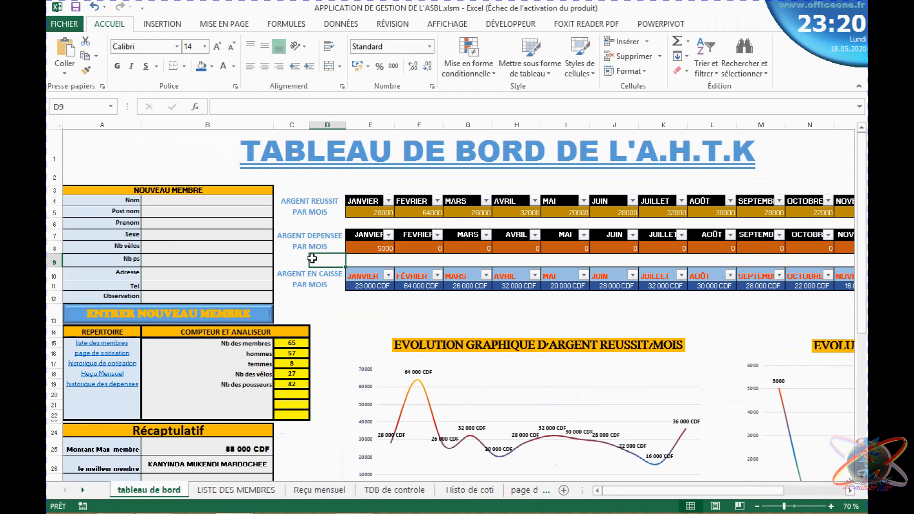
click(333, 362)
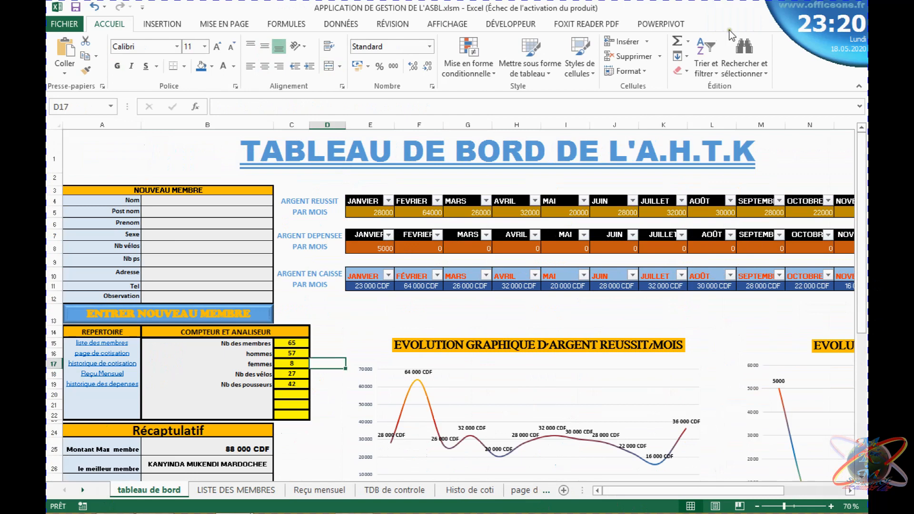
mouse_move(865, 10)
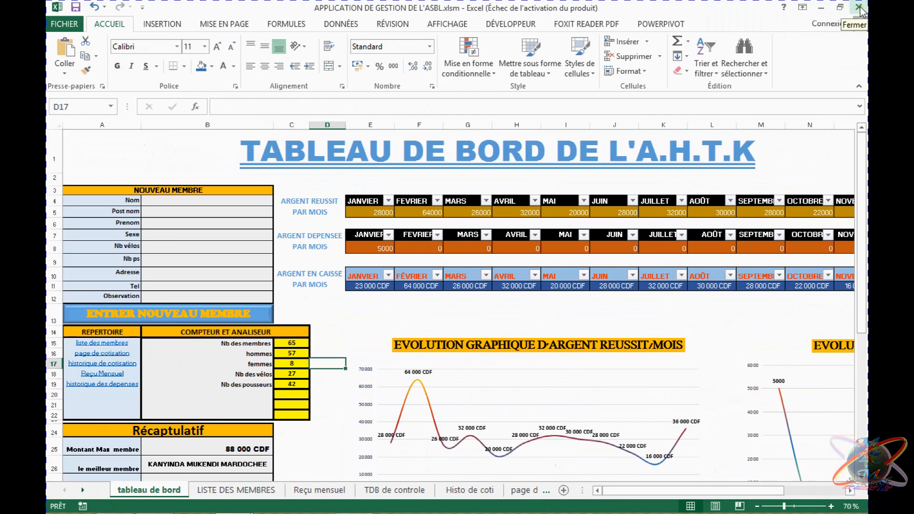
click(825, 10)
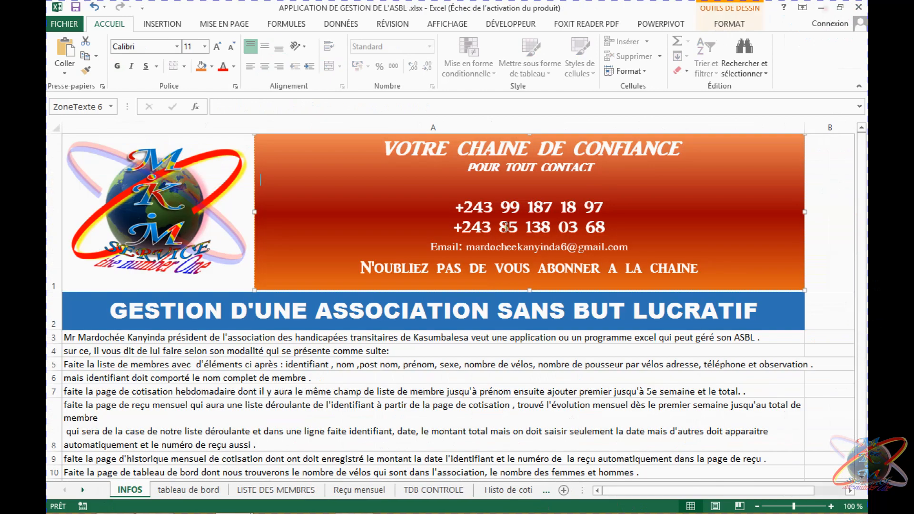
Examine the INFOS sheet's contact banner and the introductory statement in rows 3 and 4
click(252, 379)
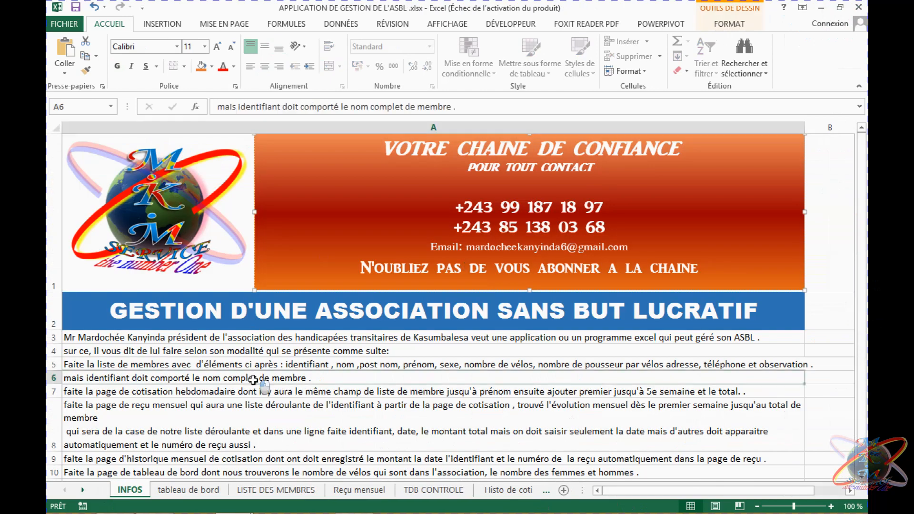
click(248, 260)
click(273, 337)
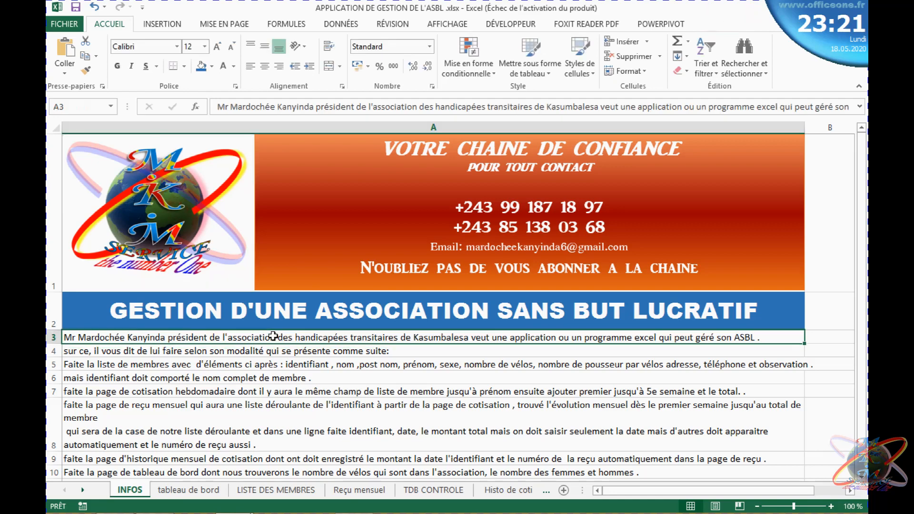
click(474, 166)
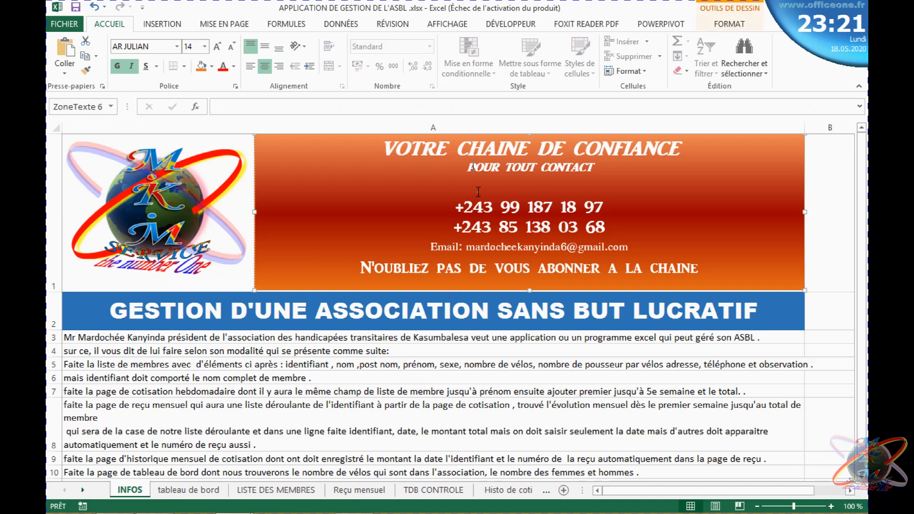
drag(453, 207, 593, 279)
click(432, 254)
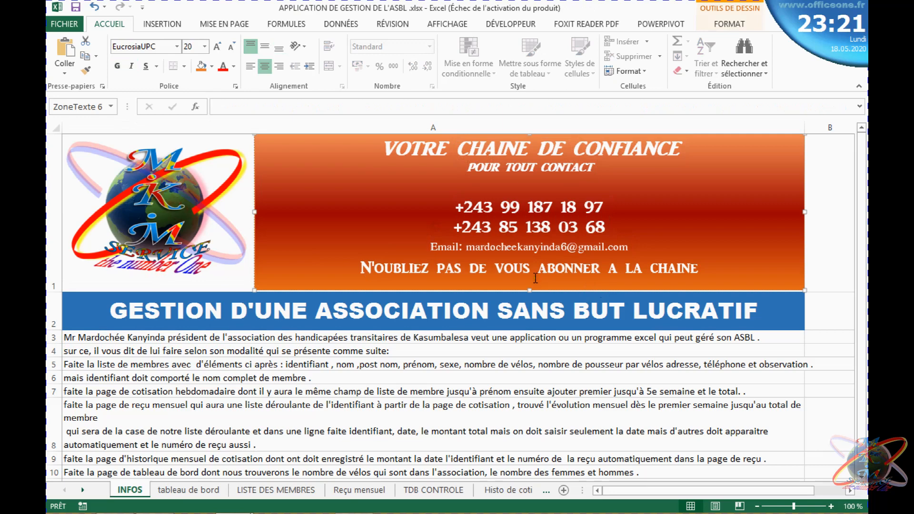
click(328, 226)
click(323, 352)
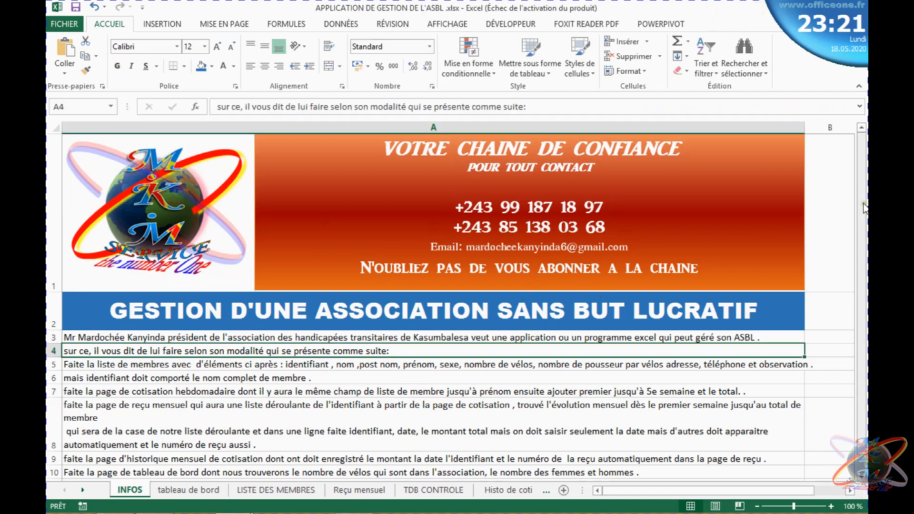
Read through the application requirements listed on the INFOS sheet from row 5 to row 18
mouse_move(864, 208)
mouse_down()
mouse_move(865, 265)
mouse_move(865, 209)
mouse_up()
click(175, 369)
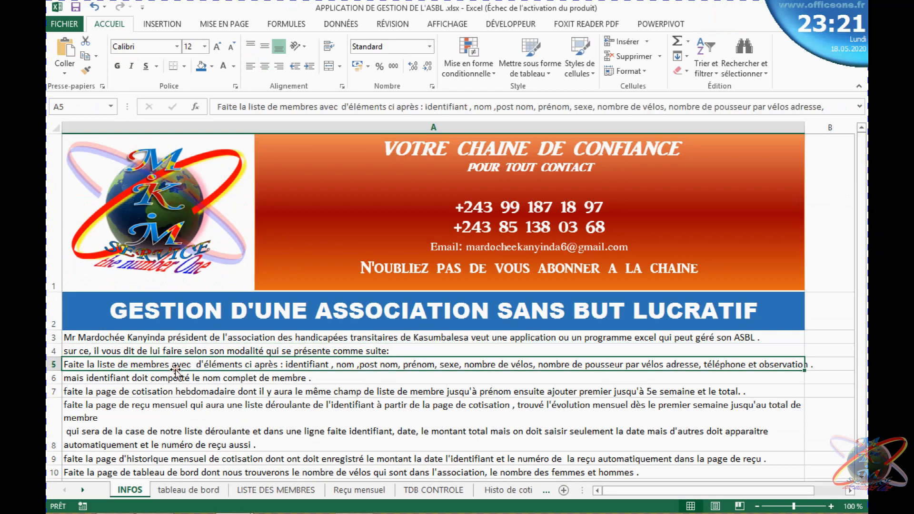
click(230, 448)
click(291, 459)
click(774, 441)
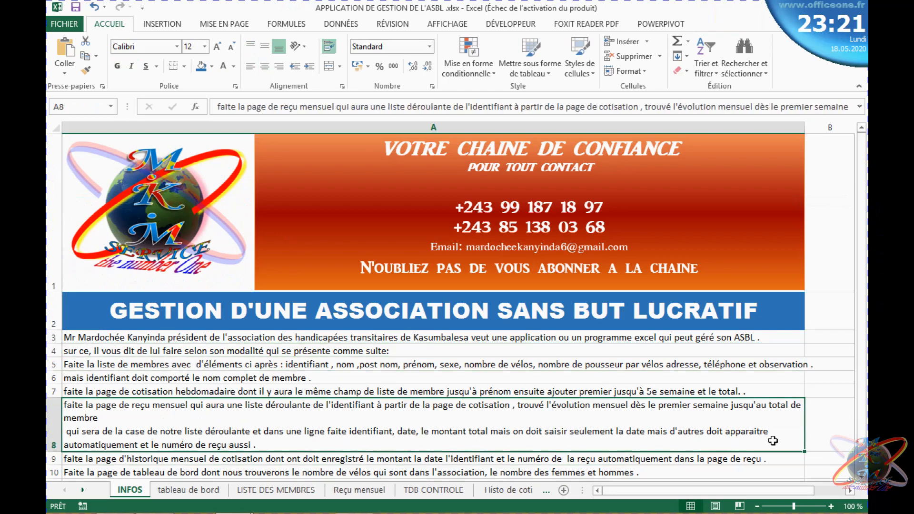
scroll(466, 342, down, 1)
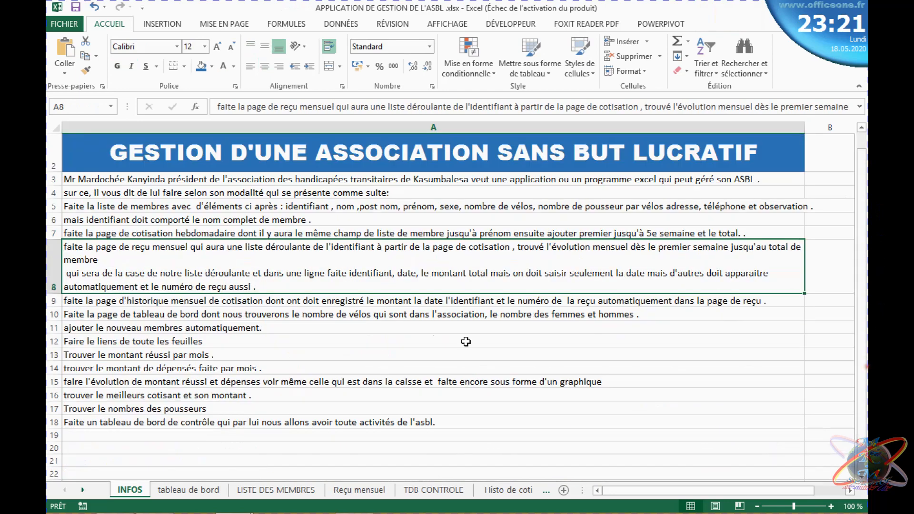
click(466, 342)
click(329, 433)
click(263, 398)
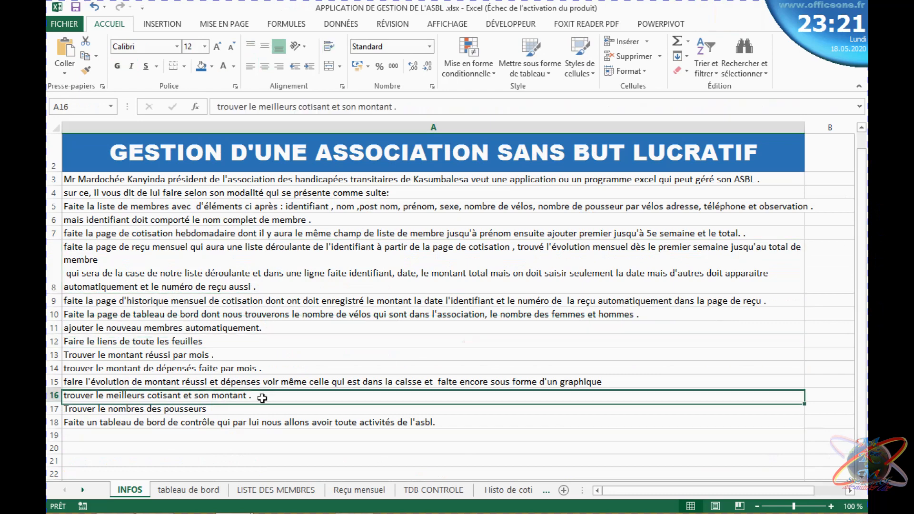
click(259, 357)
click(379, 219)
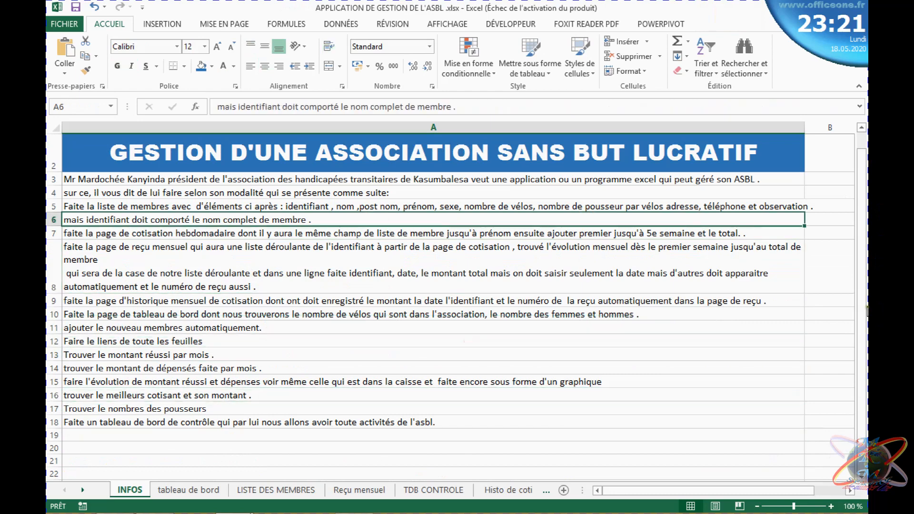
Look at the contact banner again and review the receipt, contribution and member-list requirements in rows 8 to 4
scroll(866, 293, up, 1)
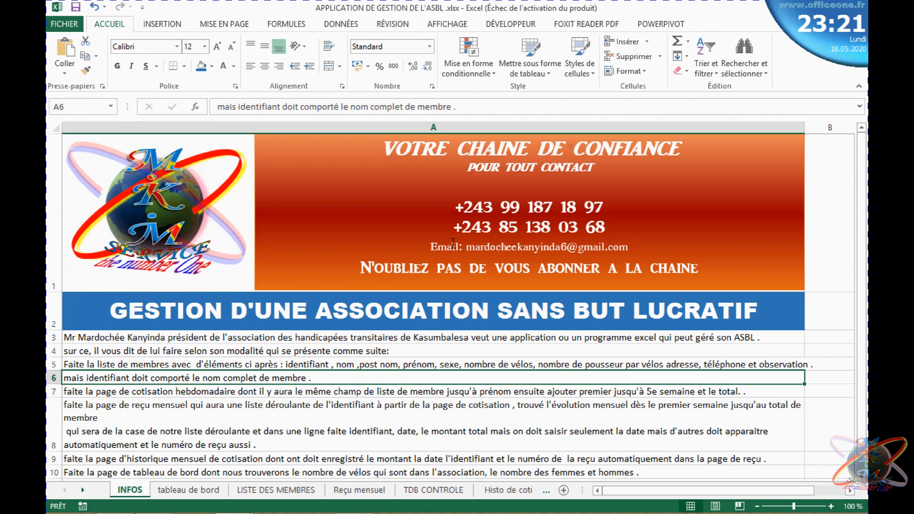
click(466, 206)
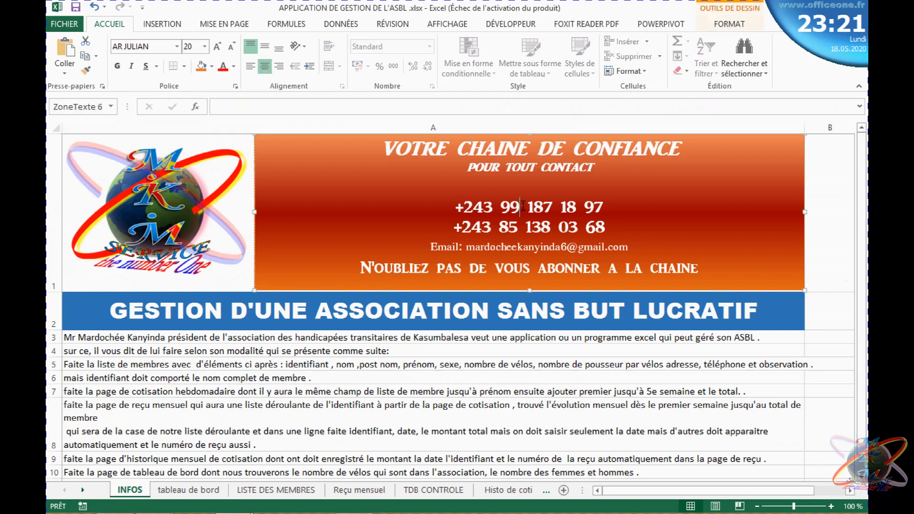
click(825, 237)
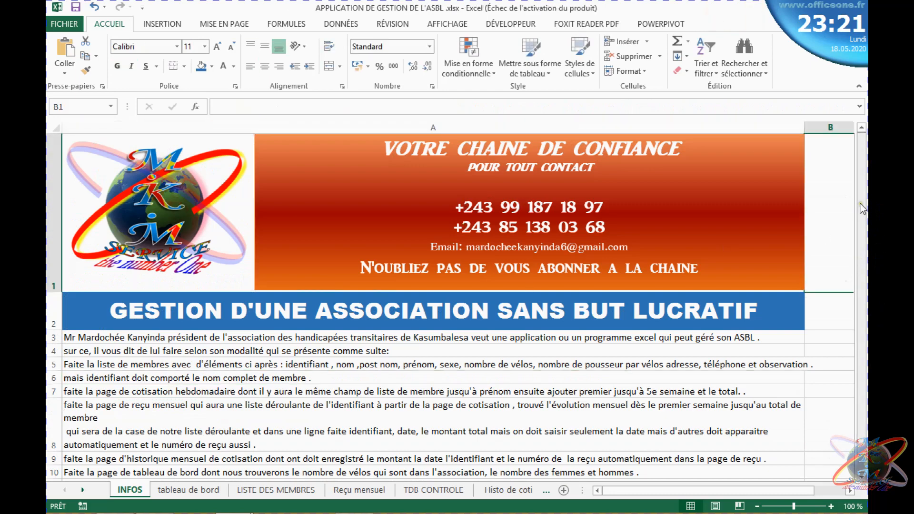
scroll(863, 208, down, 1)
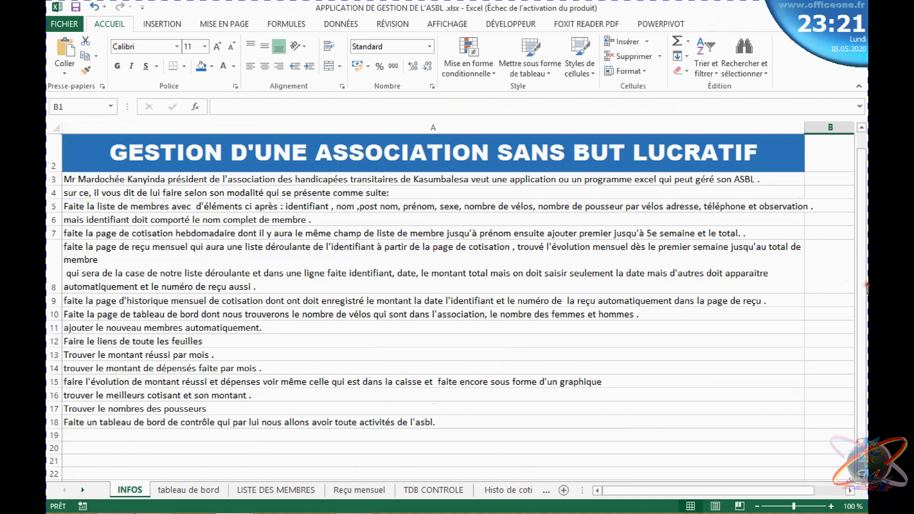
click(539, 283)
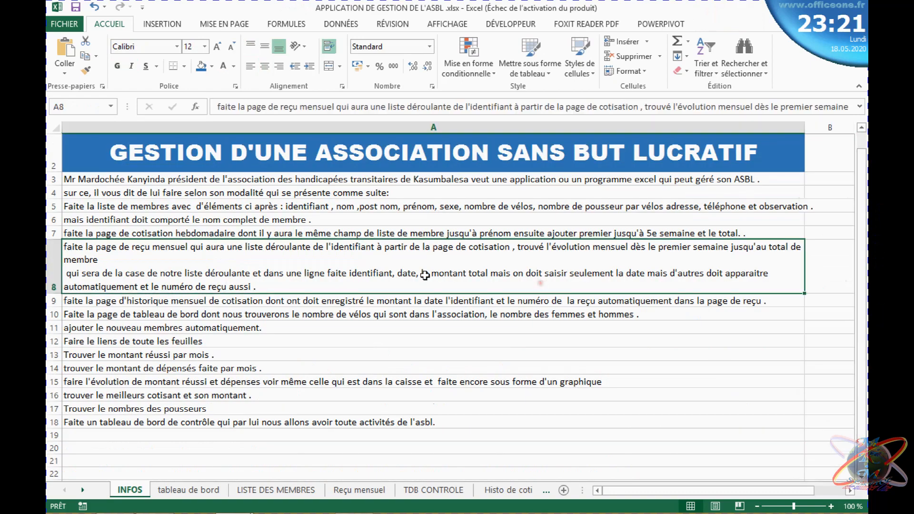
click(391, 232)
click(369, 219)
click(358, 206)
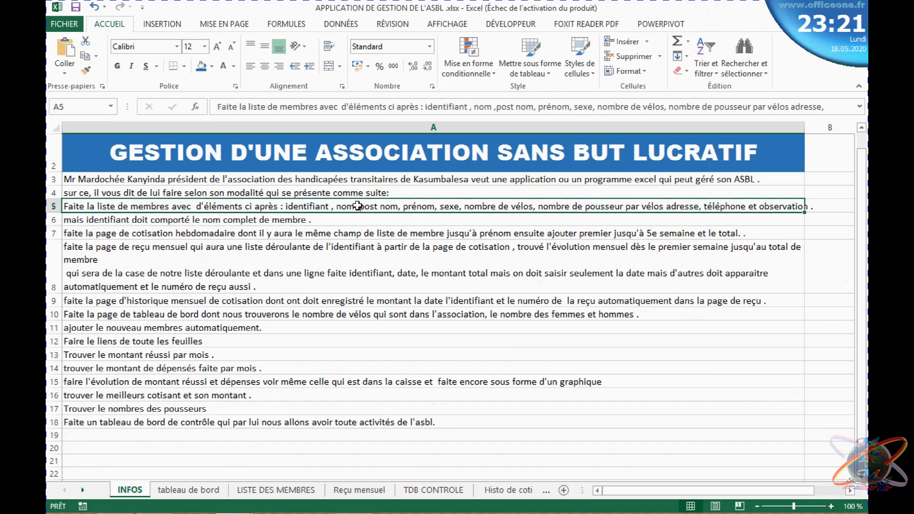
click(337, 192)
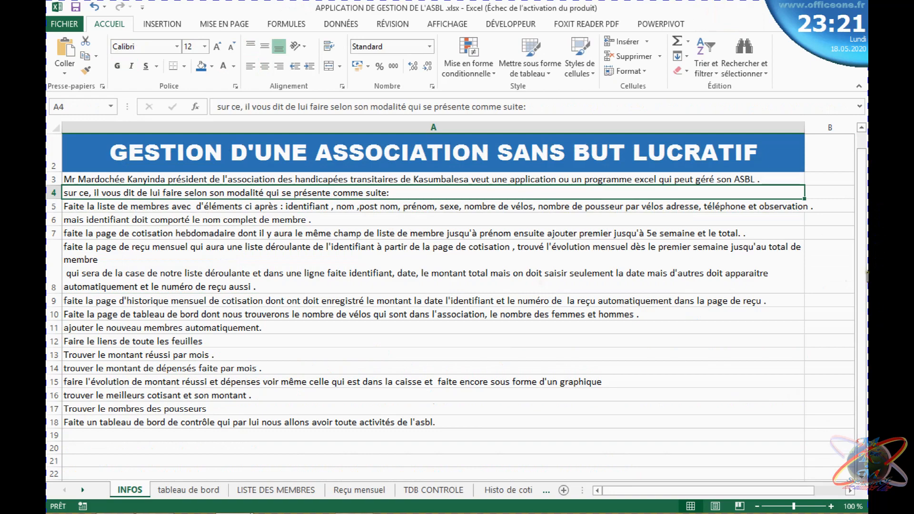
drag(863, 276, 863, 239)
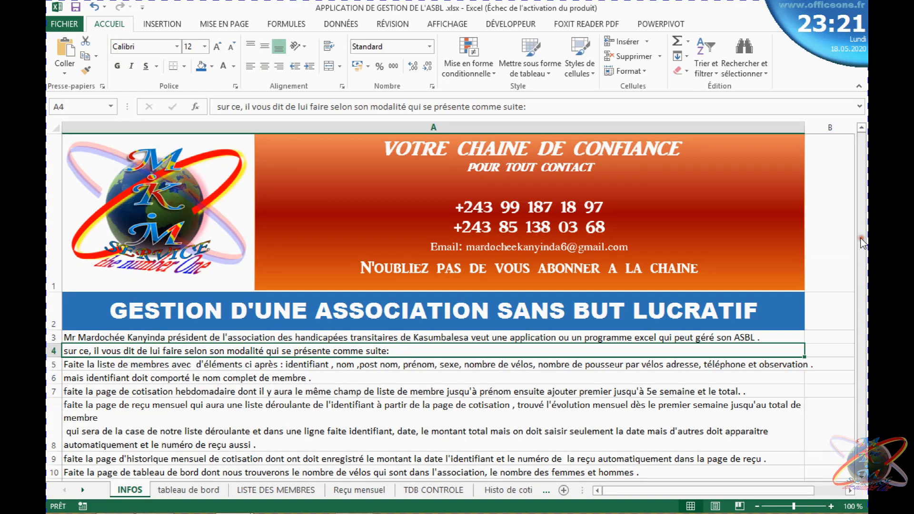
Go over the requirements for contributions, monthly receipt, history, dashboard, monthly income and best contributor, plus the sheet title and member-list line
click(355, 336)
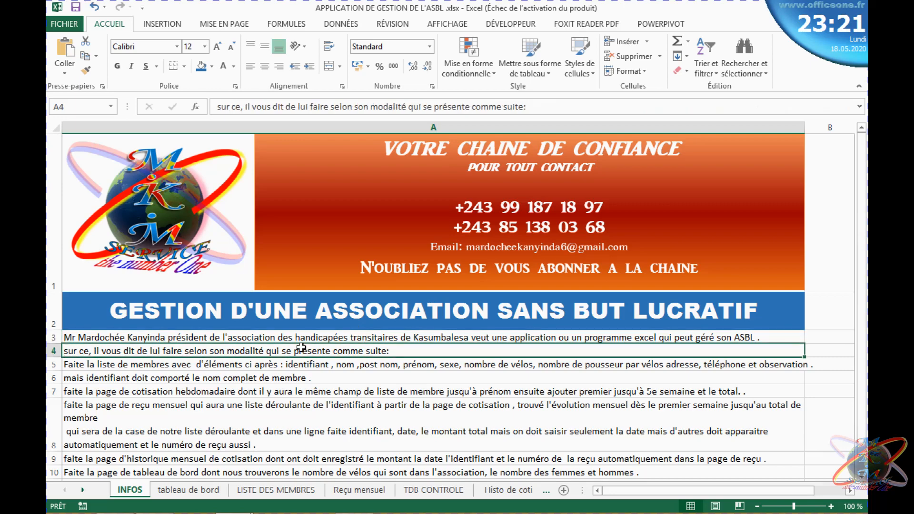
click(267, 395)
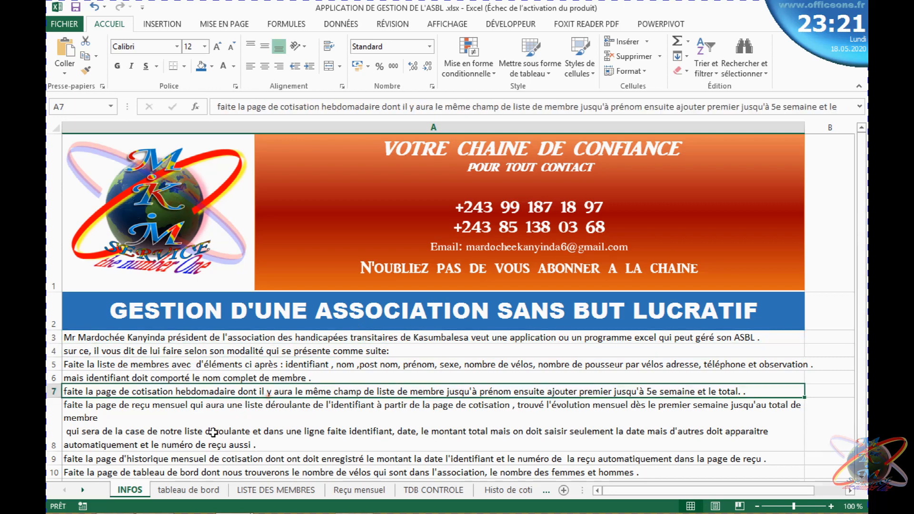
click(213, 432)
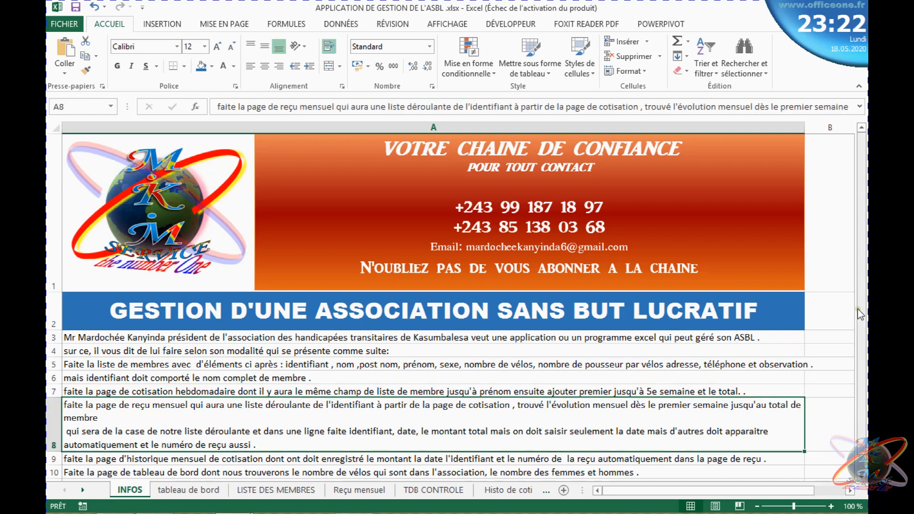
drag(860, 315, 860, 330)
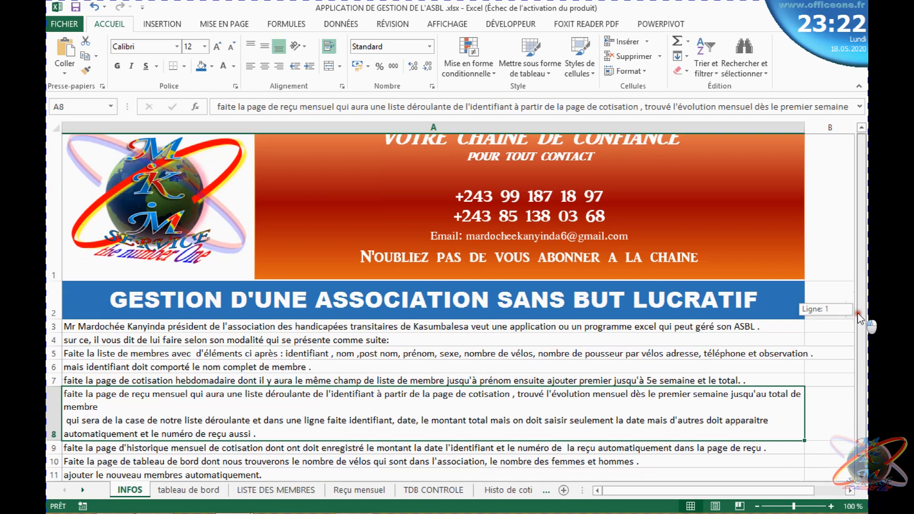
click(290, 316)
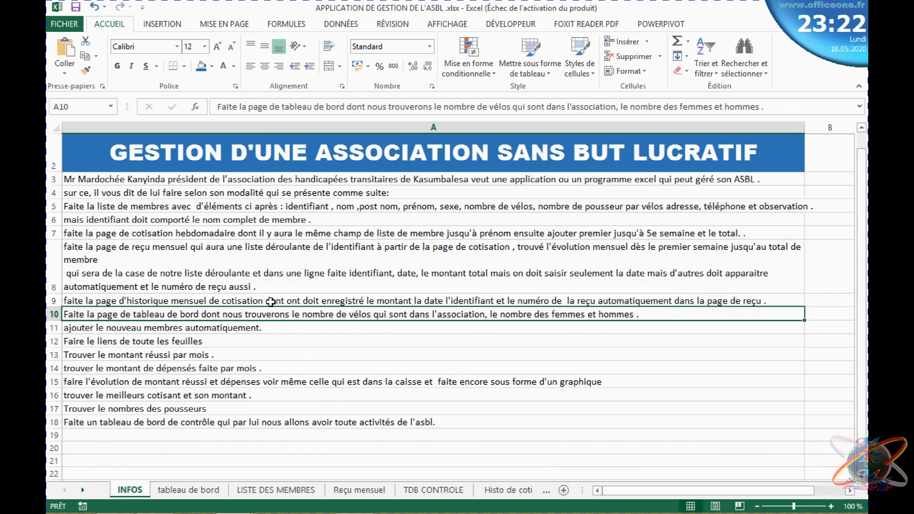
click(270, 301)
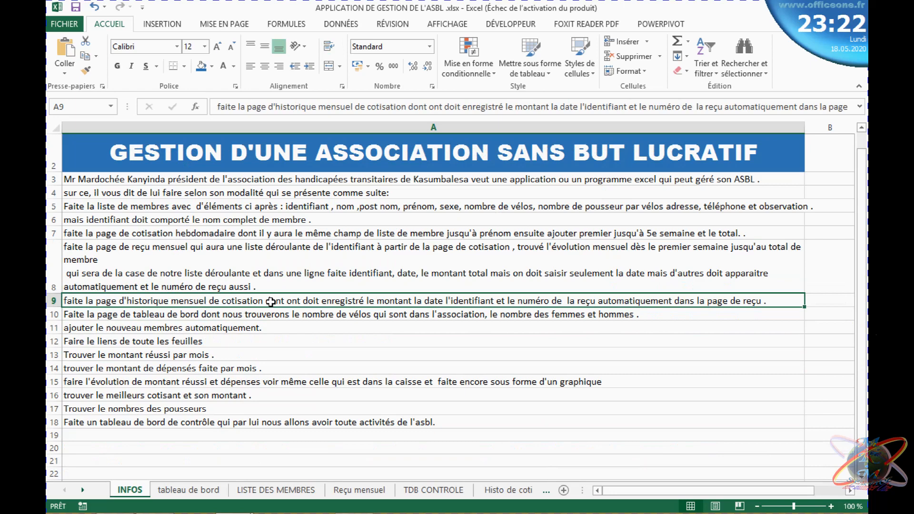
click(92, 355)
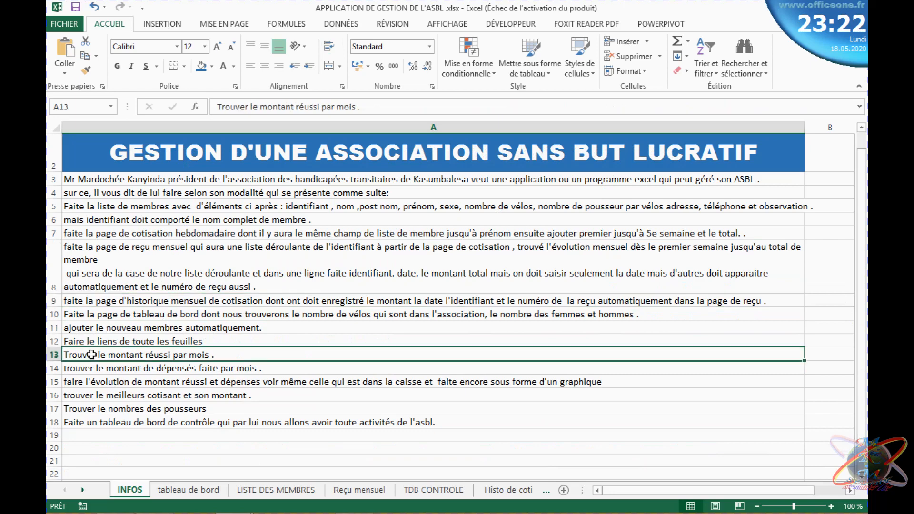
click(119, 392)
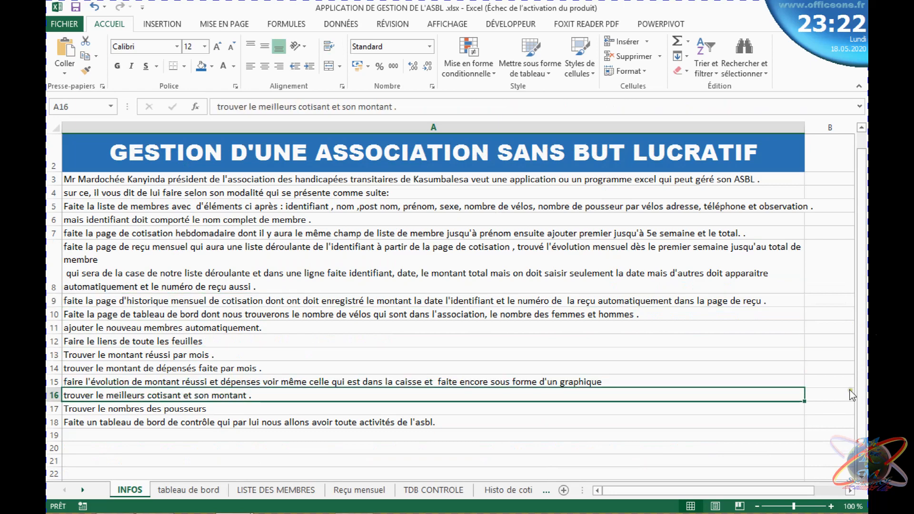
drag(861, 382, 861, 366)
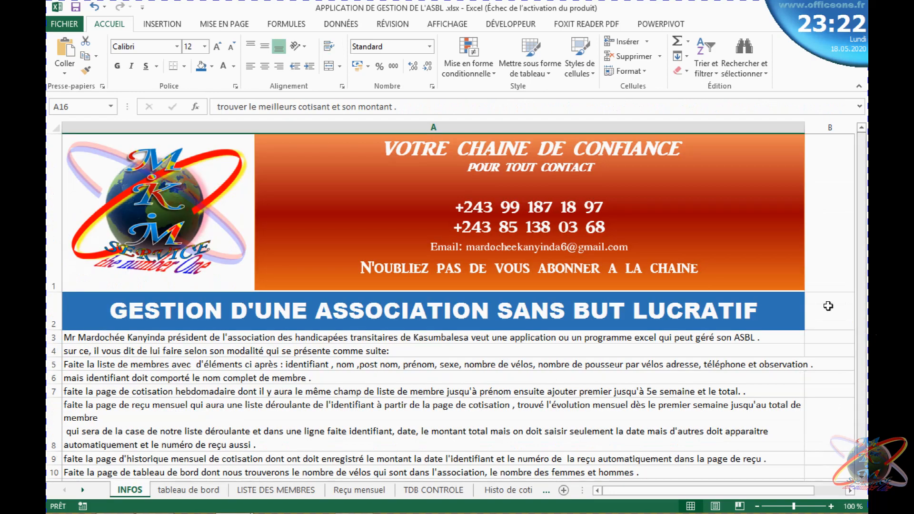
click(284, 391)
click(322, 314)
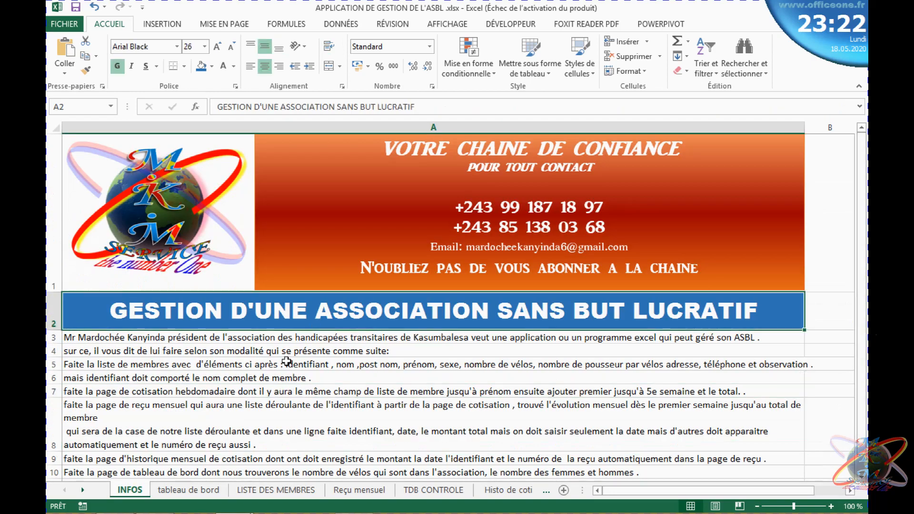
click(286, 362)
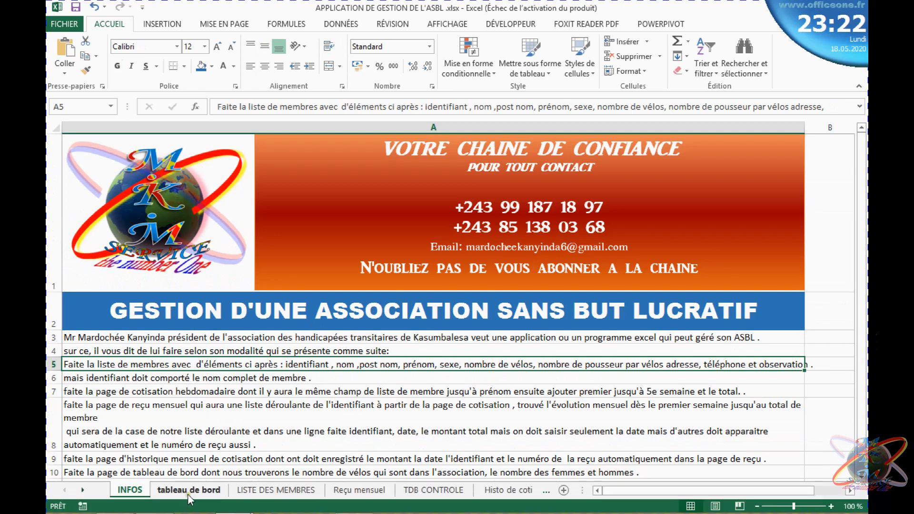
Look through the tableau de bord, LISTE DES MEMBRES, Reçu mensuel and TDB CONTROLE sheets, then return to tableau de bord
click(189, 494)
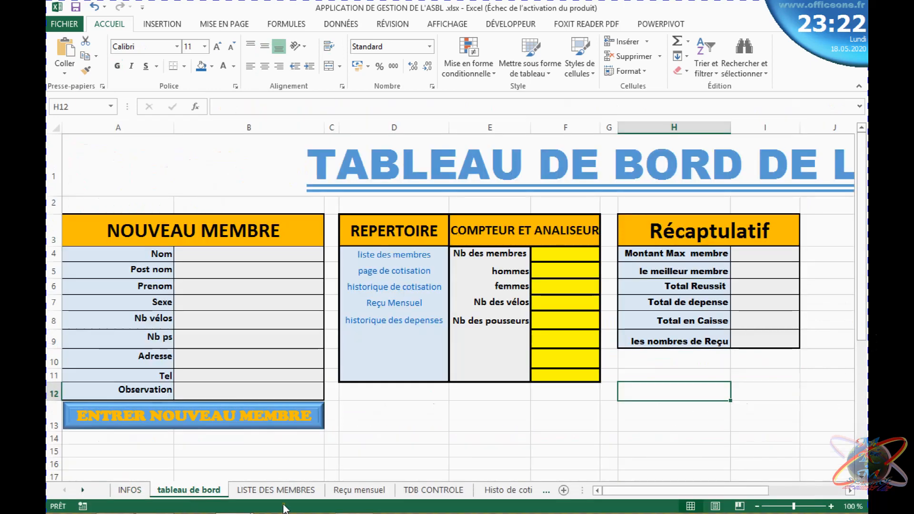
click(294, 489)
click(364, 494)
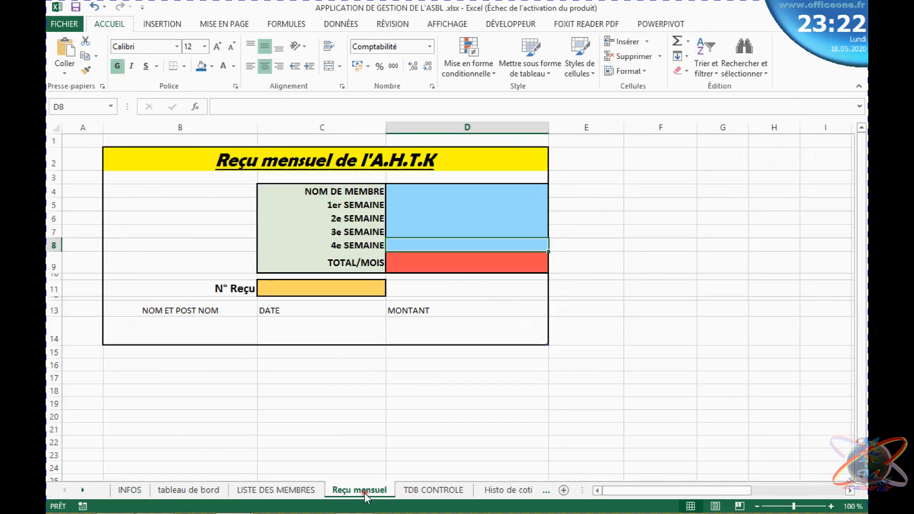
click(436, 492)
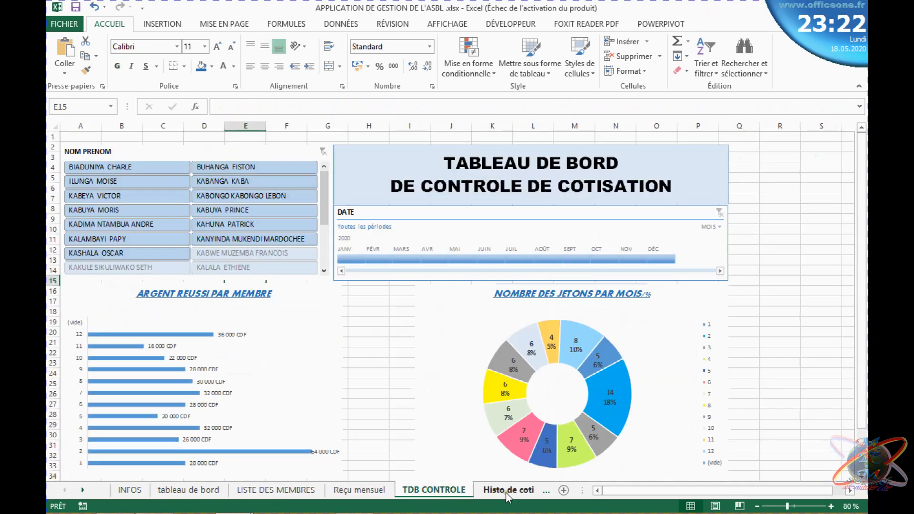
click(413, 287)
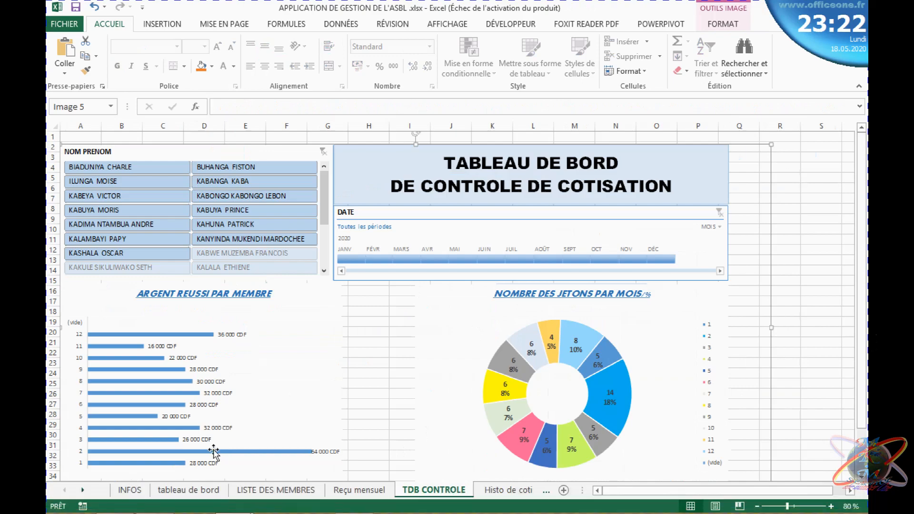
click(182, 494)
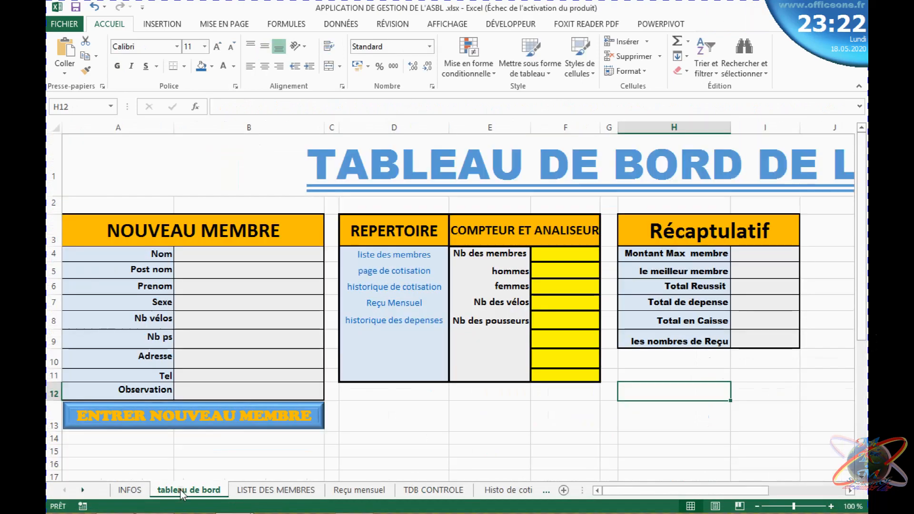
Reread the introductory line, member-list fields and identifier requirement in rows 4 to 6 of the INFOS sheet
click(134, 493)
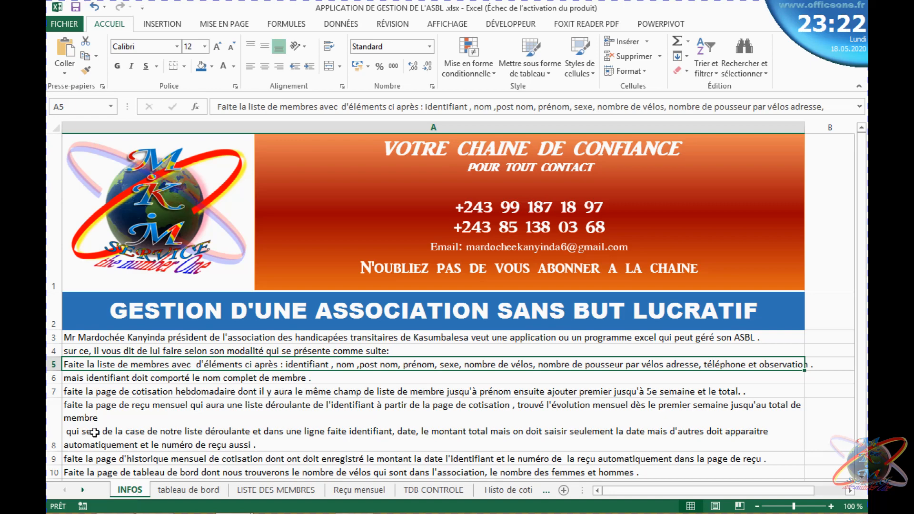
click(143, 348)
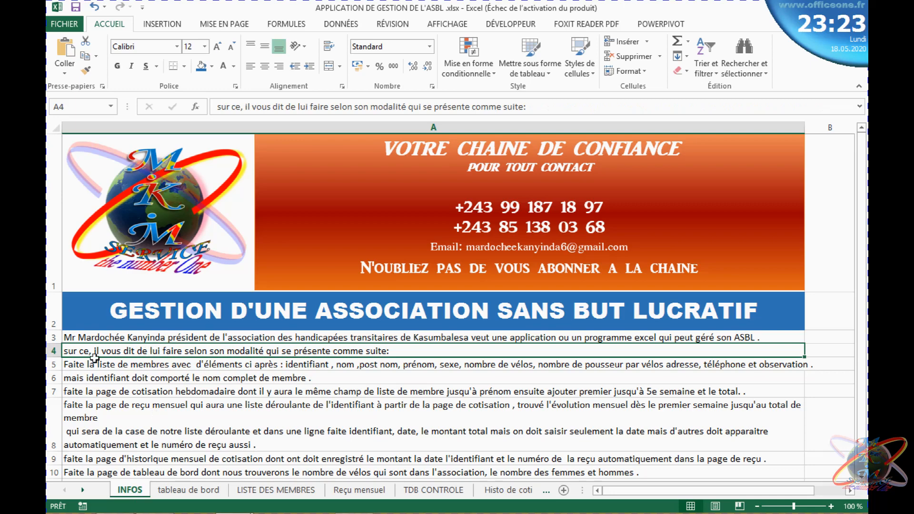
click(129, 367)
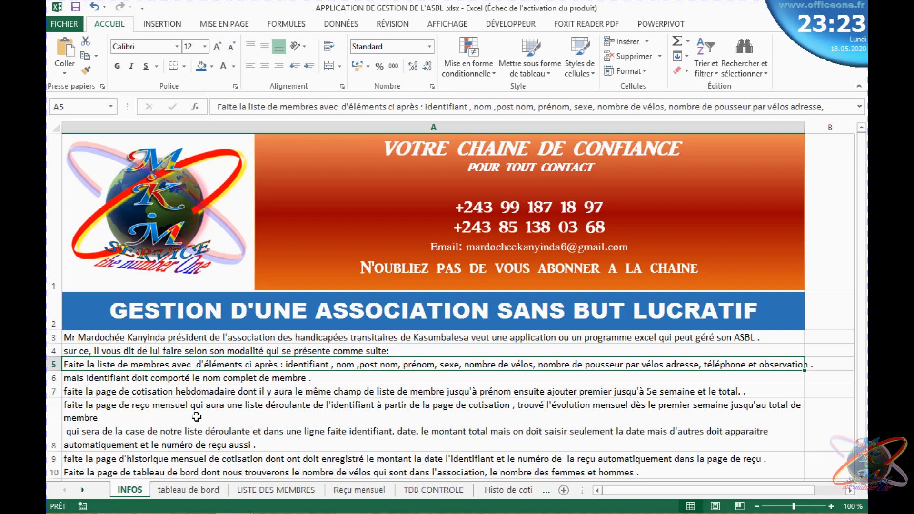
click(148, 381)
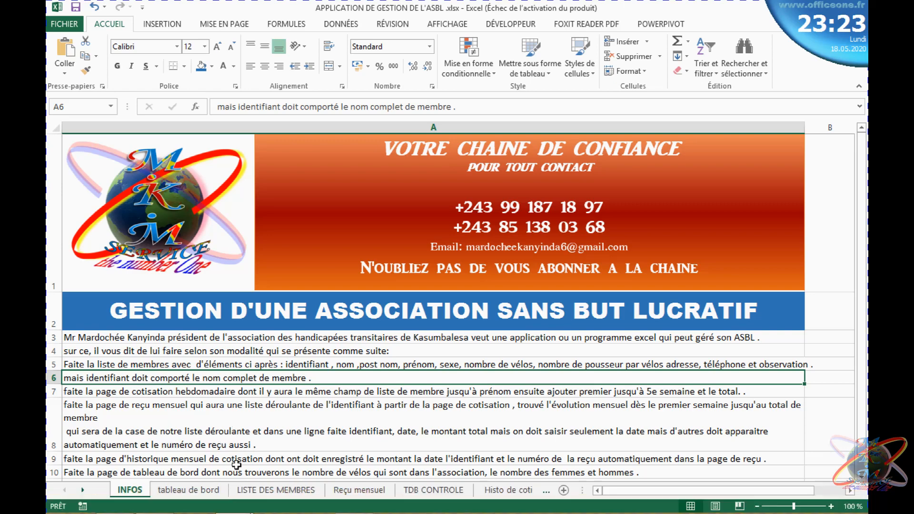
Check the tableau de bord sheet briefly and examine the columns and upper rows of the table on the LISTE DES MEMBRES sheet
click(204, 491)
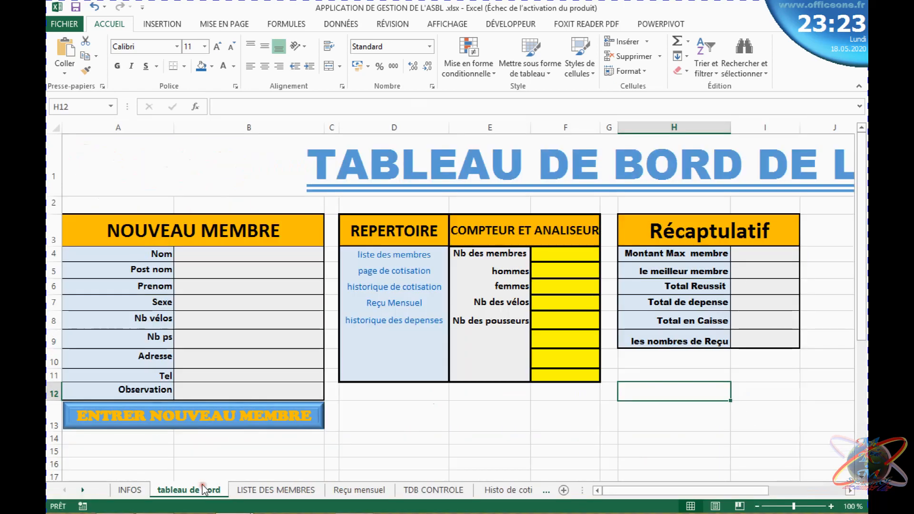
click(273, 493)
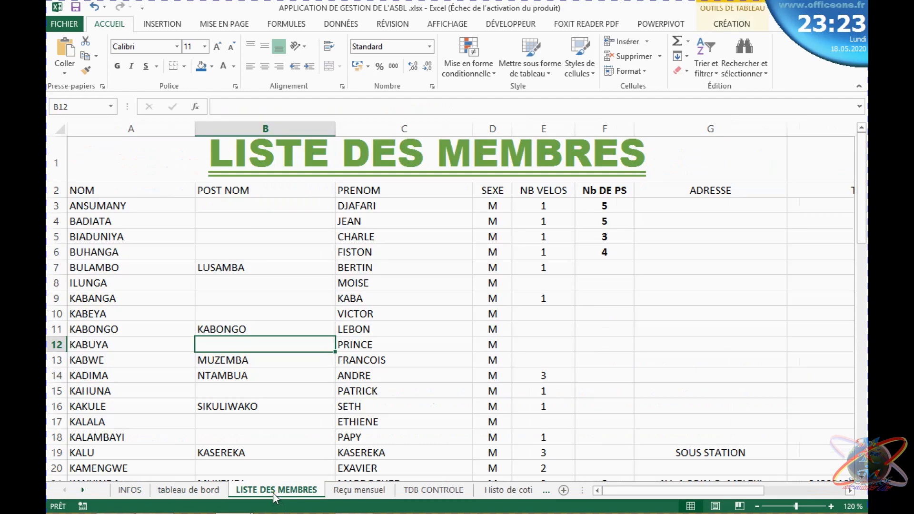
click(465, 283)
click(814, 253)
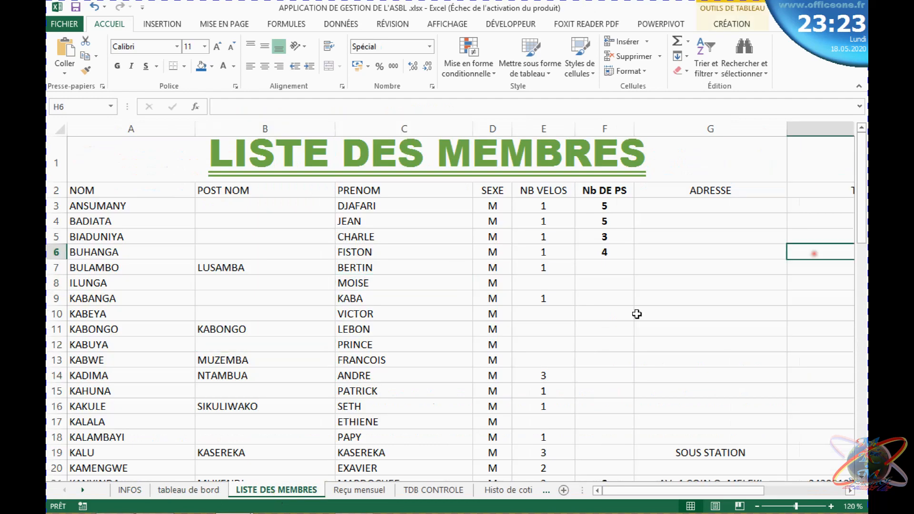
click(637, 315)
click(353, 277)
click(348, 376)
click(619, 423)
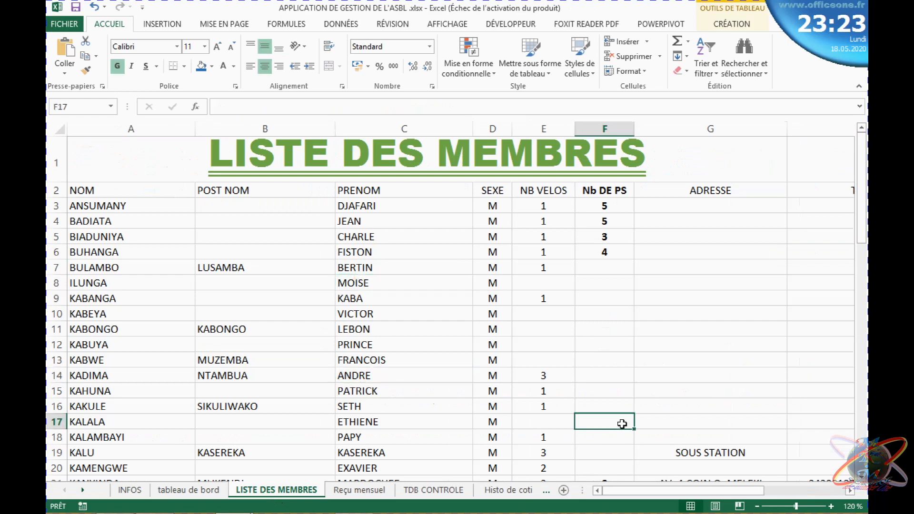
drag(662, 489, 577, 459)
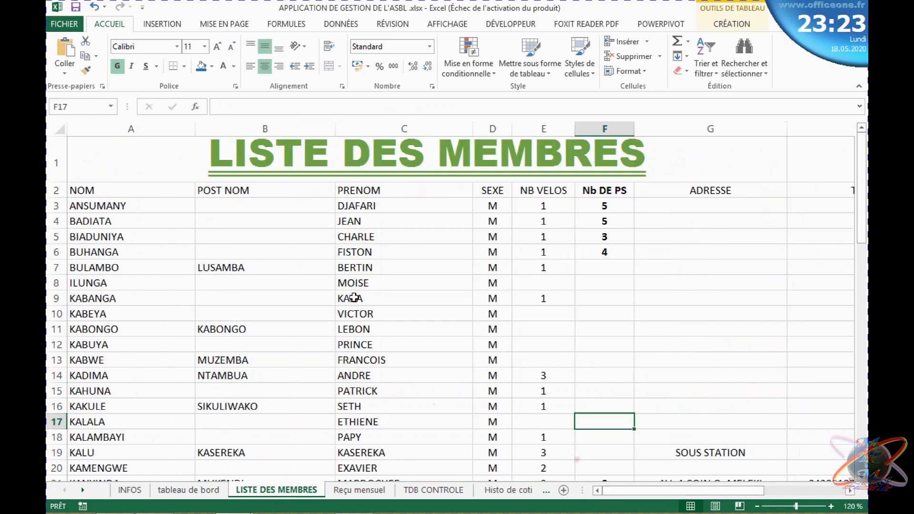
click(332, 311)
click(399, 314)
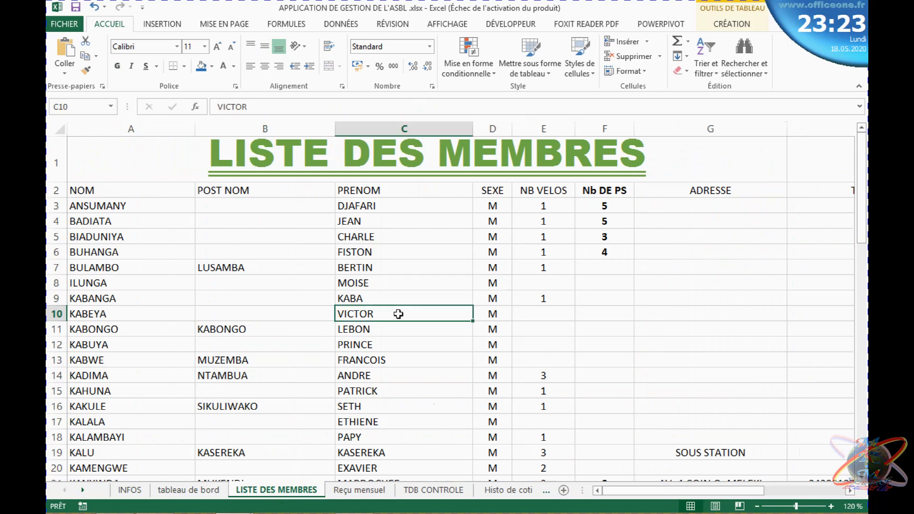
Check the POST NOM and PRENOM entries in rows 18 and 23 of the members table
drag(866, 227, 863, 270)
click(210, 205)
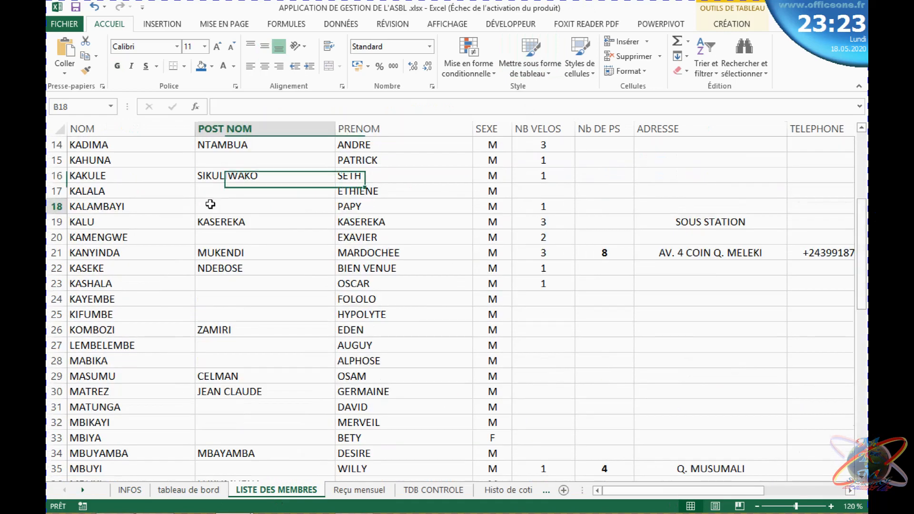
click(357, 206)
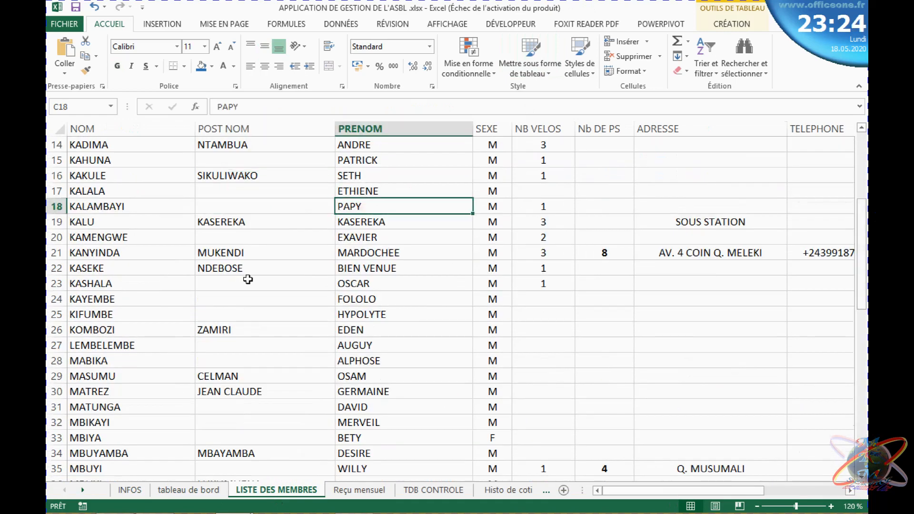
click(248, 283)
click(368, 287)
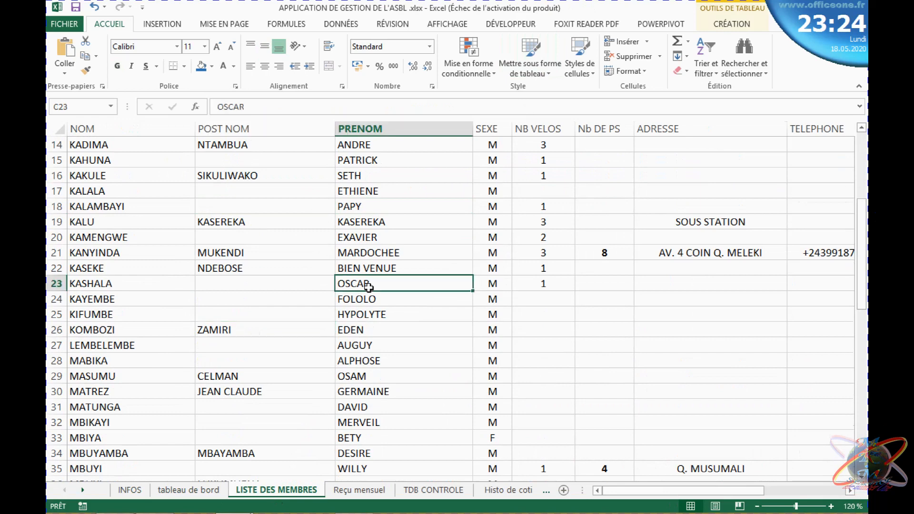
Apply the gold style from the second row of the medium table styles to the members table and check its rows
click(539, 64)
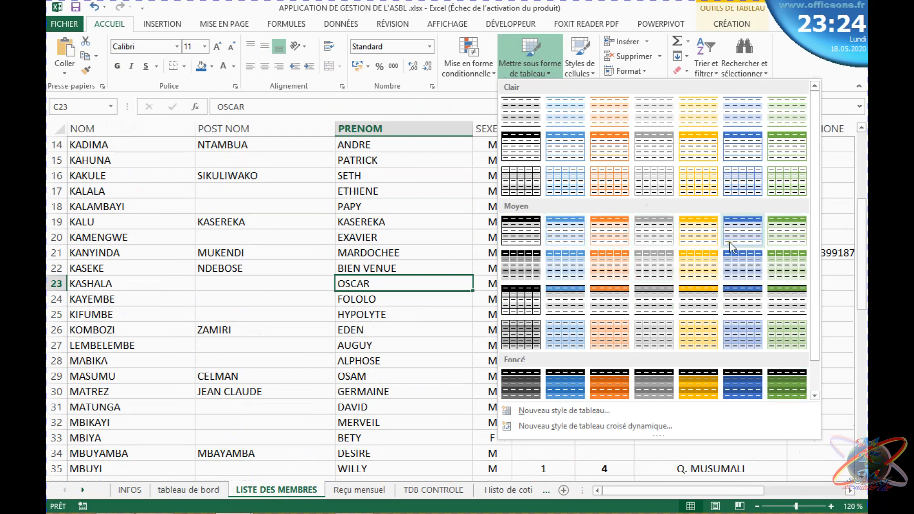
click(686, 262)
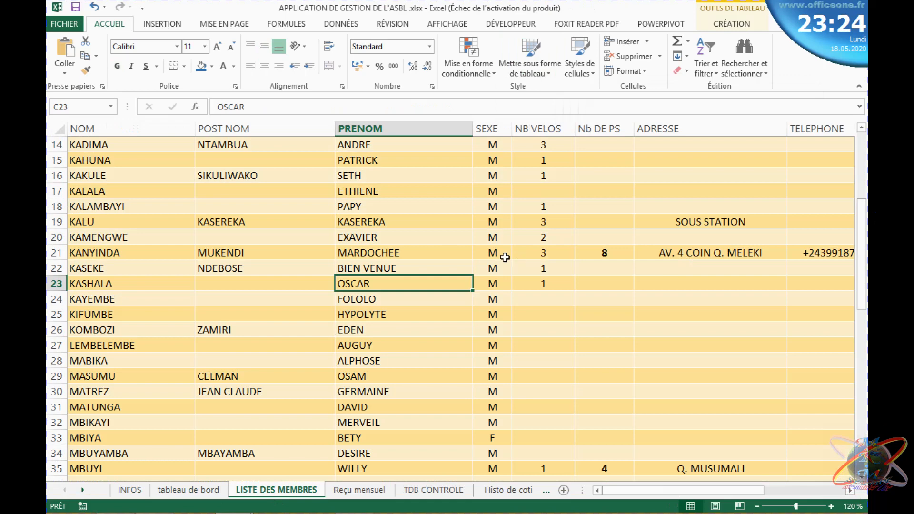
drag(865, 246, 864, 177)
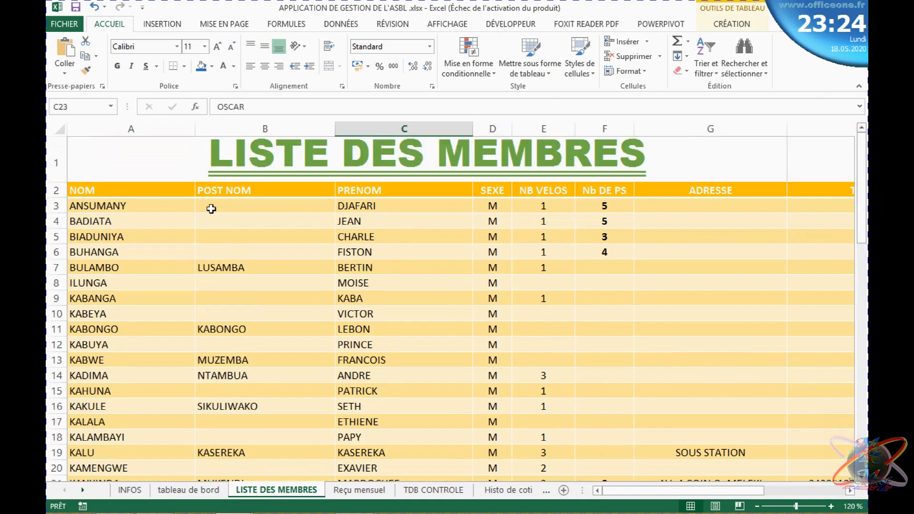
click(211, 208)
click(200, 303)
click(359, 289)
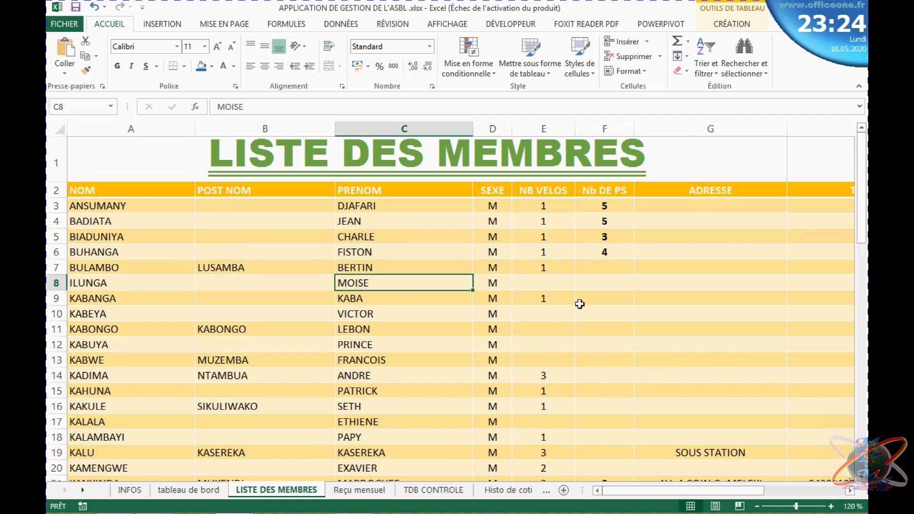
Insert a new table column to the left of the NOM column in the members table
click(132, 188)
right_click(132, 188)
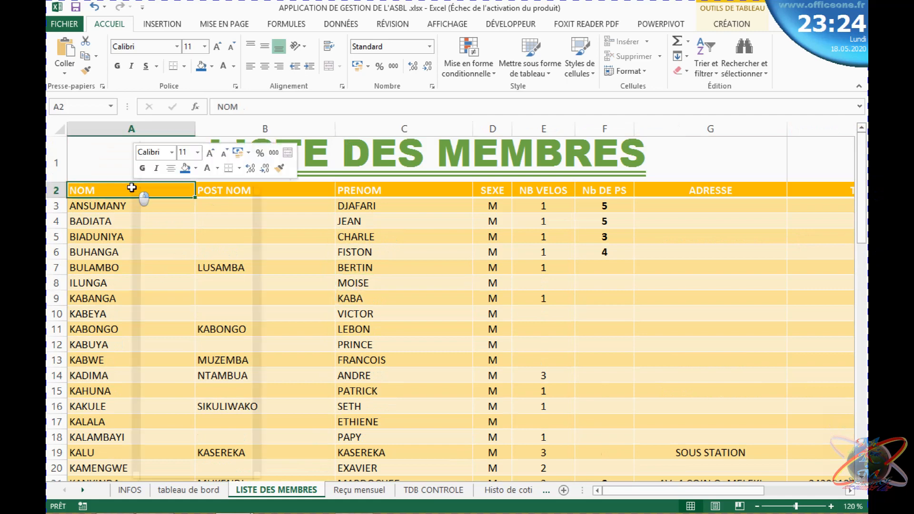
mouse_move(176, 298)
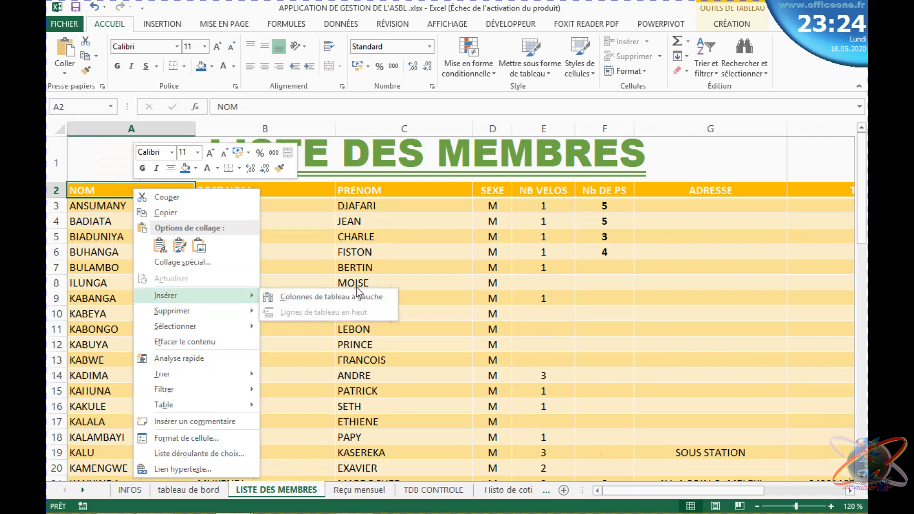
click(356, 296)
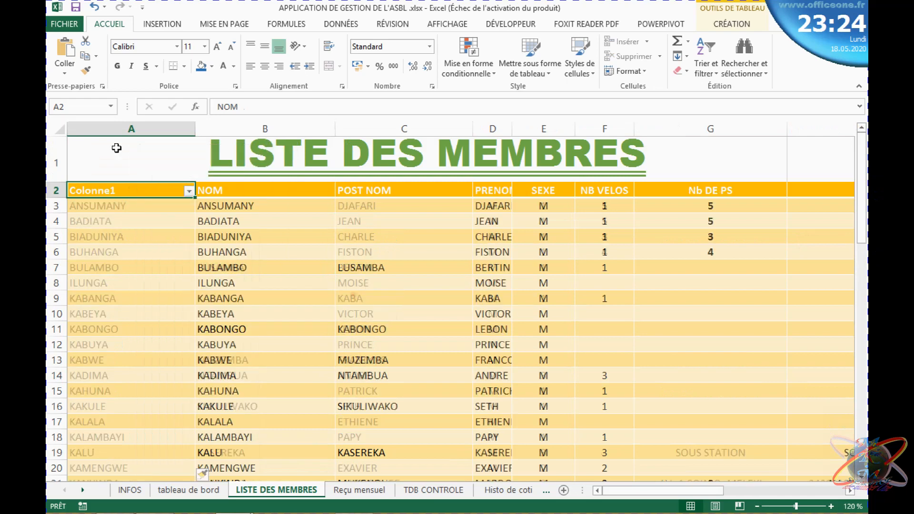
Rename the header of the new first column in A2 to Identifiant
double_click(152, 190)
key(BackSpace)
key(BackSpace)
key(BackSpace)
key(BackSpace)
key(BackSpace)
key(BackSpace)
key(BackSpace)
key(BackSpace)
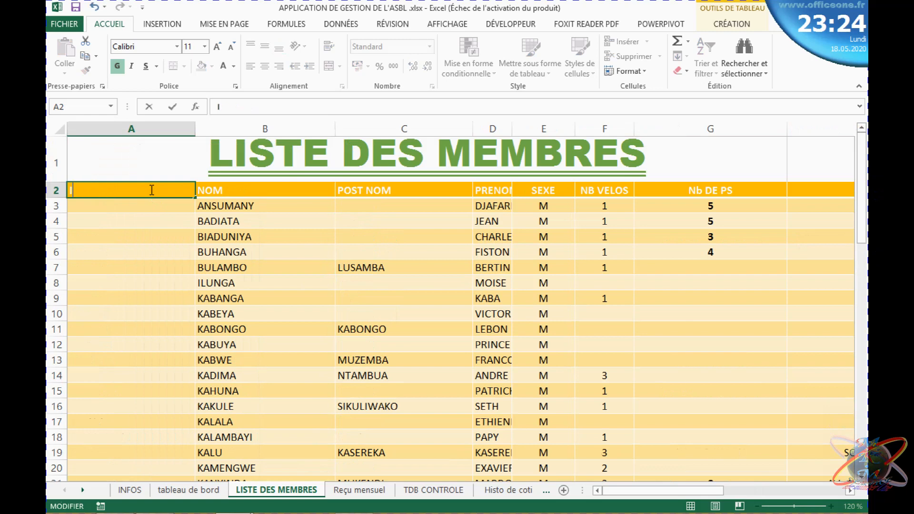
text(Identifiant)
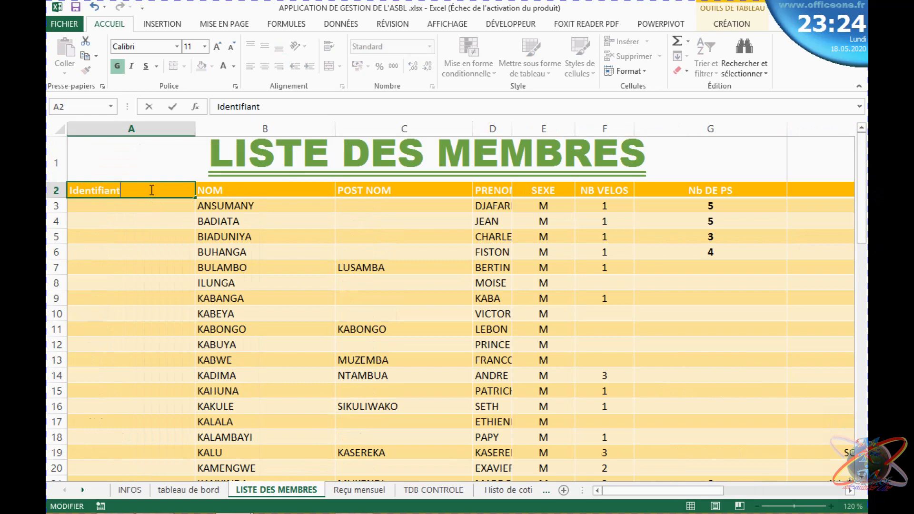
click(114, 200)
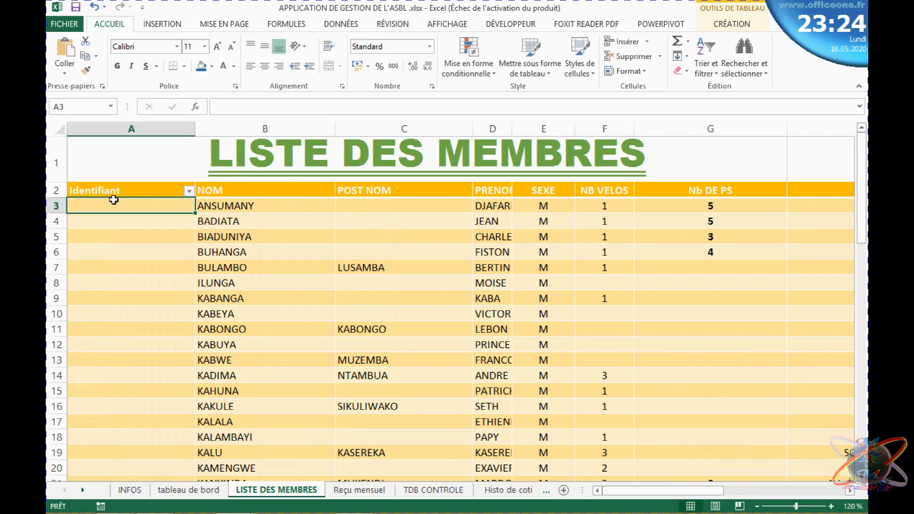
double_click(114, 200)
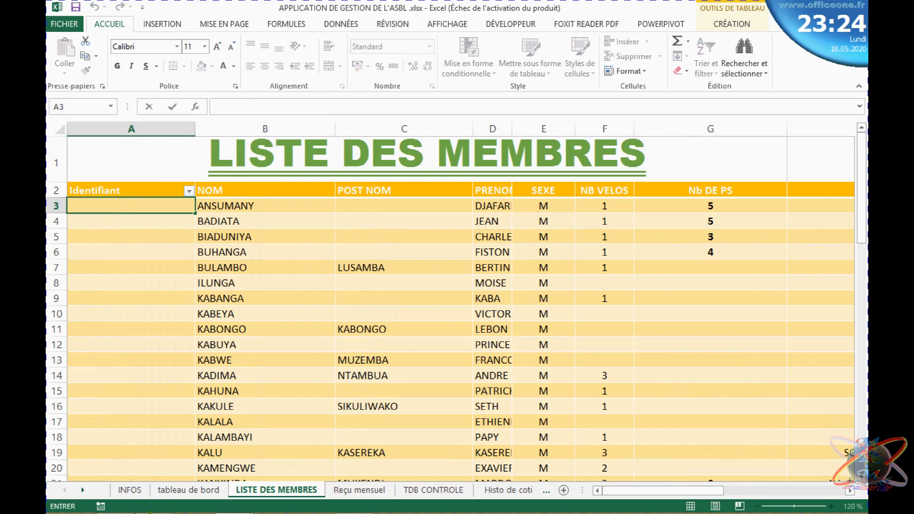
click(155, 501)
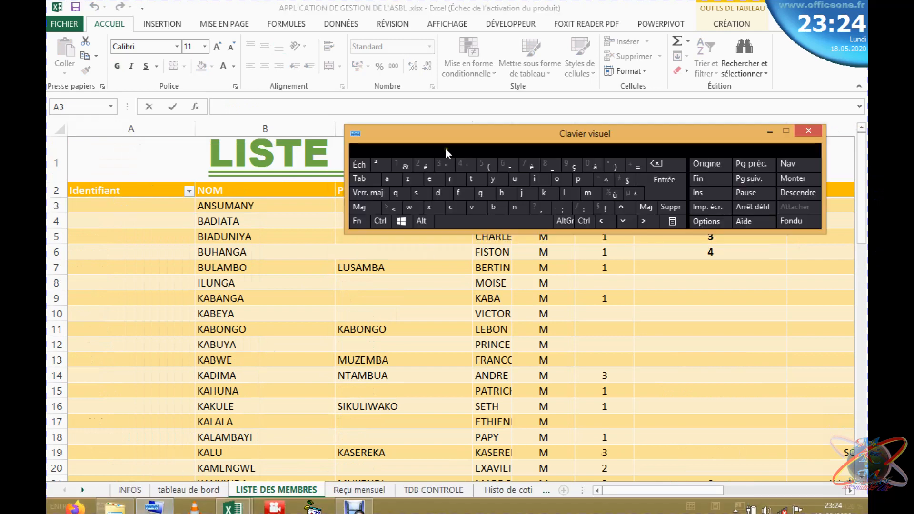
drag(444, 138, 446, 307)
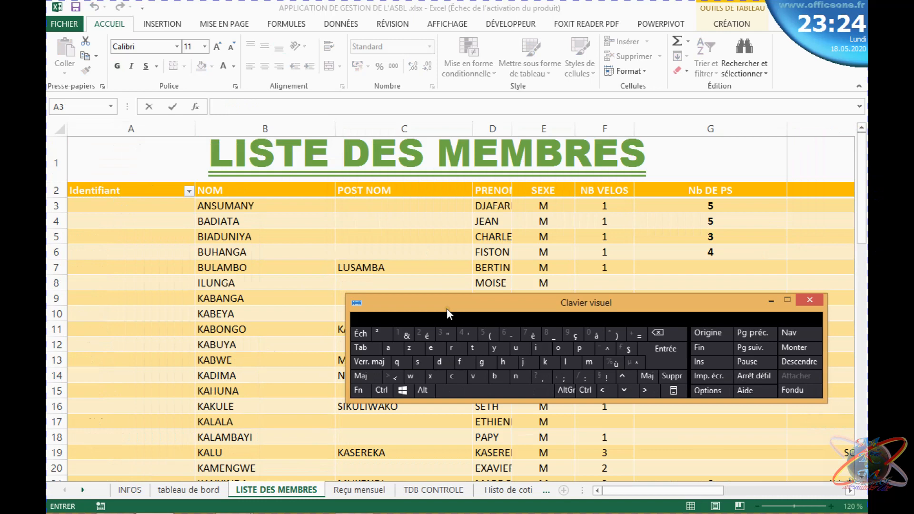
click(768, 300)
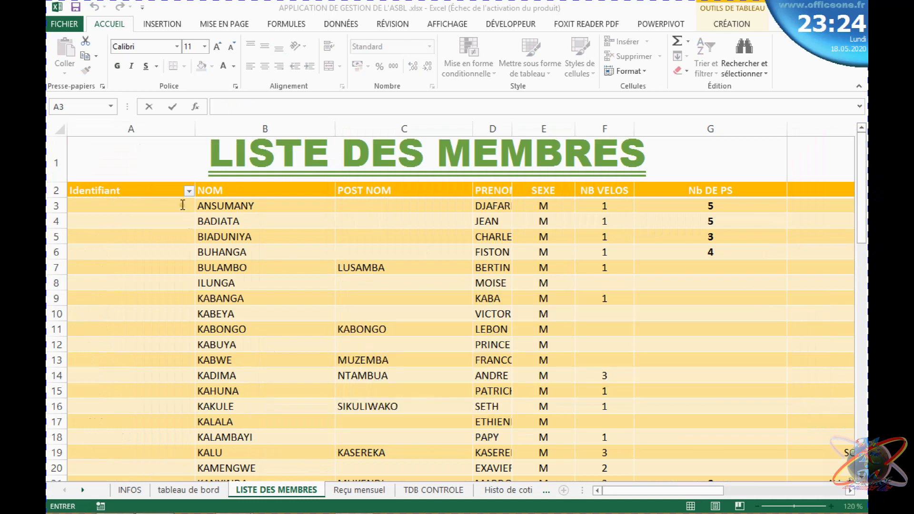
Fill the Identifiant column from A3 with a formula joining NOM, POST NOM and PRENOM, separated by " "
click(182, 204)
double_click(182, 205)
text(=)
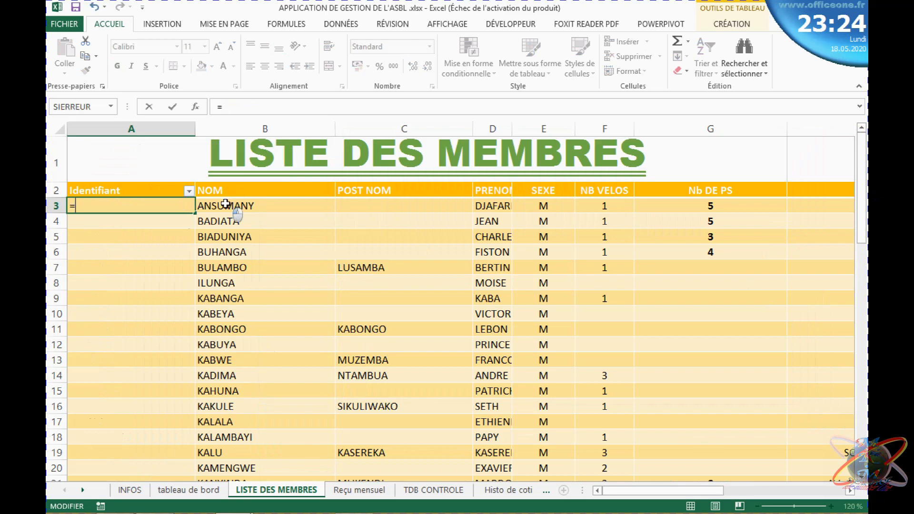
click(226, 205)
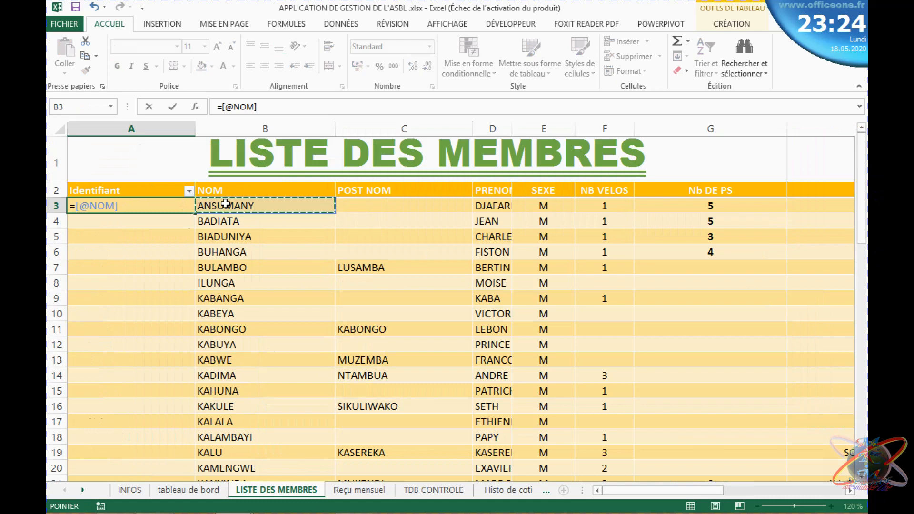
text(&)
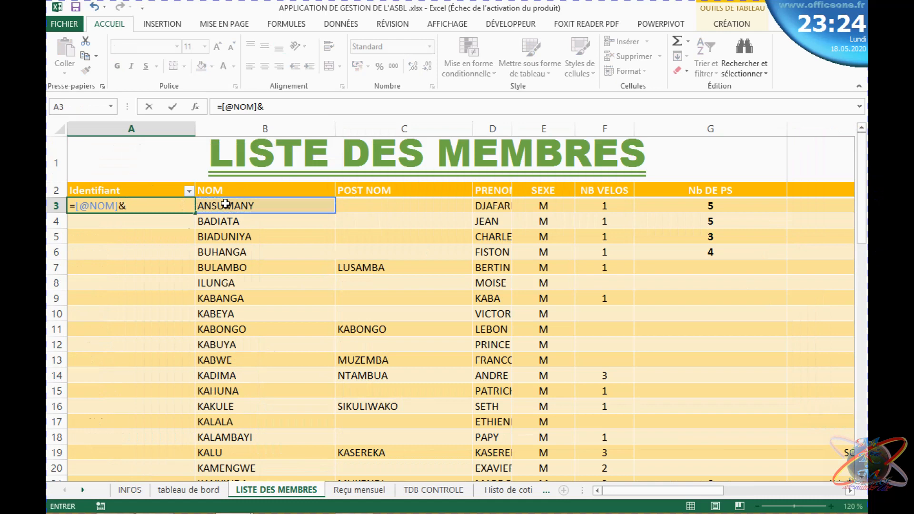
text(" ")
text(&)
click(393, 203)
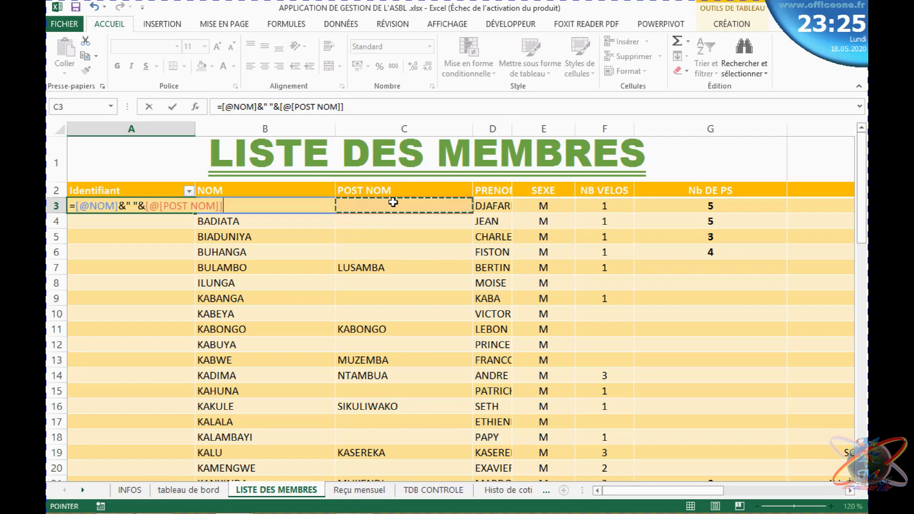
text(&)
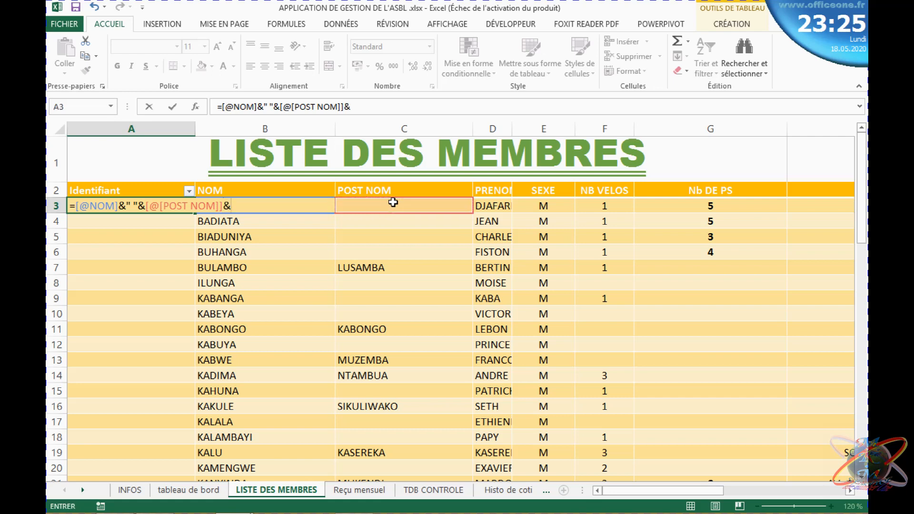
text(" "&)
click(493, 202)
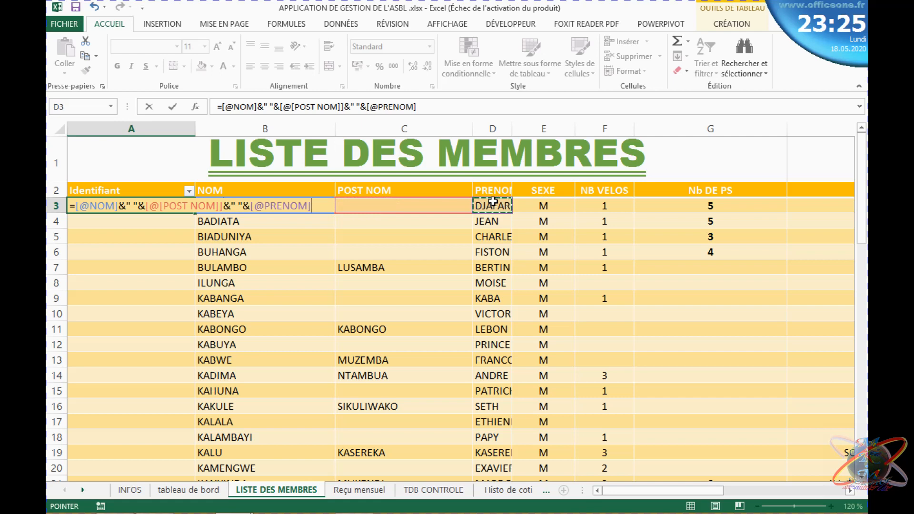
key(Return)
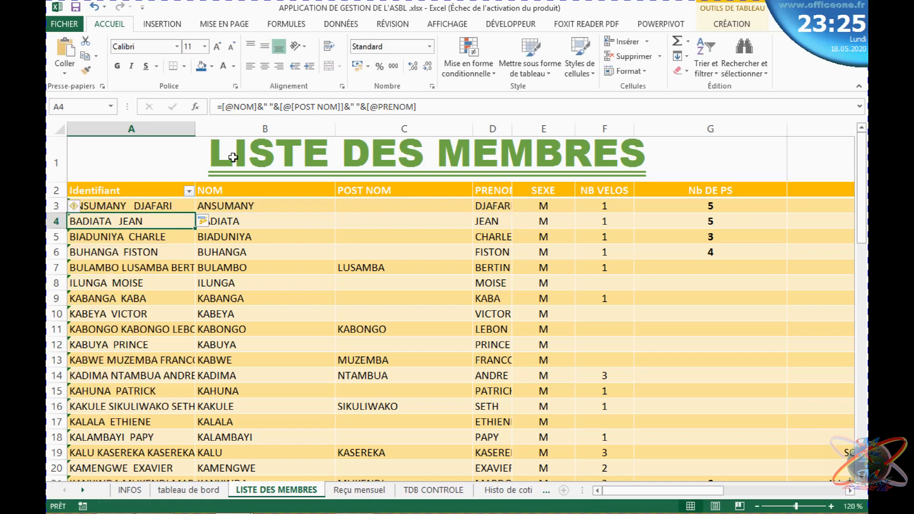
Fit the Identifiant column's width to its contents and check the joined names down the list
double_click(196, 121)
click(194, 328)
click(194, 236)
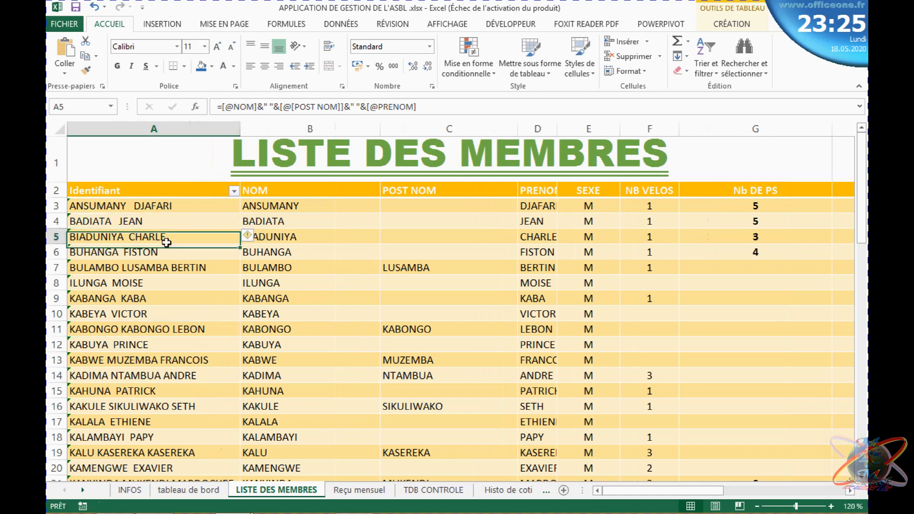
click(143, 283)
click(142, 358)
click(141, 417)
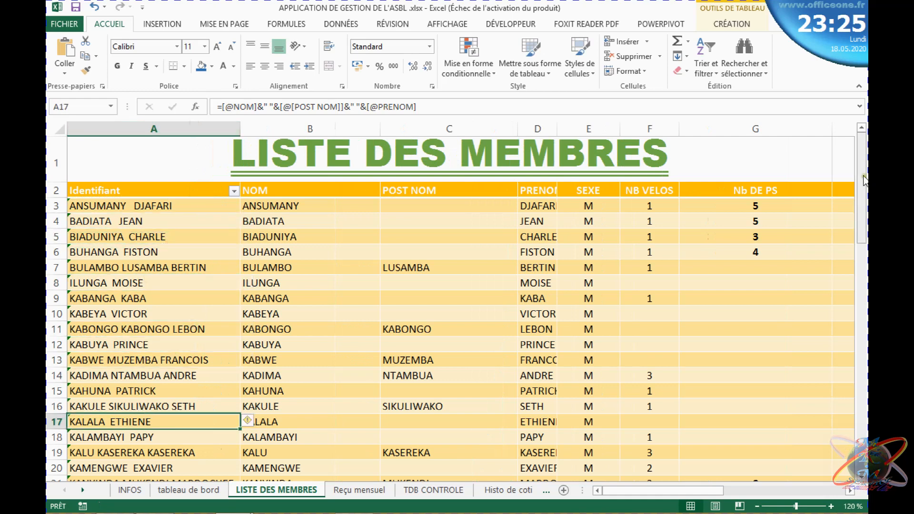
drag(864, 176, 863, 164)
Compare the Identifiant formula in A3 with the NOM, POST NOM and PRENOM cells of the same row
click(226, 206)
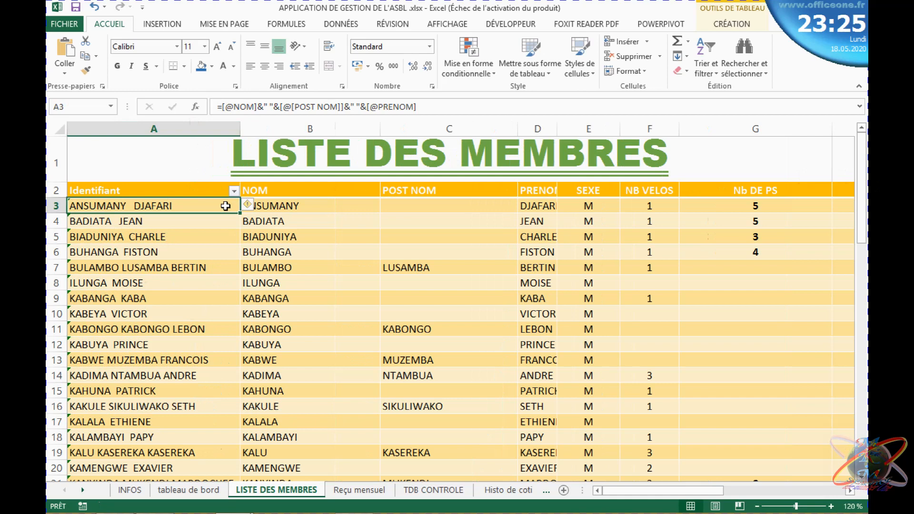
click(188, 220)
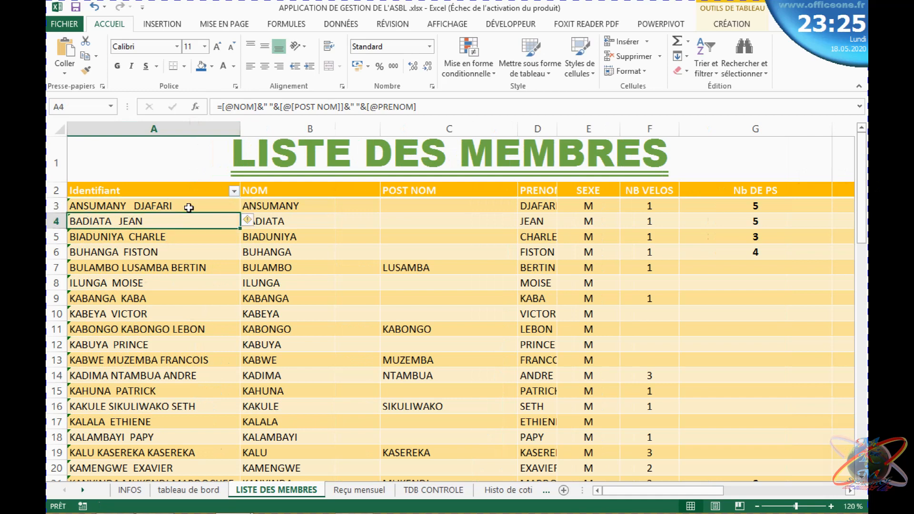
click(189, 208)
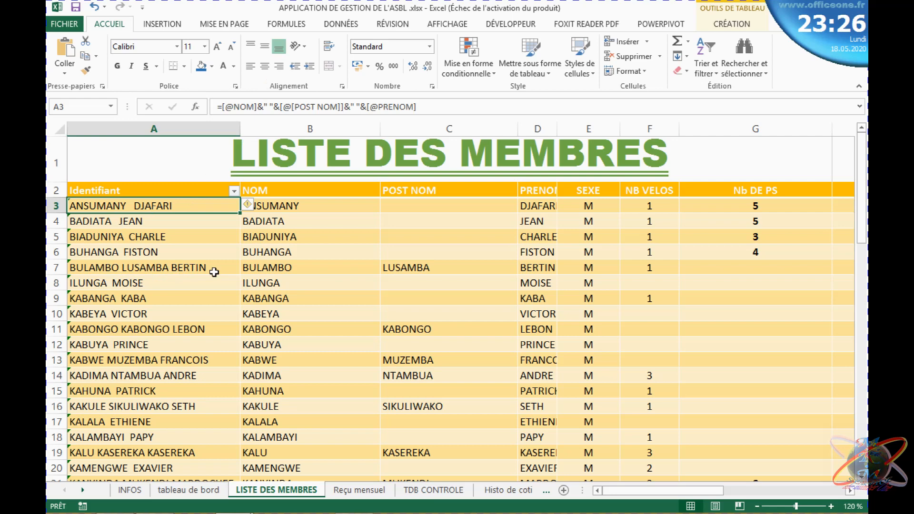
click(312, 211)
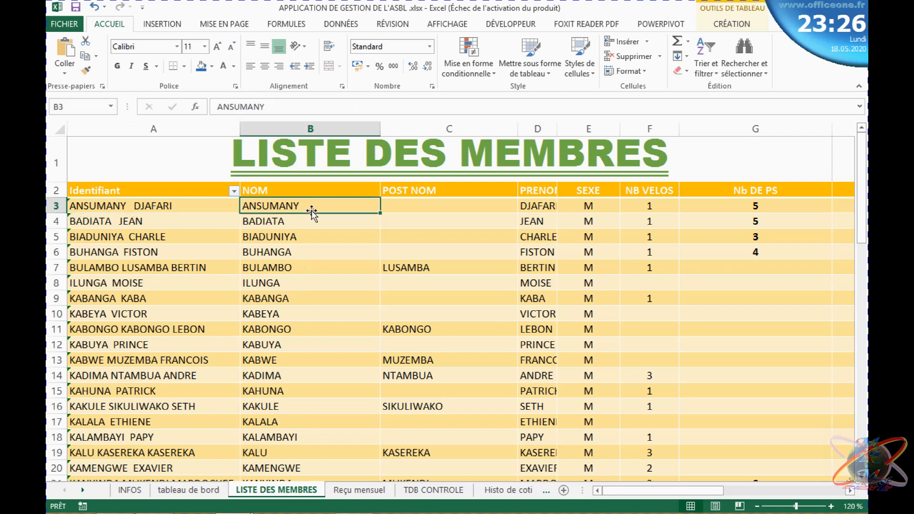
click(411, 204)
click(547, 209)
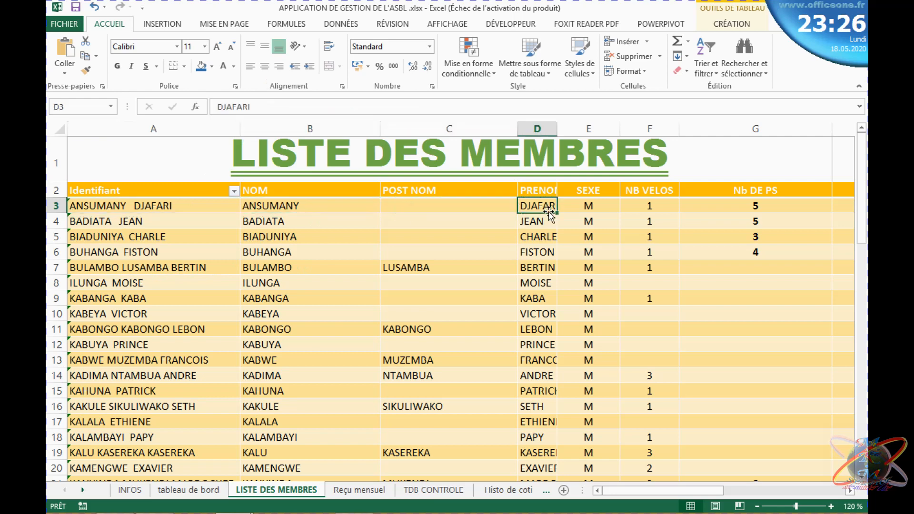
click(219, 210)
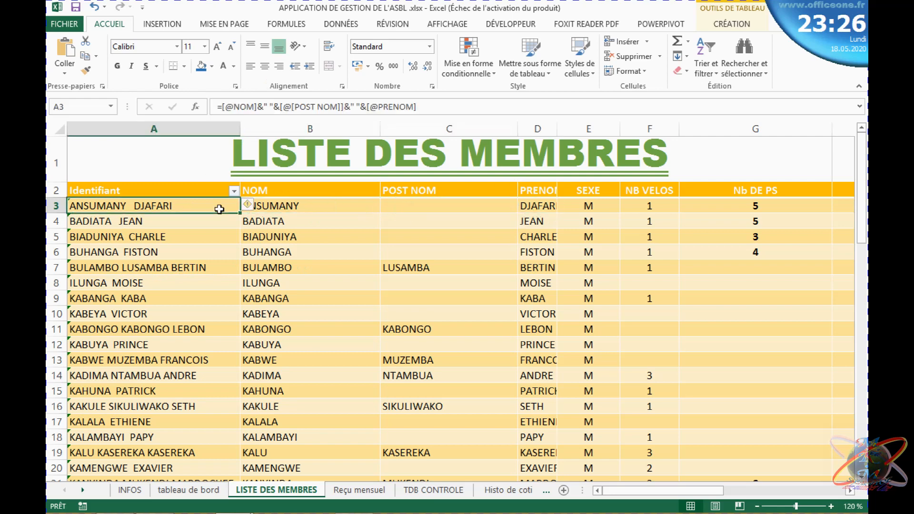
click(270, 107)
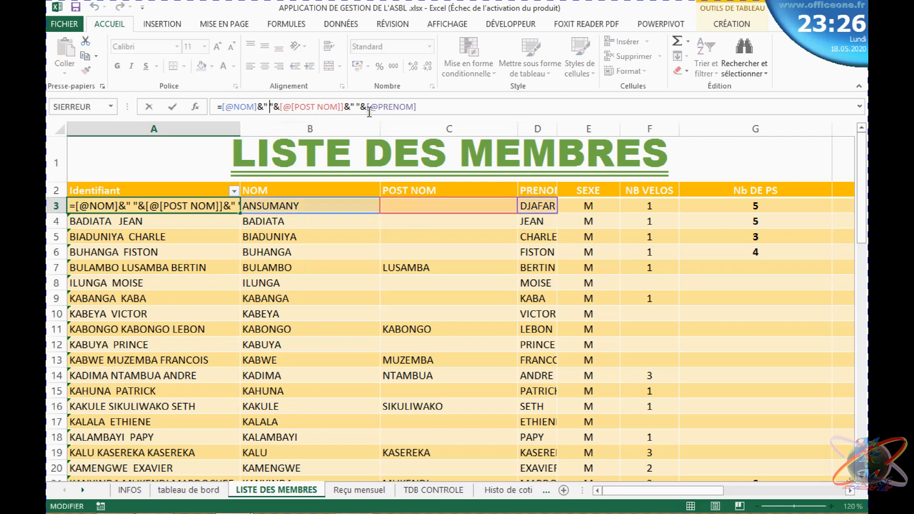
key(Return)
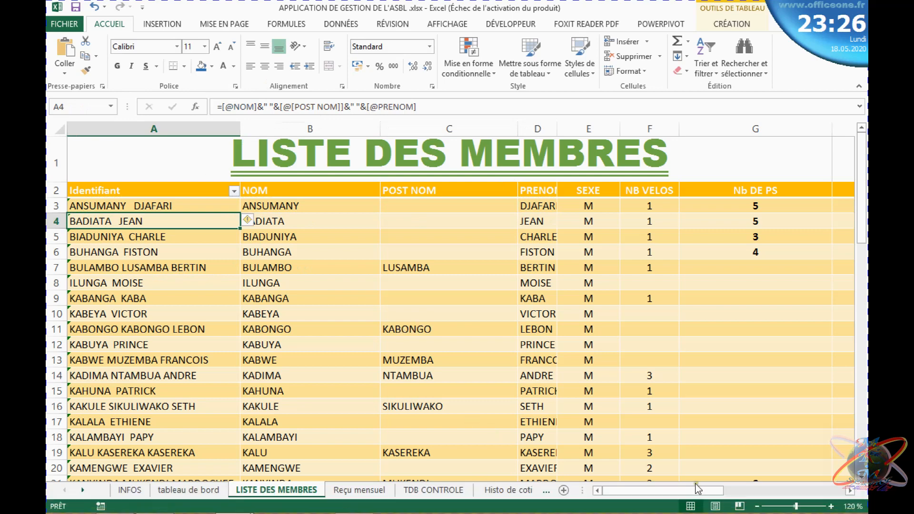
drag(696, 490, 646, 466)
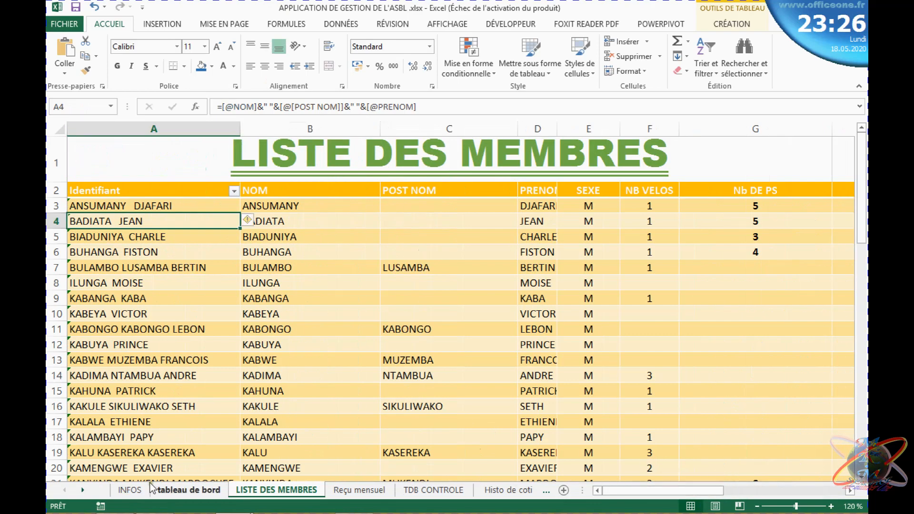
Read the weekly contribution requirement in row 7 of INFOS, and move the cotisation sheet directly after Reçu mensuel
click(130, 490)
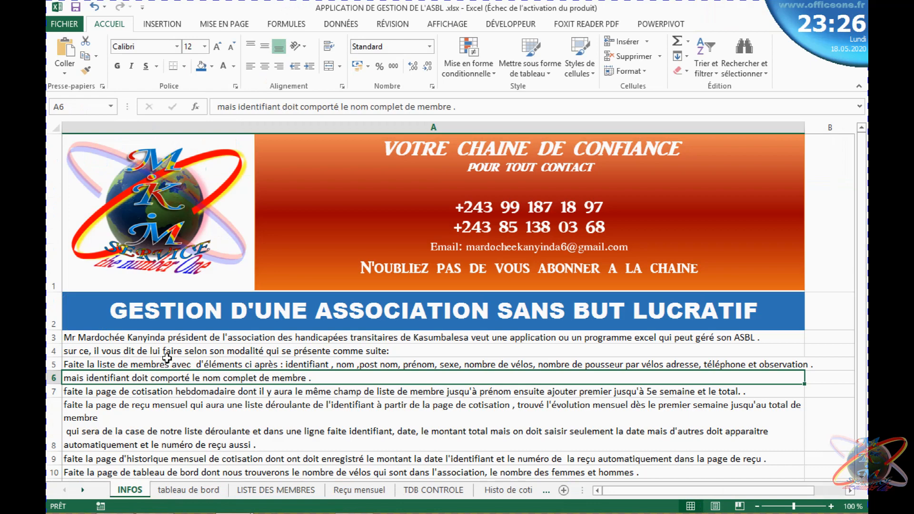
click(142, 394)
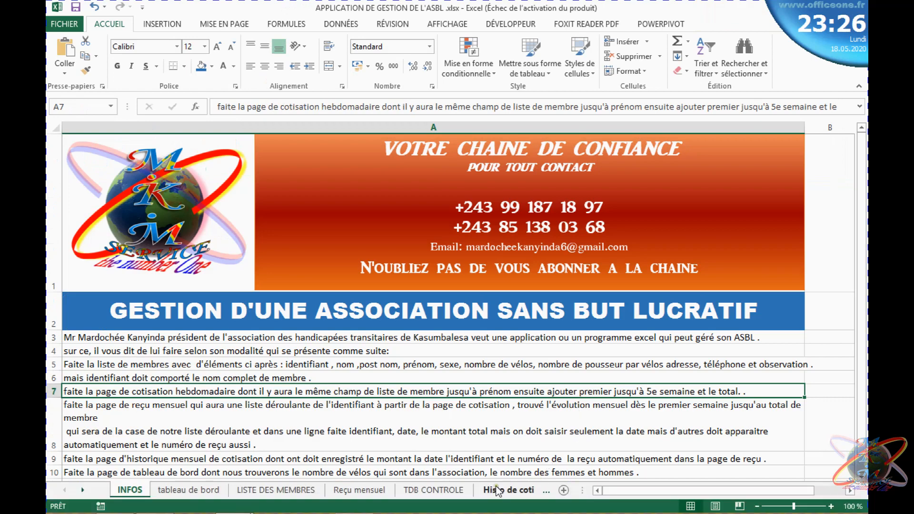
click(546, 491)
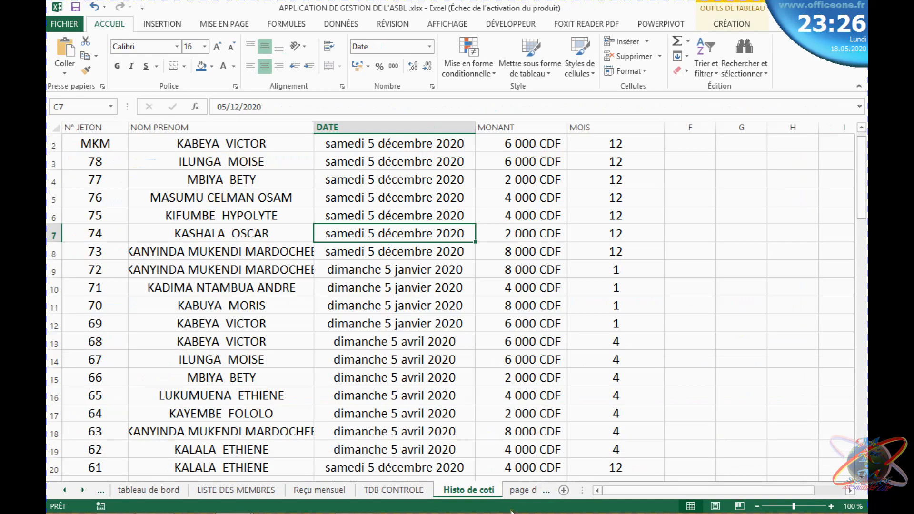
mouse_move(500, 504)
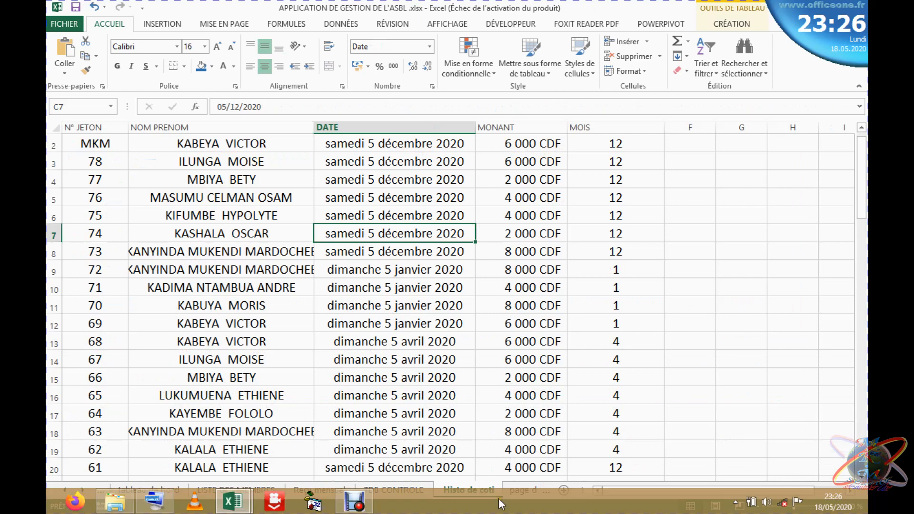
click(524, 491)
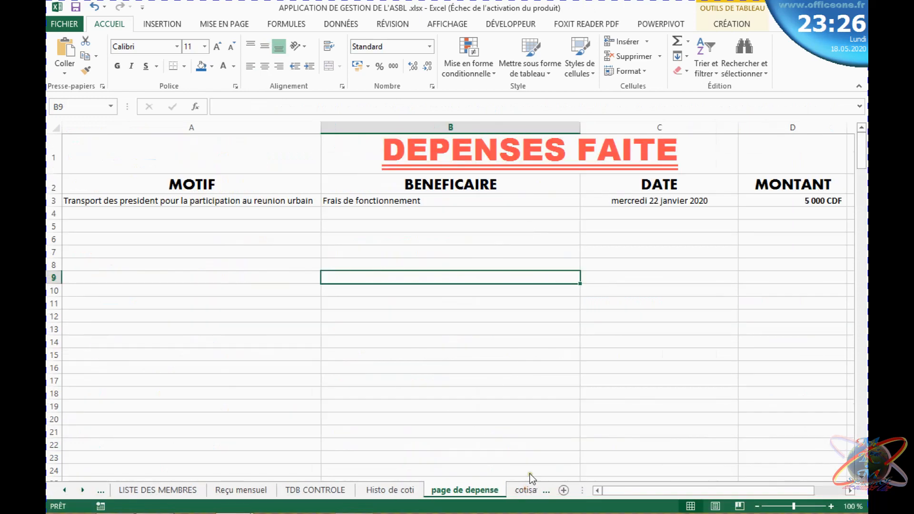
click(526, 491)
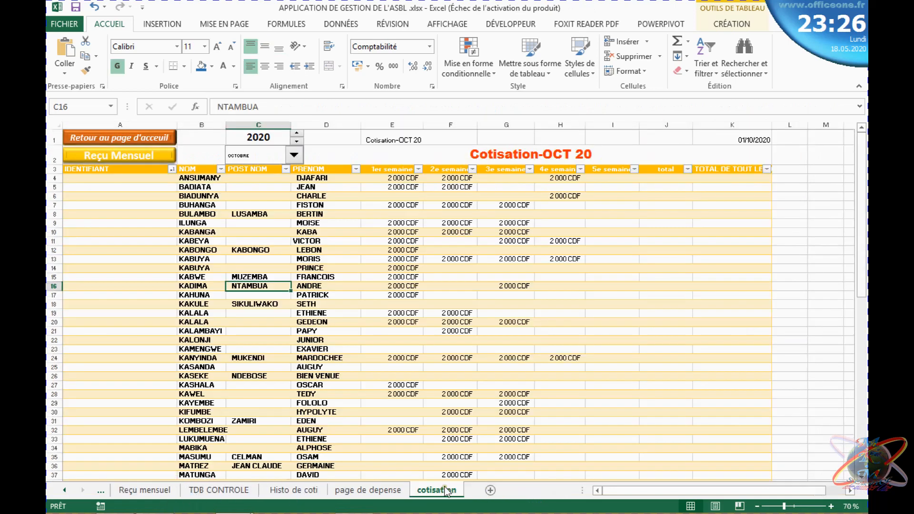
drag(204, 478, 216, 492)
Examine the IDENTIFIANT column and the table layout of the cotisation sheet at 100% zoom
click(750, 487)
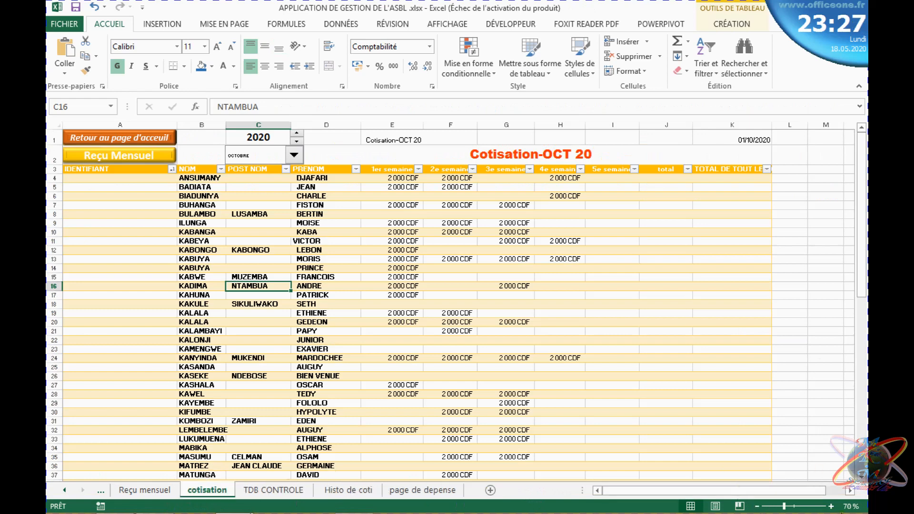
mouse_move(825, 512)
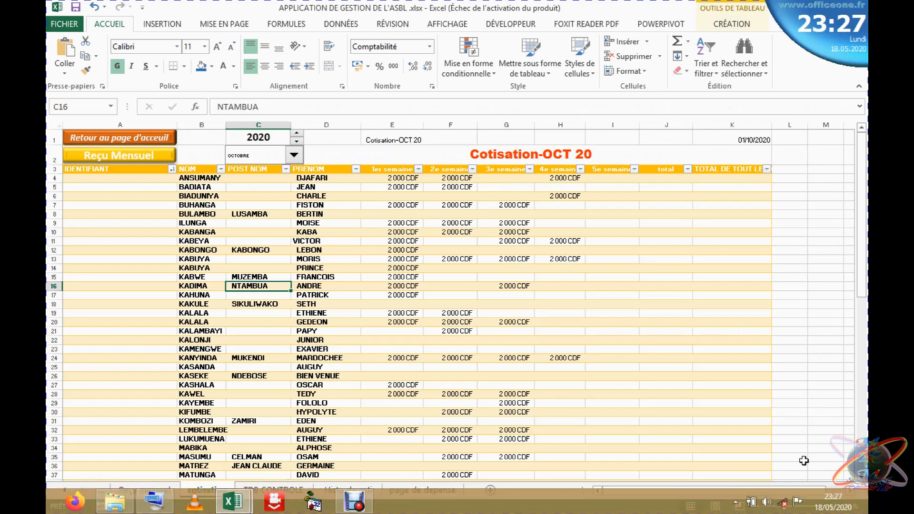
click(827, 507)
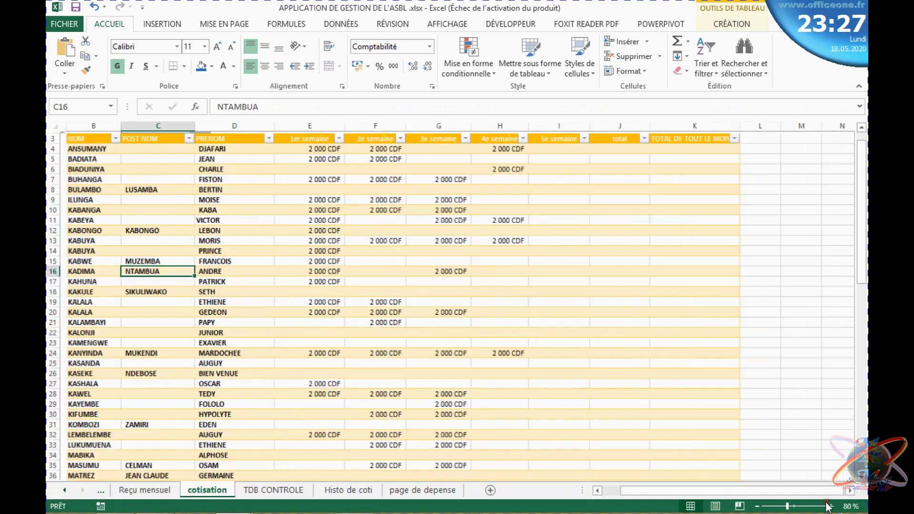
click(828, 507)
click(828, 506)
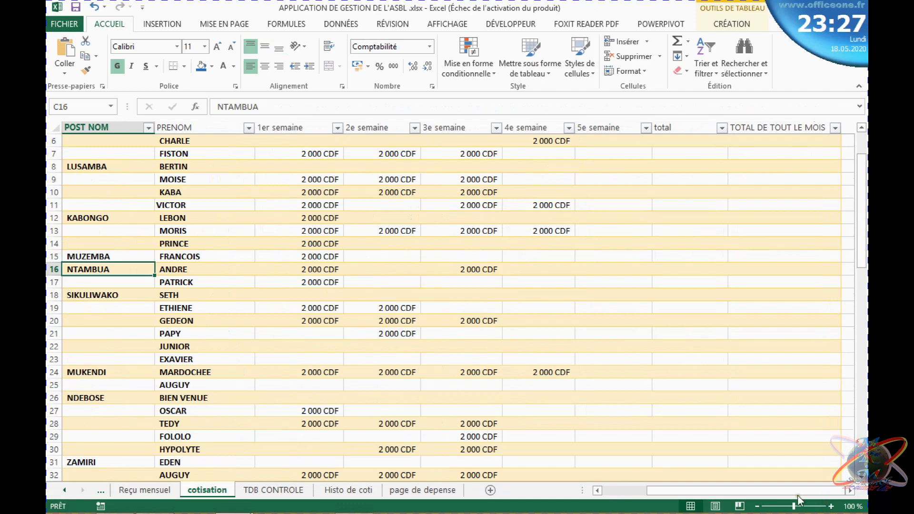
drag(794, 492, 695, 513)
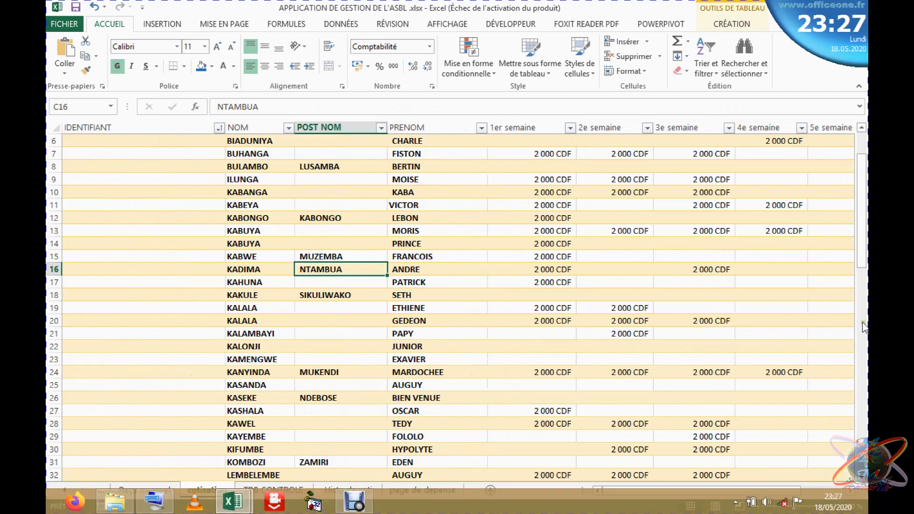
drag(860, 264, 860, 192)
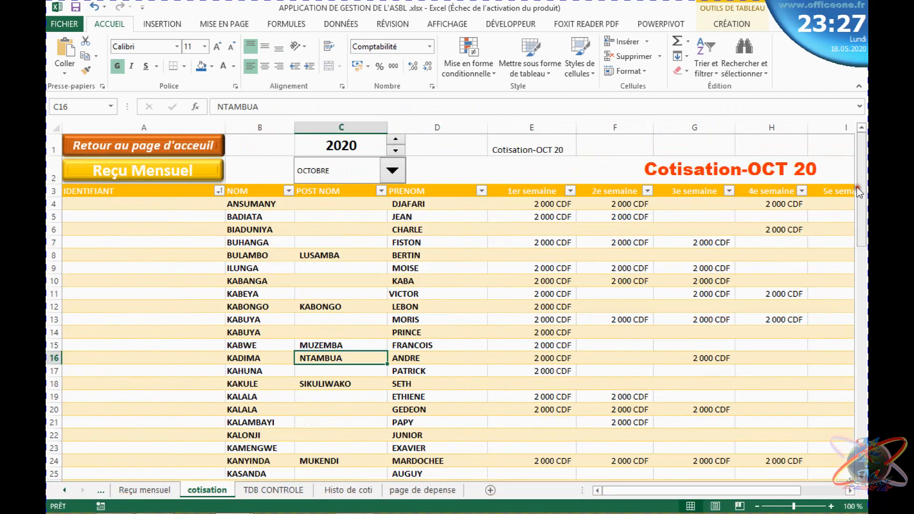
click(179, 218)
click(183, 381)
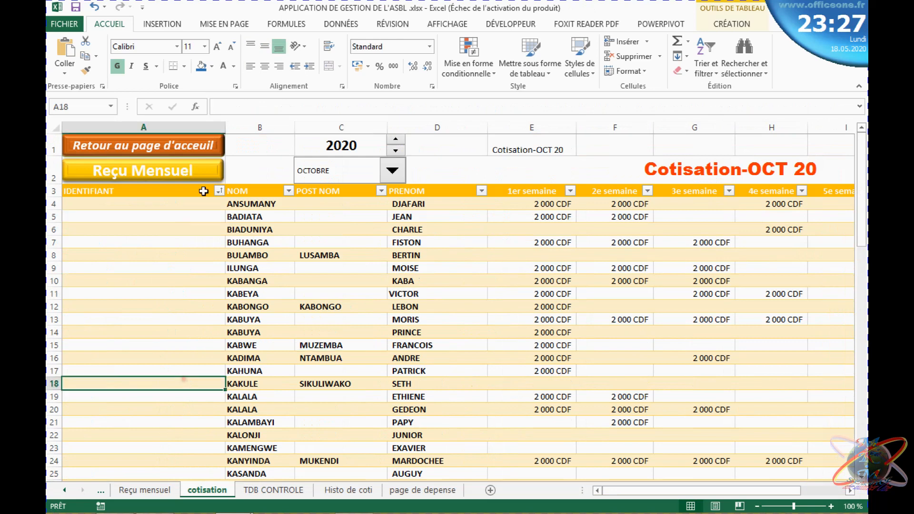
Inspect the year cell, the month drop-down list and the title formula in E1 of the cotisation sheet
click(325, 257)
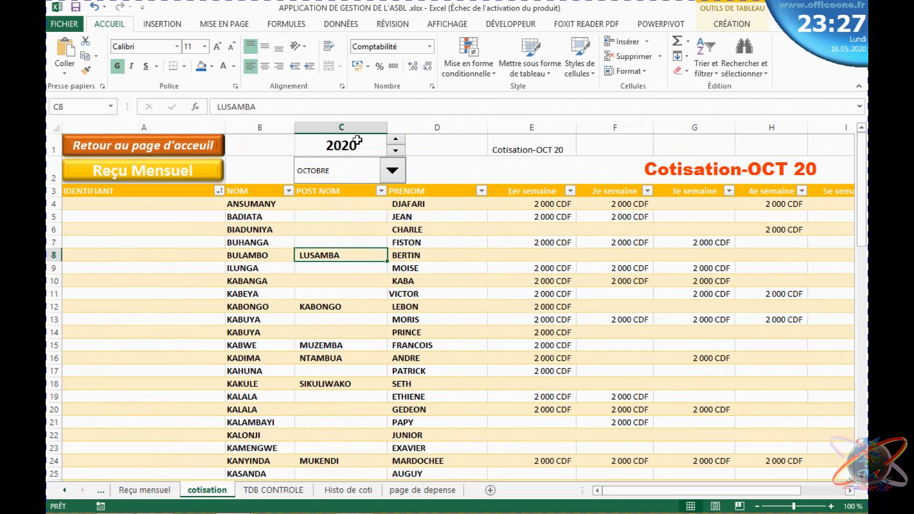
click(357, 141)
click(347, 178)
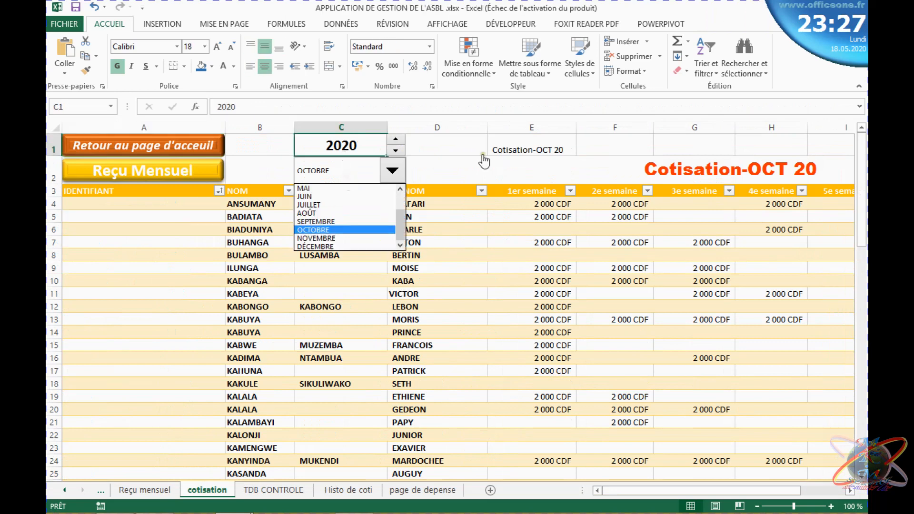
click(428, 139)
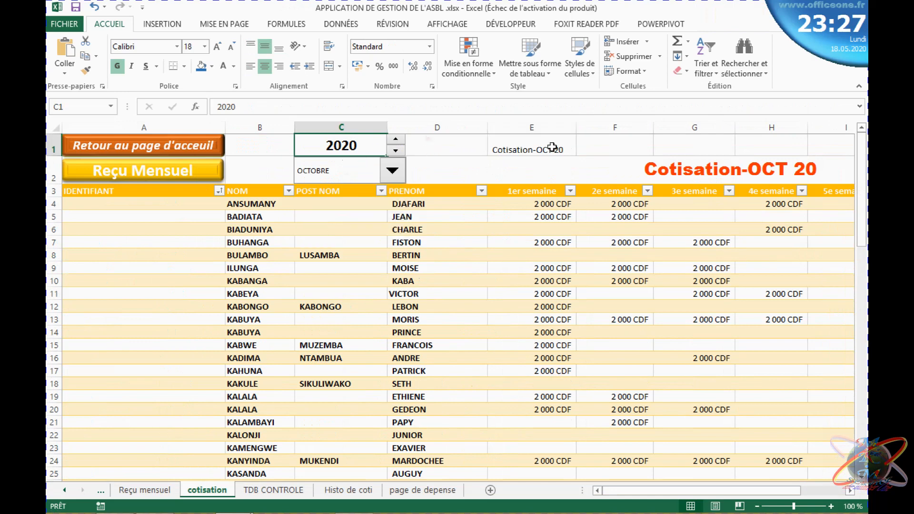
click(555, 145)
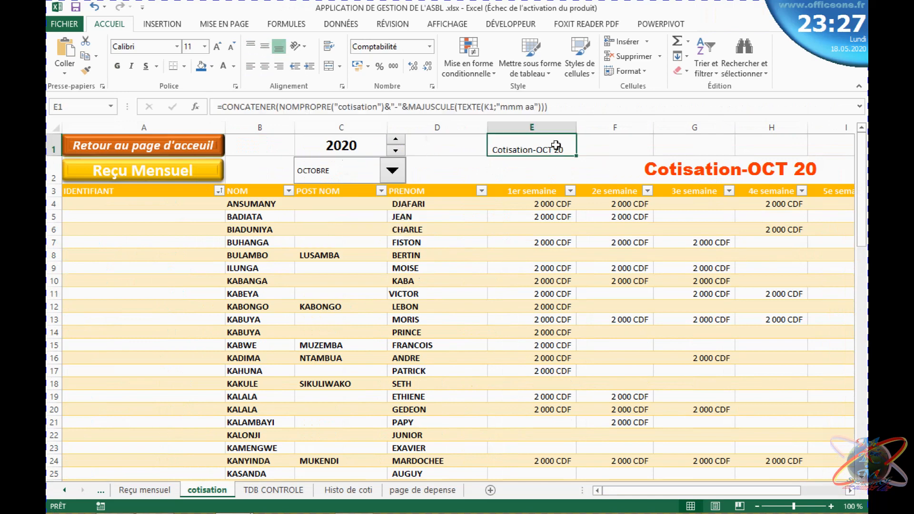
Clear the title formula from E1 of the cotisation sheet, and set the contribution period to year 2025 and month JUIN
key(Delete)
key(Down)
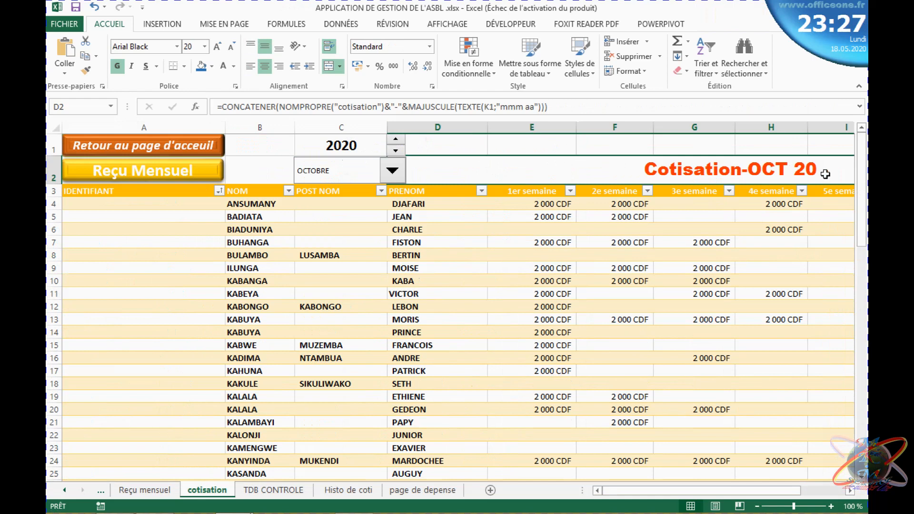
click(396, 140)
click(395, 139)
click(396, 139)
click(396, 139)
click(391, 172)
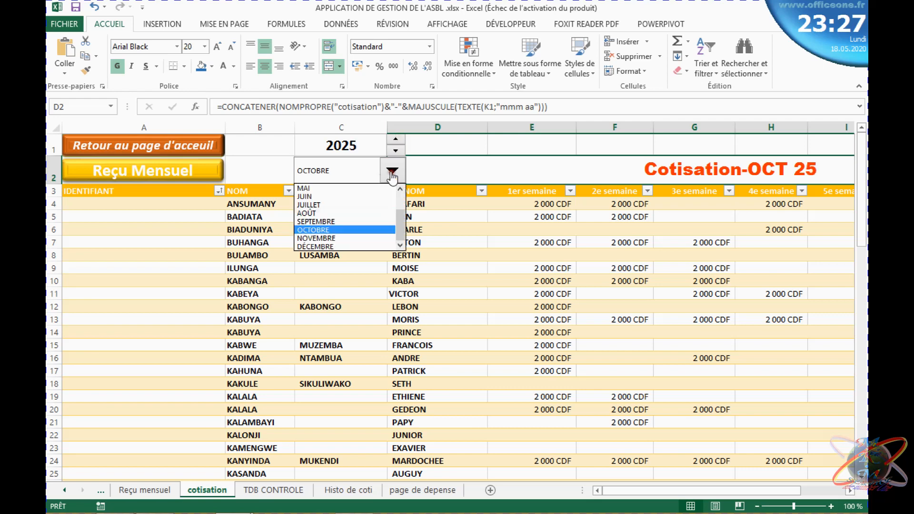
click(319, 197)
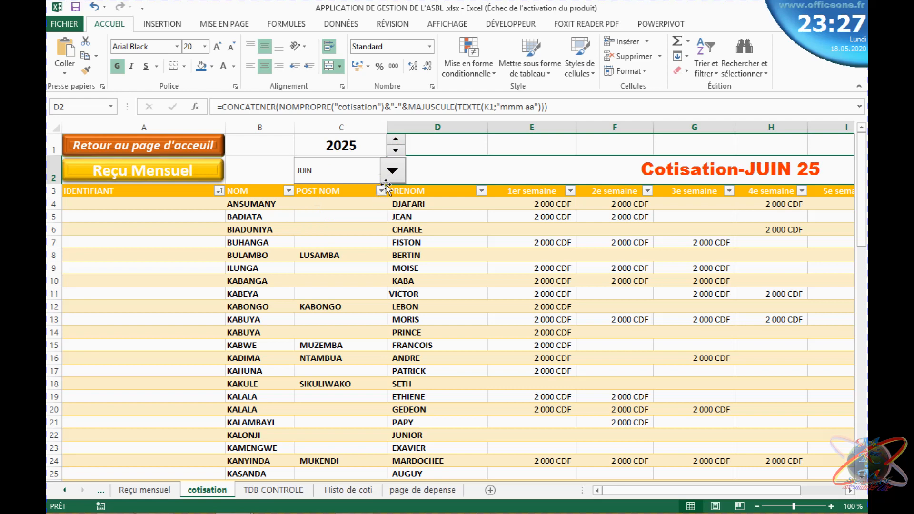
Inspect the date cell K1 and the 5e semaine, total and TOTAL DE TOUT LE MOIS columns of the cotisation table
click(559, 151)
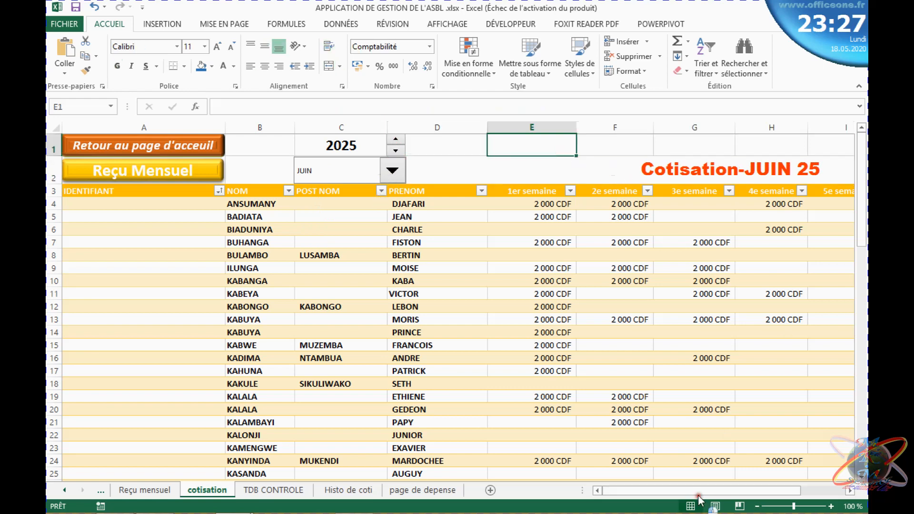
drag(798, 491, 852, 491)
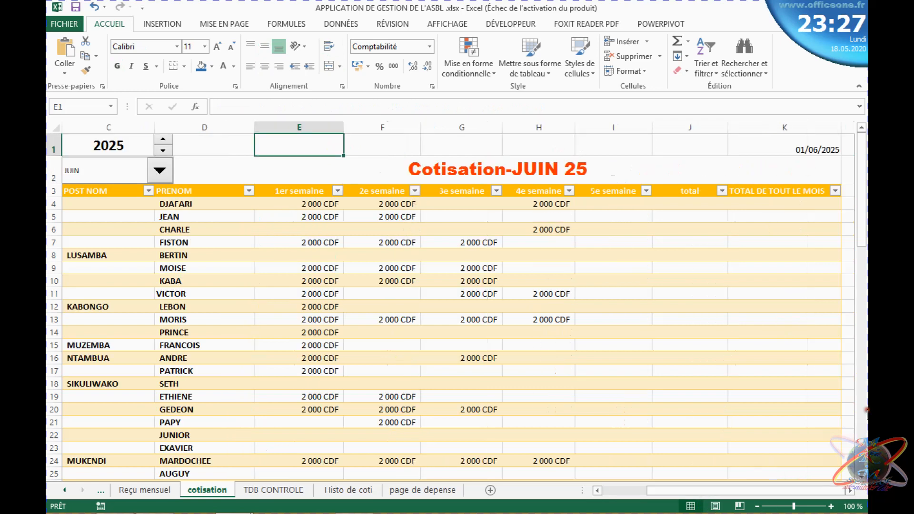
click(779, 149)
click(752, 214)
click(680, 225)
click(616, 228)
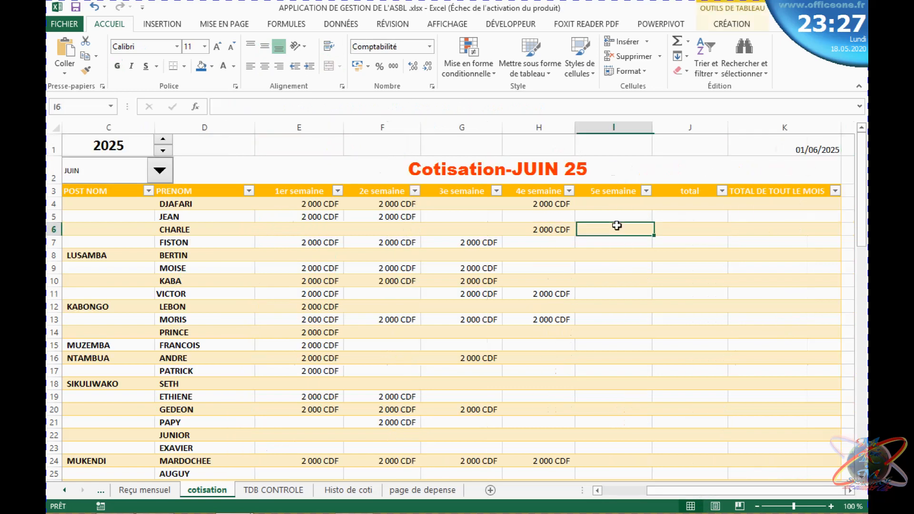
drag(787, 494, 743, 493)
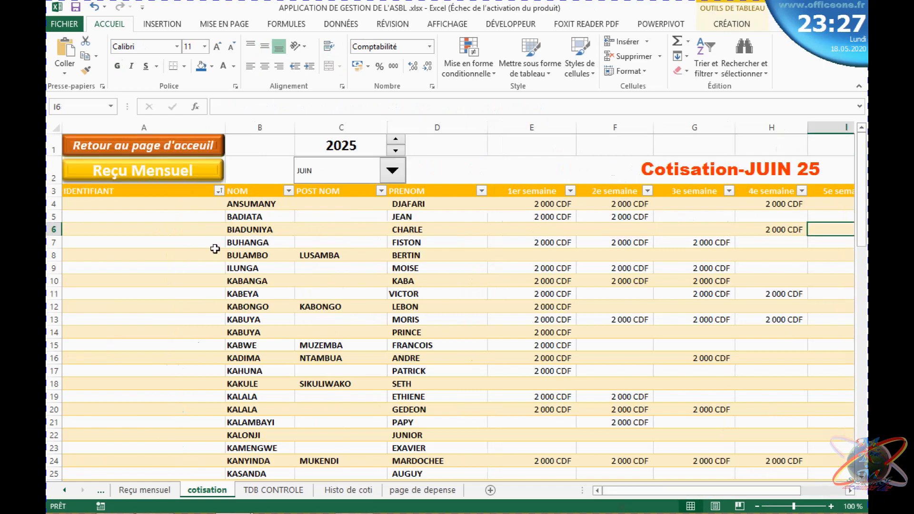
click(185, 203)
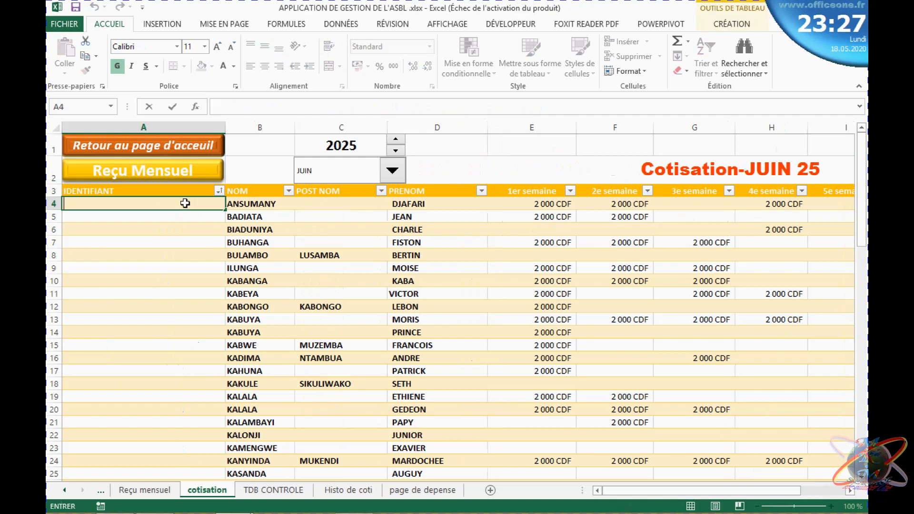
text(=)
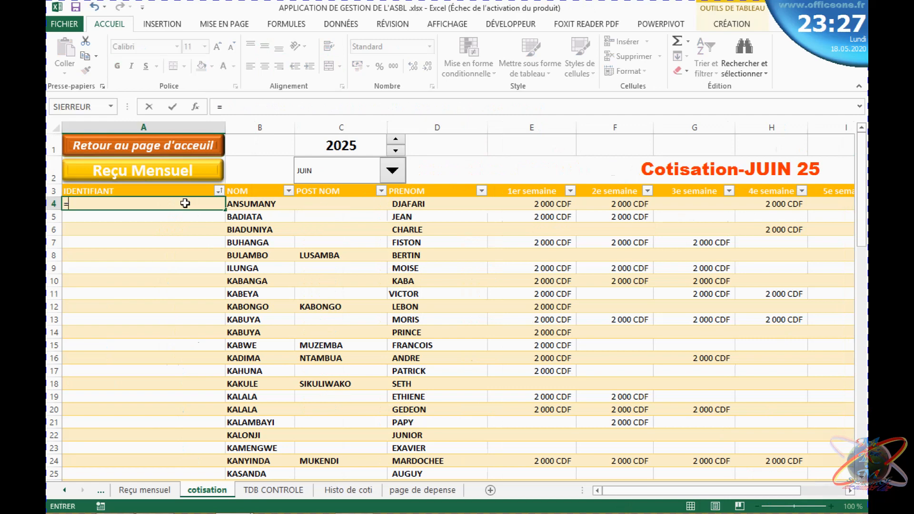
click(251, 205)
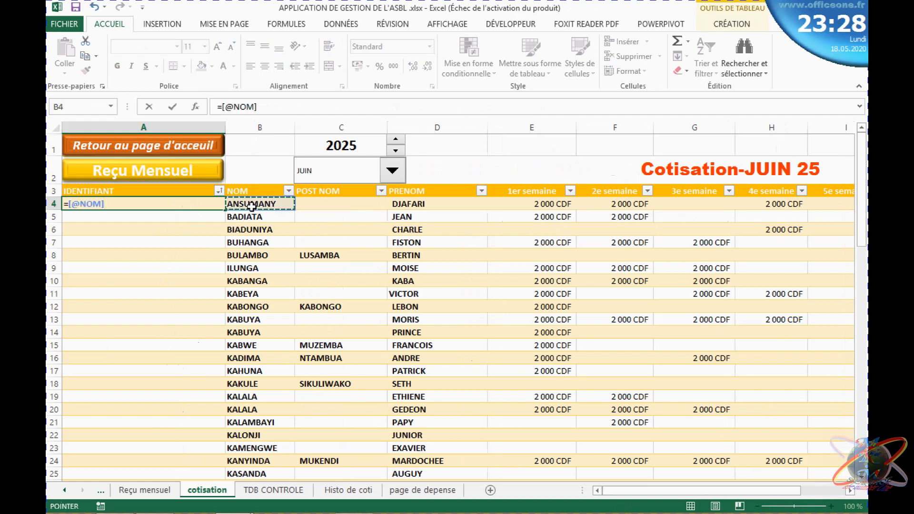
text(&)
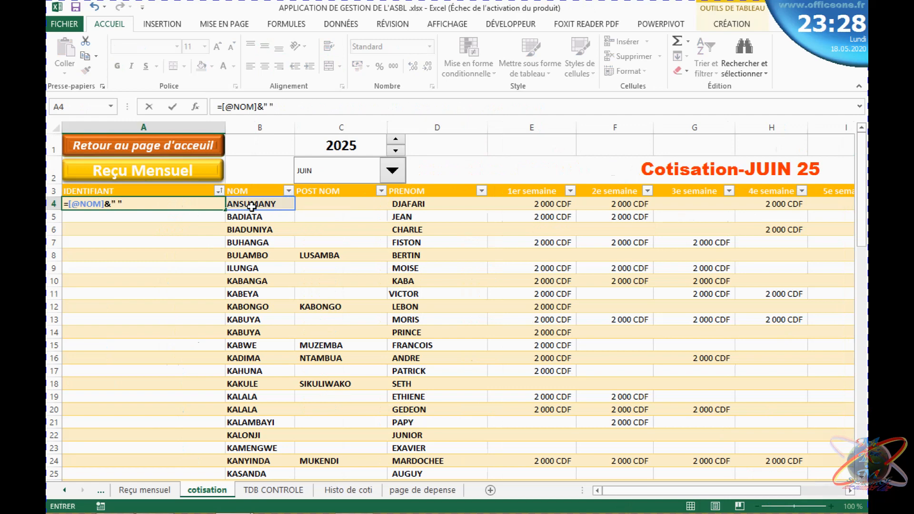
text(" "&)
click(348, 205)
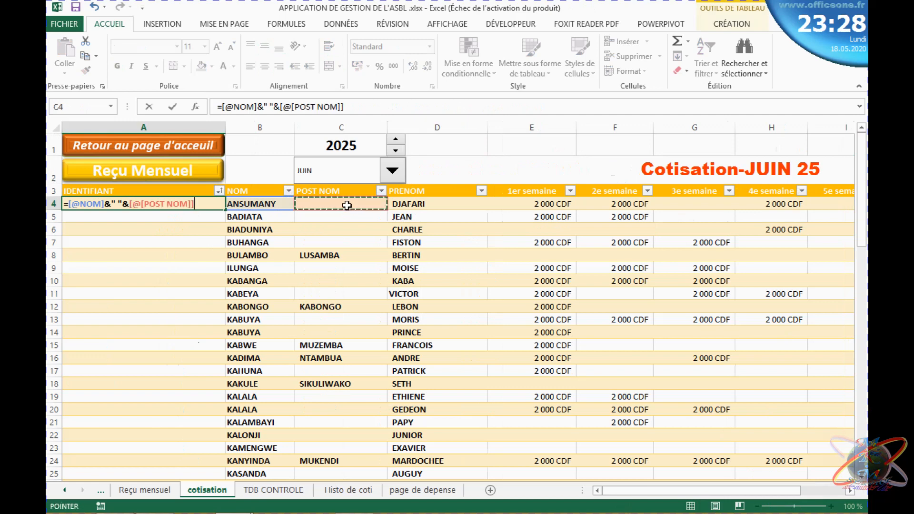
text(&)
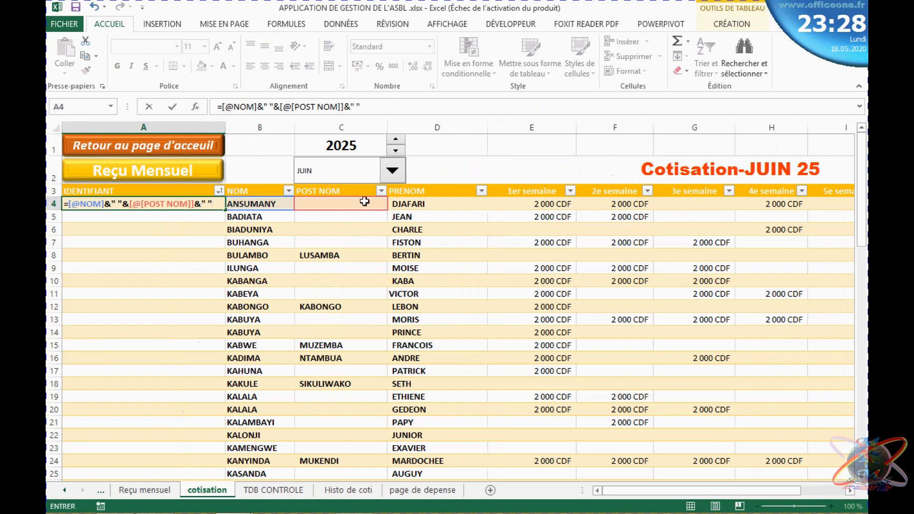
text(" "&)
click(436, 205)
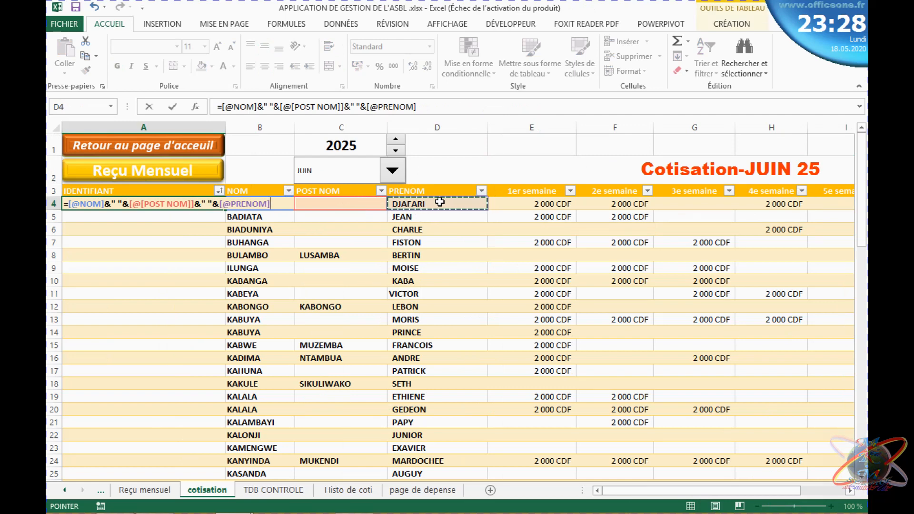
key(Return)
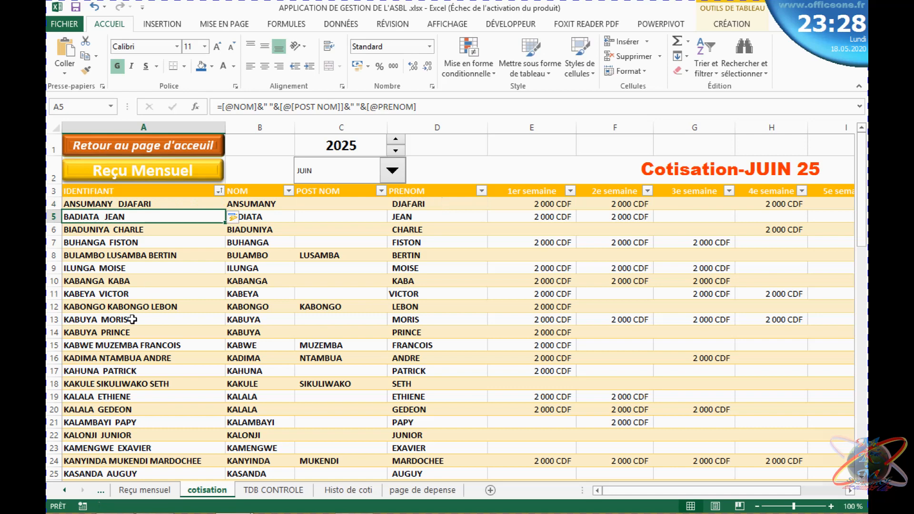
click(171, 330)
click(142, 422)
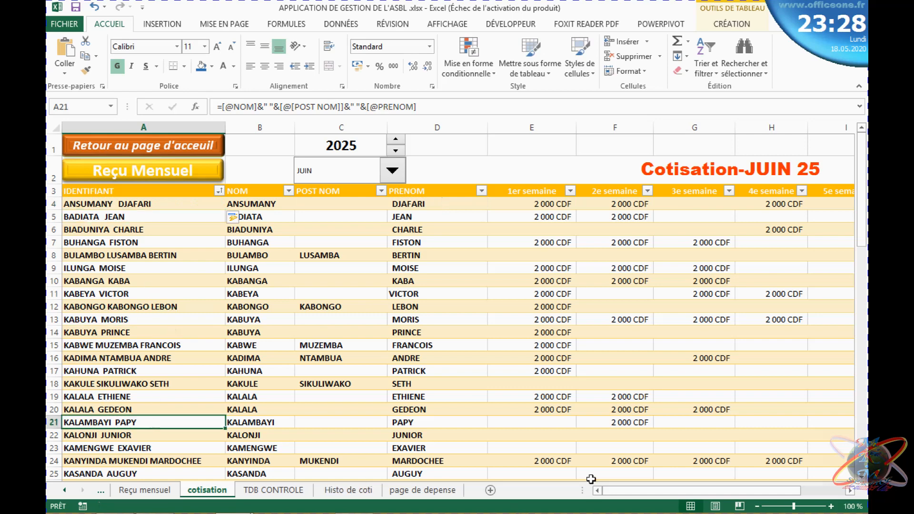
Examine the weekly contribution entries of the first member row across the 1er, 2e and 3e semaine columns
drag(619, 491, 696, 479)
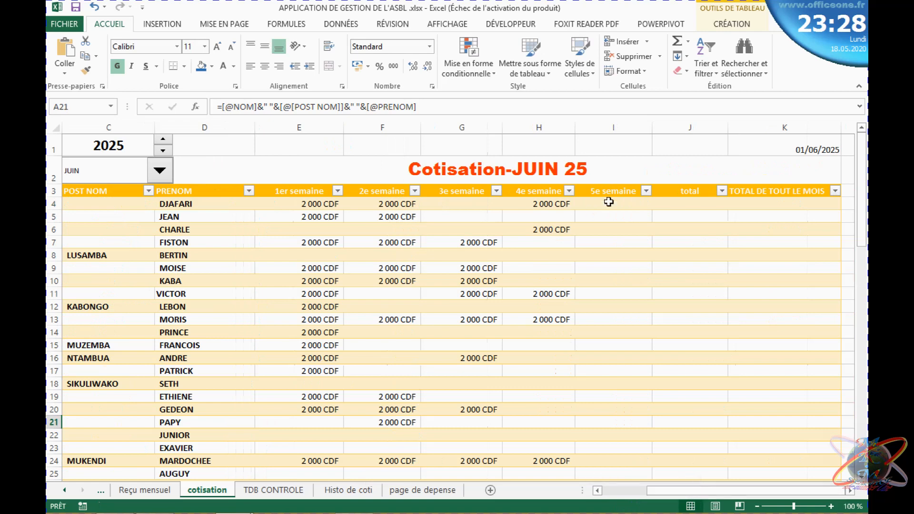
click(609, 202)
click(672, 199)
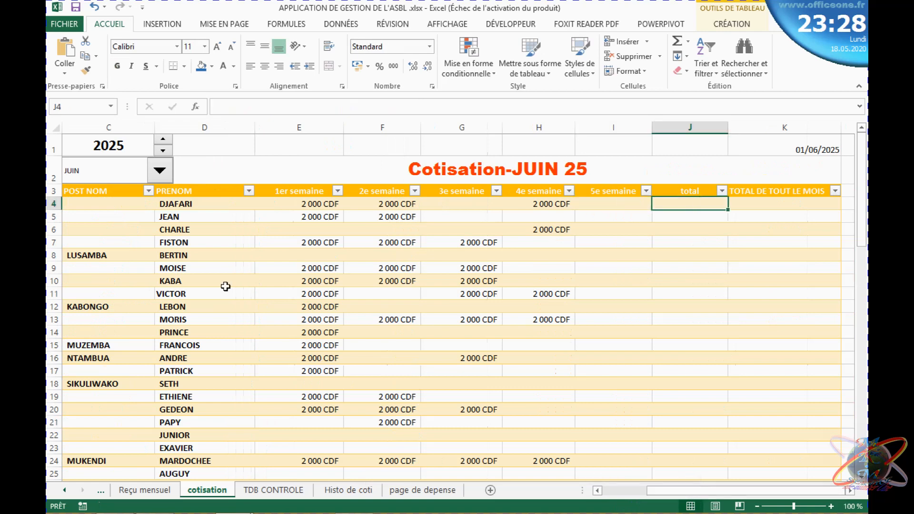
click(300, 200)
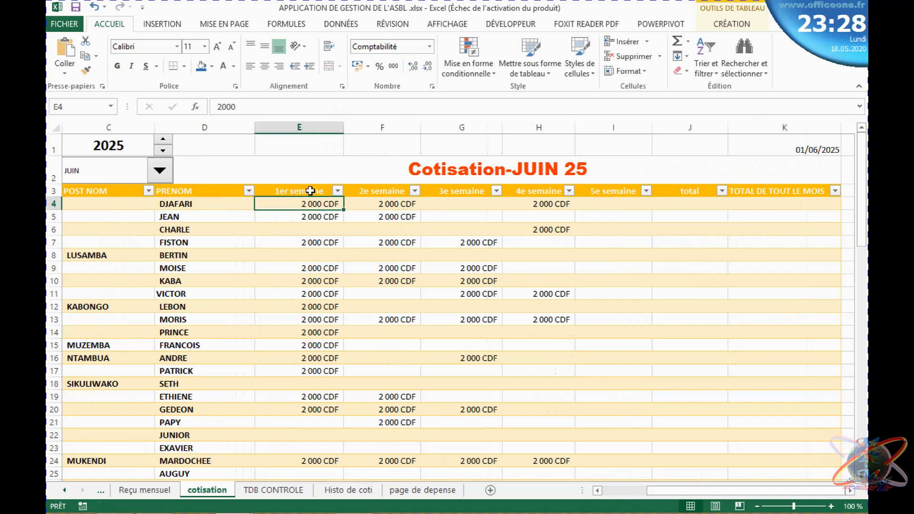
click(307, 191)
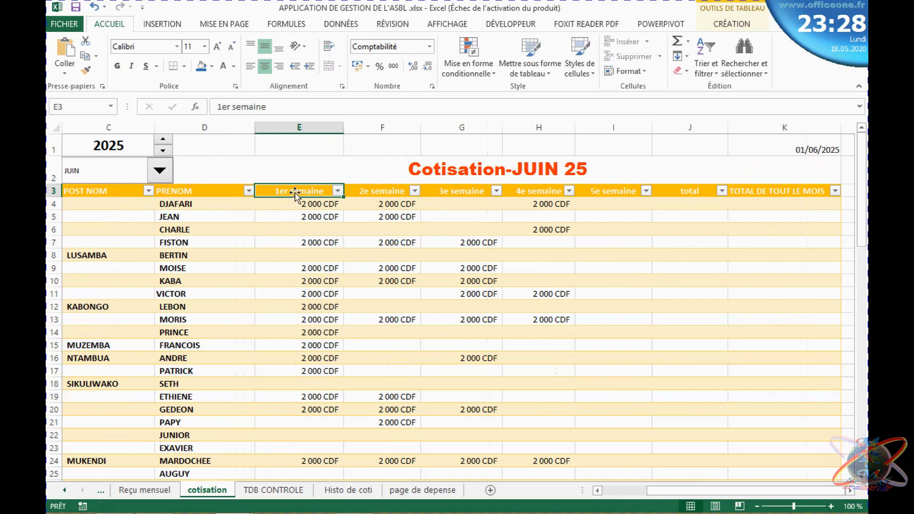
click(307, 206)
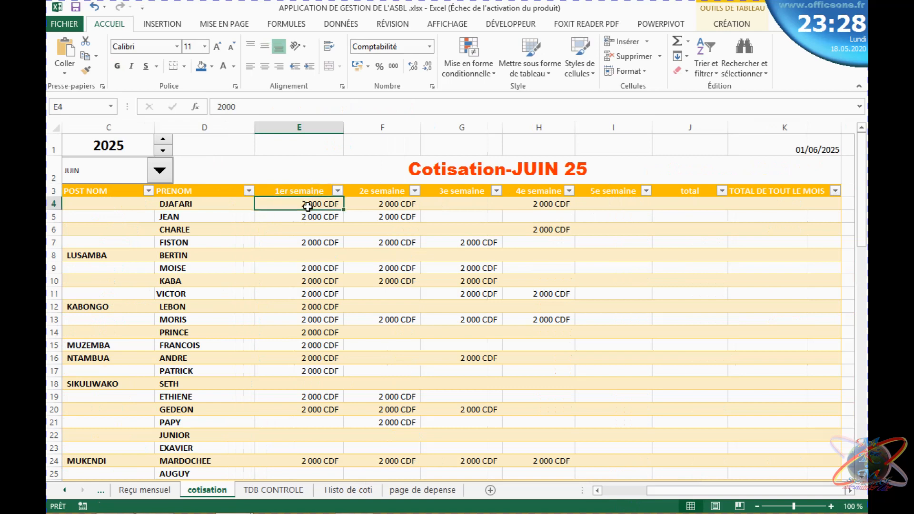
click(388, 205)
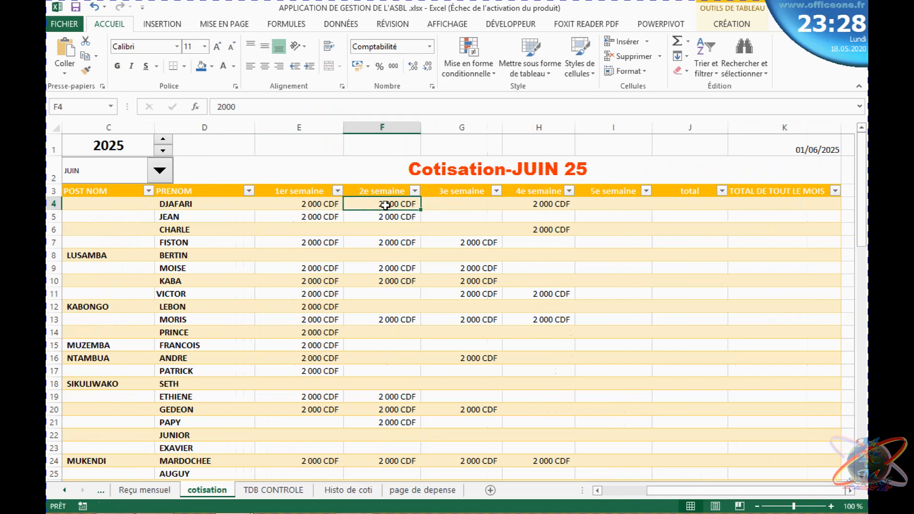
click(441, 202)
click(373, 209)
click(429, 206)
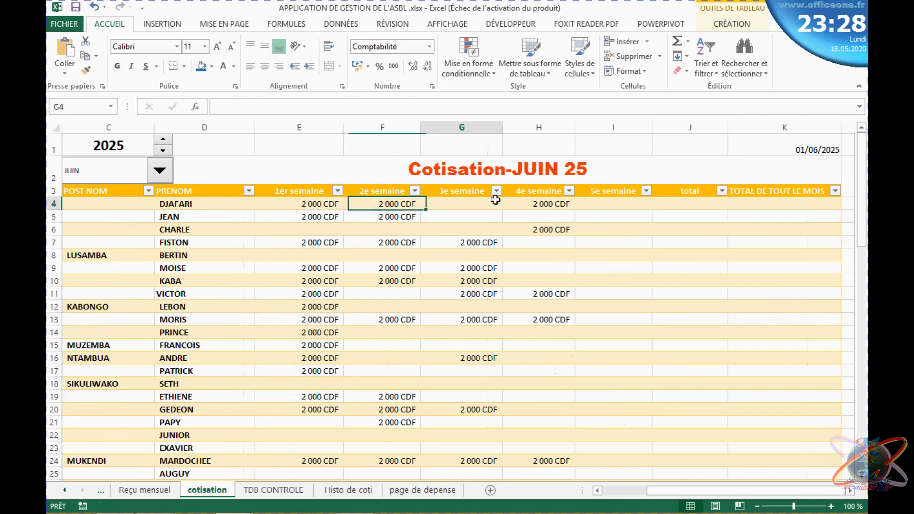
Fill the total column from J4 with a SOMME formula adding the 1er semaine to 4e semaine contributions of each row
click(666, 200)
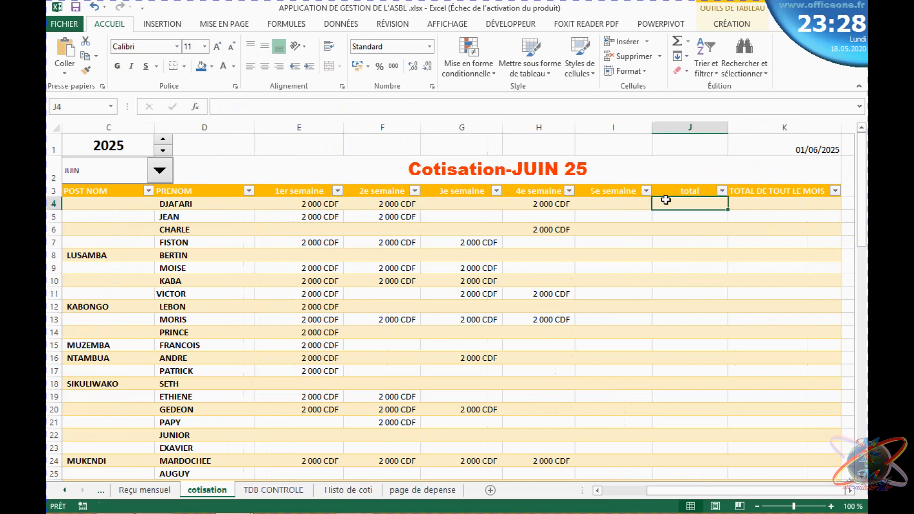
double_click(667, 200)
text(=)
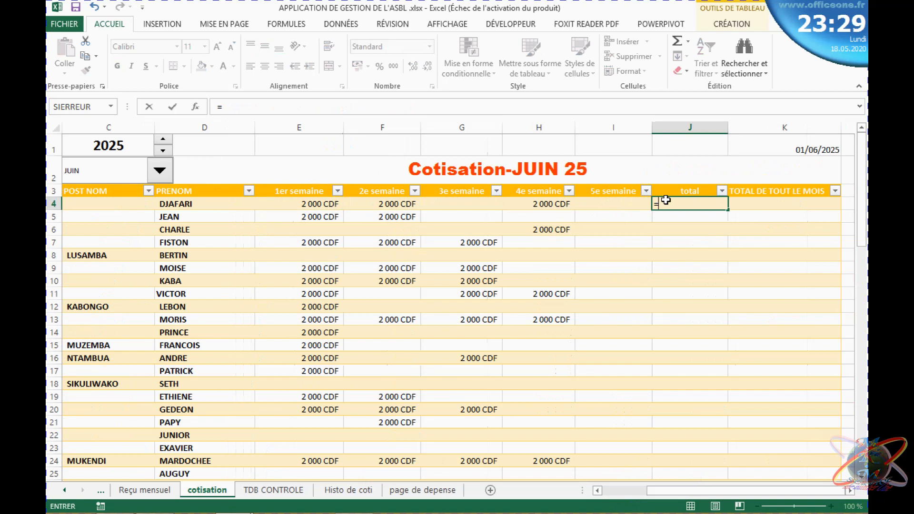
text(somme)
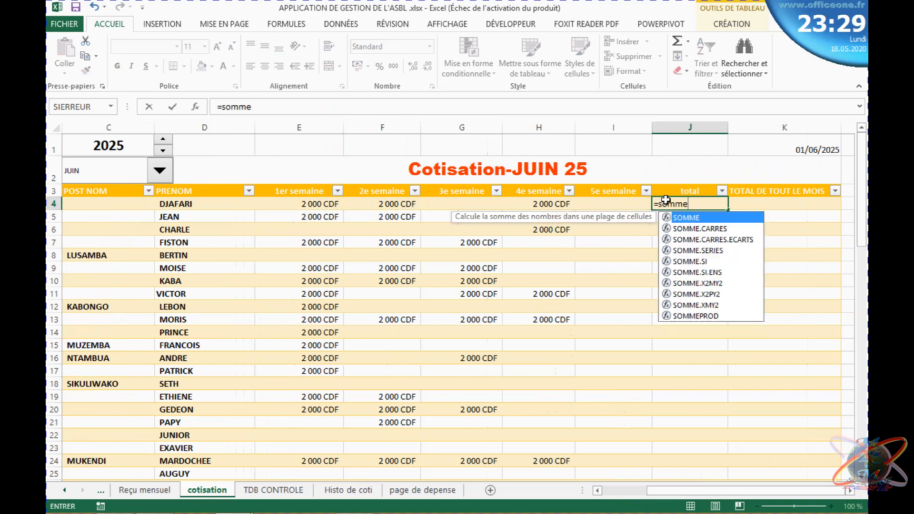
double_click(681, 220)
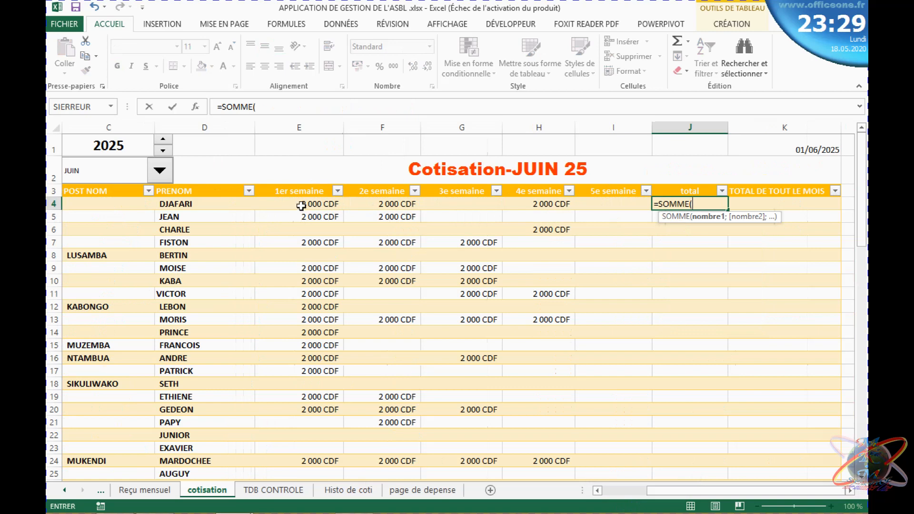
drag(301, 206, 543, 198)
text())
key(Return)
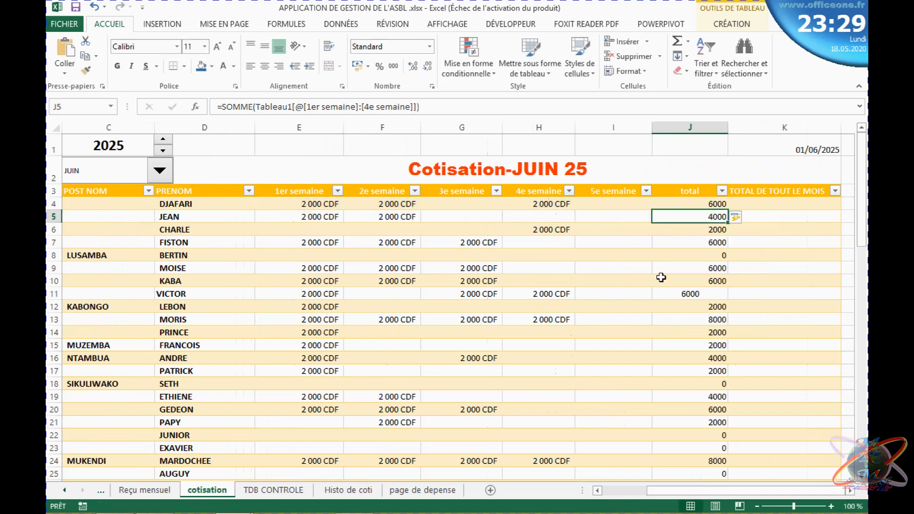
Format the total column's amounts in the cotisation table with the Comptabilité format and the CDF currency symbol
click(695, 183)
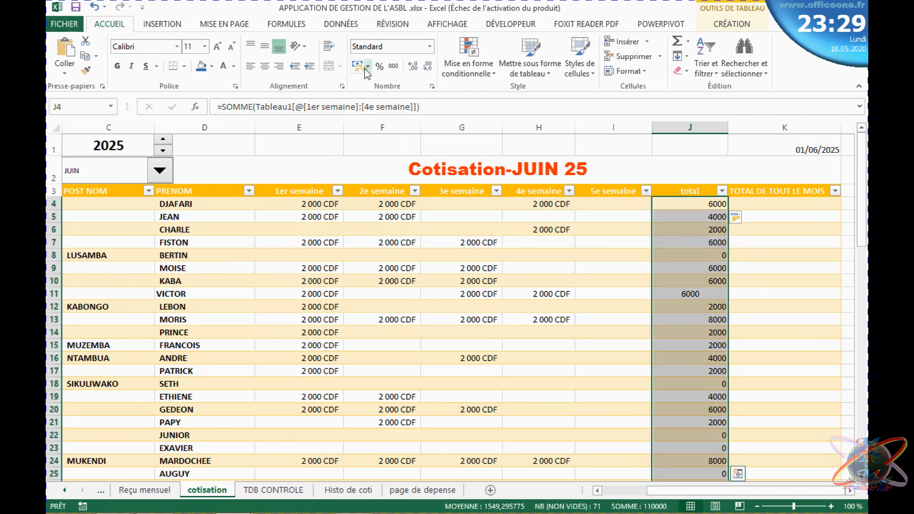
click(380, 66)
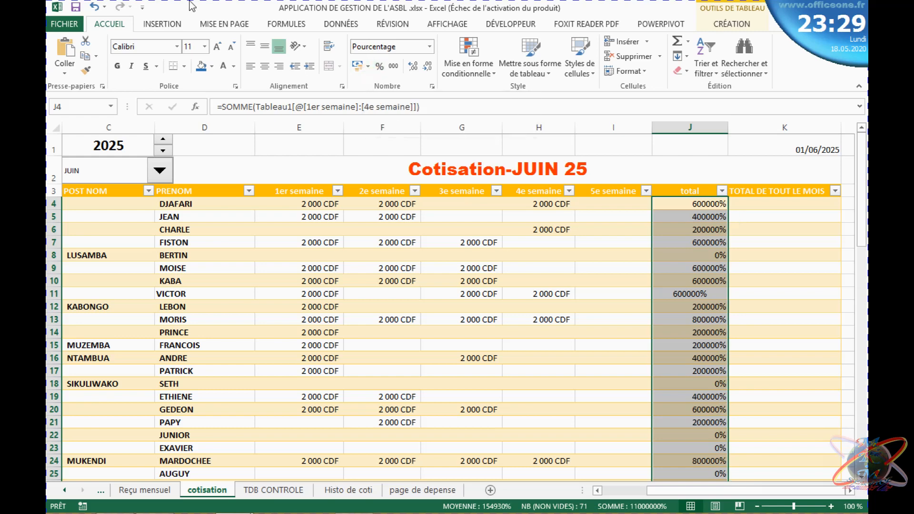
click(94, 7)
click(359, 66)
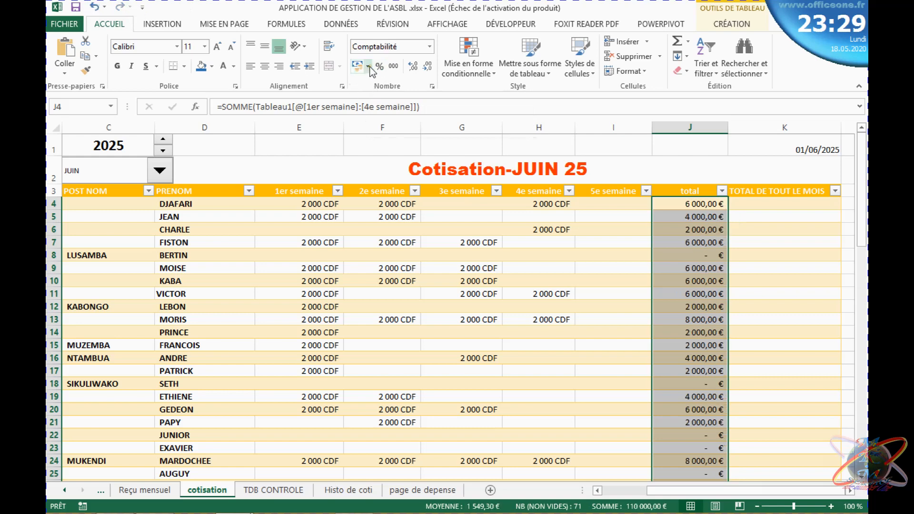
click(369, 68)
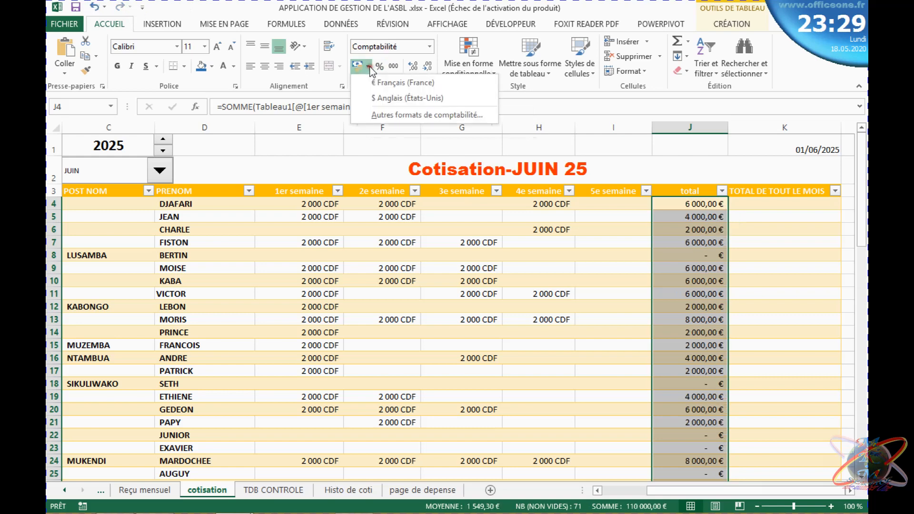
click(404, 115)
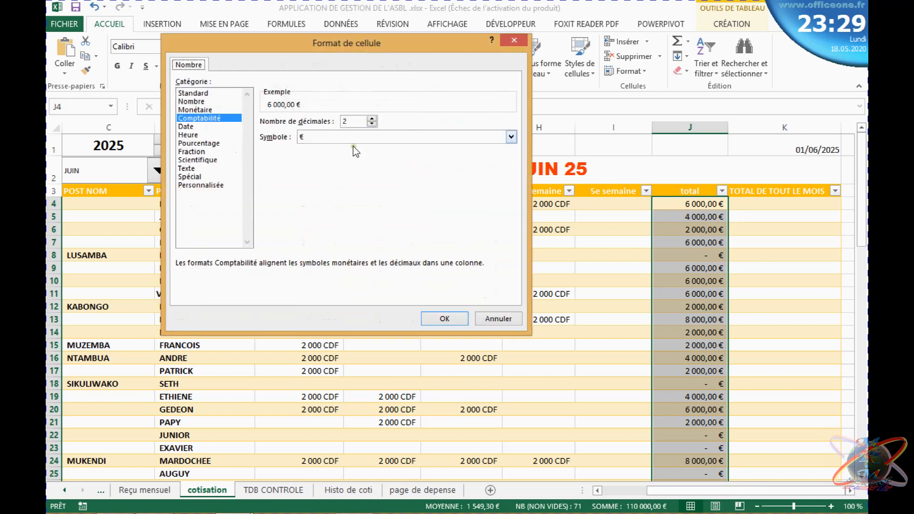
click(420, 138)
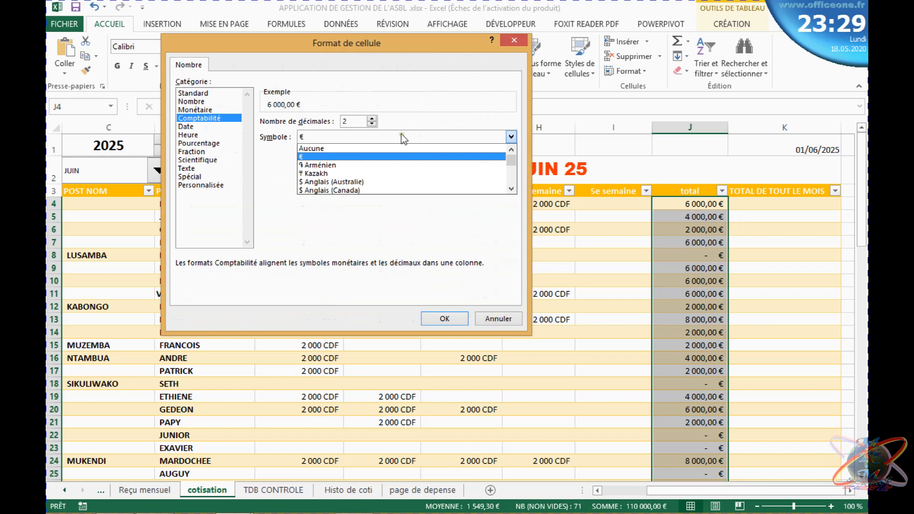
click(403, 138)
key(c)
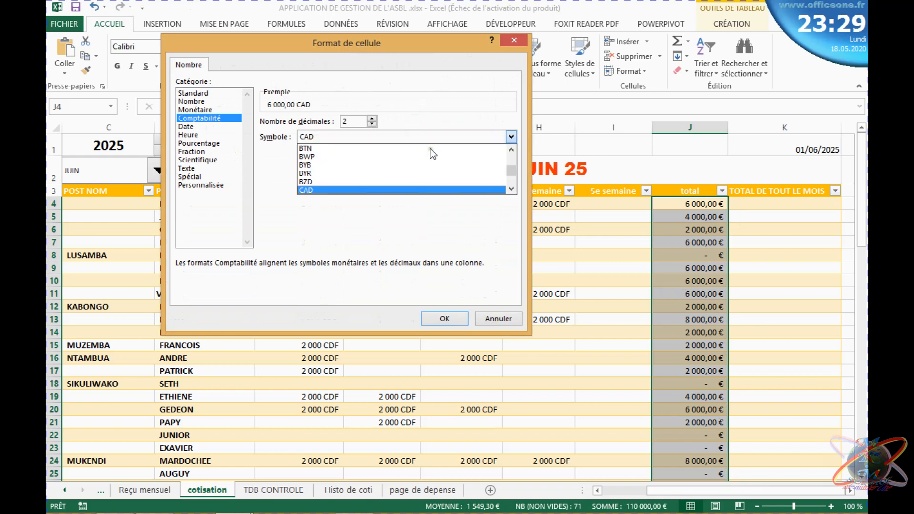
click(511, 189)
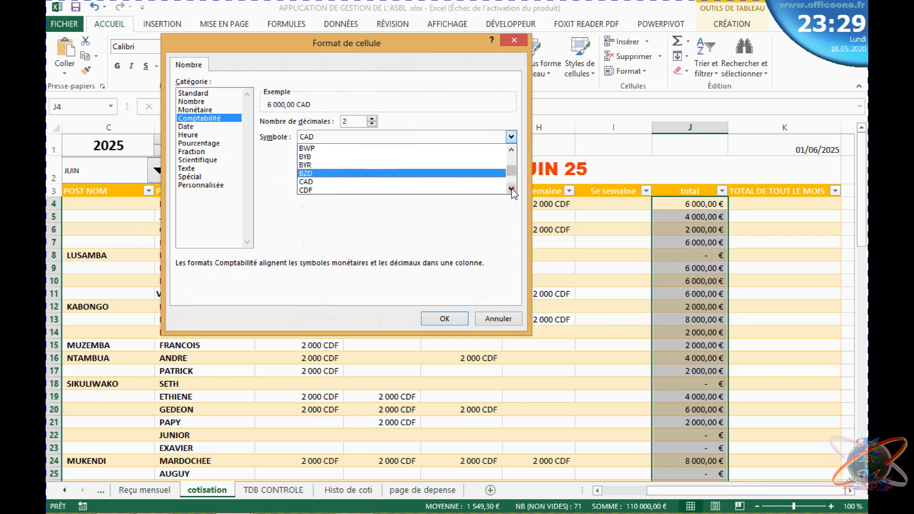
click(368, 191)
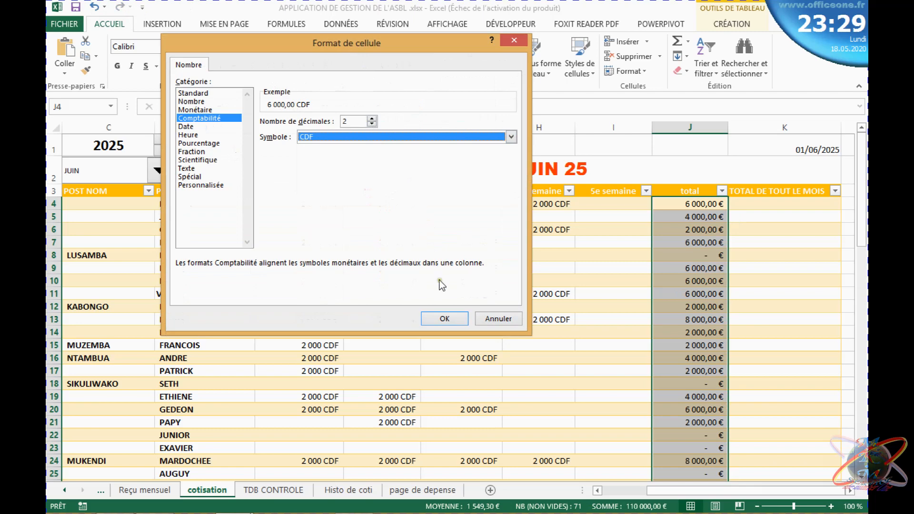
click(444, 319)
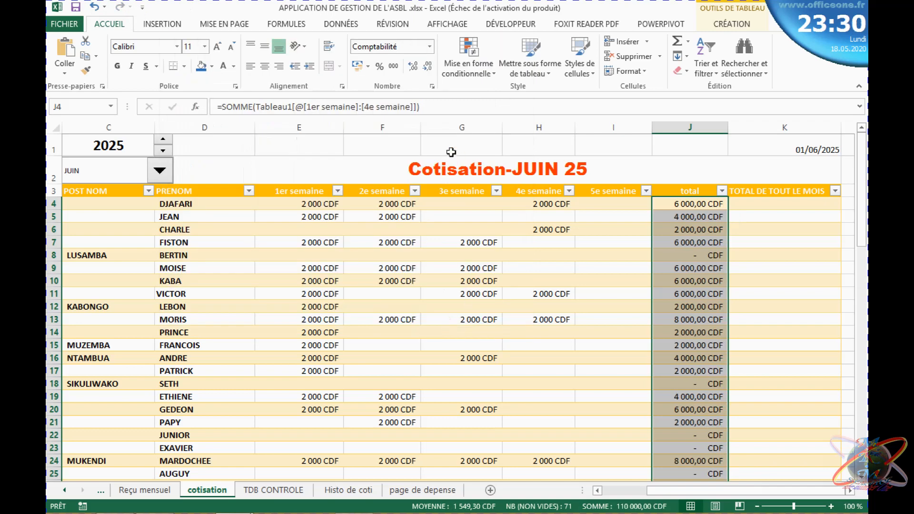
Reduce the amounts in the total column to one decimal place
click(413, 68)
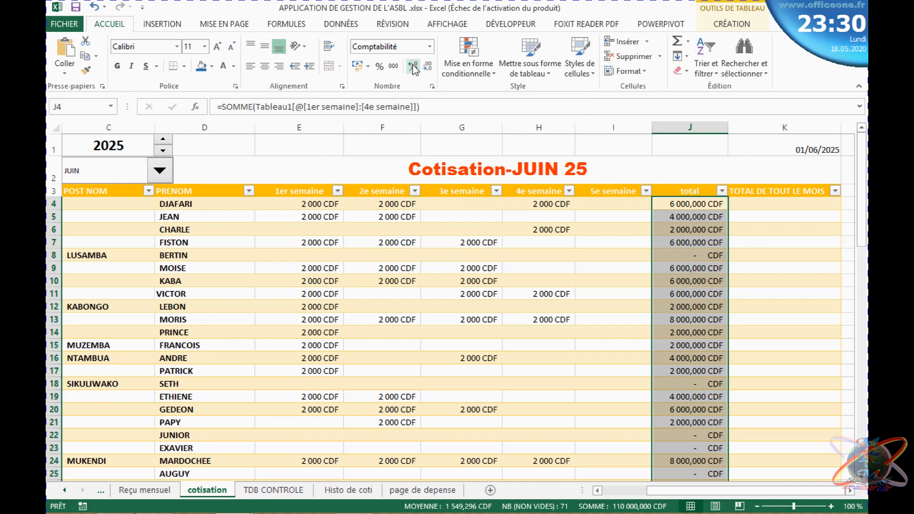
click(429, 67)
click(430, 67)
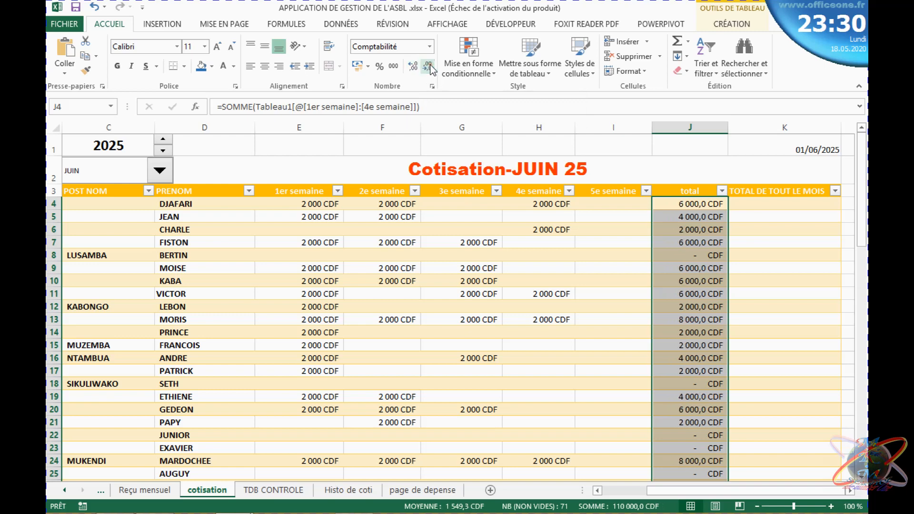
click(571, 348)
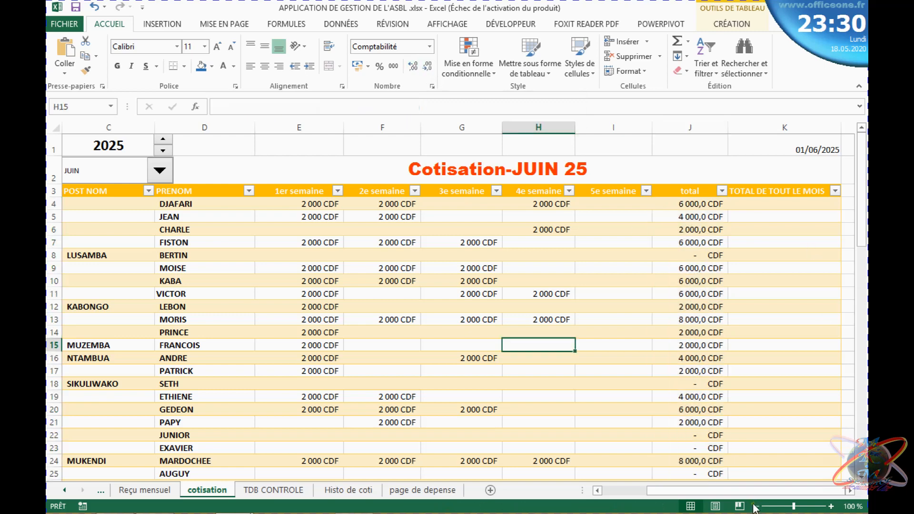
drag(755, 491, 838, 479)
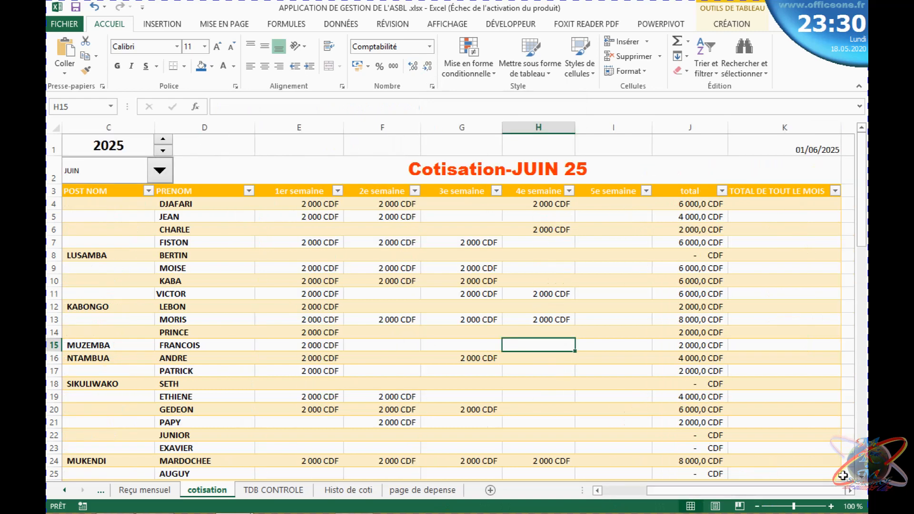
click(784, 204)
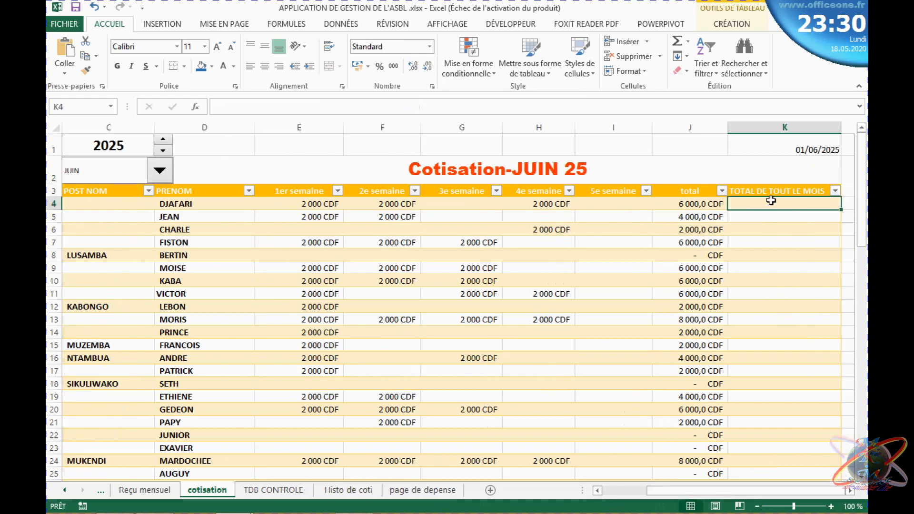
click(549, 292)
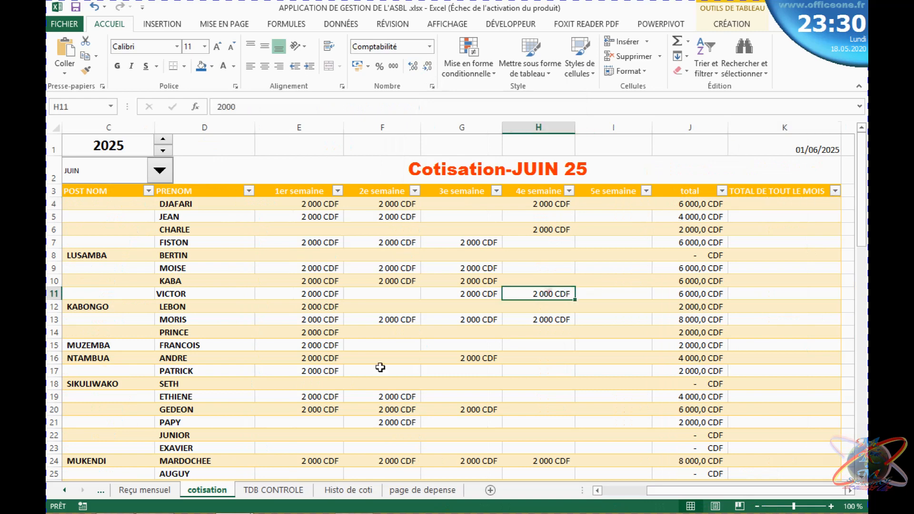
click(381, 370)
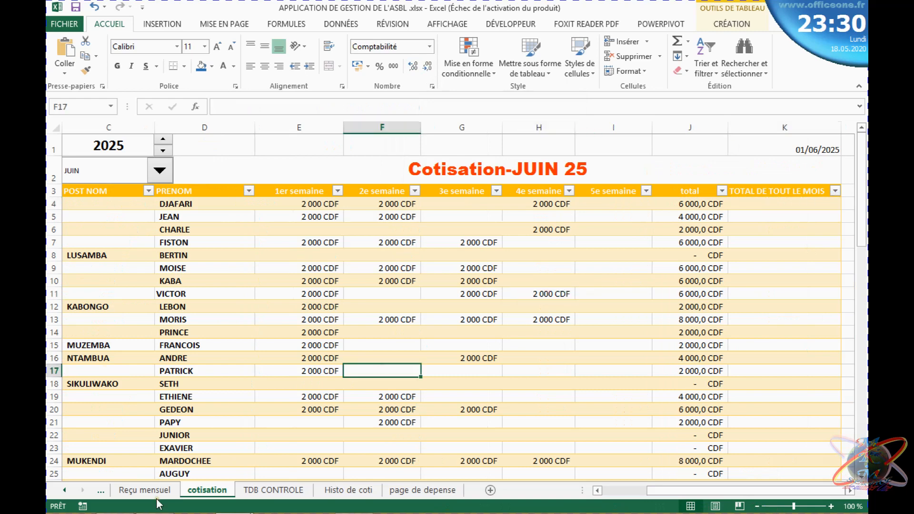
Go back to the INFOS sheet and read the requirements for the monthly receipt page in row 8
click(149, 487)
click(103, 491)
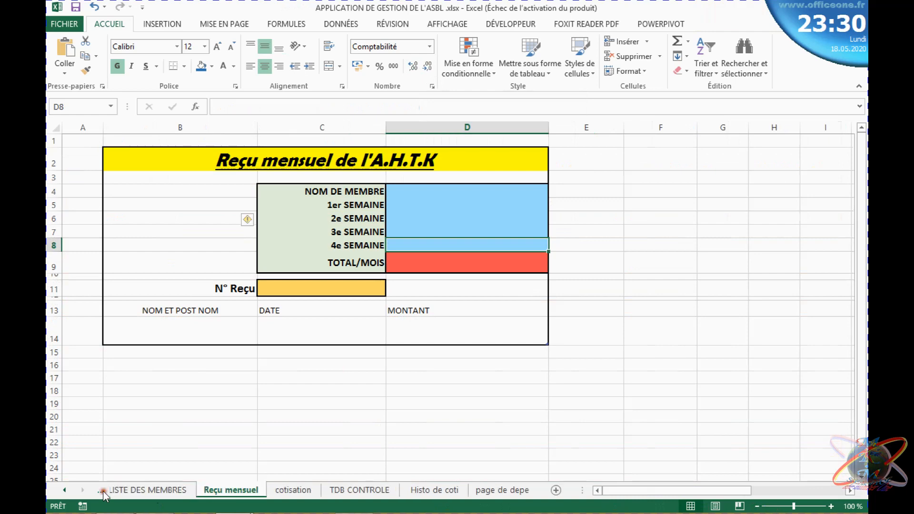
click(106, 491)
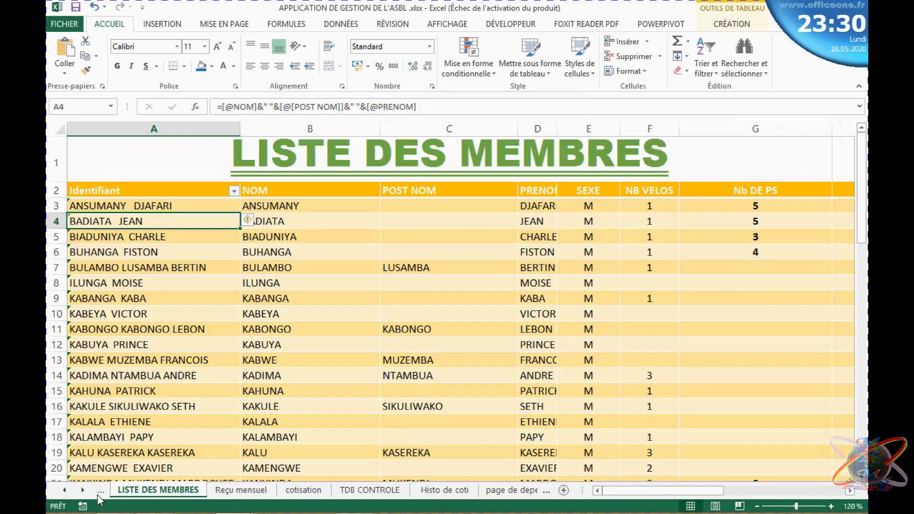
click(100, 491)
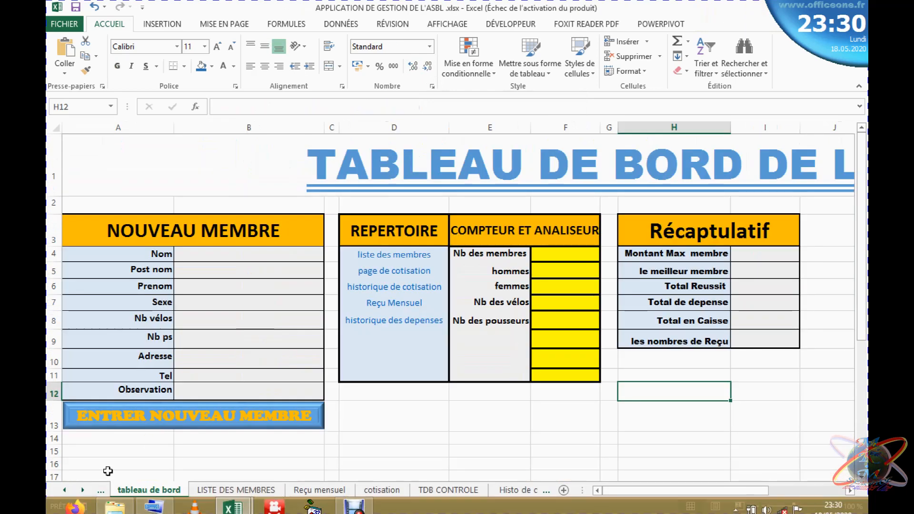
click(103, 491)
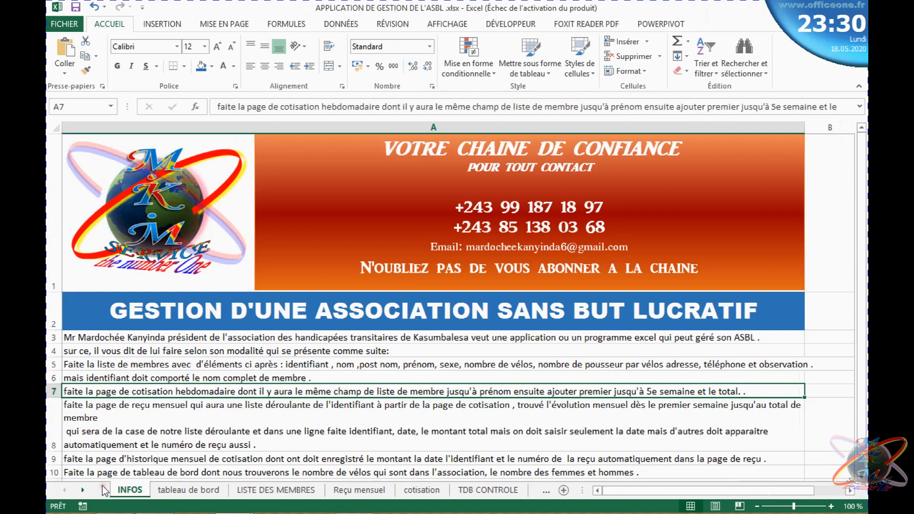
click(134, 406)
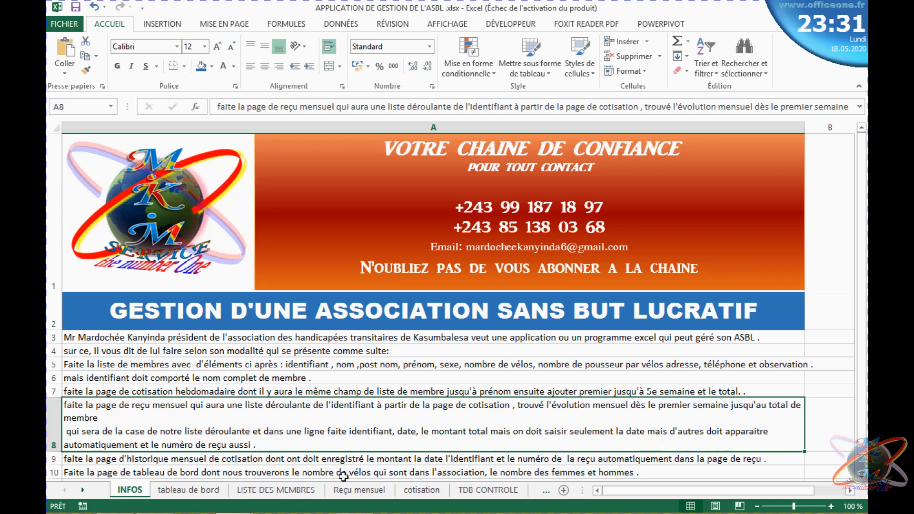
Open the Reçu mensuel sheet and review the receipt form's layout, from the NOM DE MEMBRE field down to the MONTANT cell
click(351, 491)
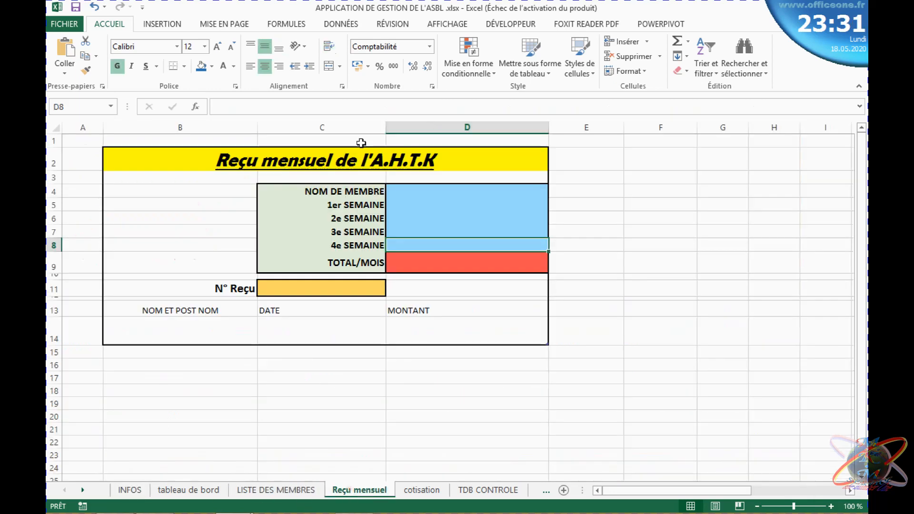
click(410, 194)
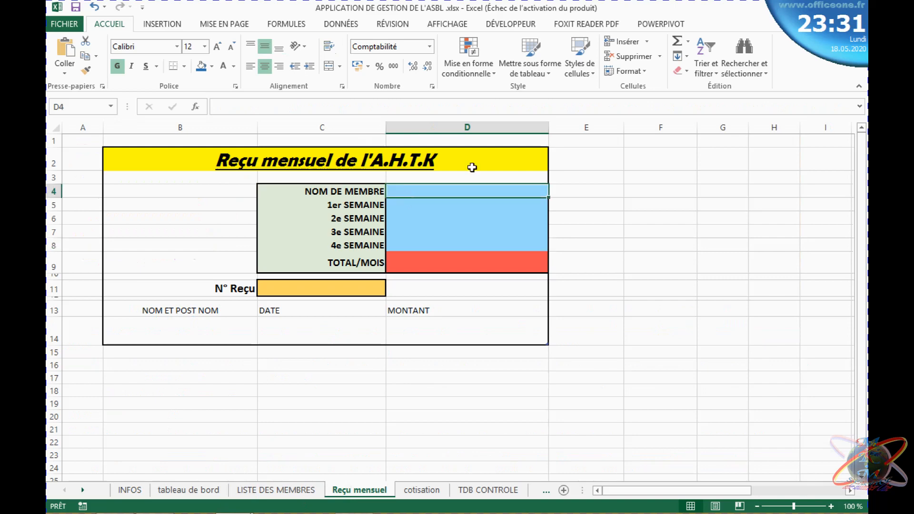
click(417, 202)
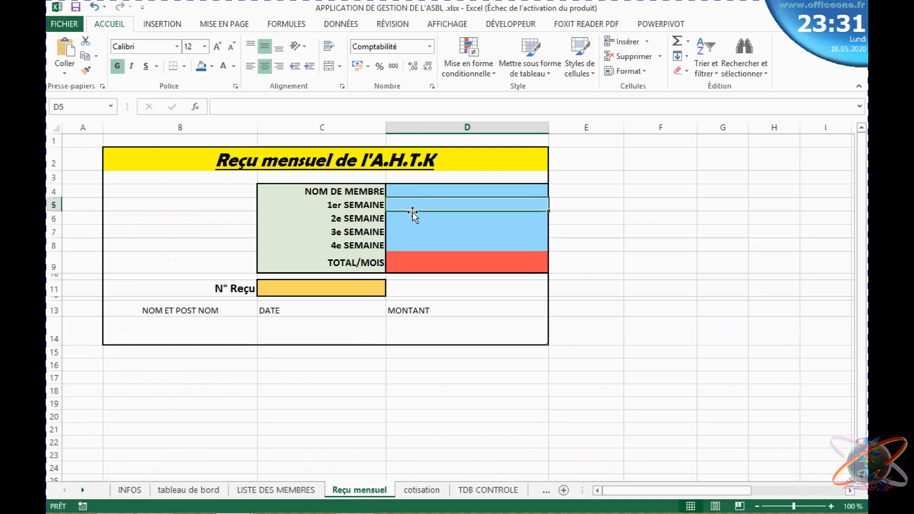
click(410, 241)
click(420, 331)
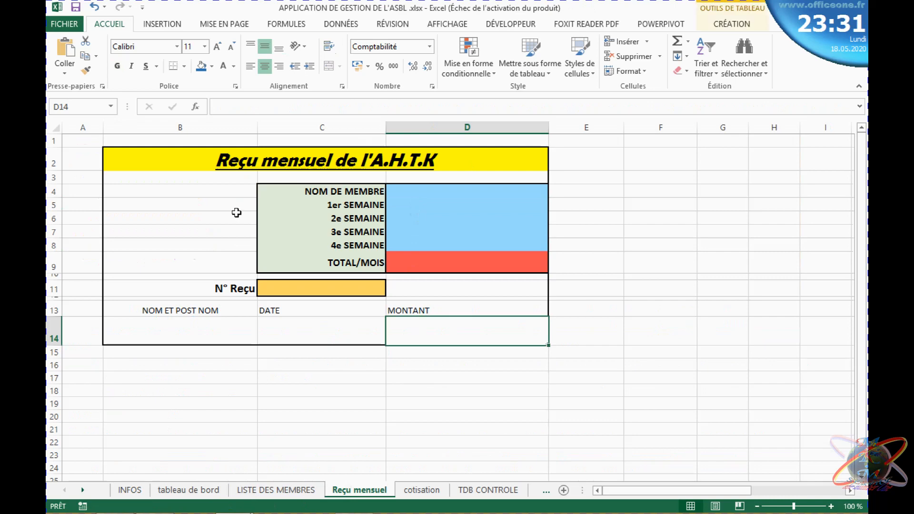
drag(143, 162, 343, 323)
click(169, 178)
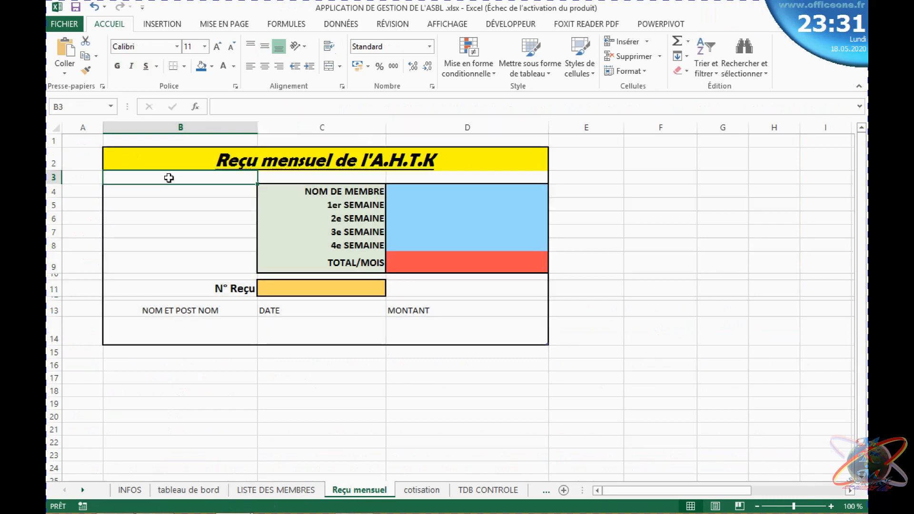
Examine the receipt's weekly amount cells, TOTAL/MOIS, the NOM ET POST NOM, DATE and MONTANT line, N° Reçu and the member-name cell D4
click(397, 202)
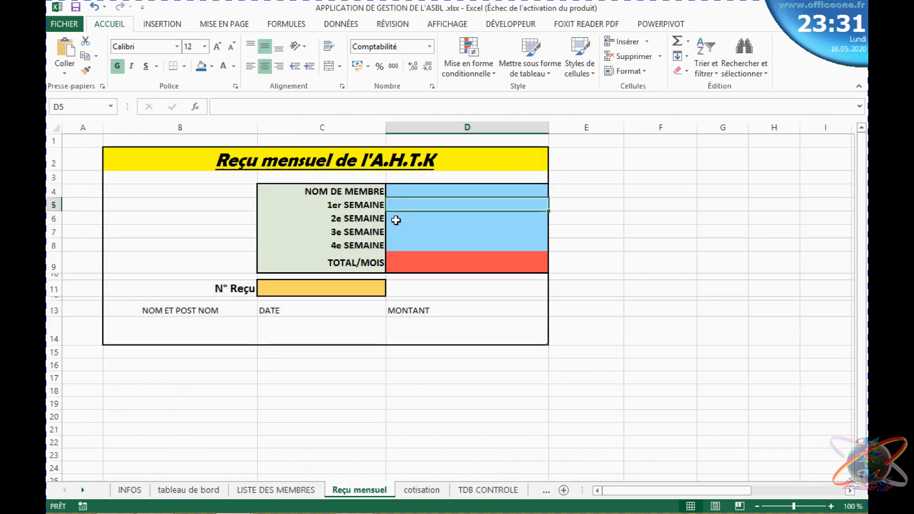
click(394, 220)
click(394, 235)
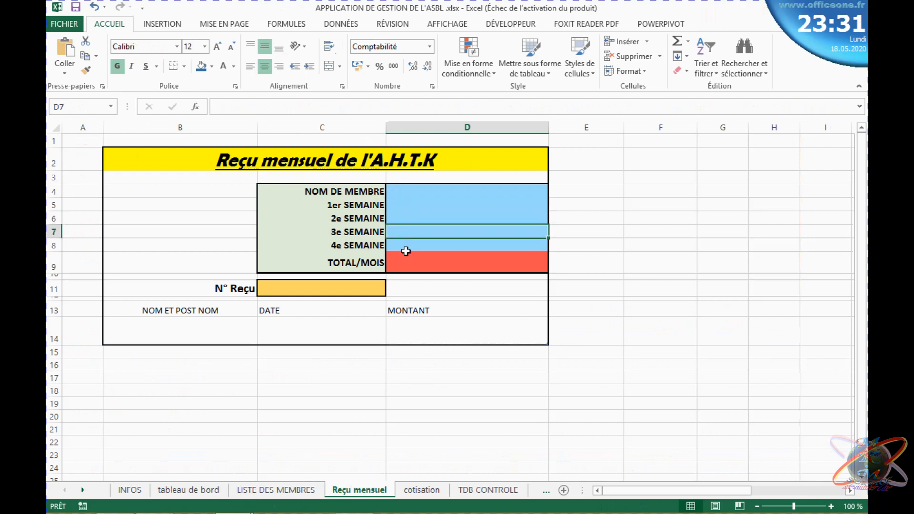
click(410, 255)
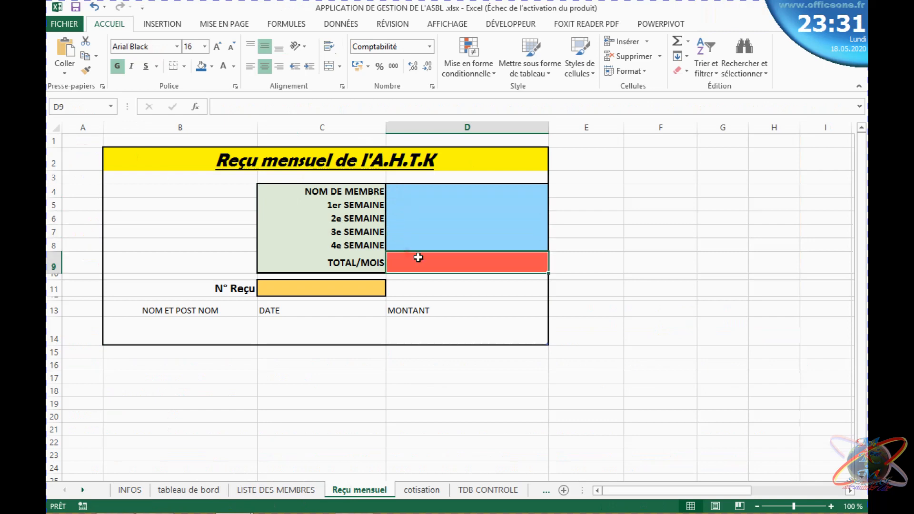
click(220, 330)
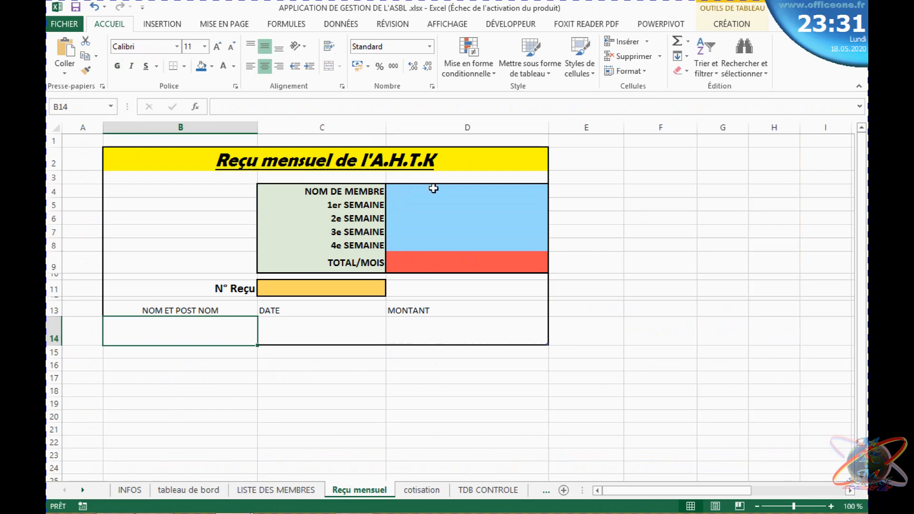
click(321, 329)
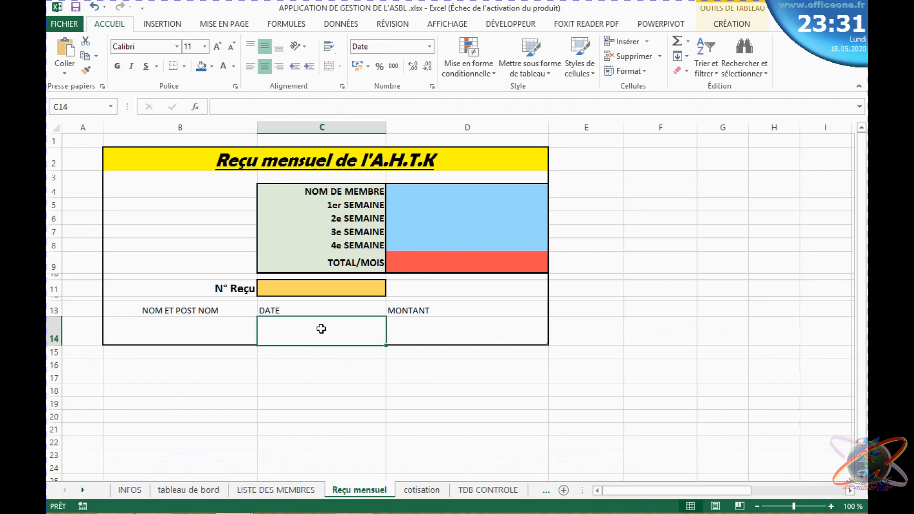
click(402, 330)
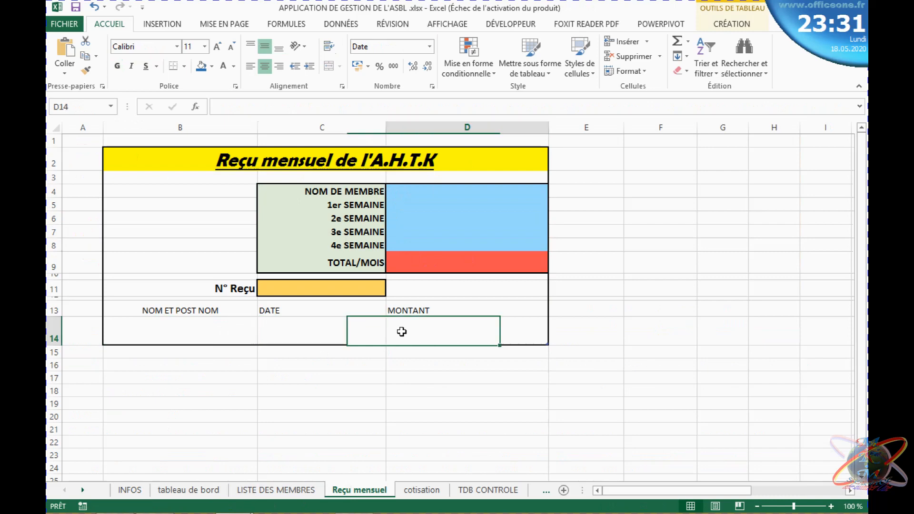
double_click(284, 288)
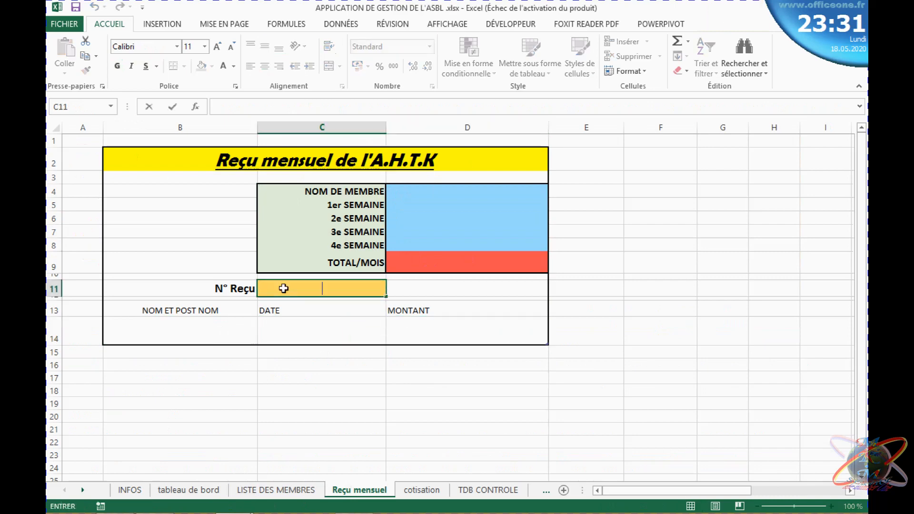
click(443, 194)
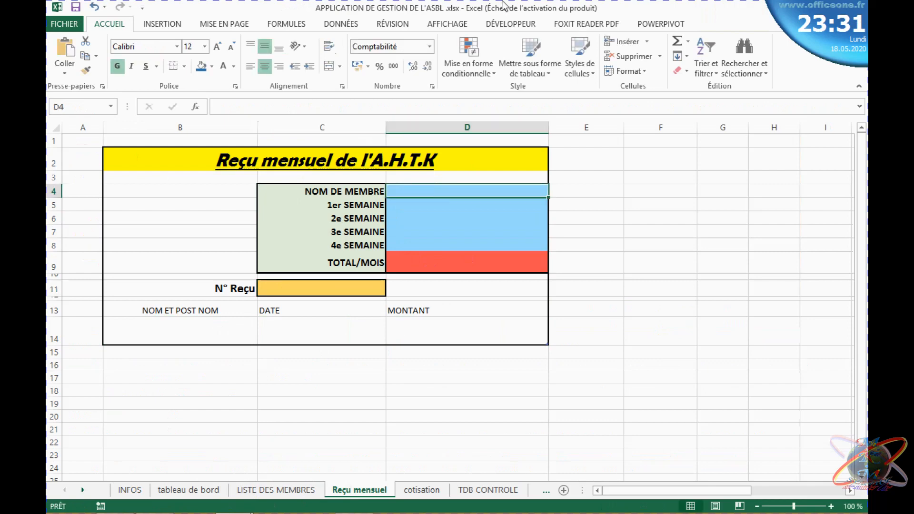
Add list data validation to the member-name cell D4, using =cotisation!$A$4:$A$74 as the source
click(342, 24)
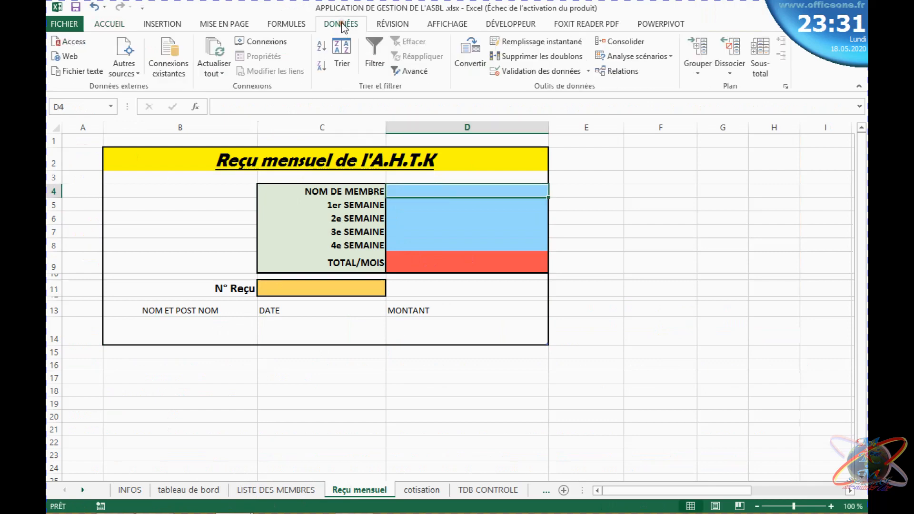
click(542, 71)
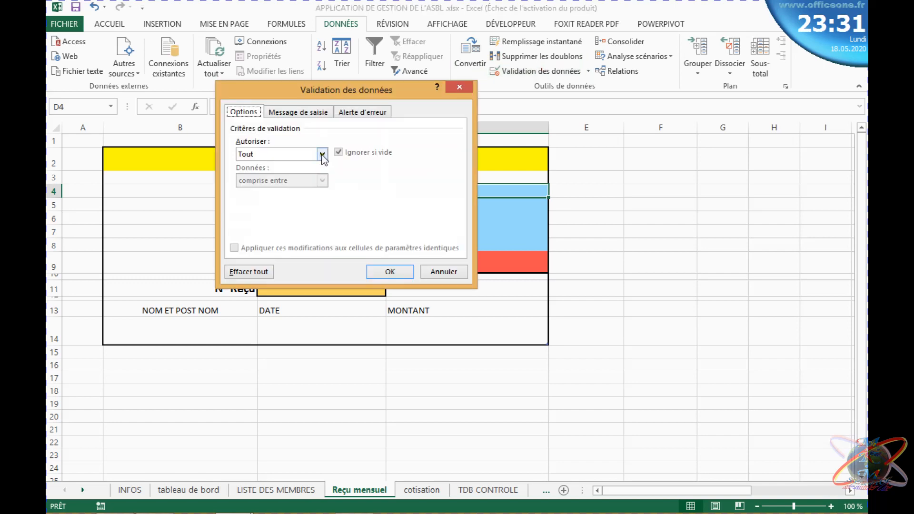
click(321, 154)
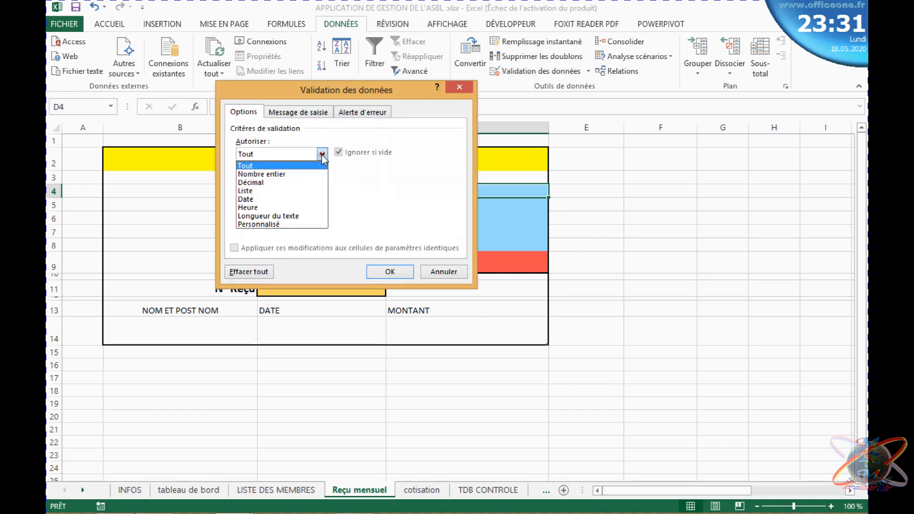
click(248, 191)
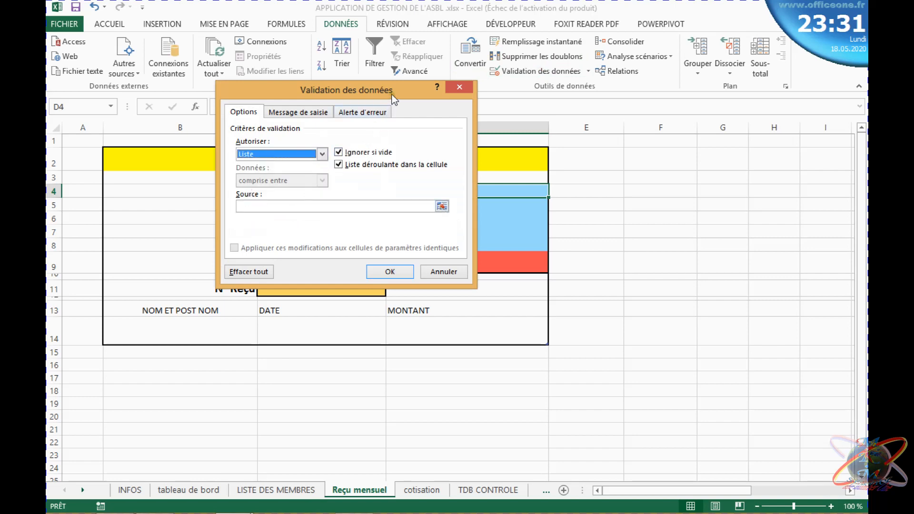
drag(394, 99, 729, 141)
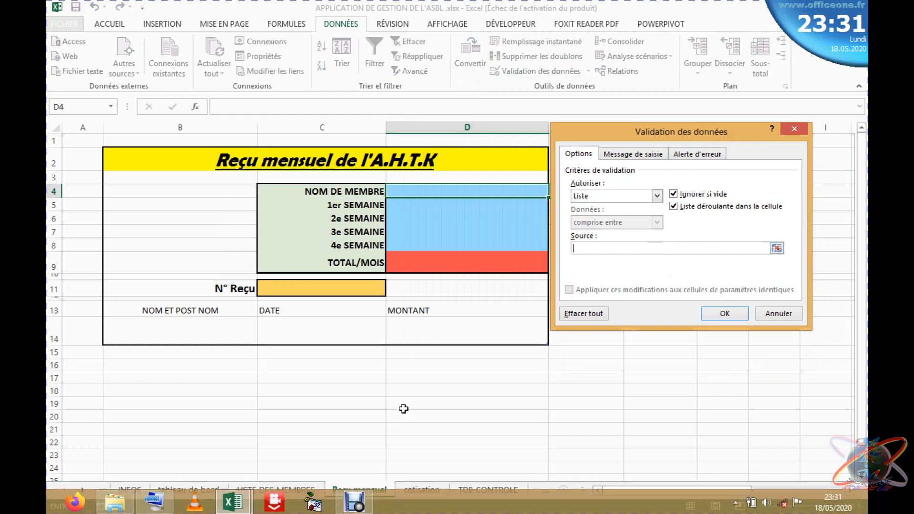
click(420, 489)
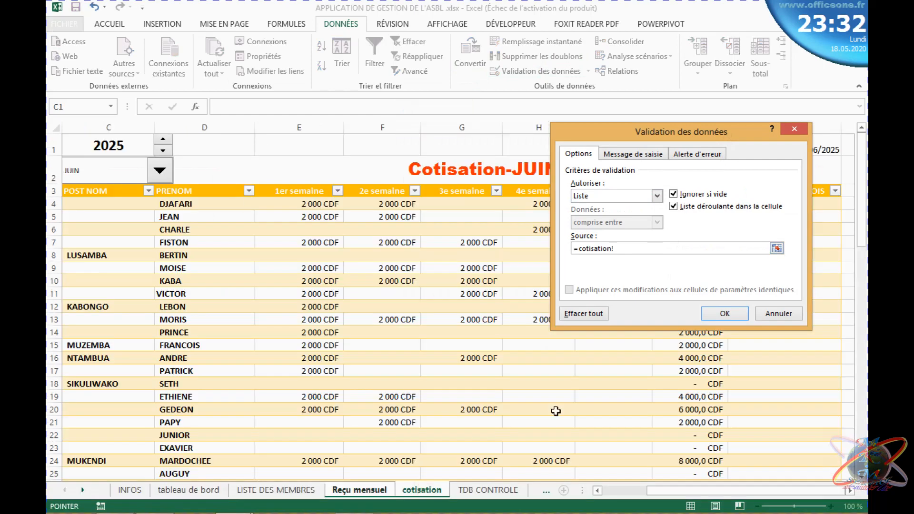
drag(732, 498, 632, 496)
click(203, 181)
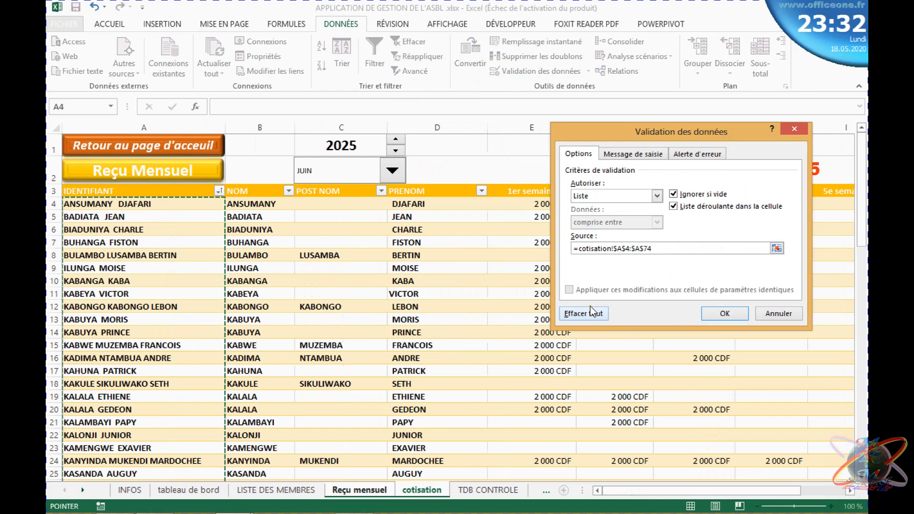
click(726, 313)
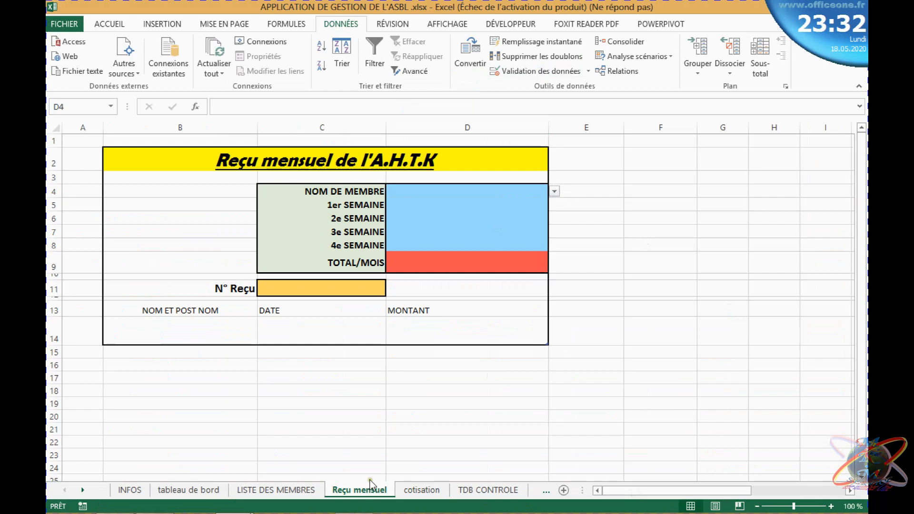
Test the NOM DE MEMBRE drop-down in D4 by picking several different members one after another
click(554, 192)
click(531, 191)
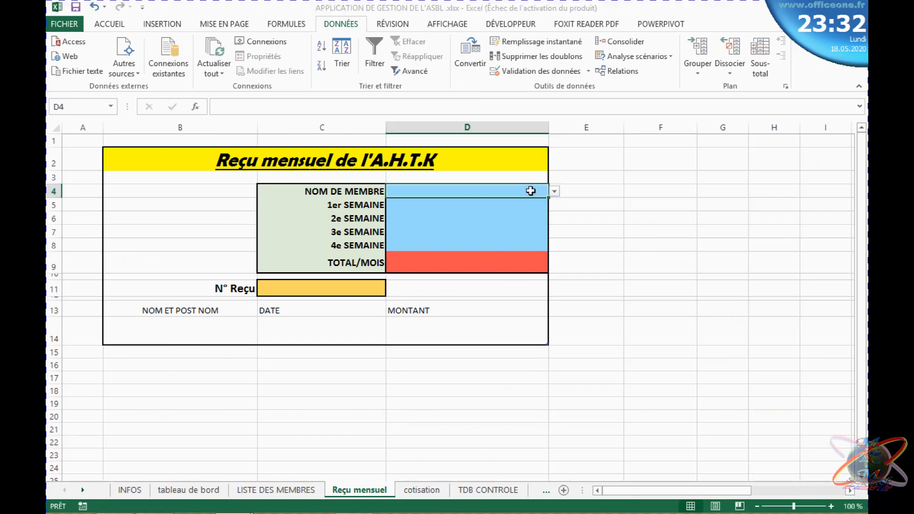
click(554, 193)
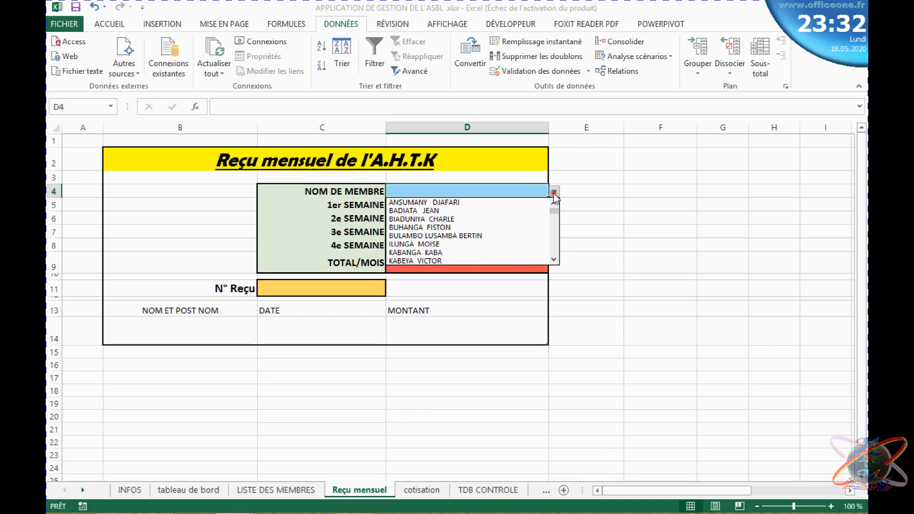
click(469, 202)
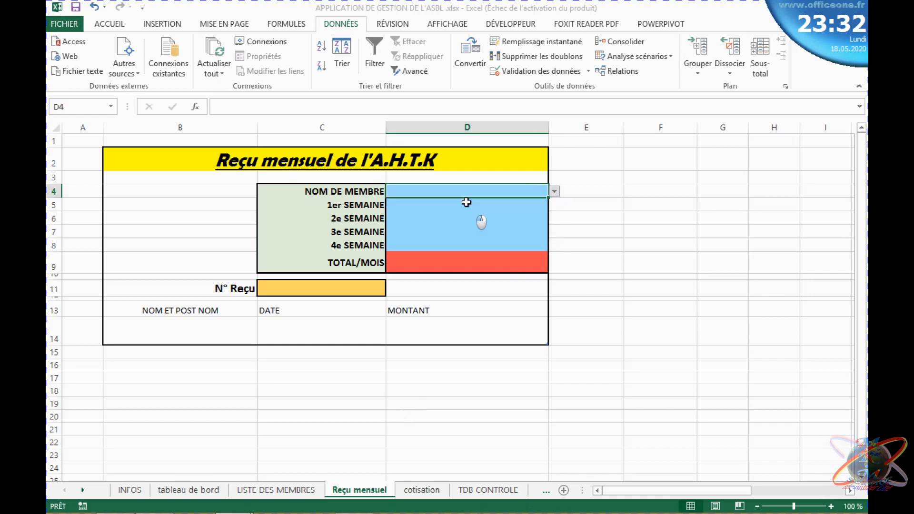
click(555, 193)
click(480, 233)
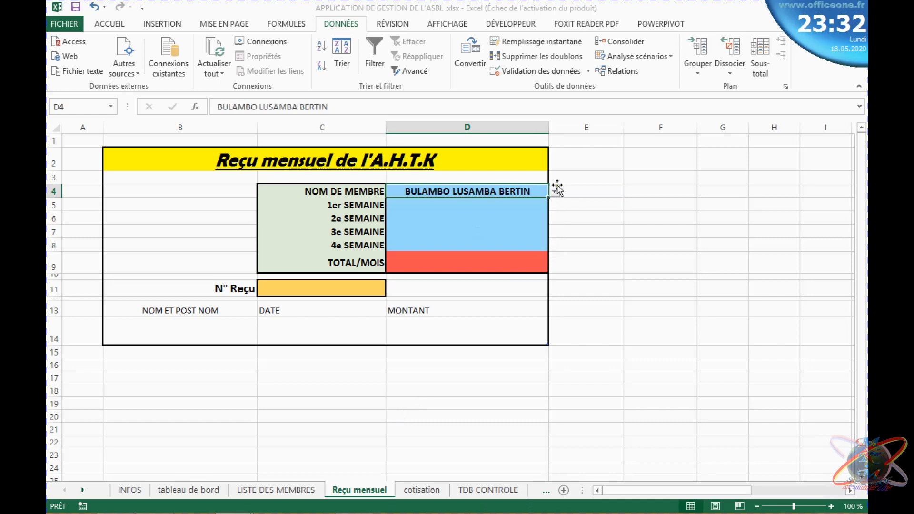
click(557, 188)
click(509, 191)
click(555, 193)
click(591, 236)
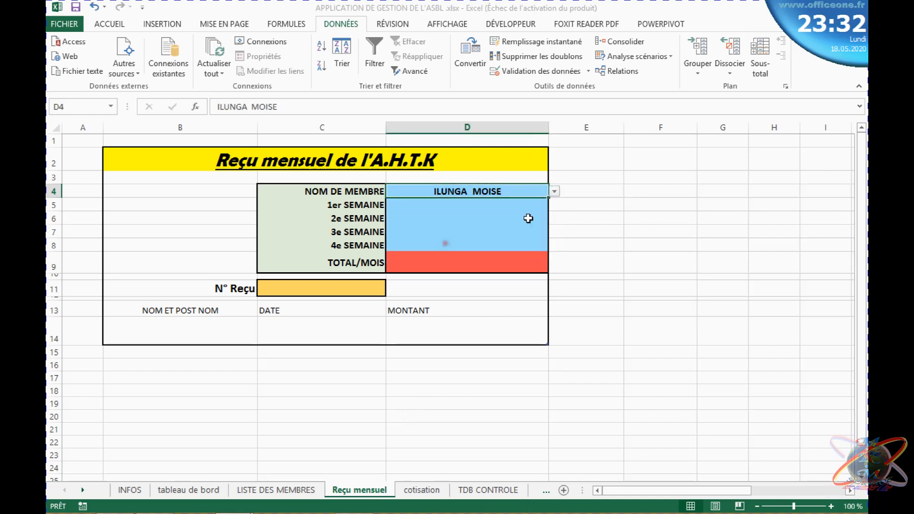
click(554, 194)
click(481, 251)
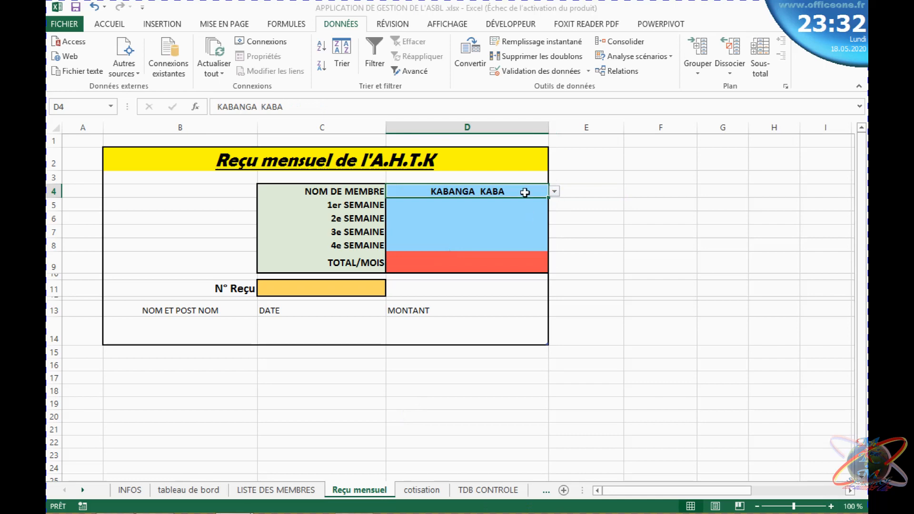
Choose the first member of the drop-down list as the NOM DE MEMBRE in D4
click(452, 203)
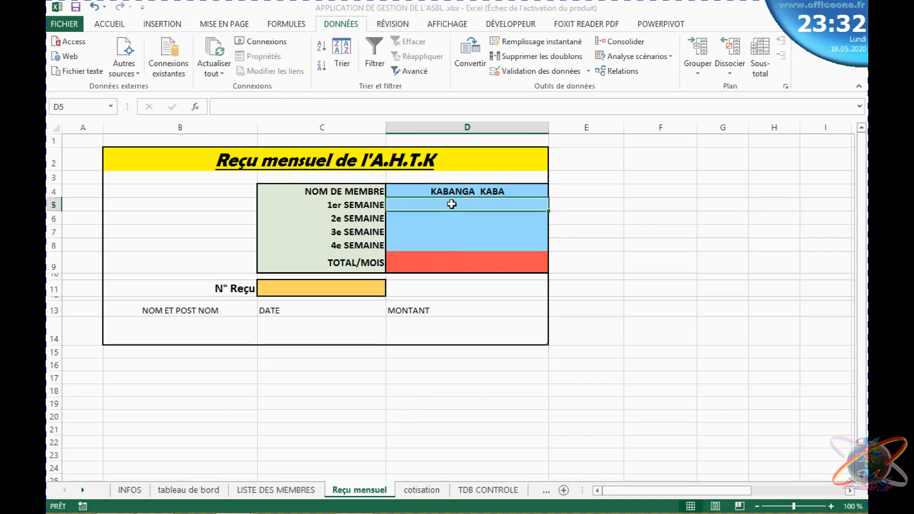
click(514, 193)
click(555, 192)
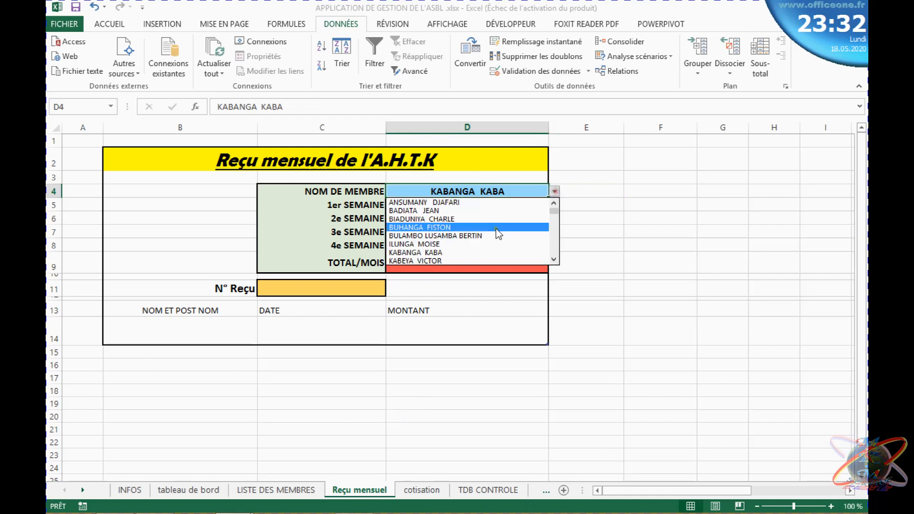
click(553, 205)
click(465, 202)
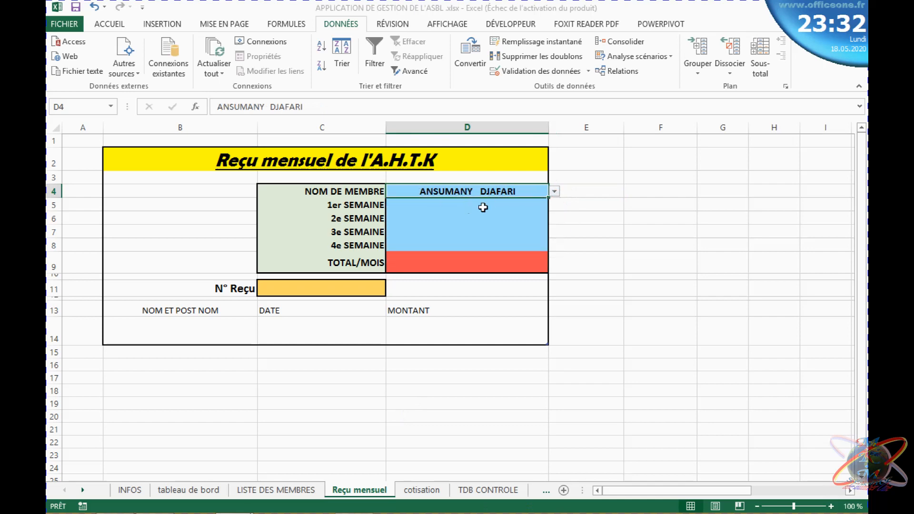
click(483, 208)
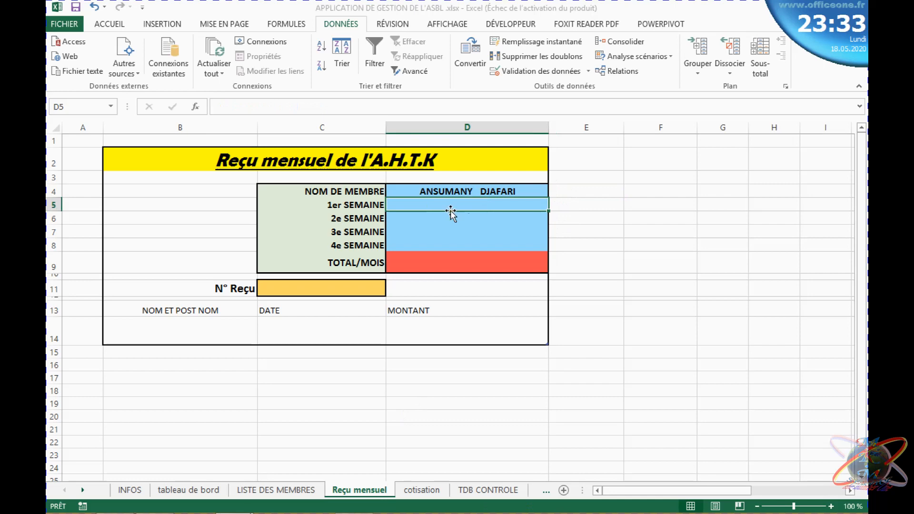
click(439, 219)
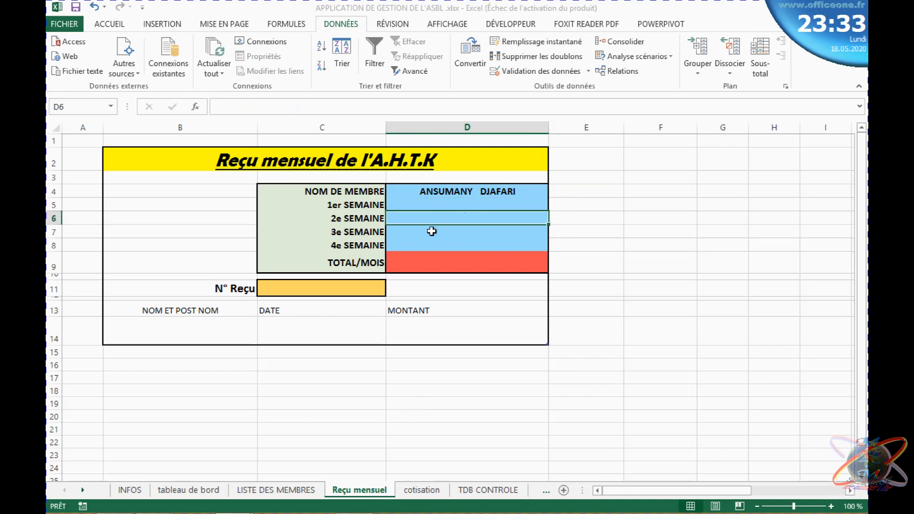
click(431, 233)
click(429, 247)
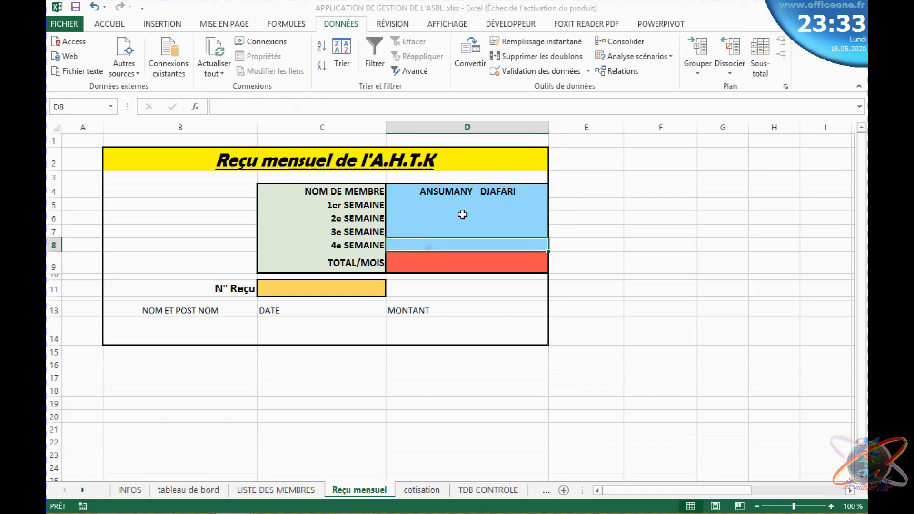
click(465, 187)
Insert a RECHERCHEV in the 1er SEMAINE cell D5 that looks up D4 in Tableau1 on the cotisation sheet
click(433, 204)
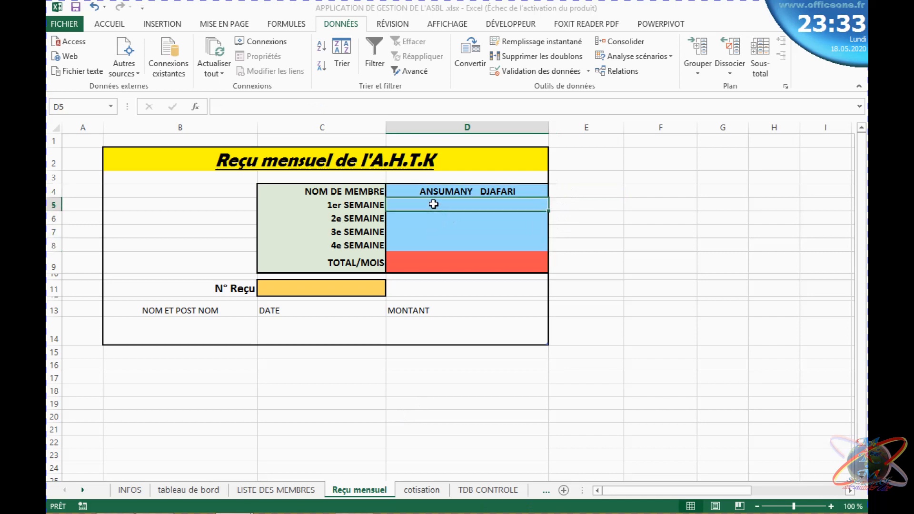
click(194, 107)
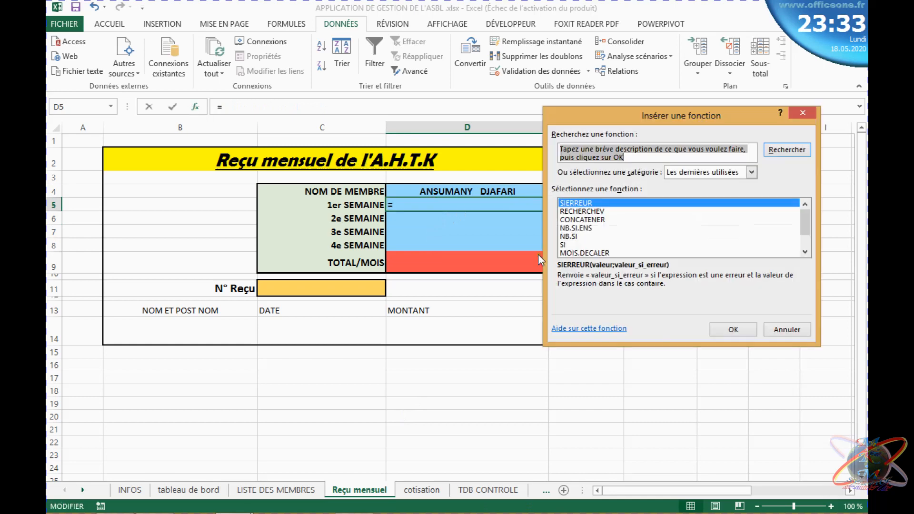
double_click(594, 212)
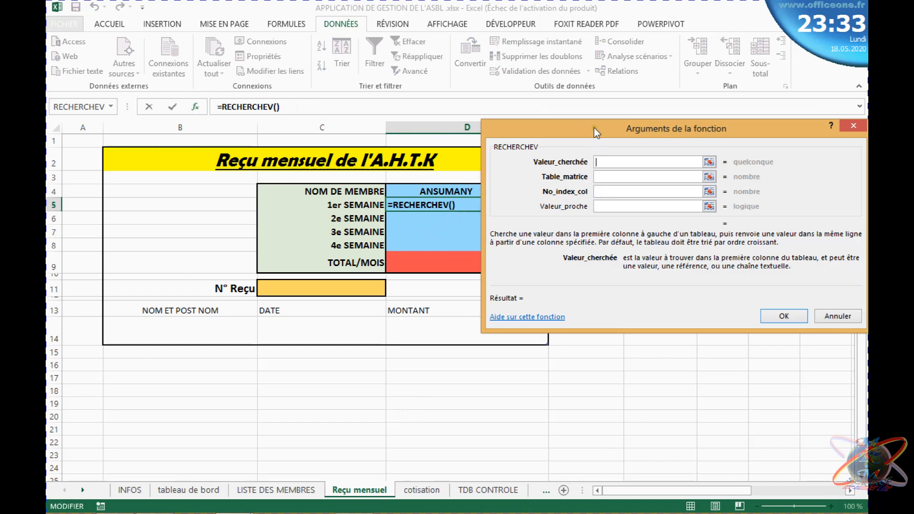
drag(593, 128, 516, 299)
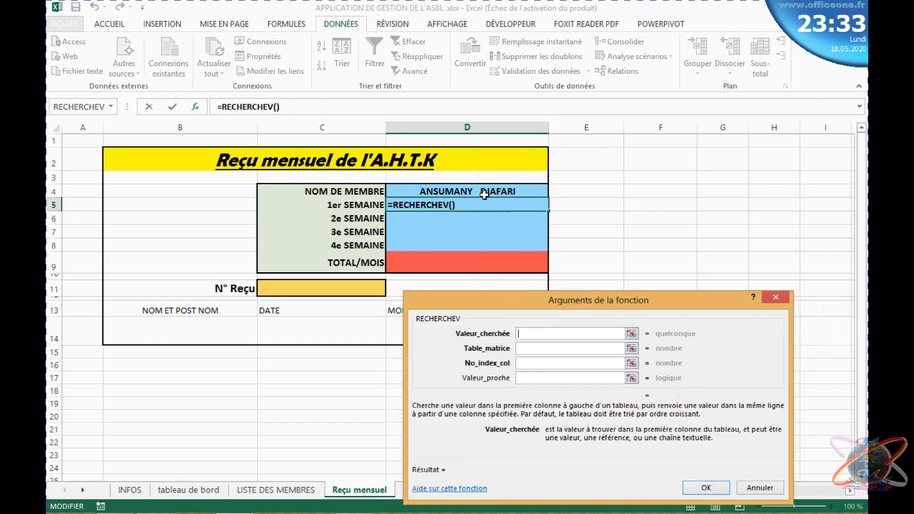
click(484, 194)
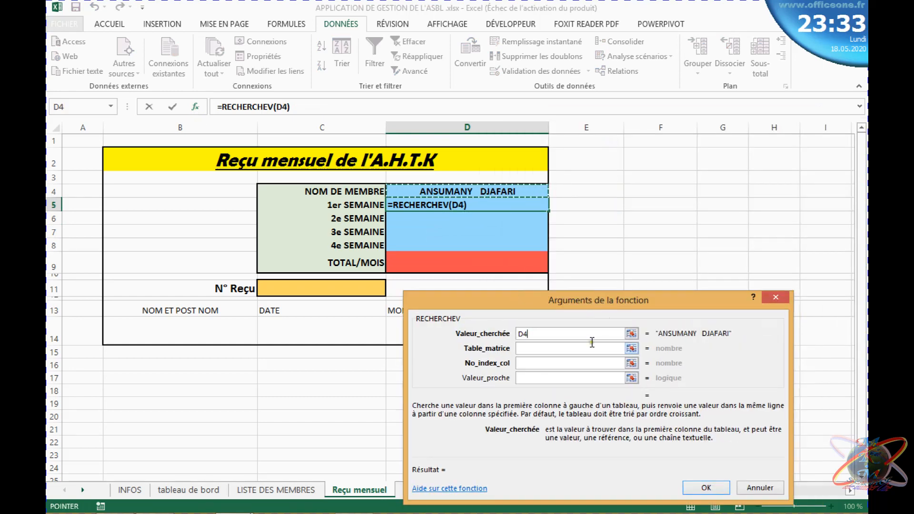
click(553, 349)
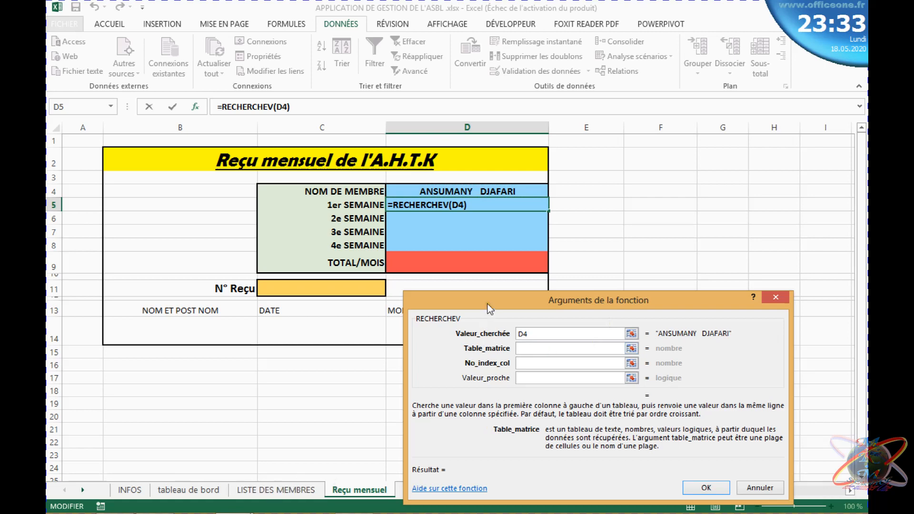
drag(488, 308, 342, 241)
click(427, 491)
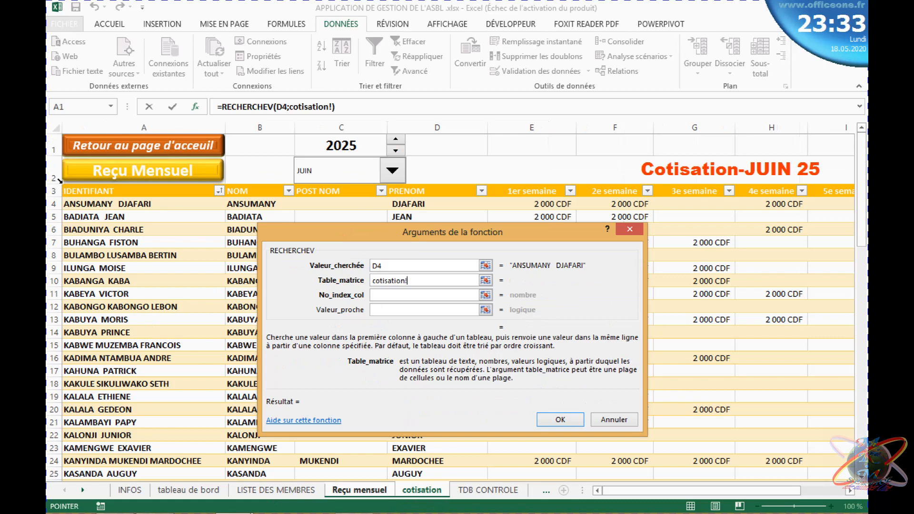
click(61, 181)
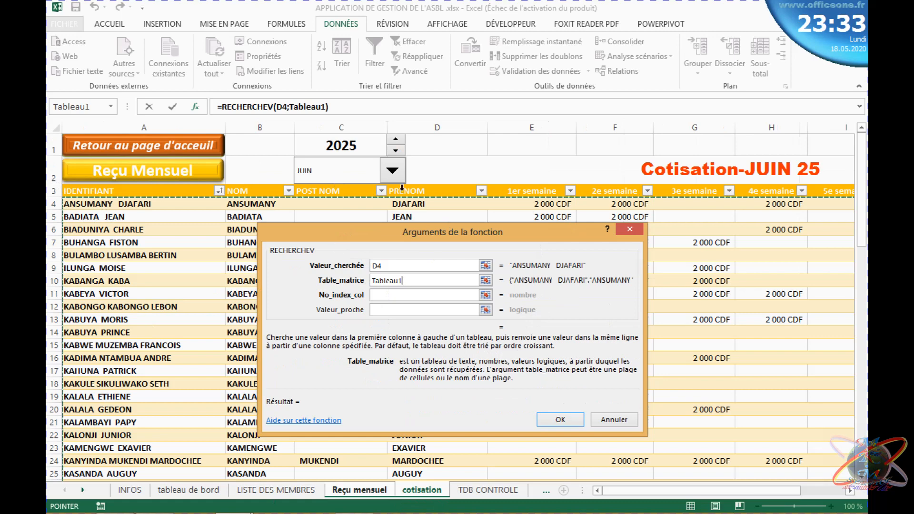
Set the lookup's column index to 5 and Valeur_proche to 0, and complete the 1er SEMAINE formula
click(384, 294)
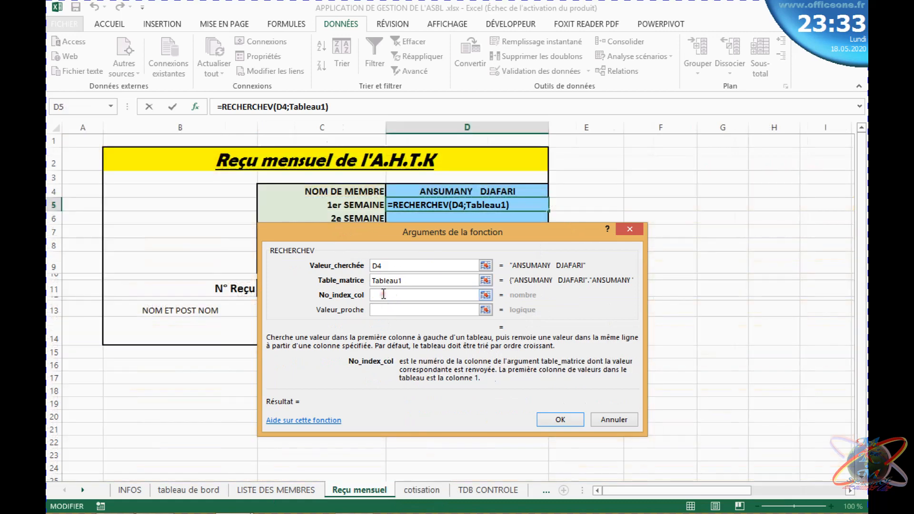
text(5)
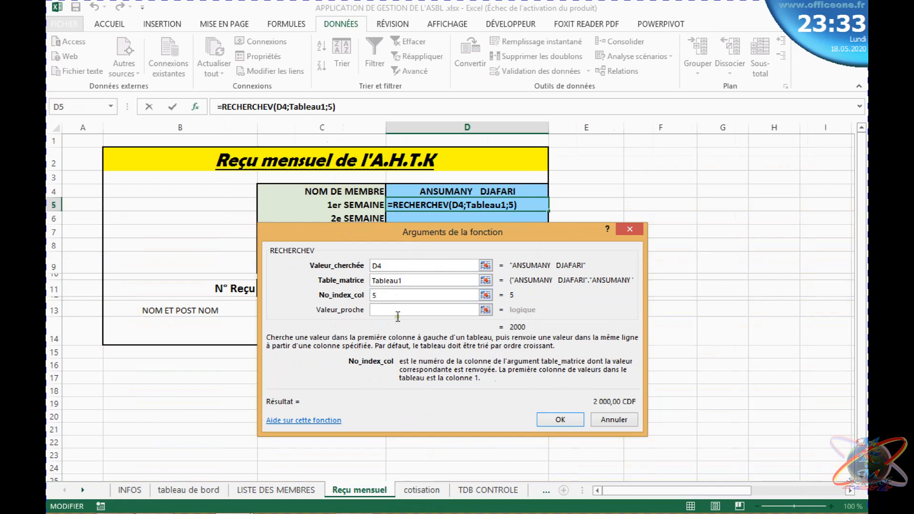
click(397, 310)
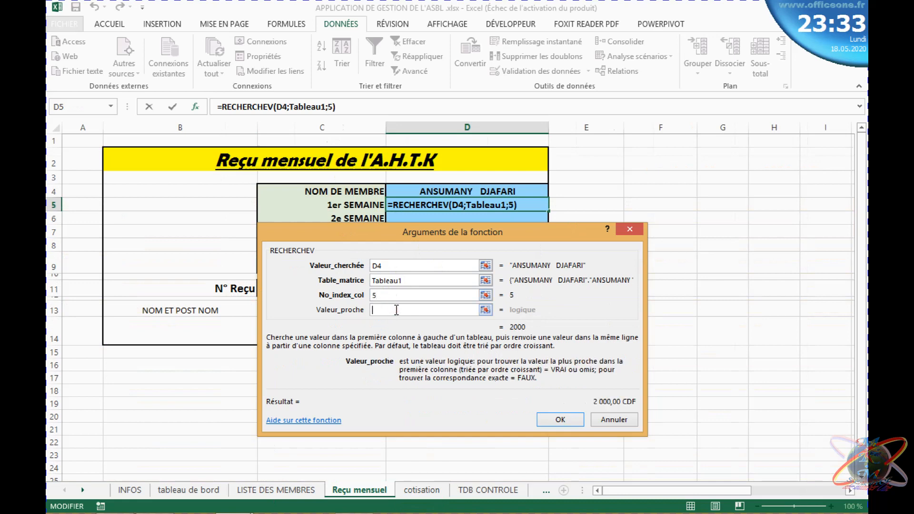
text(à)
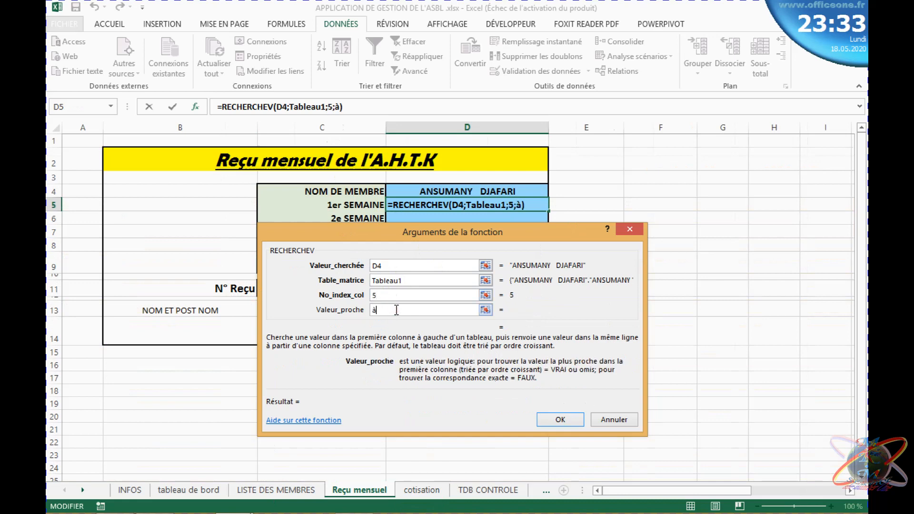
key(BackSpace)
text(0)
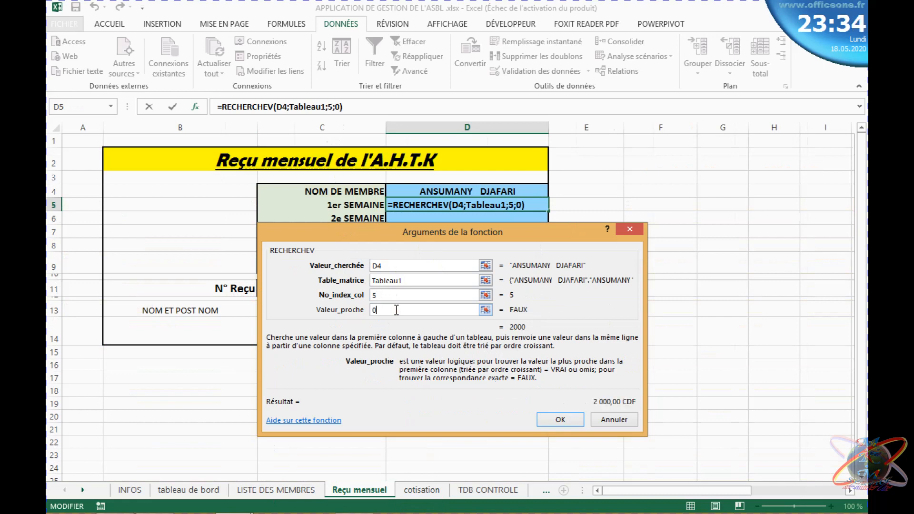
key(Return)
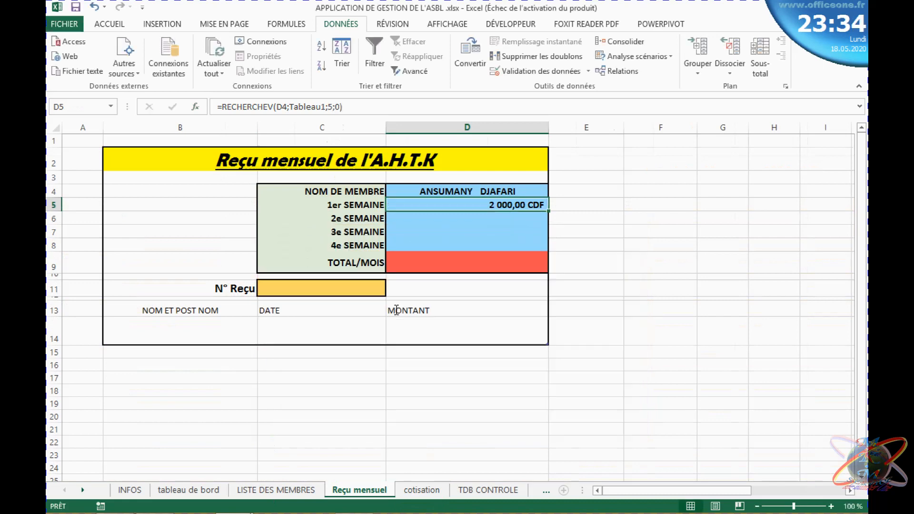
click(464, 243)
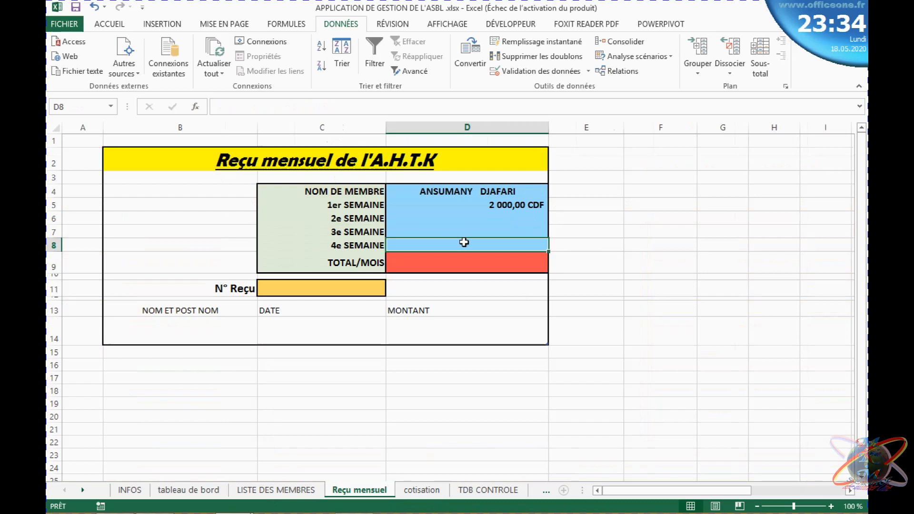
Clear the member name from the NOM DE MEMBRE cell D4 on the monthly receipt
click(525, 204)
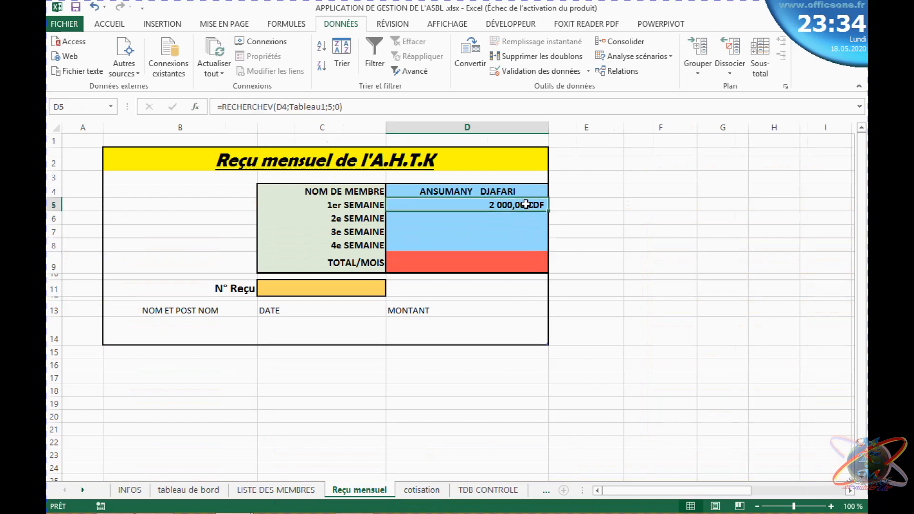
click(521, 187)
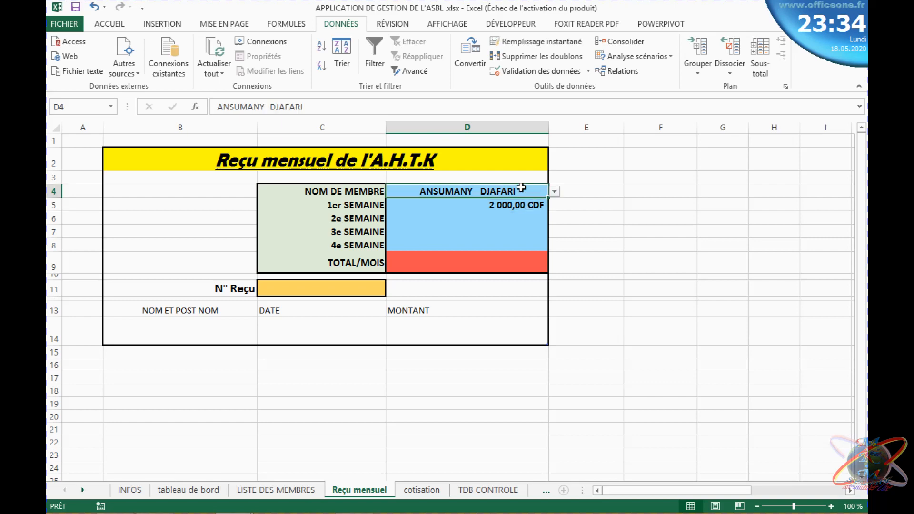
key(BackSpace)
key(Return)
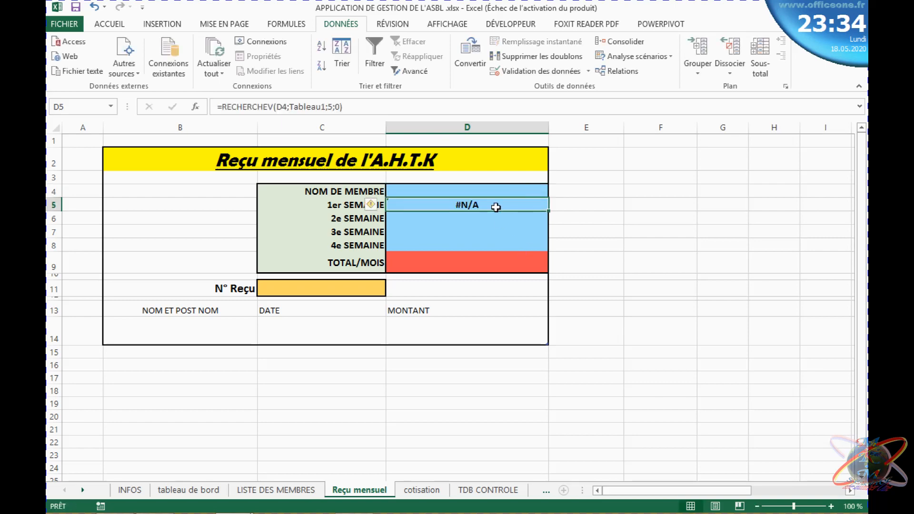
click(510, 187)
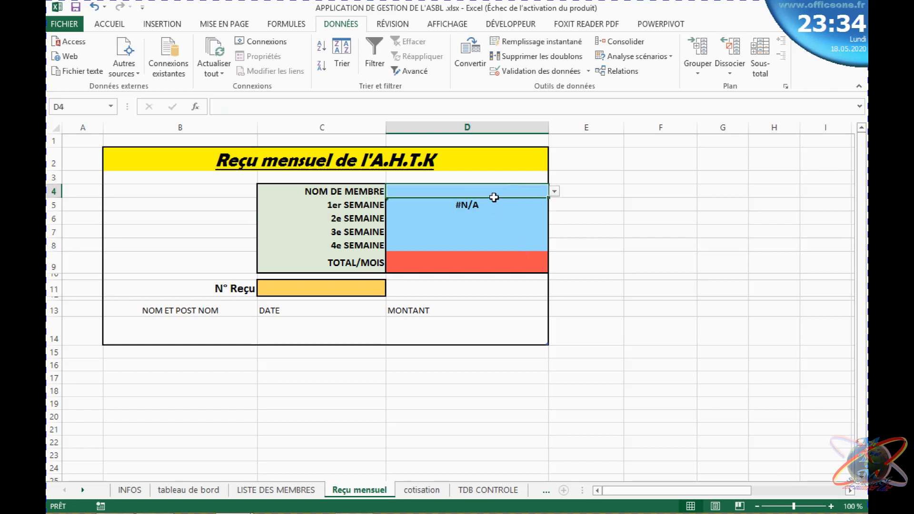
Cut the RECHERCHEV expression out of the D5 formula, keeping the equals sign, and insert the SIERREUR function in its place
click(526, 207)
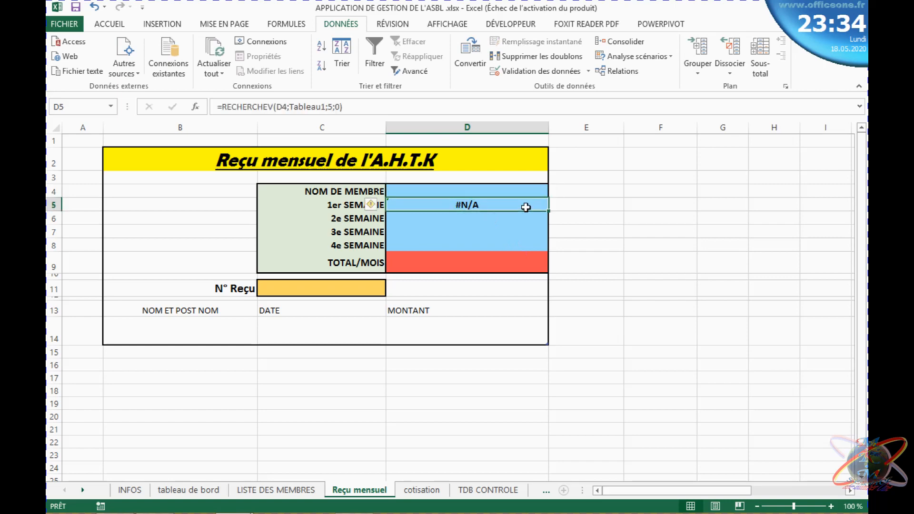
drag(343, 106, 211, 98)
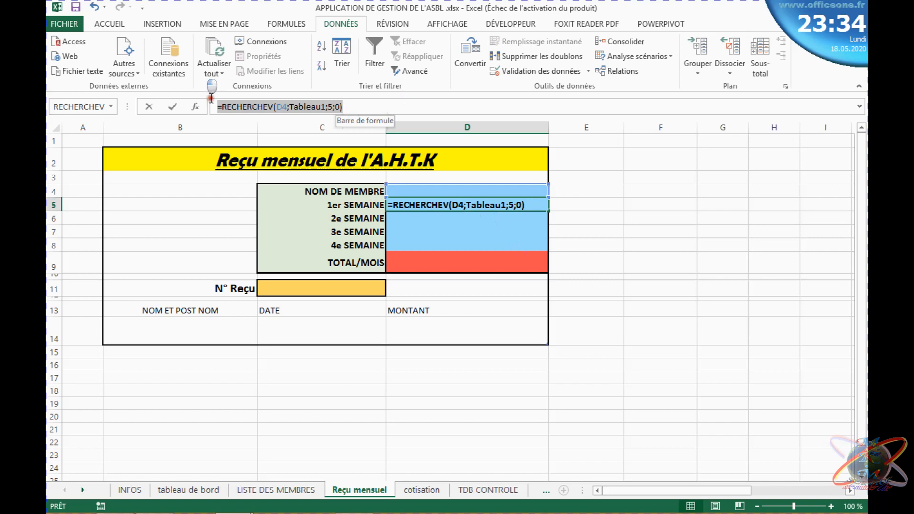
right_click(223, 104)
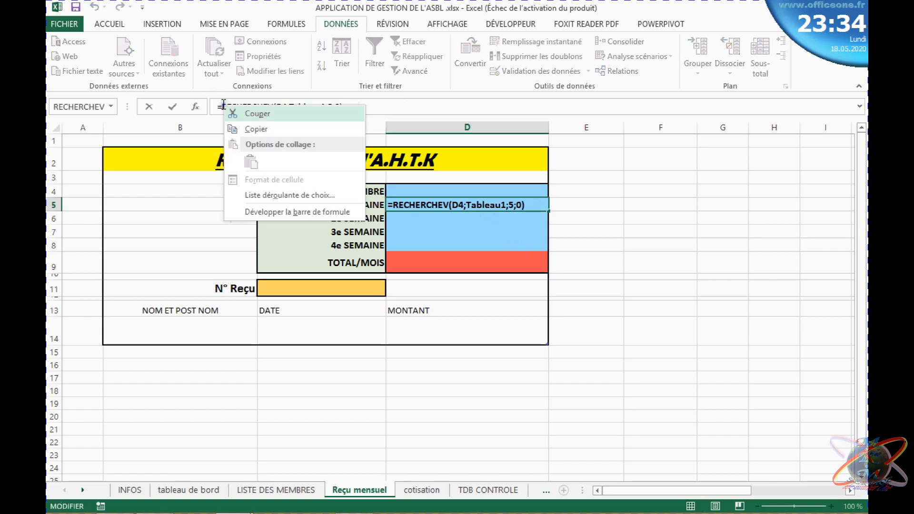
click(271, 112)
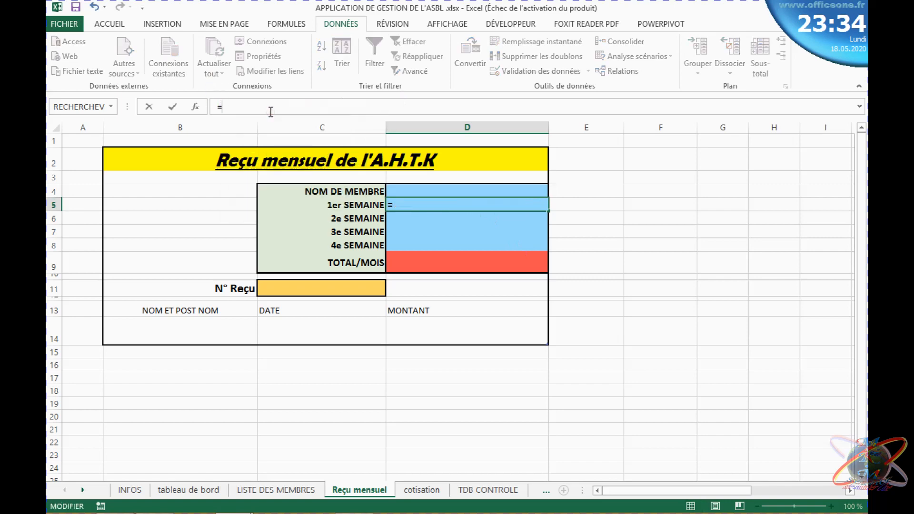
click(194, 106)
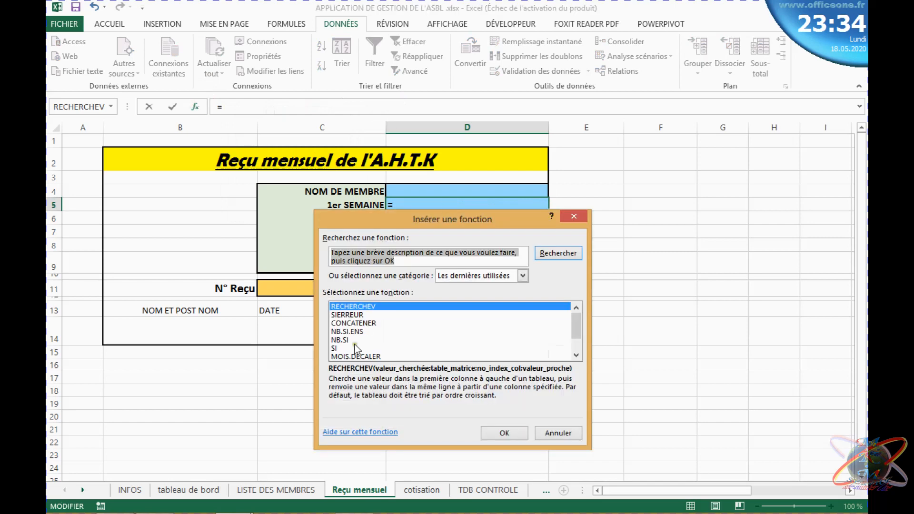
double_click(355, 315)
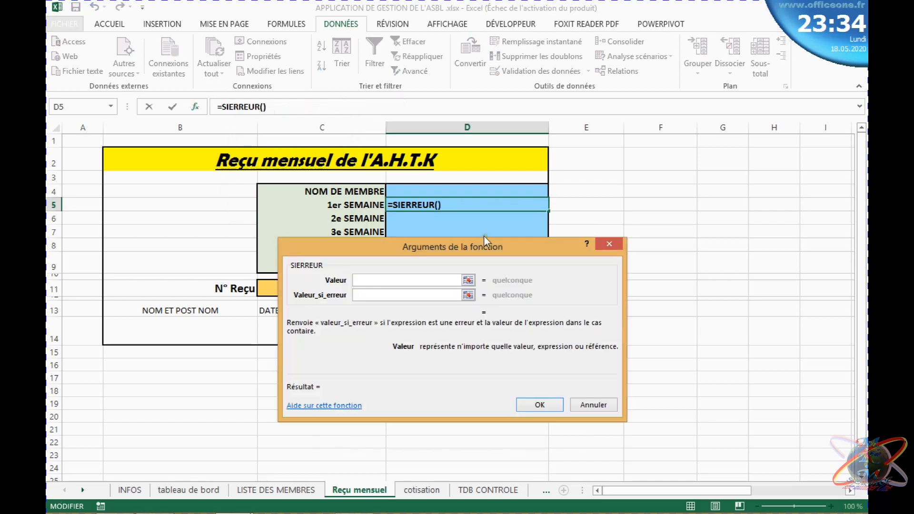
Paste RECHERCHEV(D4;Tableau1;5;0) as SIERREUR's Valeur, set Valeur_si_erreur to "", and complete the 1er SEMAINE formula
drag(473, 254, 360, 248)
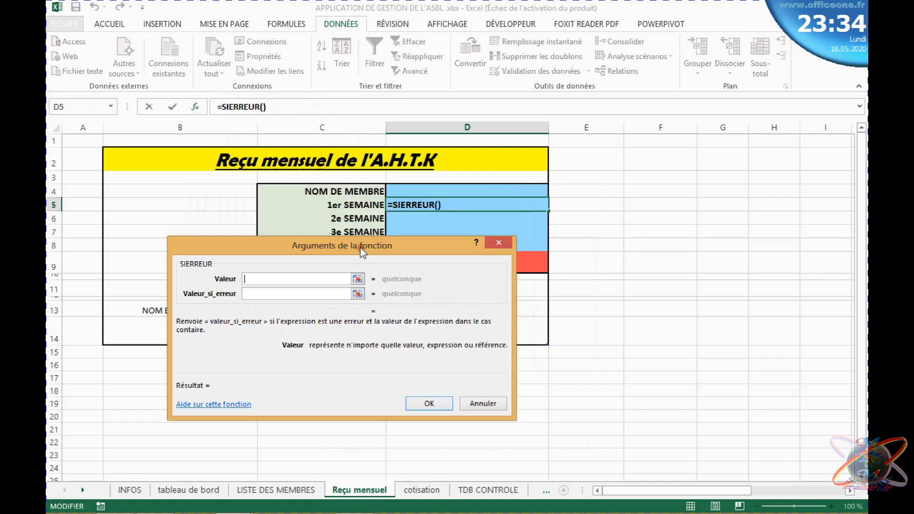
right_click(286, 279)
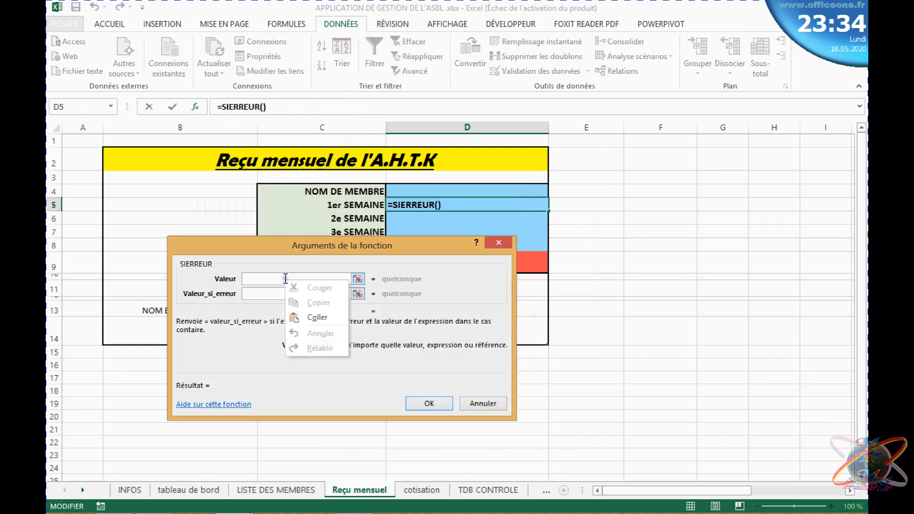
click(316, 319)
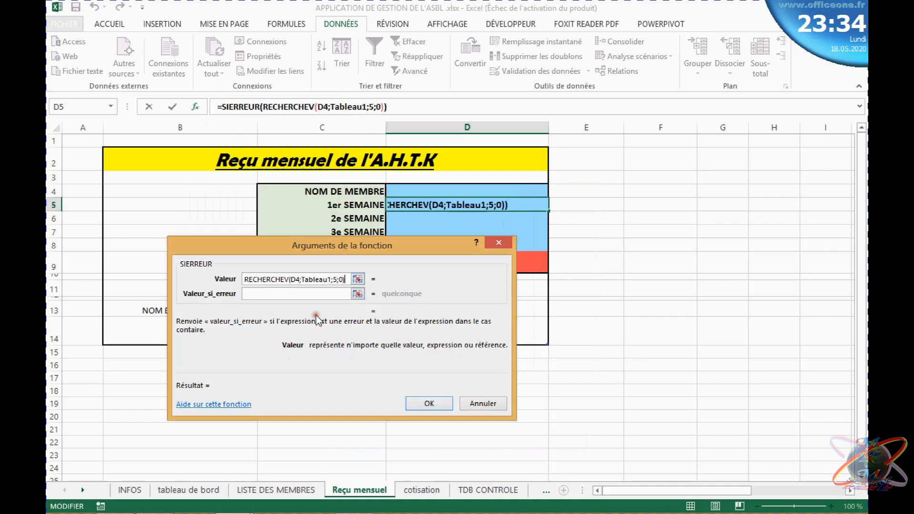
click(264, 291)
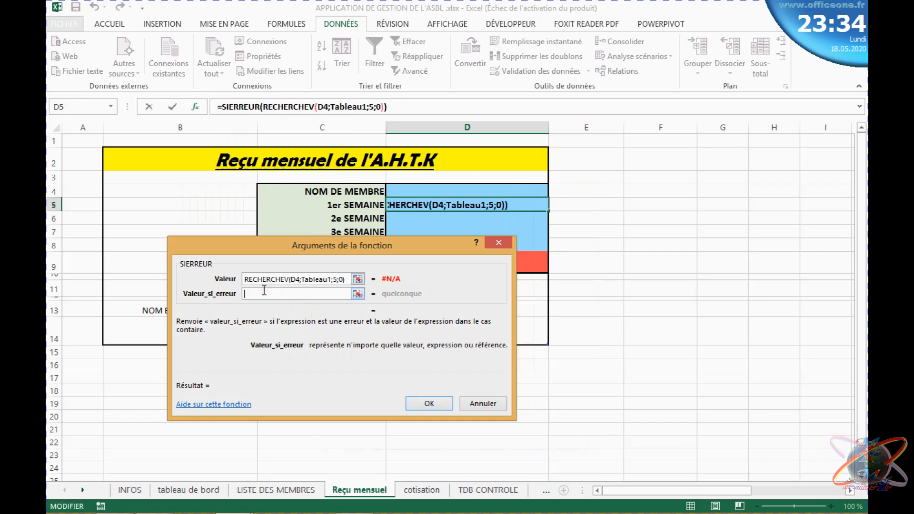
text("")
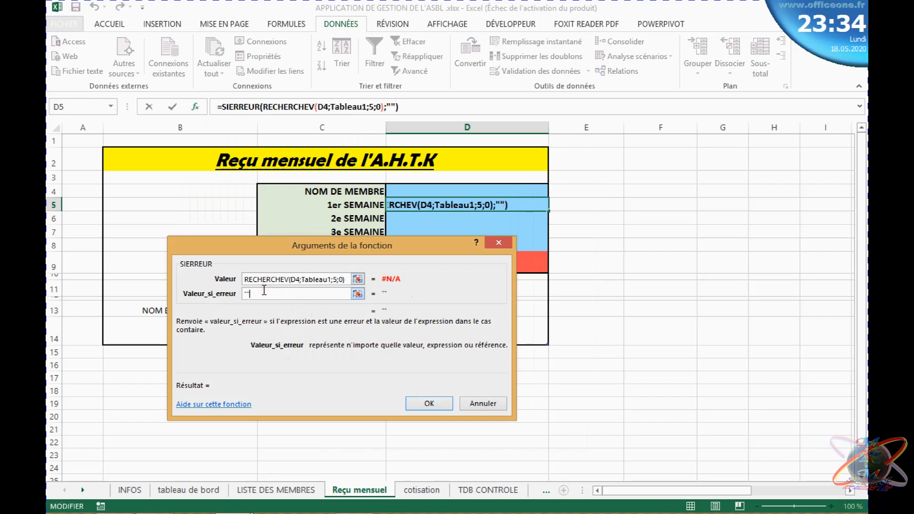
click(329, 282)
click(306, 294)
click(314, 280)
click(433, 404)
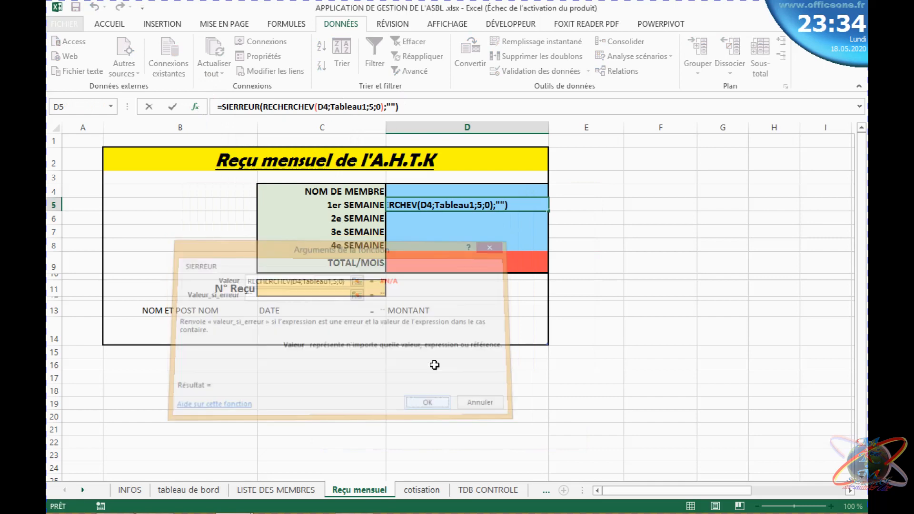
Test the 1er SEMAINE formula by choosing the first member of the drop-down list in D4 and clearing the name again
click(593, 206)
click(496, 210)
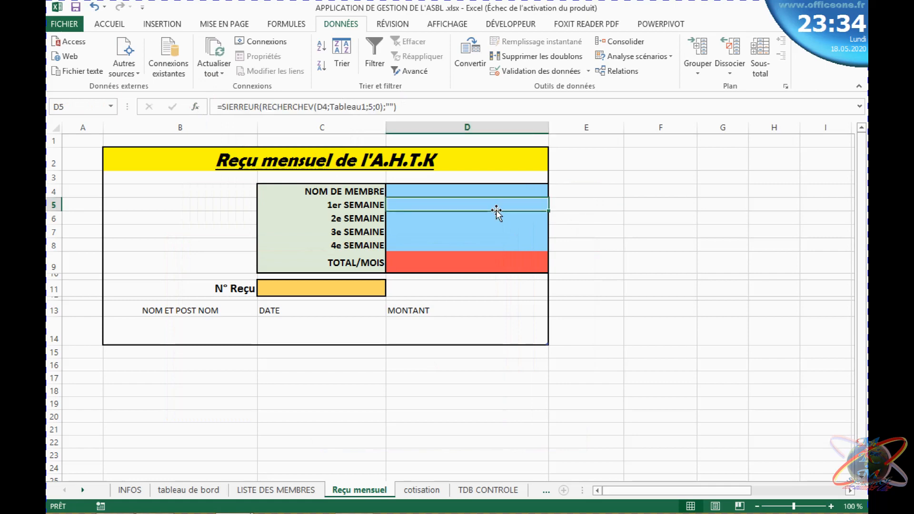
click(514, 191)
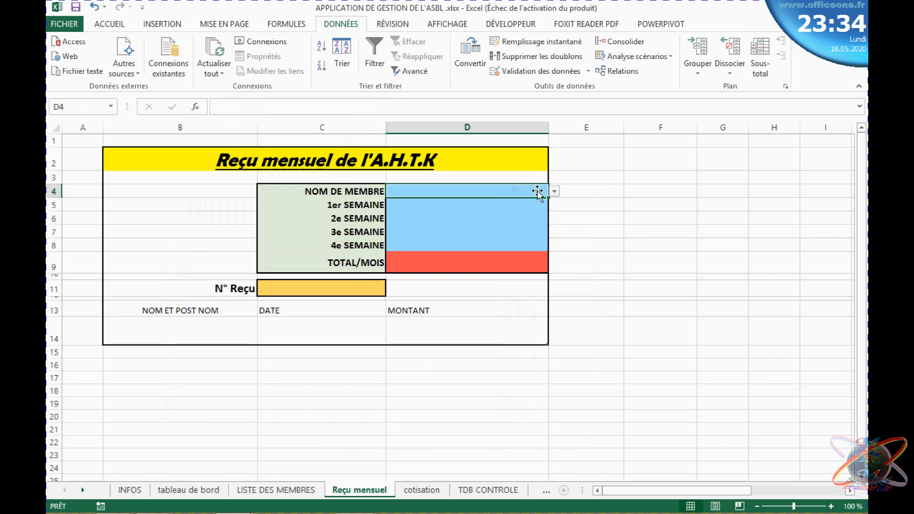
click(558, 191)
click(534, 191)
click(555, 191)
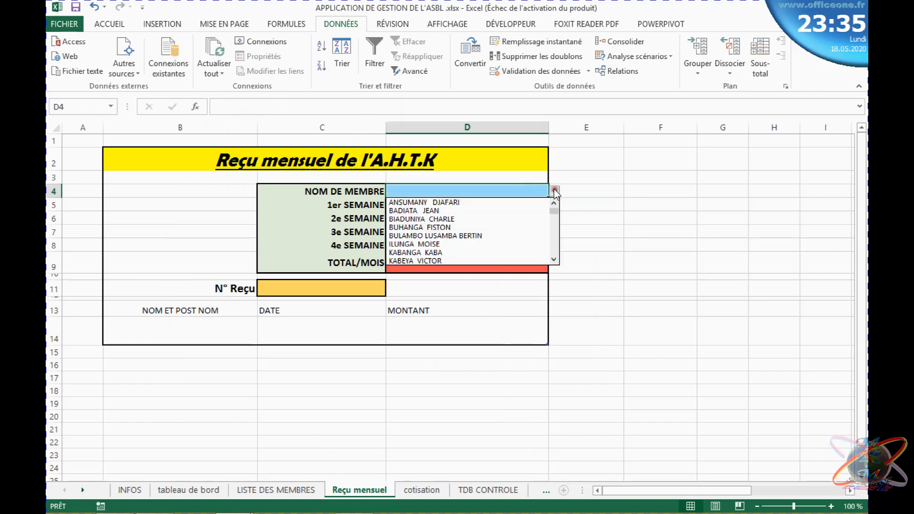
click(472, 200)
click(520, 232)
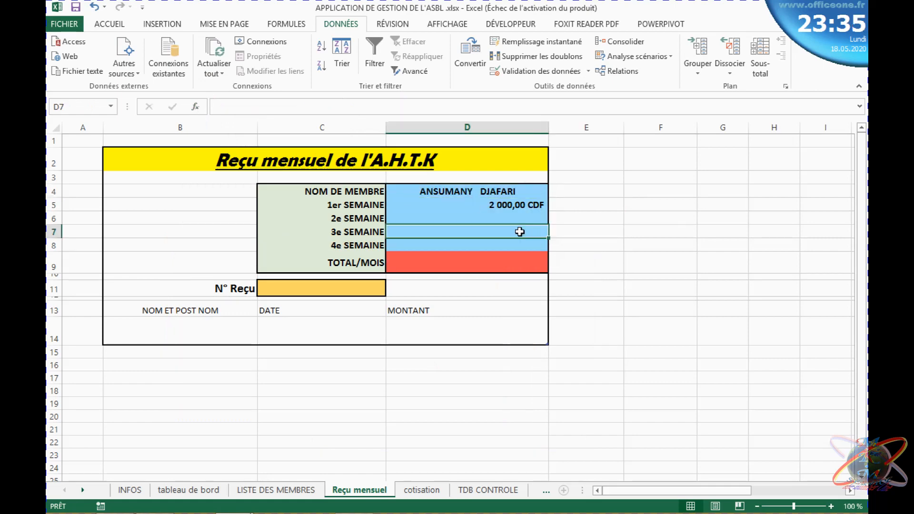
click(520, 187)
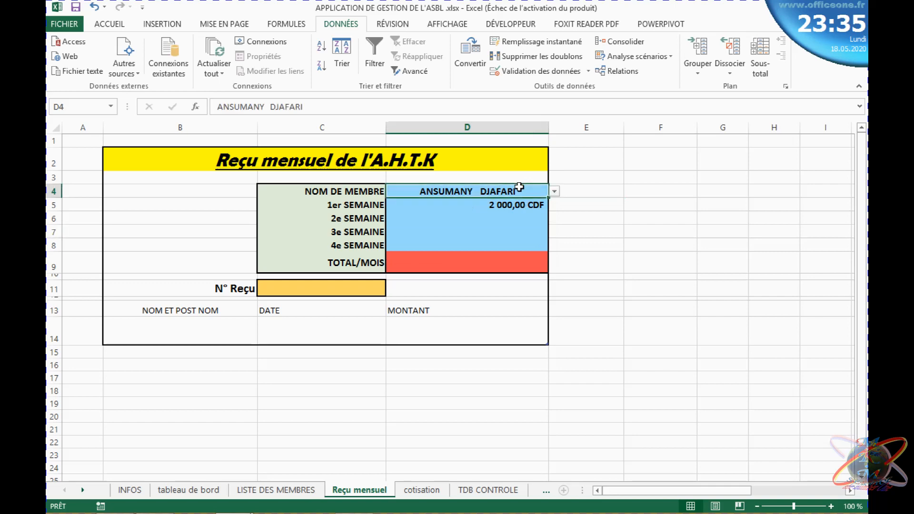
key(BackSpace)
key(Return)
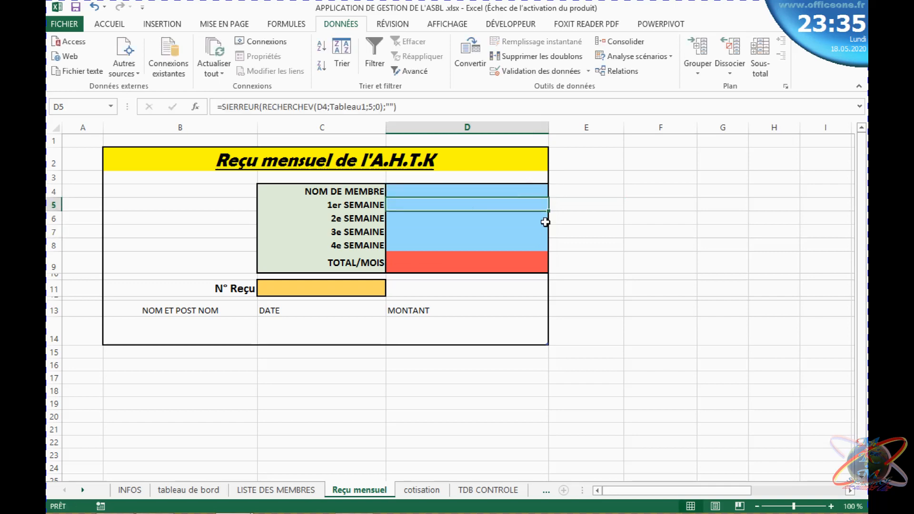
click(582, 220)
click(500, 189)
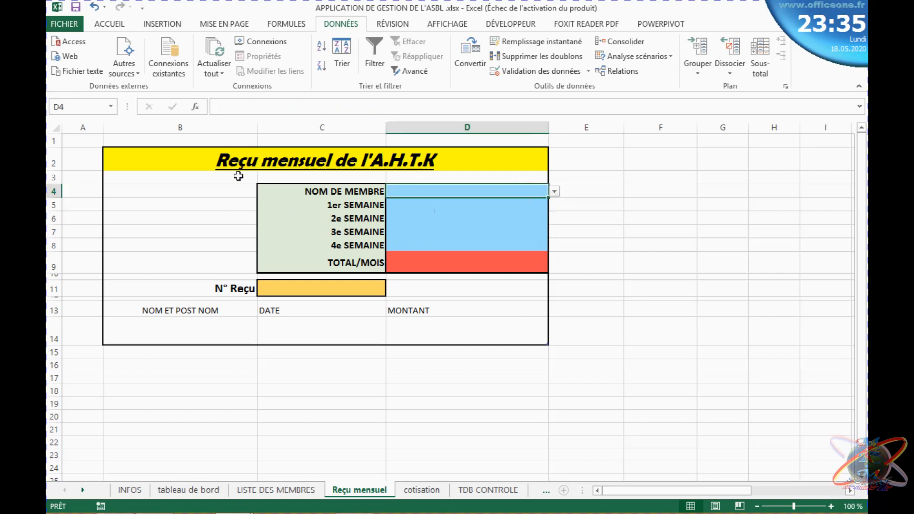
click(245, 215)
click(142, 232)
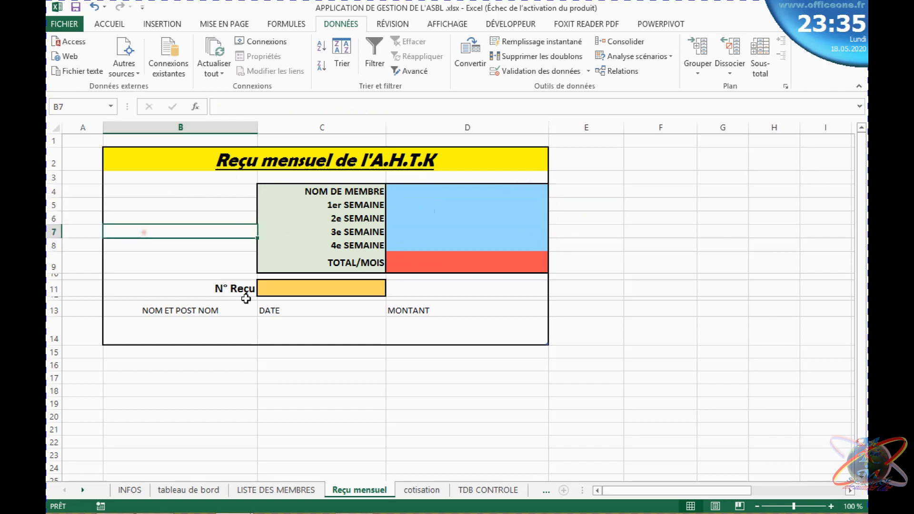
click(181, 299)
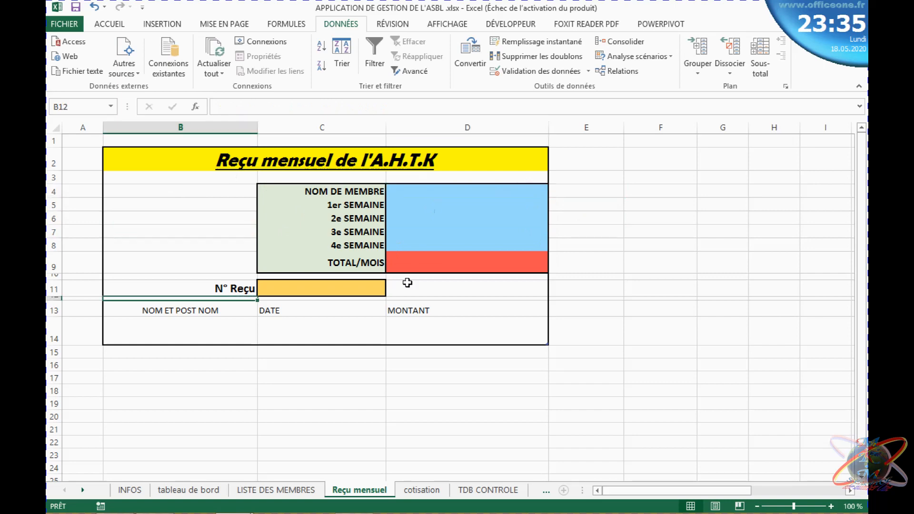
drag(302, 189, 532, 189)
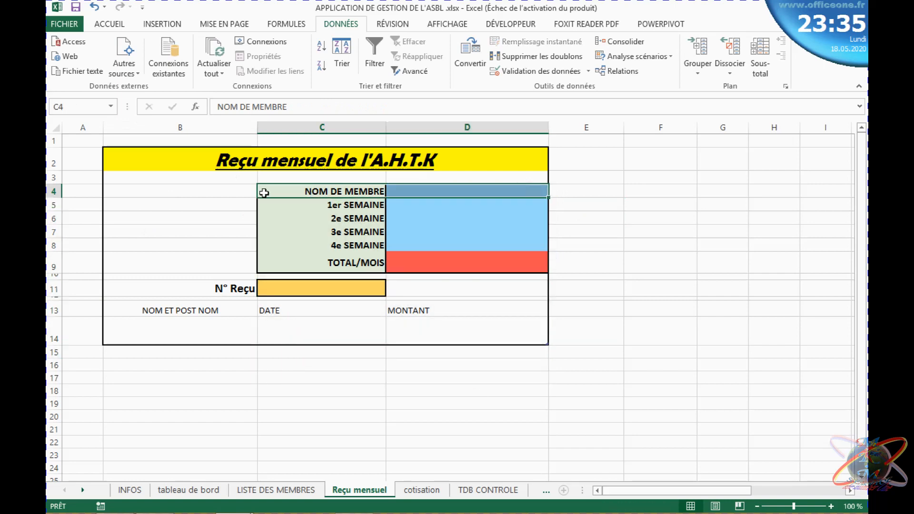
click(187, 166)
click(253, 277)
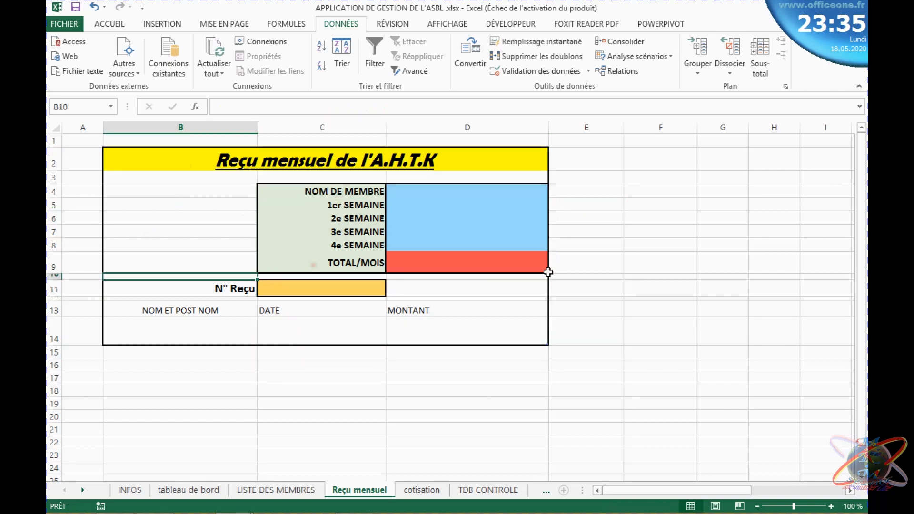
click(475, 352)
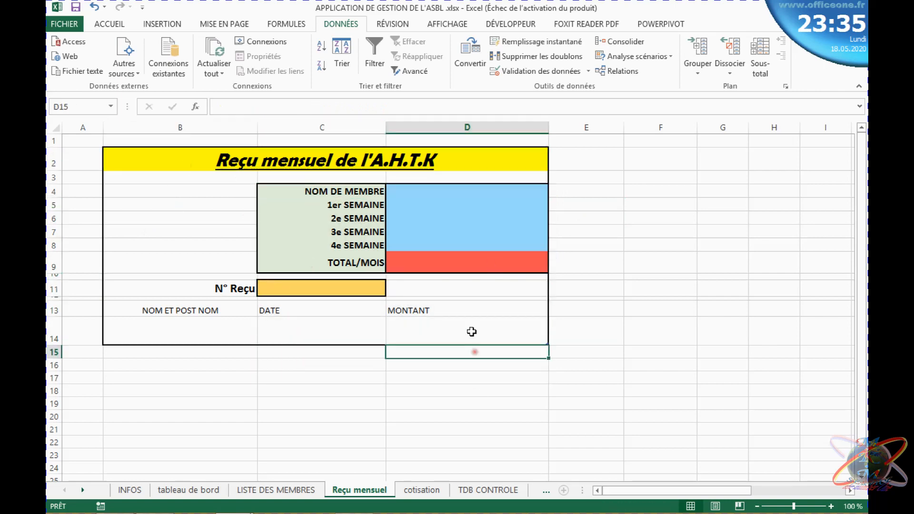
click(464, 177)
click(457, 191)
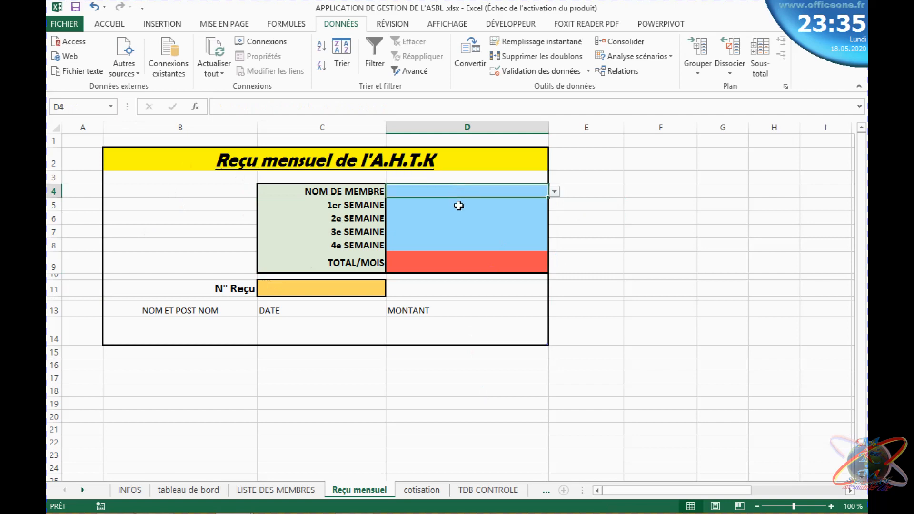
Copy the full formula text of the 1er SEMAINE cell D5 and paste it into the 2e SEMAINE cell D6
click(512, 204)
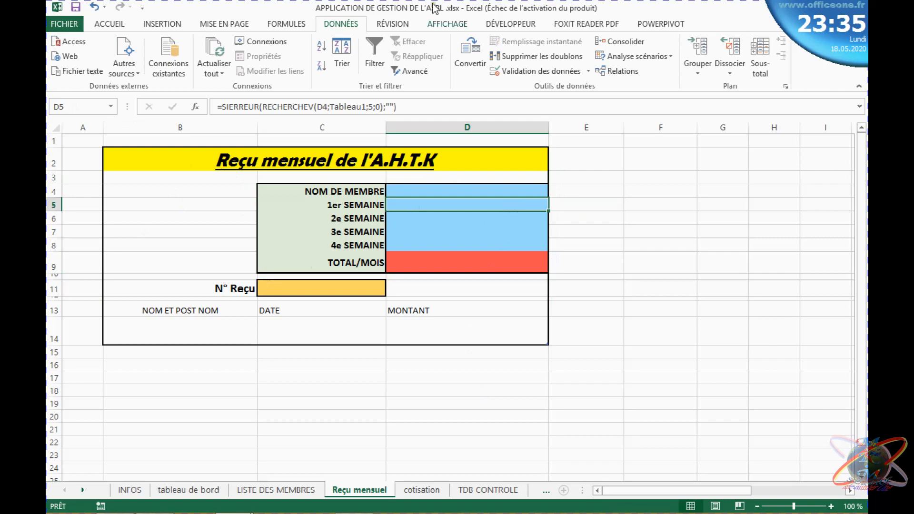
drag(404, 102, 219, 106)
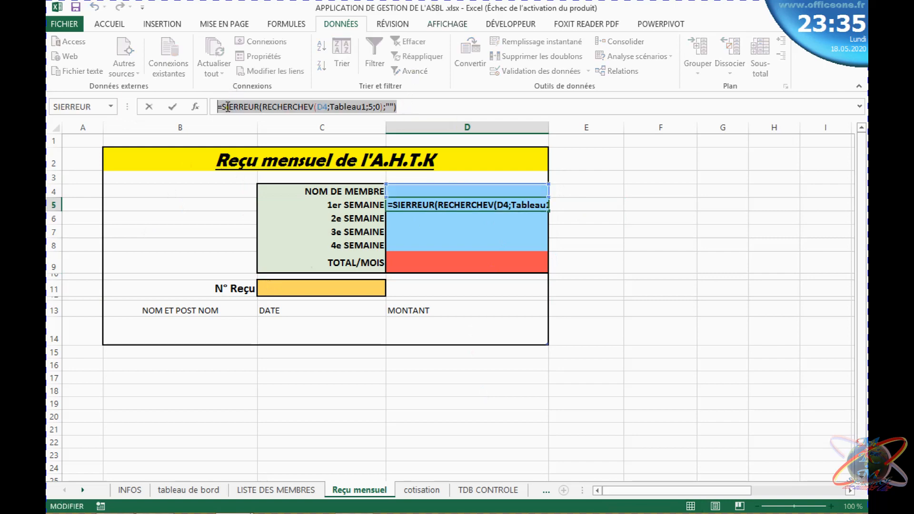
right_click(227, 107)
click(251, 135)
key(Escape)
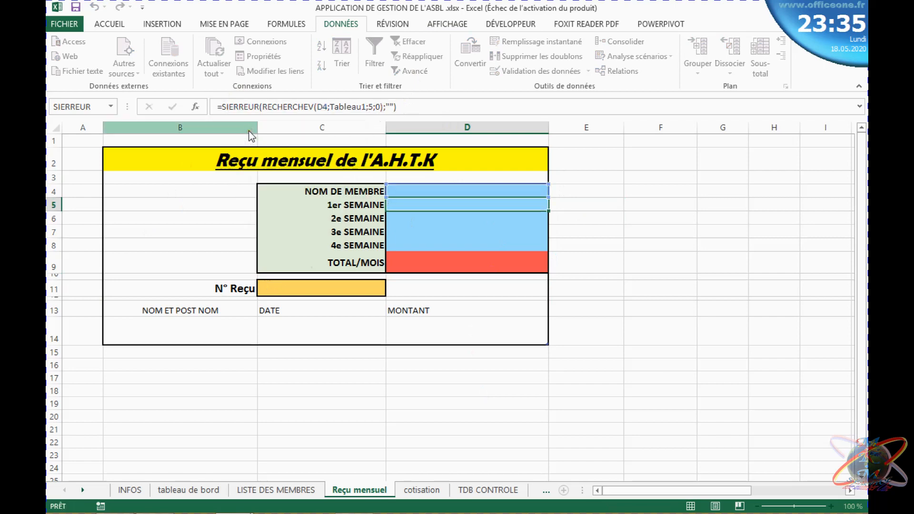
click(420, 219)
key(BackSpace)
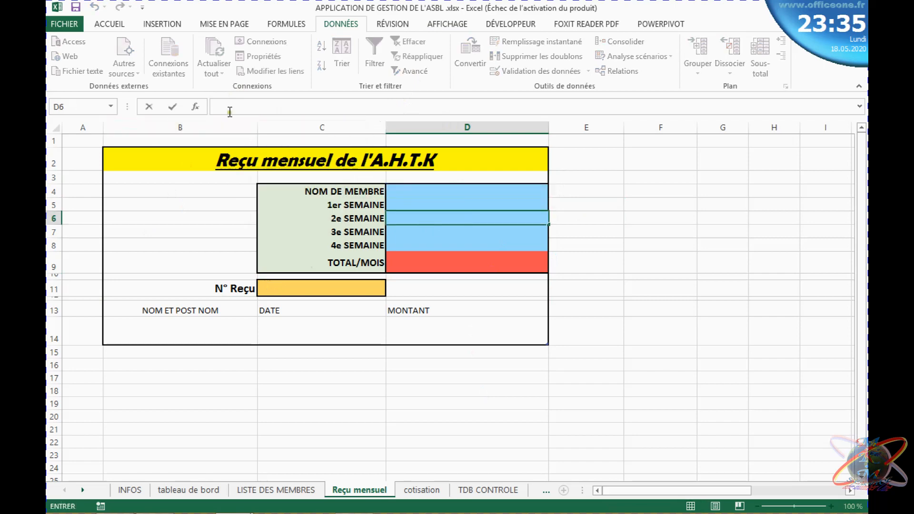
right_click(276, 110)
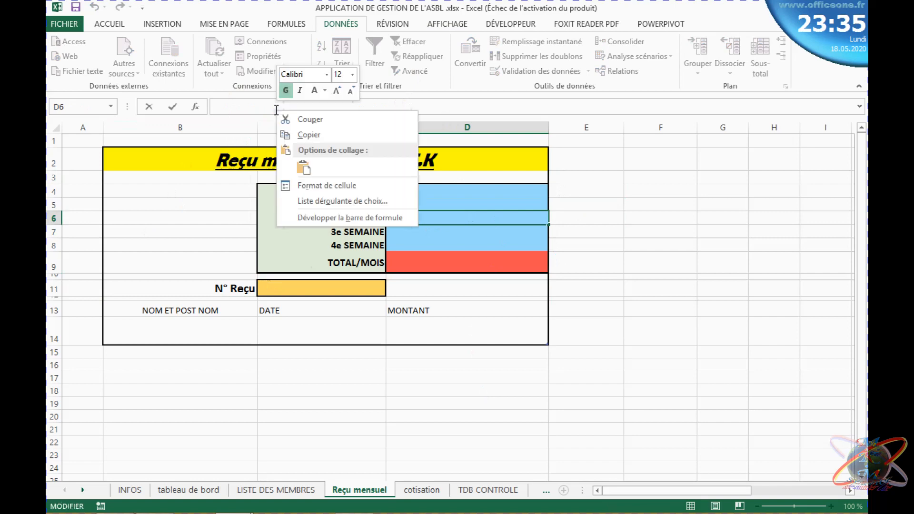
click(304, 167)
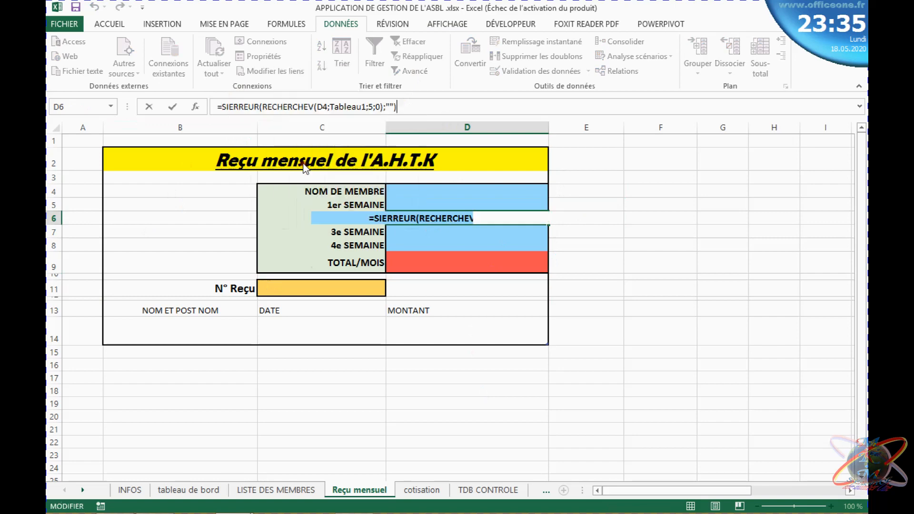
Set the RECHERCHEV column index to 6 in the 2e SEMAINE formula in D6 and complete it
click(373, 105)
key(BackSpace)
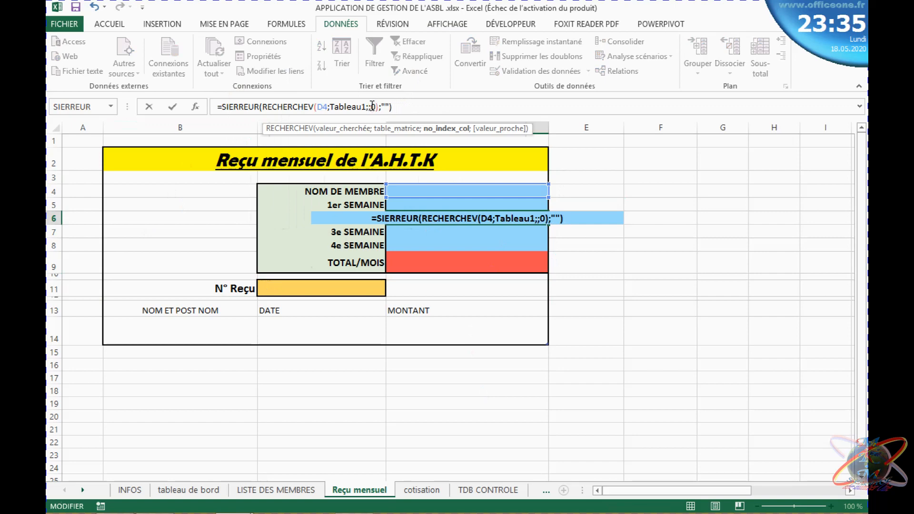
text(6)
key(Return)
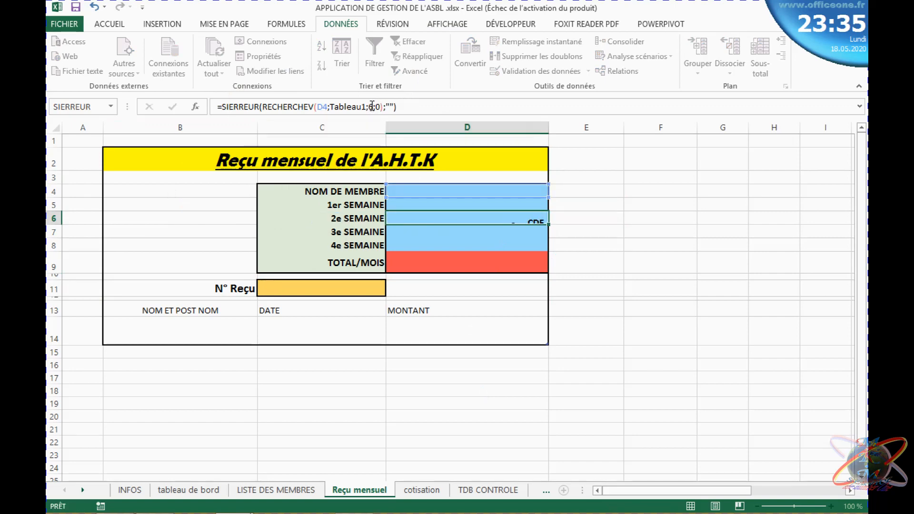
Choose the first member of the drop-down list in D4 to test the first two weekly formulas
click(471, 189)
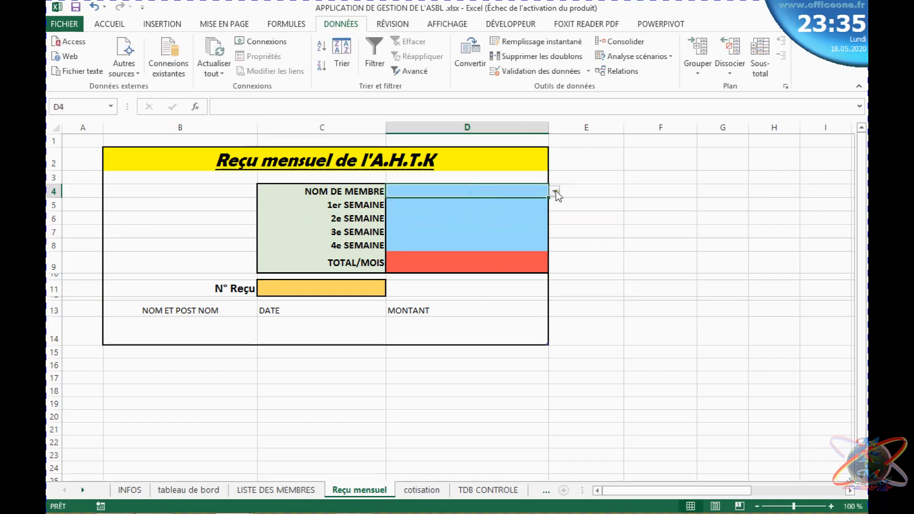
click(555, 191)
click(419, 203)
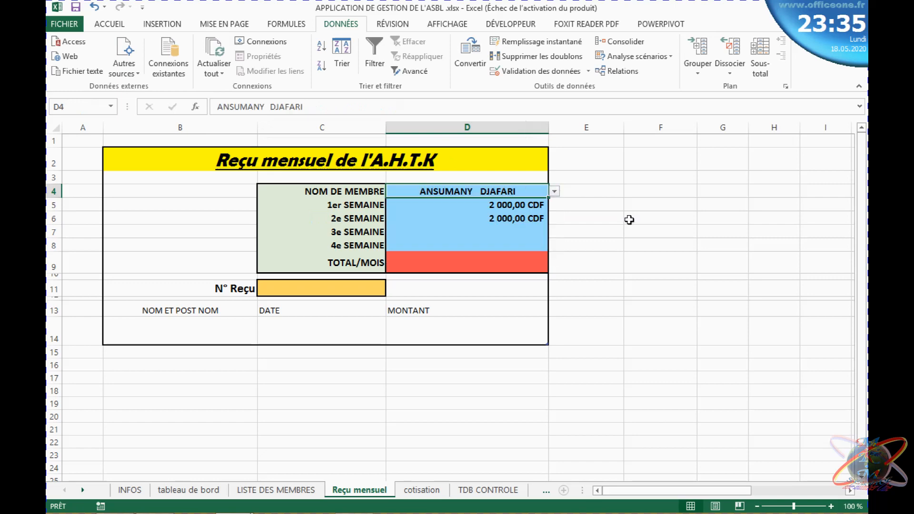
Paste the copied SIERREUR formula into the 3e SEMAINE cell D7 with column index 7
click(484, 232)
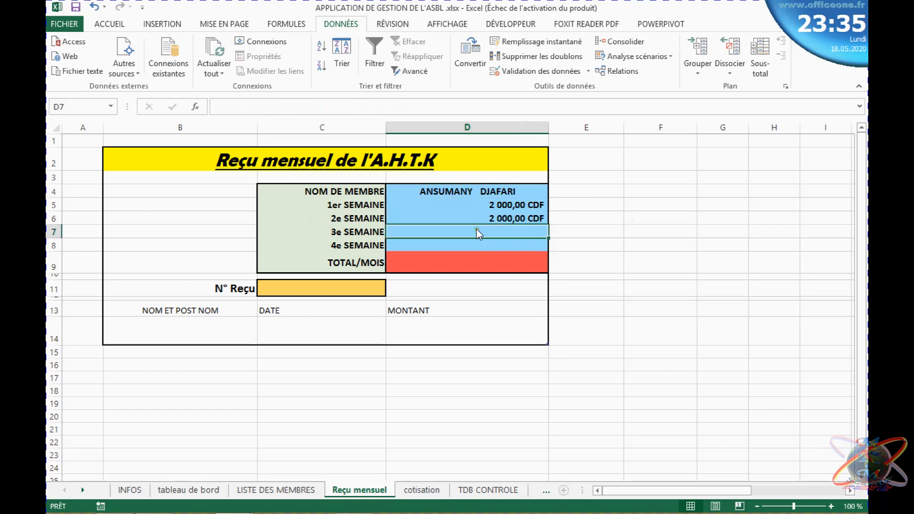
right_click(338, 107)
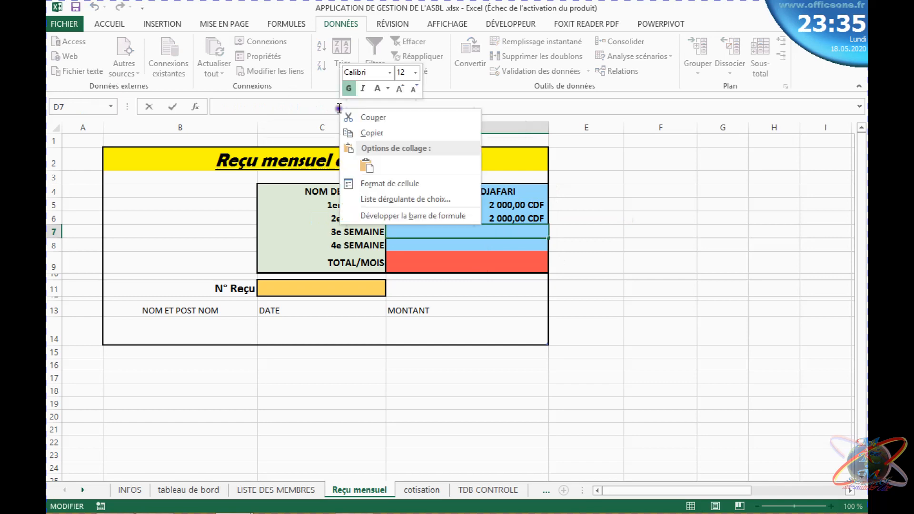
click(369, 163)
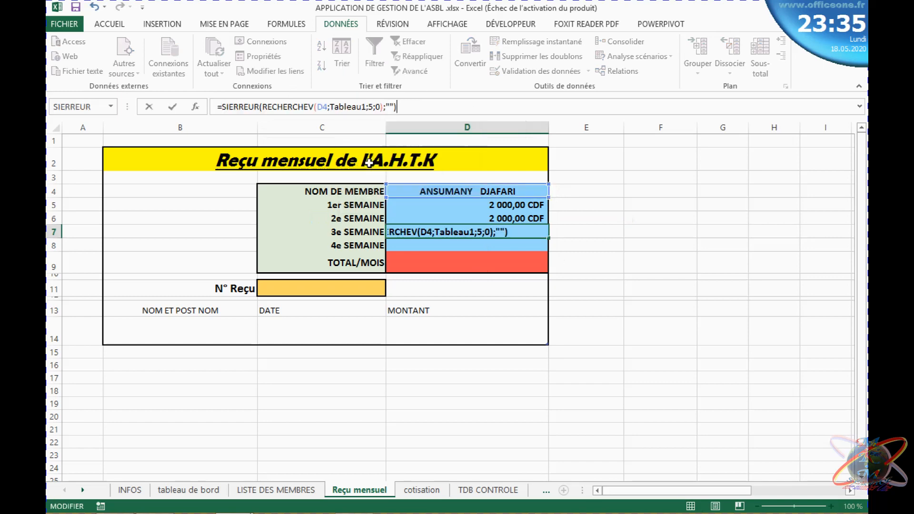
click(371, 107)
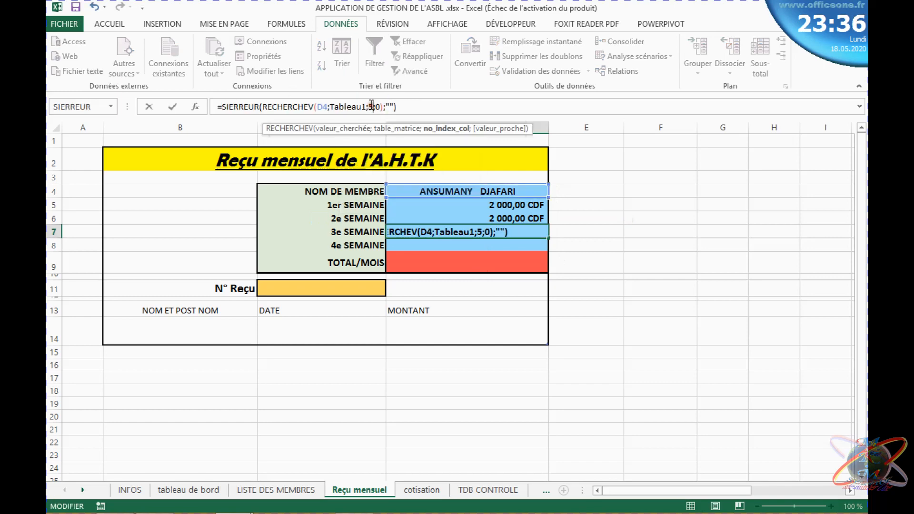
key(BackSpace)
text(7)
key(Return)
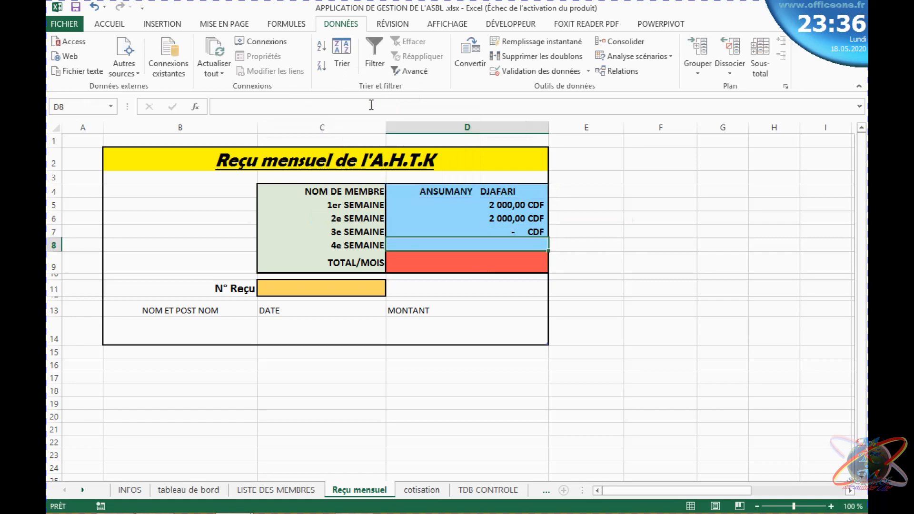
Paste the copied SIERREUR formula into the 4e SEMAINE cell D8 with column index 8
double_click(455, 246)
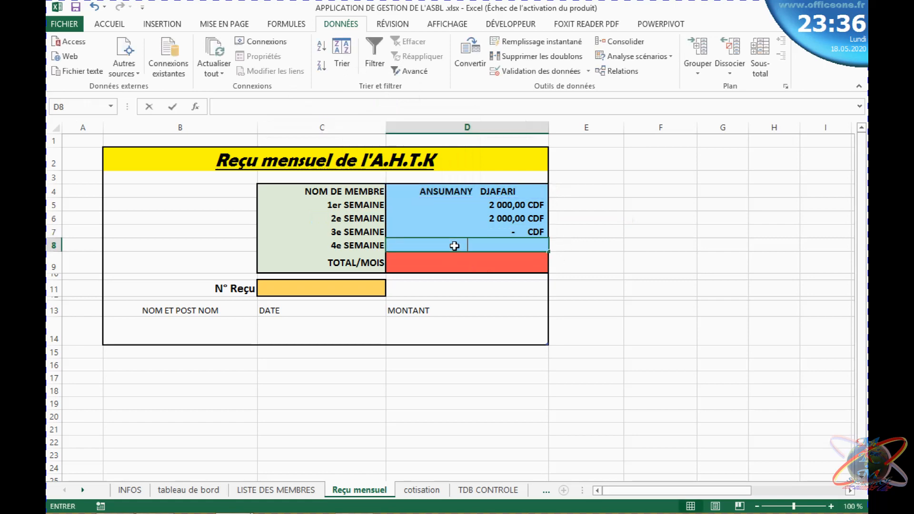
right_click(328, 105)
click(352, 160)
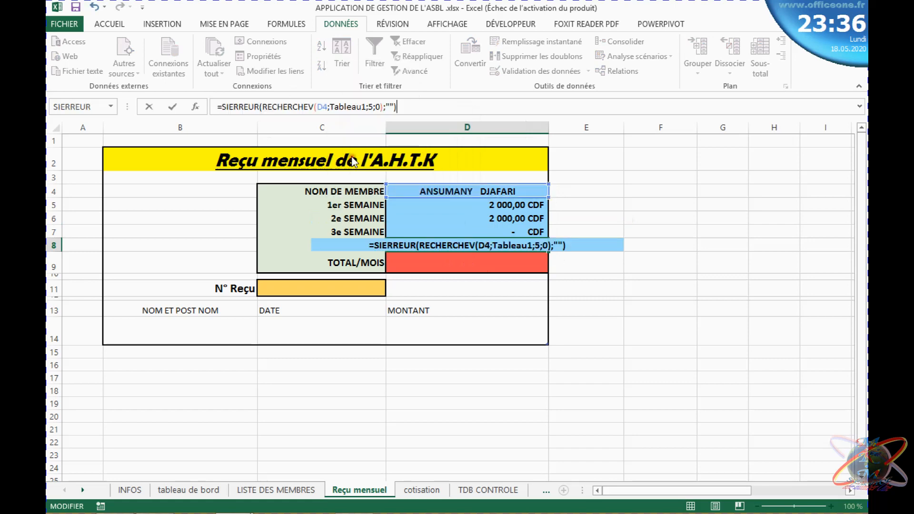
click(372, 109)
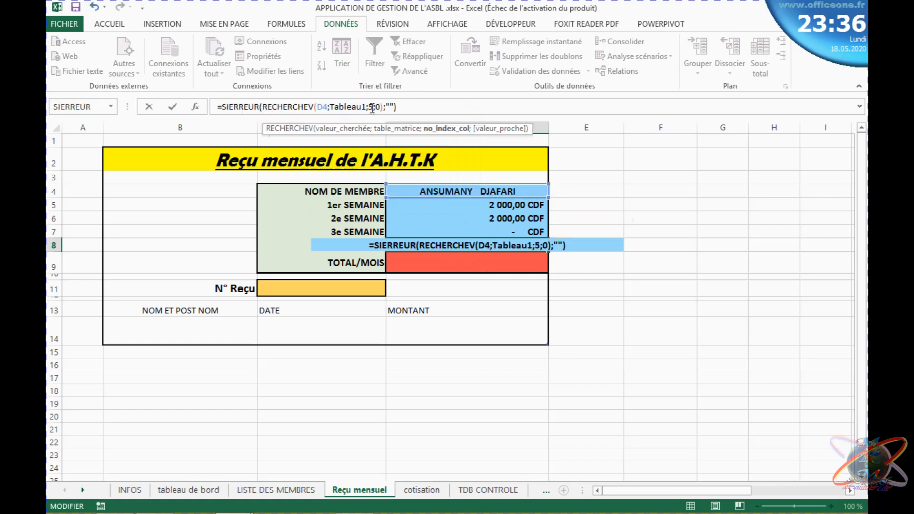
key(BackSpace)
text(8)
key(Return)
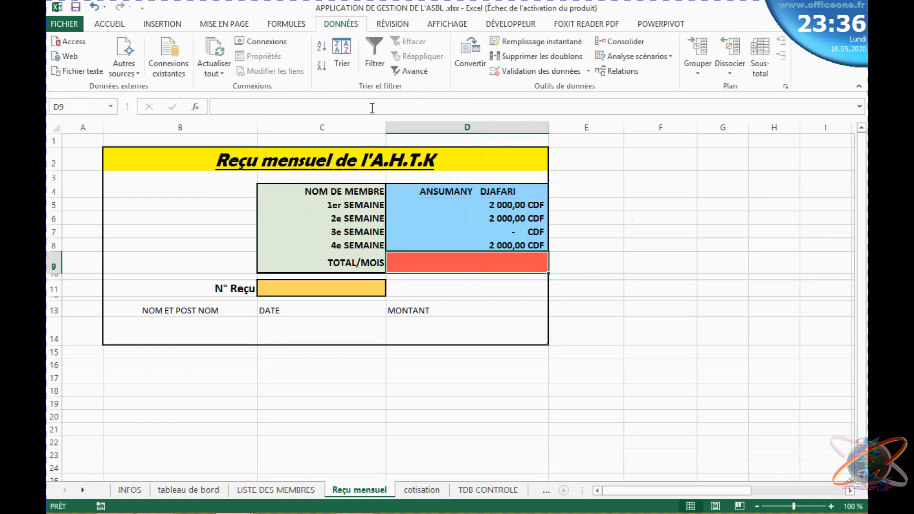
Total the four weekly contributions in the TOTAL/MOIS cell D9 with AutoSum, giving =SOMME(D5:D8)
double_click(434, 264)
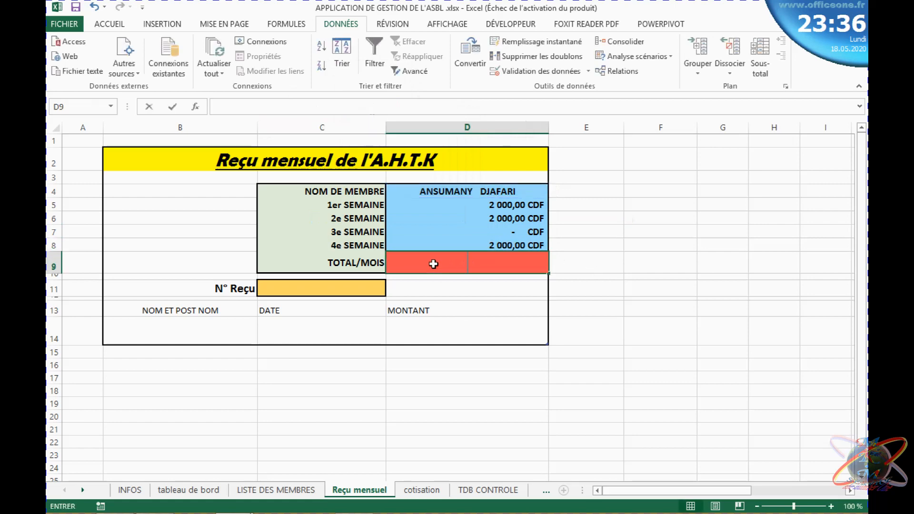
click(122, 27)
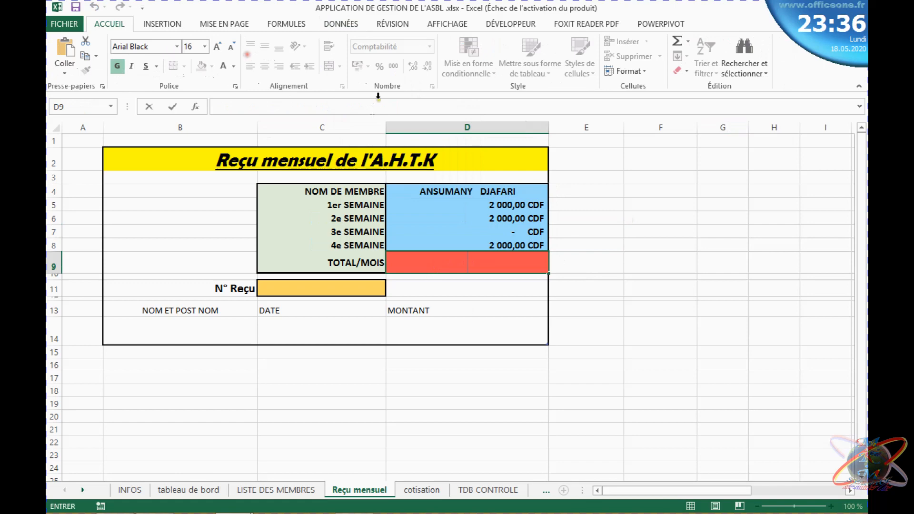
click(678, 42)
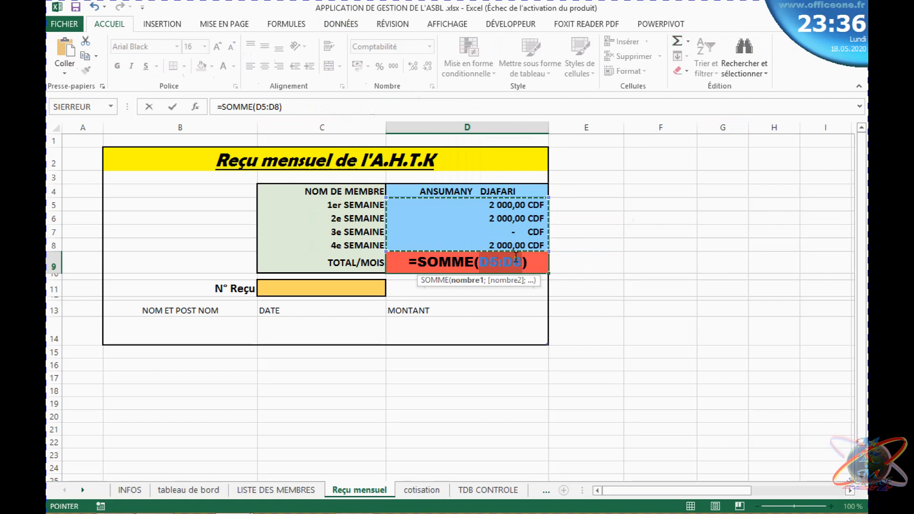
key(Return)
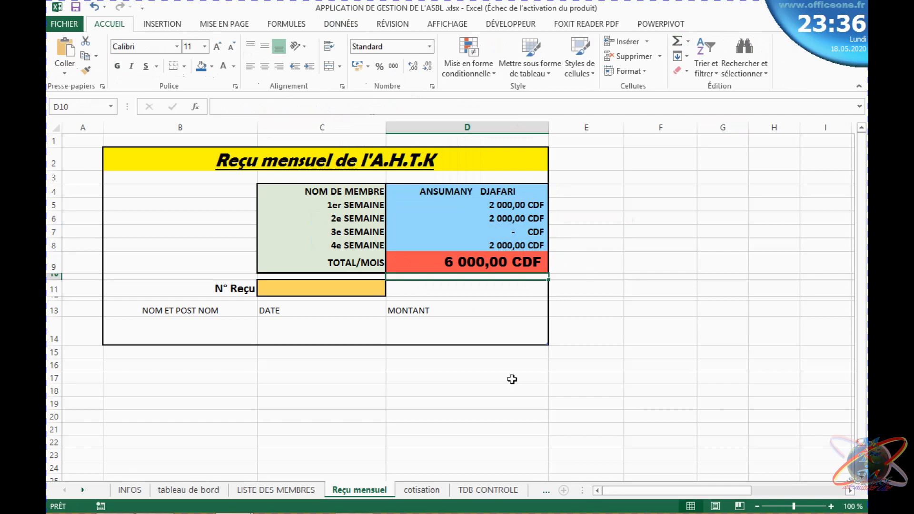
Link the NOM ET POST NOM cell B14 to the member name in D4
click(209, 332)
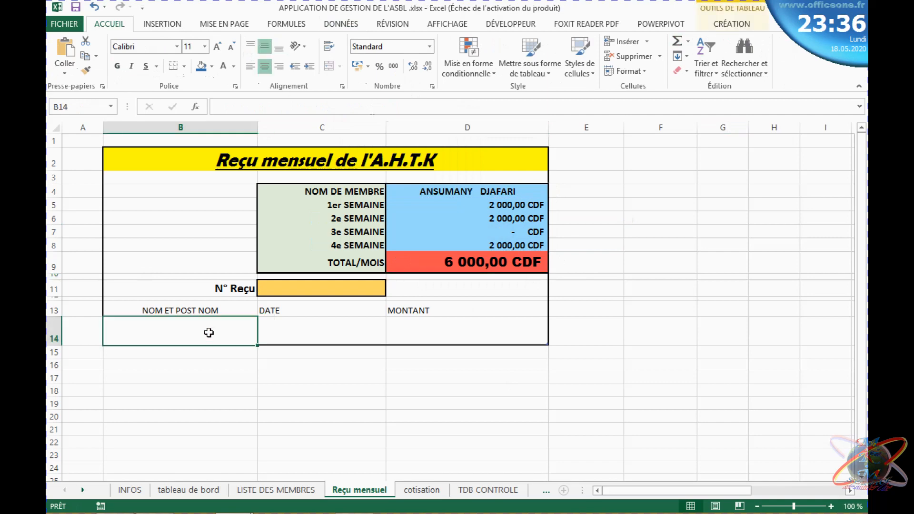
double_click(209, 333)
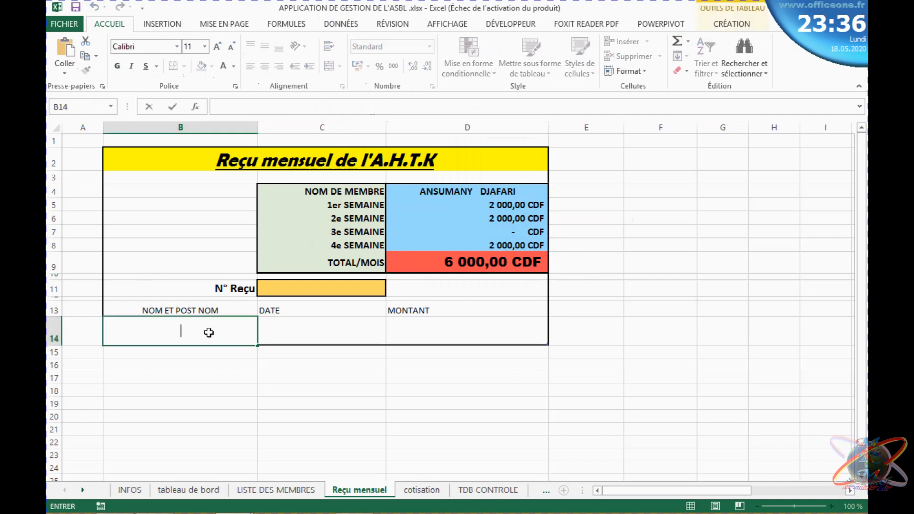
text(=)
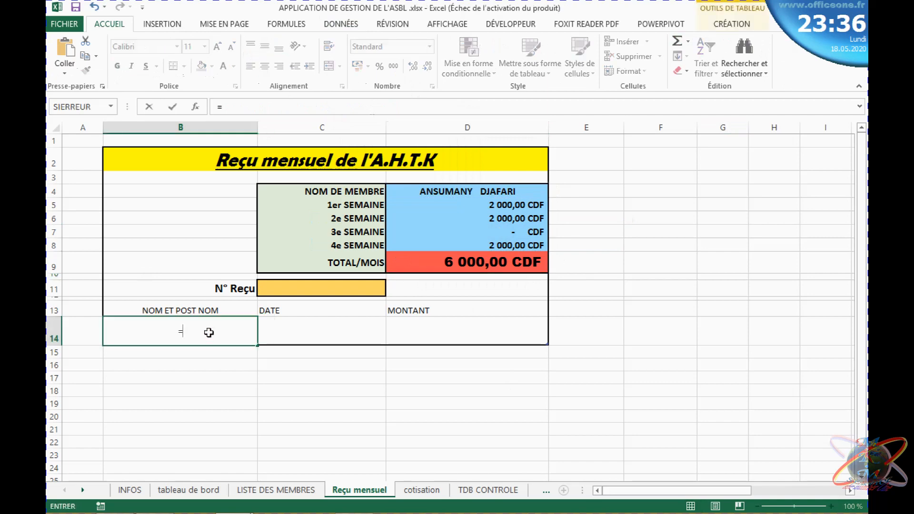
click(442, 194)
key(Return)
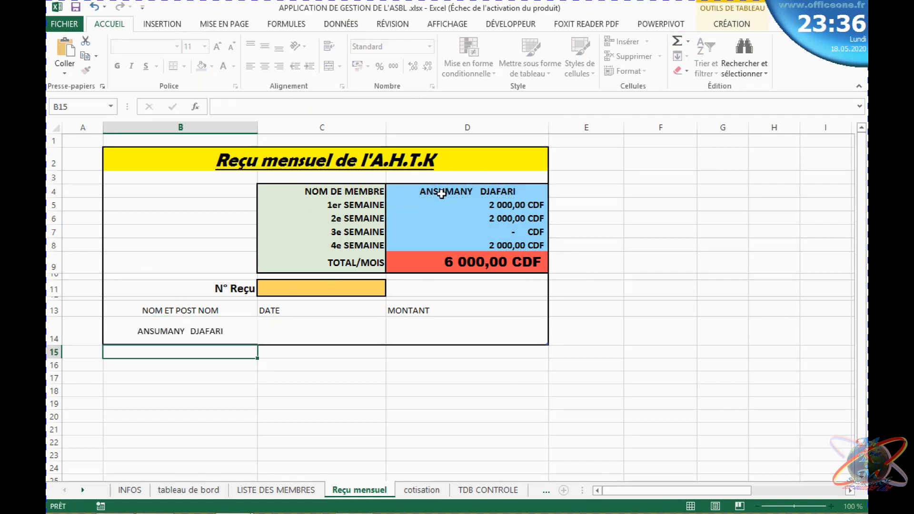
Enter =AUJOURDHUI() in the DATE cell C14 and check the resulting date
click(320, 323)
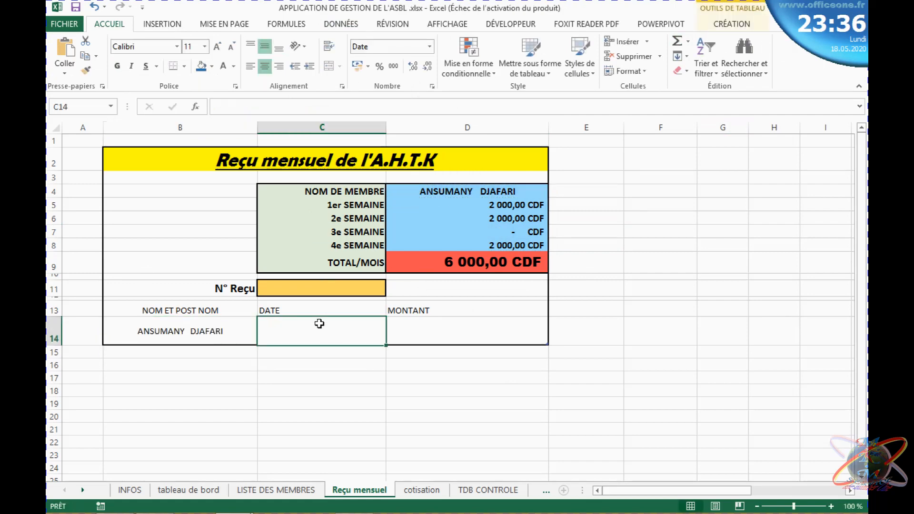
key(BackSpace)
text(=)
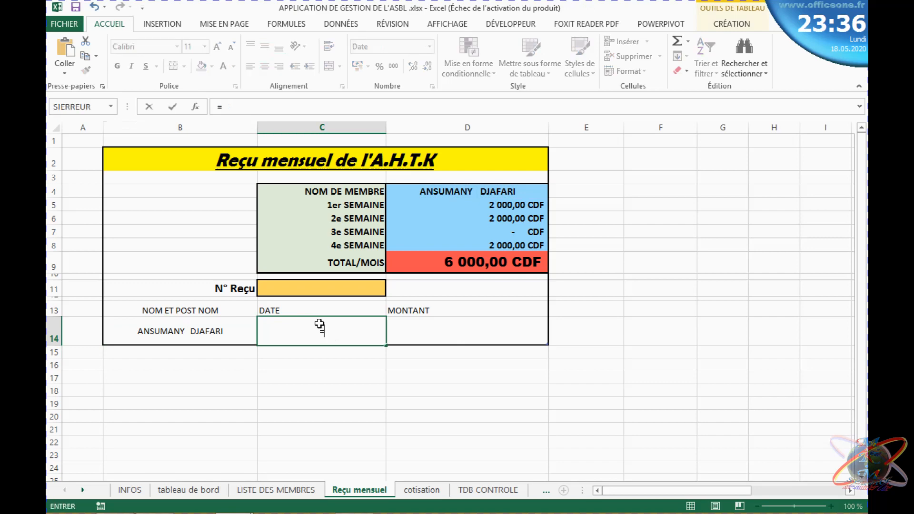
text(auj)
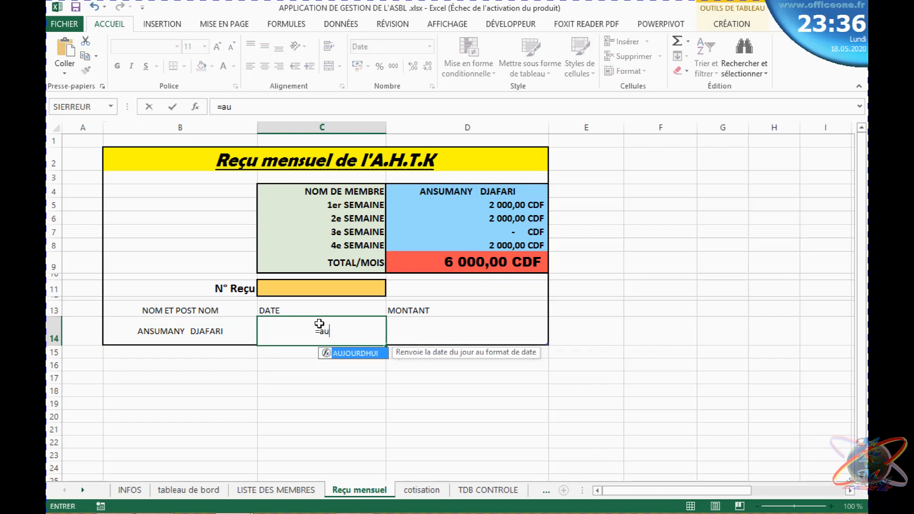
double_click(359, 357)
key(Return)
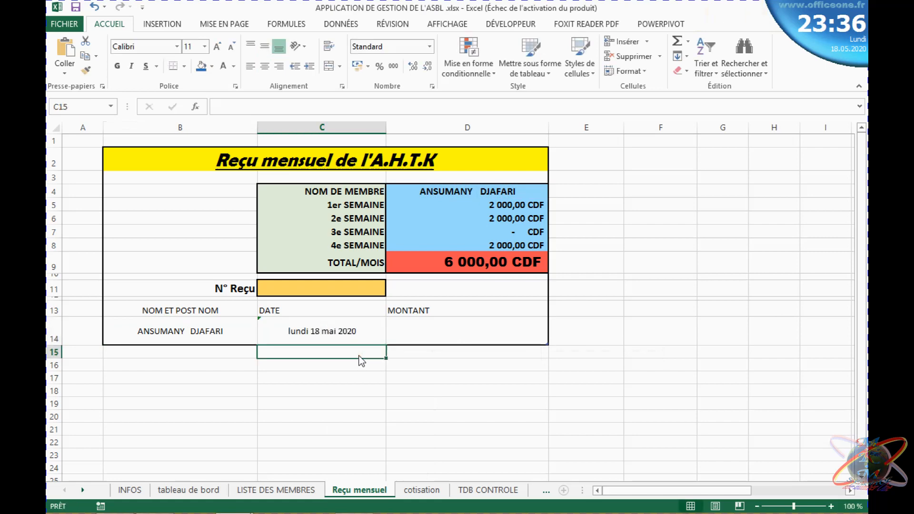
click(336, 336)
click(437, 329)
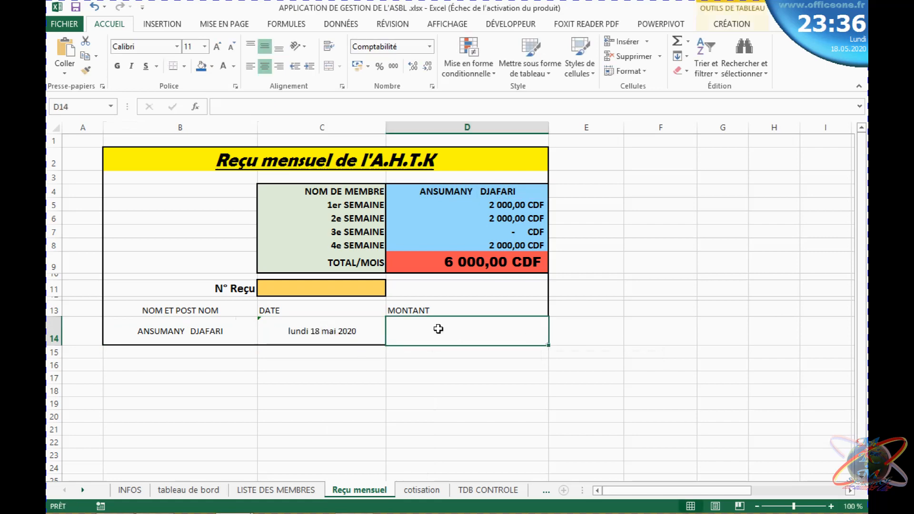
click(293, 334)
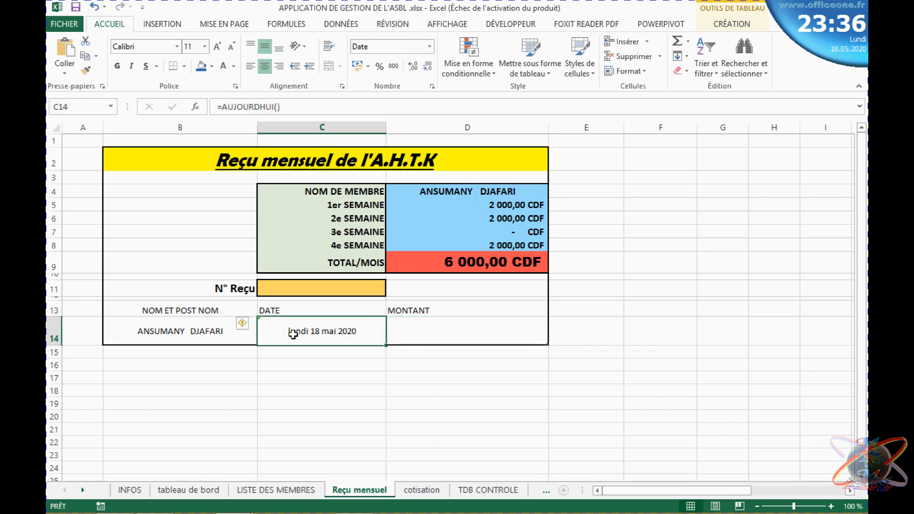
Link the MONTANT cell D14 to the monthly total in D9
click(420, 326)
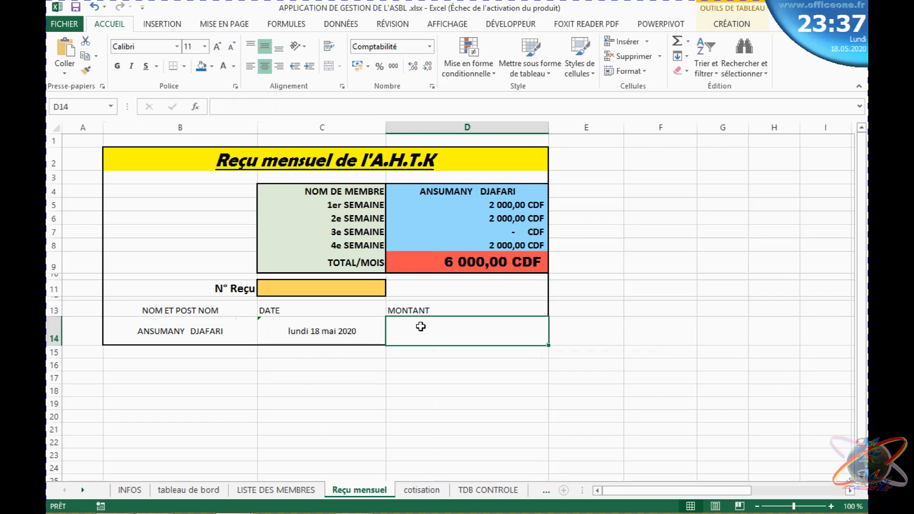
text(=)
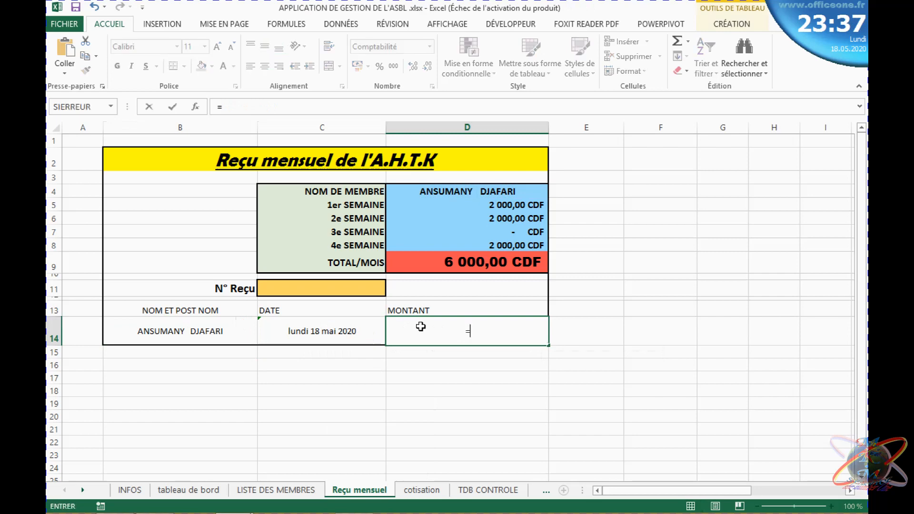
click(475, 262)
key(Return)
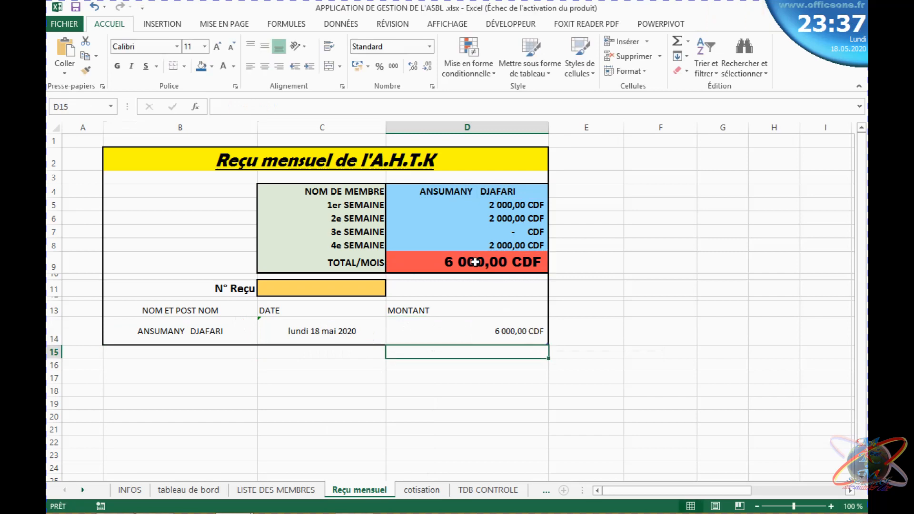
Select the N° Reçu cell C11, then examine the Histo de coti sheet's receipt numbers, names, dates and amounts
click(297, 291)
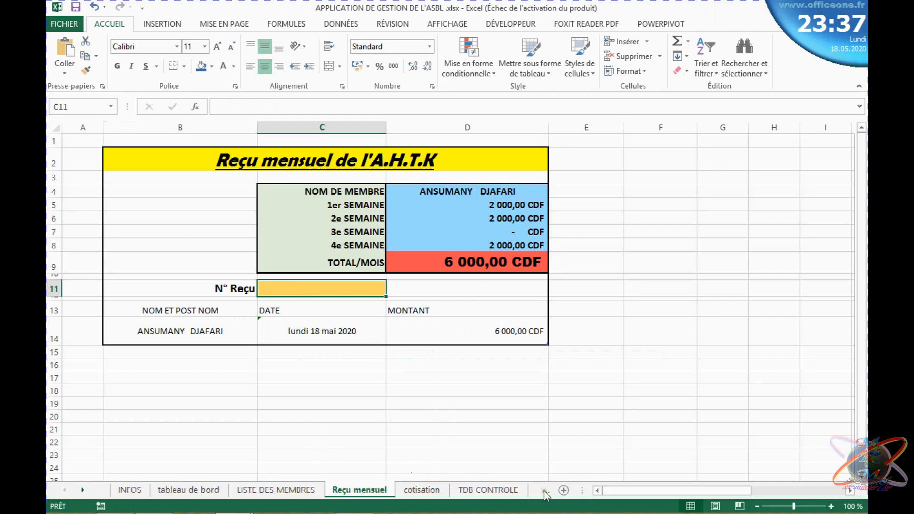
click(545, 492)
click(492, 490)
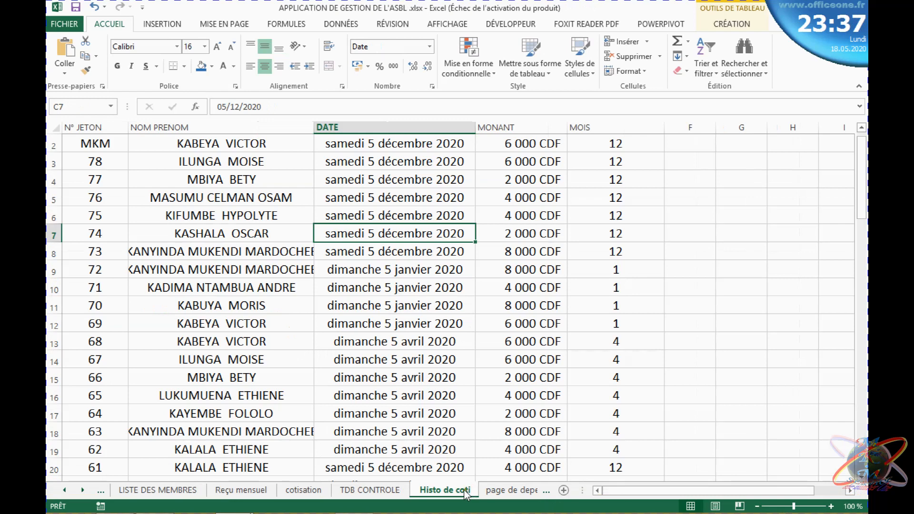
click(319, 288)
click(240, 233)
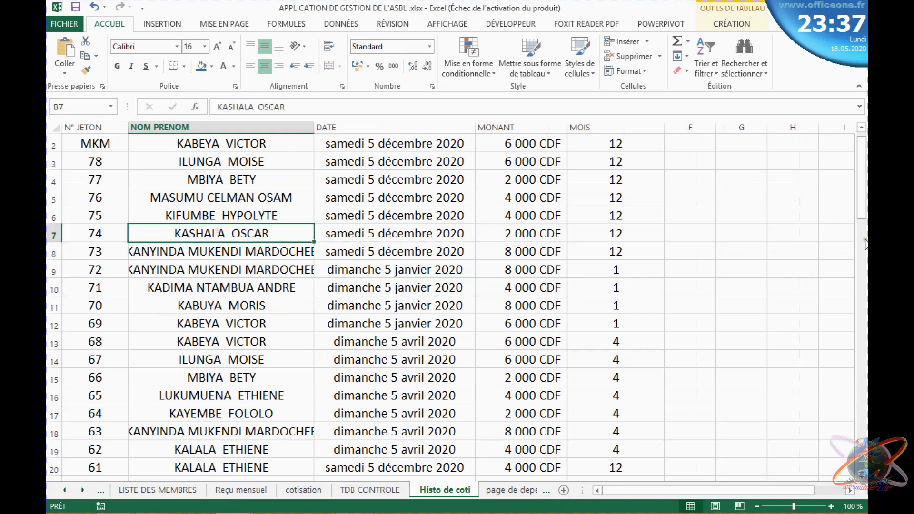
drag(863, 171, 863, 153)
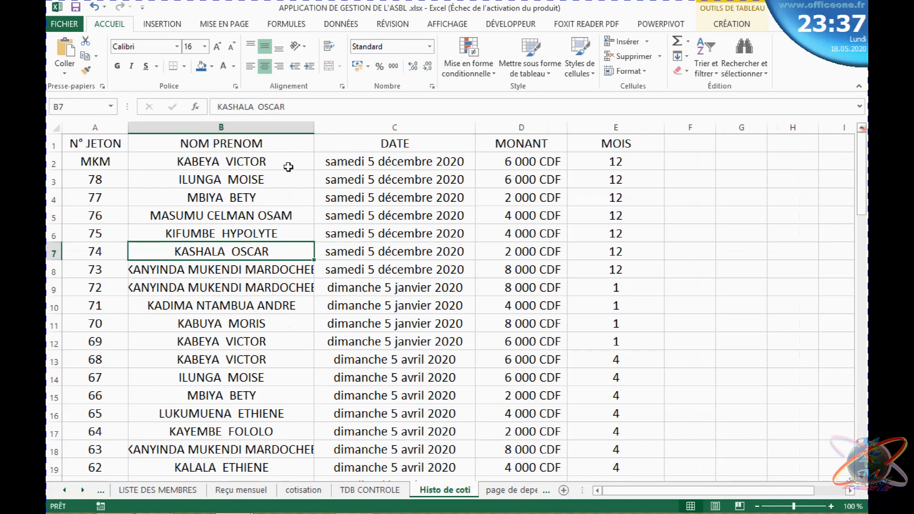
click(404, 217)
key(ctrl+a)
click(319, 264)
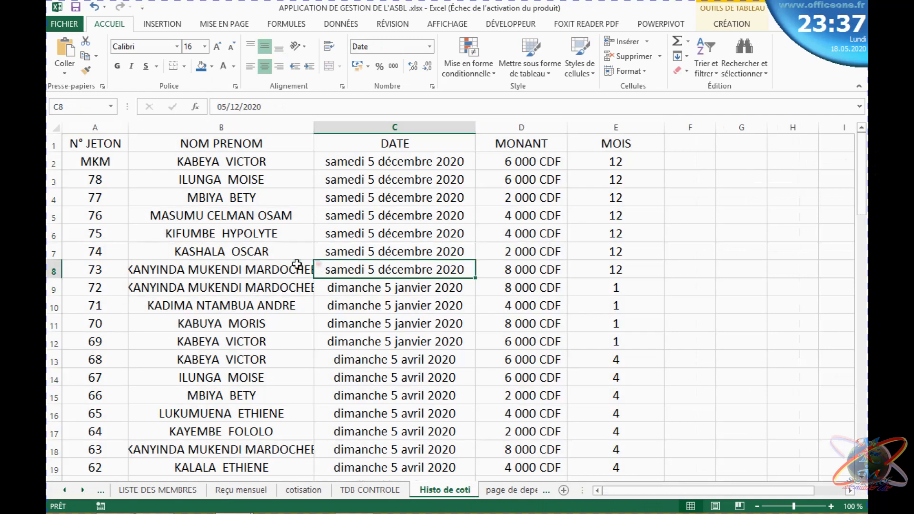
Apply a dark-blue-header, banded table style from the Moyen group to the contribution history table
click(297, 265)
click(394, 286)
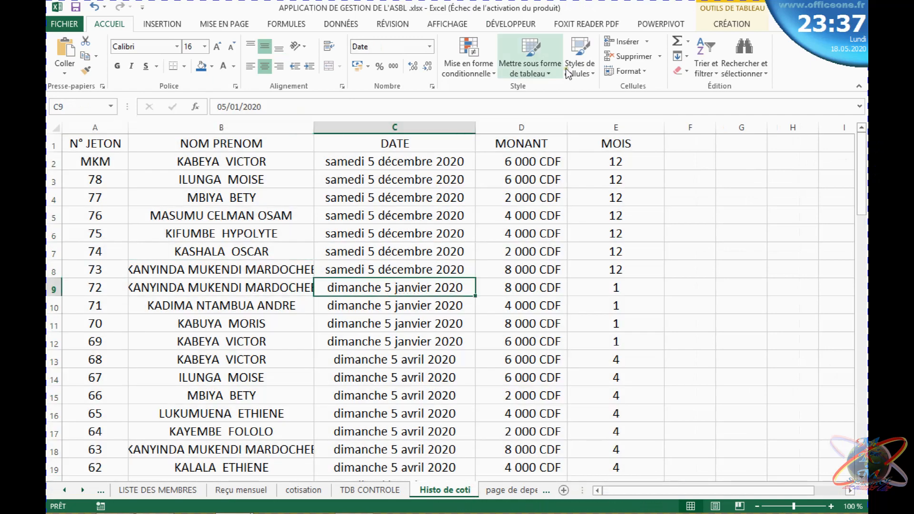
click(524, 55)
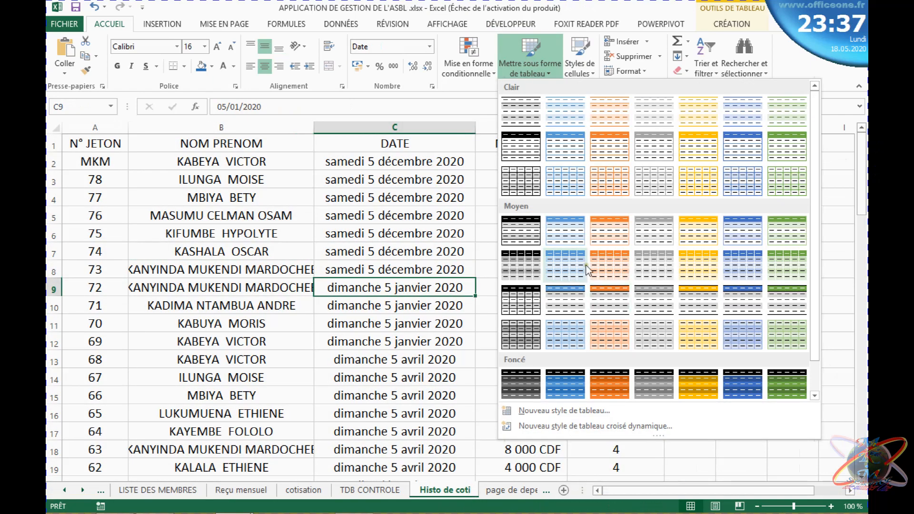
click(739, 230)
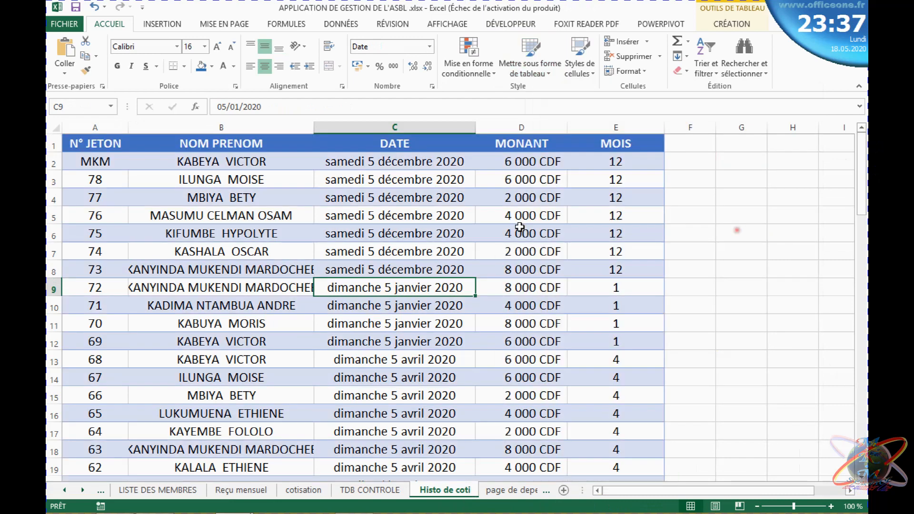
Delete the row whose N° JETON is MKM from the contribution history table
click(401, 252)
click(109, 212)
click(92, 163)
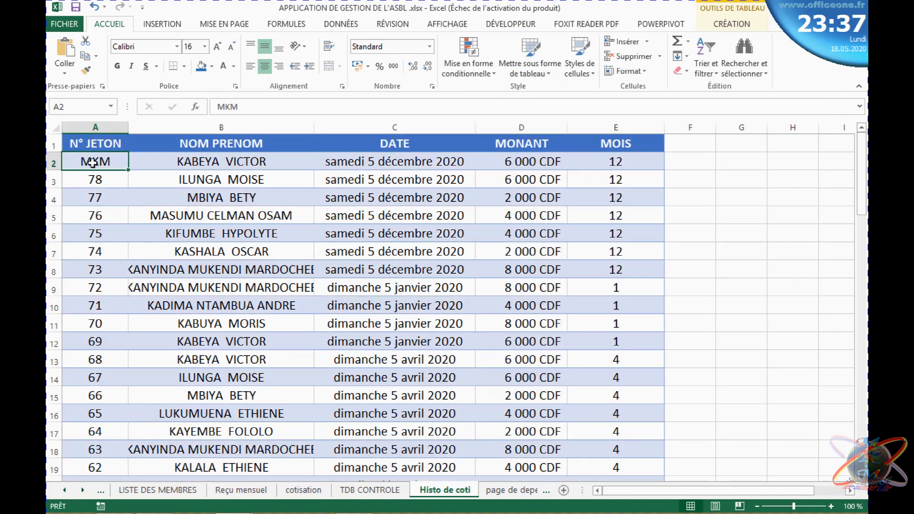
click(114, 233)
click(113, 323)
click(114, 395)
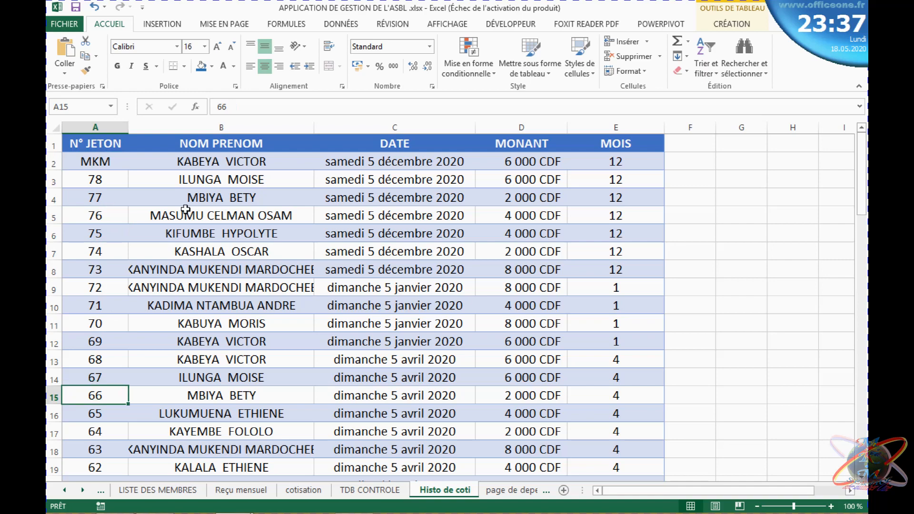
click(107, 184)
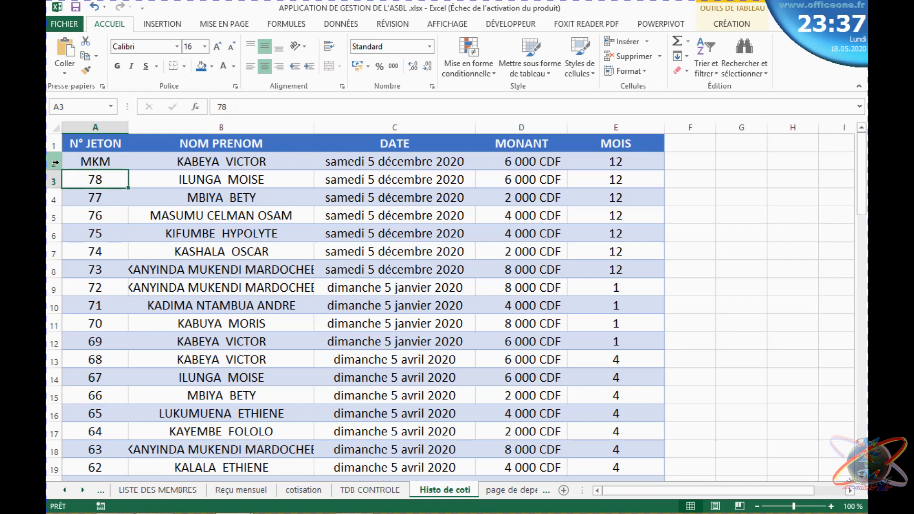
right_click(55, 163)
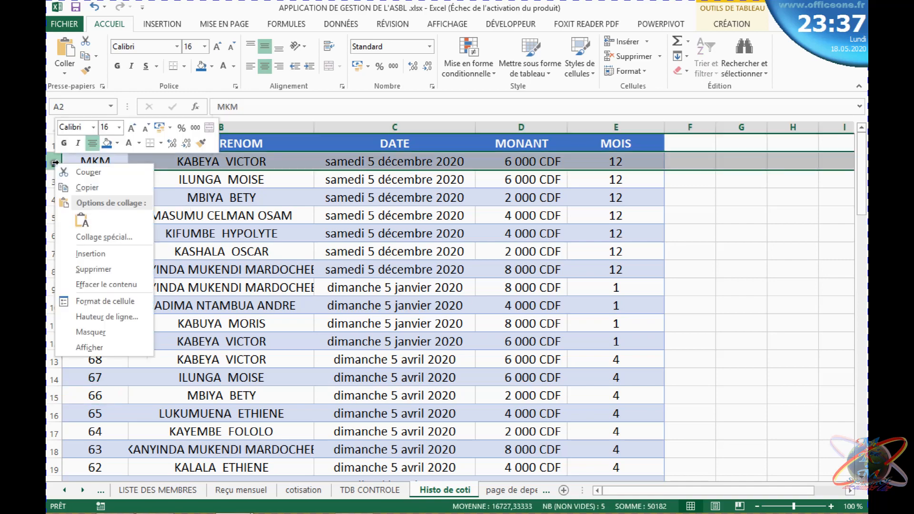
click(106, 270)
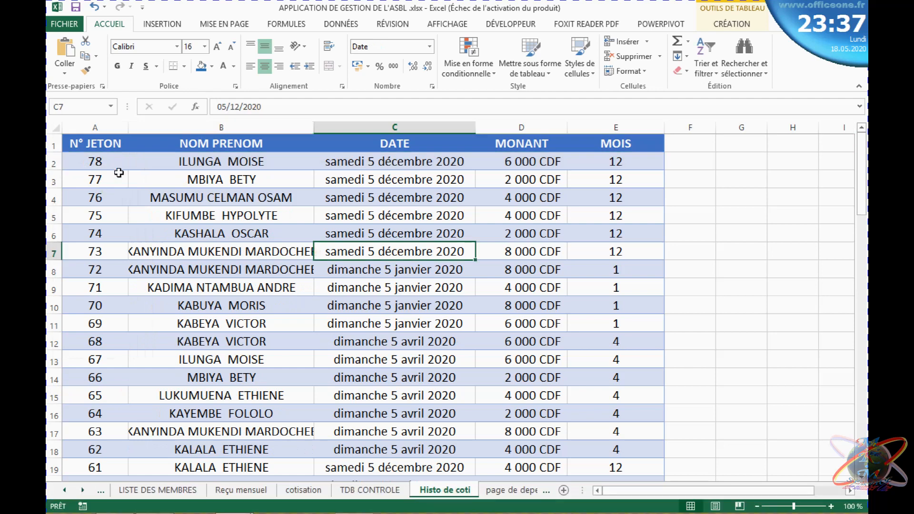
click(154, 173)
click(85, 153)
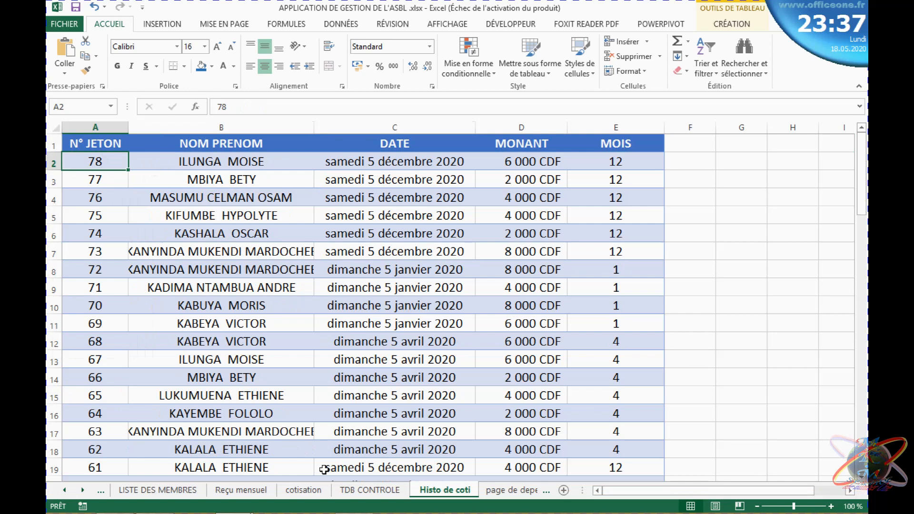
Enter =NBVAL(Tableau2[N° JETON]) in the N° Reçu cell C11 of Reçu mensuel, referencing the history table's N° JETON column
click(268, 490)
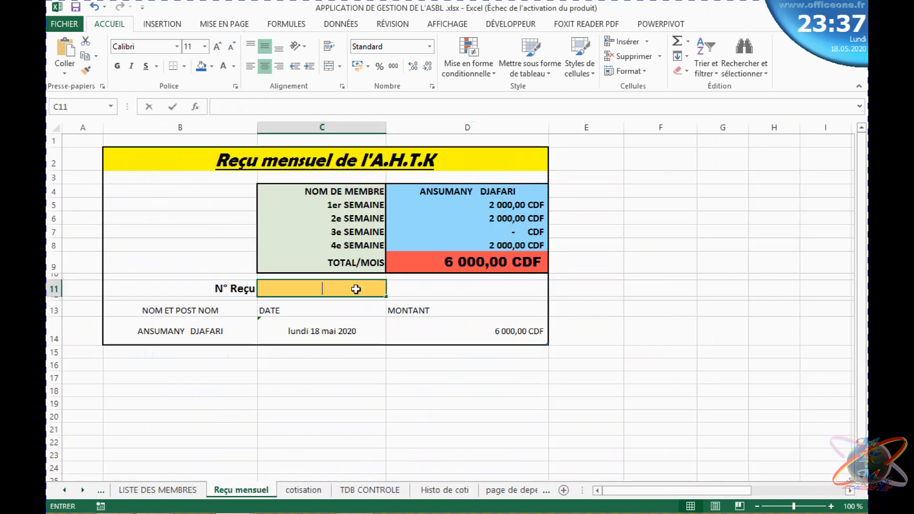
double_click(357, 289)
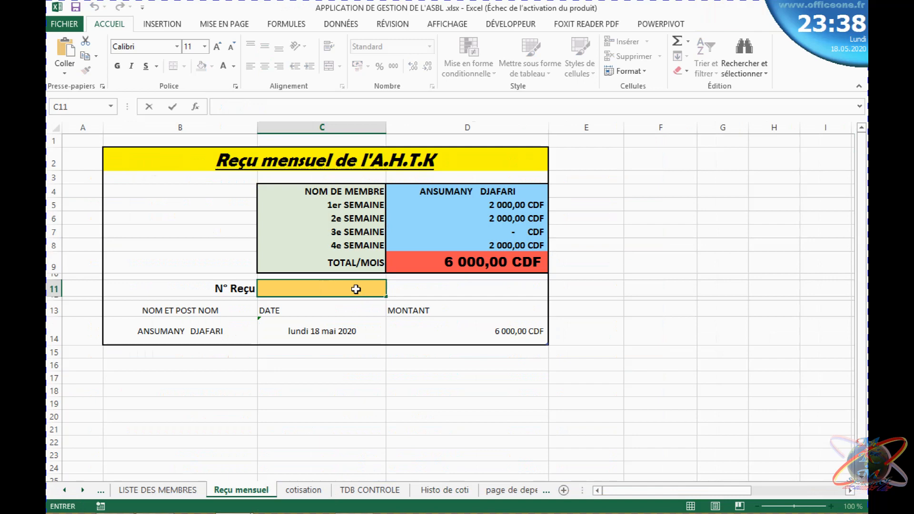
text(=)
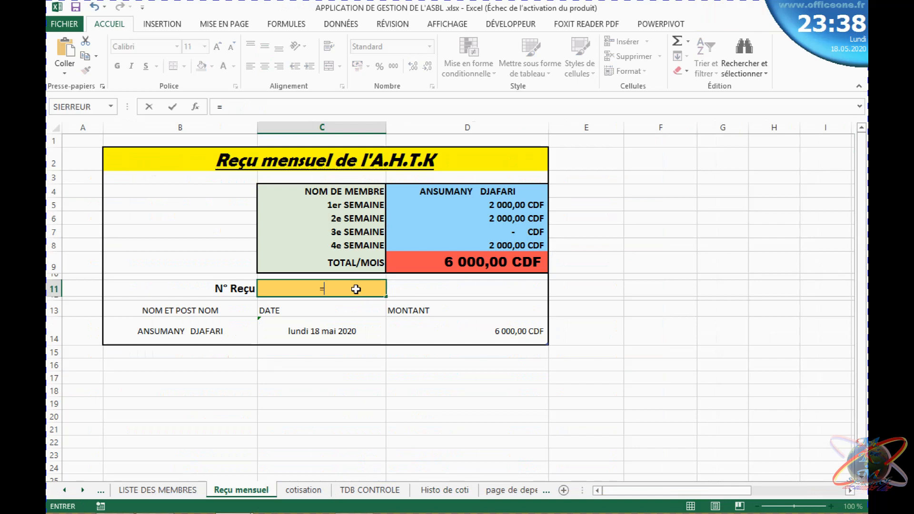
text(nb)
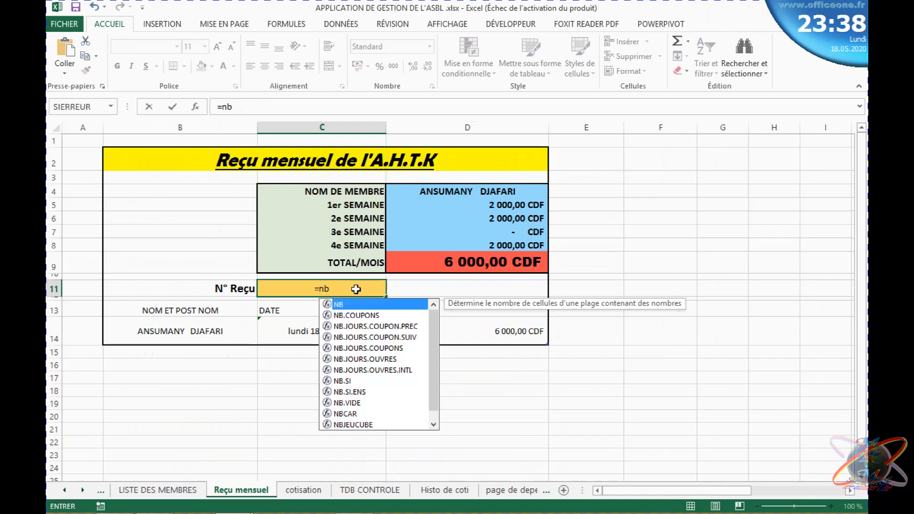
text(val)
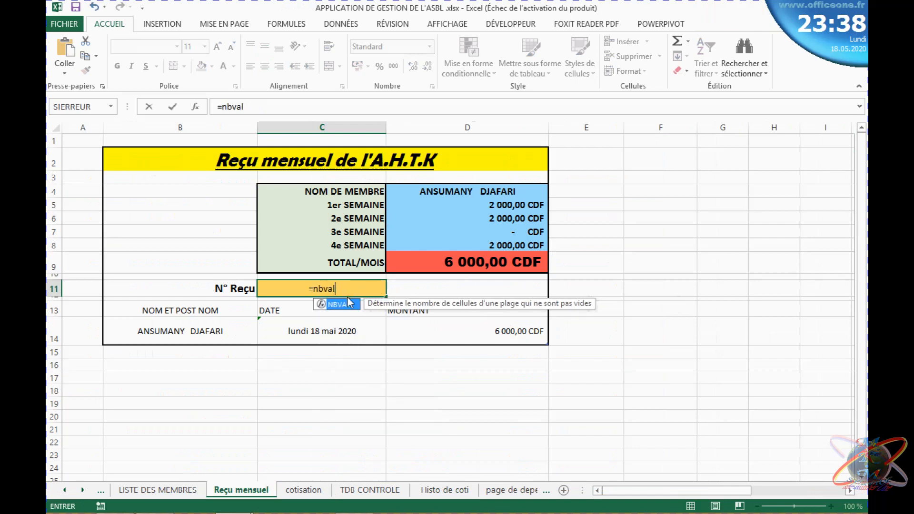
double_click(349, 305)
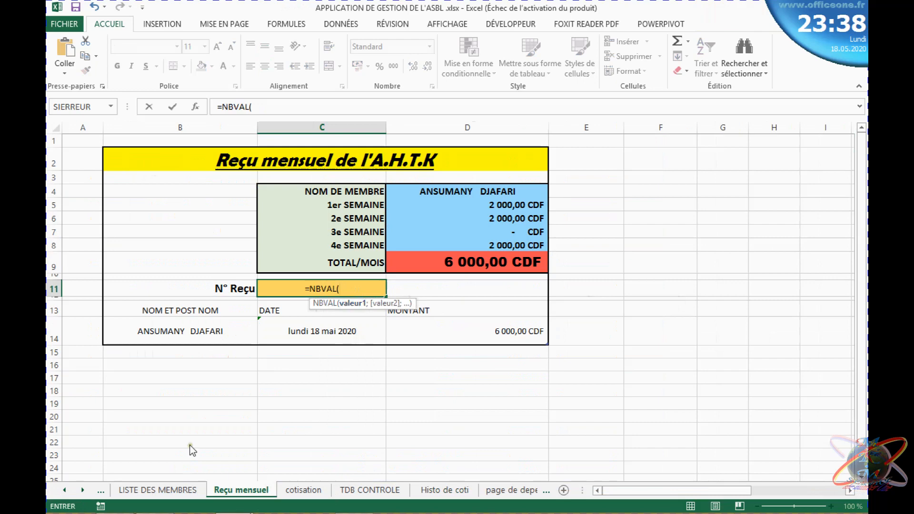
click(451, 490)
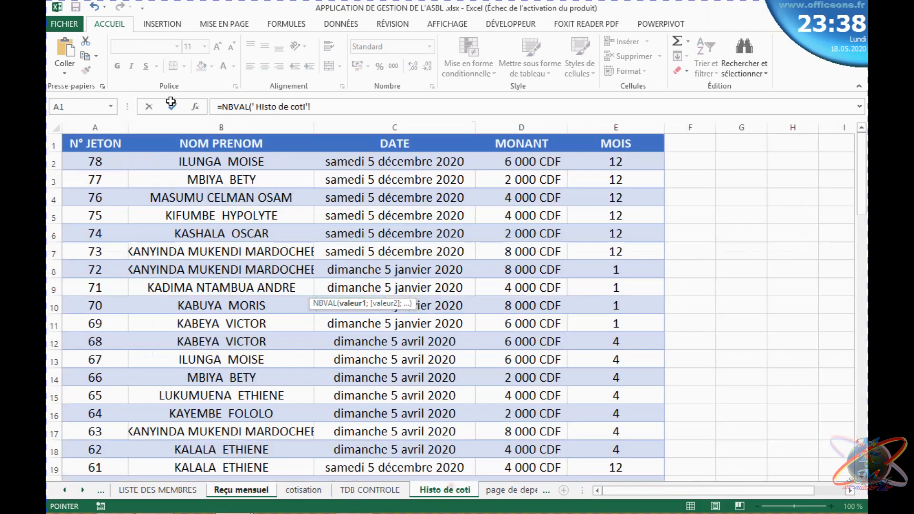
click(107, 135)
key(Return)
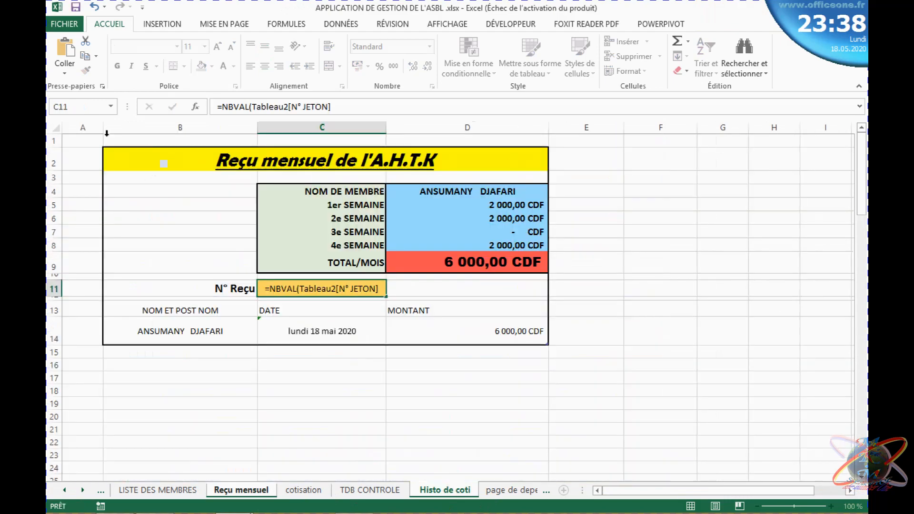
click(304, 287)
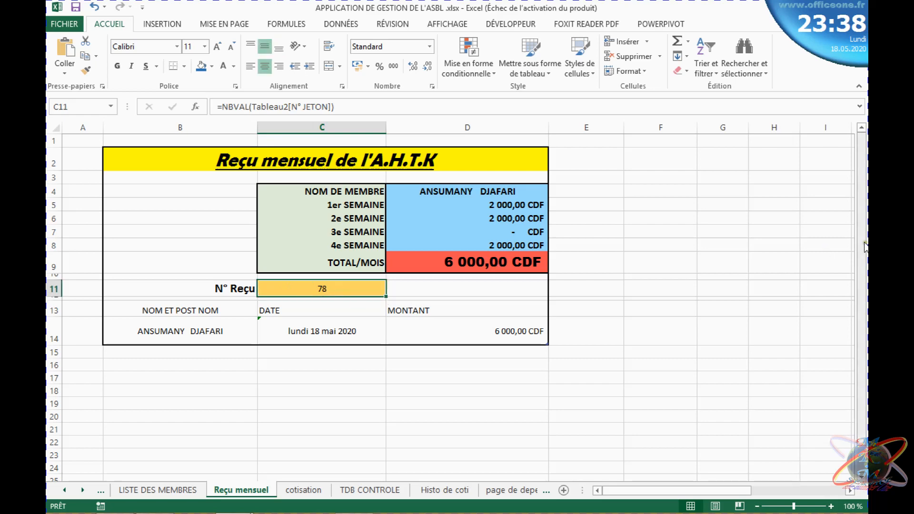
Compare the receipt number in C11 with the first N° JETON entry on the Histo de coti sheet
drag(865, 243, 853, 73)
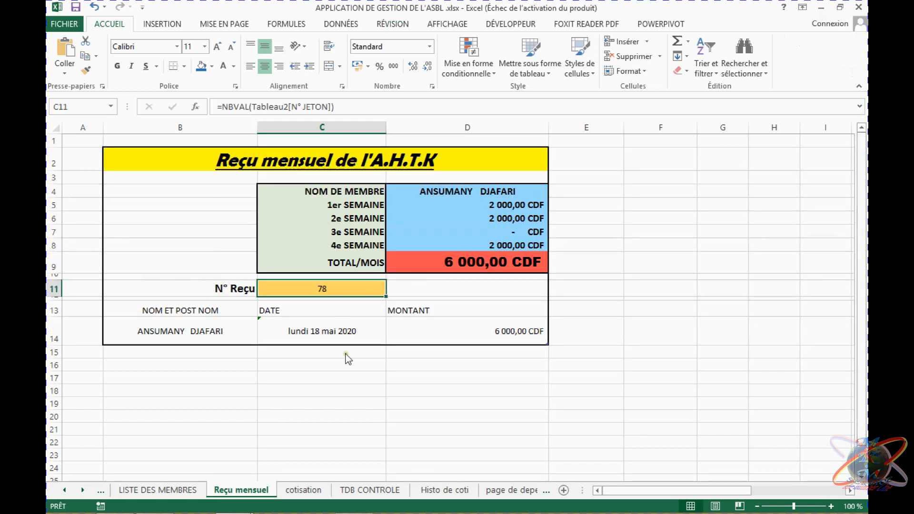
click(445, 490)
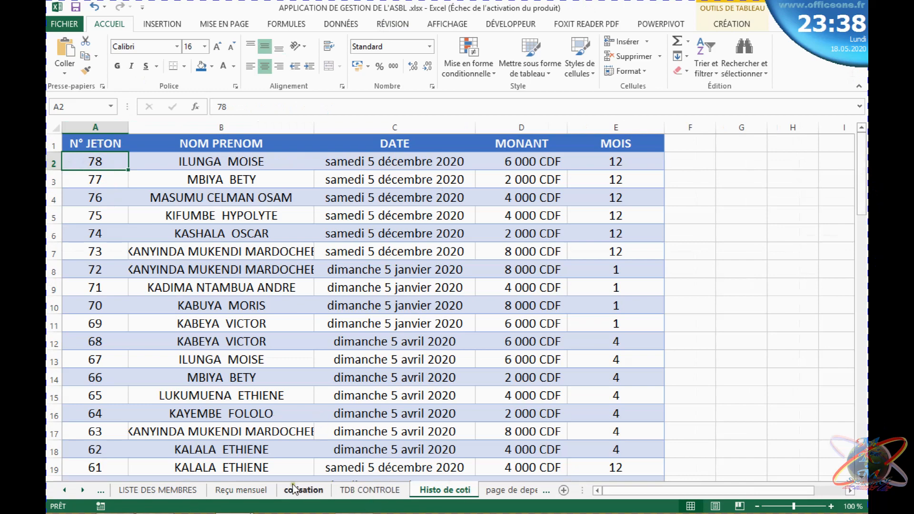
click(262, 491)
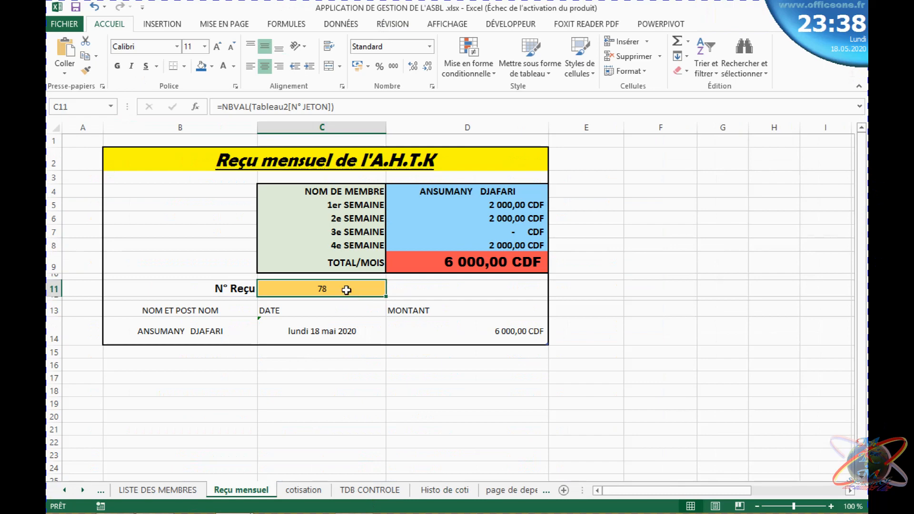
Replace NBVAL with NB in the N° Reçu formula in C11
click(249, 107)
key(BackSpace)
key(BackSpace)
key(BackSpace)
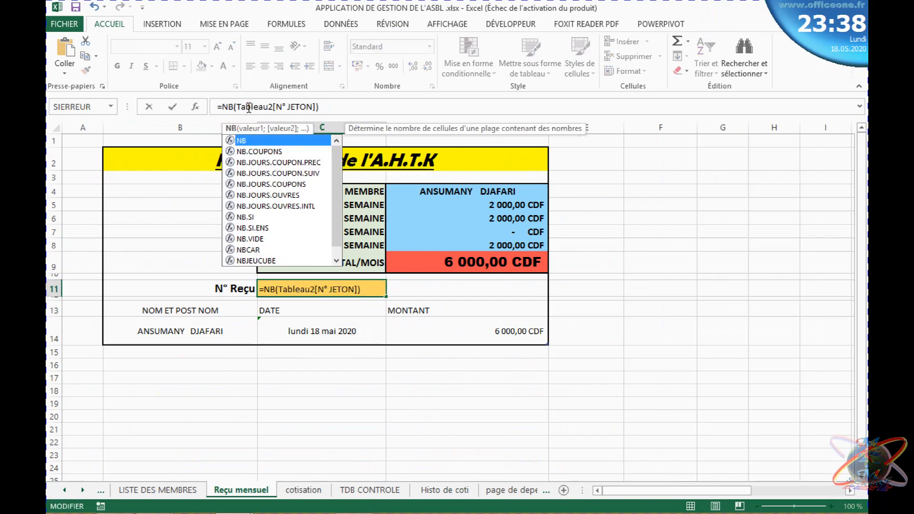
key(Return)
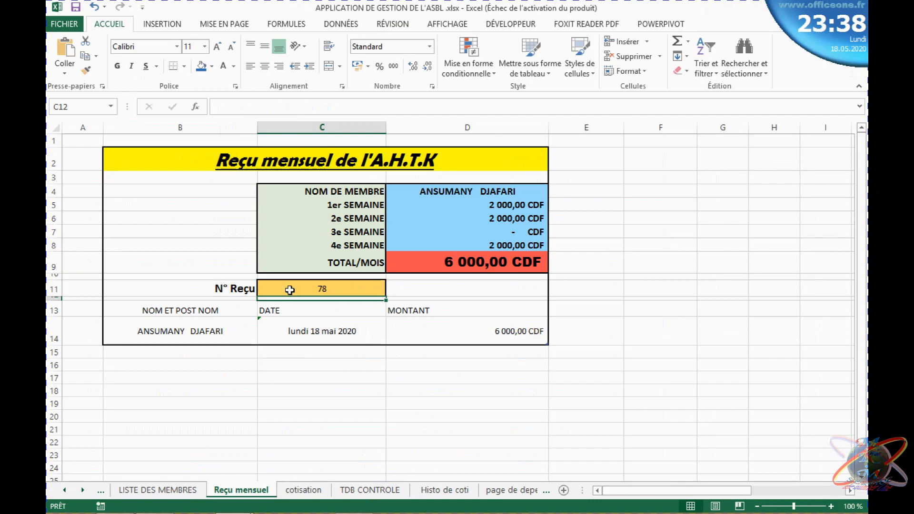
Review the arguments of the NB function used in the N° Reçu cell C11
click(290, 290)
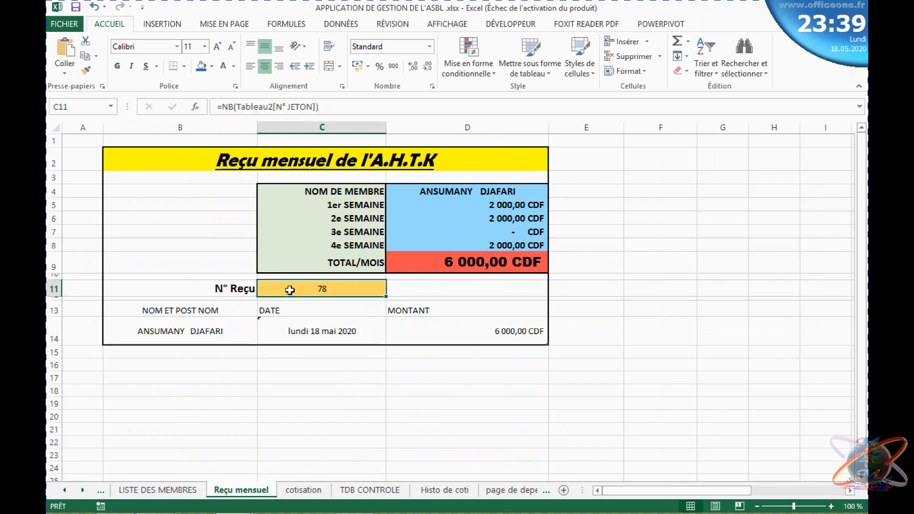
click(195, 108)
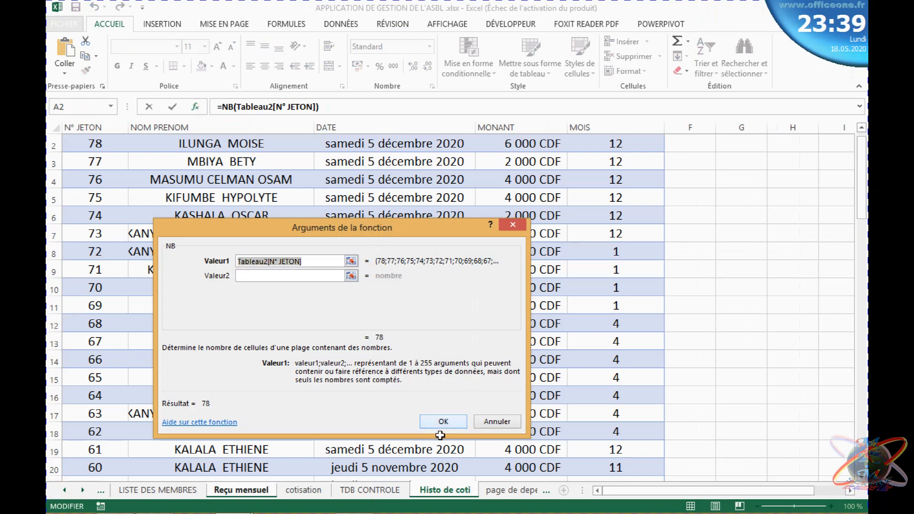
click(443, 421)
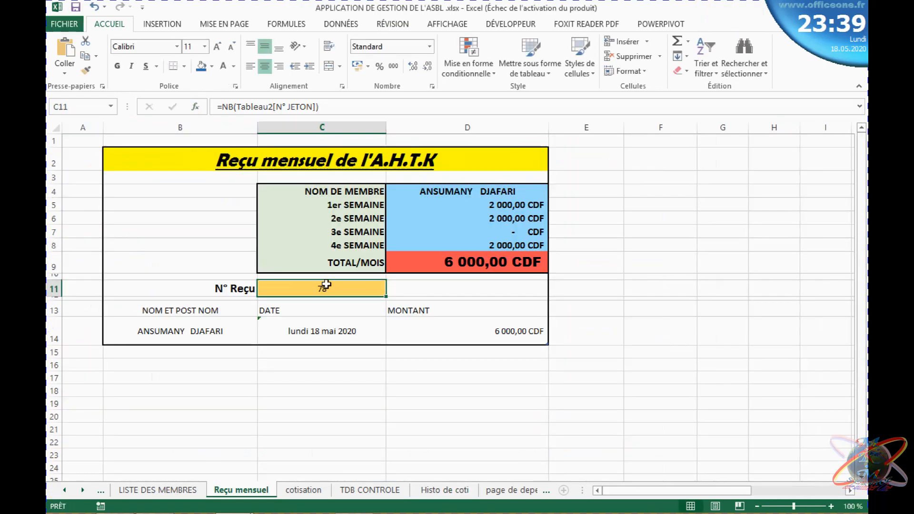
Change the N° Reçu formula in C11 back from NB to NBVAL
double_click(330, 286)
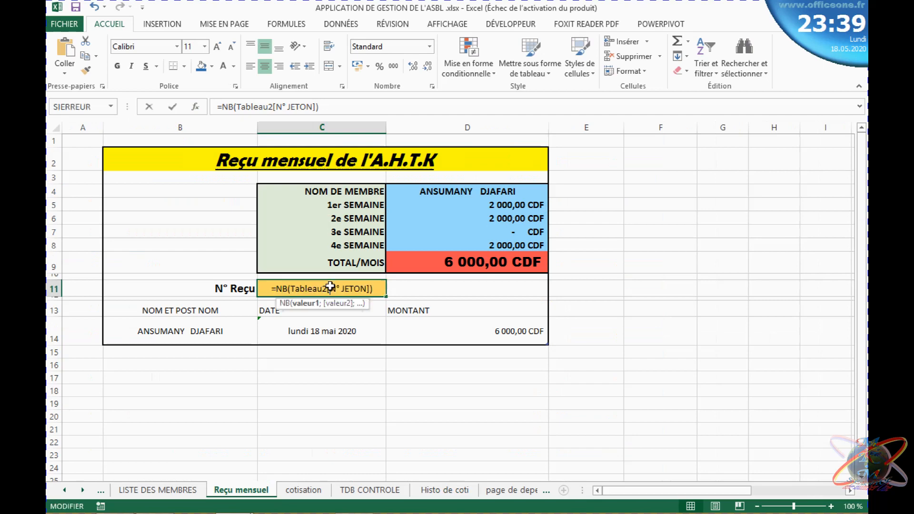
click(288, 289)
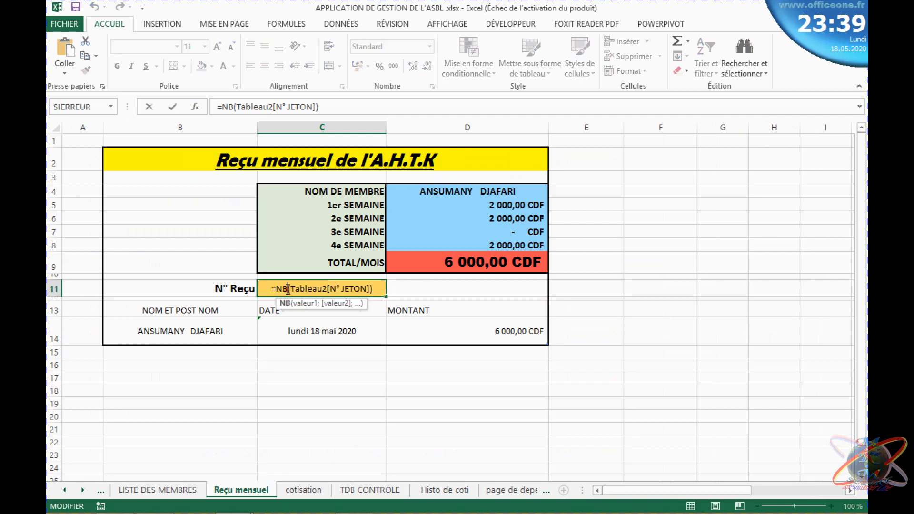
text(va)
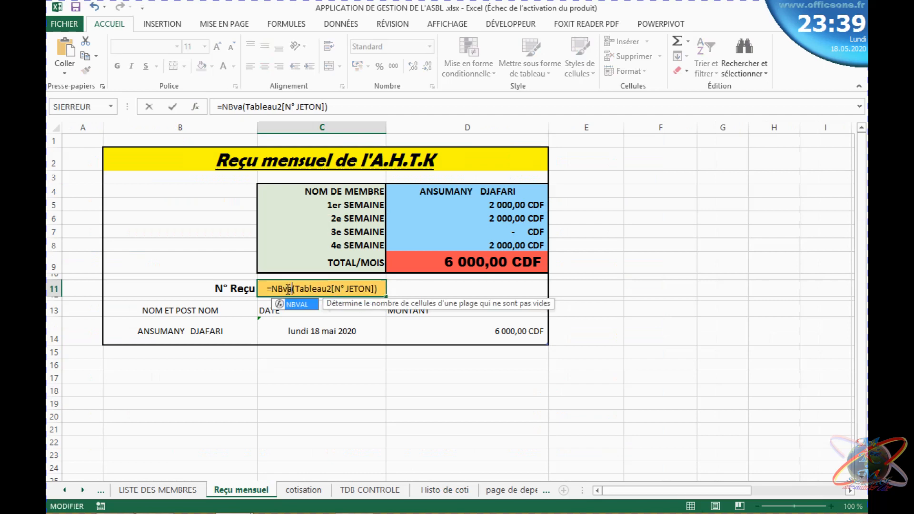
text(l)
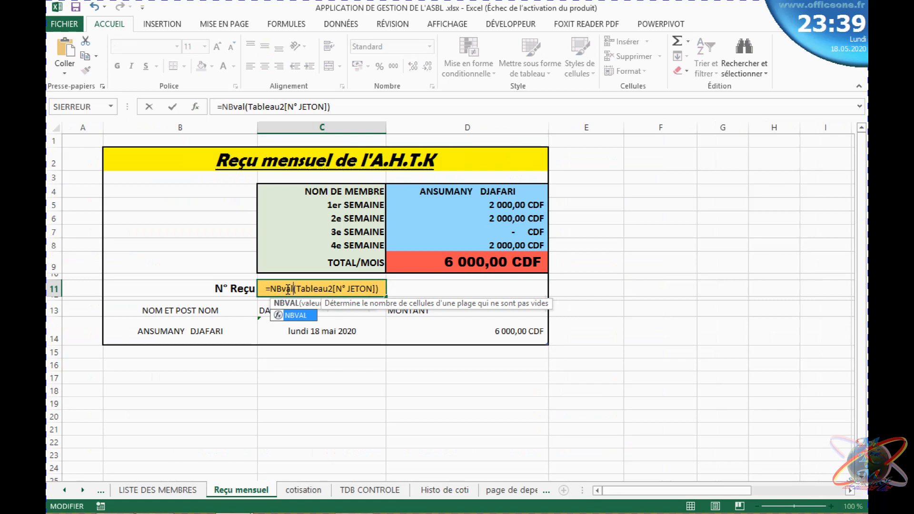
key(Return)
click(240, 366)
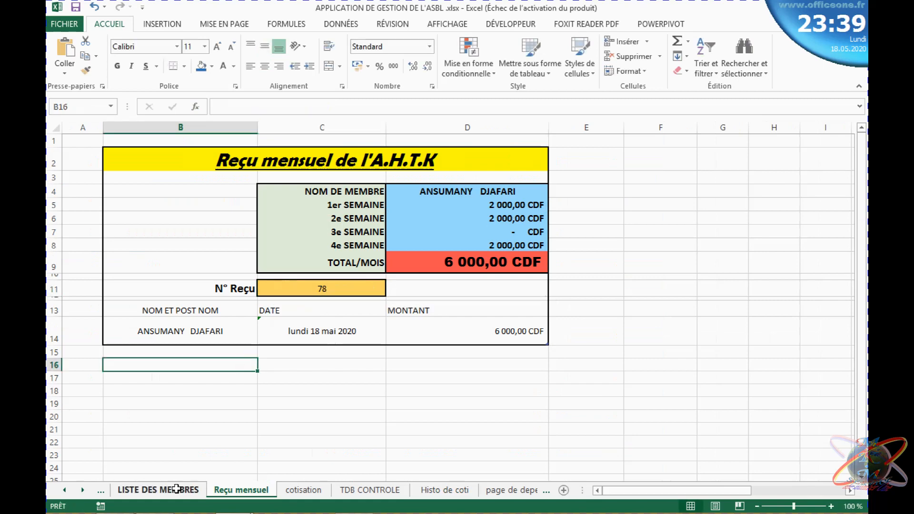
Set the N° Reçu formula in C11 to =NB(Tableau2[N° JETON])
double_click(309, 288)
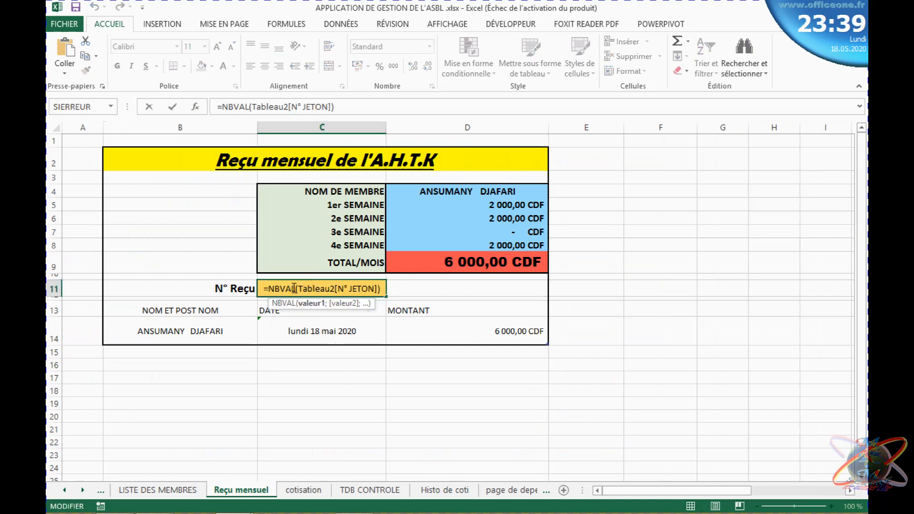
click(294, 288)
key(BackSpace)
key(BackSpace)
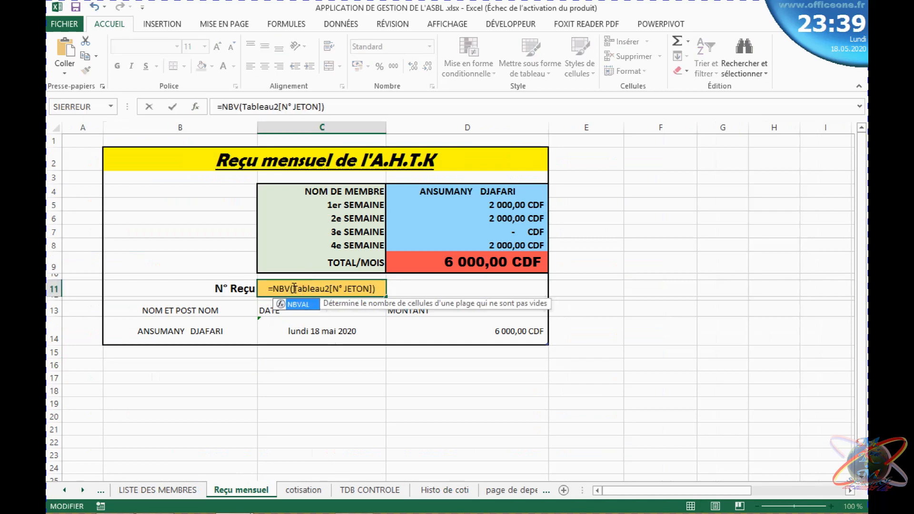
key(BackSpace)
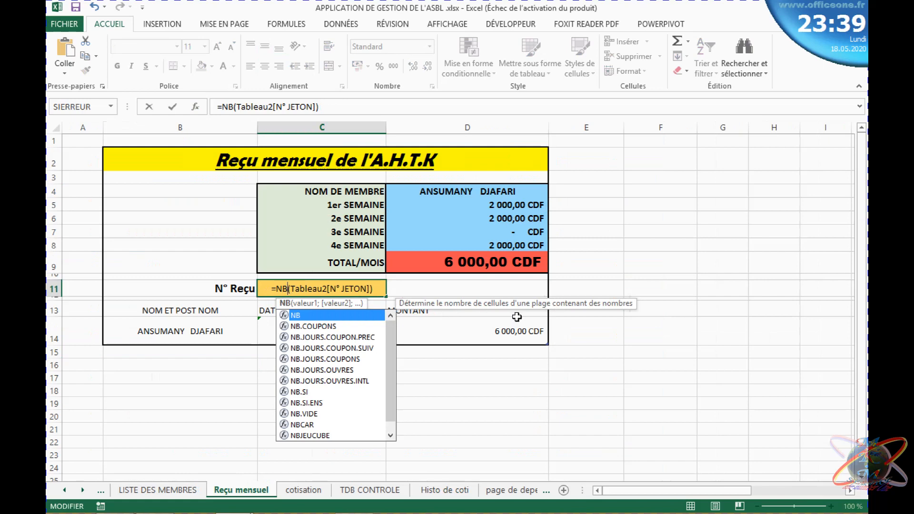
click(606, 312)
right_click(607, 313)
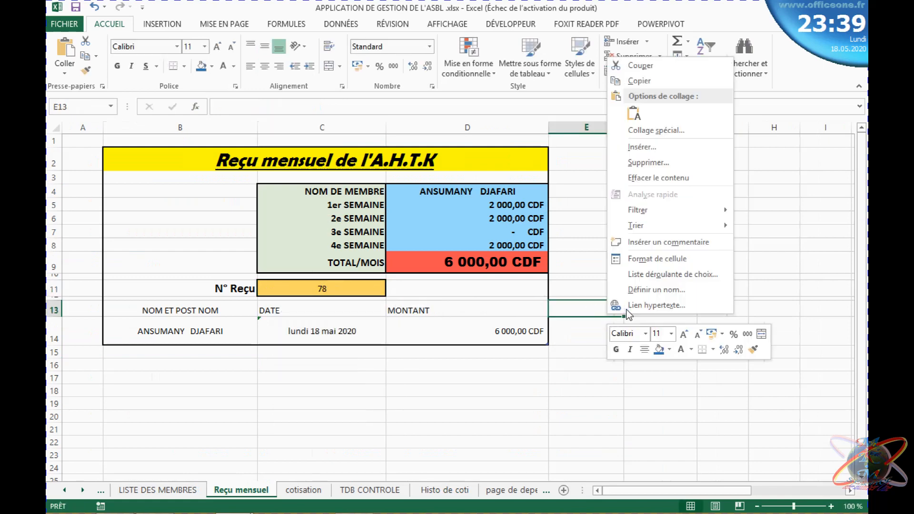
Change the N° Reçu formula in C11 to =NBVAL(Tableau2[N° JETON])
click(351, 291)
click(350, 289)
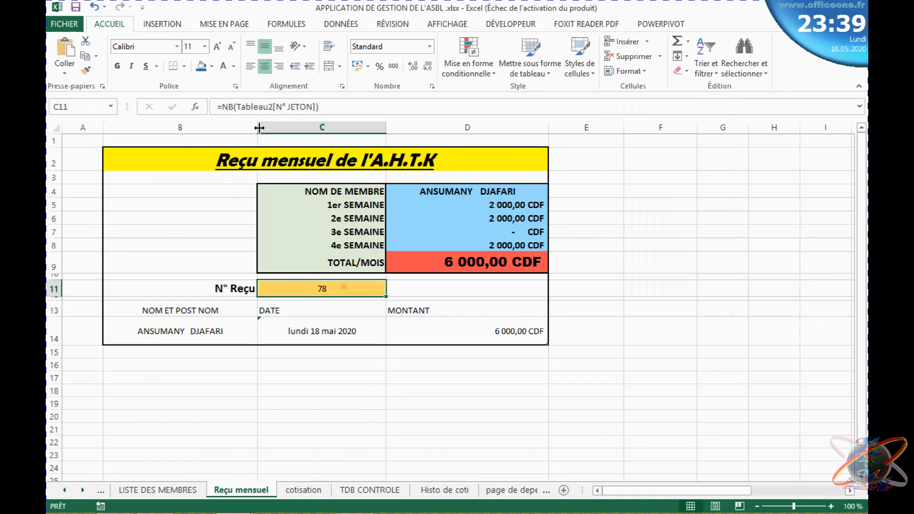
click(234, 106)
text(val)
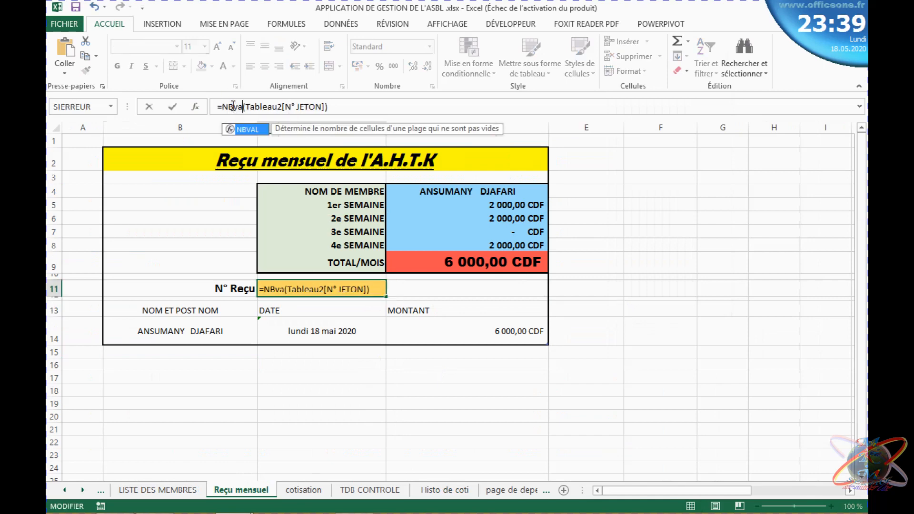
key(Return)
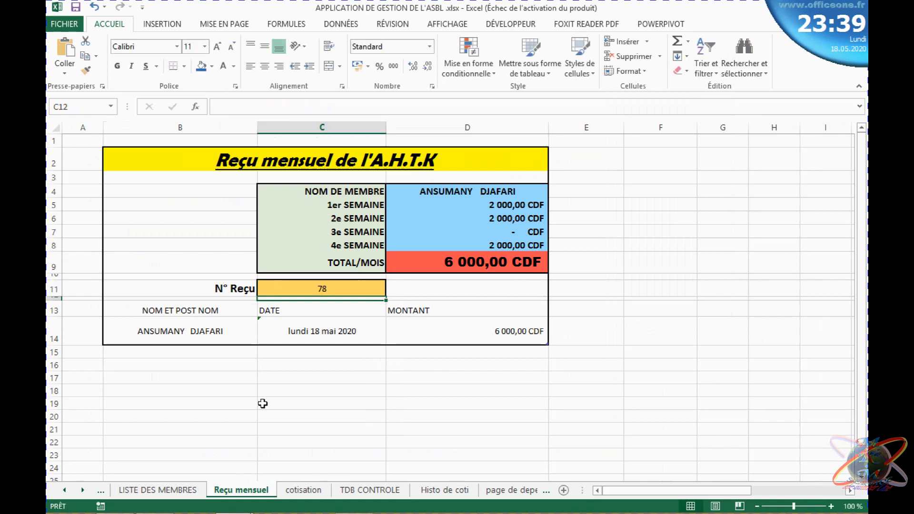
Replace the NBVAL argument in C11 with the whole N° JETON column of Histo de coti, header included: Tableau2[[#Tout];[N° JETON]]
click(276, 288)
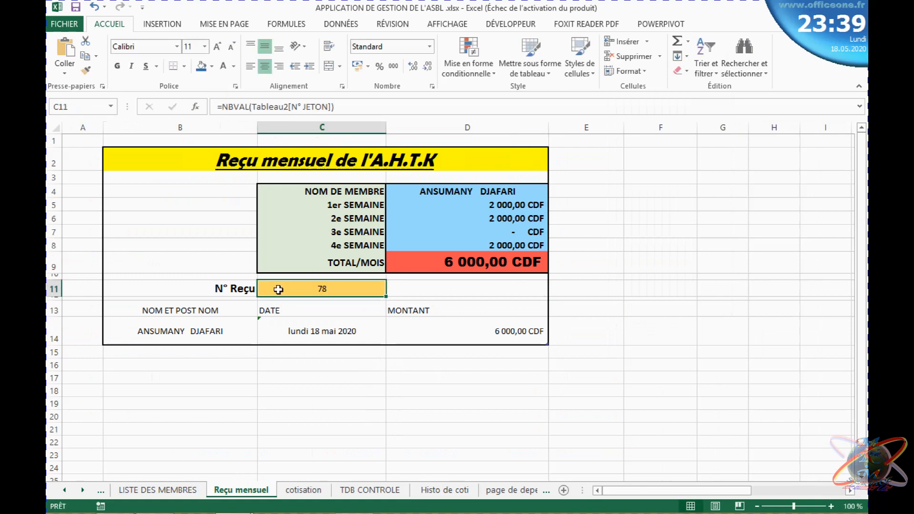
click(271, 107)
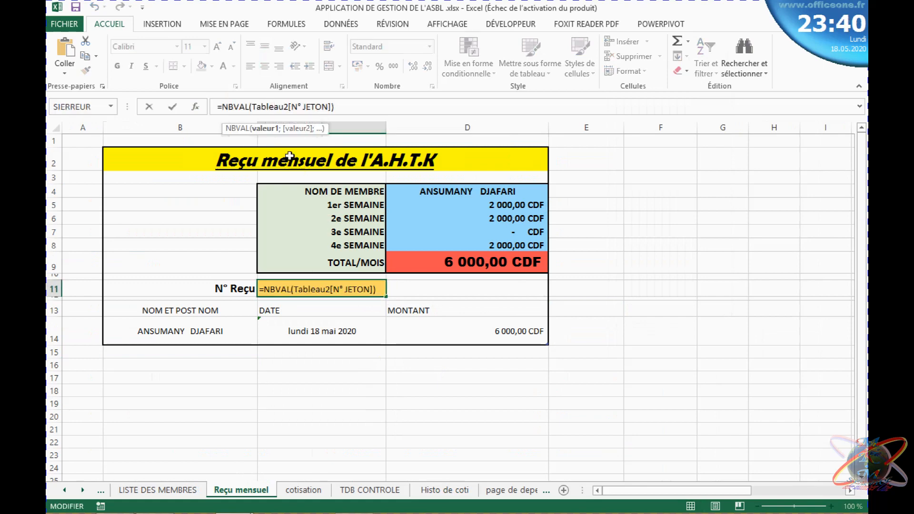
click(263, 129)
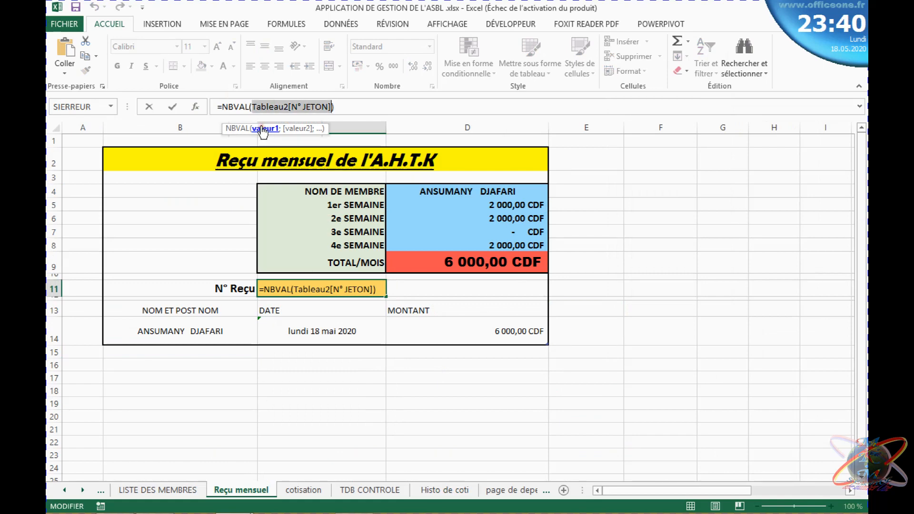
click(288, 490)
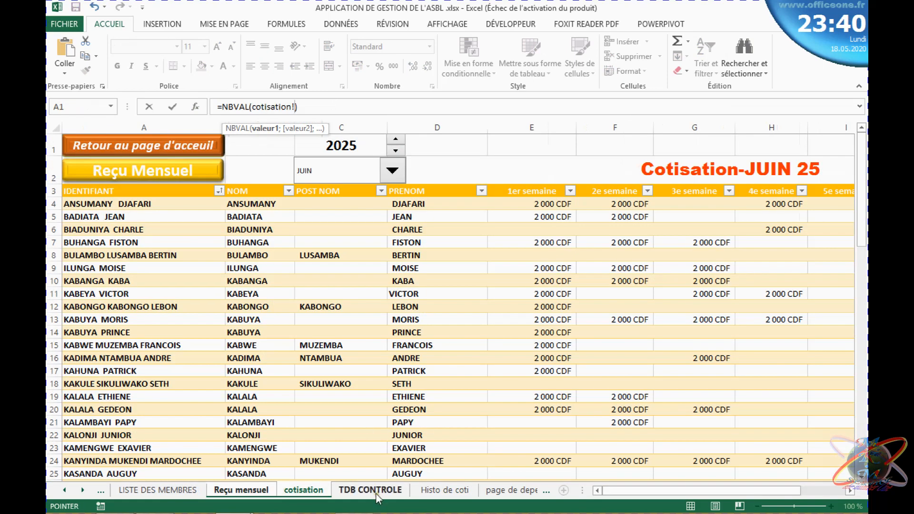
click(451, 492)
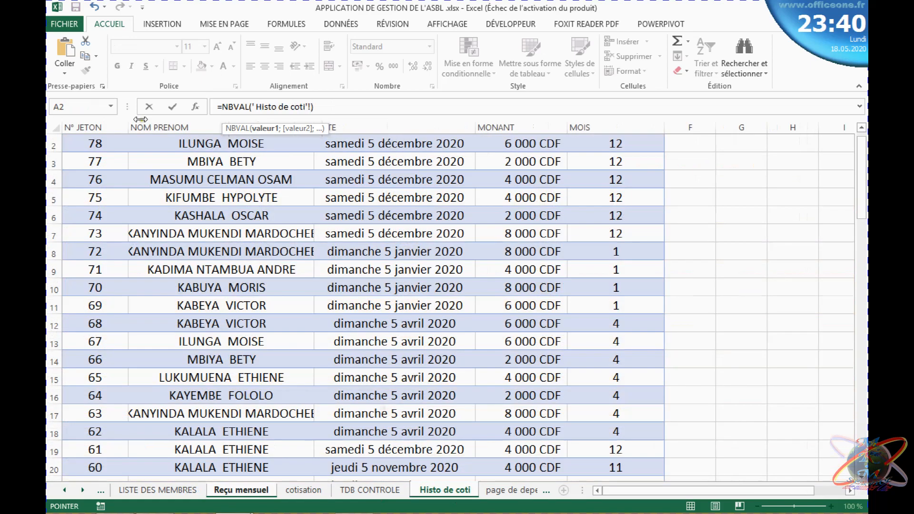
click(861, 127)
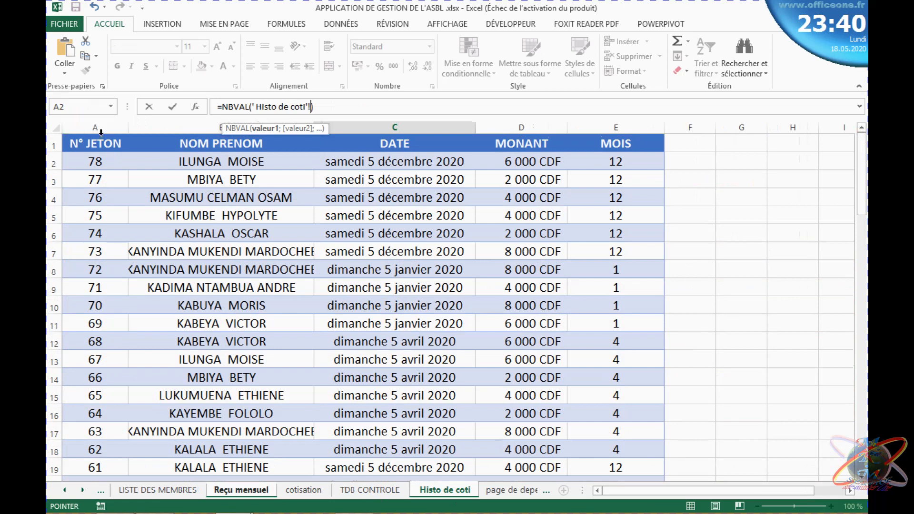
click(100, 131)
click(100, 132)
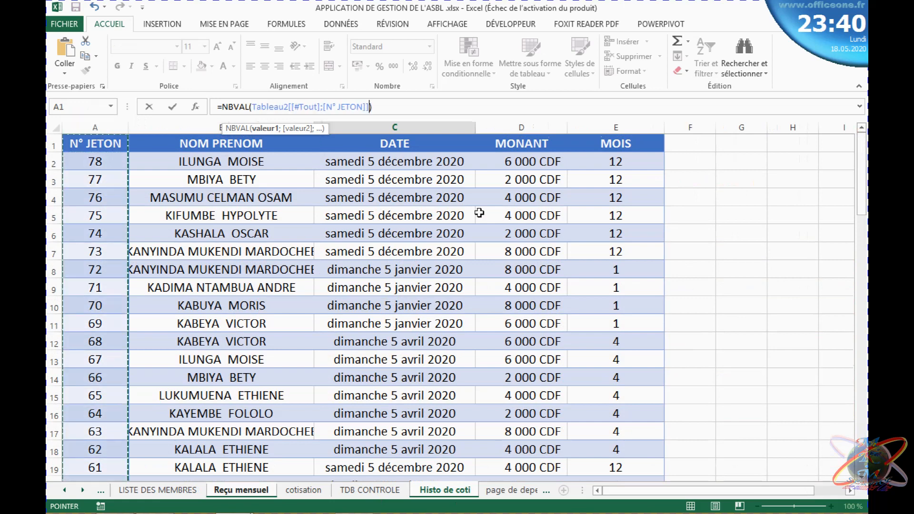
key(Return)
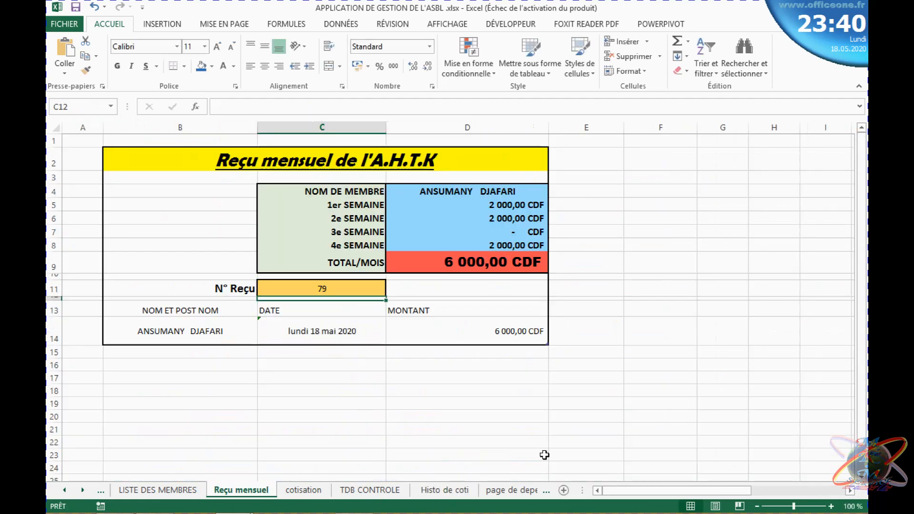
click(363, 330)
click(376, 312)
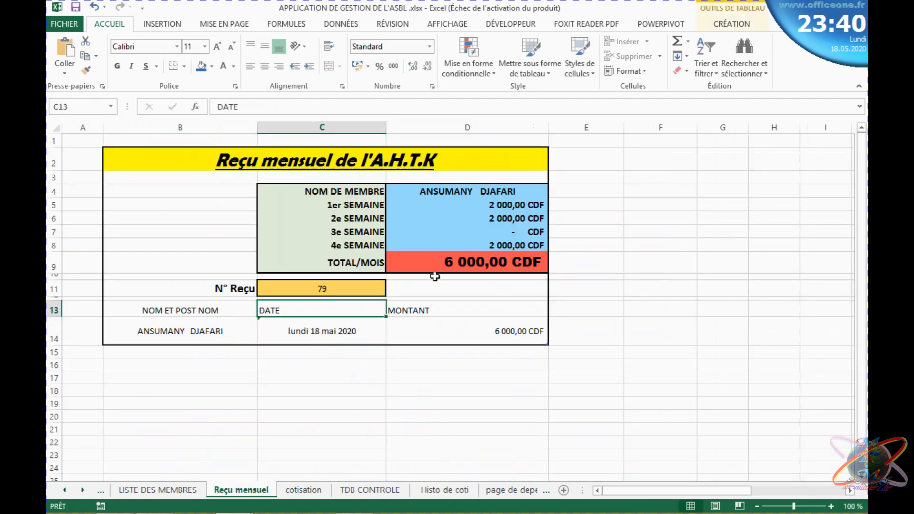
click(417, 252)
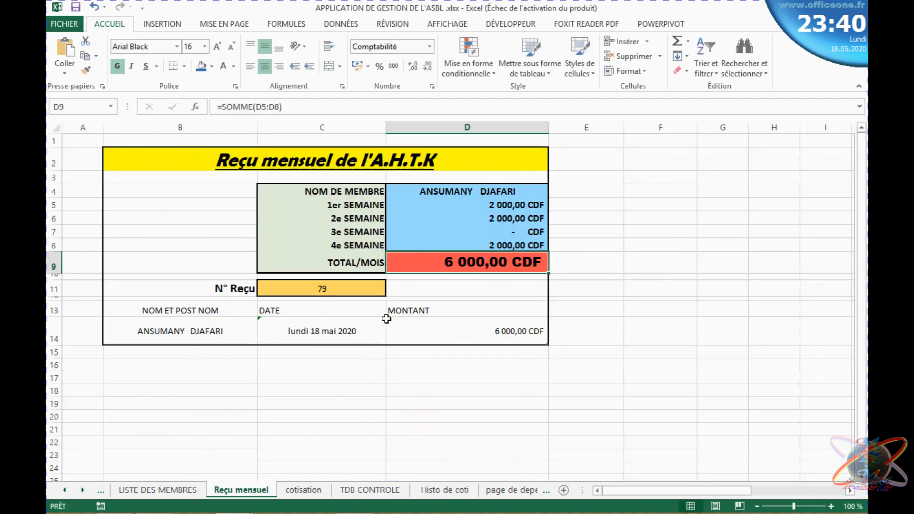
click(404, 469)
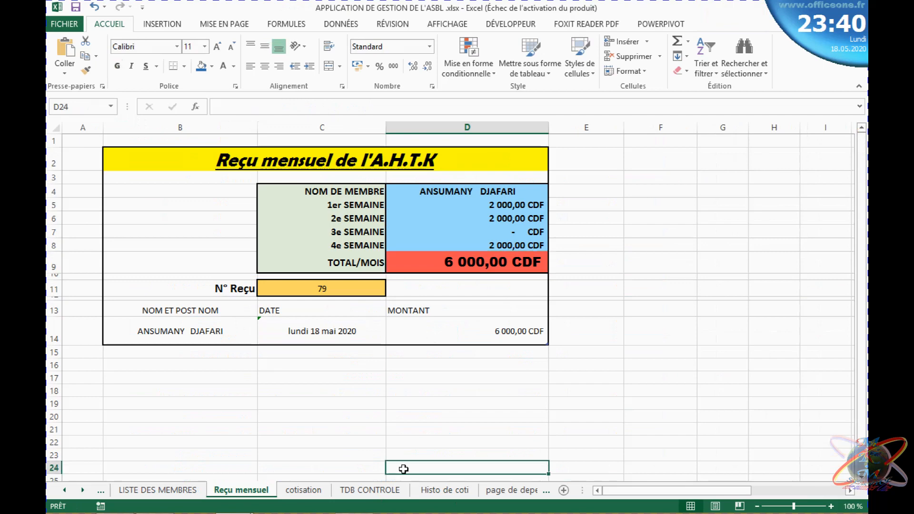
click(268, 386)
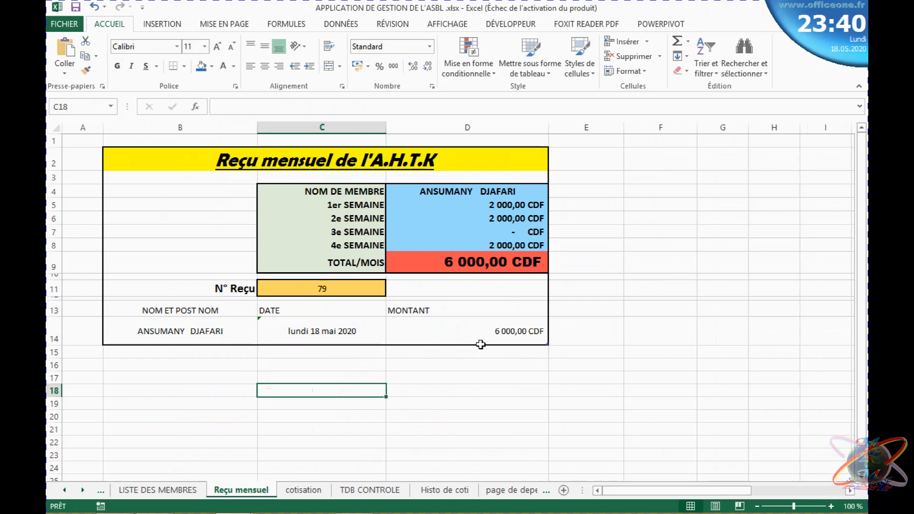
click(669, 287)
click(669, 178)
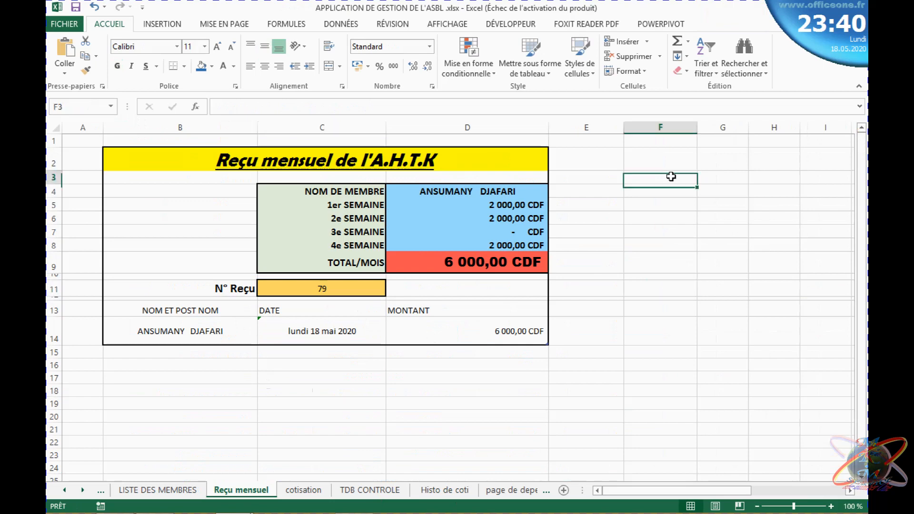
click(605, 174)
click(618, 274)
click(618, 354)
click(571, 403)
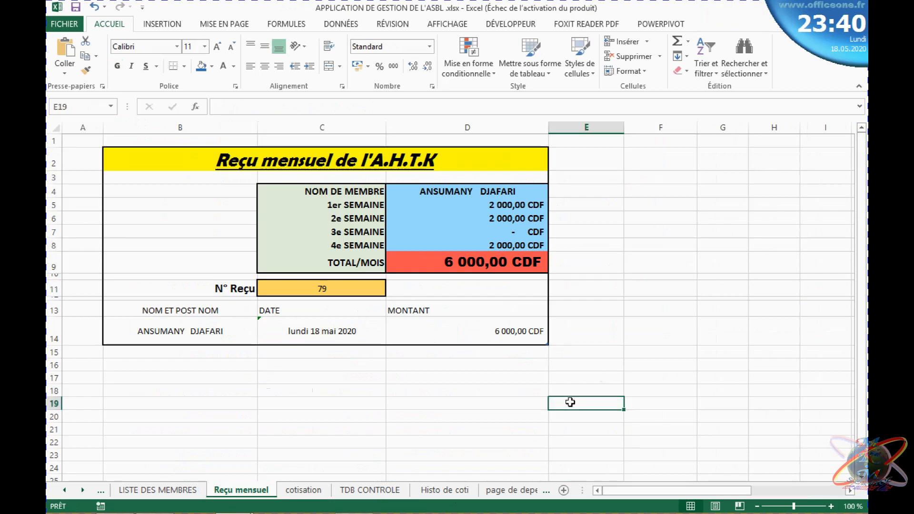
click(600, 284)
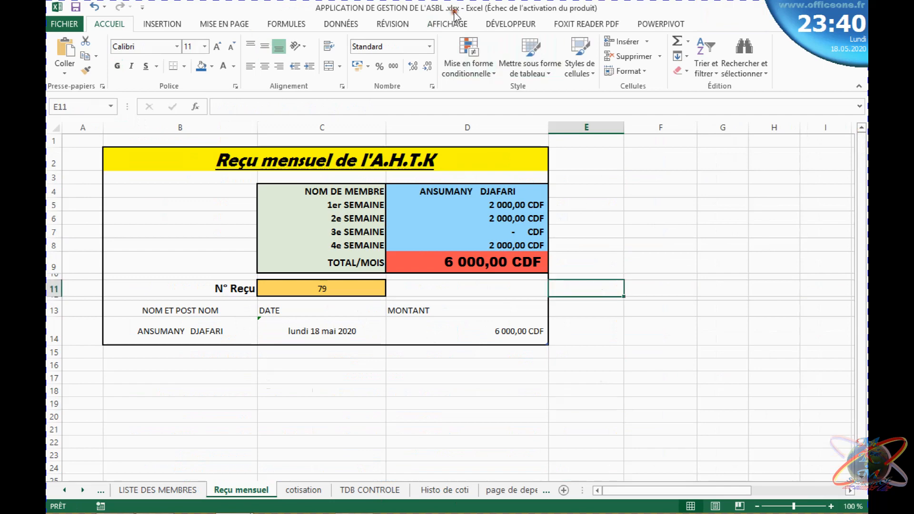
Hide the gridlines on the Reçu mensuel sheet
click(452, 24)
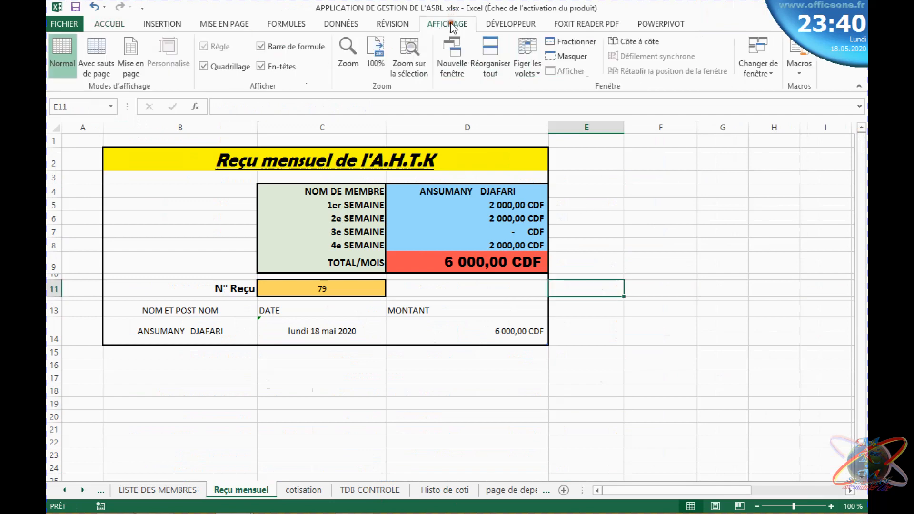
click(201, 68)
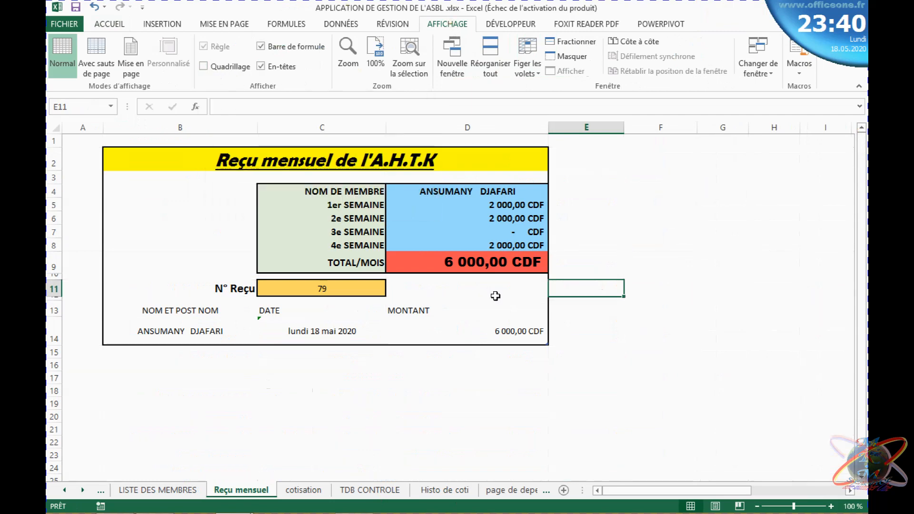
click(415, 401)
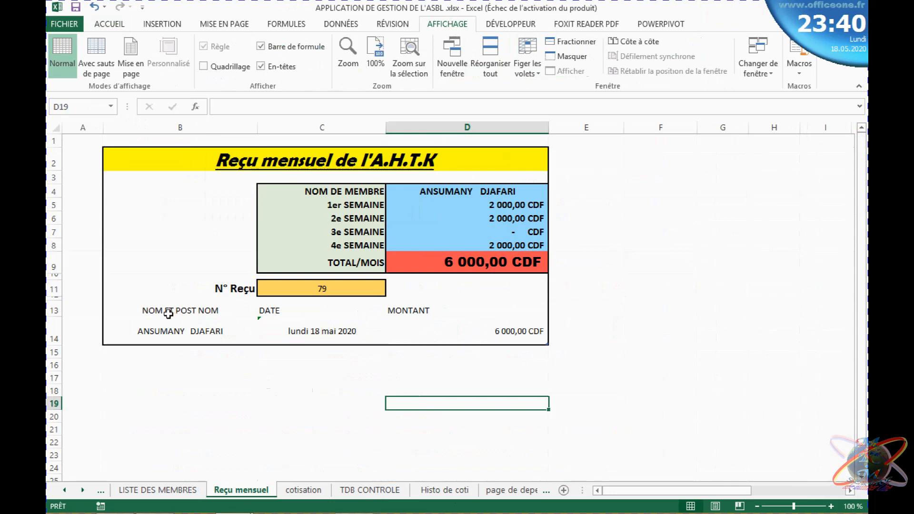
Fill the header row B13:D13 of the receipt table with the standard orange colour
drag(129, 312, 512, 310)
click(102, 25)
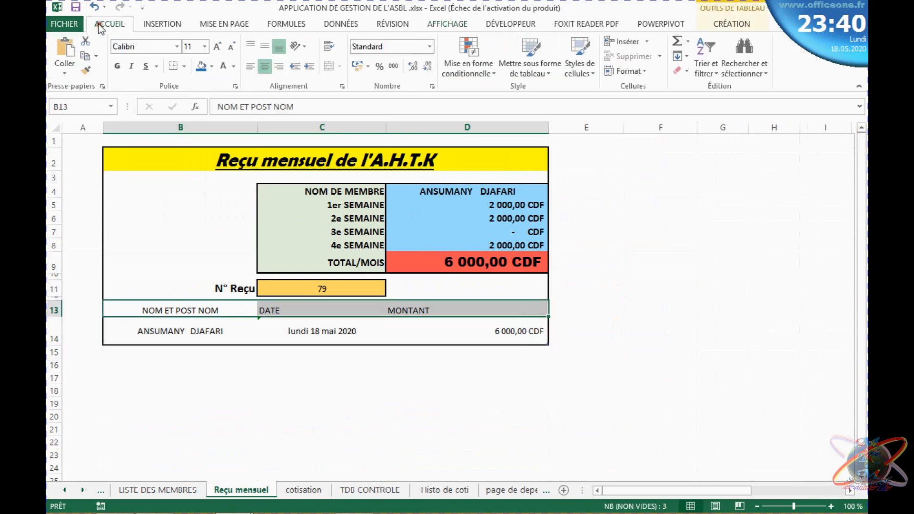
click(212, 67)
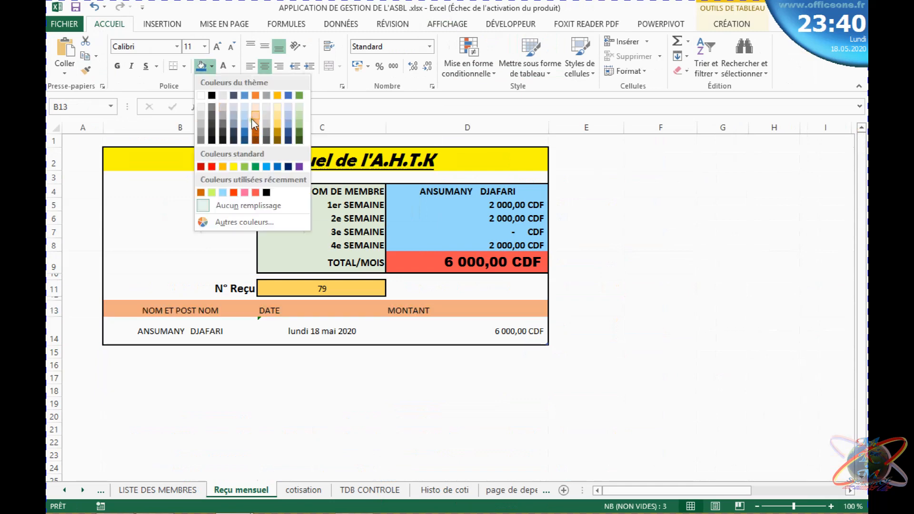
click(223, 167)
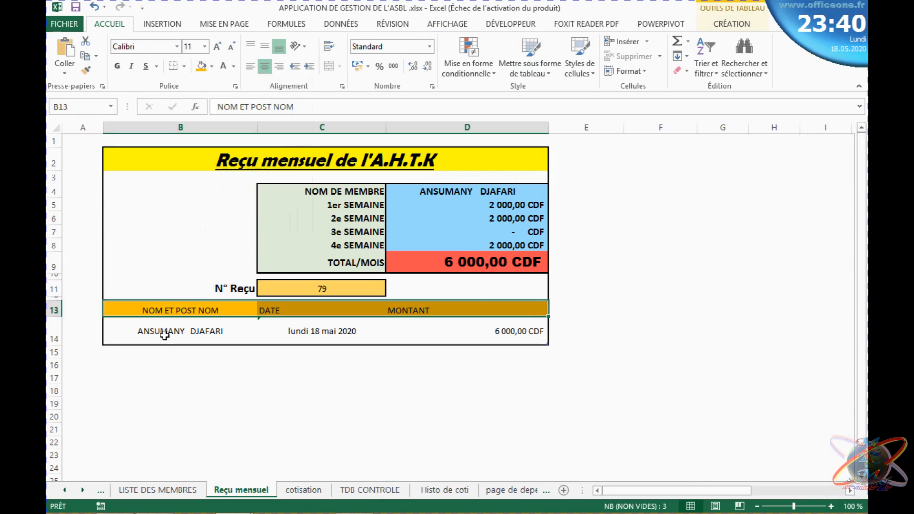
Fill the receipt data row B14:D14 with the lightest orange theme colour
drag(166, 336, 434, 320)
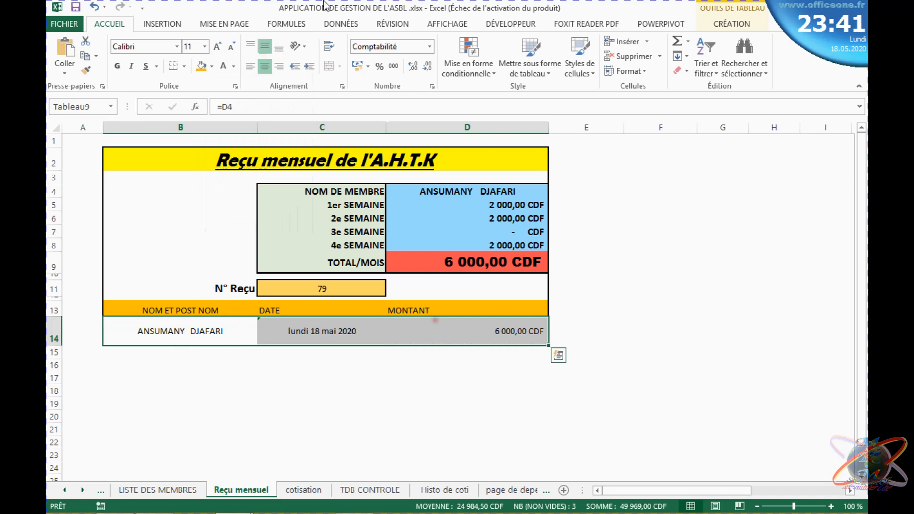
click(212, 67)
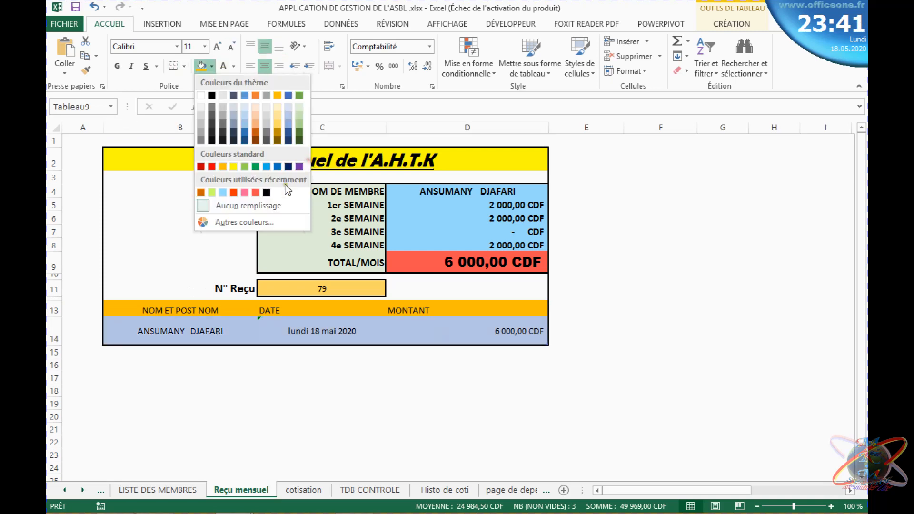
click(254, 109)
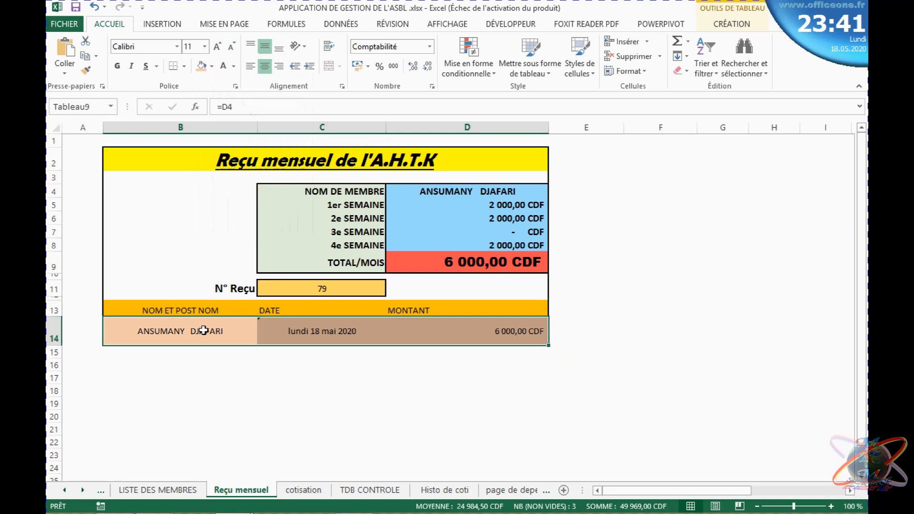
Toggle horizontal centring on the receipt data row B14:D14
drag(203, 330, 470, 329)
click(265, 66)
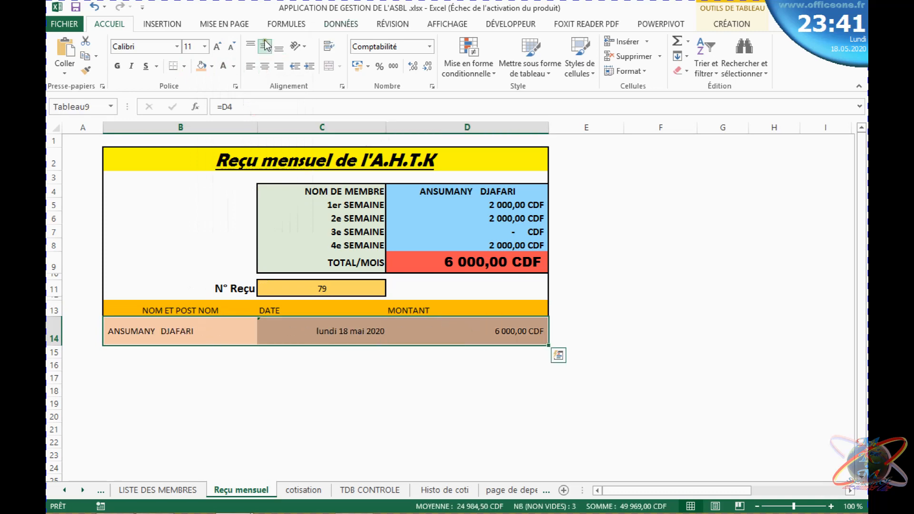
Centre the receipt row B14:D14 horizontally and vertically, make it bold and set its font size to 12
click(265, 46)
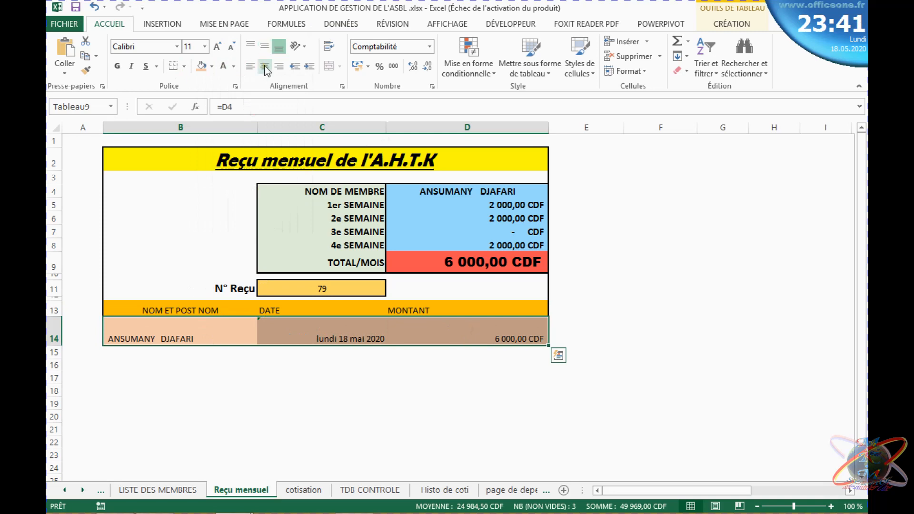
click(264, 66)
click(265, 47)
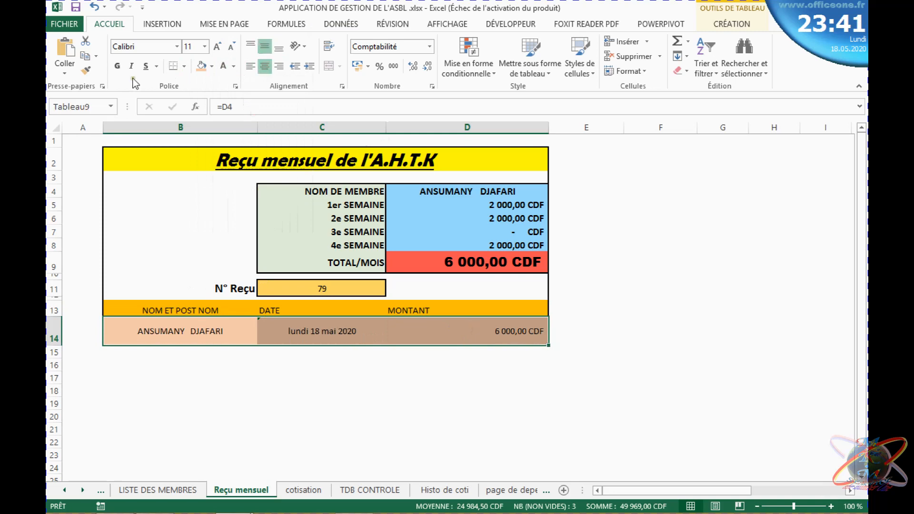
click(117, 70)
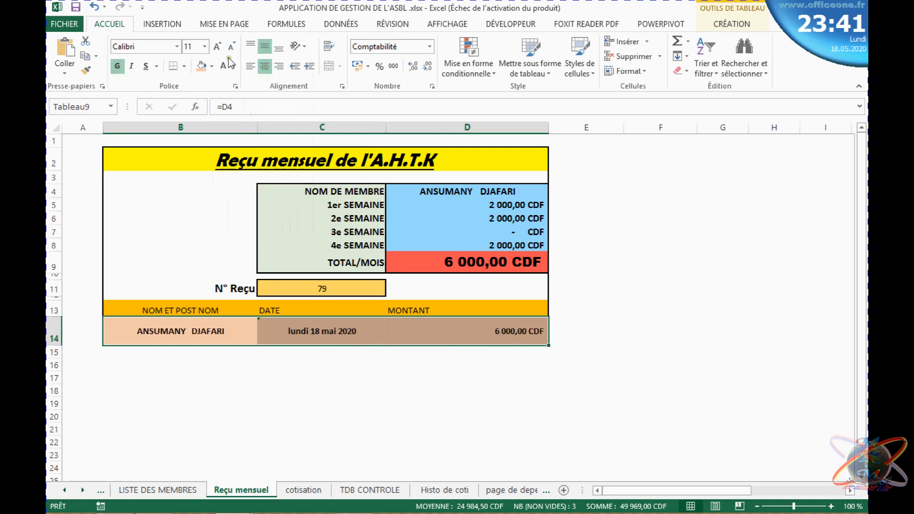
click(216, 47)
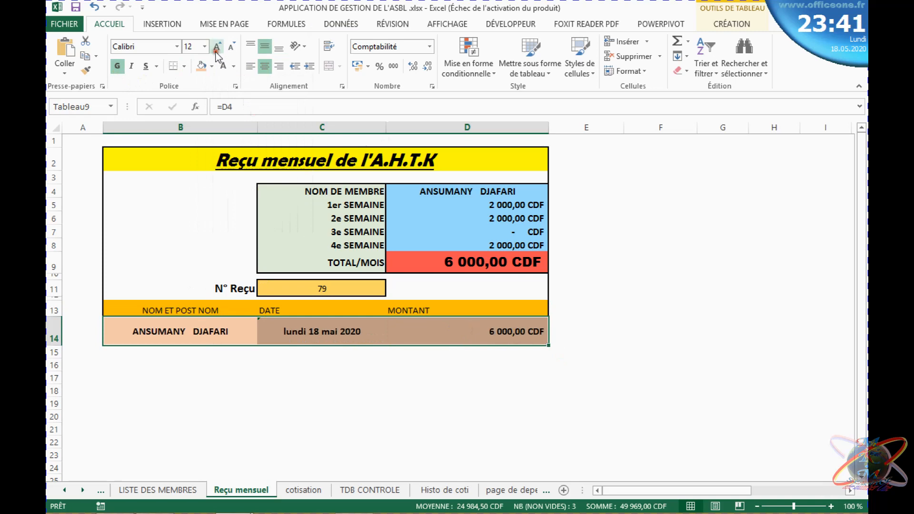
click(353, 380)
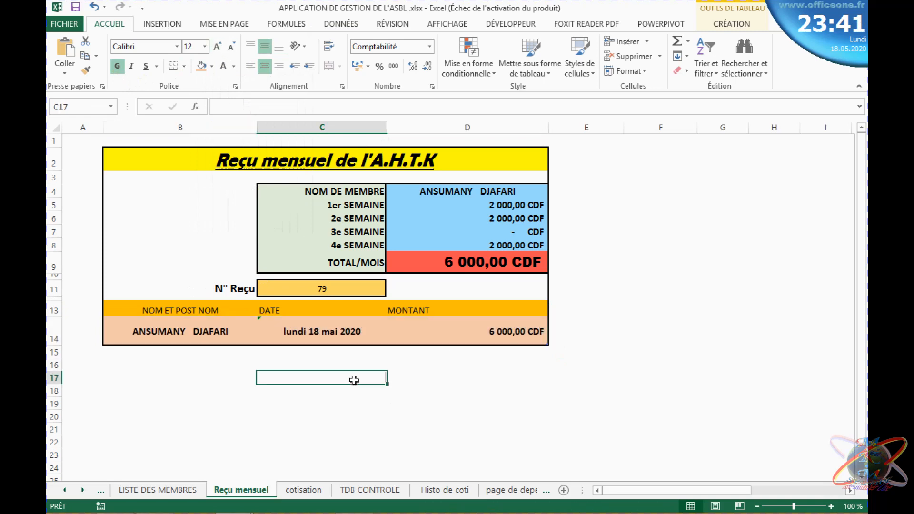
click(551, 415)
click(505, 329)
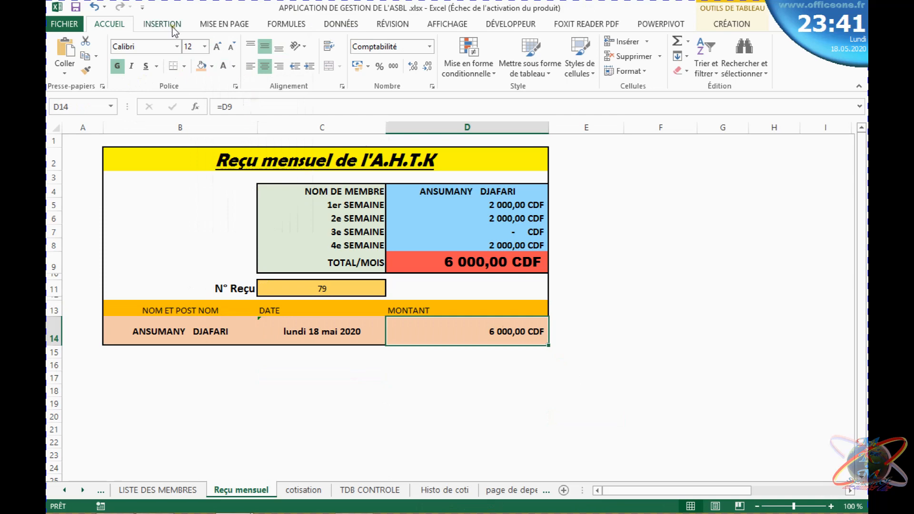
click(402, 414)
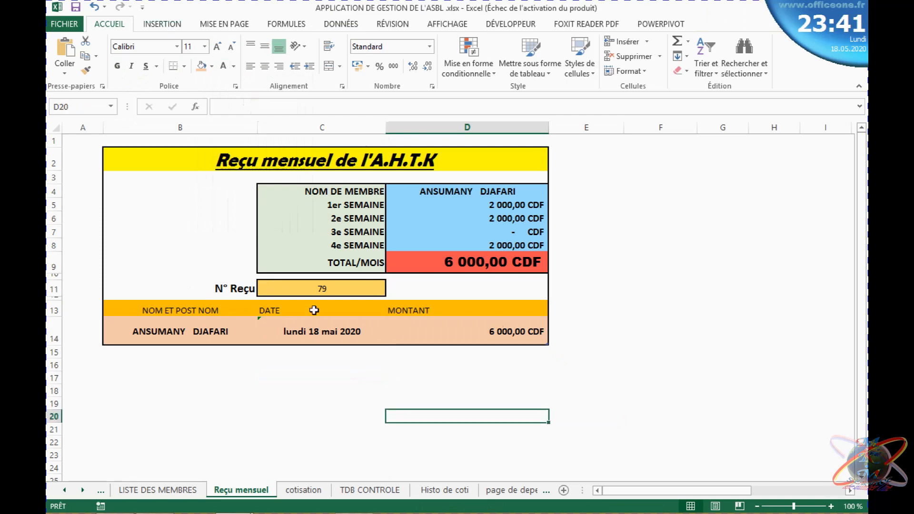
Set the receipt table's header row B13:D13 to font size 12 and bold
drag(210, 312, 466, 310)
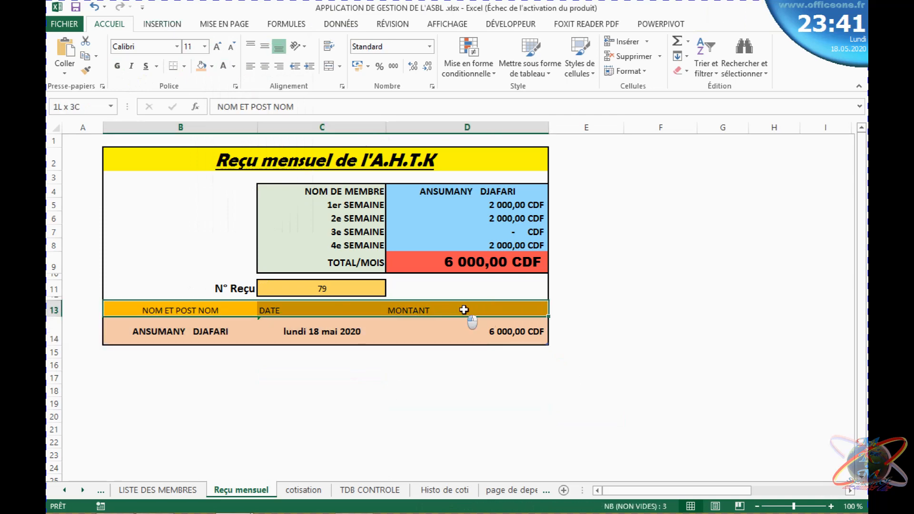
click(217, 47)
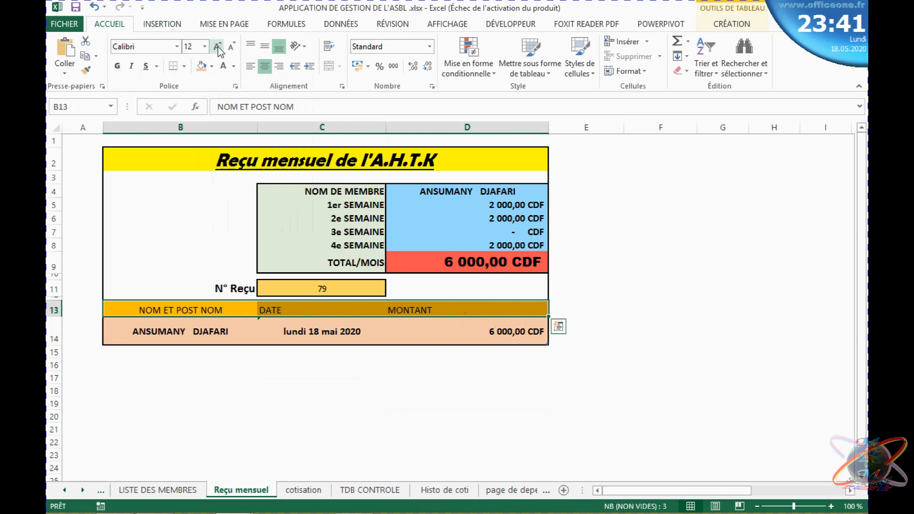
click(117, 66)
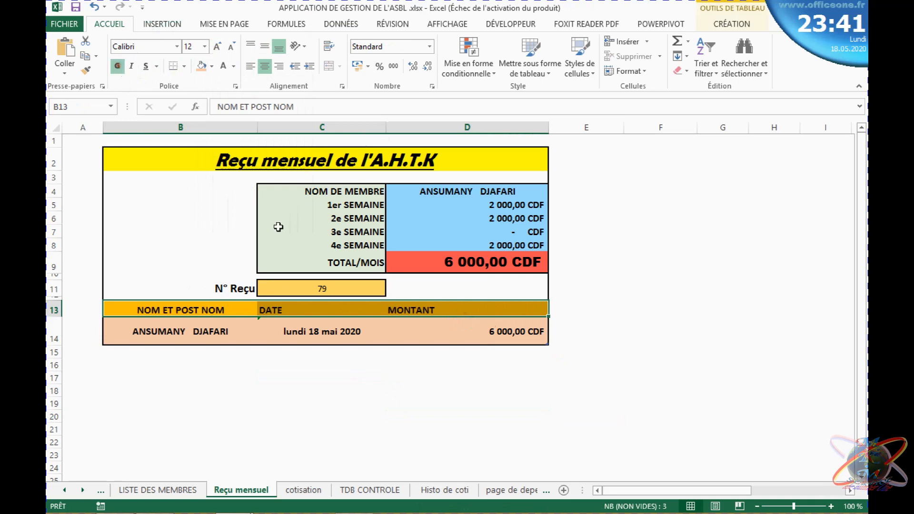
click(308, 388)
click(410, 253)
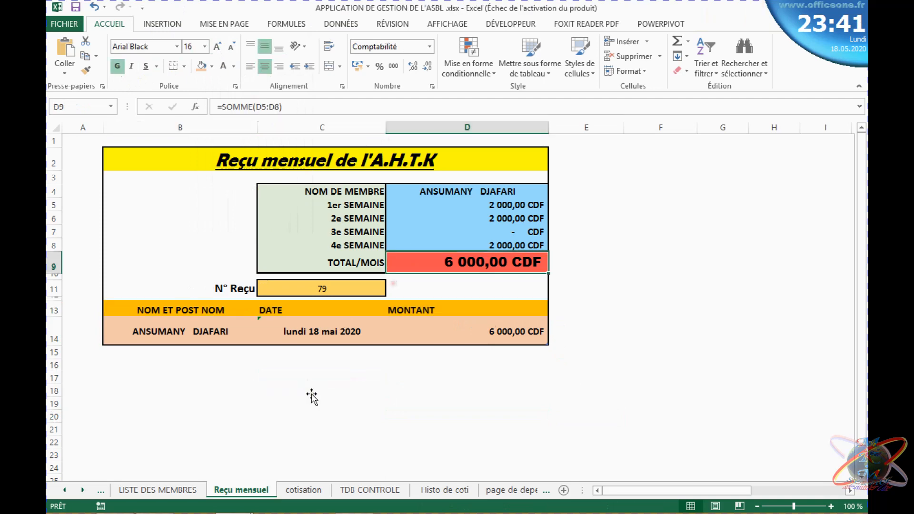
click(312, 395)
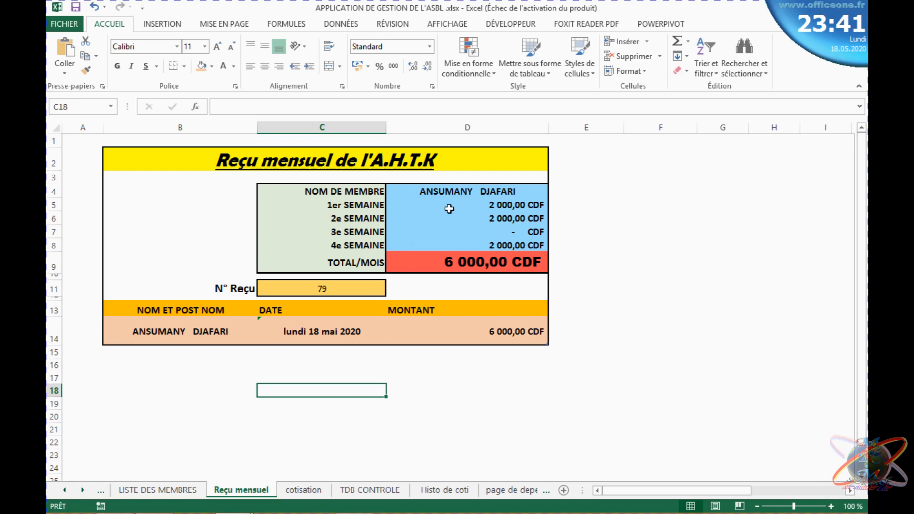
On the cotisation sheet, enter 2000 as the 3e semaine contribution of the first member in cell G4
click(514, 189)
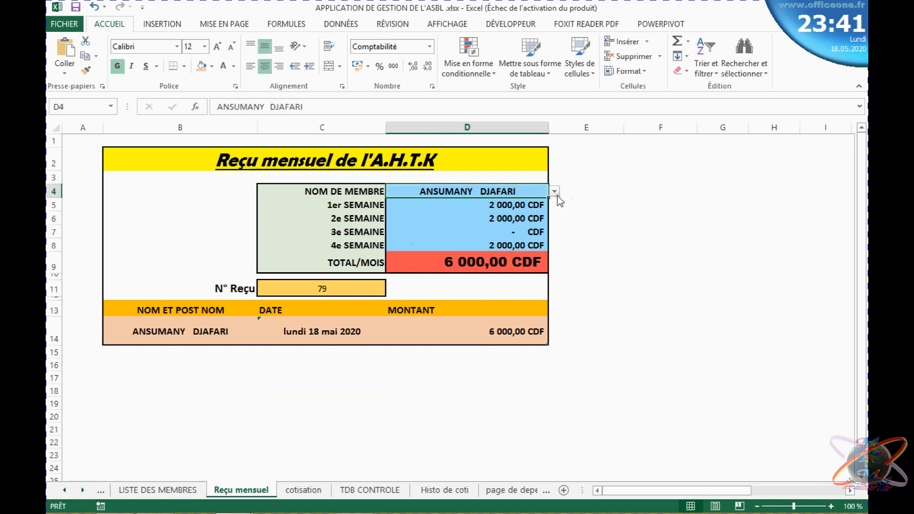
click(304, 490)
click(526, 204)
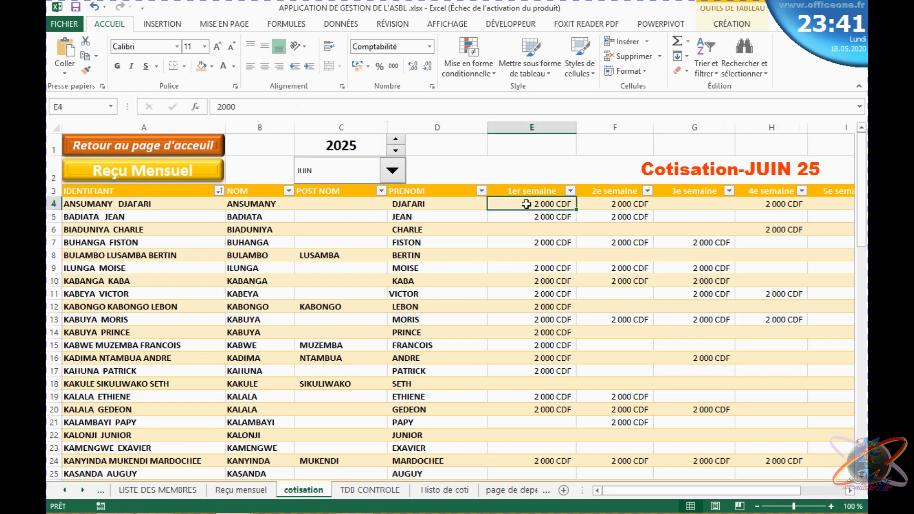
click(702, 206)
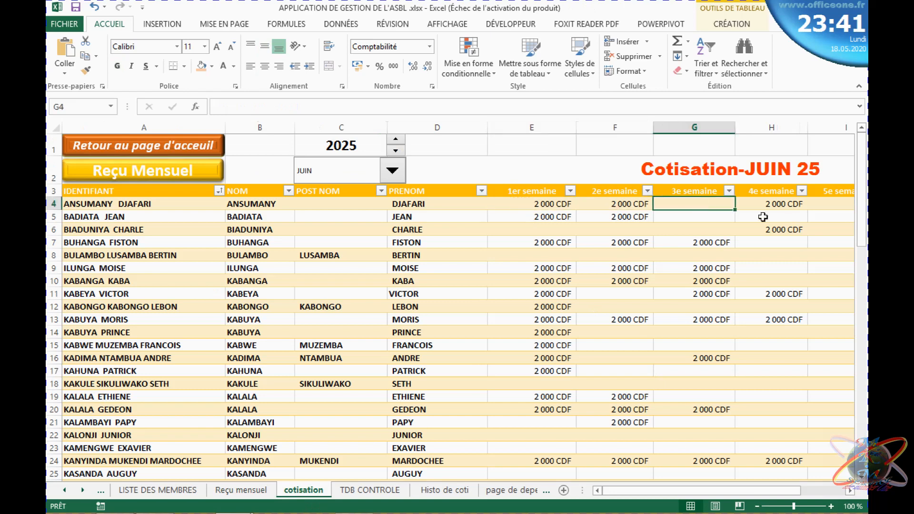
double_click(686, 205)
text(é)
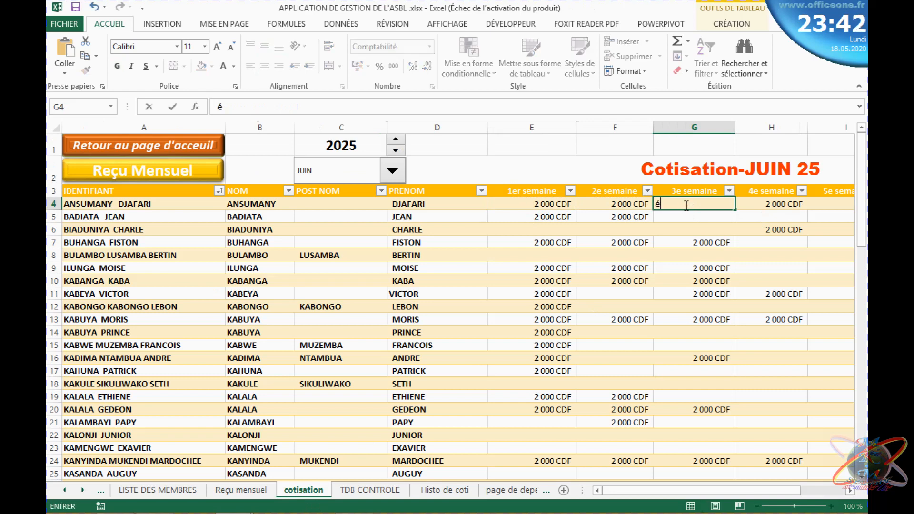
key(BackSpace)
key(BackSpace)
key(BackSpace)
text(2000)
key(Return)
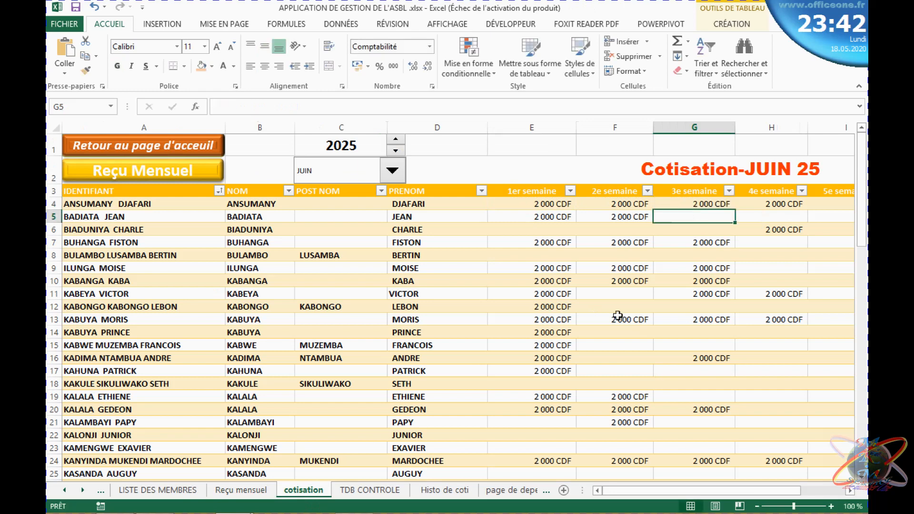
Check the member's weekly amounts and total on the Reçu mensuel sheet, and view the receipt history on Histo de coti
click(238, 491)
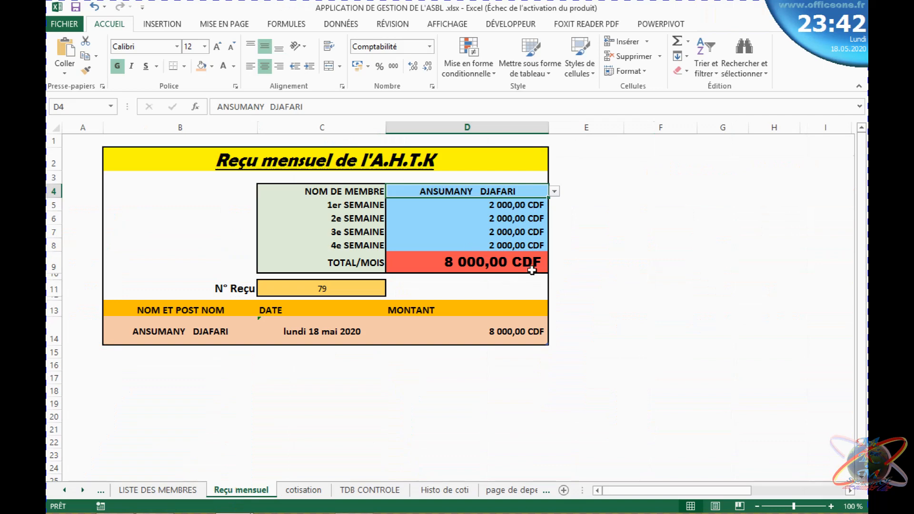
click(627, 247)
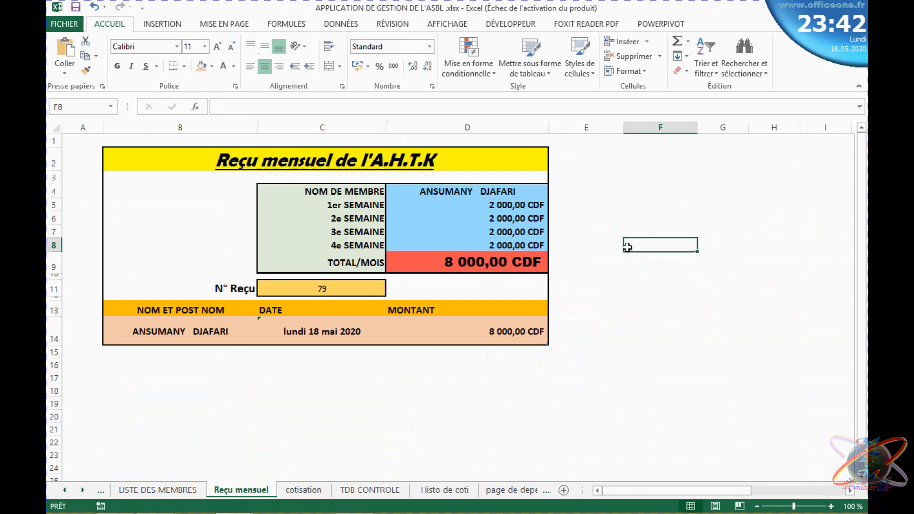
click(617, 190)
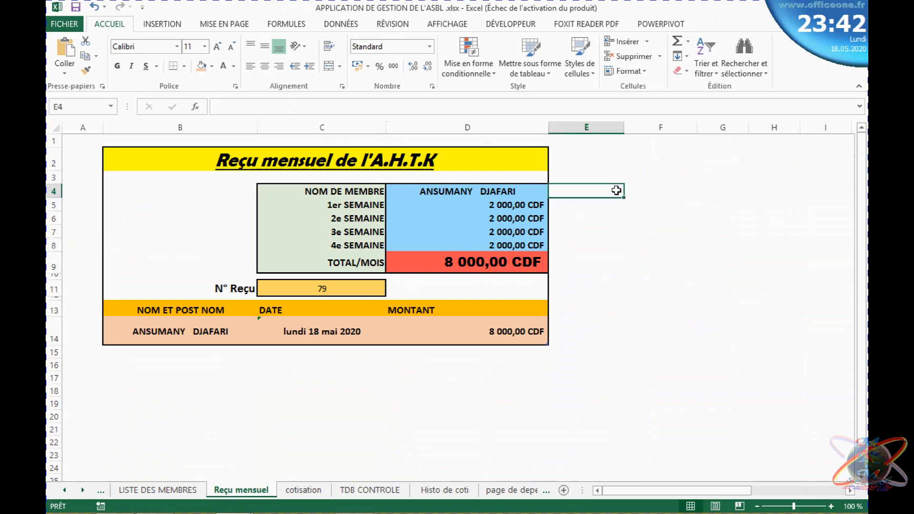
click(575, 254)
click(586, 162)
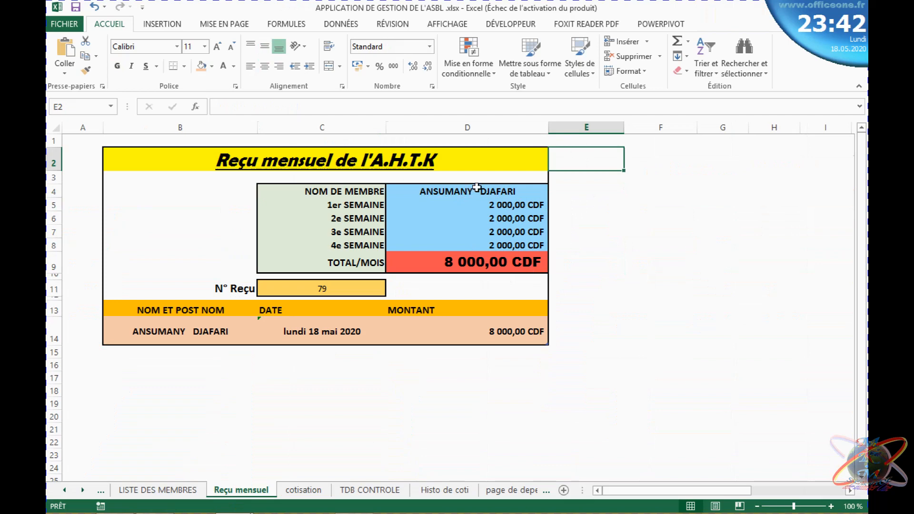
click(448, 490)
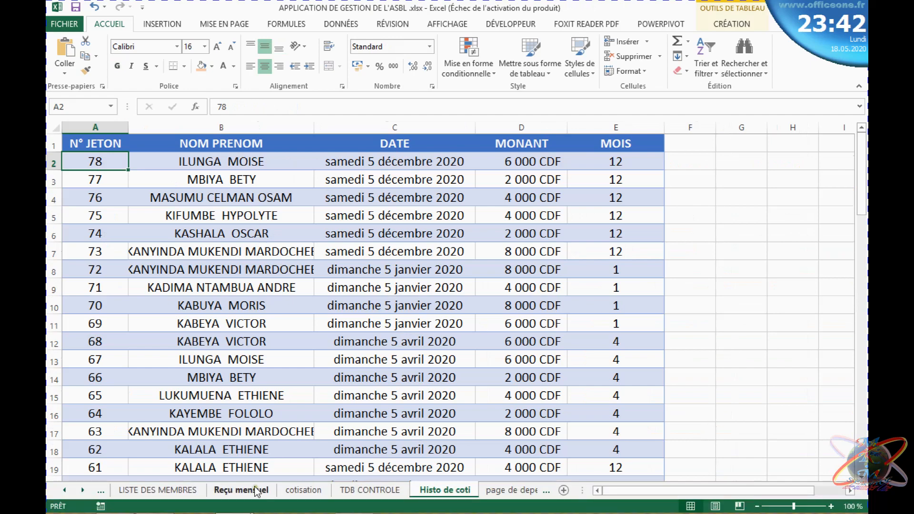
click(257, 491)
click(435, 218)
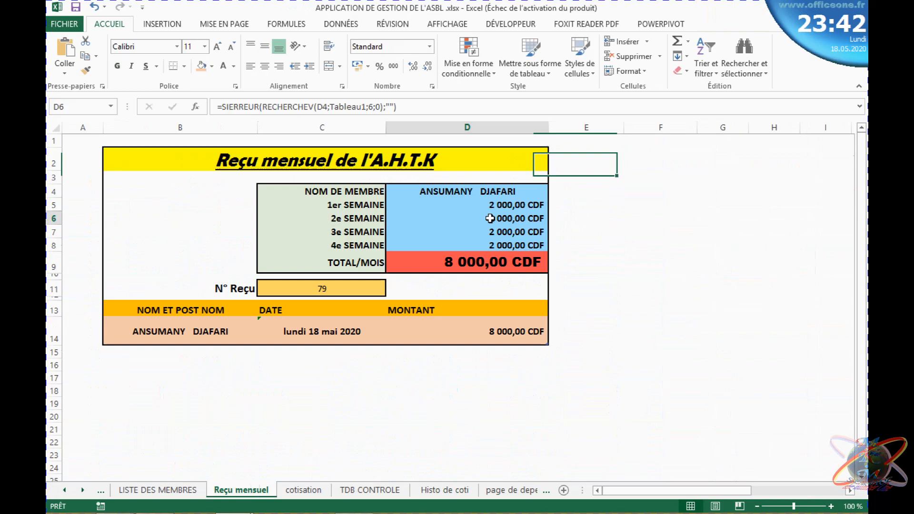
click(401, 365)
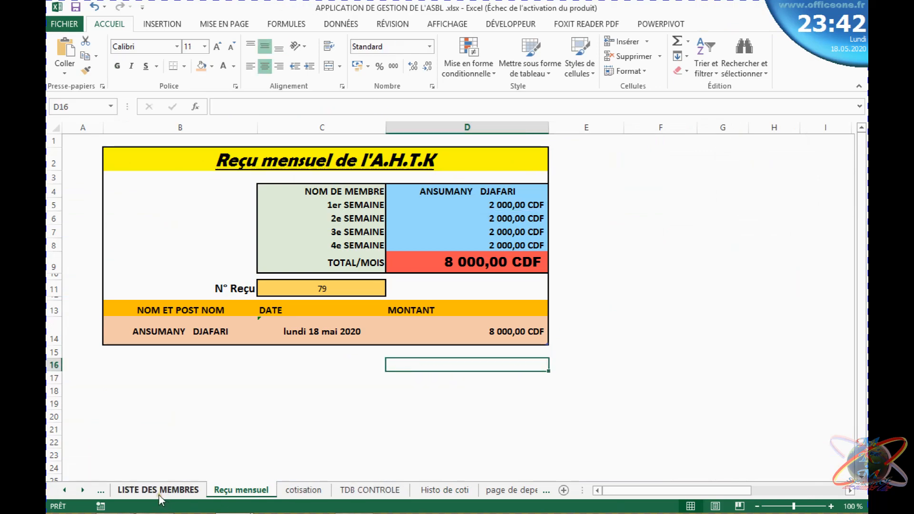
Open the INFOS sheet and review the project requirements, including the dashboard requirement in row 10
click(101, 491)
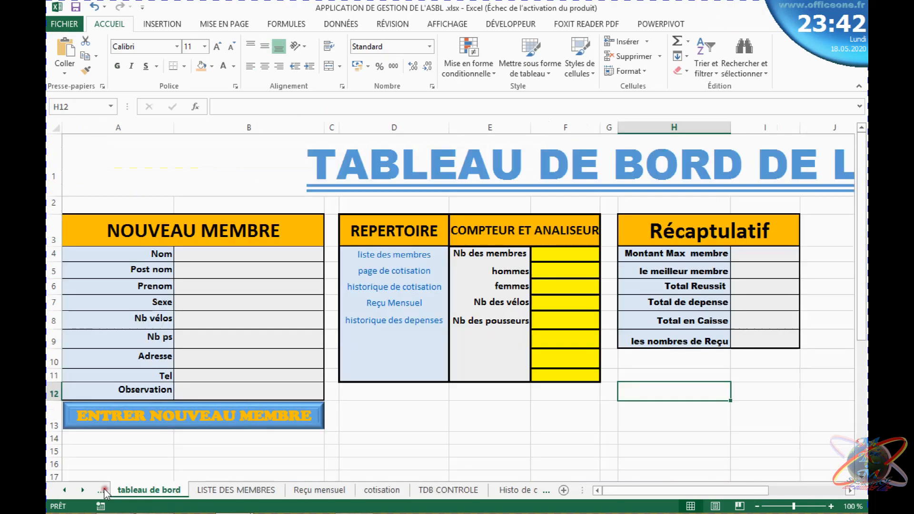
click(101, 491)
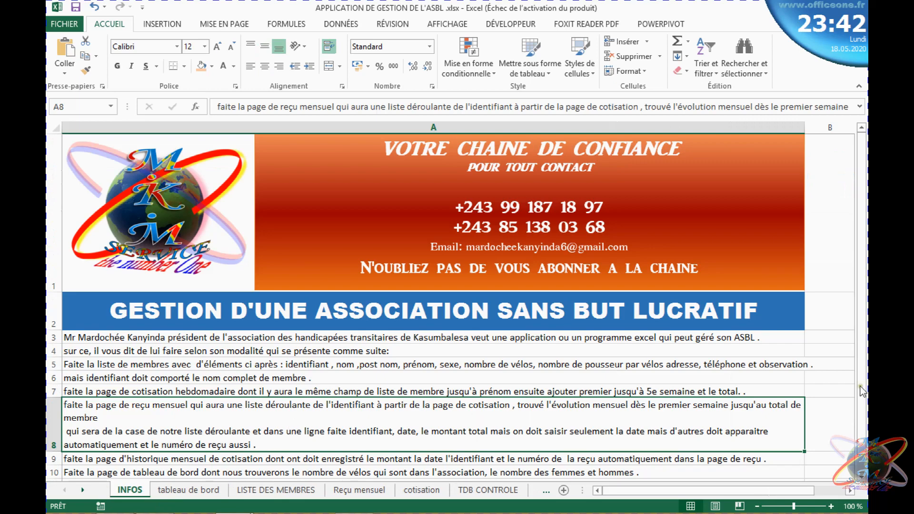
drag(863, 307, 867, 345)
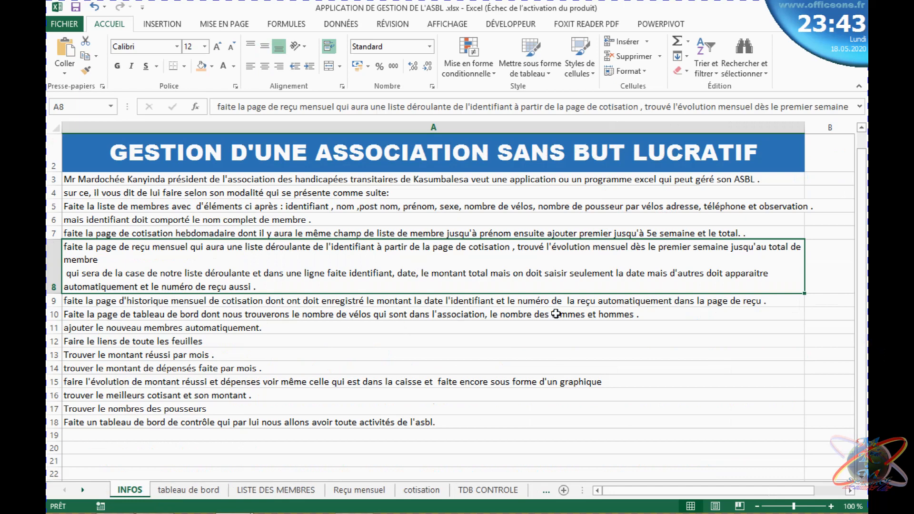
click(672, 316)
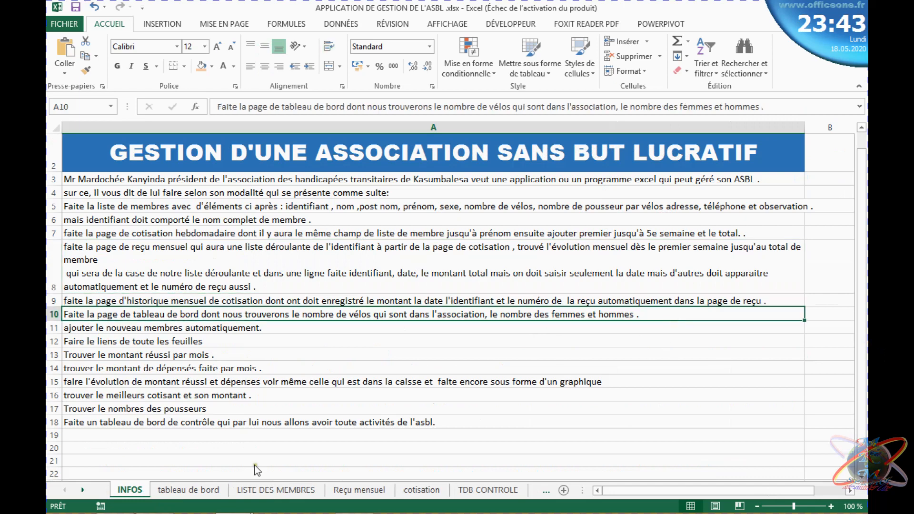
On the tableau de bord sheet, enter =NB(Tableau3[Identifiant]) in F4 for Nb des membres, using the LISTE DES MEMBRES identifier column
click(184, 491)
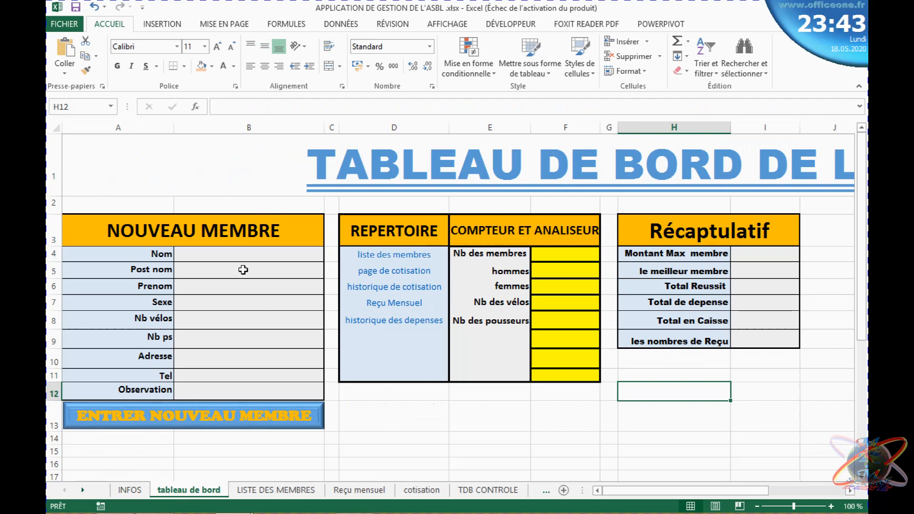
drag(241, 266, 195, 375)
click(208, 251)
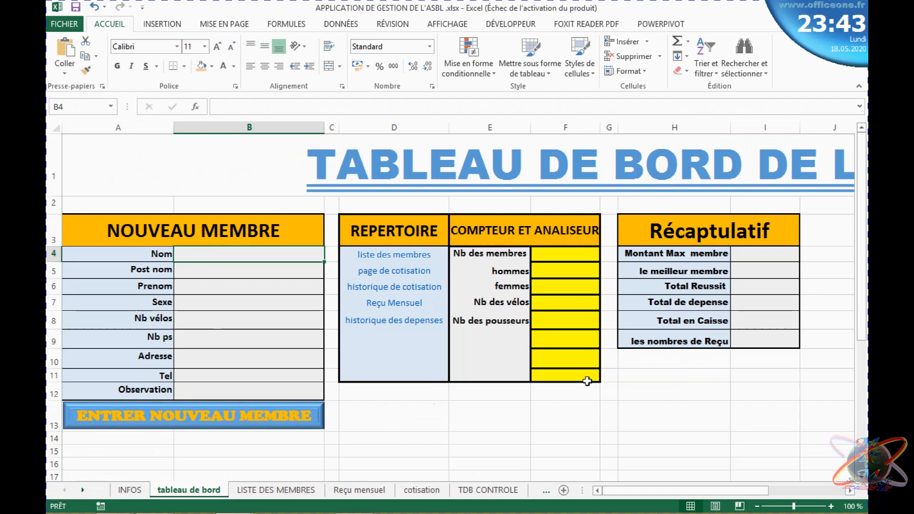
click(555, 256)
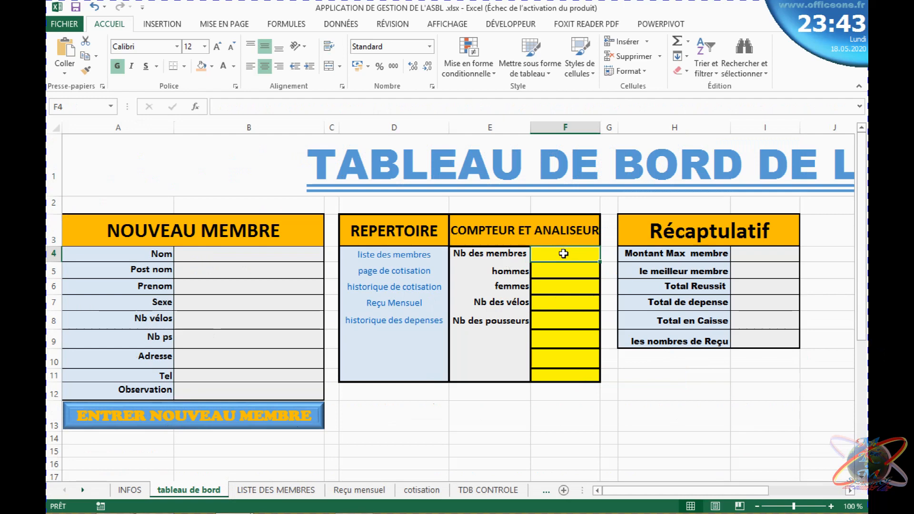
double_click(563, 254)
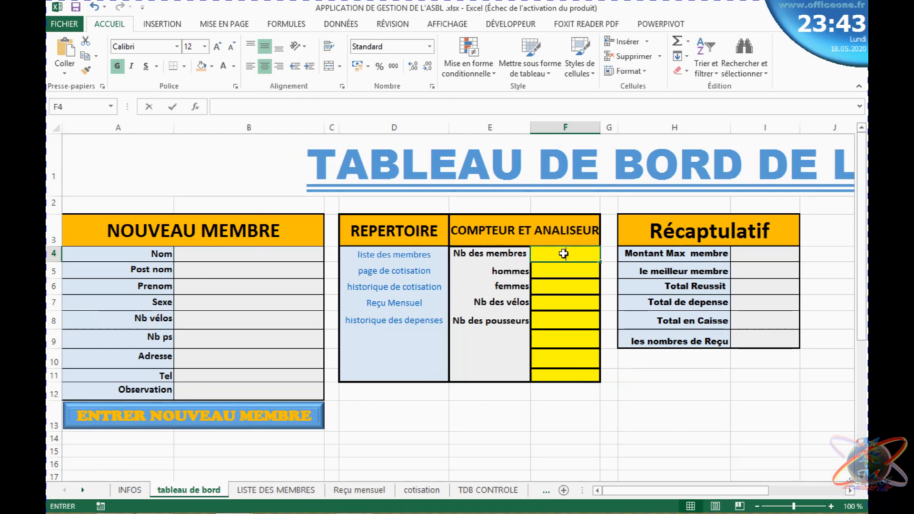
text(N)
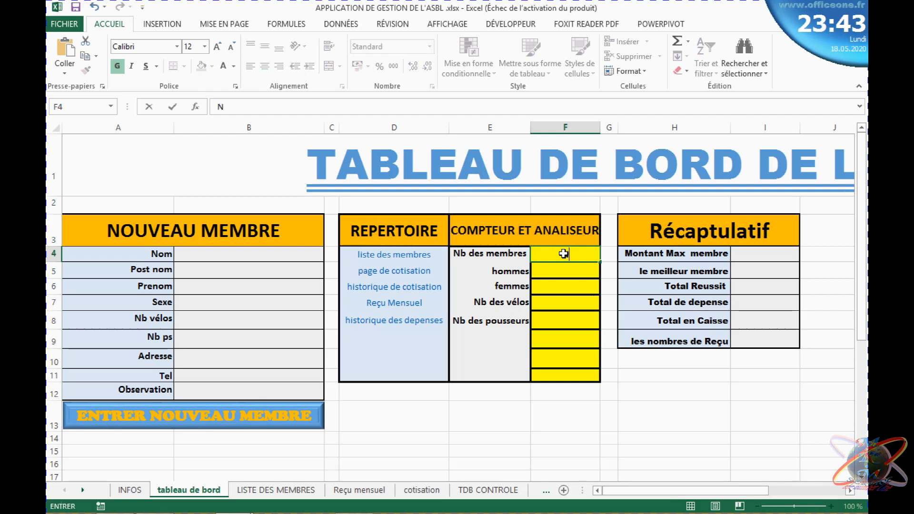
text(=nb)
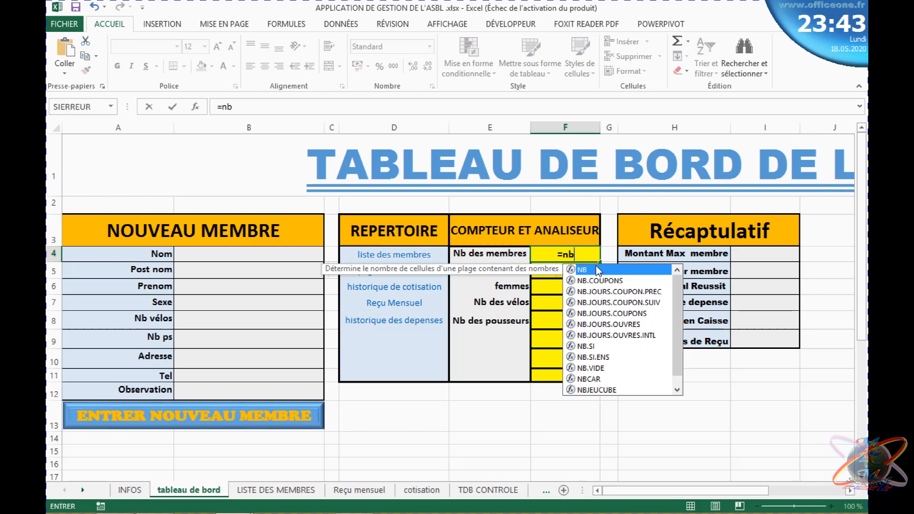
double_click(598, 270)
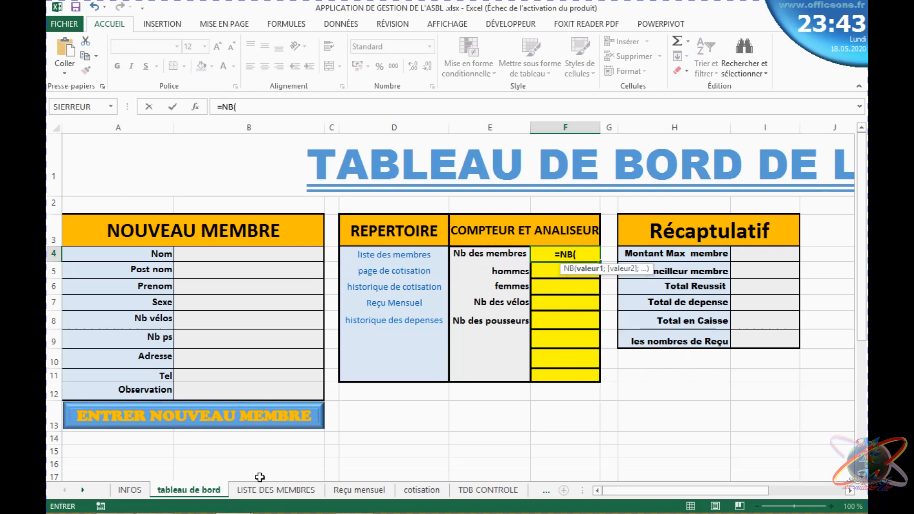
click(266, 490)
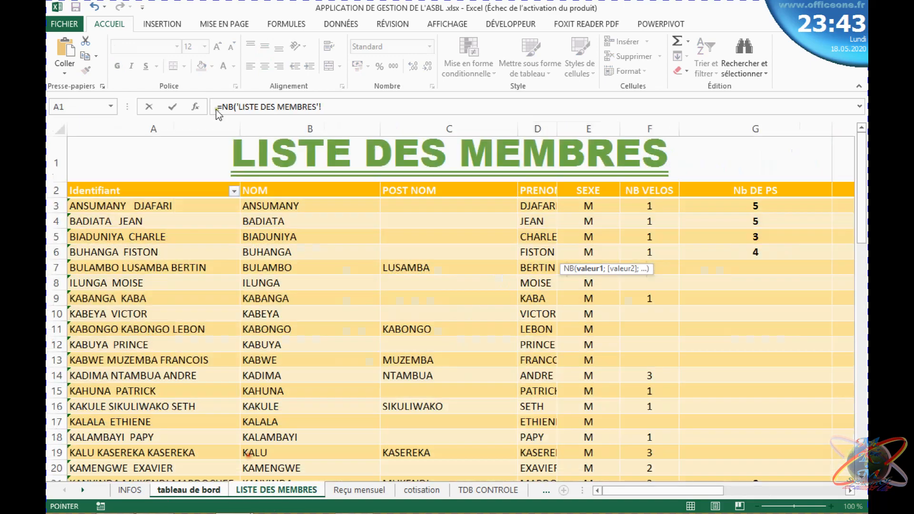
click(142, 182)
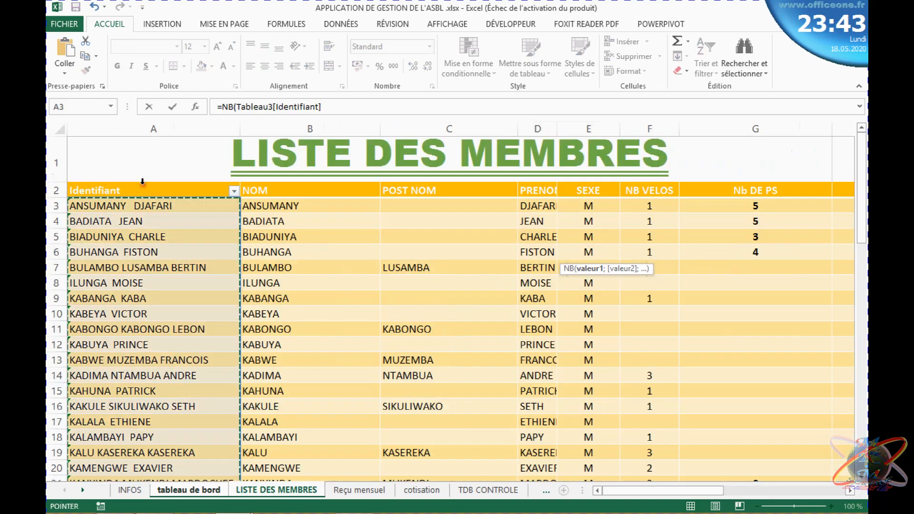
key(Return)
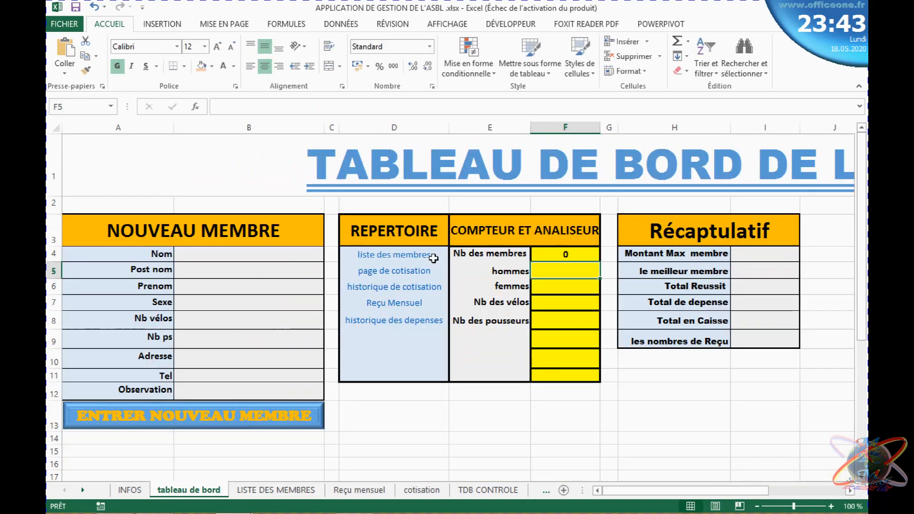
Change the function in the Nb des membres cell F4 from NB to NBVAL, keeping Tableau3[Identifiant] as its range
click(560, 251)
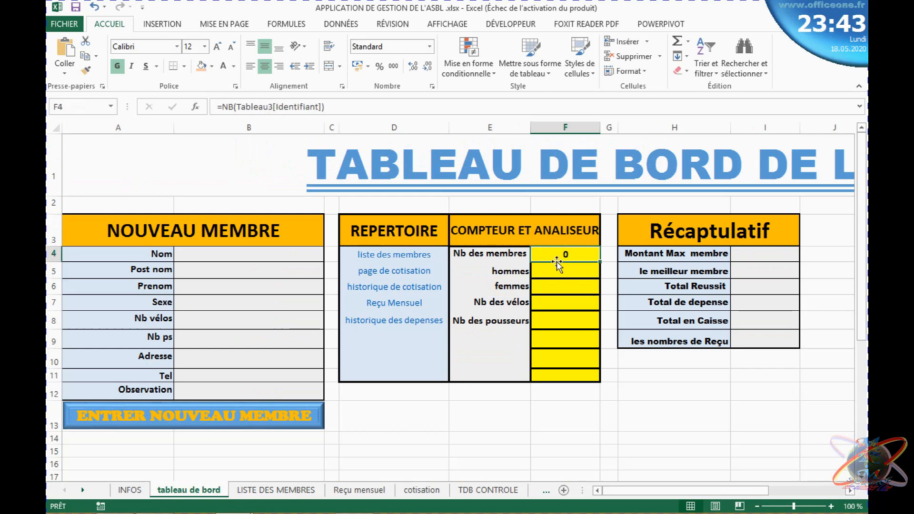
click(233, 106)
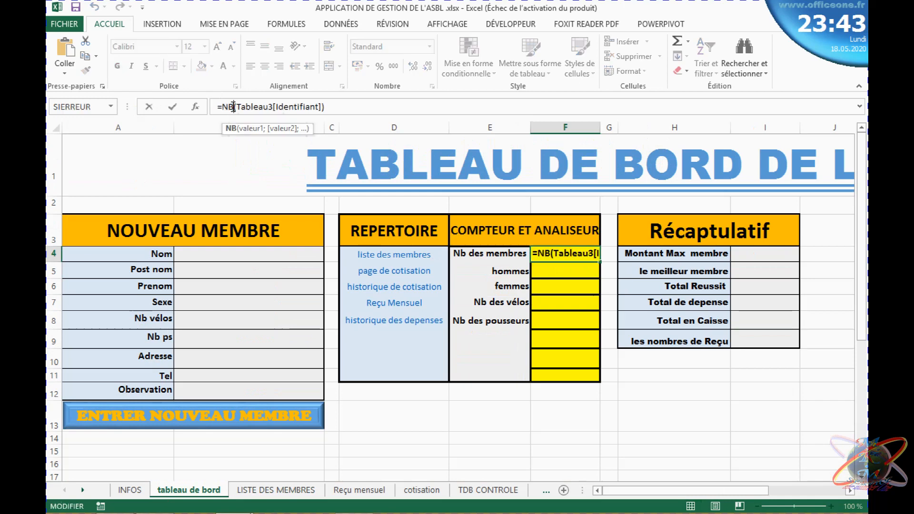
text(val)
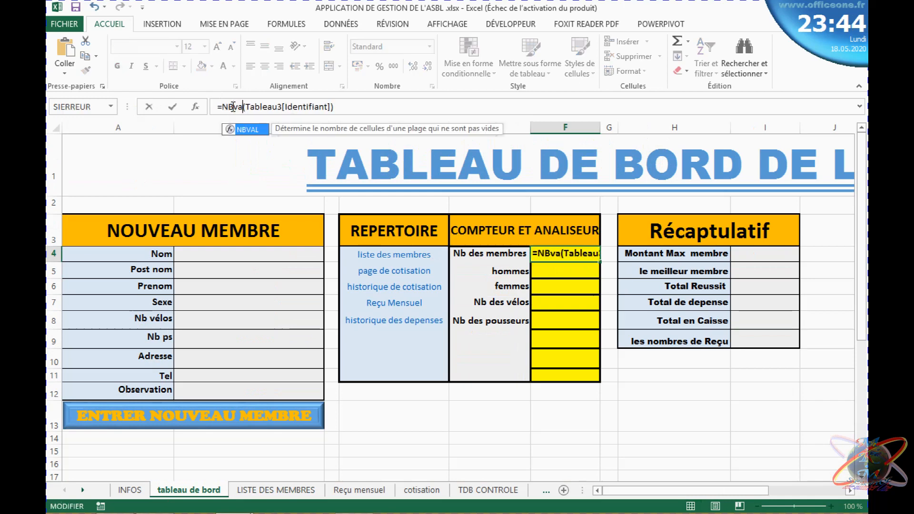
key(Return)
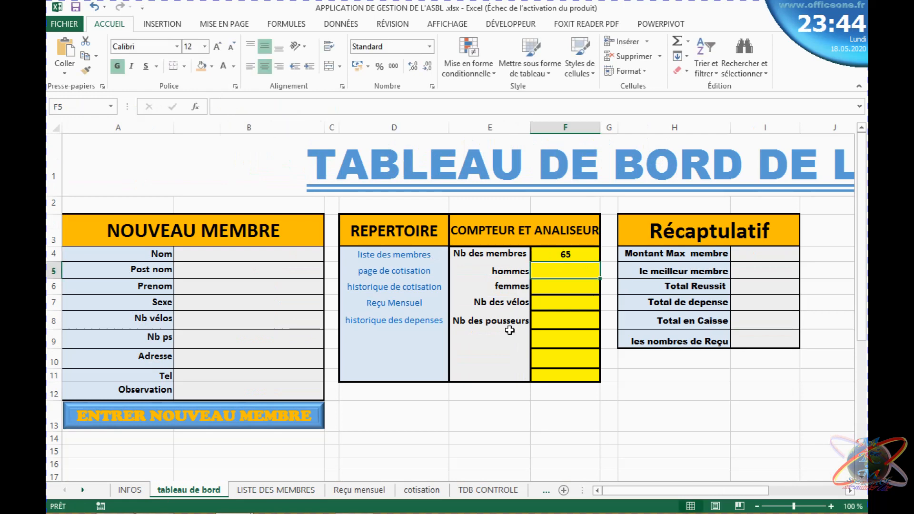
Check the entries of the Identifiant column on the LISTE DES MEMBRES sheet
click(247, 491)
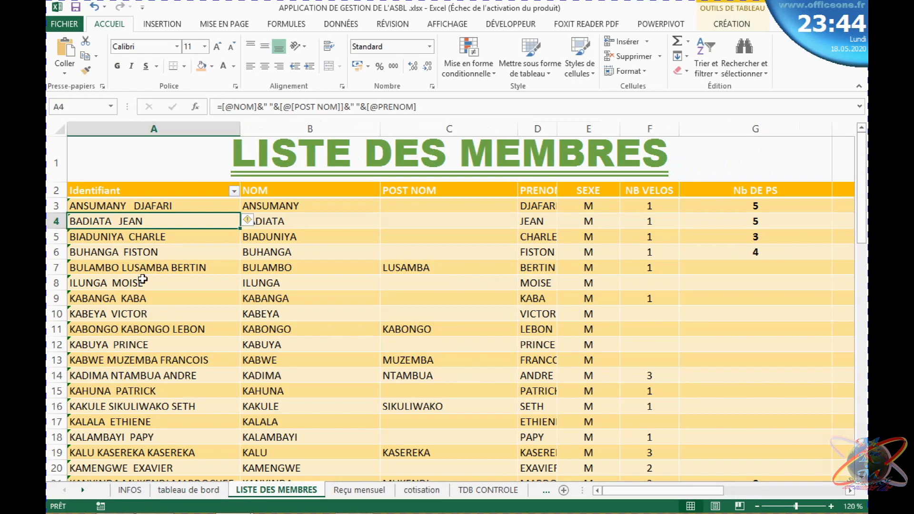
click(160, 264)
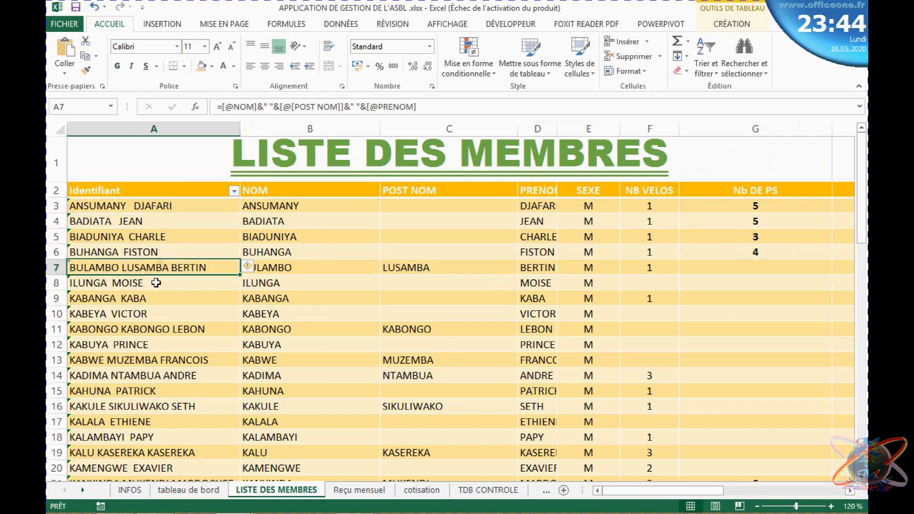
click(165, 210)
click(160, 223)
click(146, 277)
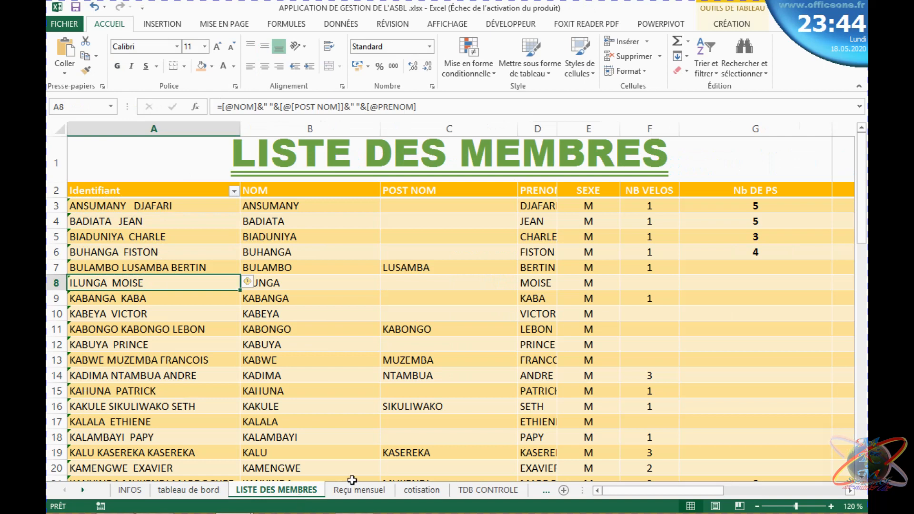
Start an NB.SI formula in the dashboard's hommes cell F5 with the range Tableau3[SEXE] from LISTE DES MEMBRES
click(197, 491)
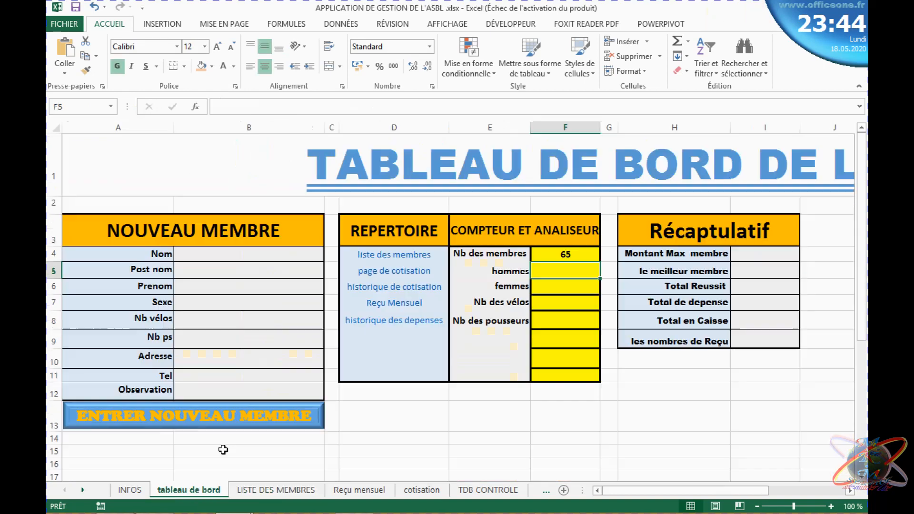
double_click(554, 270)
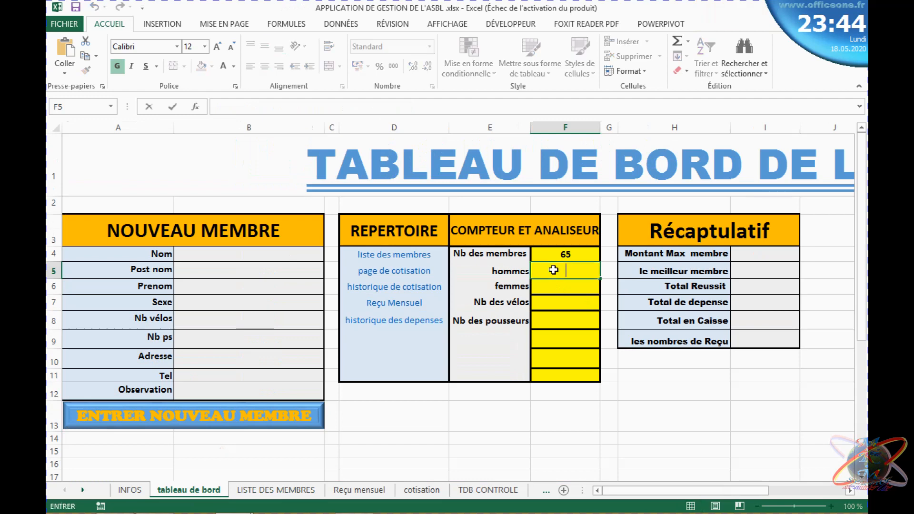
text(ns)
key(BackSpace)
text(=)
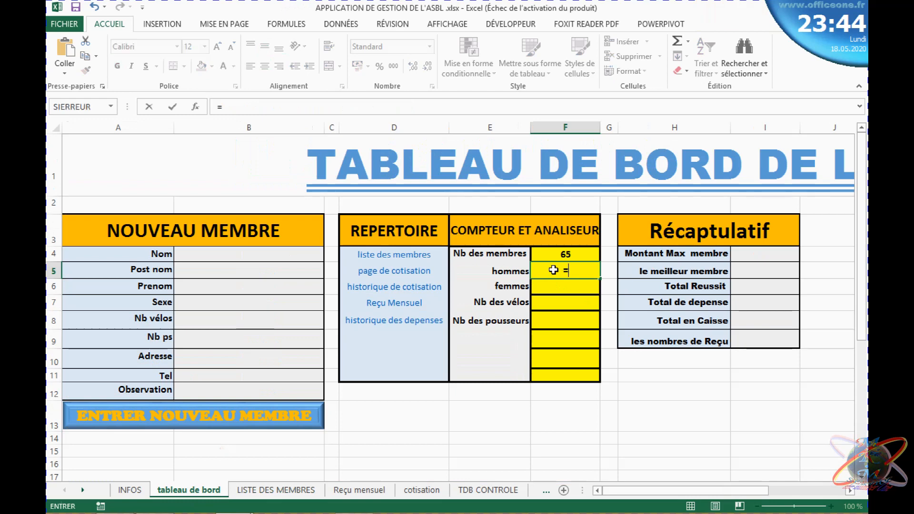
text(nbv)
key(BackSpace)
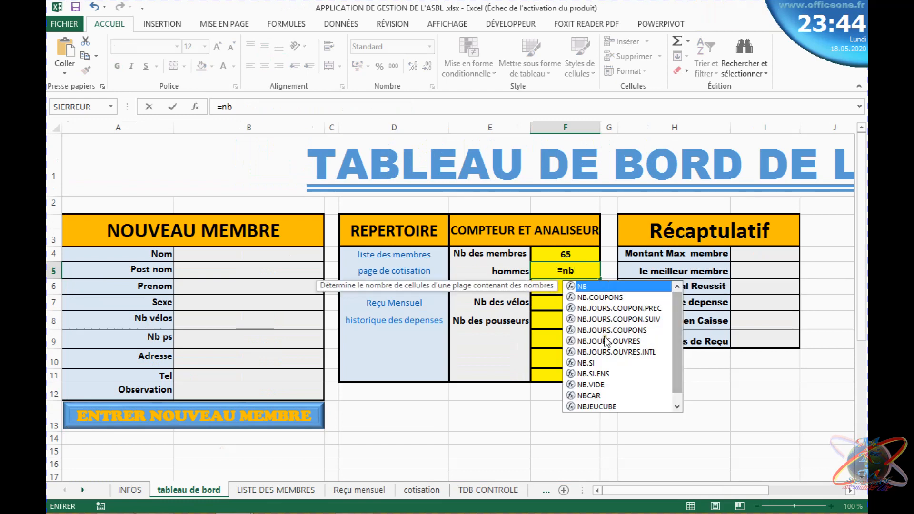
double_click(580, 365)
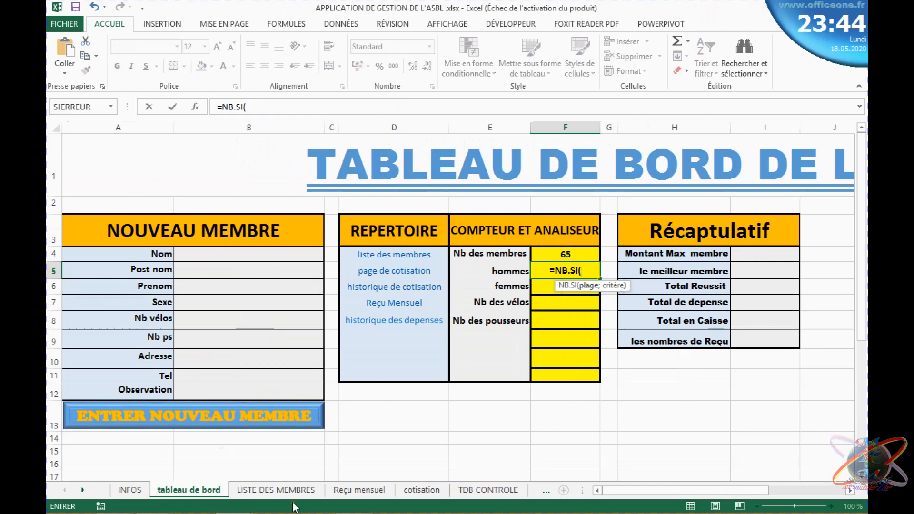
click(275, 490)
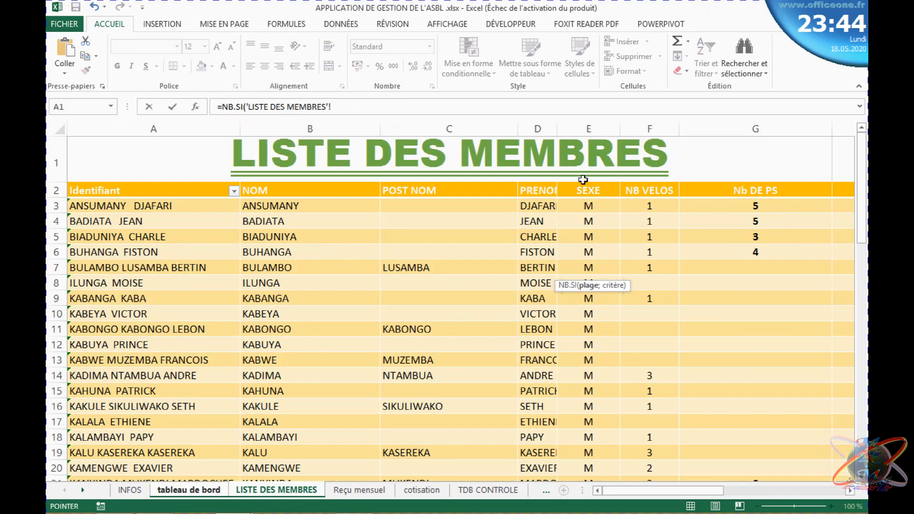
click(581, 180)
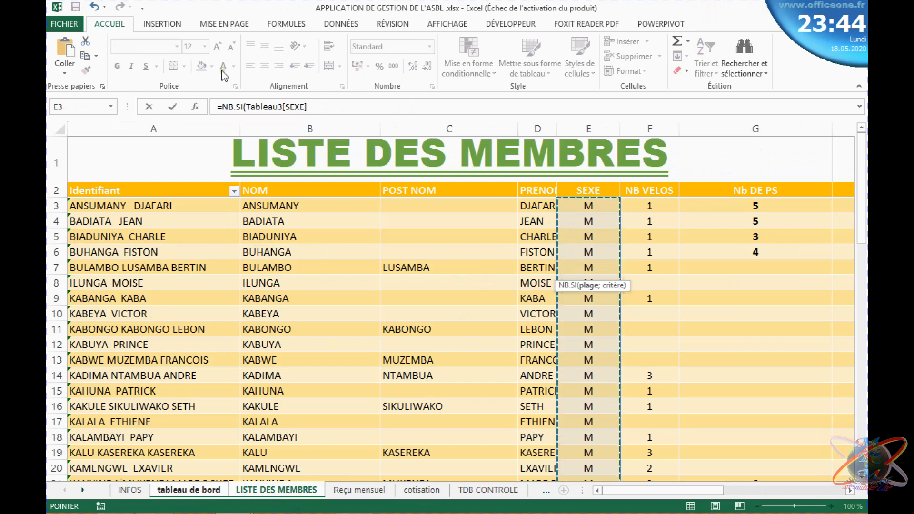
Complete the hommes NB.SI formula with M, without quotation marks, as the criterion after the Tableau3[SEXE] range
click(235, 112)
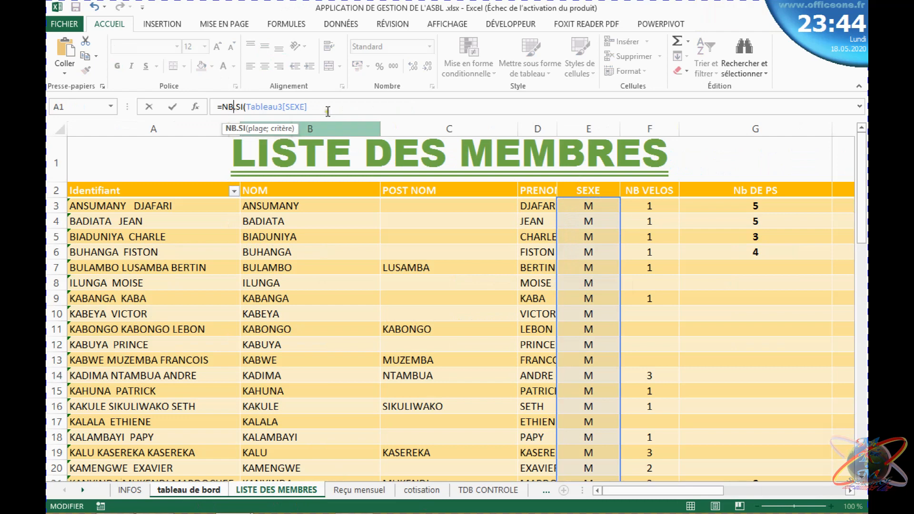
text(;)
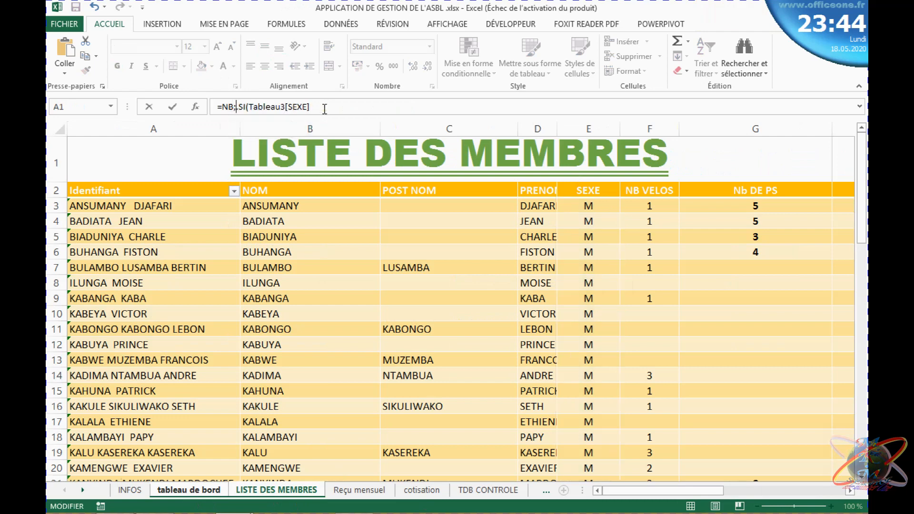
key(BackSpace)
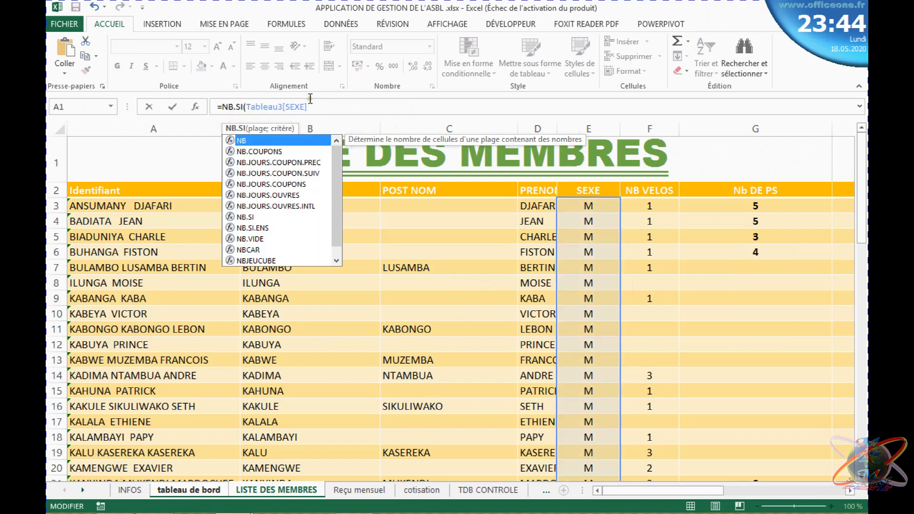
click(310, 110)
text(;)
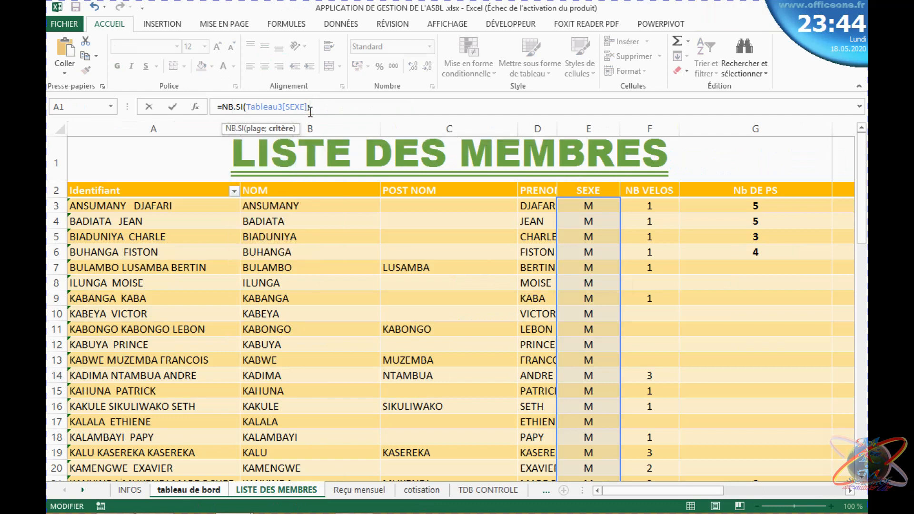
text(M)
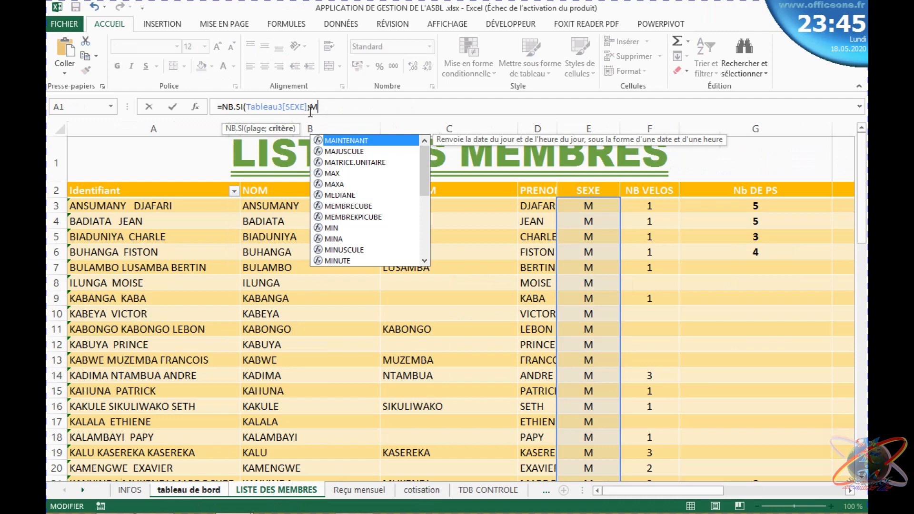
key(Return)
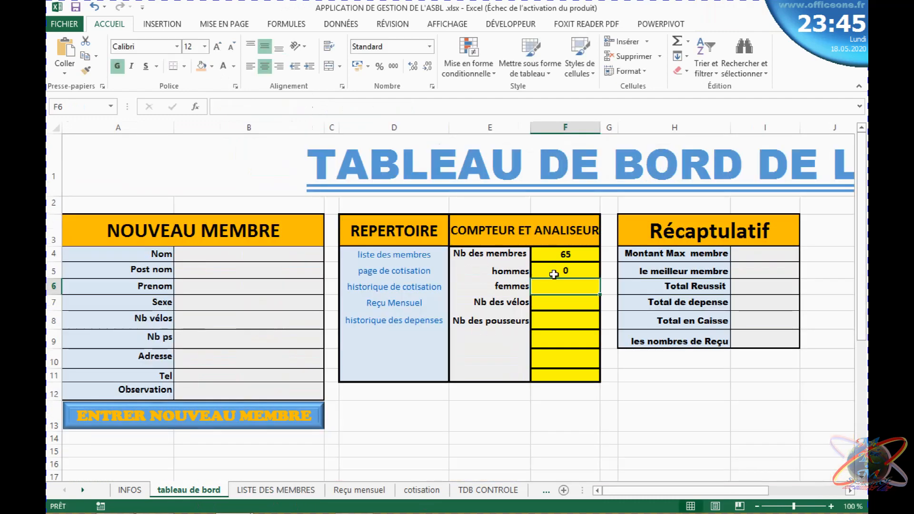
Correct the criterion of the hommes NB.SI formula in F5 to the quoted text "M" through the function arguments
click(554, 273)
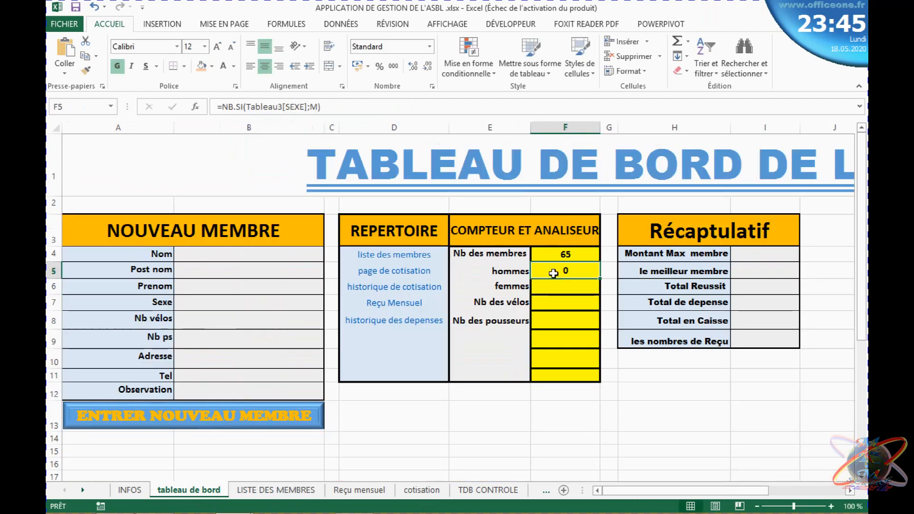
click(196, 108)
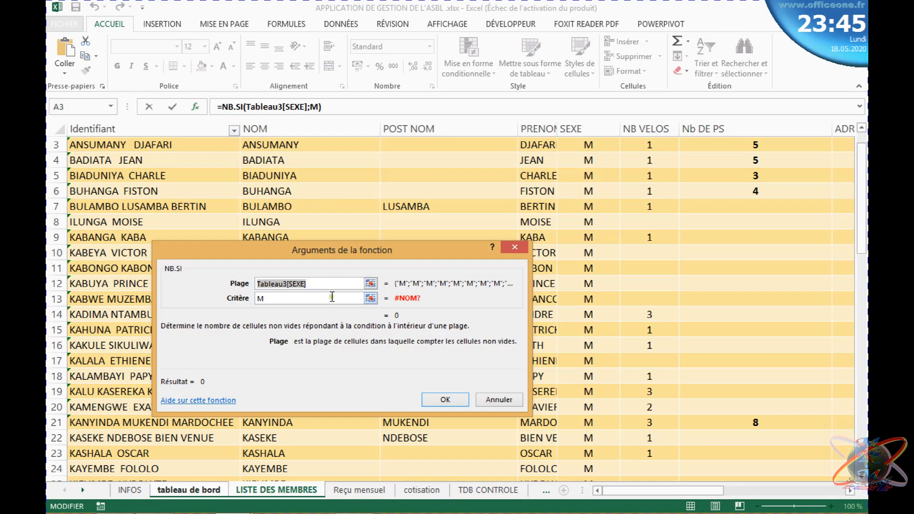
click(332, 297)
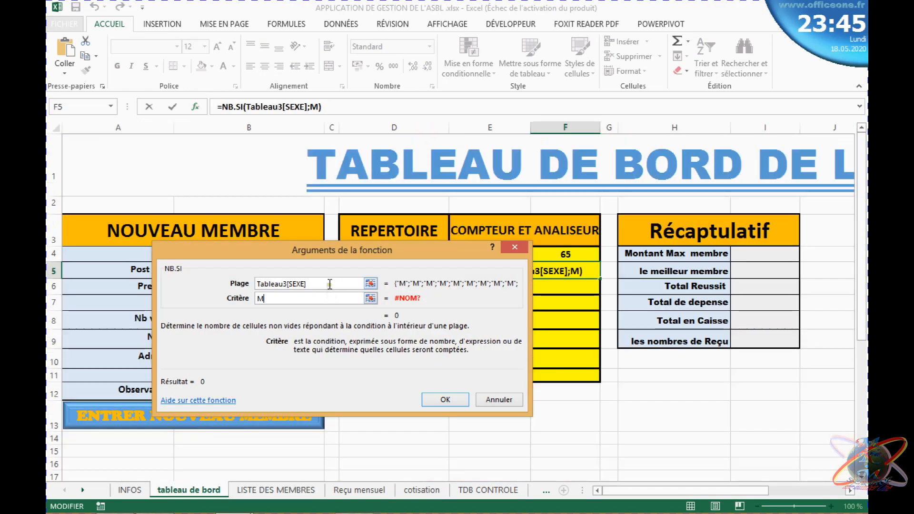
click(330, 284)
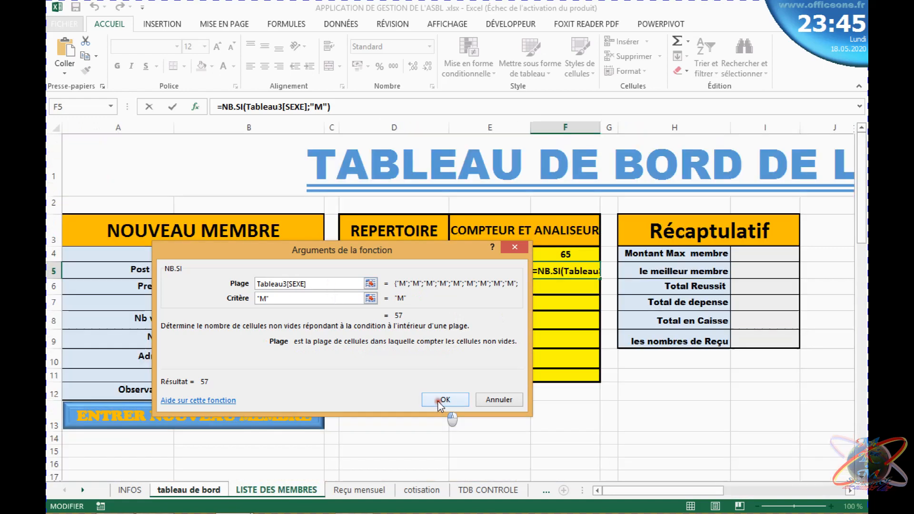
click(438, 403)
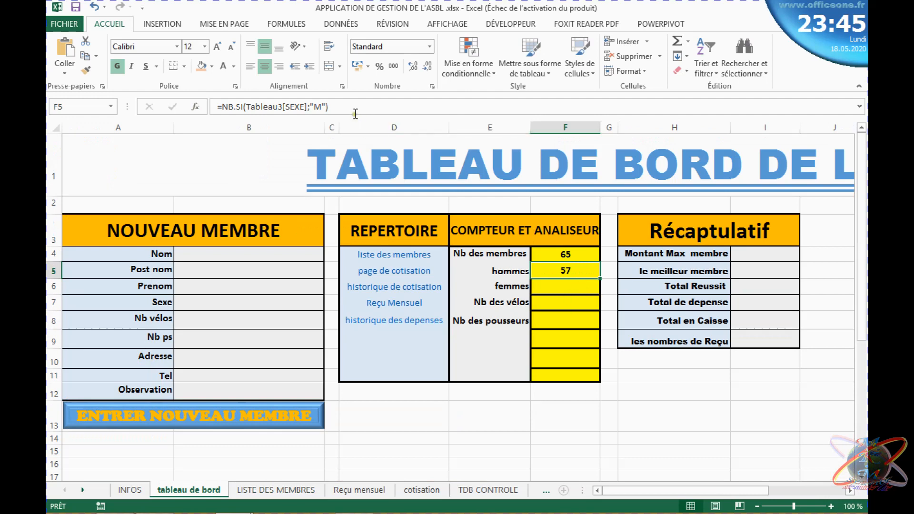
Copy the hommes NB.SI formula text from F5 into the femmes cell F6 of the dashboard
drag(333, 107, 225, 110)
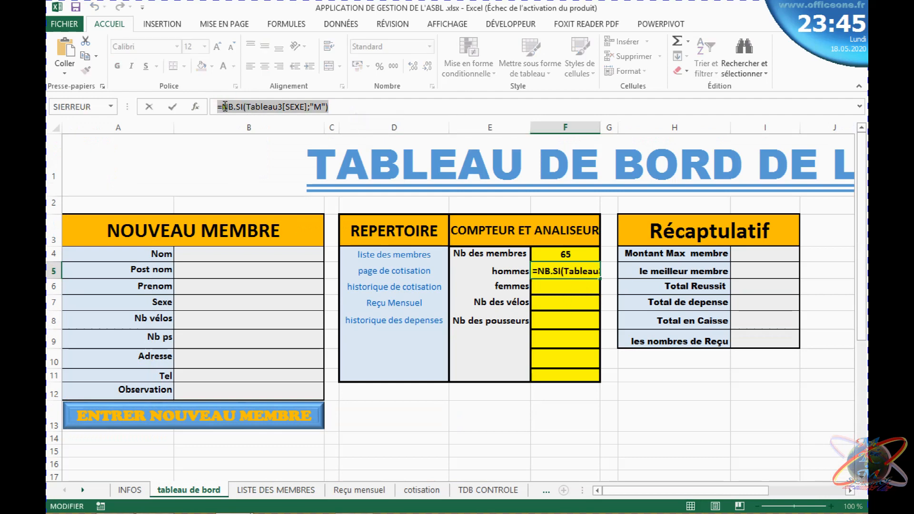
right_click(225, 110)
click(261, 134)
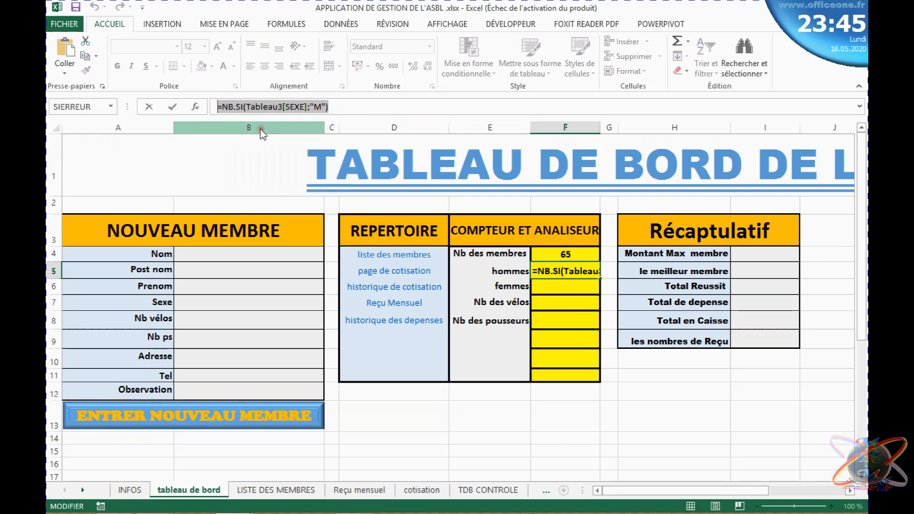
key(Escape)
click(561, 283)
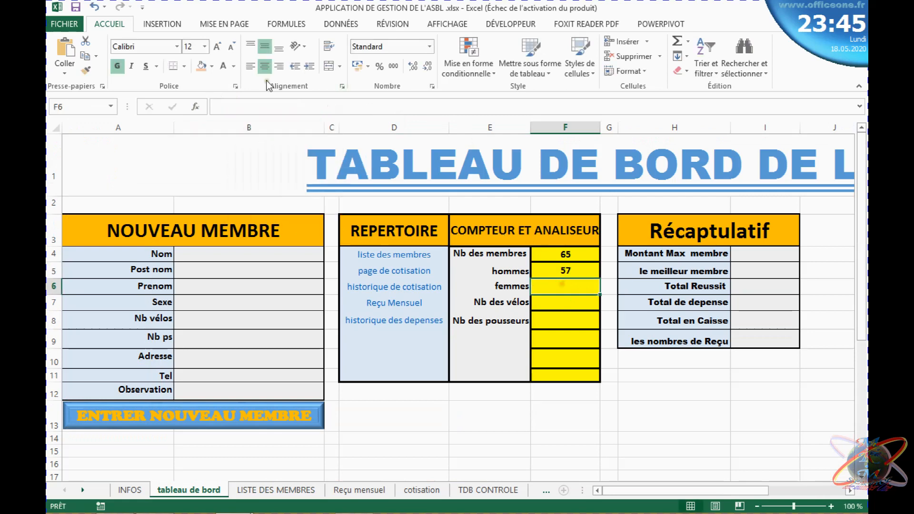
click(262, 103)
right_click(262, 103)
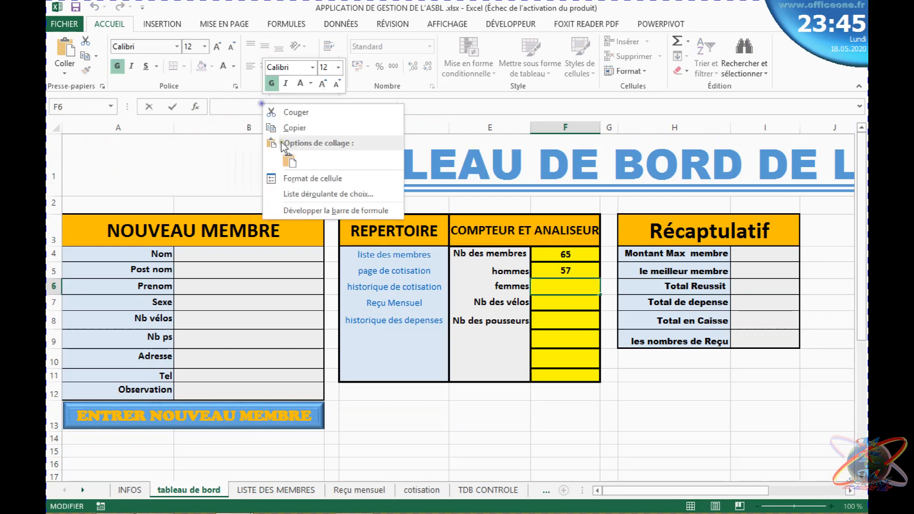
click(286, 152)
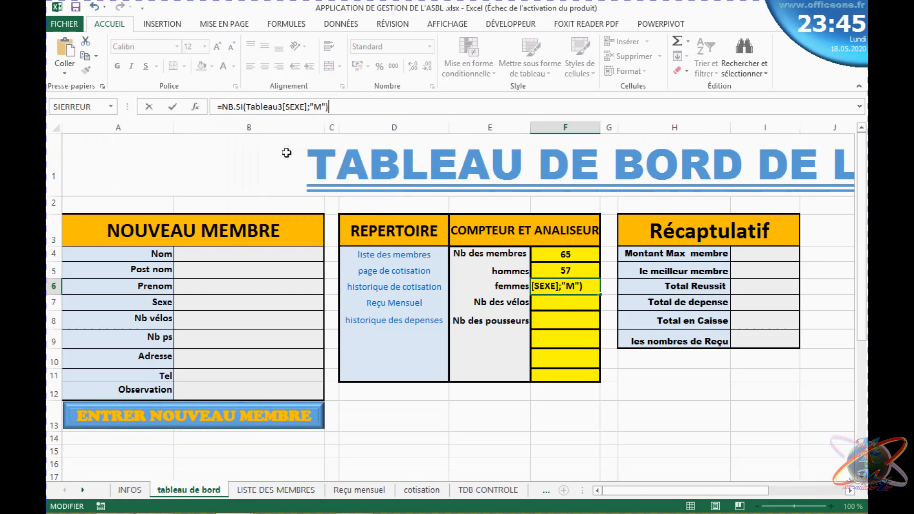
Change the criterion of the femmes NB.SI formula in F6 to "F"
click(323, 107)
key(BackSpace)
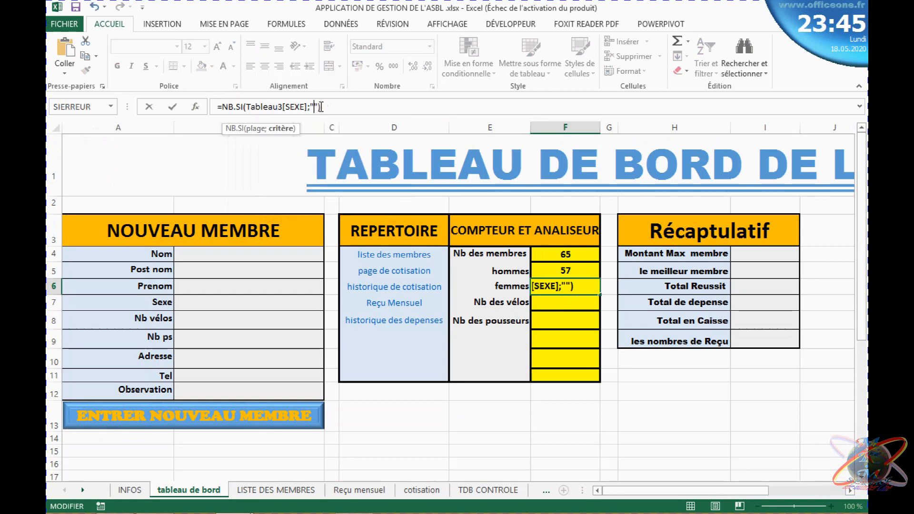
text(F)
key(ctrl+Return)
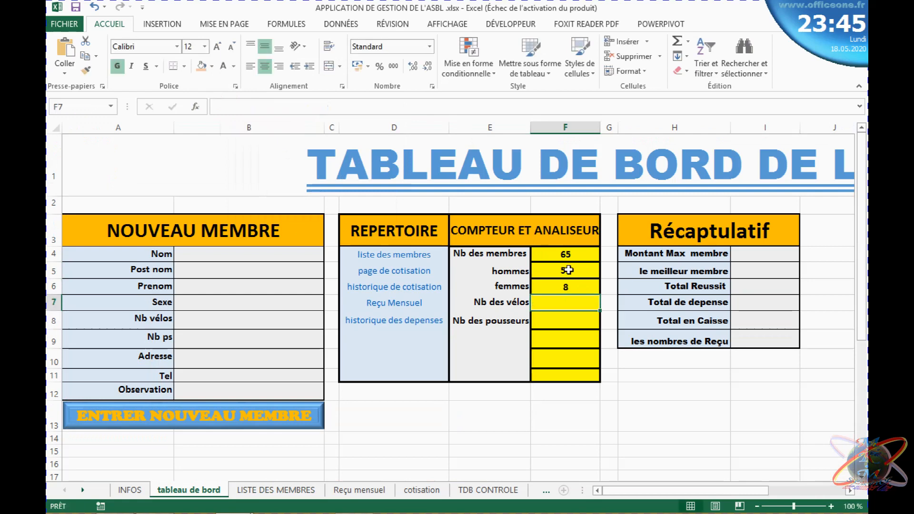
click(566, 270)
Enter a SOMME formula in the Nb des vélos cell F7 that totals Tableau3[NB VELOS] from LISTE DES MEMBRES
click(567, 303)
double_click(562, 303)
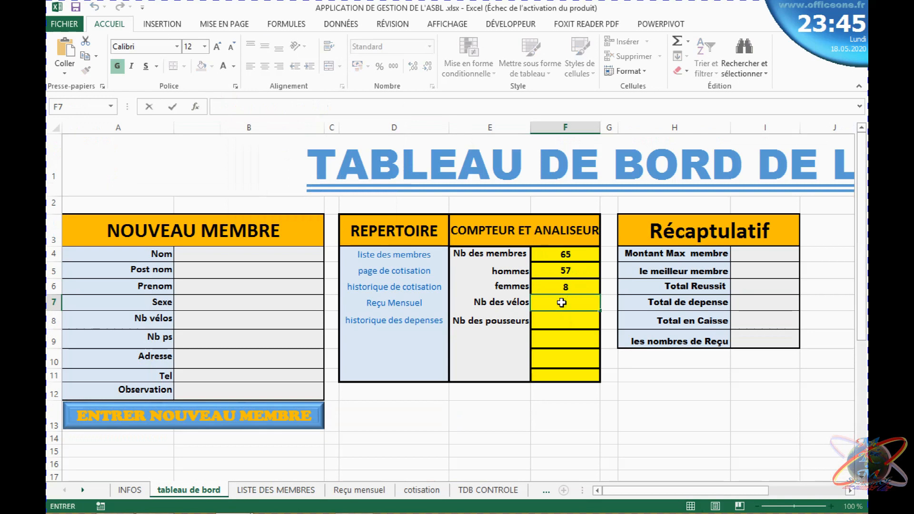
text(=)
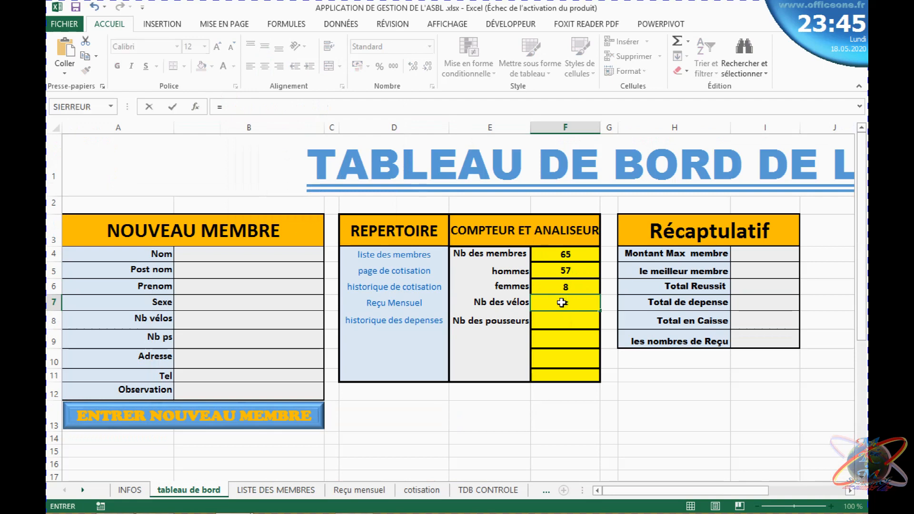
text(some)
key(BackSpace)
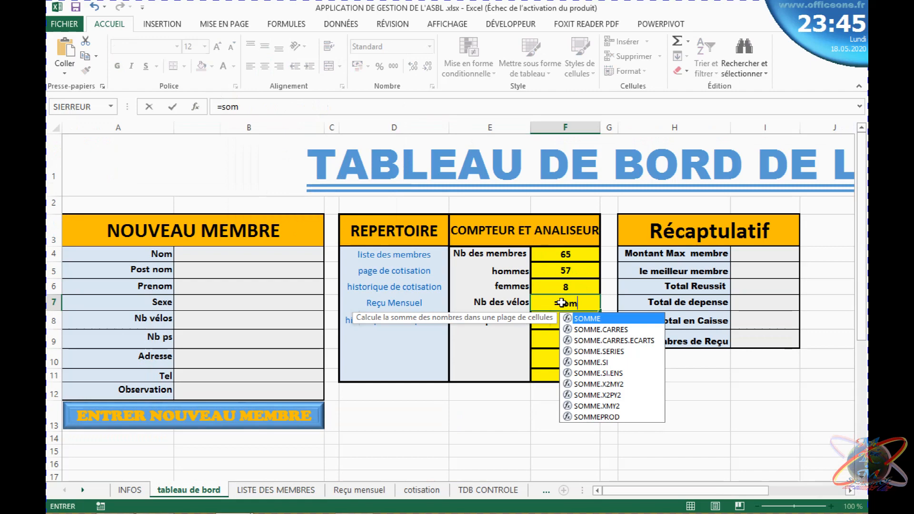
double_click(598, 319)
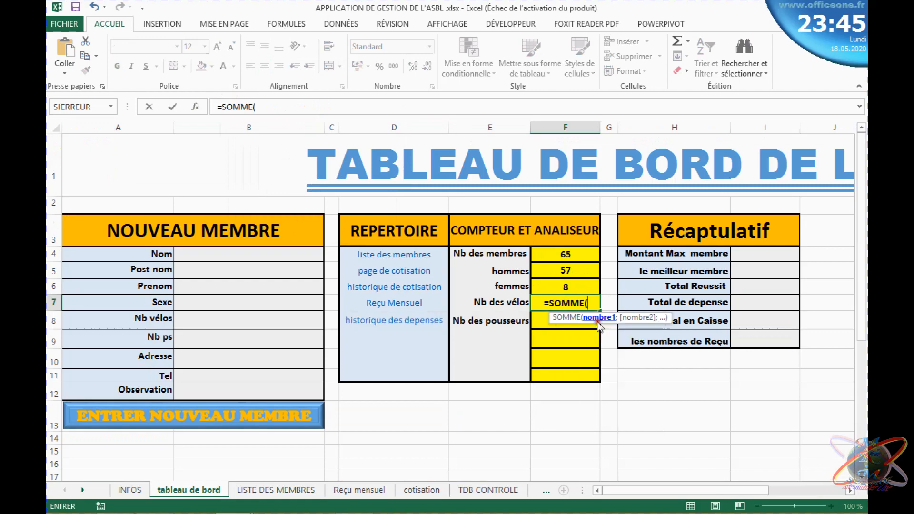
click(257, 490)
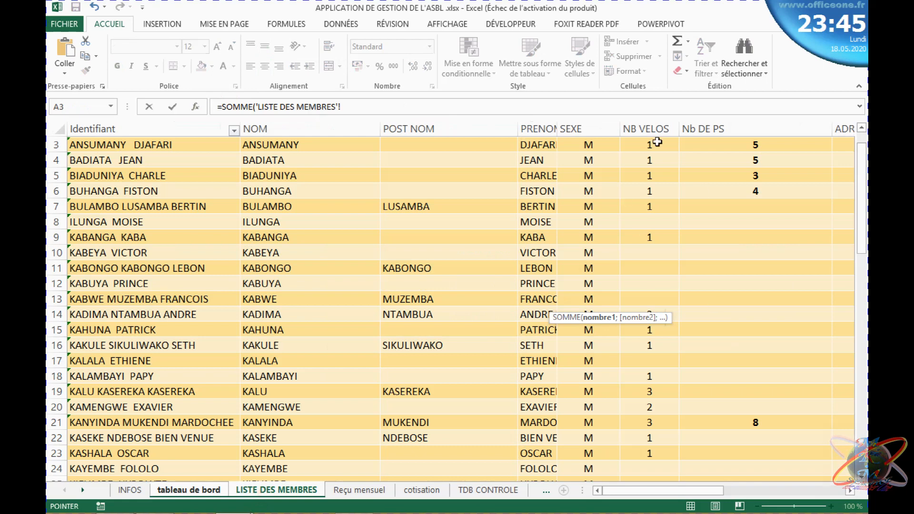
click(653, 127)
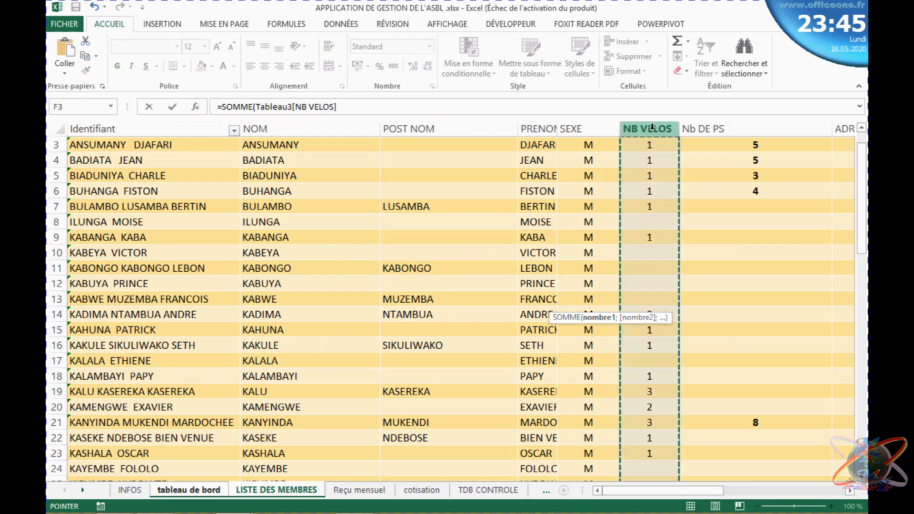
key(Return)
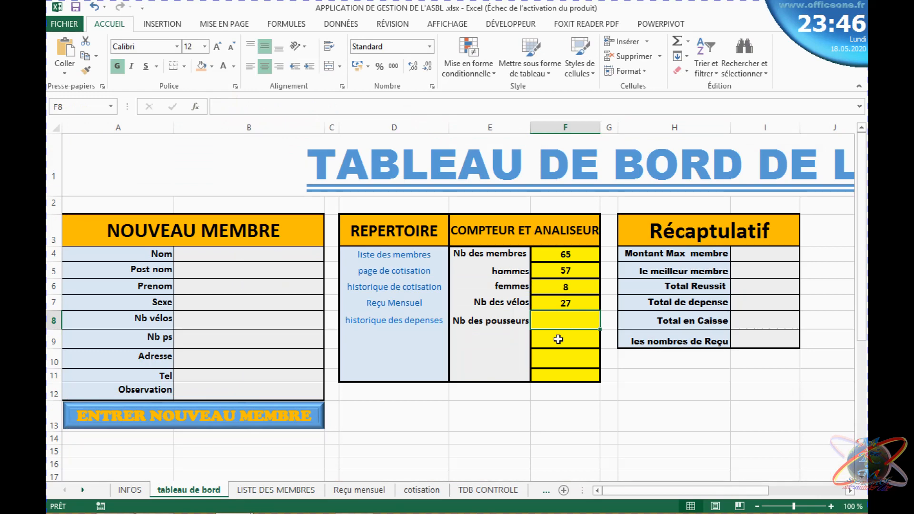
Enter a SOMME formula in the Nb des pousseurs cell F8 that totals Tableau3[Nb DE PS] from LISTE DES MEMBRES
click(661, 321)
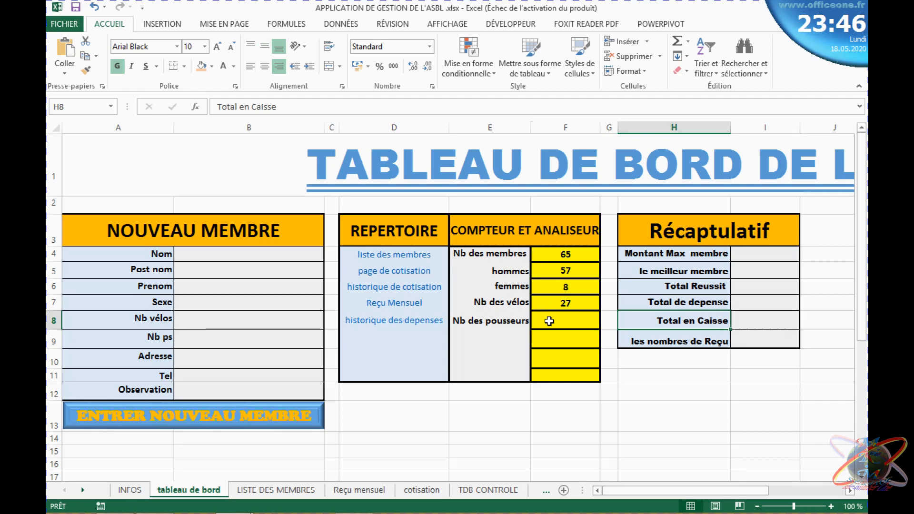
double_click(550, 321)
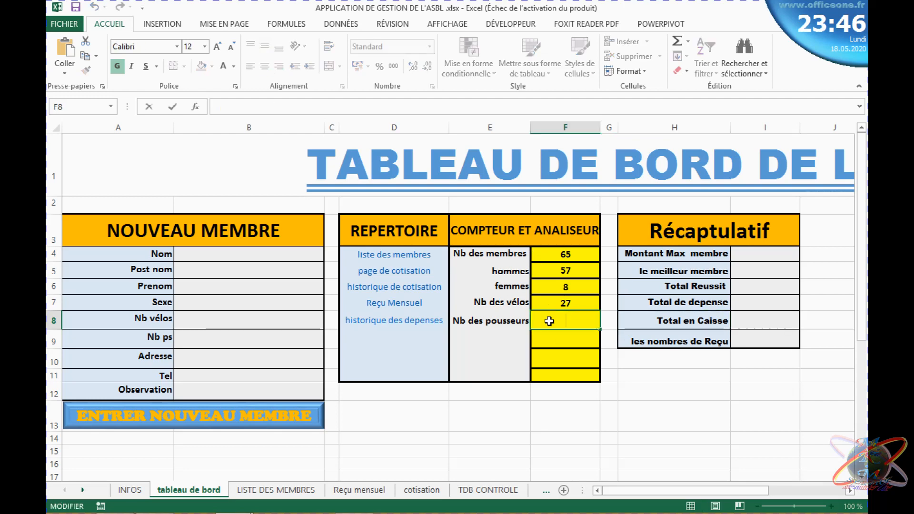
text(=)
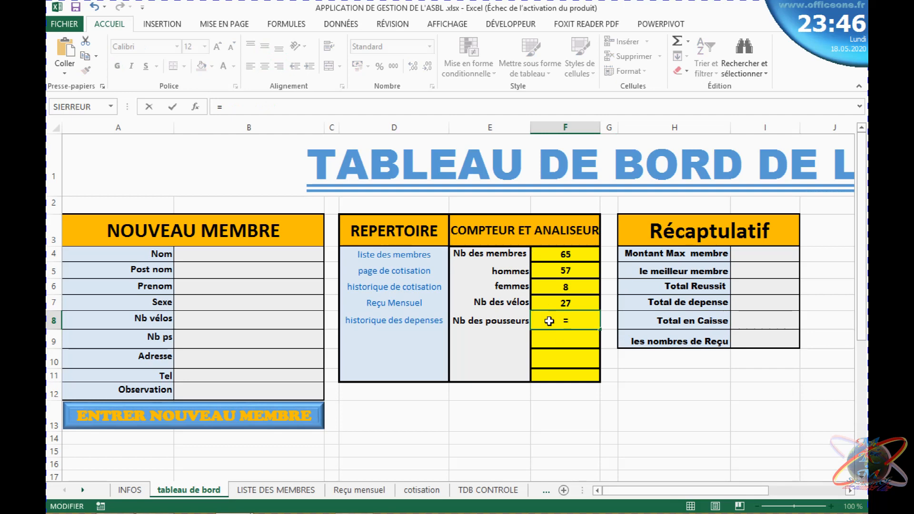
text(somme)
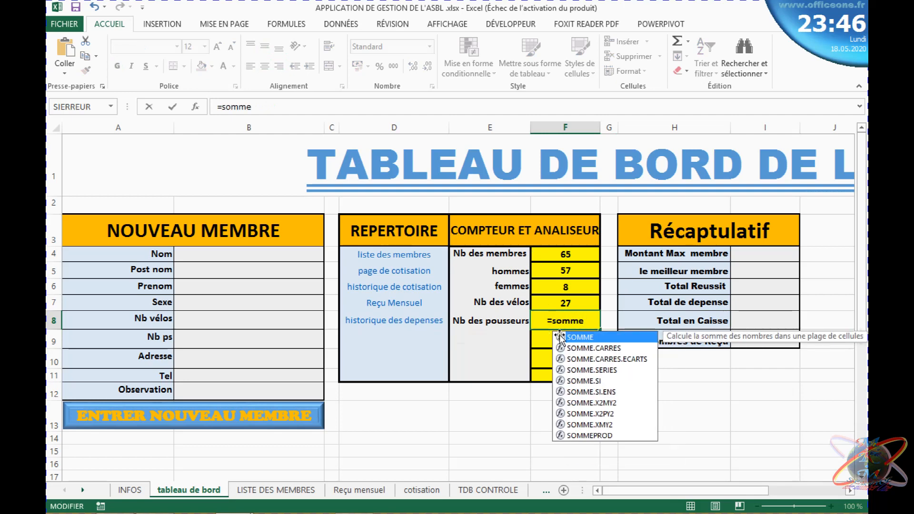
double_click(593, 338)
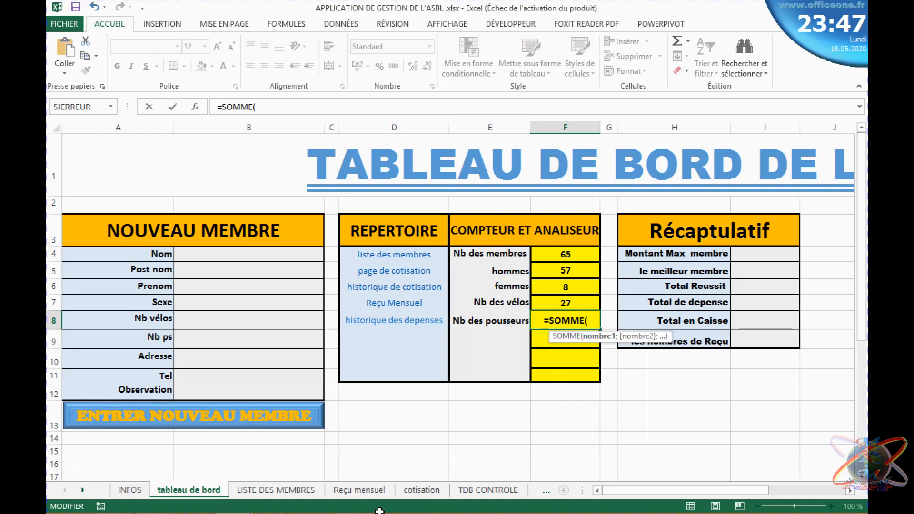
click(265, 491)
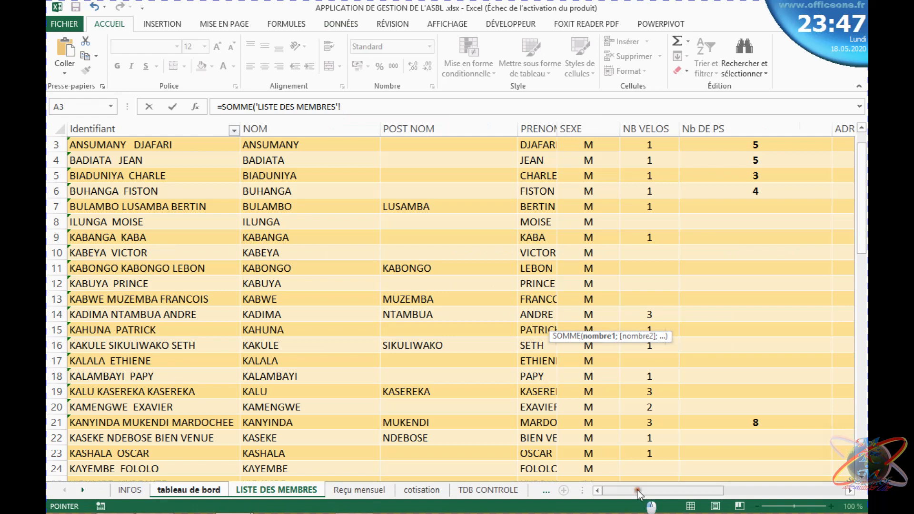
drag(638, 494, 687, 493)
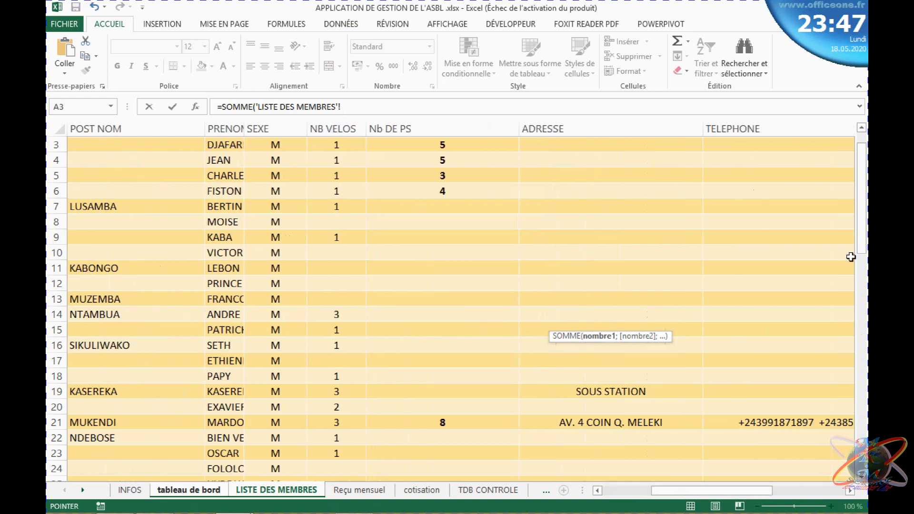
drag(862, 251, 863, 216)
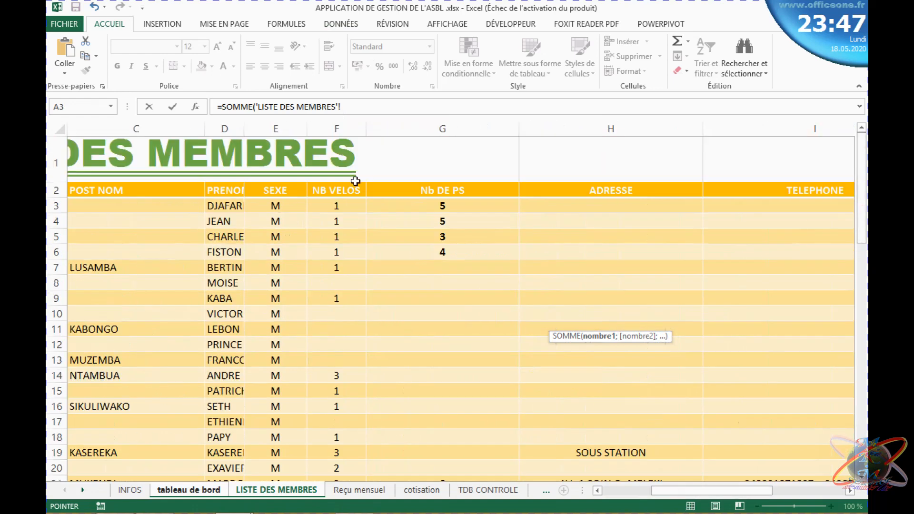
click(415, 179)
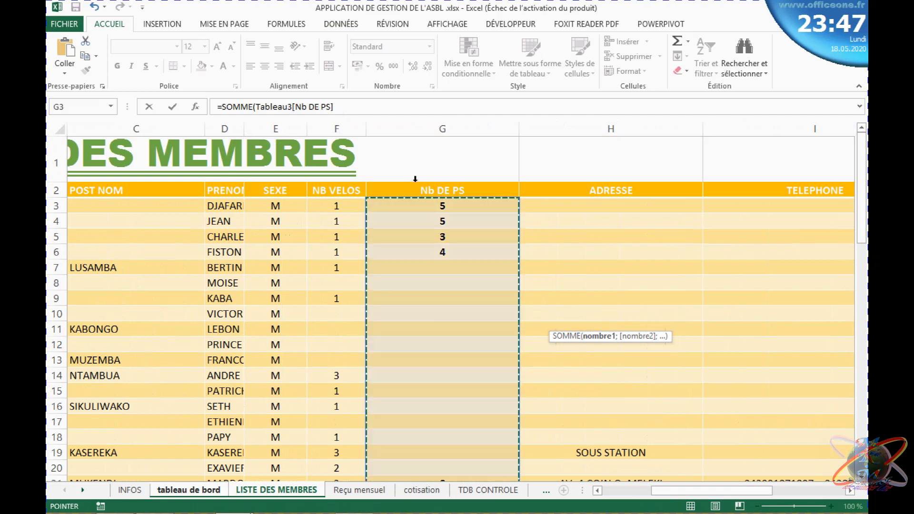
key(Escape)
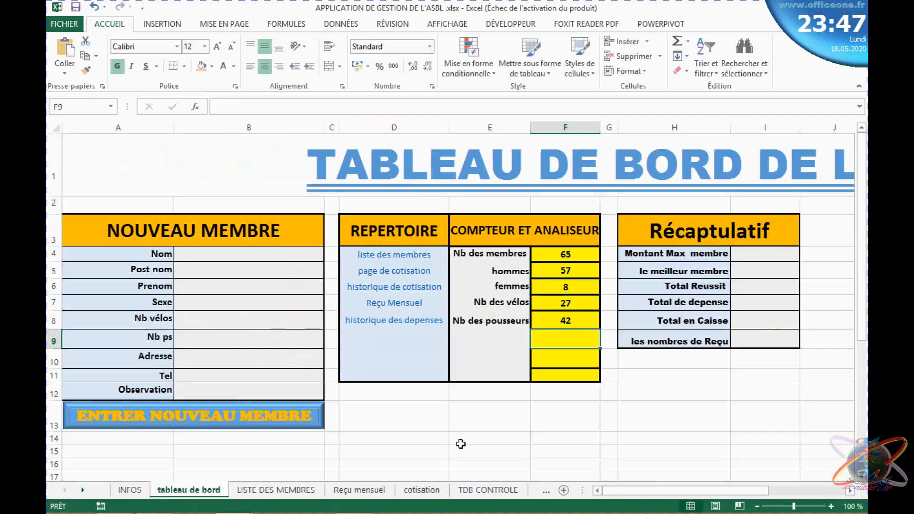
Look over the dashboard's Récaptulatif table, from Montant Max membre in I4 to les nombres de Reçu in I9
click(284, 270)
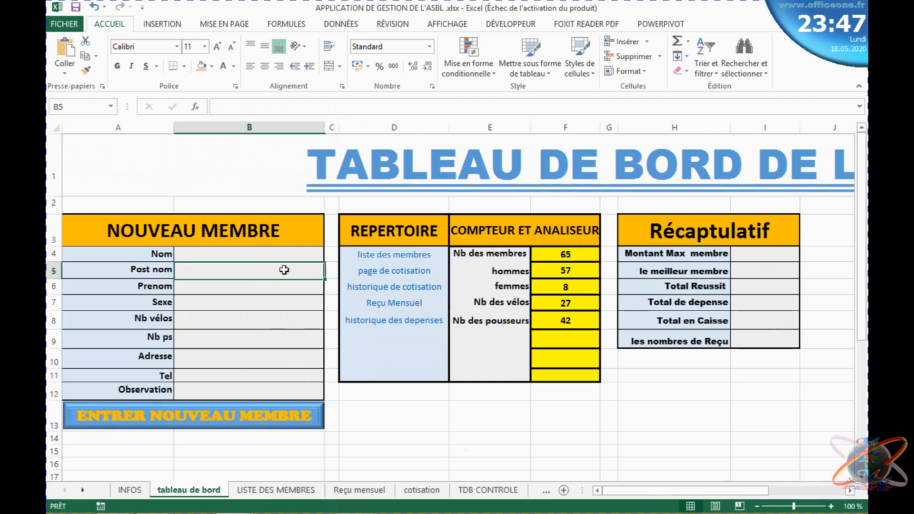
drag(634, 492, 681, 495)
click(483, 256)
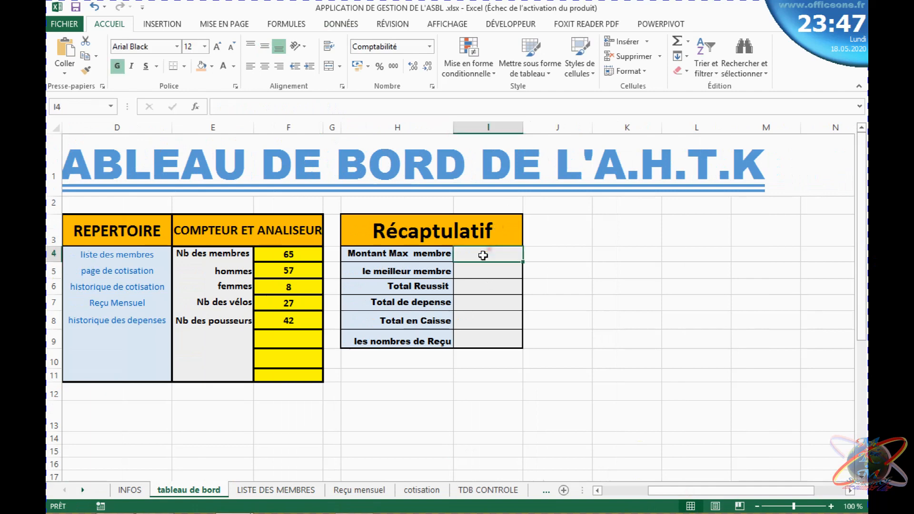
click(474, 275)
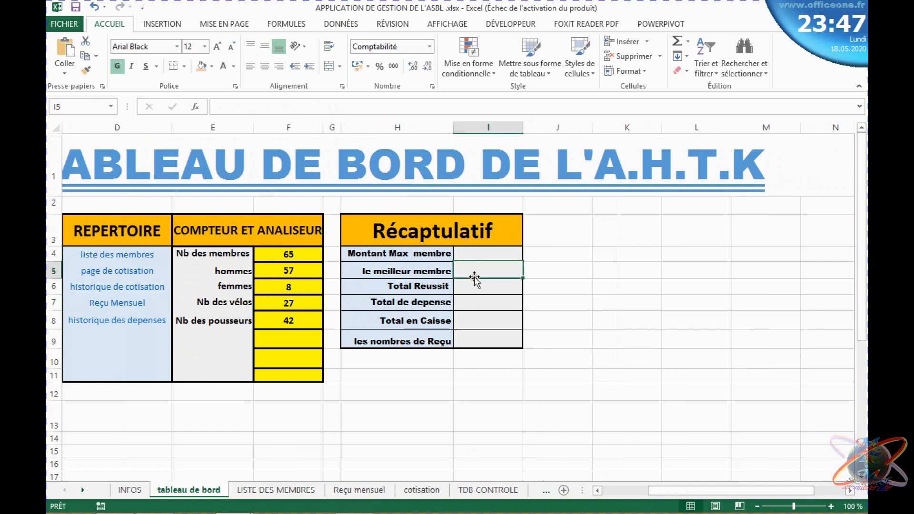
click(483, 319)
click(482, 341)
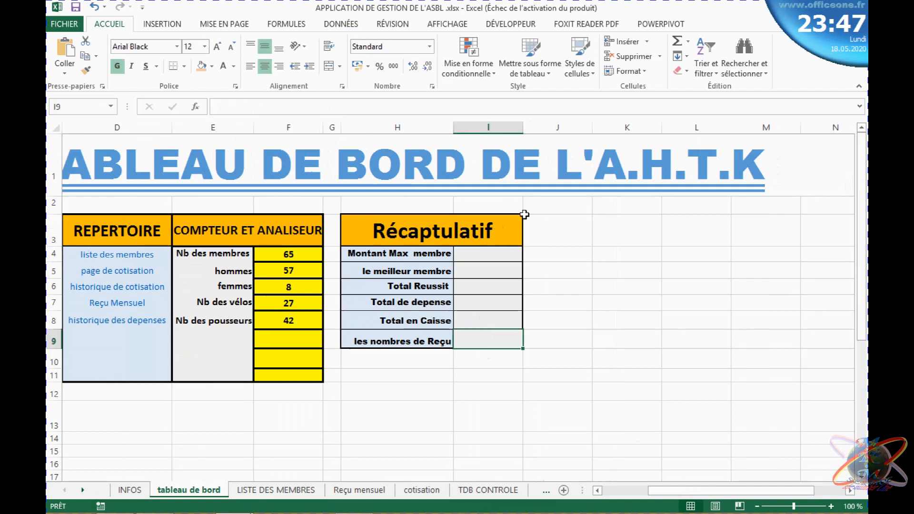
click(487, 254)
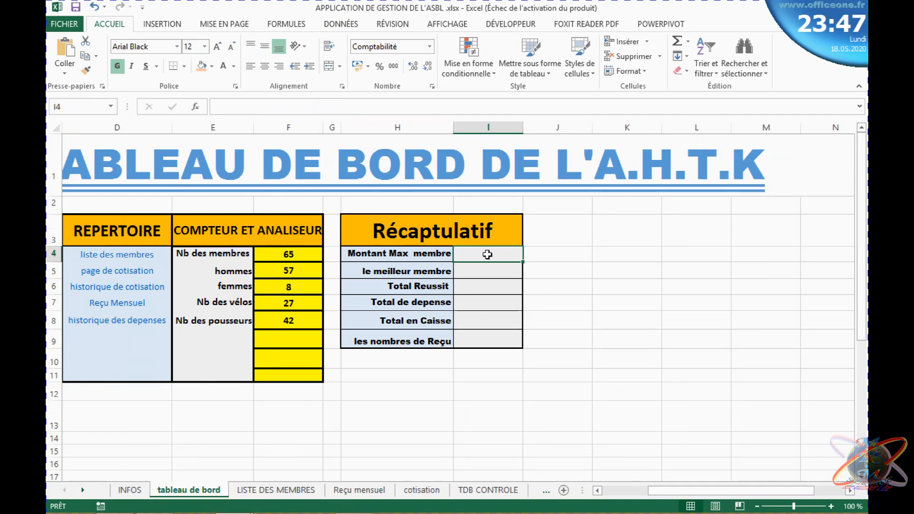
Examine the cotisation sheet's weekly amounts, total and TOTAL DE TOUT LE MOIS columns as sources for the Récaptulatif table
click(276, 492)
click(360, 495)
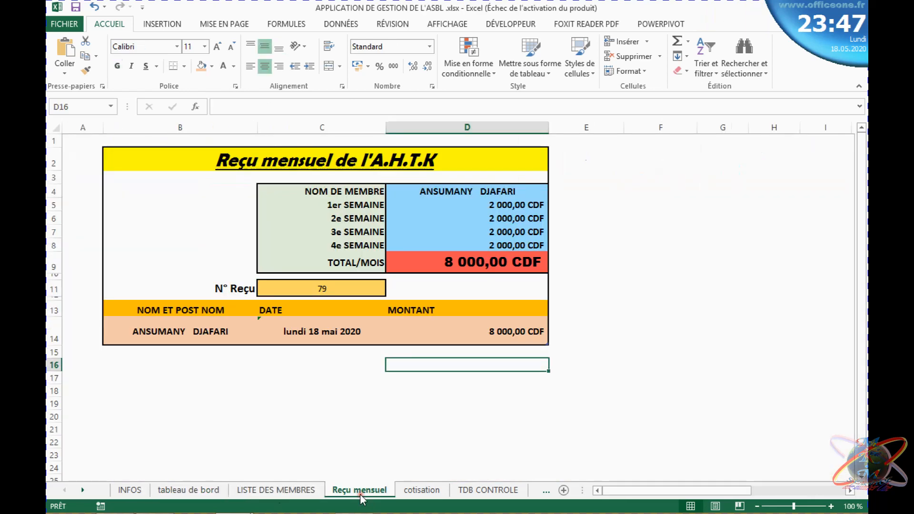
click(439, 492)
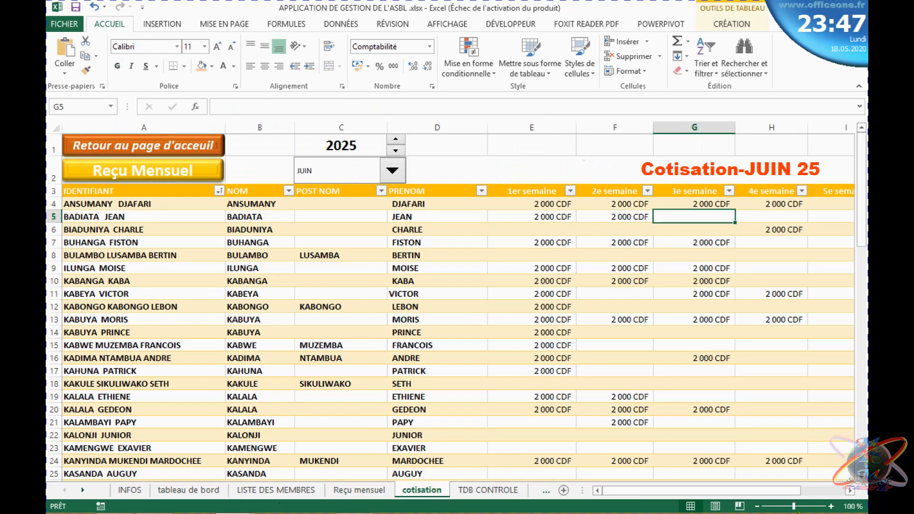
drag(792, 491, 843, 493)
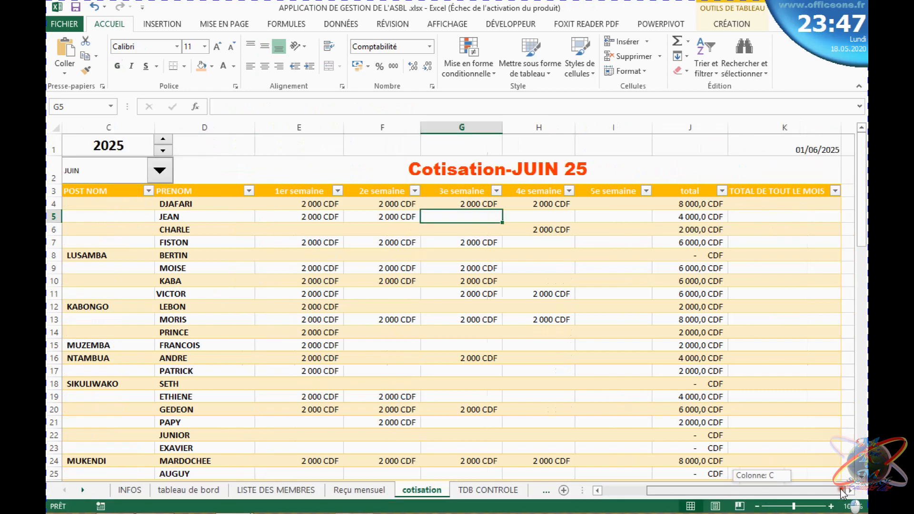
click(760, 196)
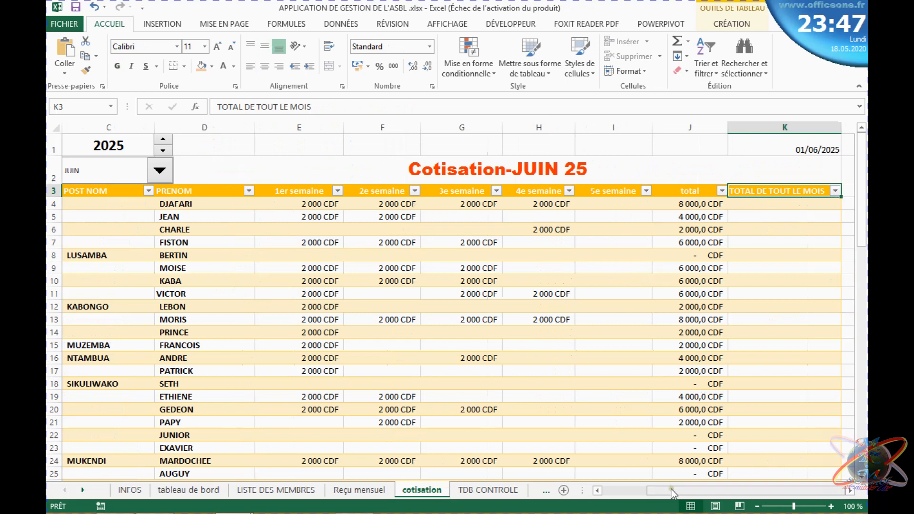
drag(671, 490, 619, 490)
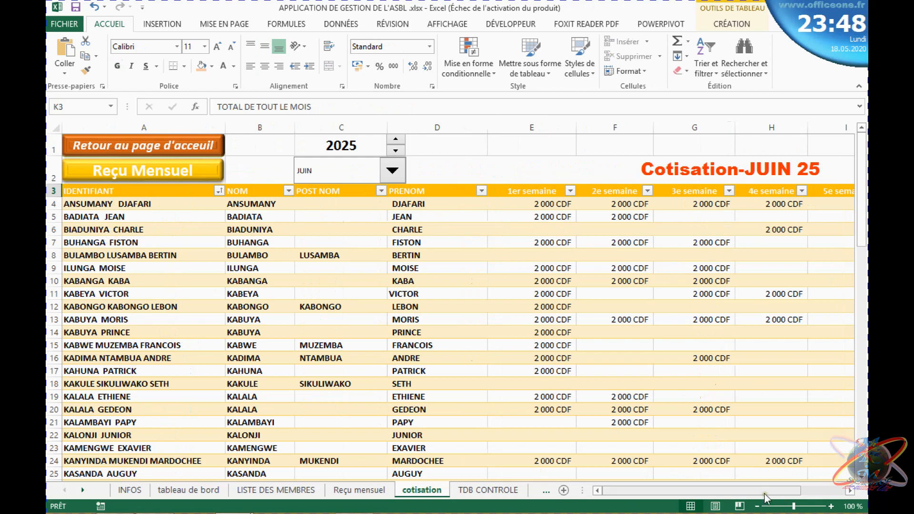
drag(764, 492, 790, 496)
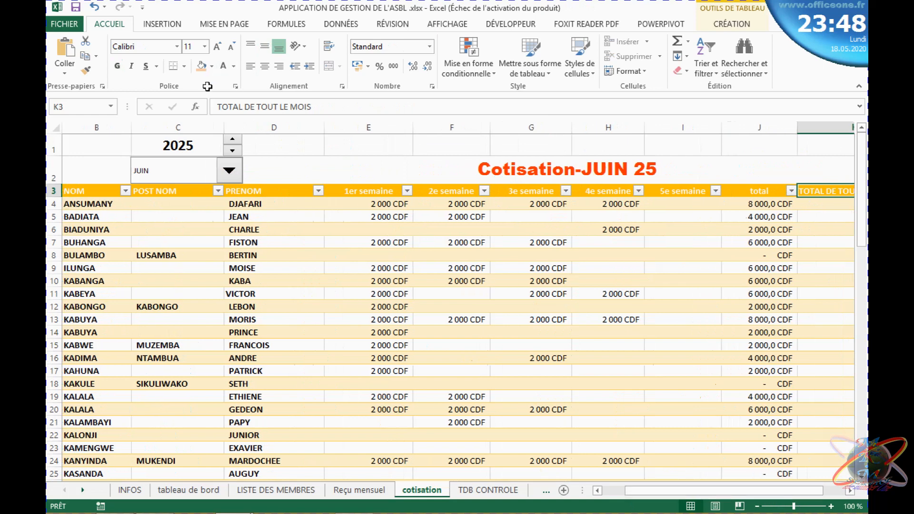
Set the cotisation sheet's month to MAI
click(229, 171)
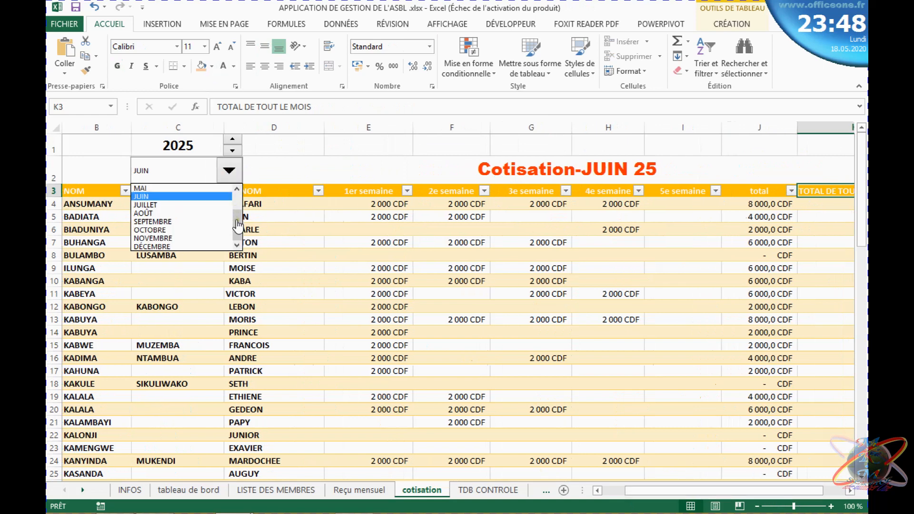
scroll(238, 211, up, 1)
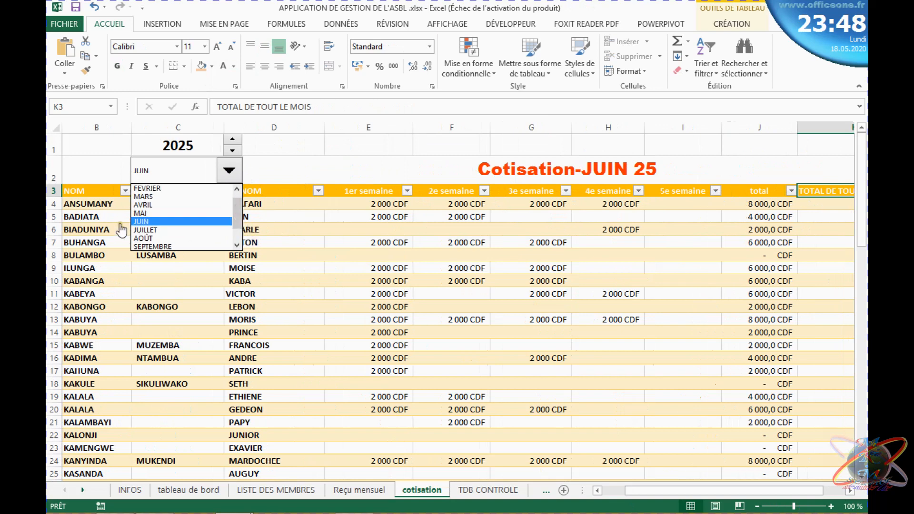
click(141, 213)
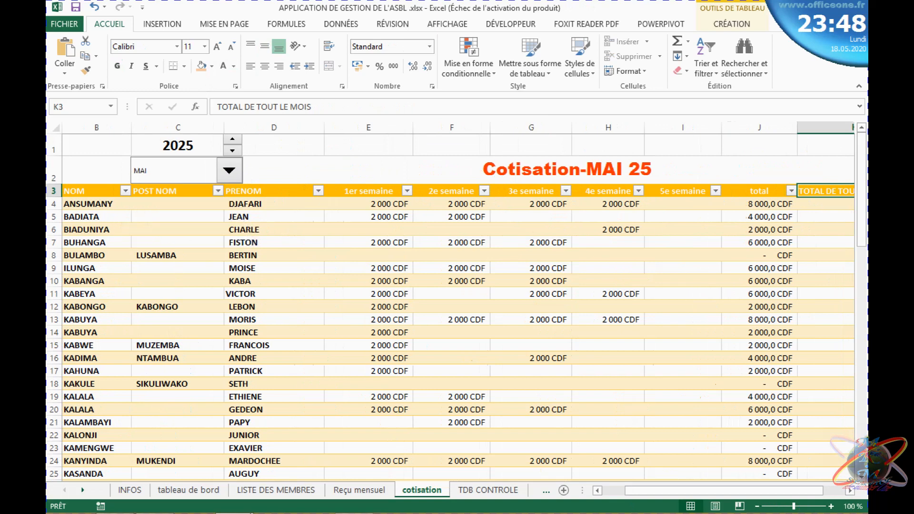
Start a SOMME.SI formula in K4 under TOTAL DE TOUT LE MOIS, using Tableau2[NOM PRENOM] from Histo de coti as Plage
drag(797, 496, 820, 496)
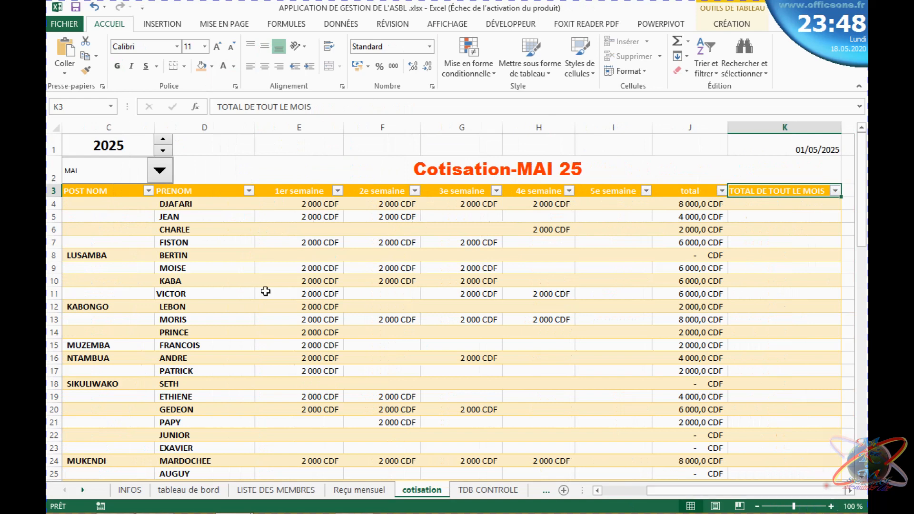
click(686, 231)
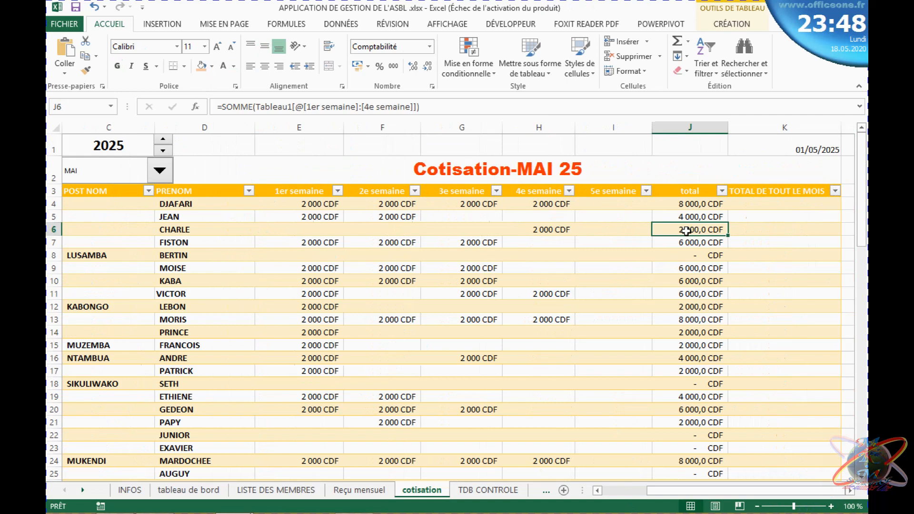
click(778, 233)
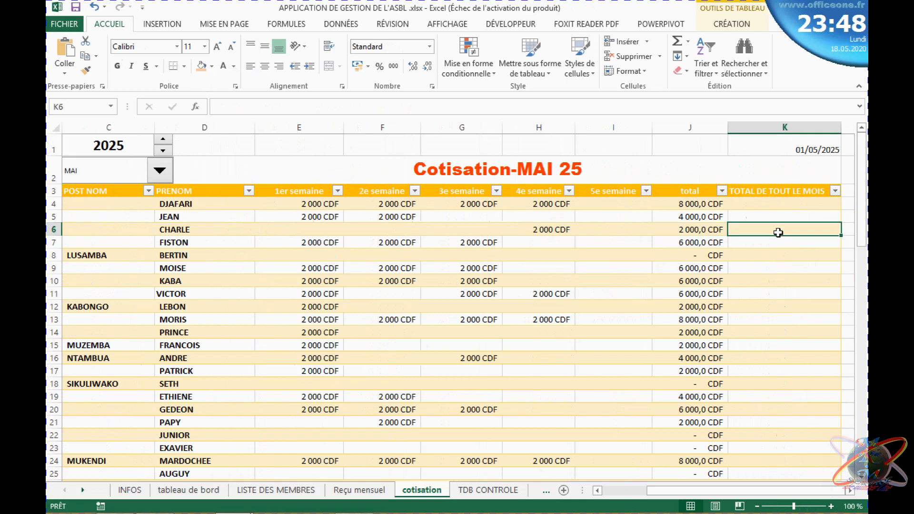
click(759, 214)
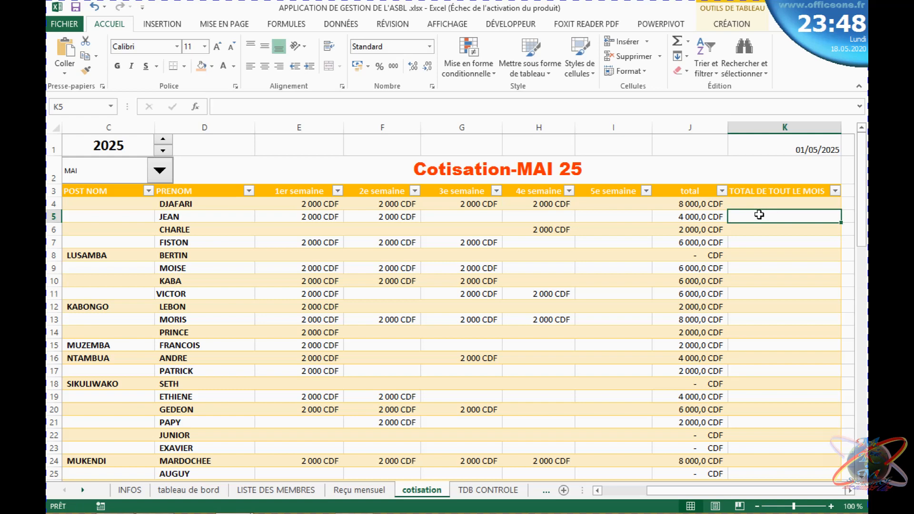
click(754, 204)
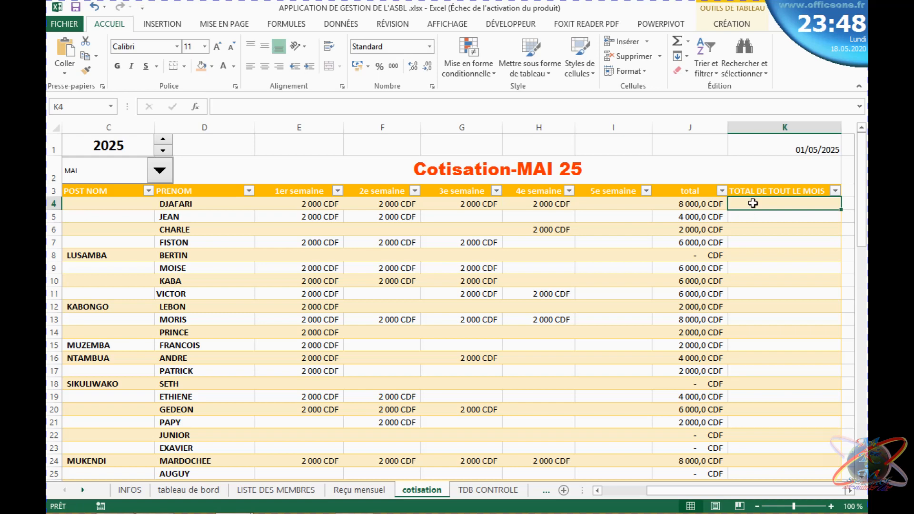
double_click(753, 204)
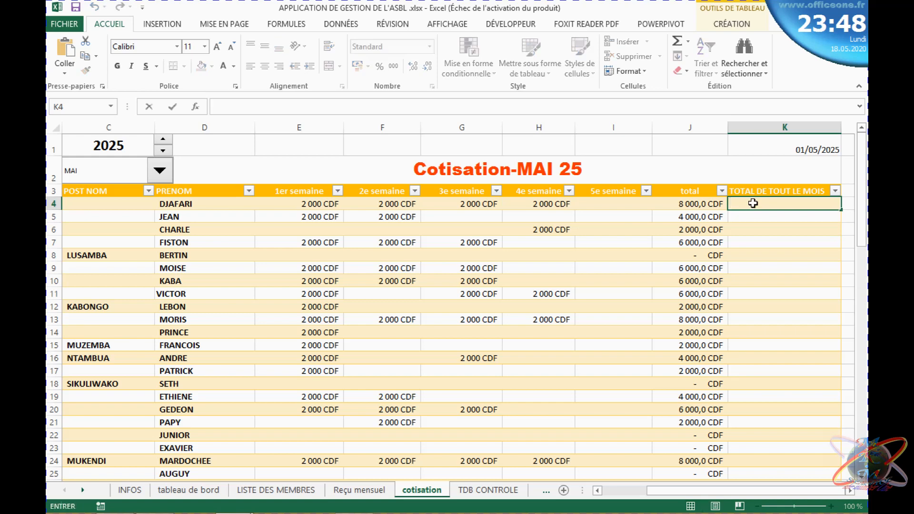
text(=somme)
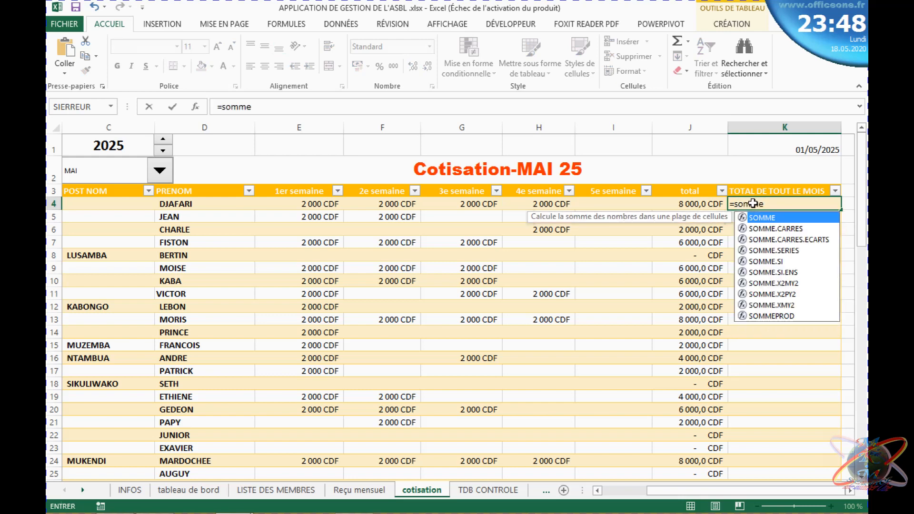
double_click(769, 261)
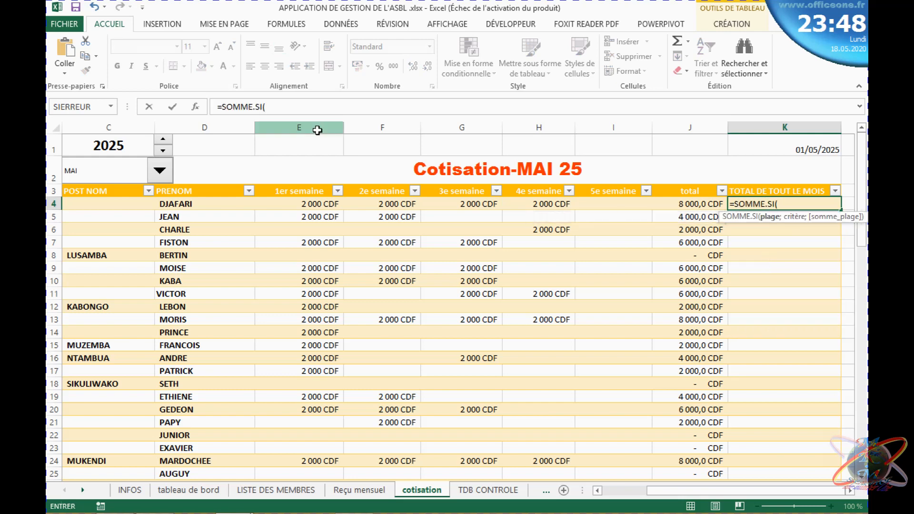
click(195, 107)
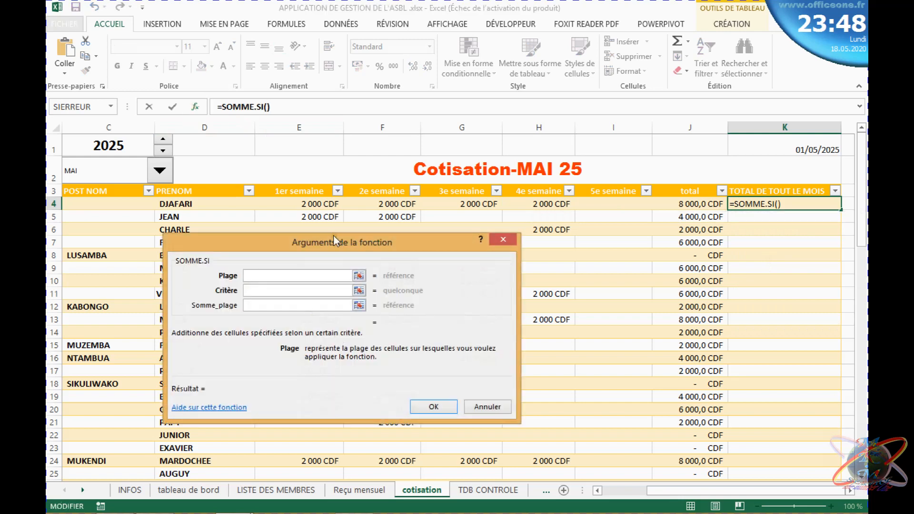
drag(334, 236, 561, 249)
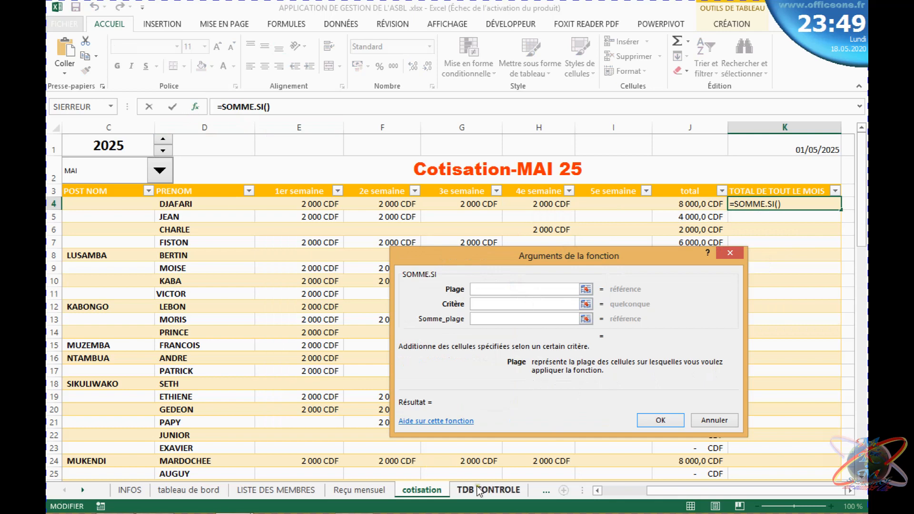
click(546, 490)
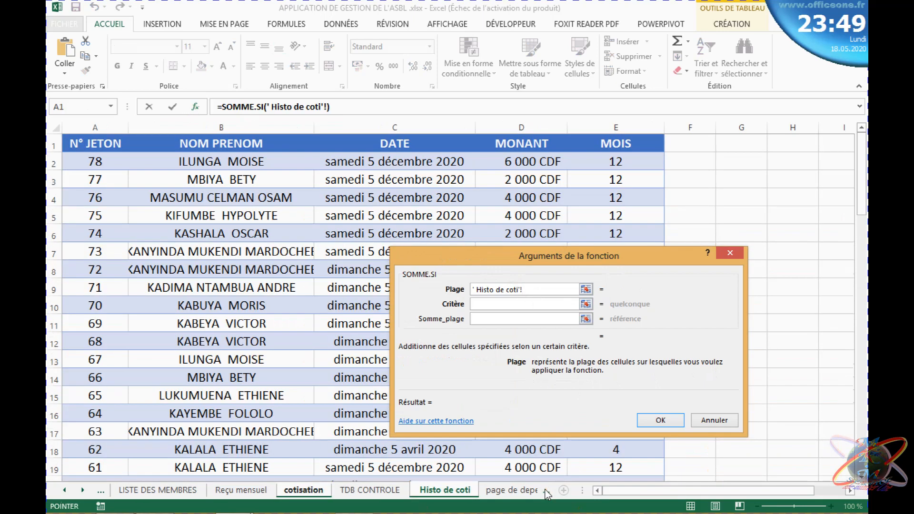
click(260, 131)
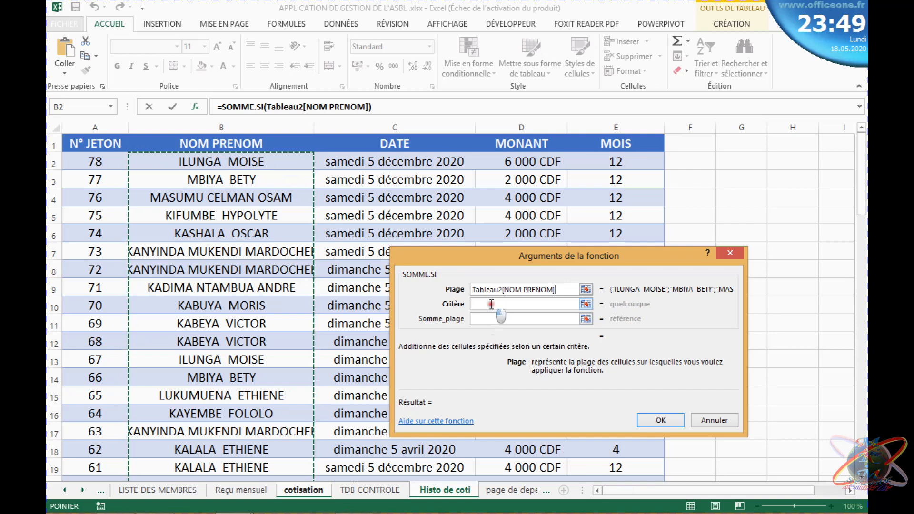
Complete the SOMME.SI formula with [IDENTIFIANT] as Critère and Tableau2[MONANT] from Histo de coti as Somme_plage
click(492, 304)
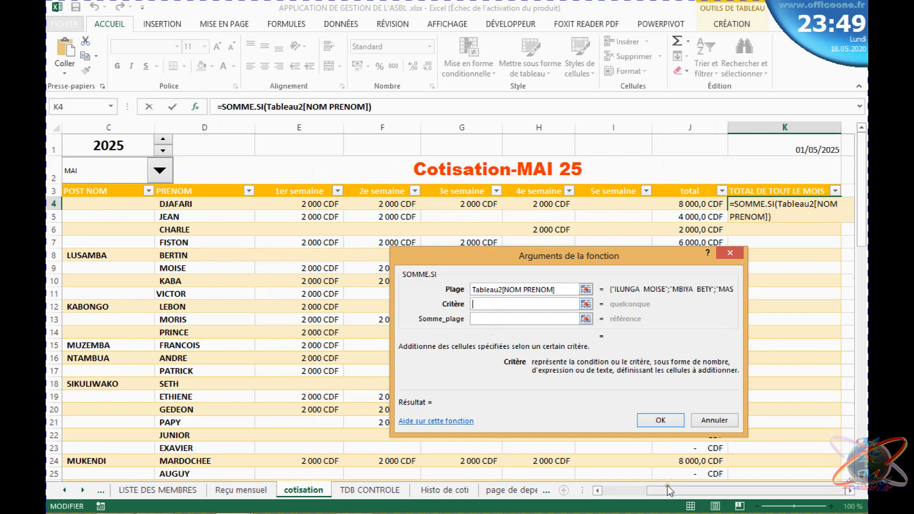
drag(667, 490, 609, 492)
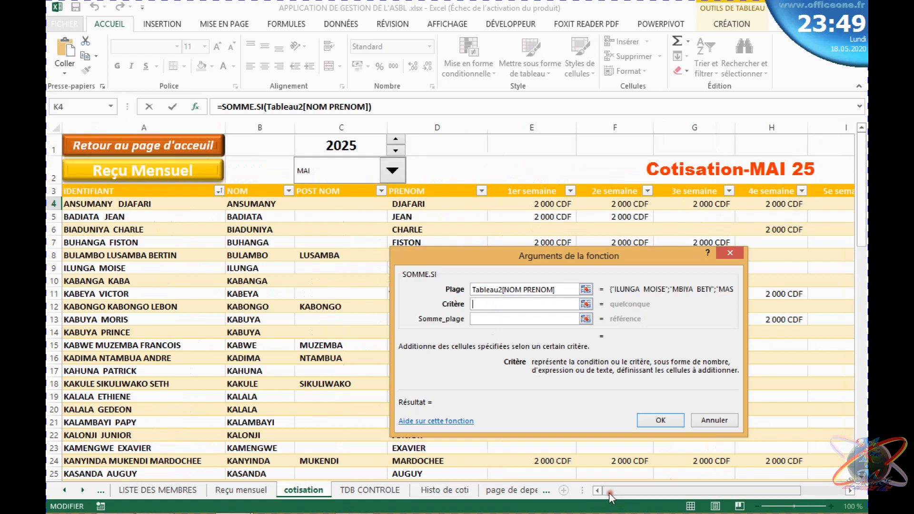
click(188, 181)
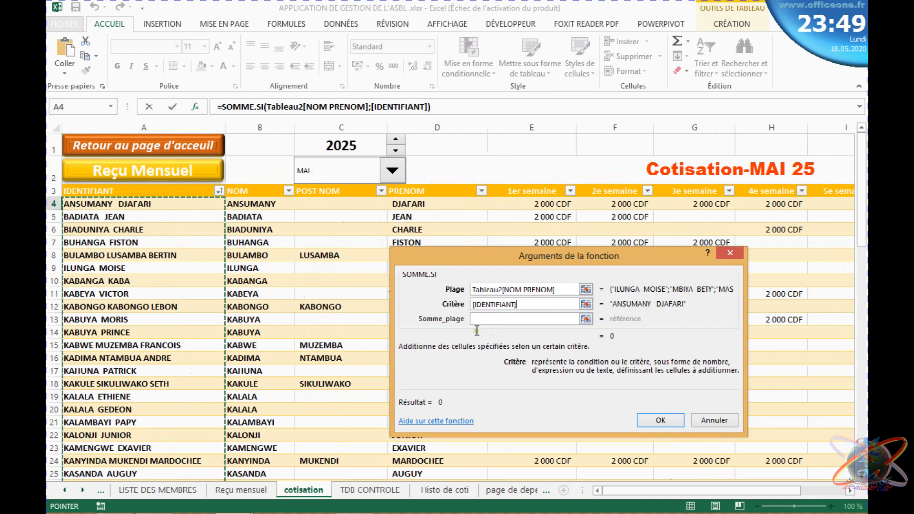
click(497, 317)
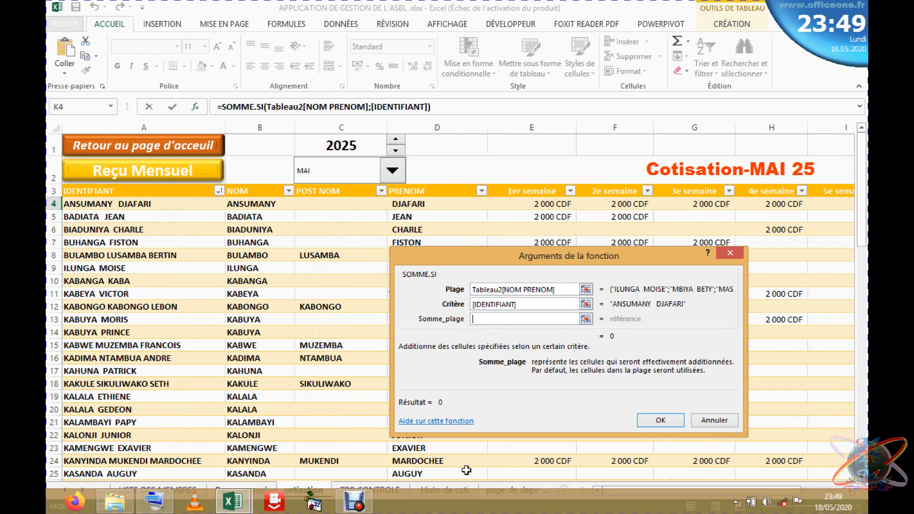
click(451, 490)
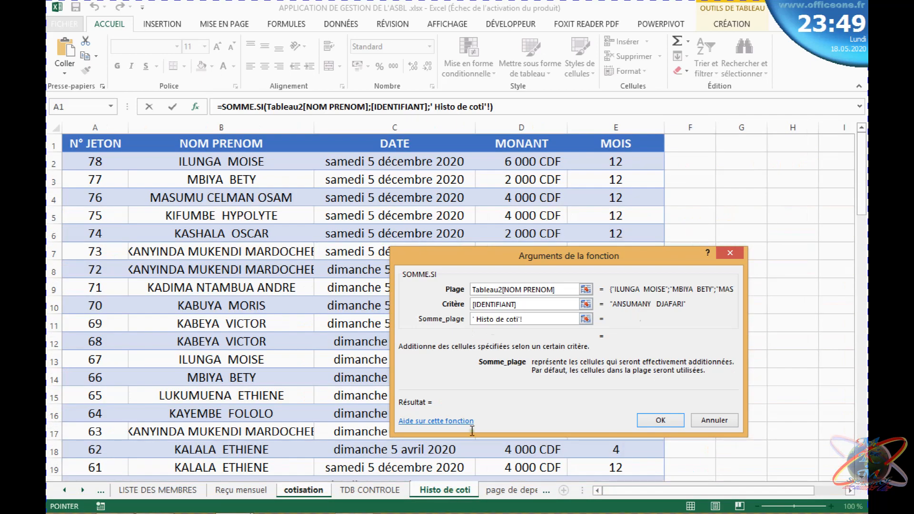
click(532, 132)
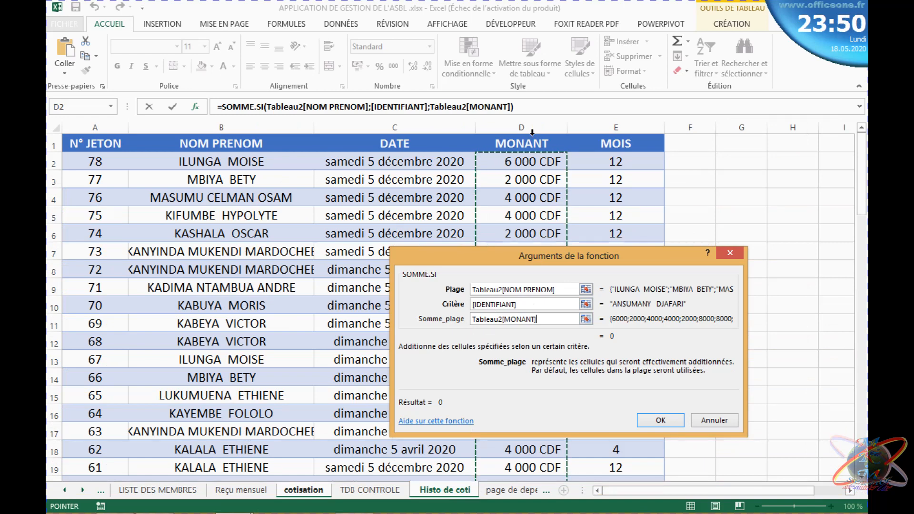
key(Return)
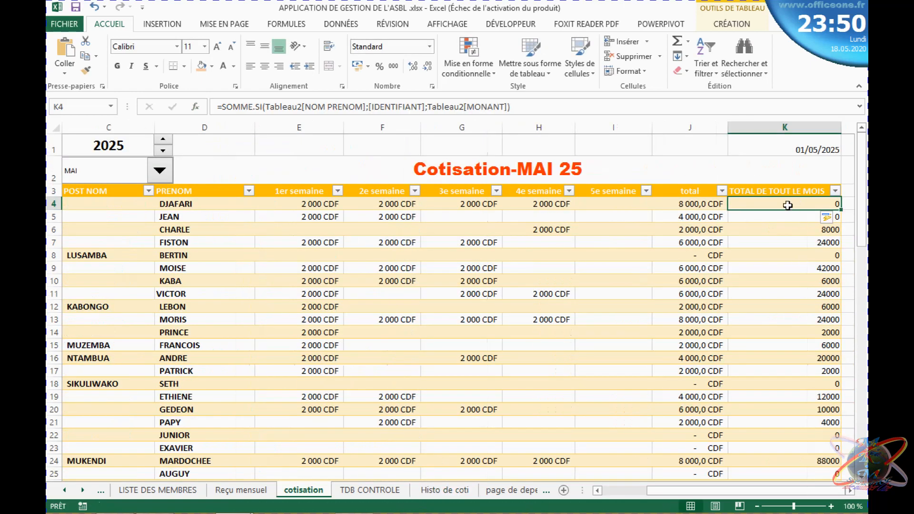
Enlarge the cotisation sheet to 150 % and check the TOTAL DE TOUT LE MOIS column against the total column
click(753, 243)
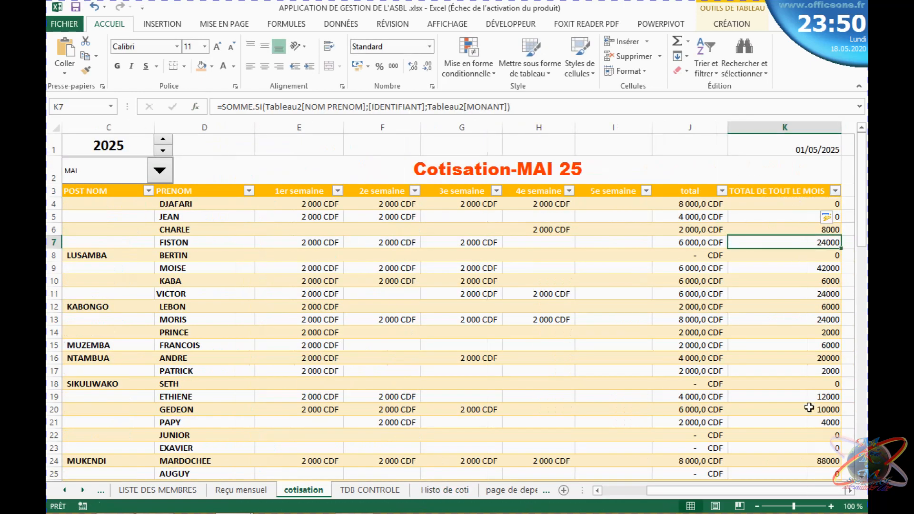
drag(848, 490, 848, 486)
click(831, 506)
click(831, 506)
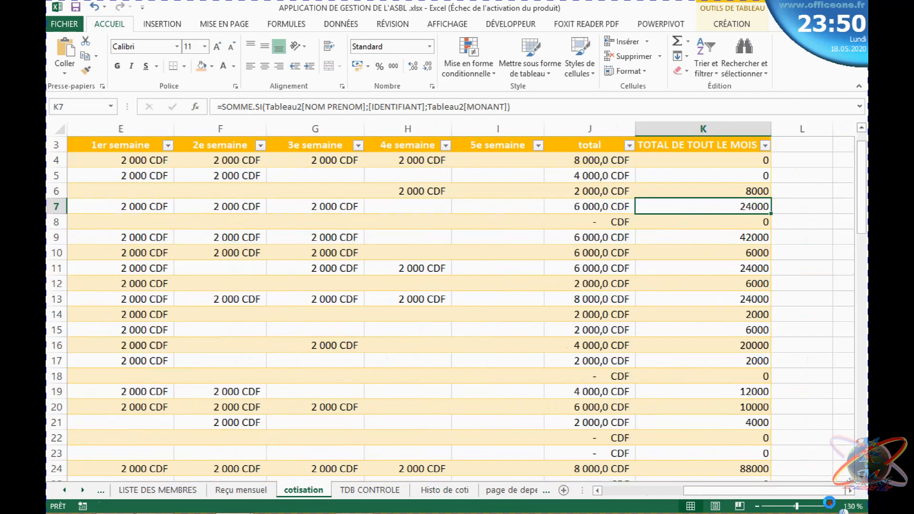
click(831, 506)
click(831, 505)
click(831, 506)
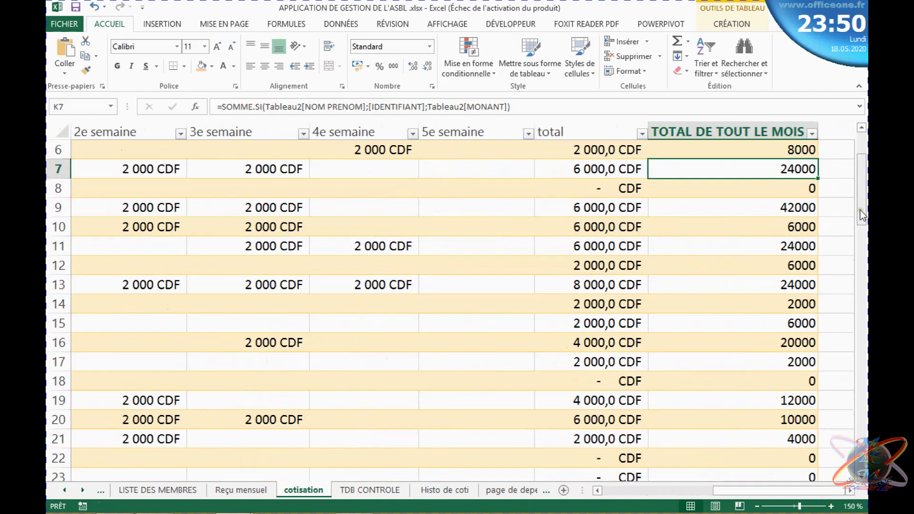
drag(861, 219, 863, 193)
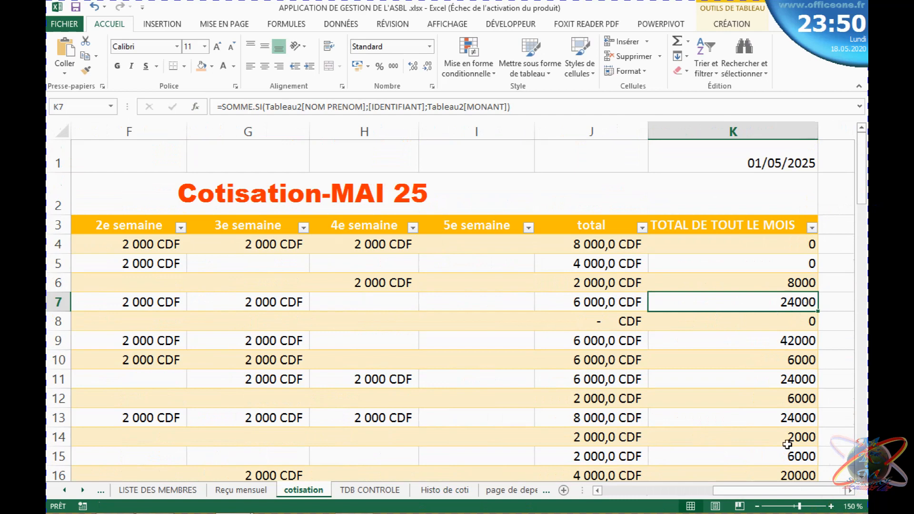
Format the TOTAL DE TOUT LE MOIS column's amounts as Comptabilité with the CDF symbol
click(717, 216)
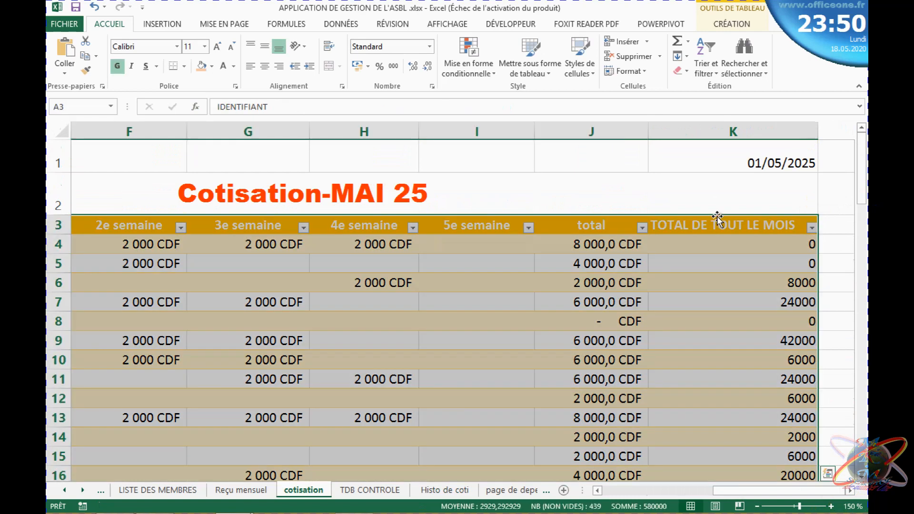
click(717, 215)
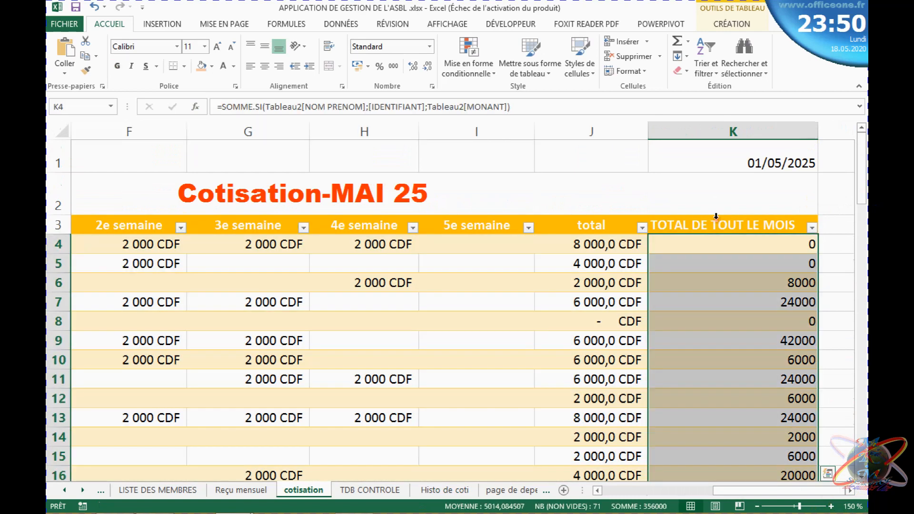
click(357, 66)
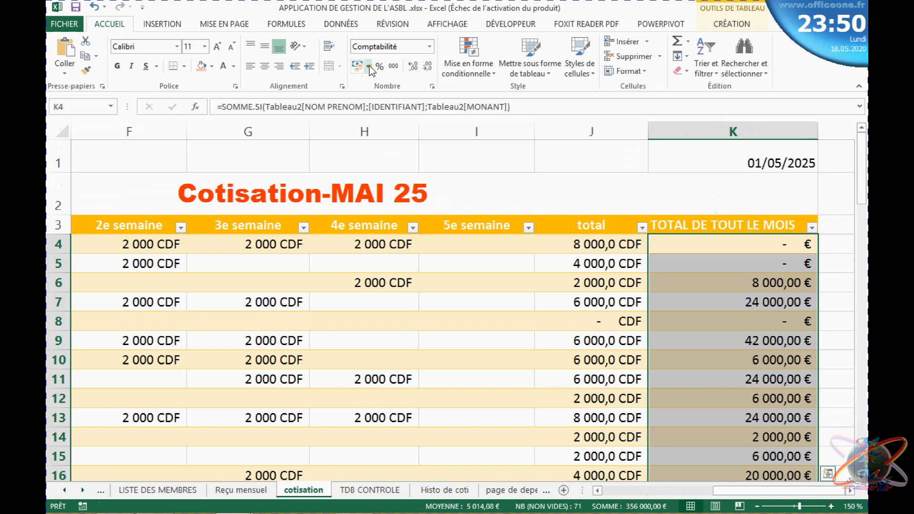
click(368, 66)
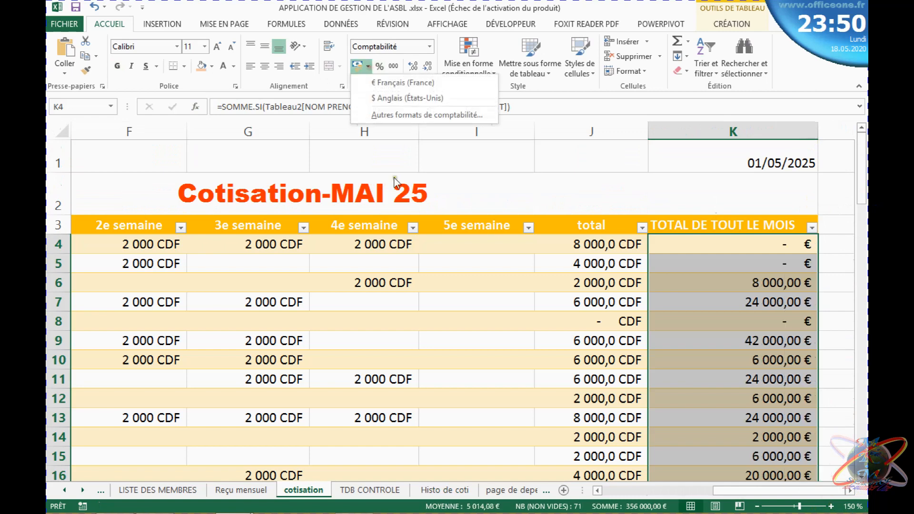
click(412, 115)
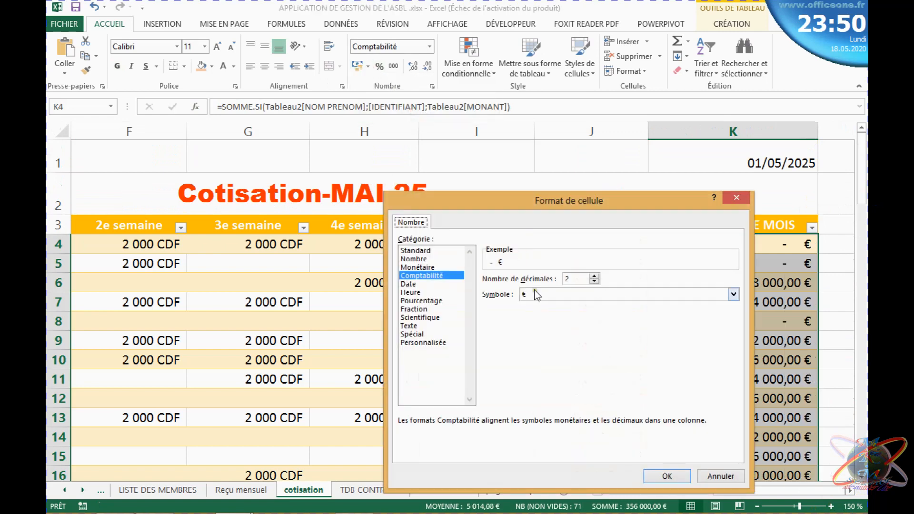
click(537, 295)
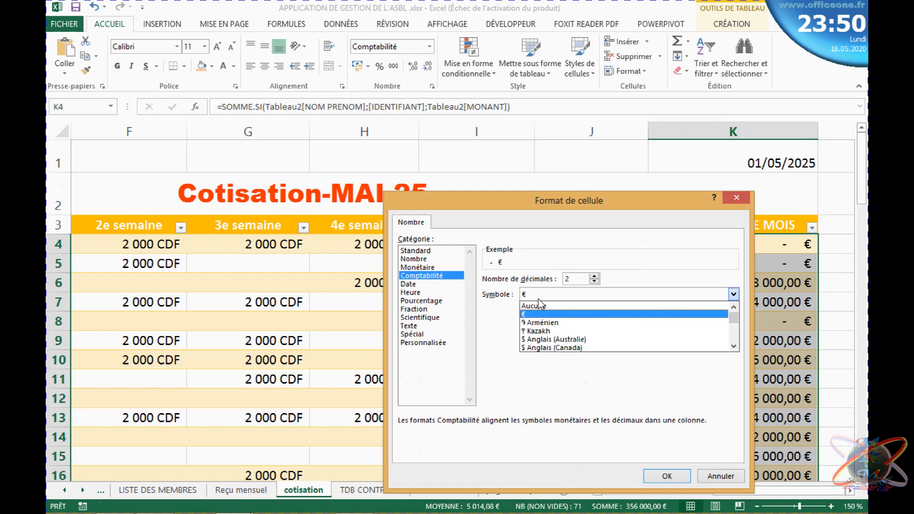
key(c)
click(734, 348)
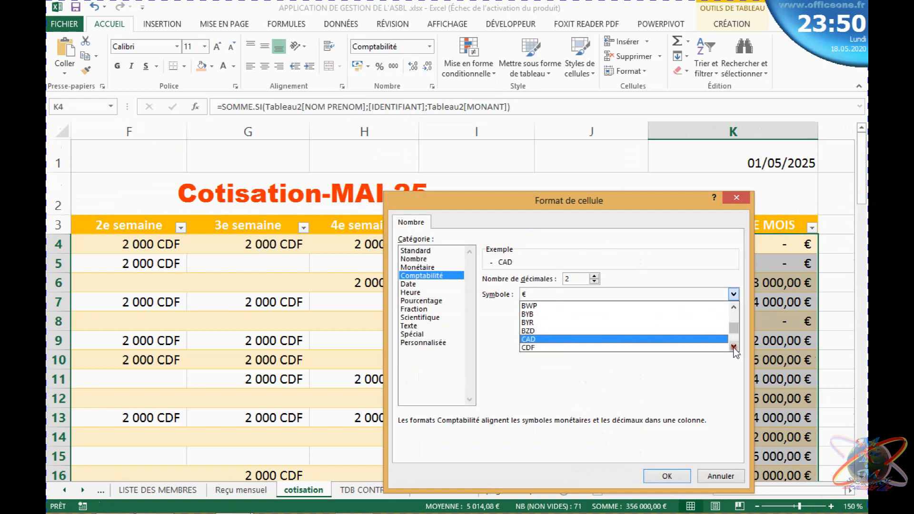
click(538, 349)
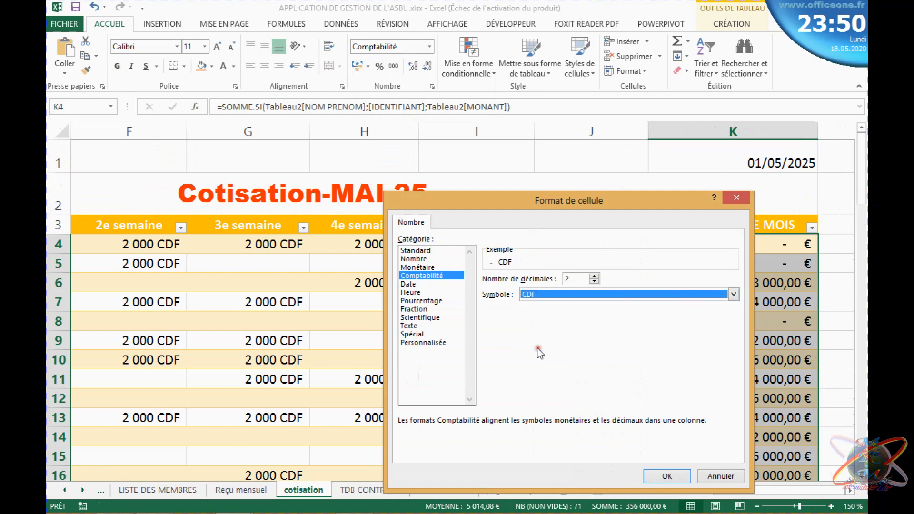
click(667, 476)
click(792, 259)
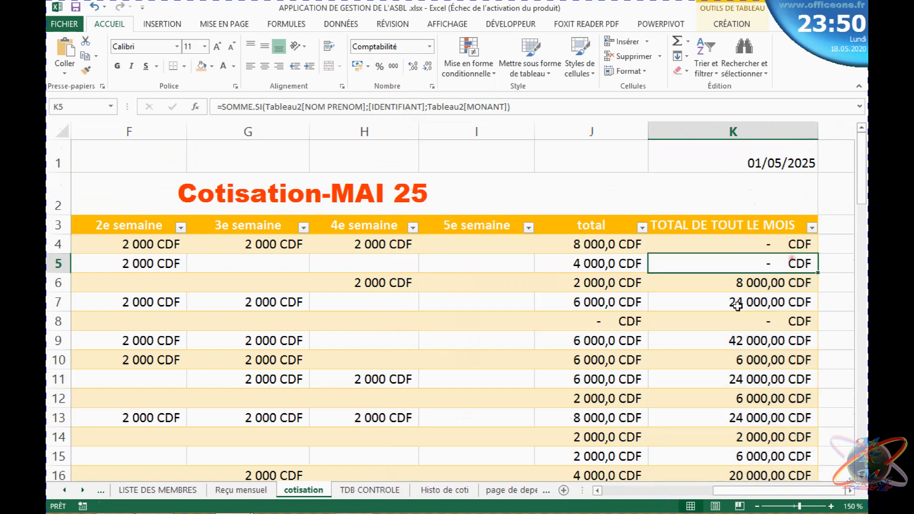
Compare members' amounts in the cotisation sheet's TOTAL DE TOUT LE MOIS column with the payment records on Histo de coti
click(738, 306)
click(741, 348)
click(782, 302)
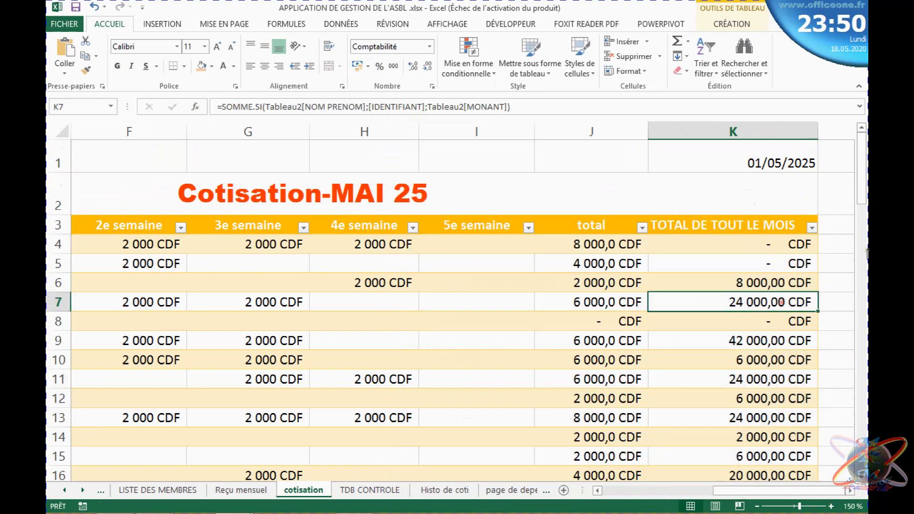
mouse_move(862, 180)
mouse_down()
mouse_move(871, 187)
mouse_move(863, 166)
mouse_up()
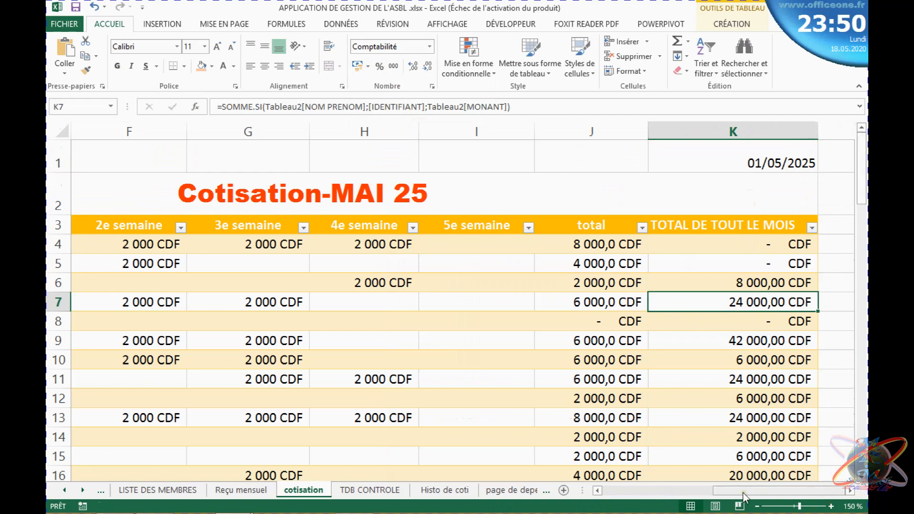
drag(744, 495, 619, 491)
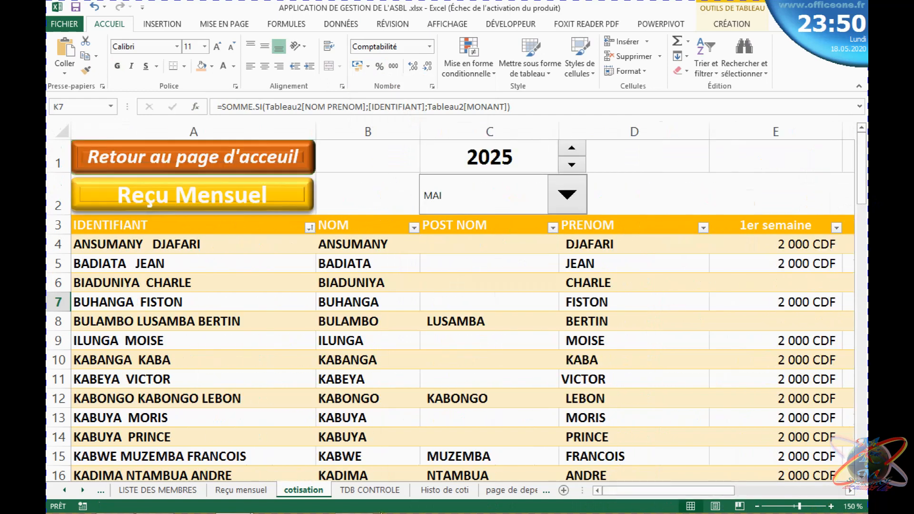
click(458, 489)
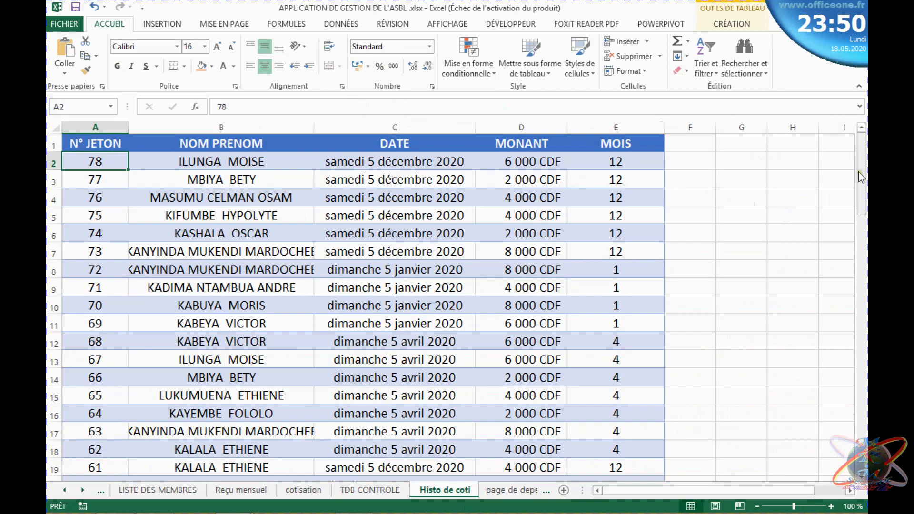
mouse_move(862, 177)
mouse_down()
mouse_move(865, 418)
mouse_move(865, 174)
mouse_up()
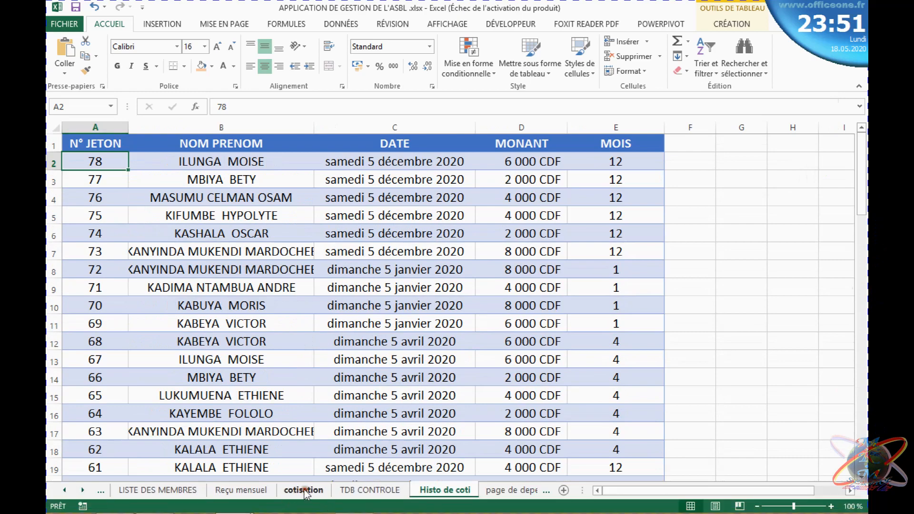
click(305, 490)
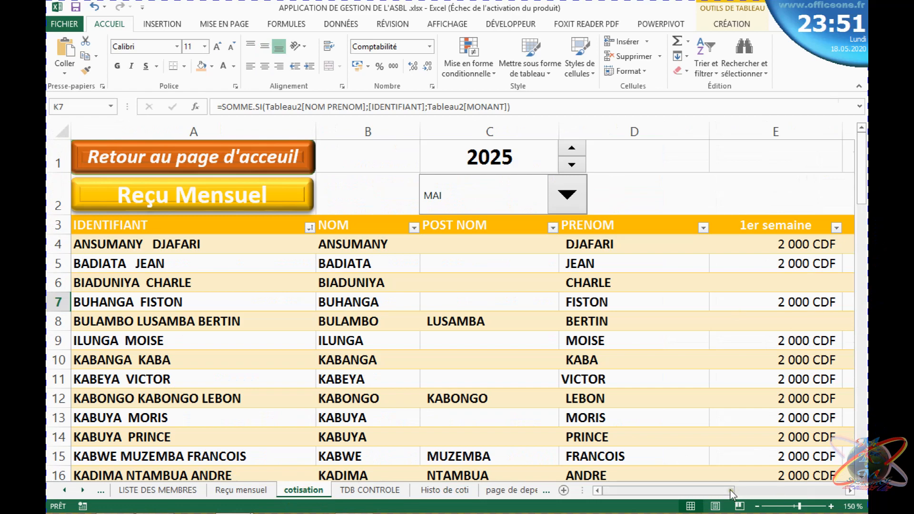
drag(740, 491, 781, 469)
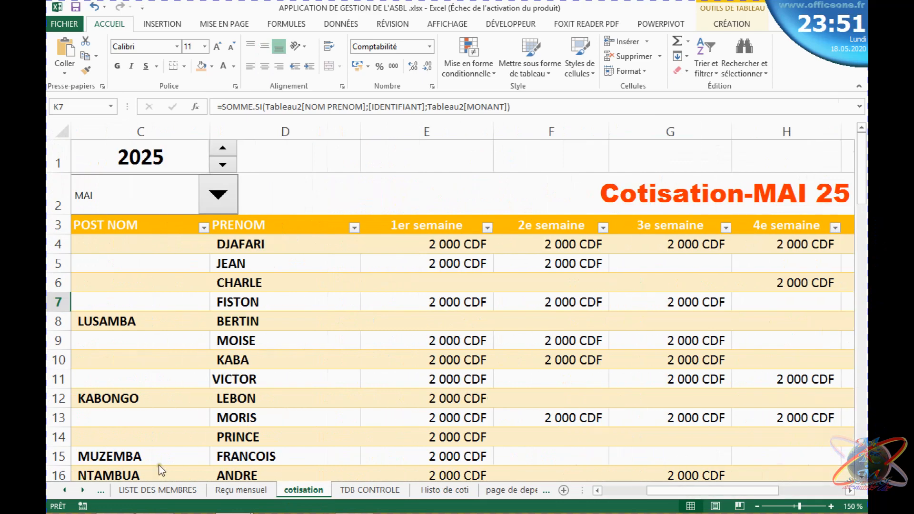
Calculate Montant Max membre in I4 of tableau de bord with MAX over Tableau1[TOTAL DE TOUT LE MOIS] from the cotisation sheet
click(100, 490)
click(172, 490)
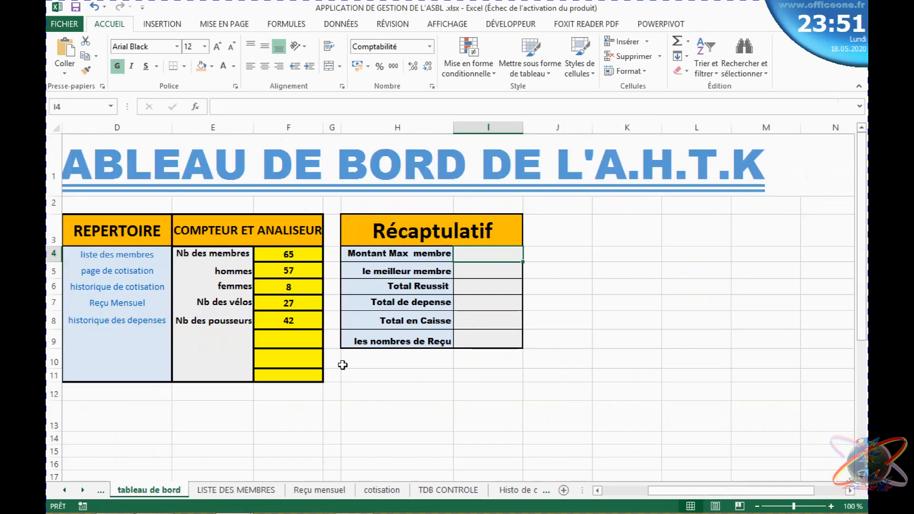
click(490, 251)
double_click(491, 251)
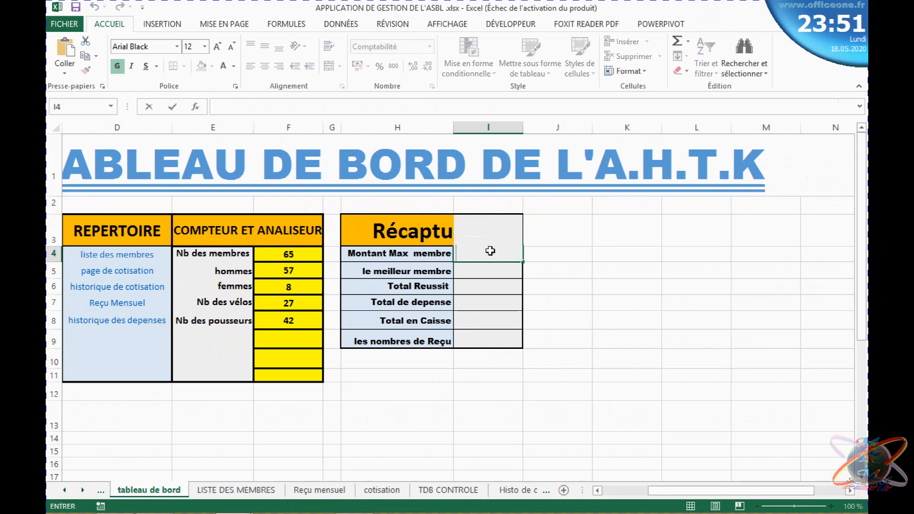
text(=max)
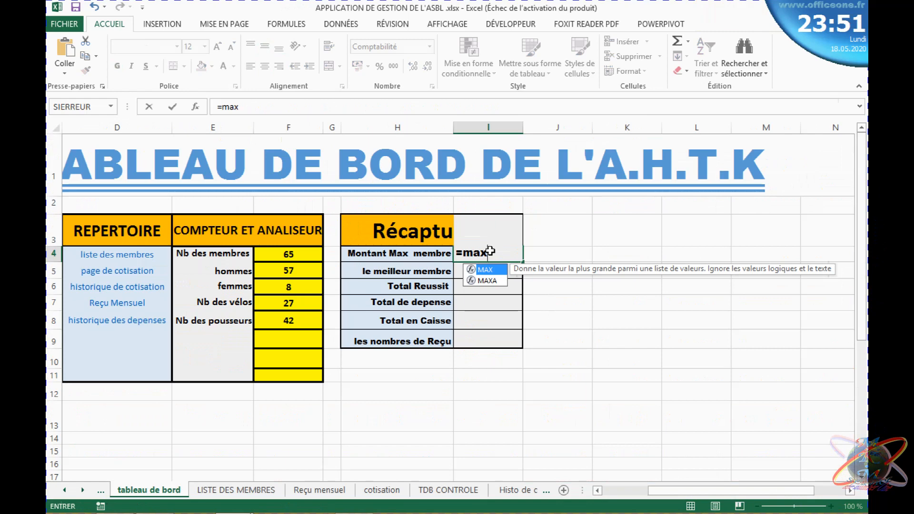
text(()
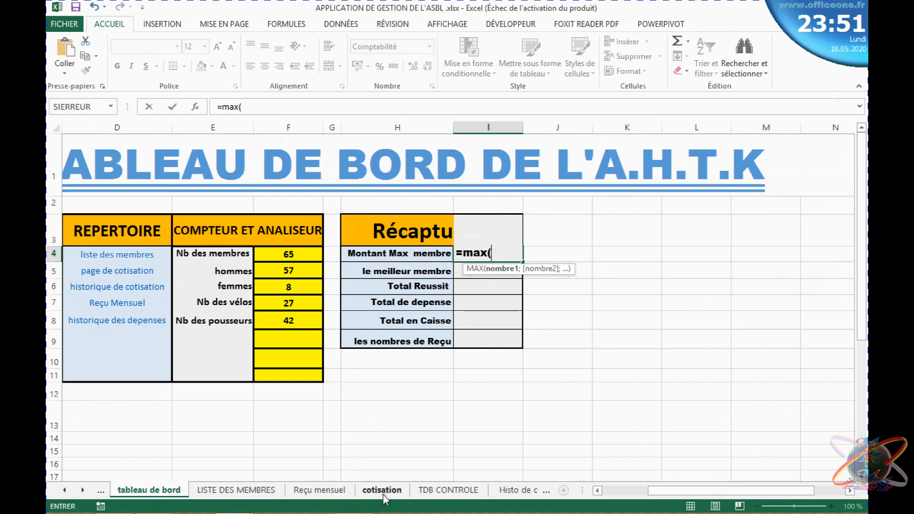
click(405, 491)
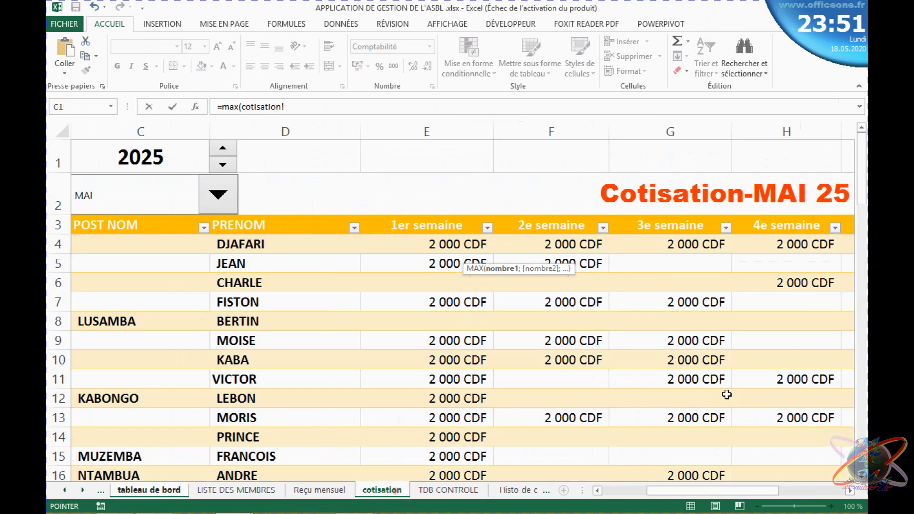
drag(705, 496, 780, 490)
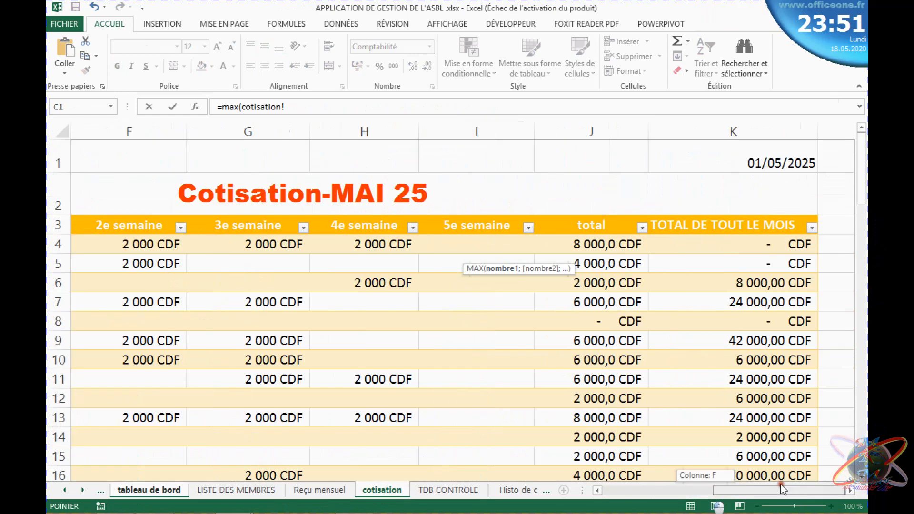
click(720, 216)
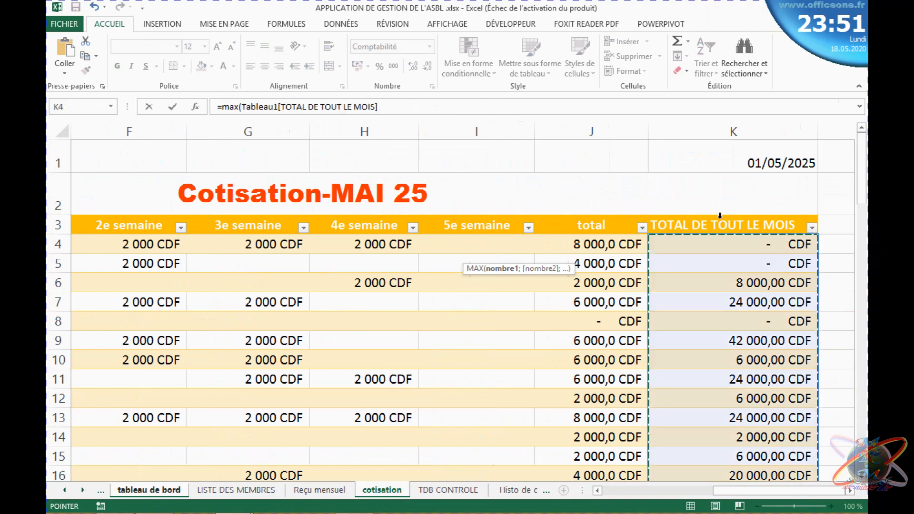
key(Return)
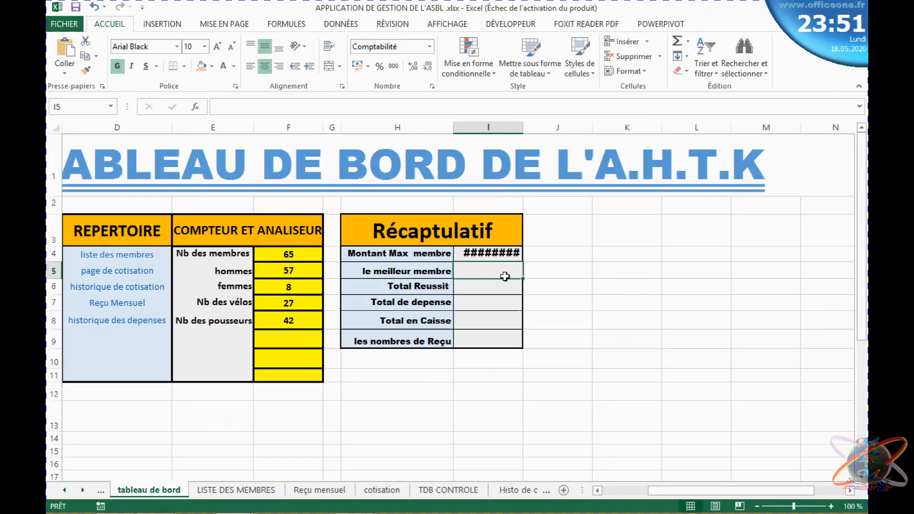
Auto-fit column I of tableau de bord so that the Montant Max membre amount fits
click(494, 253)
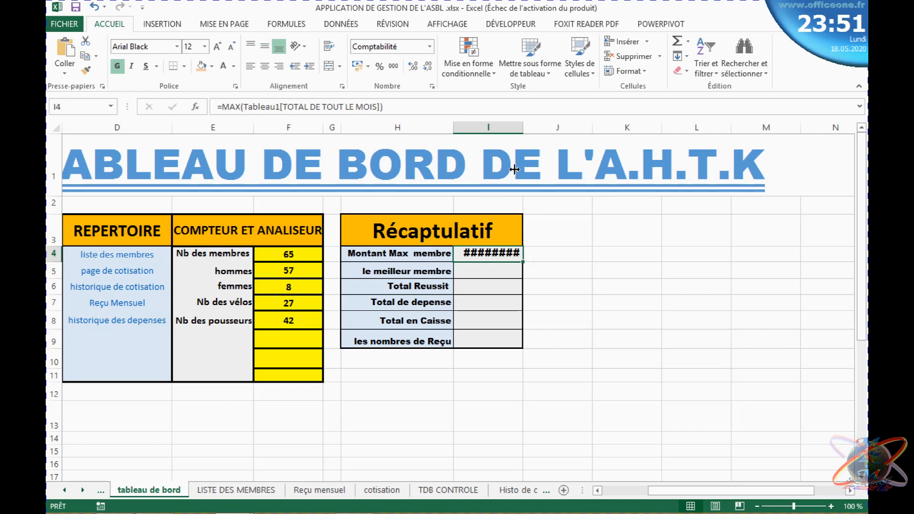
double_click(523, 122)
click(502, 318)
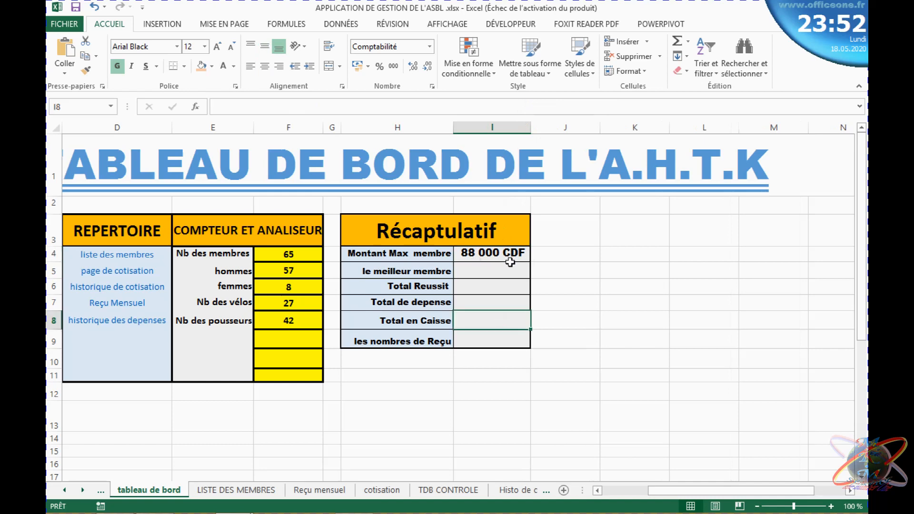
click(478, 256)
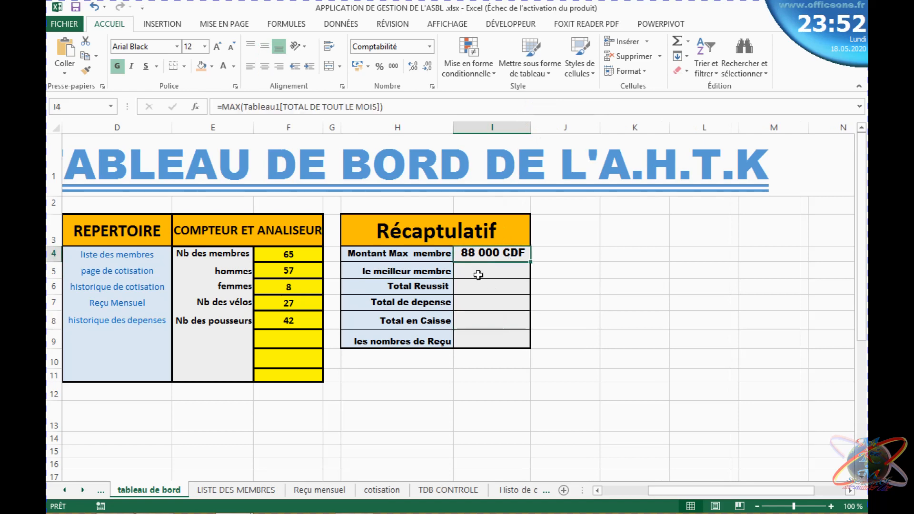
Find the highest amount under TOTAL DE TOUT LE MOIS on cotisation and review the MAX formula in I4 of tableau de bord
click(478, 274)
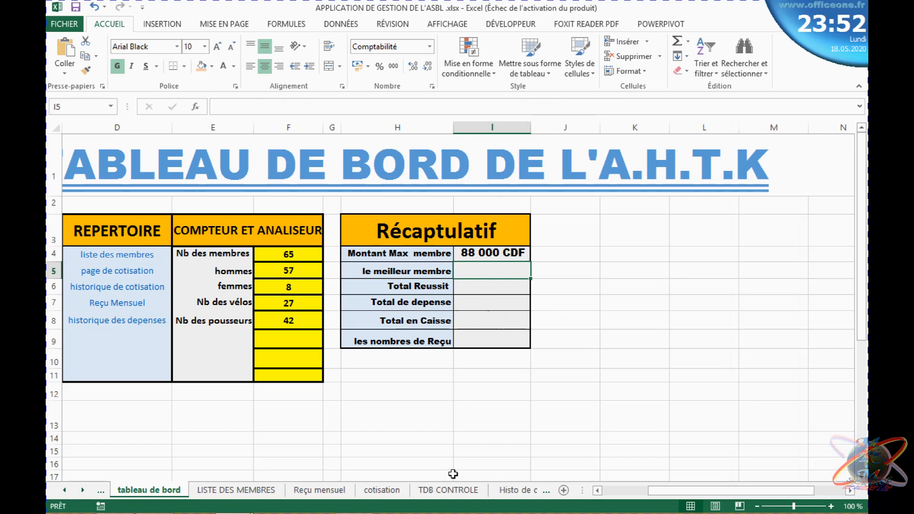
click(382, 490)
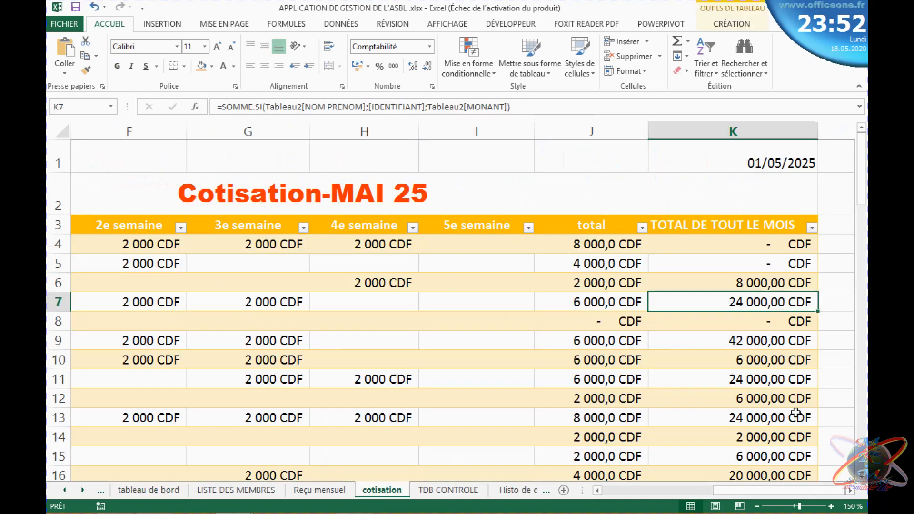
drag(866, 167, 866, 222)
click(702, 348)
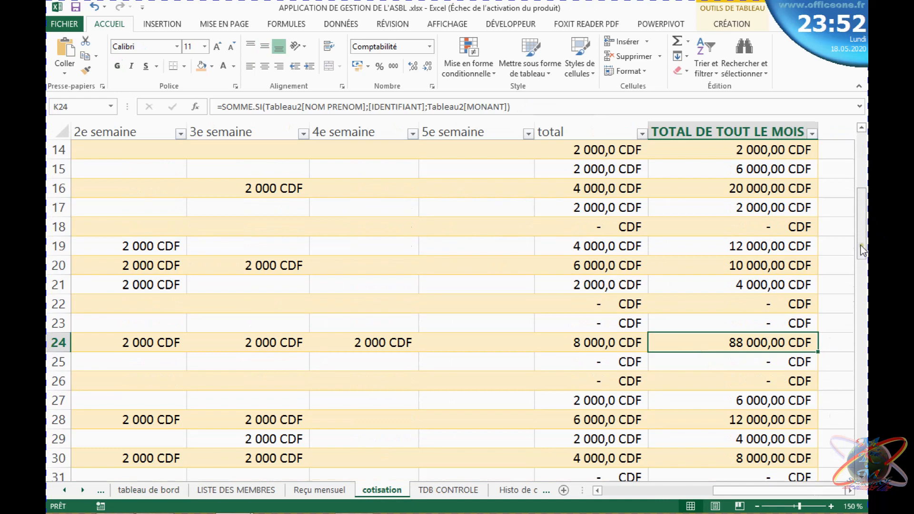
drag(863, 250, 853, 192)
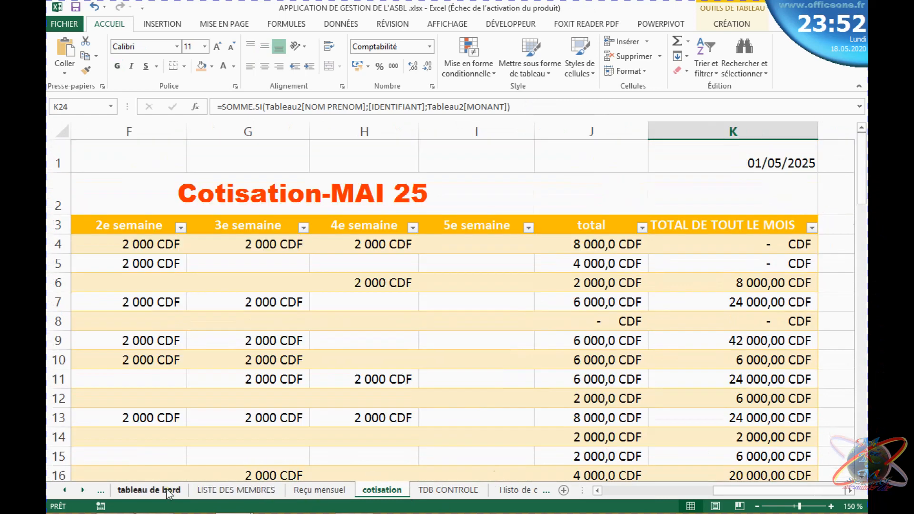
click(151, 490)
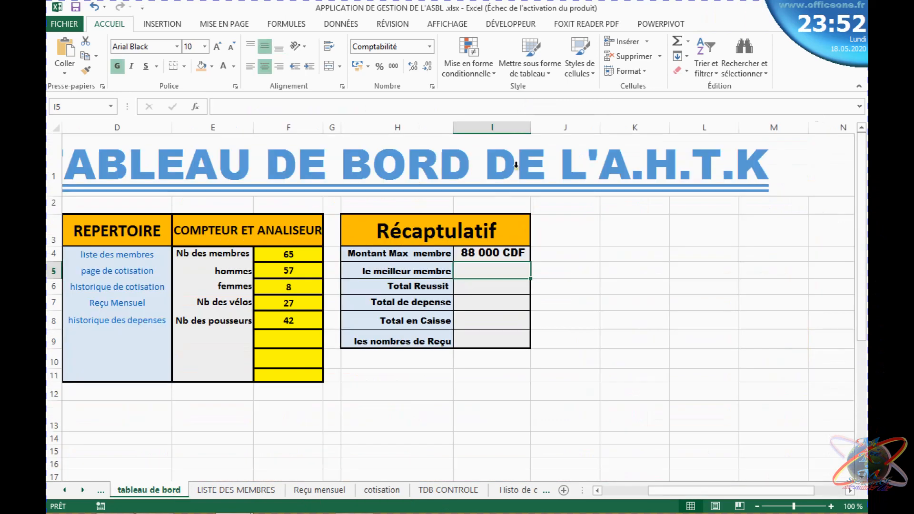
double_click(490, 257)
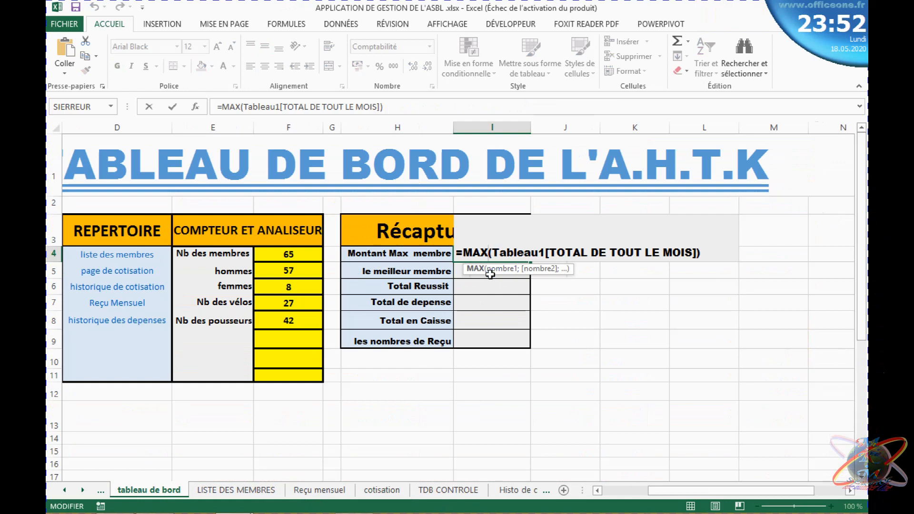
key(Return)
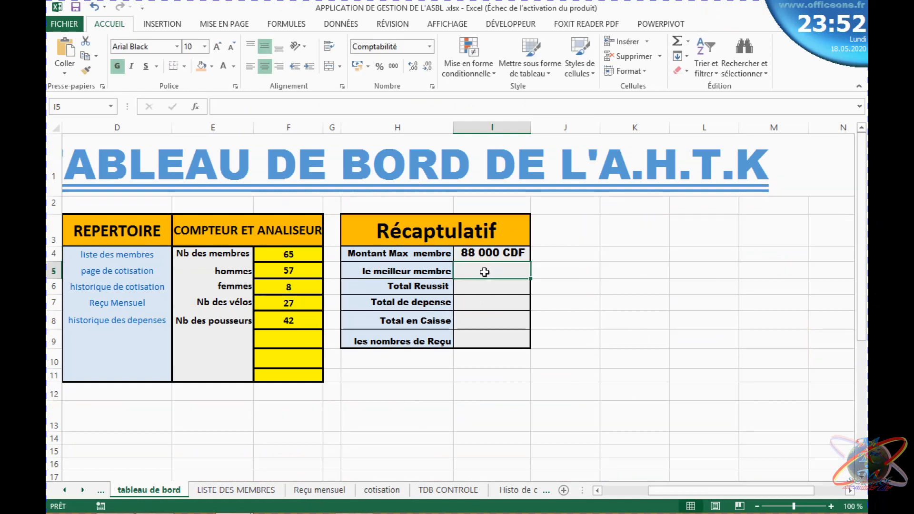
click(195, 106)
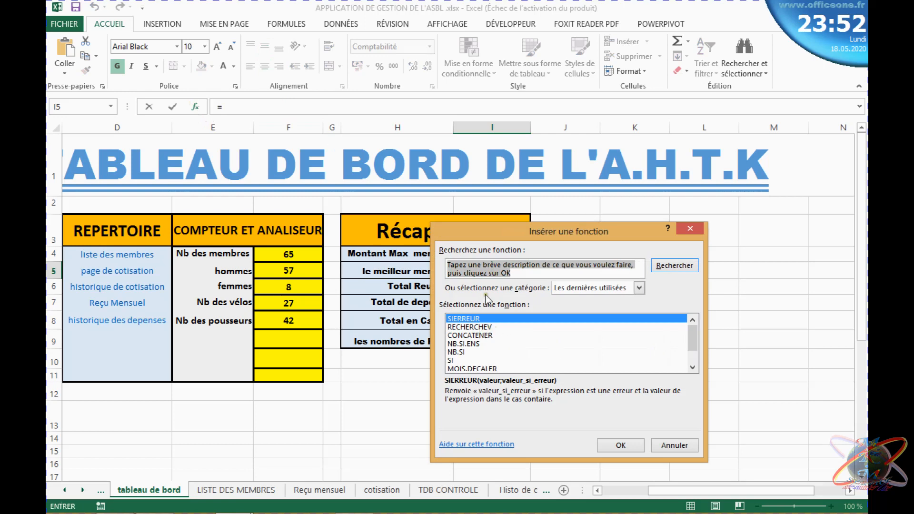
drag(518, 232, 625, 246)
double_click(595, 343)
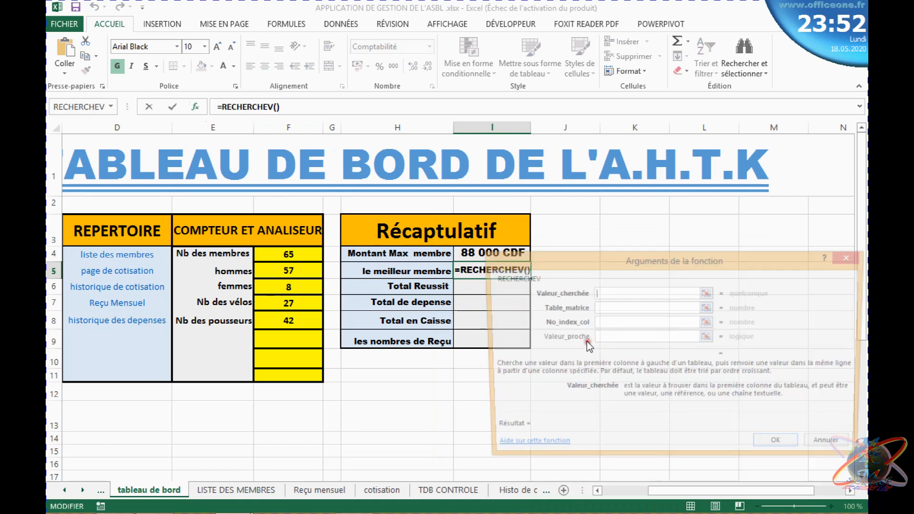
drag(610, 270, 467, 321)
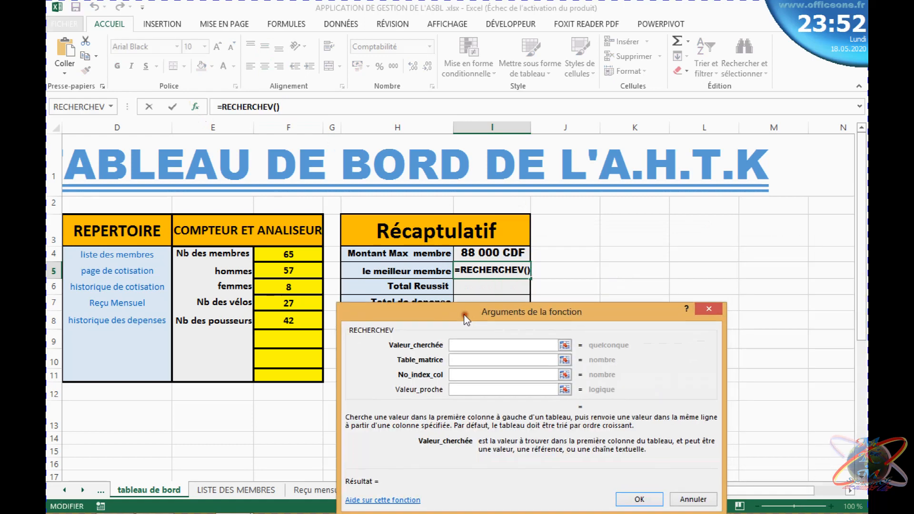
click(478, 250)
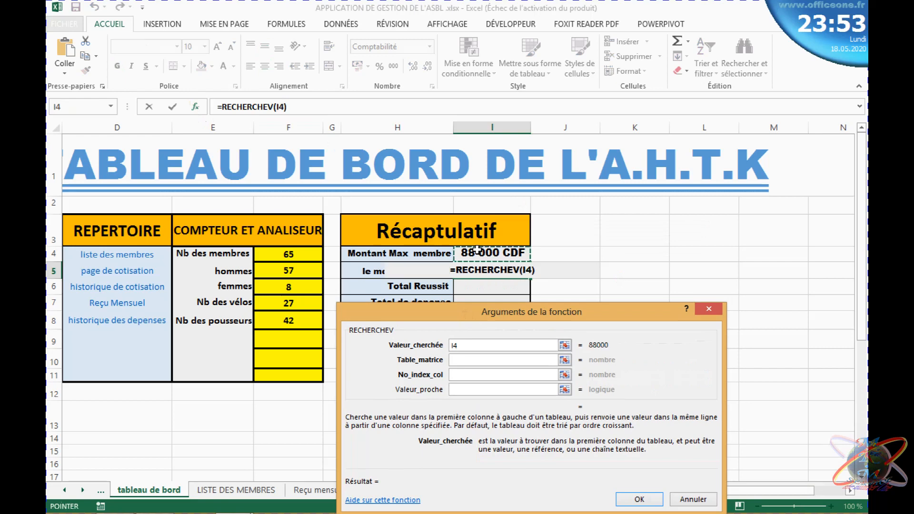
click(485, 360)
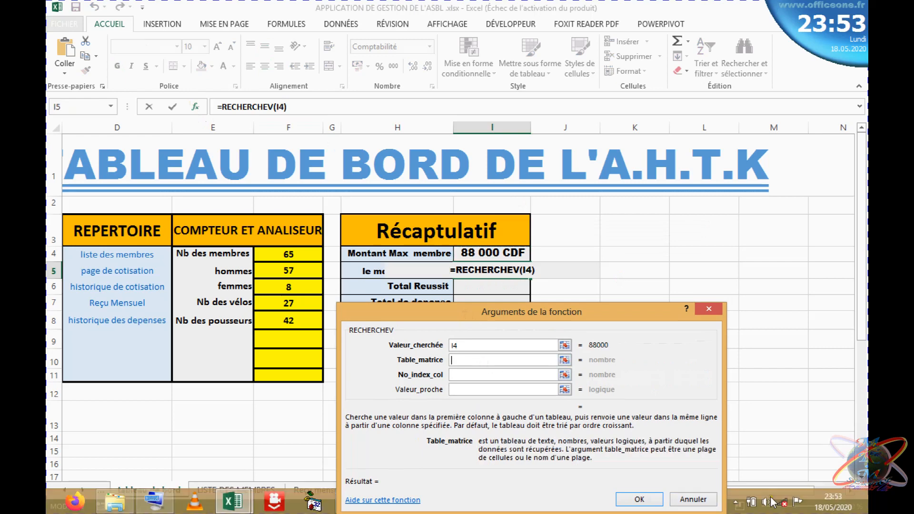
drag(608, 312, 564, 7)
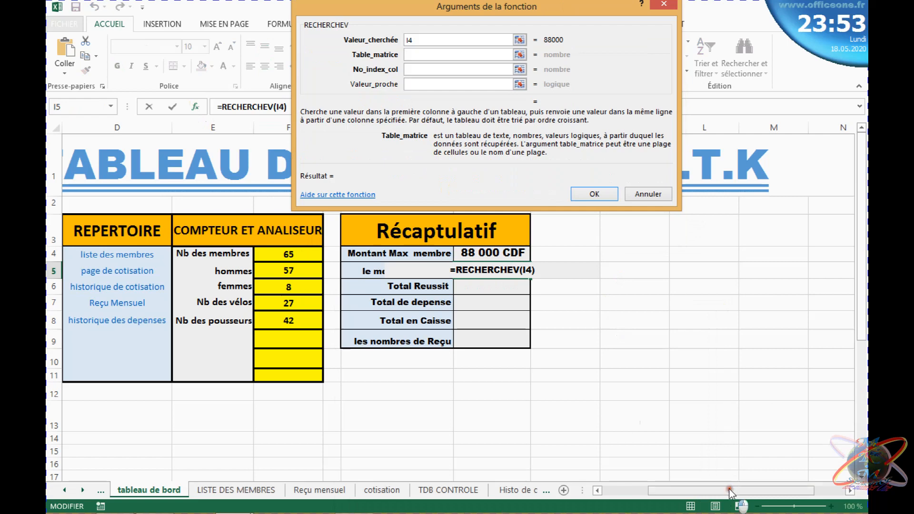
drag(731, 490, 648, 490)
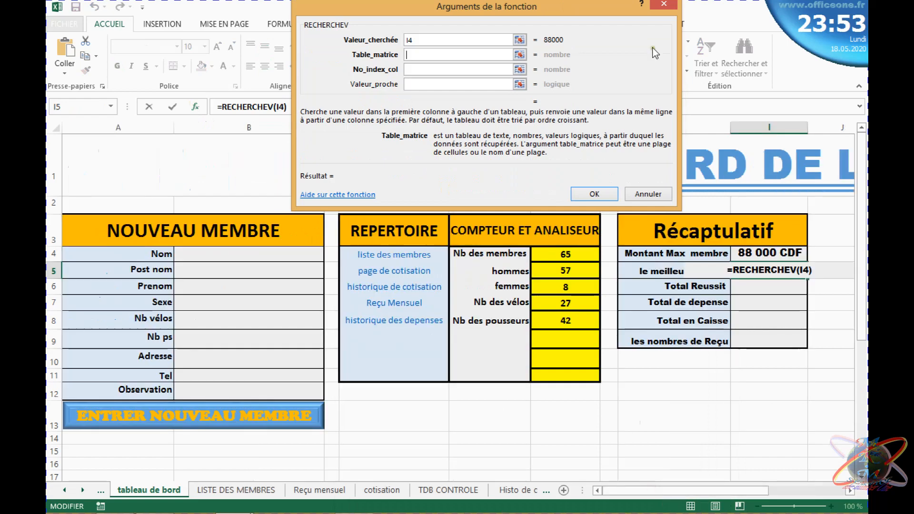
click(660, 4)
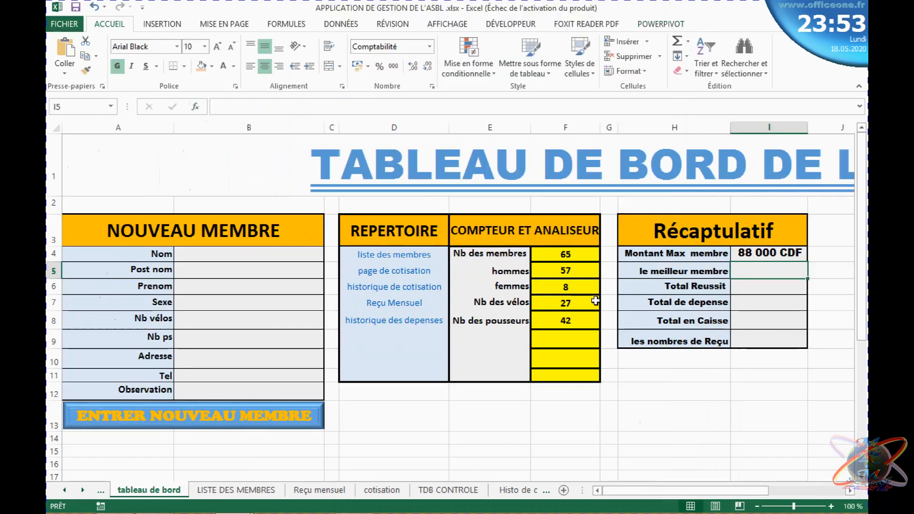
Examine the cotisation sheet to compare each member's IDENTIFIANT with the amount under TOTAL DE TOUT LE MOIS
click(544, 497)
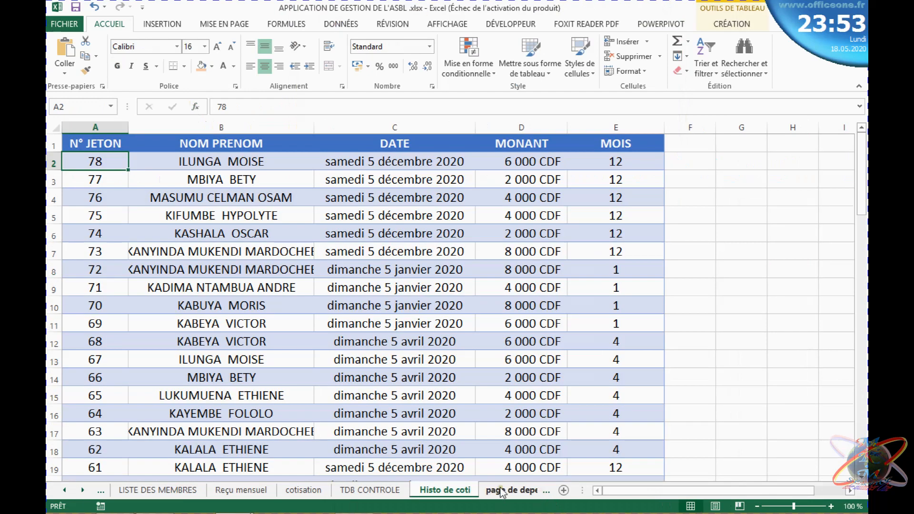
click(298, 495)
click(692, 341)
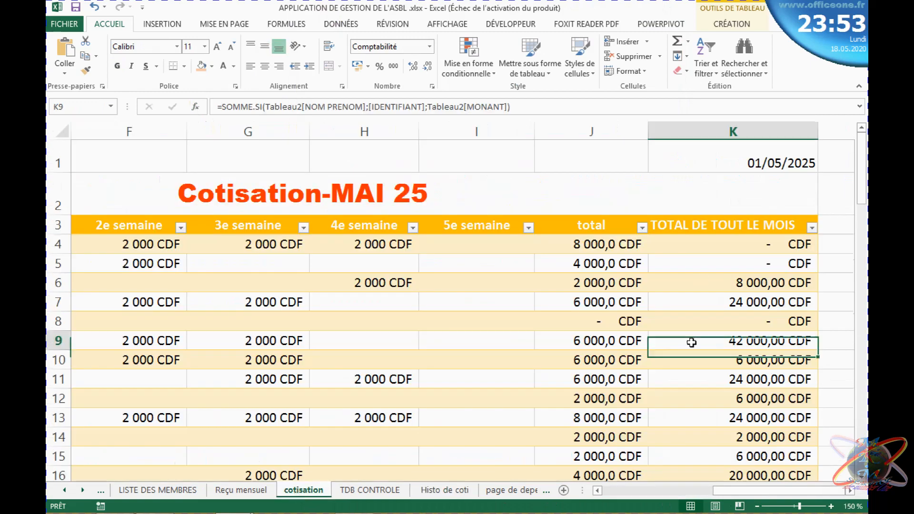
click(728, 245)
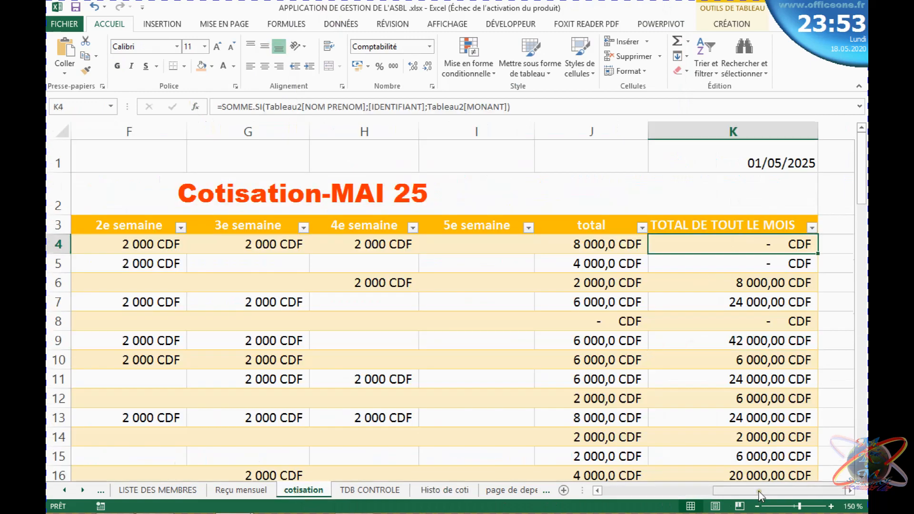
drag(759, 494, 587, 491)
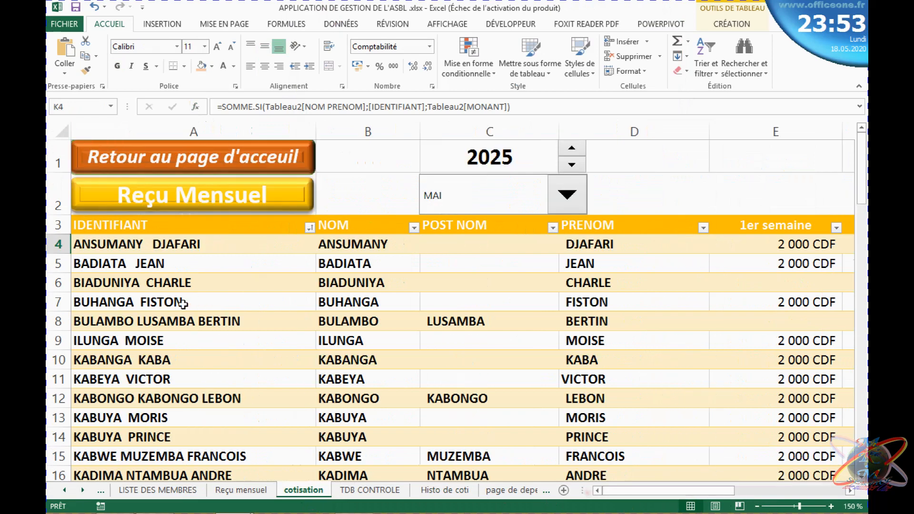
click(172, 264)
click(154, 336)
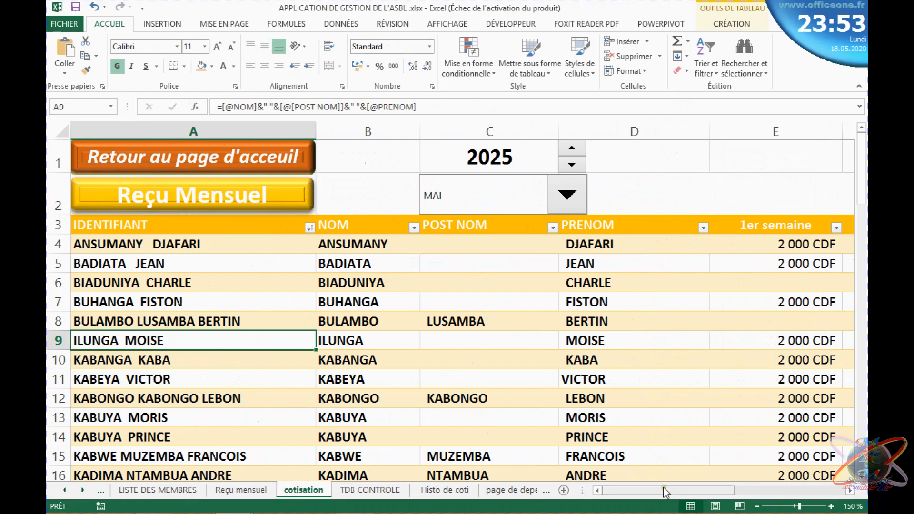
drag(665, 493, 789, 491)
click(692, 283)
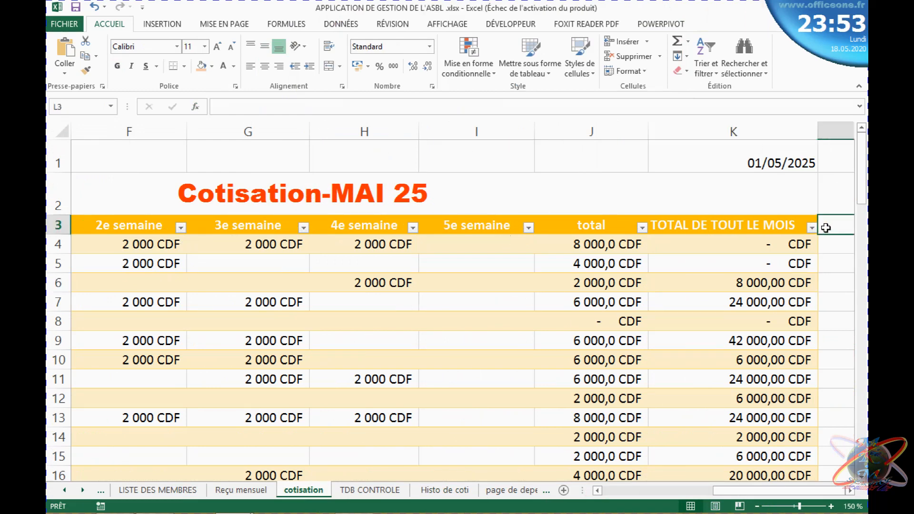
Insert a new table column to the right of TOTAL DE TOUT LE MOIS on the cotisation sheet
click(779, 223)
right_click(779, 224)
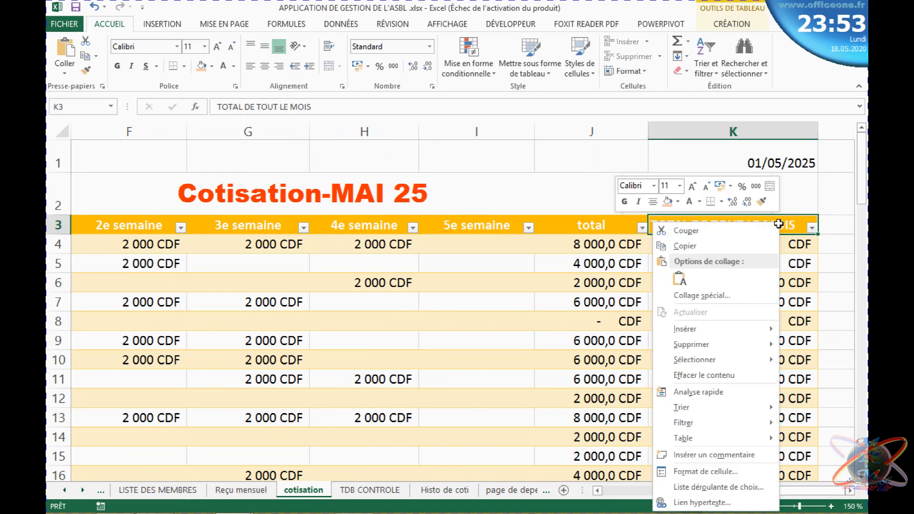
mouse_move(700, 329)
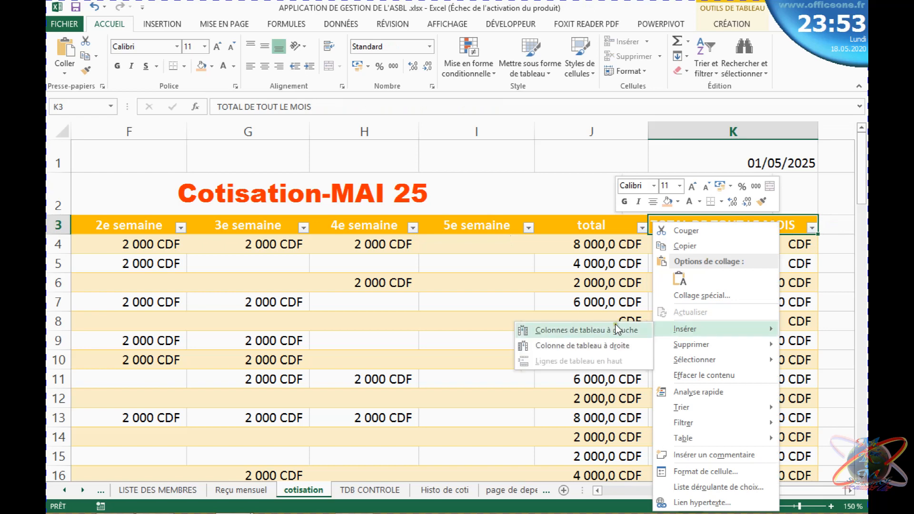
click(619, 346)
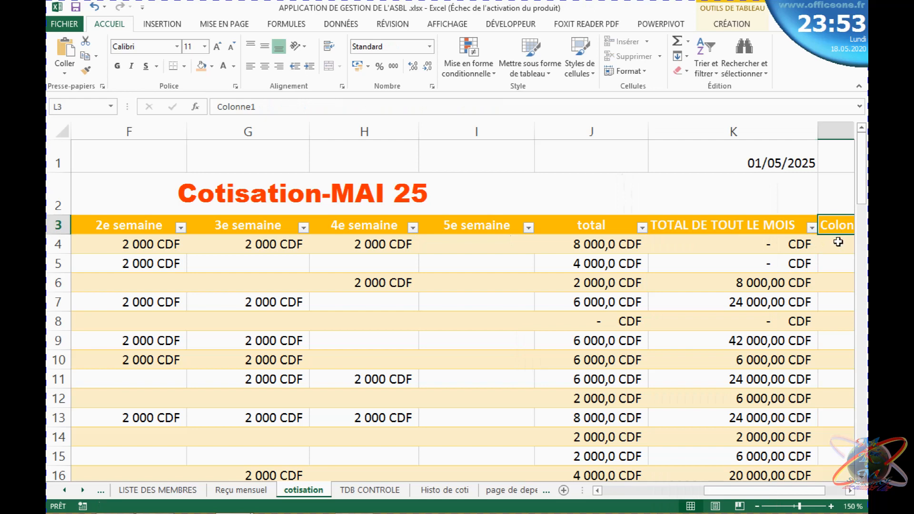
double_click(837, 243)
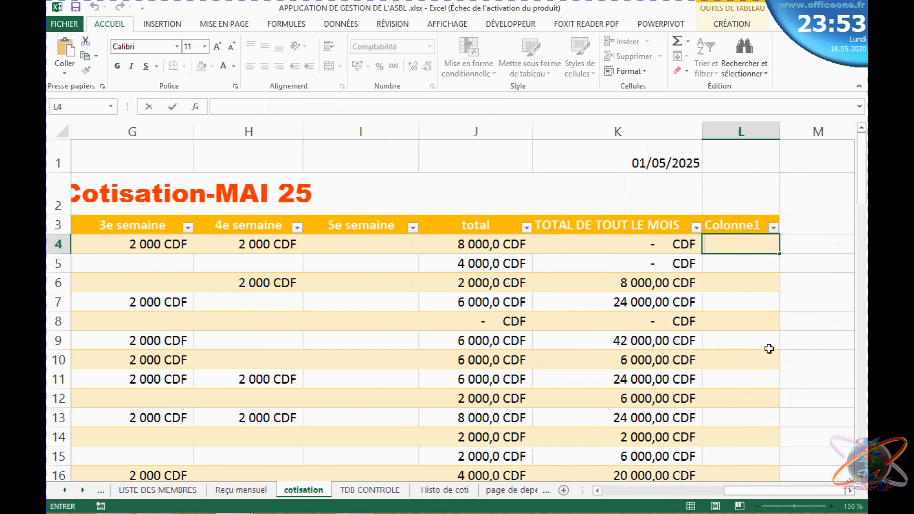
text(=)
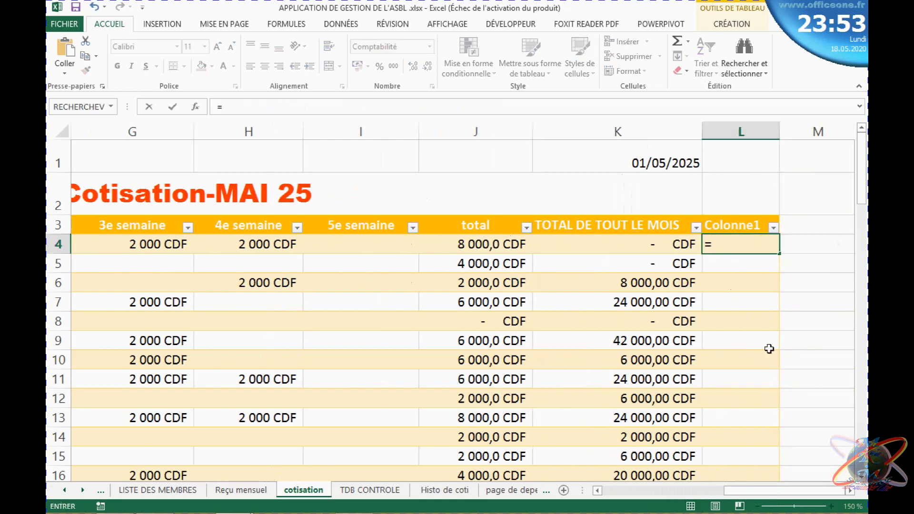
drag(747, 491, 595, 496)
click(189, 246)
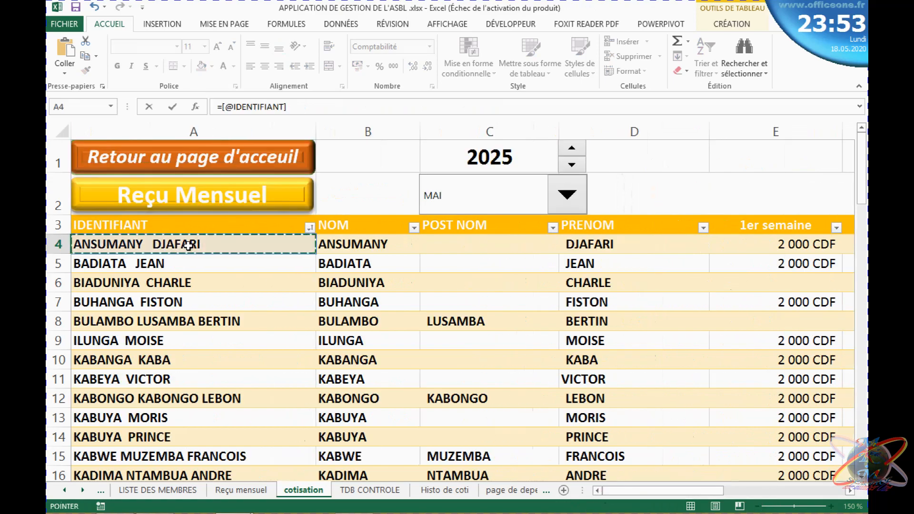
key(Return)
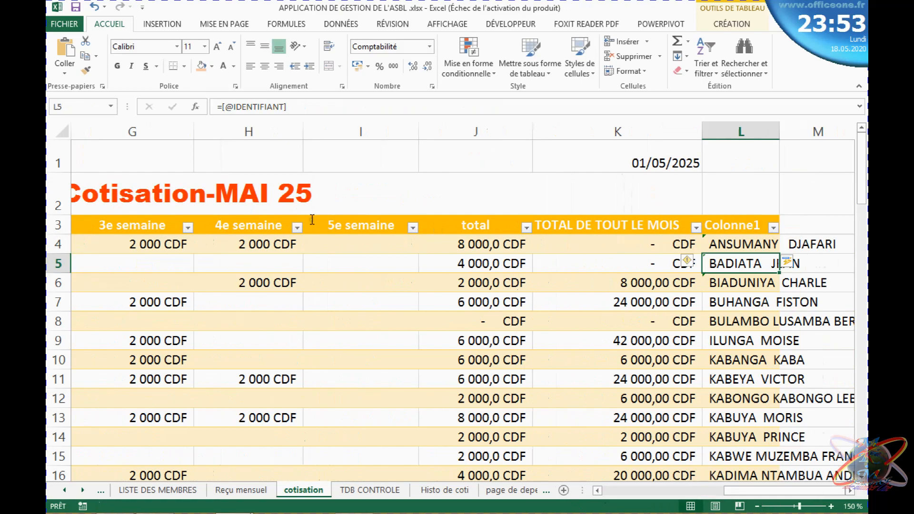
double_click(780, 133)
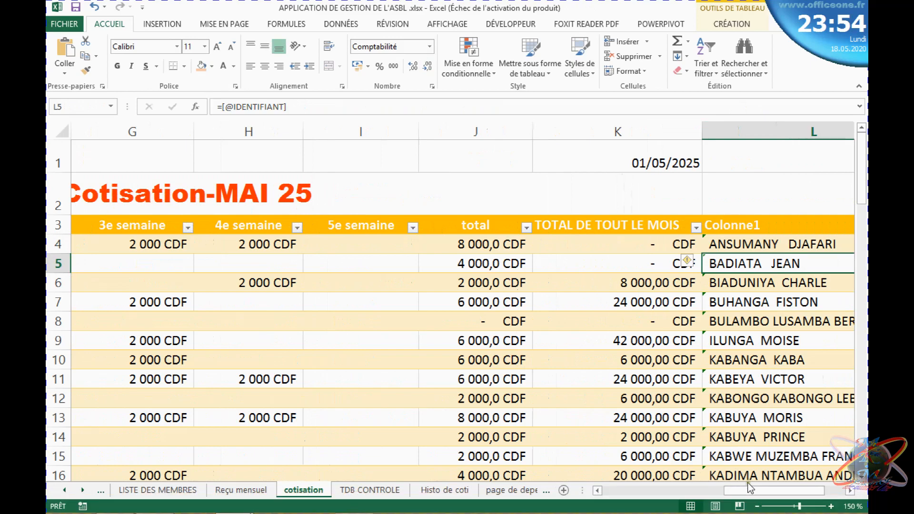
Start a RECHERCHEV function in I5 of tableau de bord for le meilleur membre
mouse_move(750, 489)
mouse_down()
mouse_move(757, 483)
mouse_move(749, 481)
mouse_up()
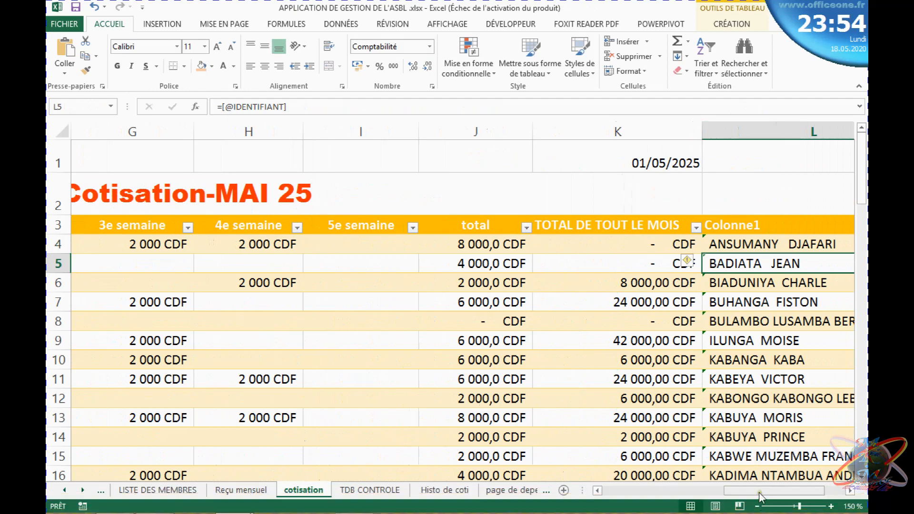
drag(759, 493, 658, 496)
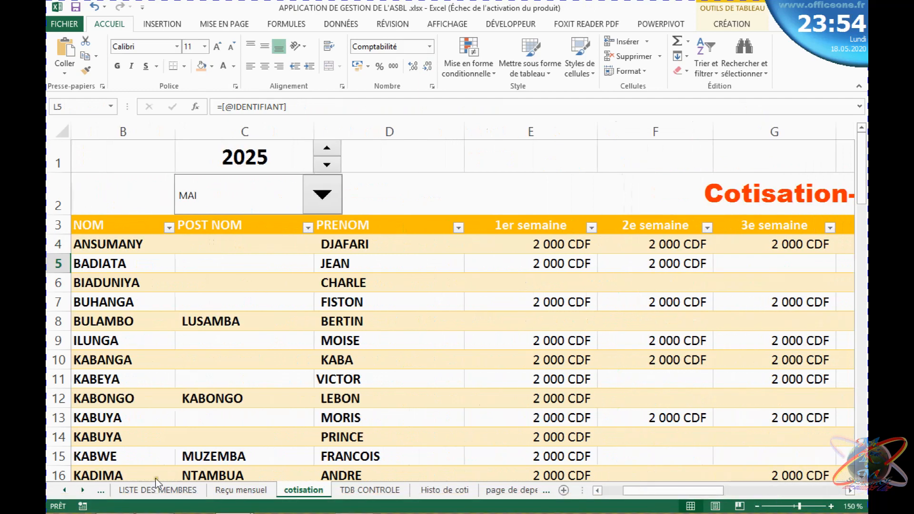
click(100, 490)
click(136, 490)
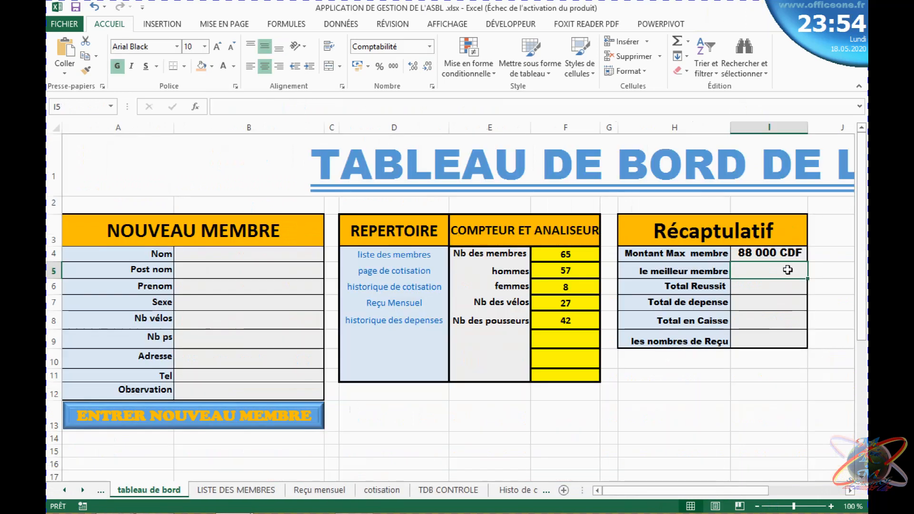
double_click(788, 270)
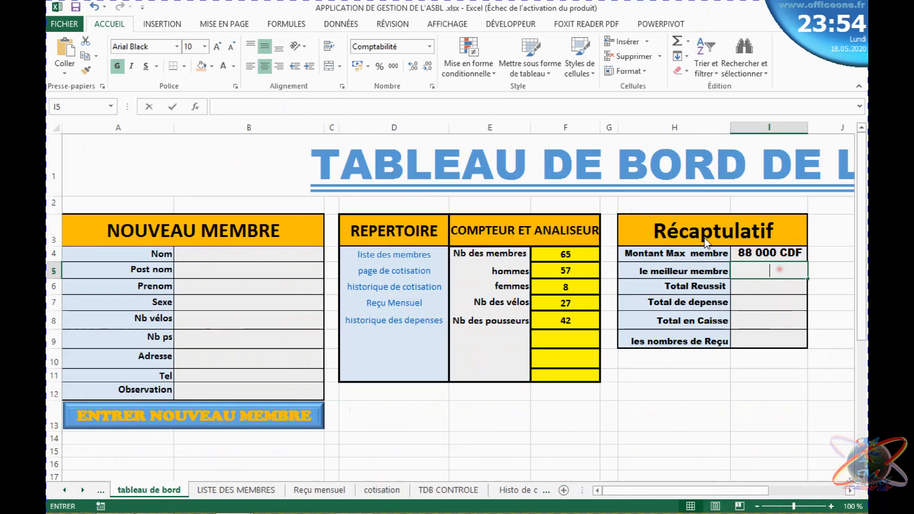
click(195, 108)
click(428, 94)
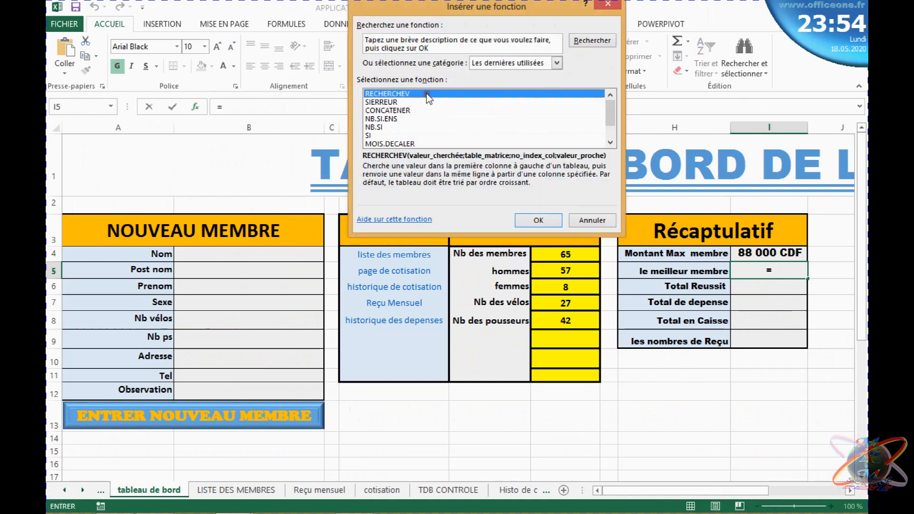
double_click(428, 95)
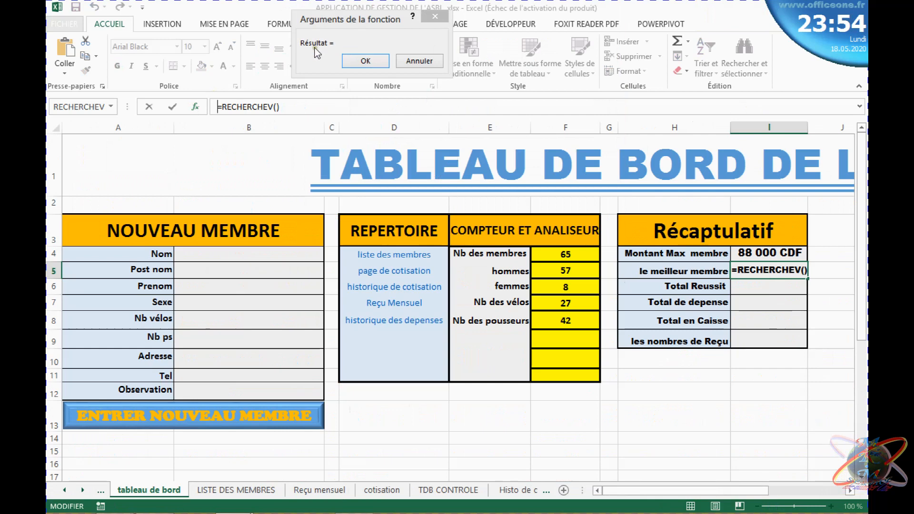
click(371, 61)
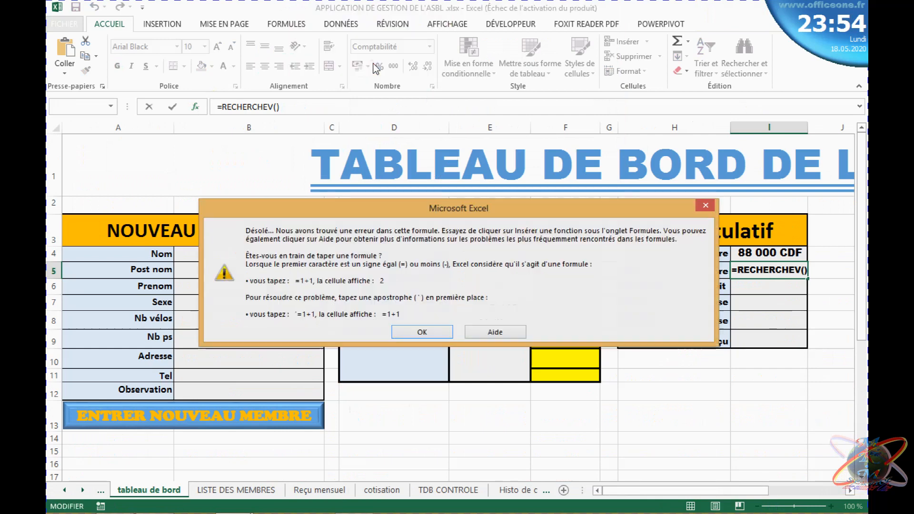
click(703, 205)
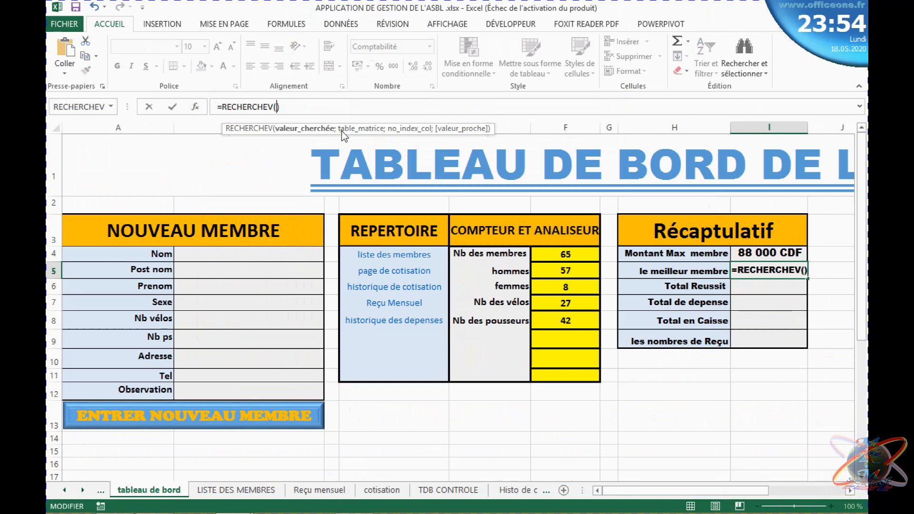
Set the RECHERCHEV lookup value to I4 and its table to Tableau1[[TOTAL DE TOUT LE MOIS]:[Colonne1]] on cotisation
click(194, 107)
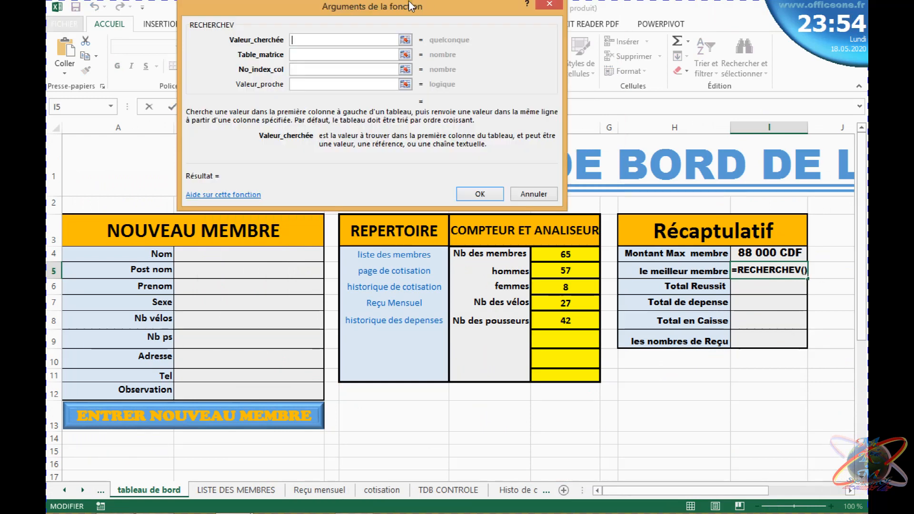
drag(425, 6, 425, 236)
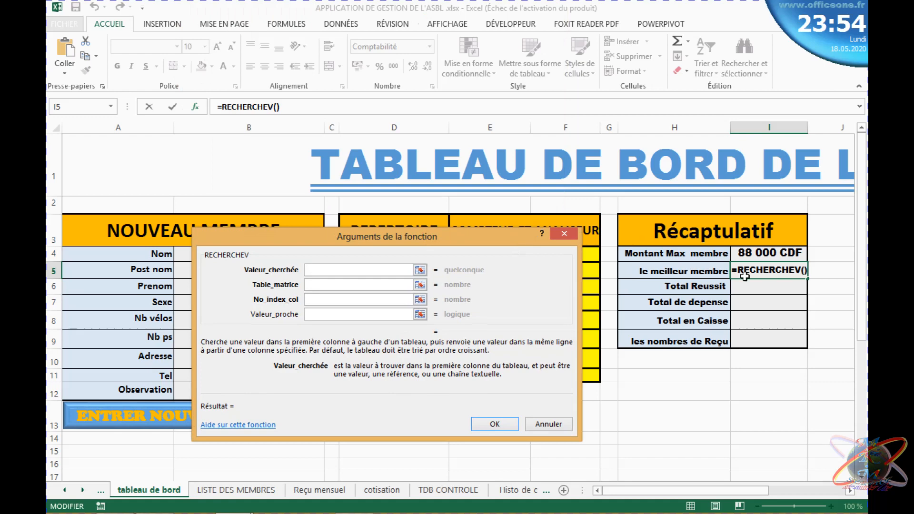
click(751, 257)
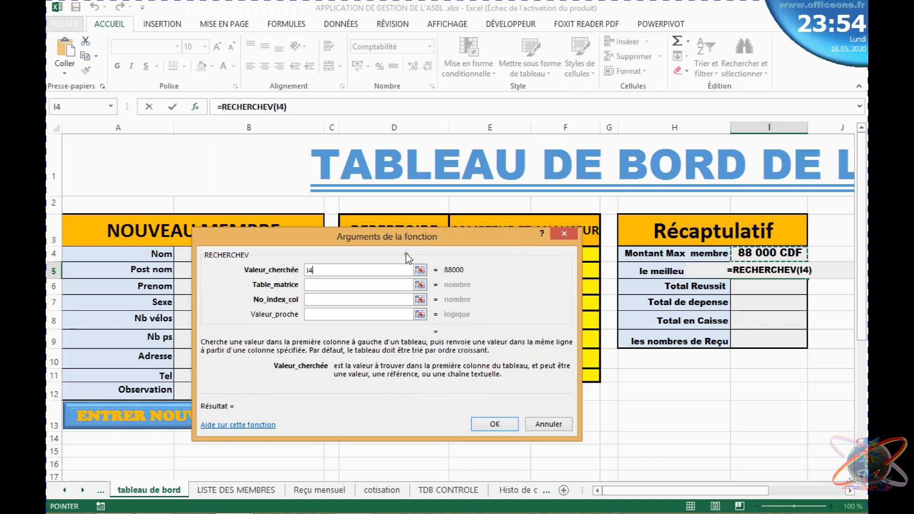
click(378, 288)
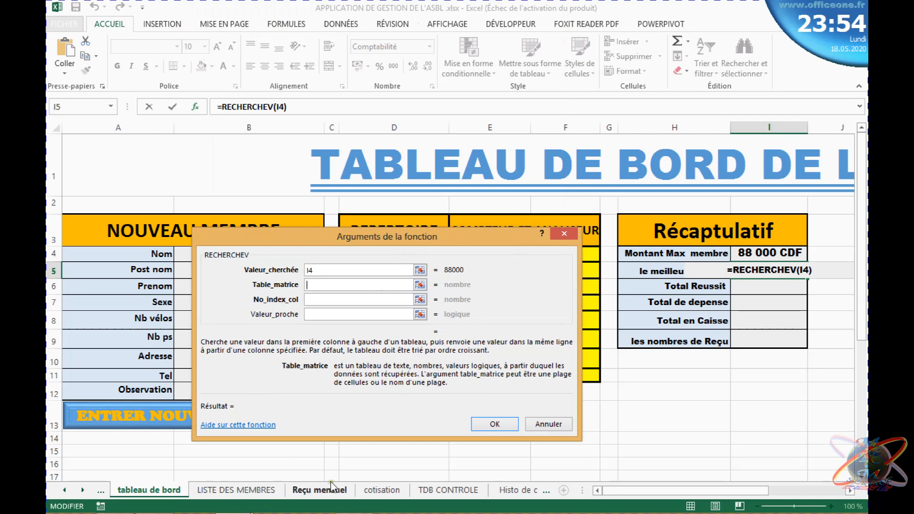
click(386, 489)
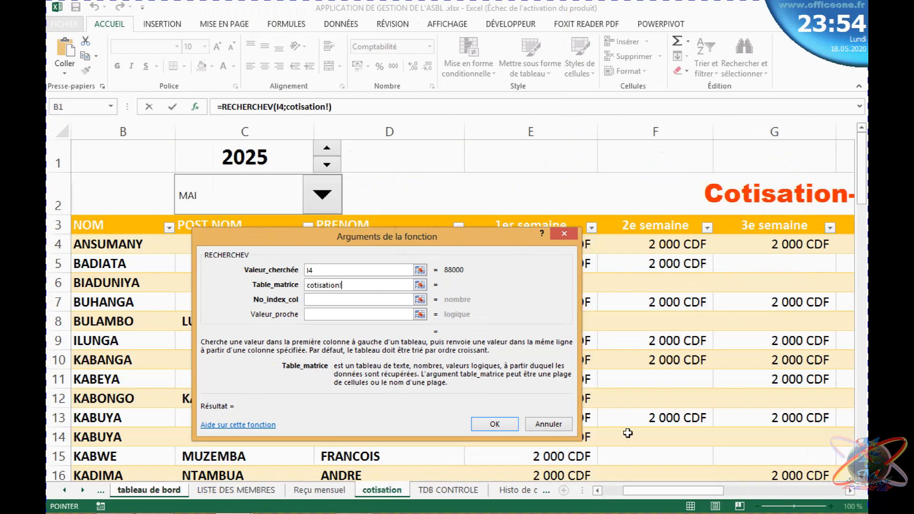
drag(631, 493, 609, 493)
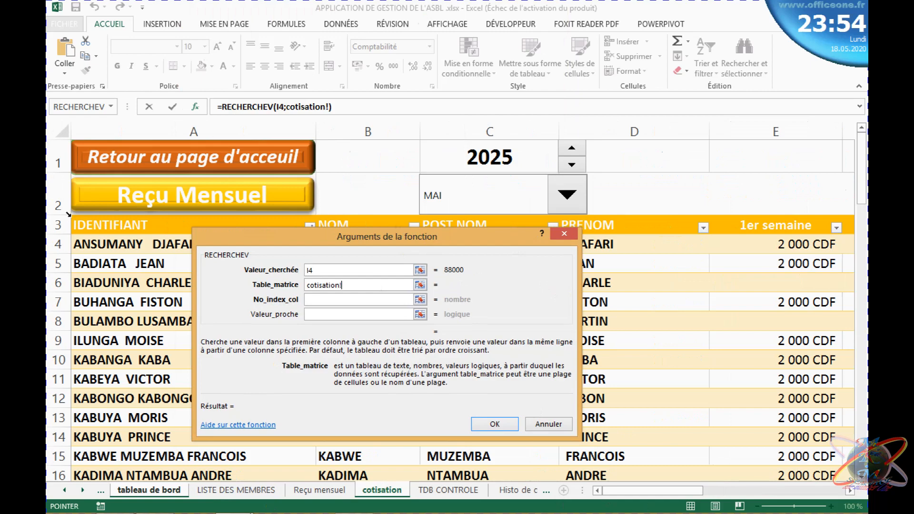
drag(611, 492, 732, 492)
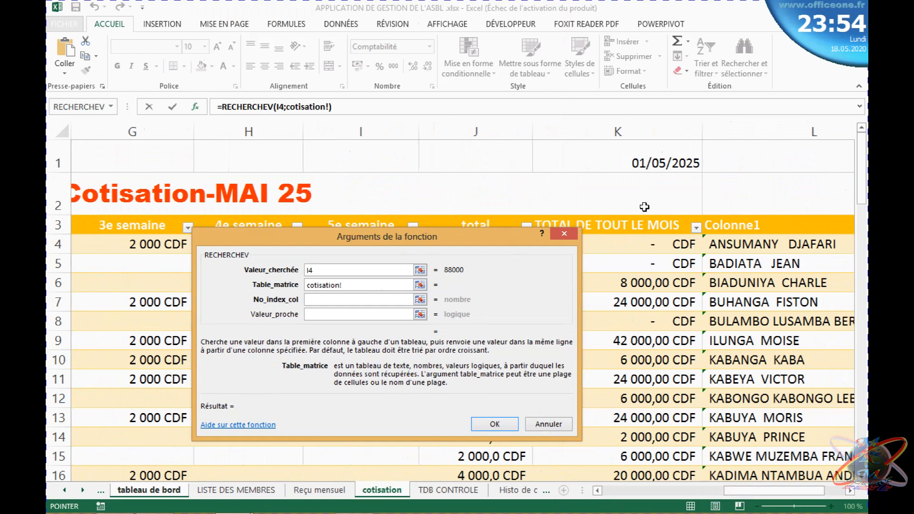
drag(643, 211, 768, 228)
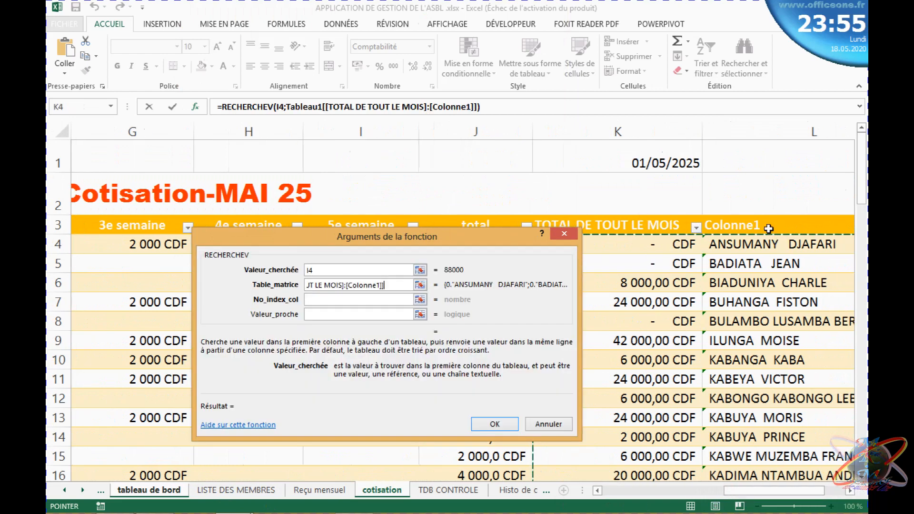
Complete the RECHERCHEV in I5 with column index 2 and Valeur_proche 0, and widen column I to fit the name
click(330, 297)
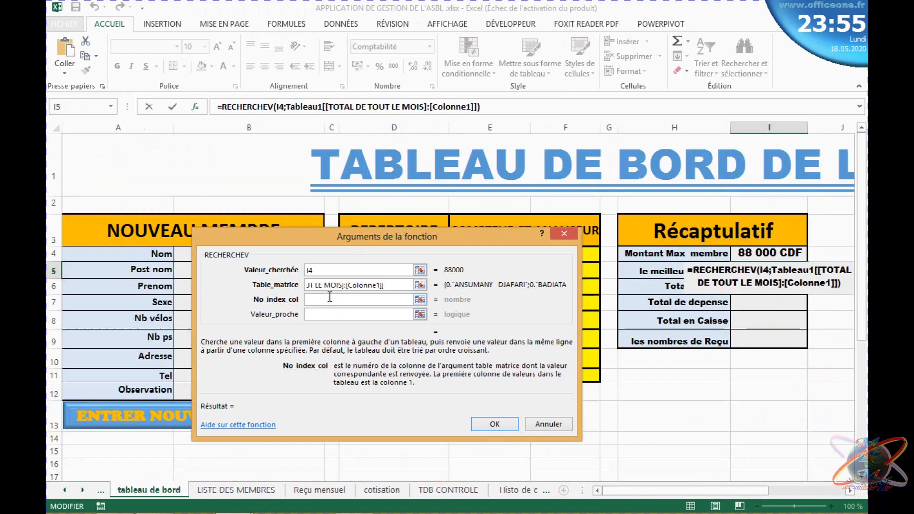
text(2)
click(326, 315)
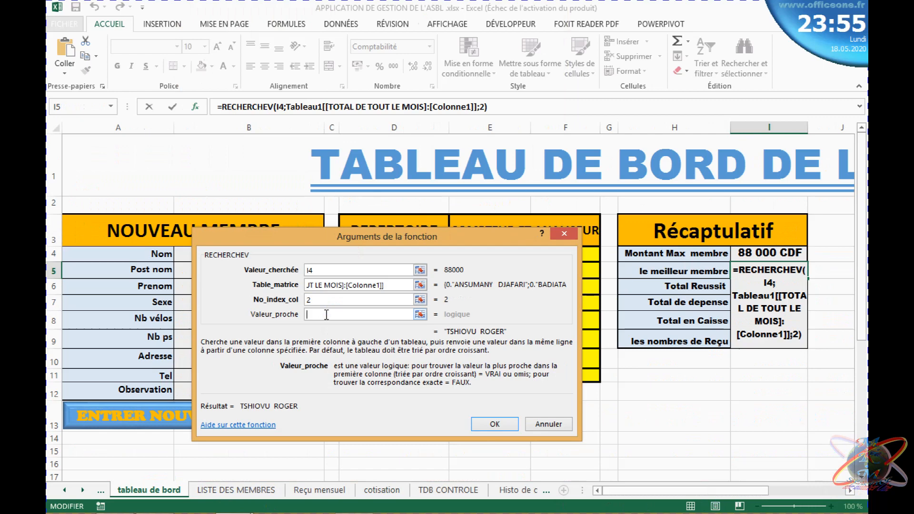
text(0)
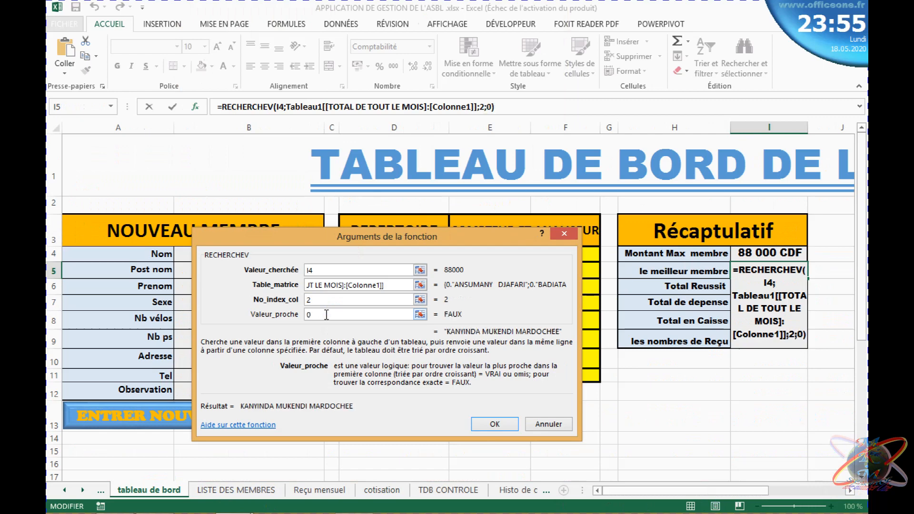
click(487, 424)
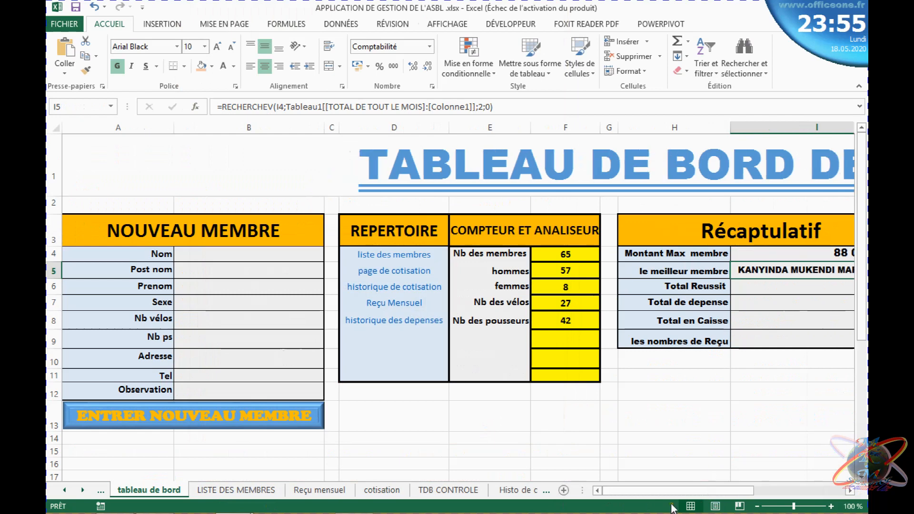
drag(673, 495, 741, 478)
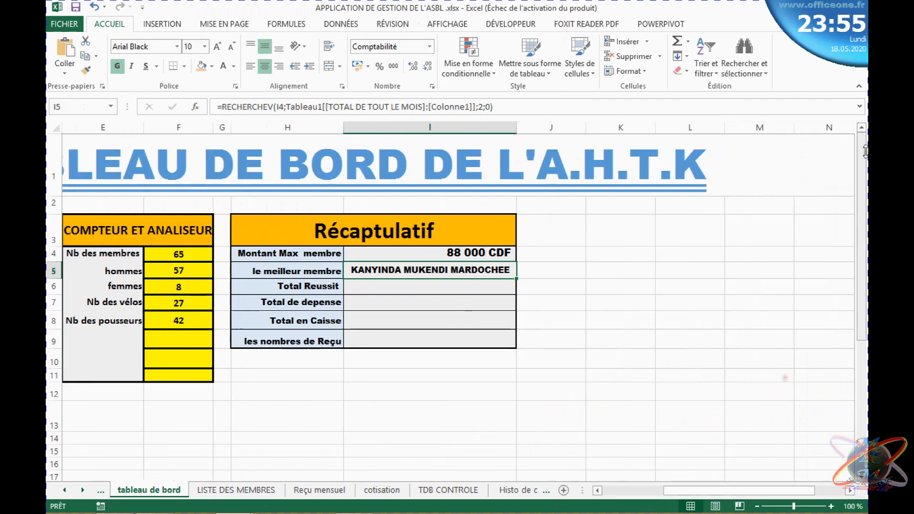
Examine the best member's row, weekly amounts and TOTAL DE TOUT LE MOIS on the cotisation sheet
mouse_move(863, 171)
mouse_down()
mouse_move(863, 191)
mouse_move(863, 166)
mouse_up()
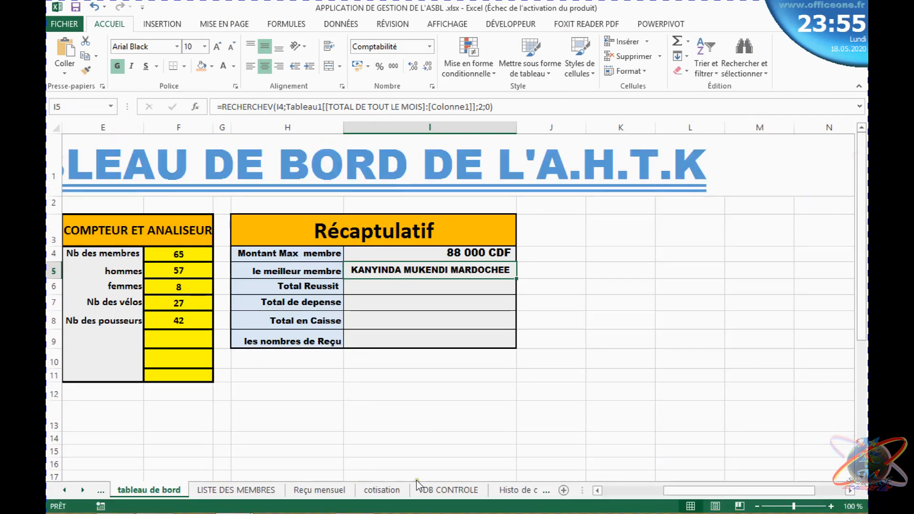
click(381, 490)
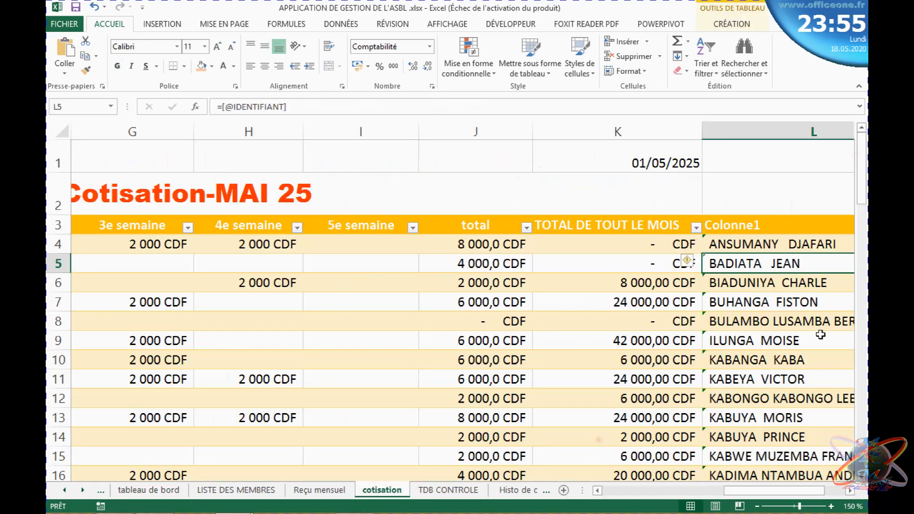
drag(862, 175, 863, 238)
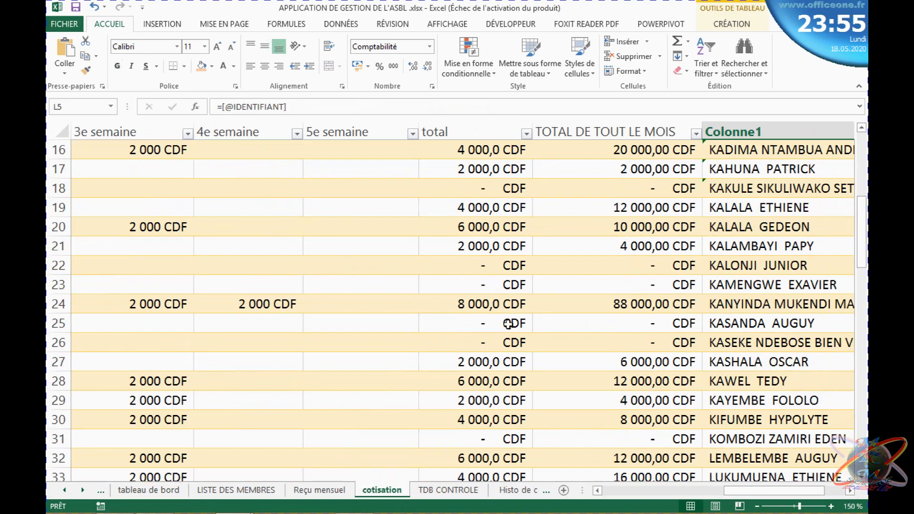
click(483, 306)
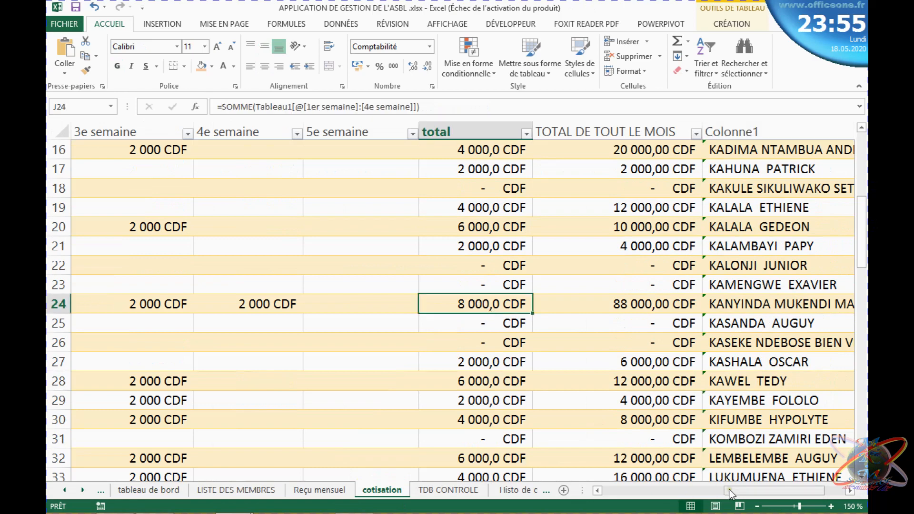
drag(731, 493, 567, 494)
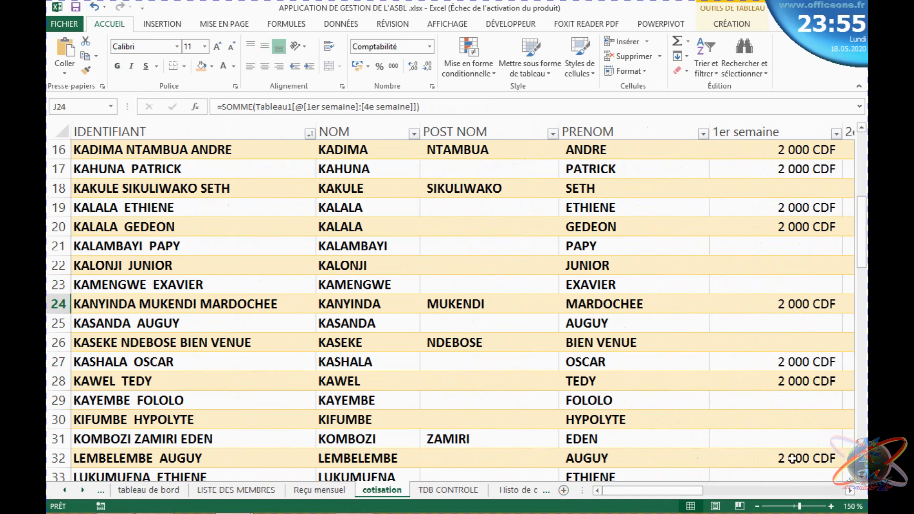
click(863, 316)
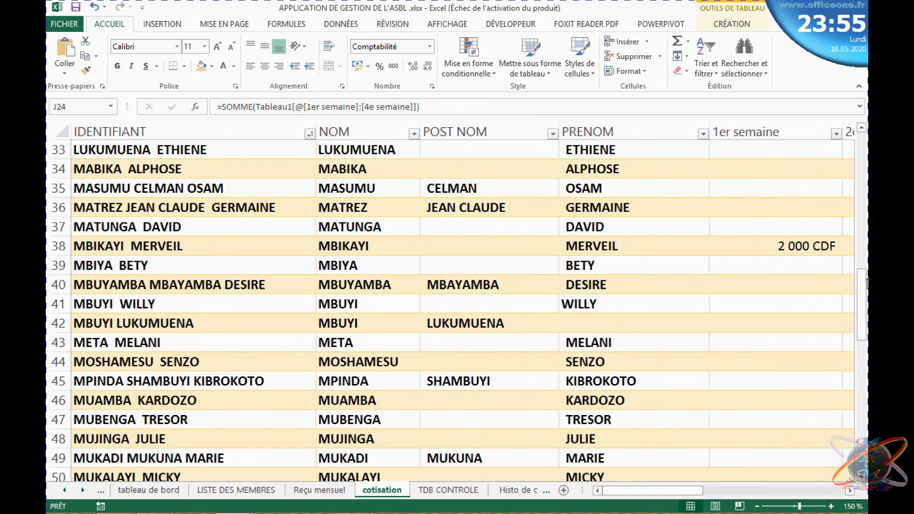
drag(863, 282, 855, 136)
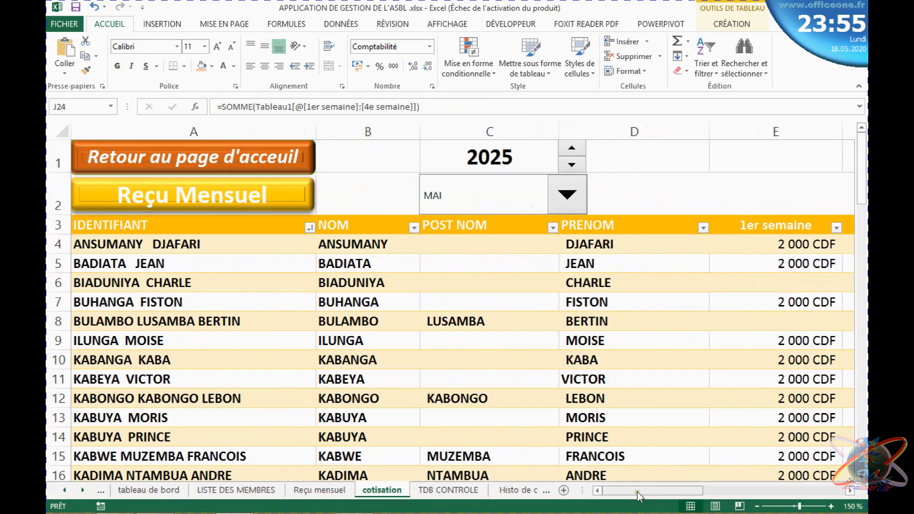
Hide the helper column L (Colonne1) on the cotisation sheet
drag(638, 495, 757, 477)
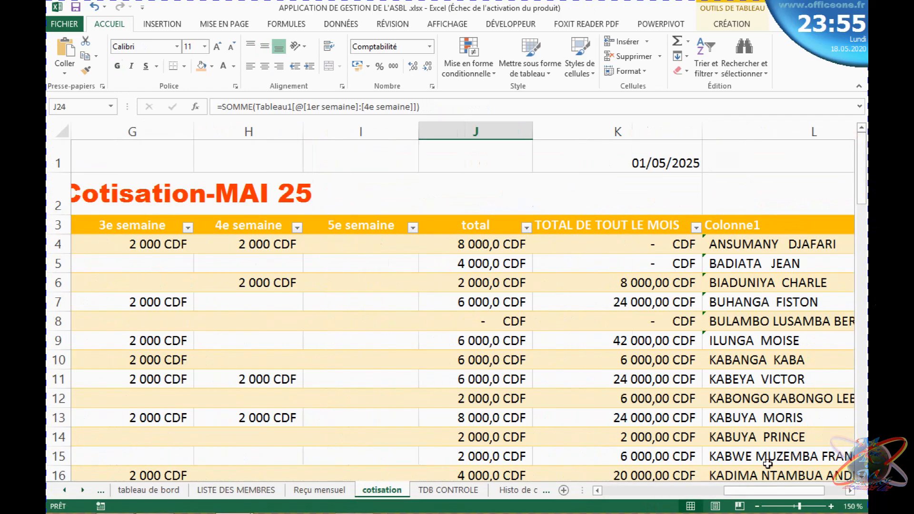
right_click(771, 132)
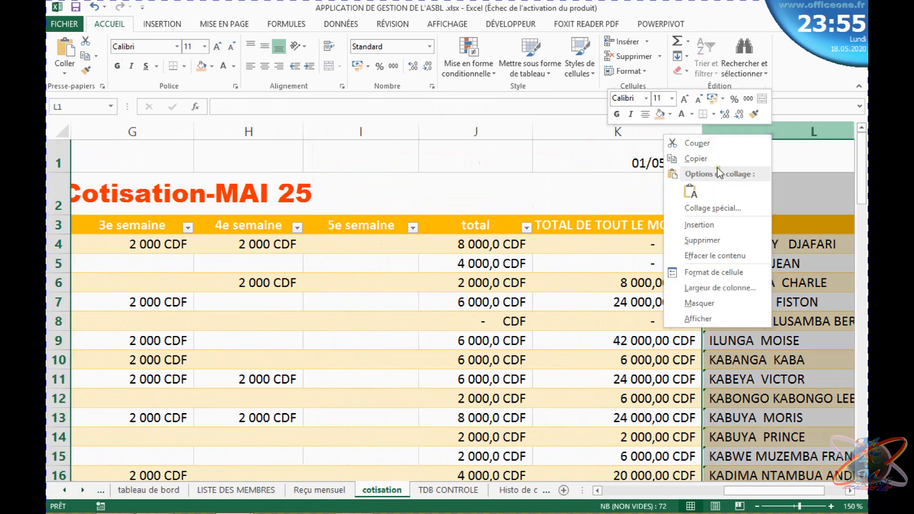
click(714, 304)
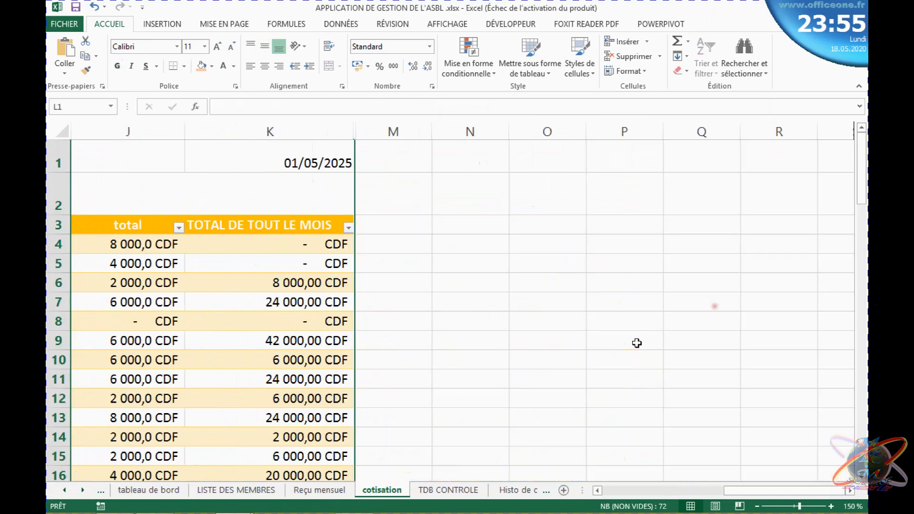
click(376, 284)
click(267, 296)
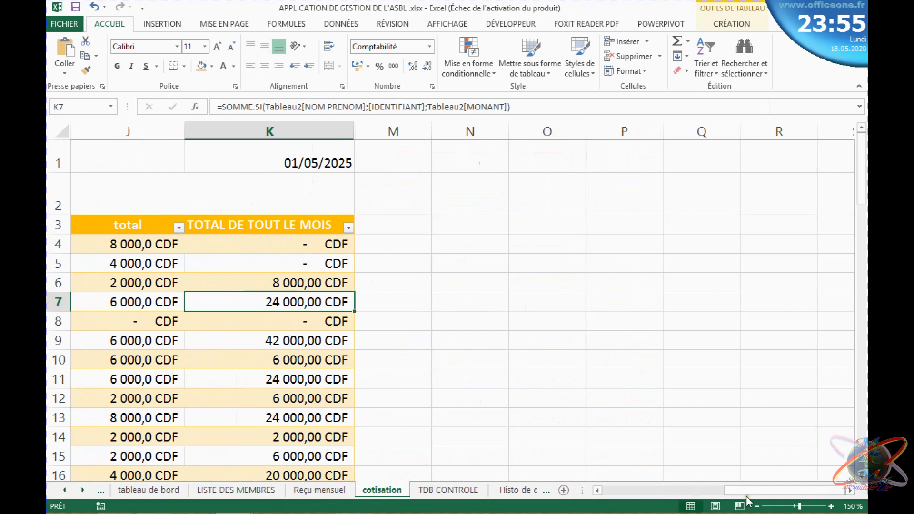
drag(748, 495, 520, 511)
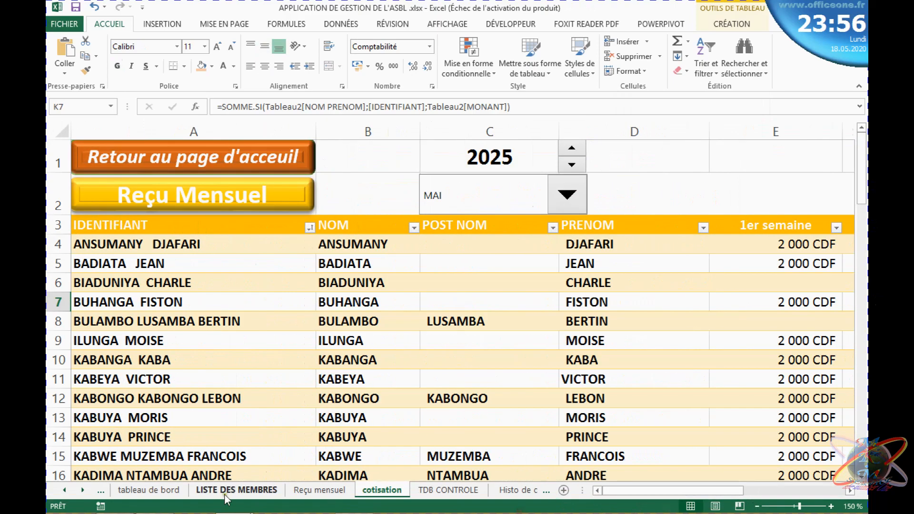
Fill Total Reussit in I6 of tableau de bord with a SOMME of the MONANT column from Histo de coti
click(172, 489)
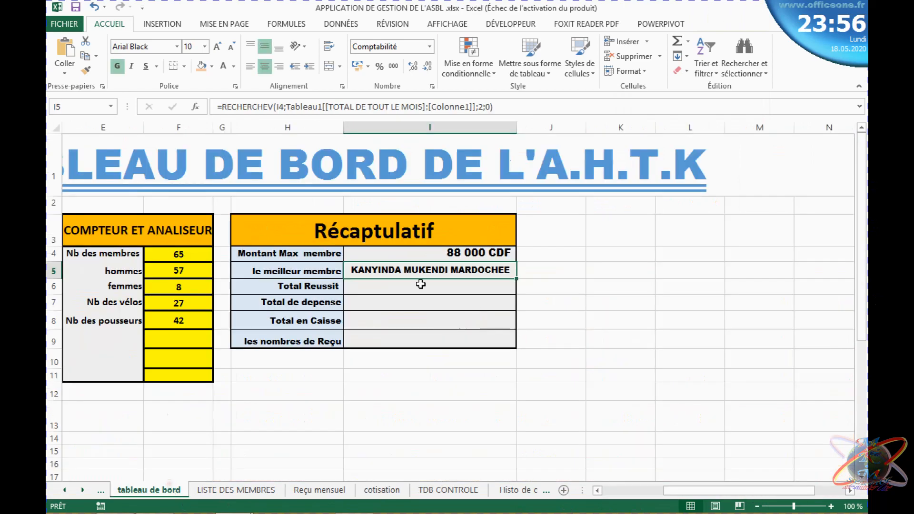
double_click(390, 283)
click(395, 331)
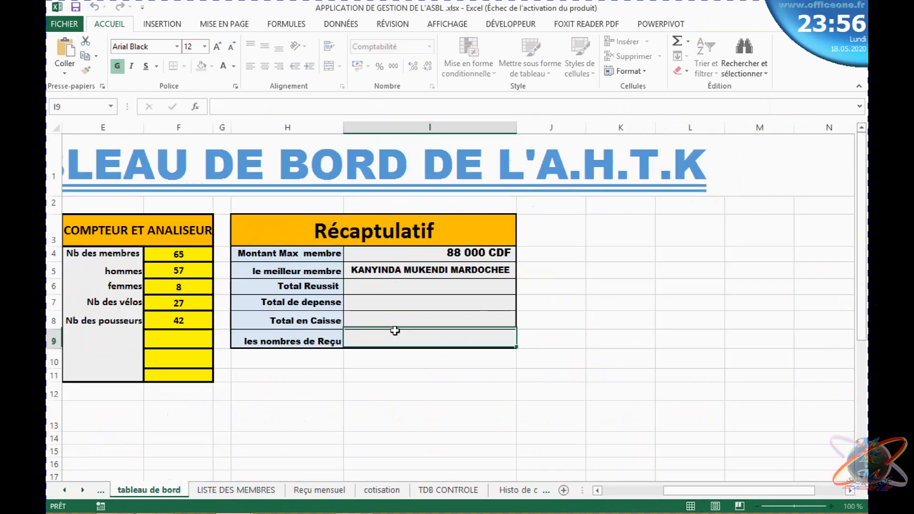
click(372, 290)
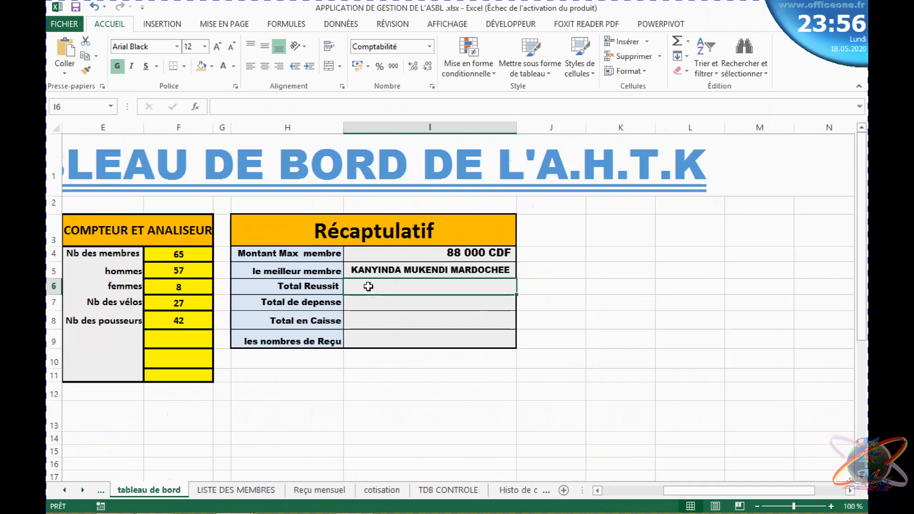
key(BackSpace)
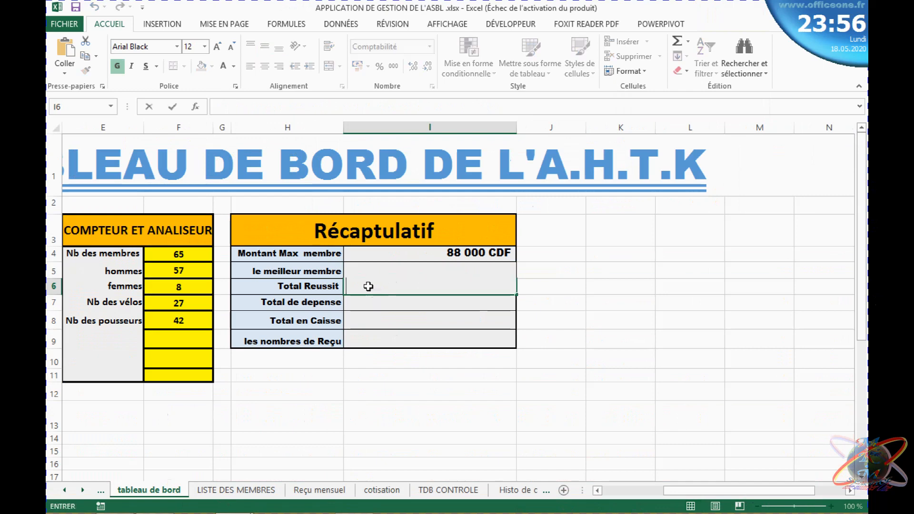
text(=)
key(BackSpace)
text(=)
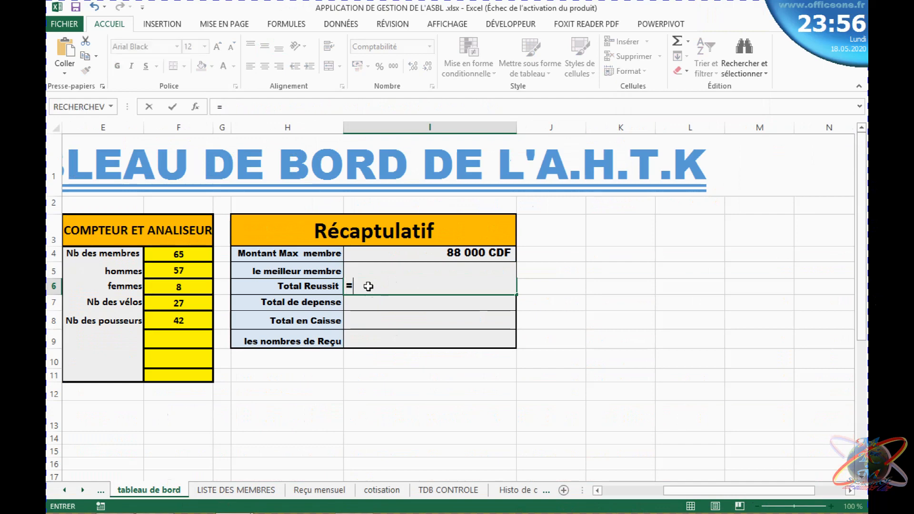
text(somme)
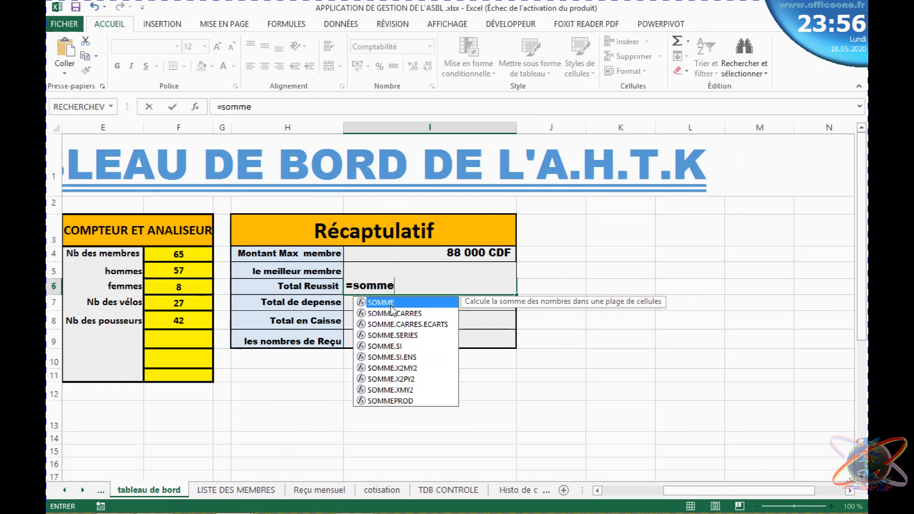
text(()
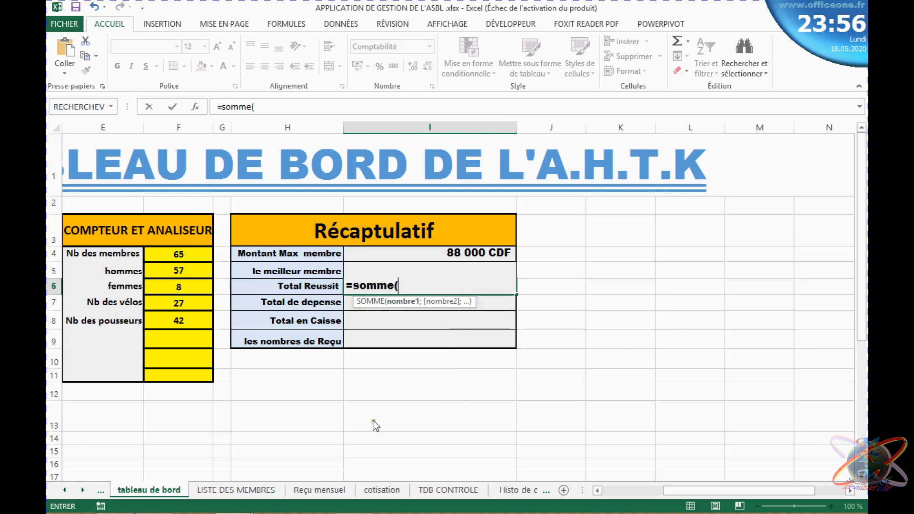
mouse_move(392, 513)
click(523, 490)
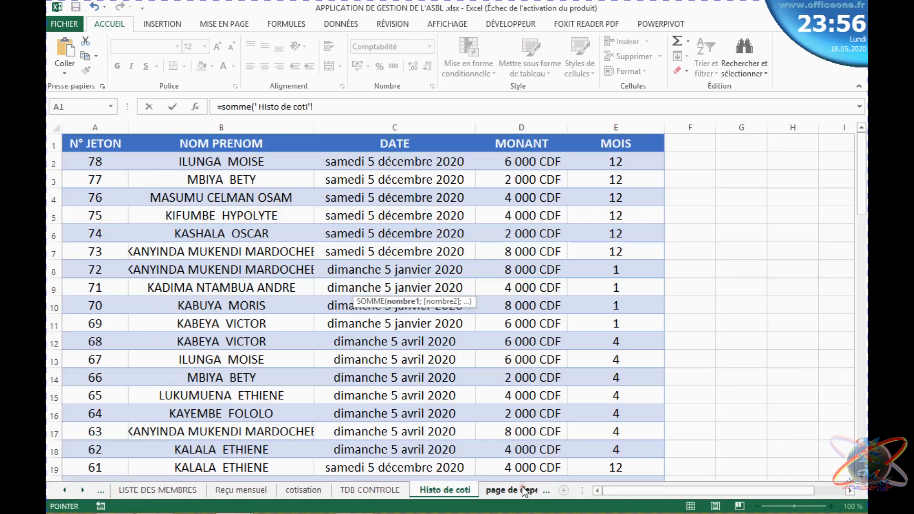
click(544, 134)
key(Return)
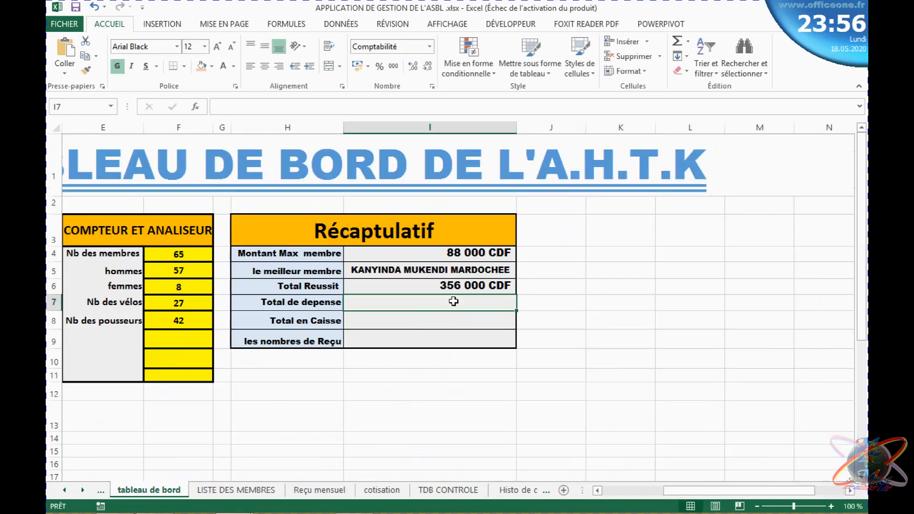
double_click(401, 304)
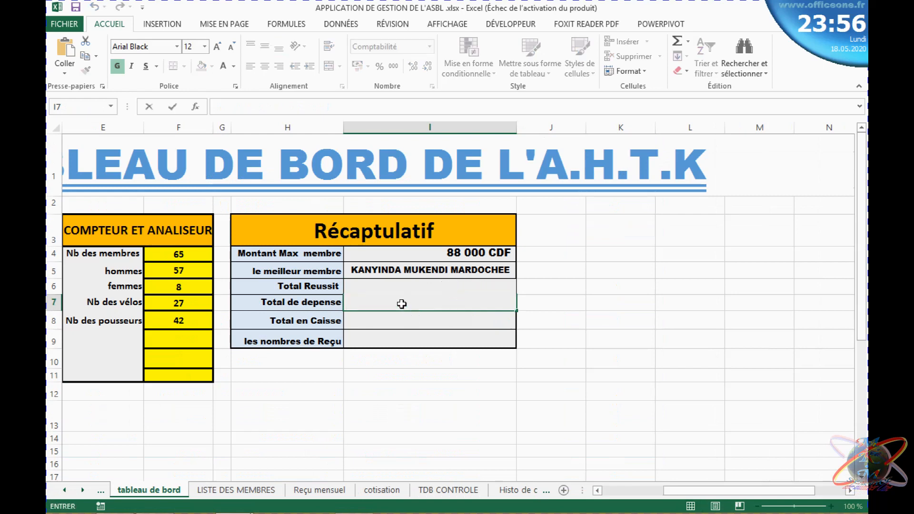
text(=somme)
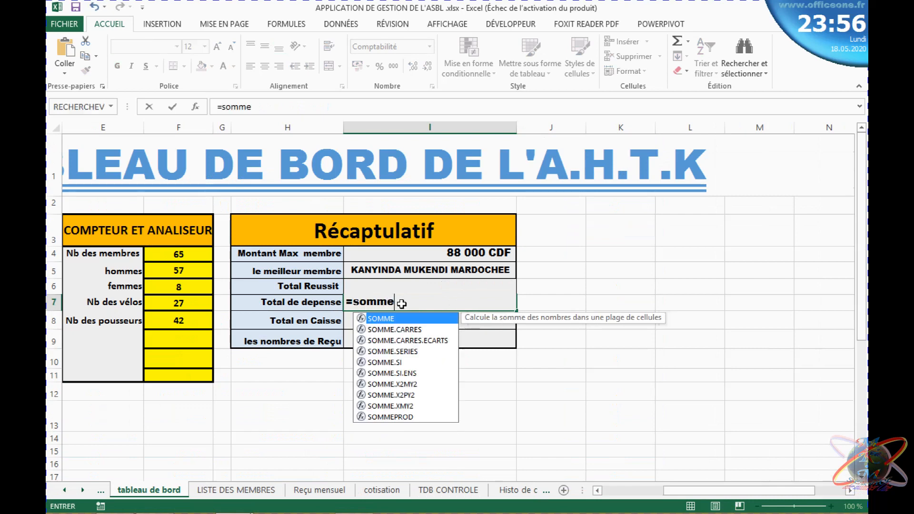
text(()
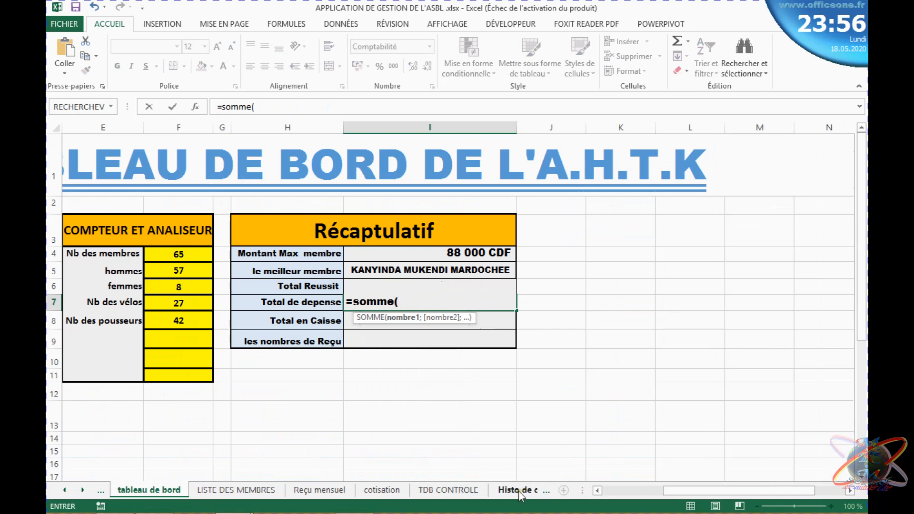
click(547, 492)
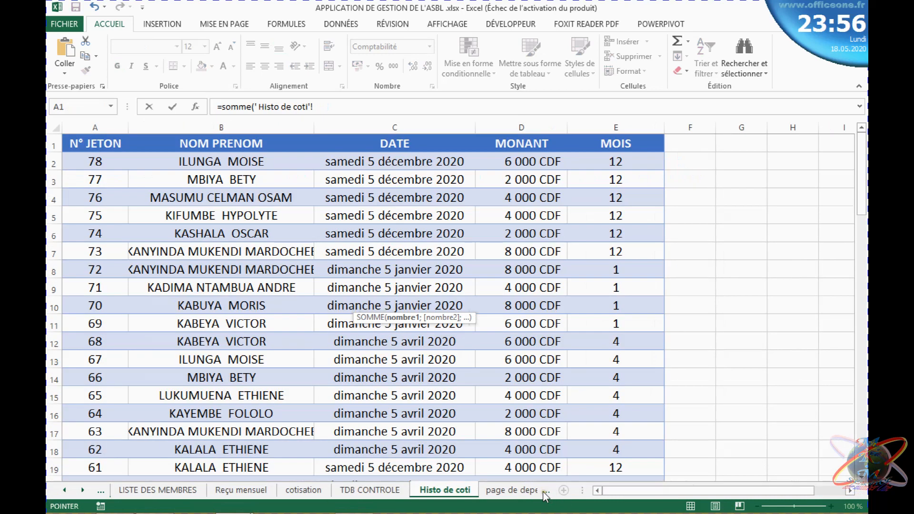
click(519, 493)
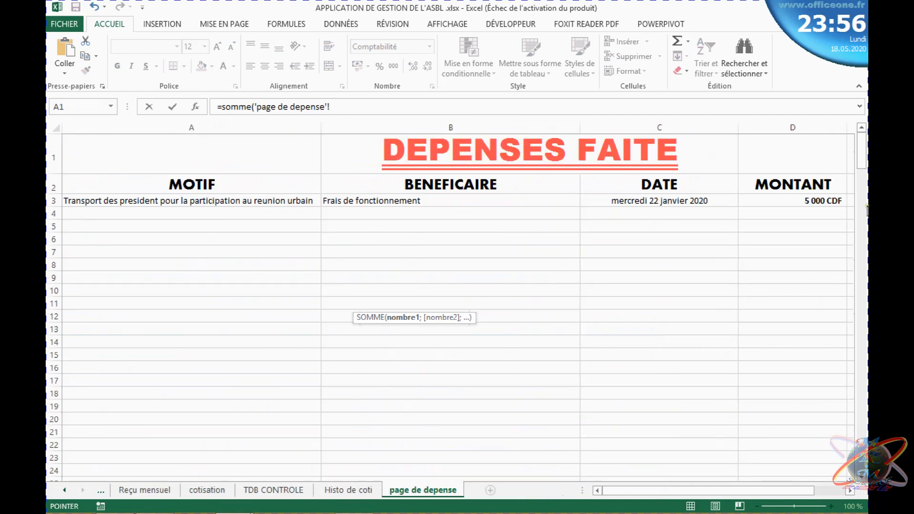
click(860, 151)
key(Escape)
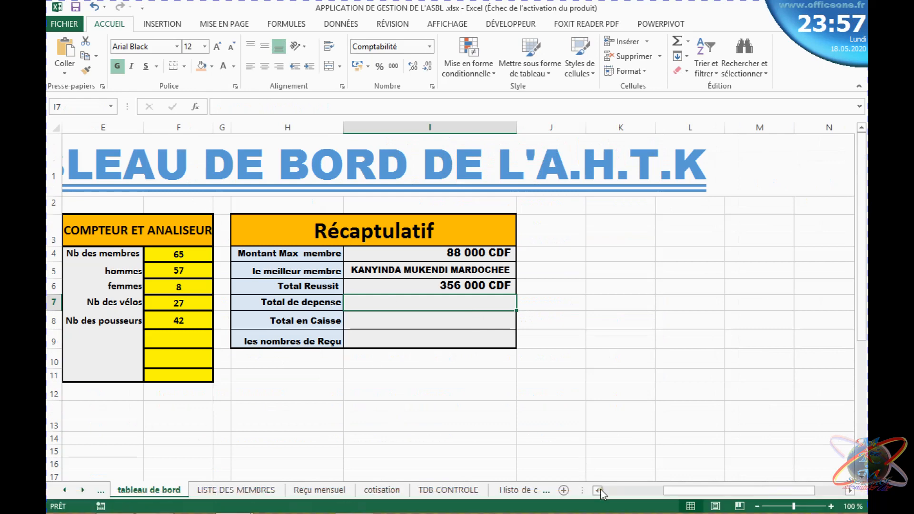
Apply the dark-blue banded table style from the second row of the Moyen group to the DEPENSES FAITE table on page de depense
click(519, 491)
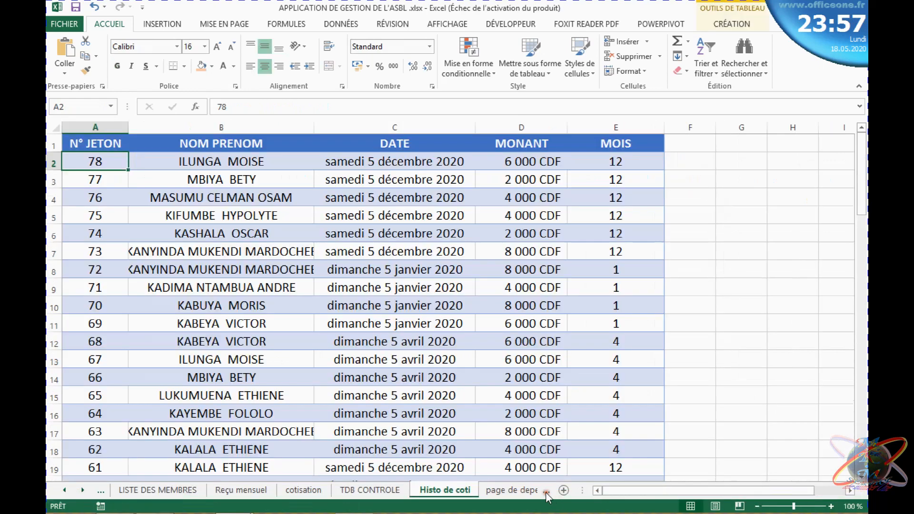
click(507, 495)
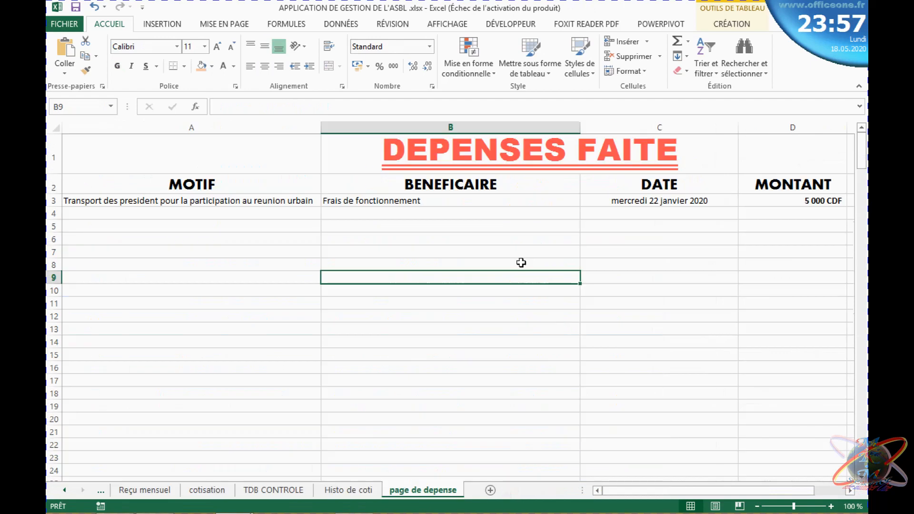
click(312, 198)
click(546, 210)
click(668, 175)
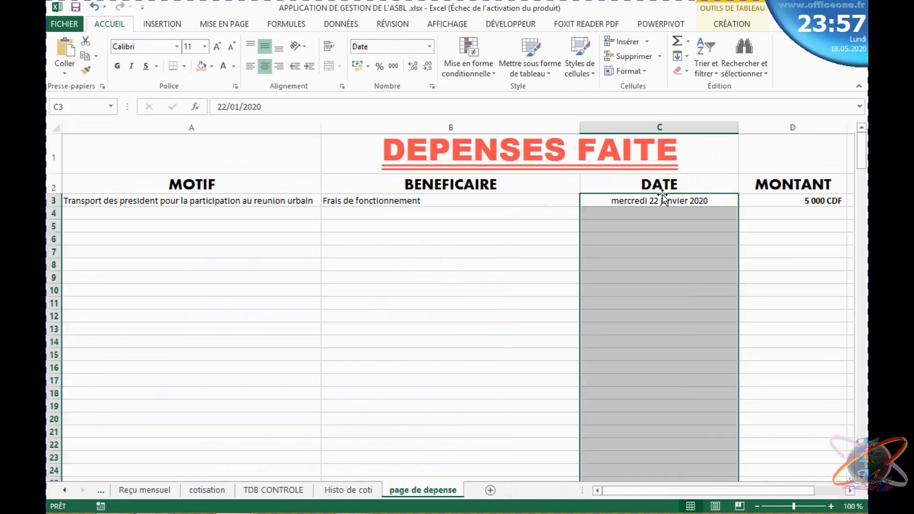
click(448, 200)
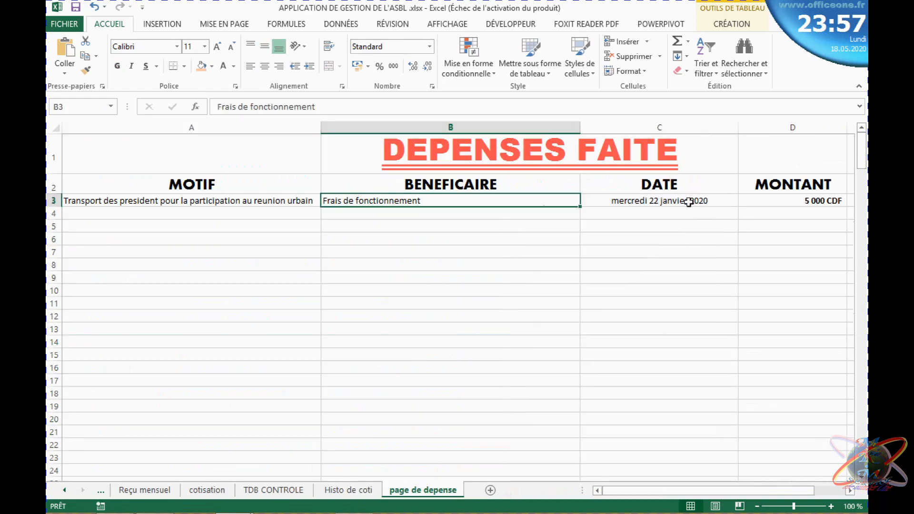
click(689, 202)
click(509, 196)
click(512, 47)
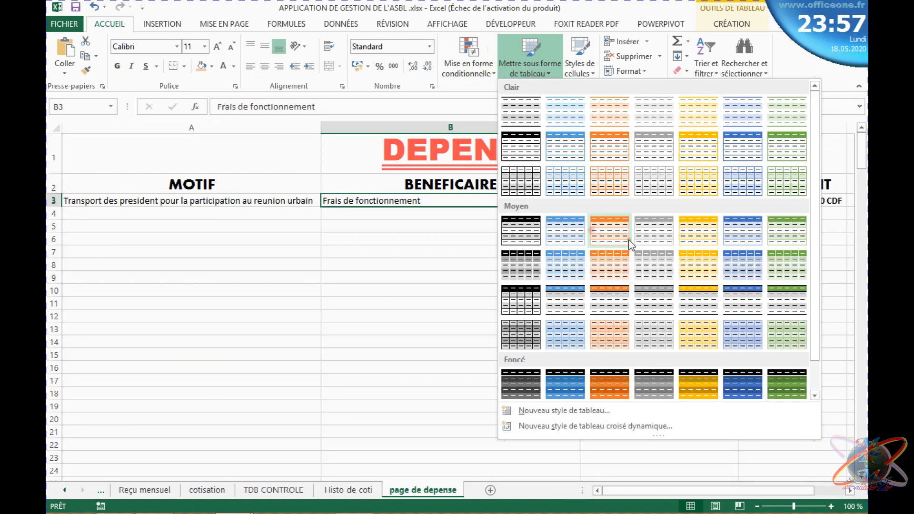
click(743, 271)
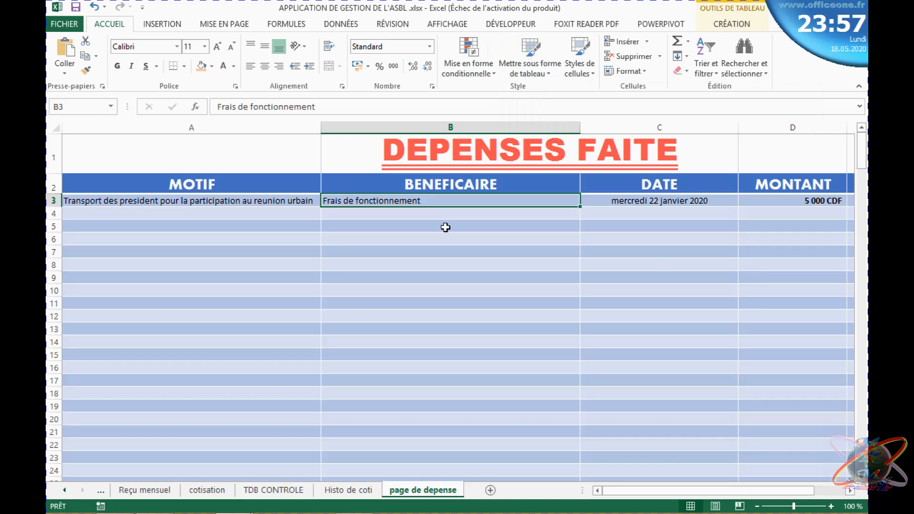
click(417, 260)
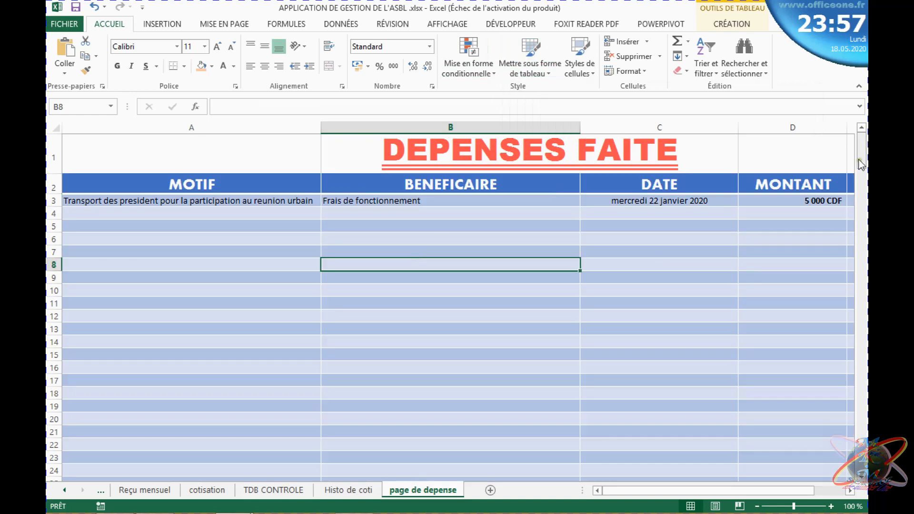
drag(860, 160, 857, 141)
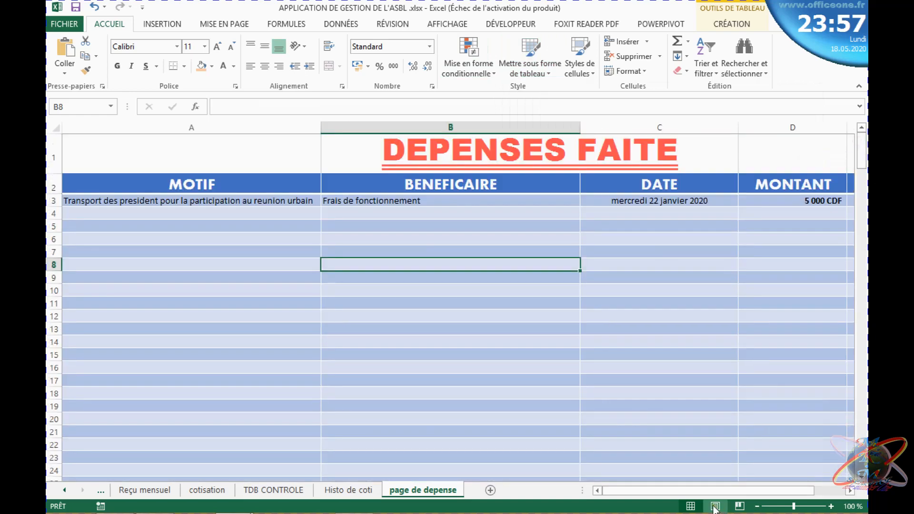
Try to clear the MOIS column of the DEPENSES FAITE table on page de depense, and undo the deletion
drag(718, 491, 730, 476)
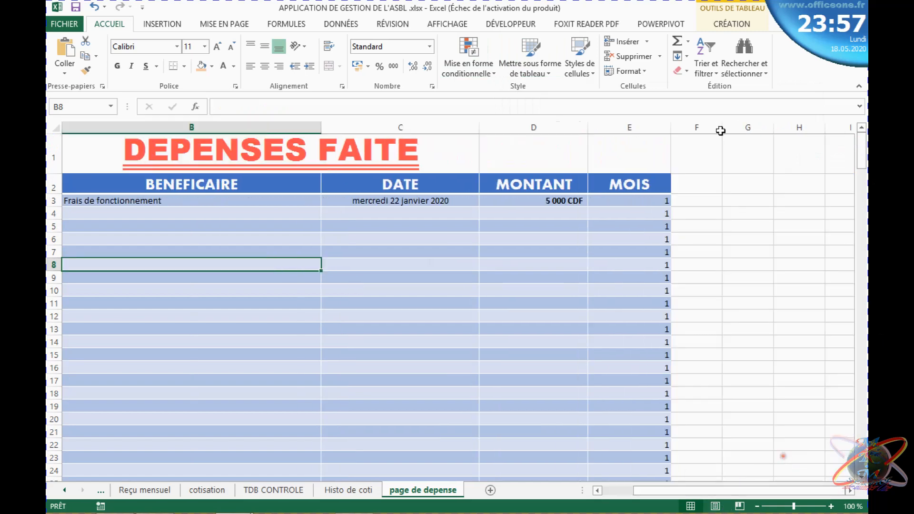
click(643, 200)
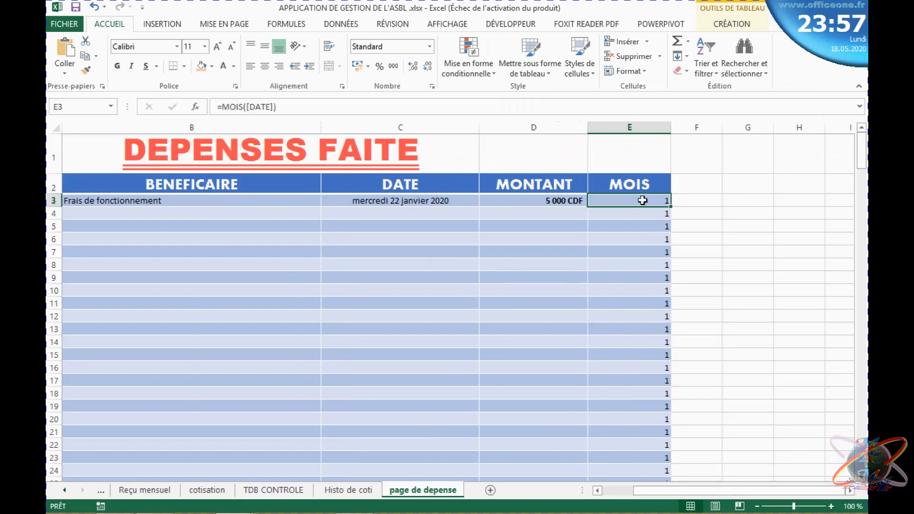
click(635, 124)
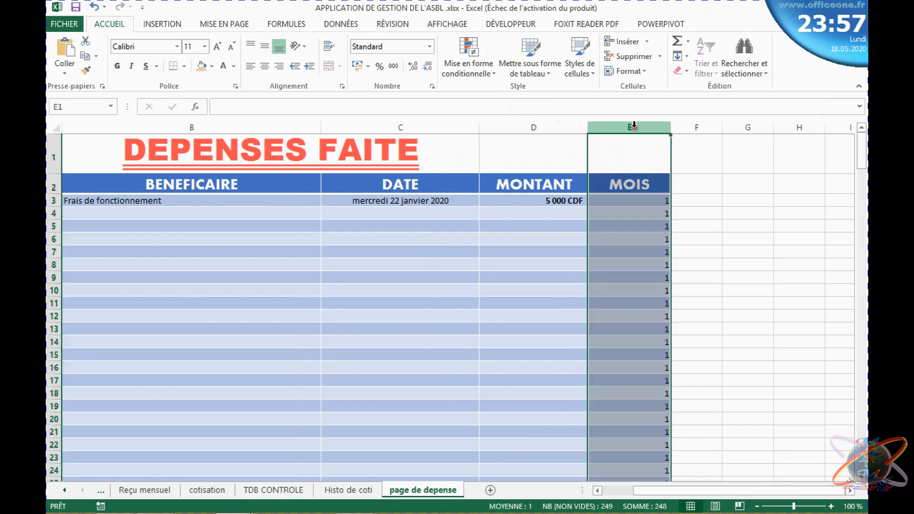
click(631, 167)
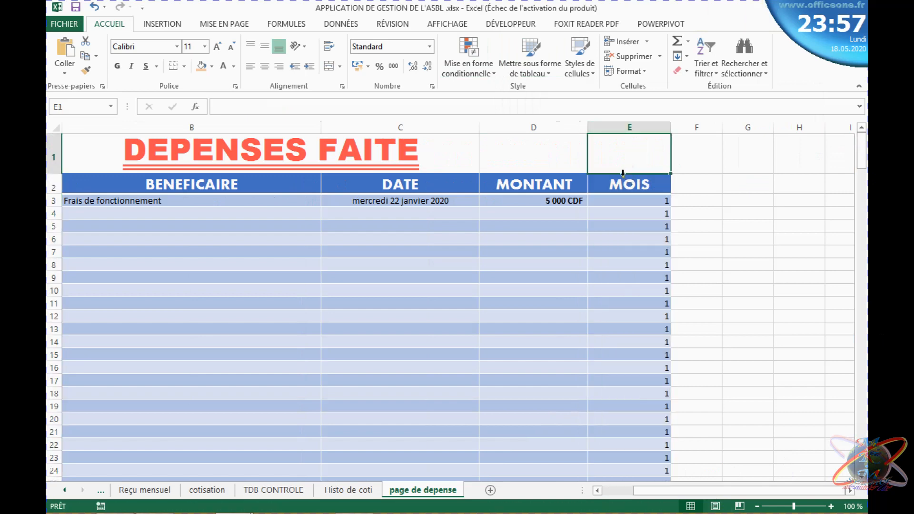
click(623, 173)
key(BackSpace)
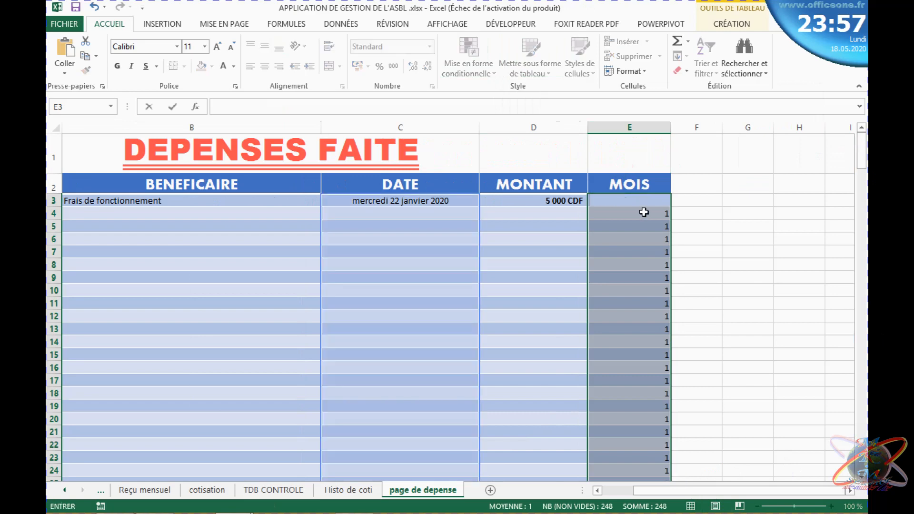
click(548, 241)
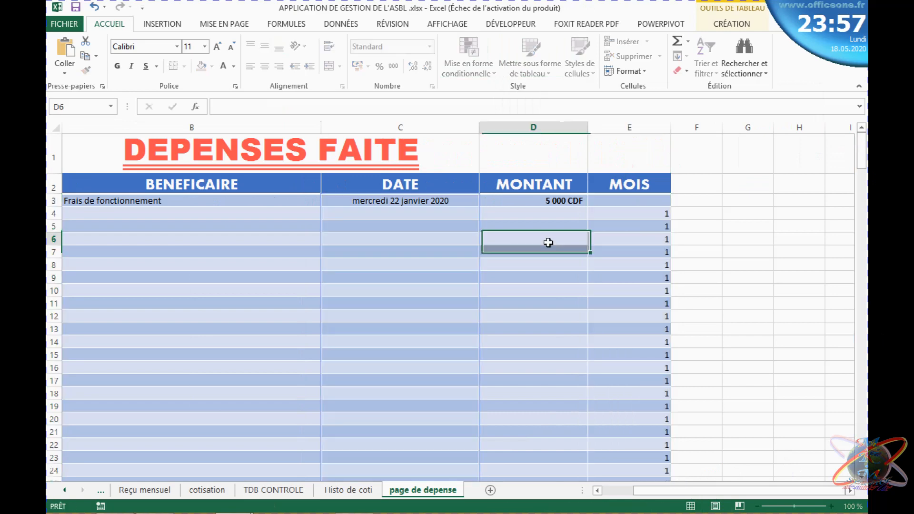
click(94, 7)
click(418, 241)
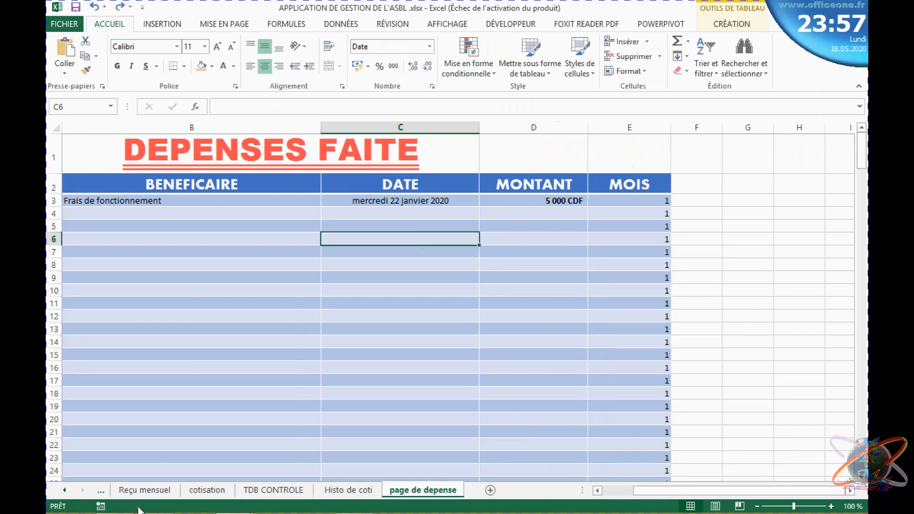
Fill Total de depense in I7 of tableau de bord with a SOMME of the MONTANT column from page de depense
click(99, 493)
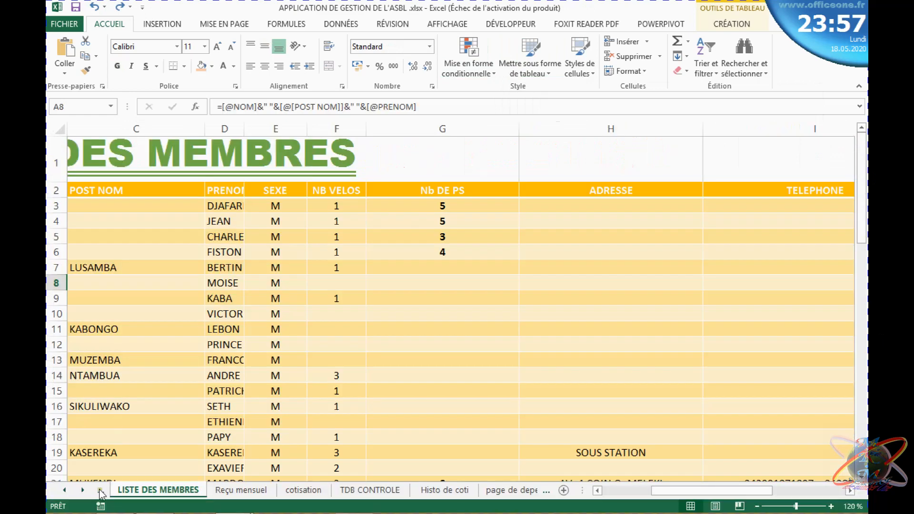
click(100, 493)
click(101, 494)
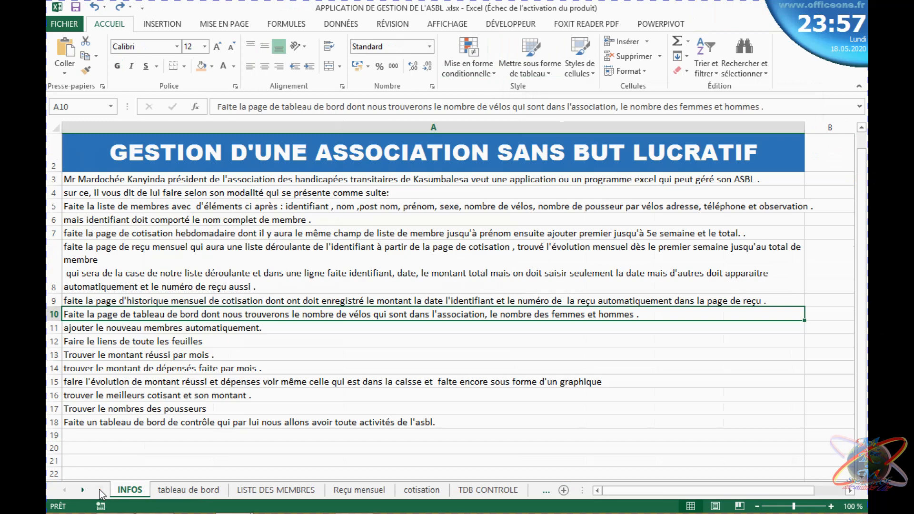
click(189, 490)
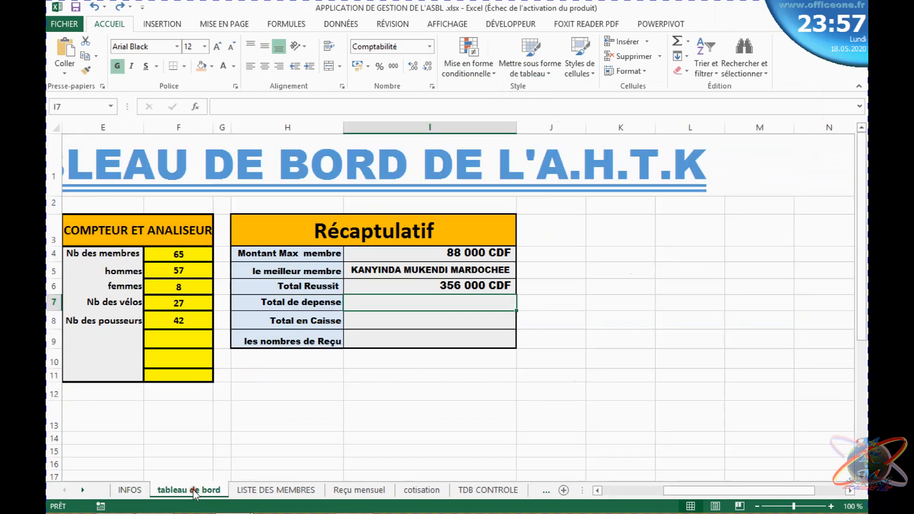
double_click(405, 303)
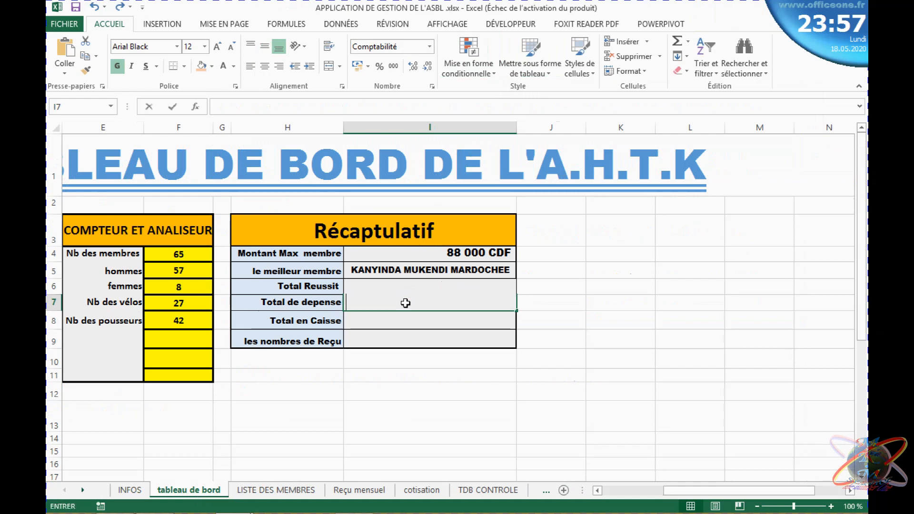
text(=sommz)
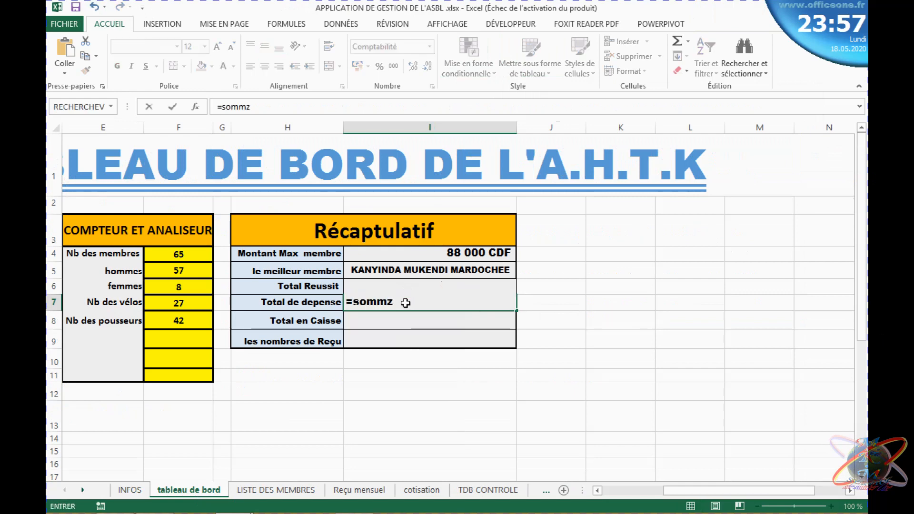
key(BackSpace)
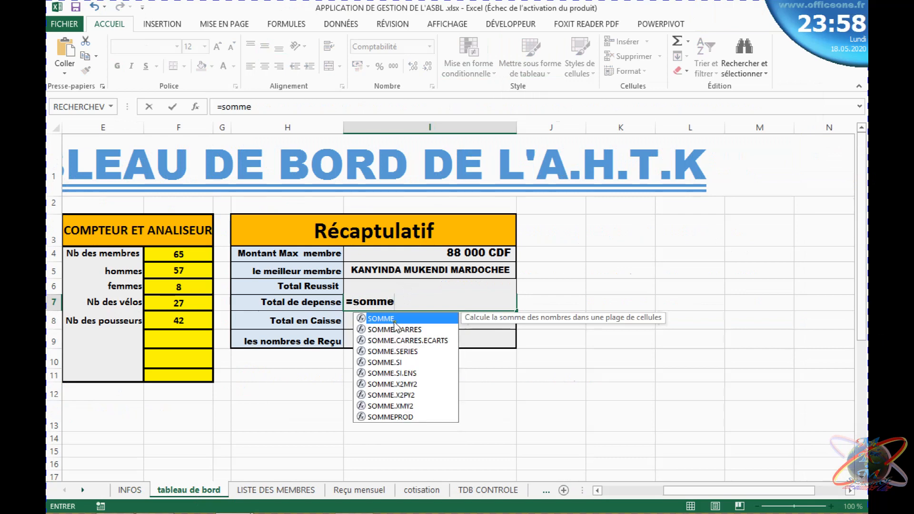
double_click(395, 322)
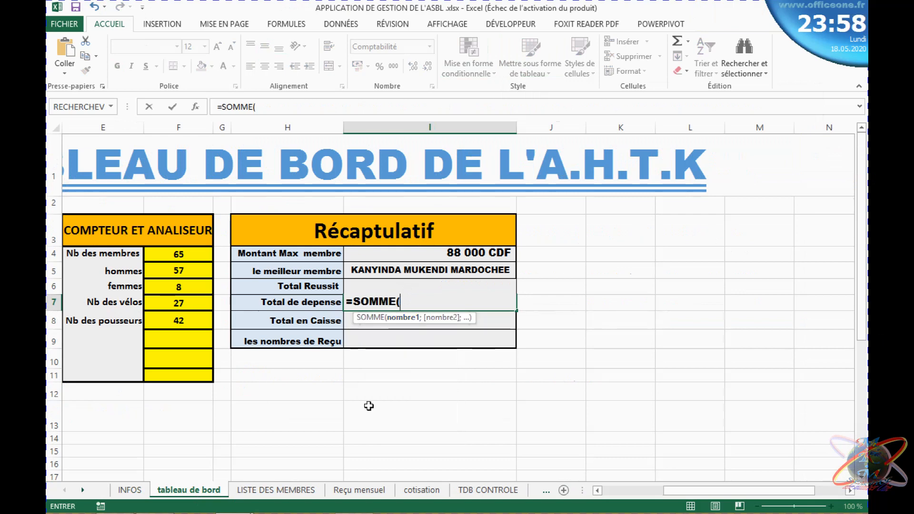
click(546, 491)
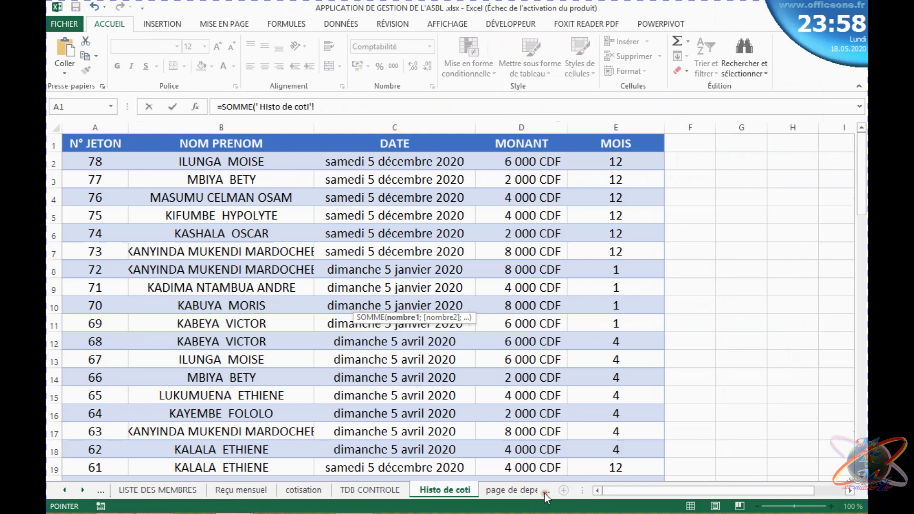
click(509, 491)
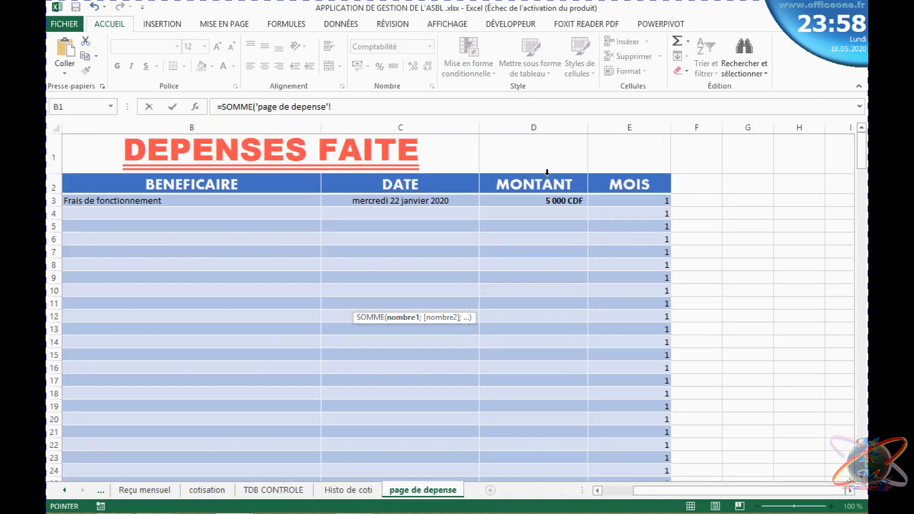
click(548, 172)
key(Return)
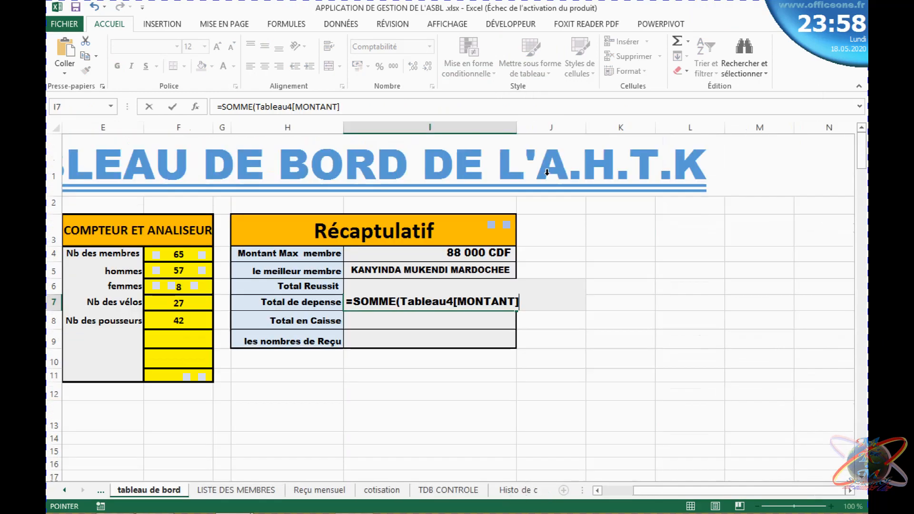
Calculate Total en Caisse in I8 as Total Reussit minus Total de depense with =I6-I7
double_click(399, 325)
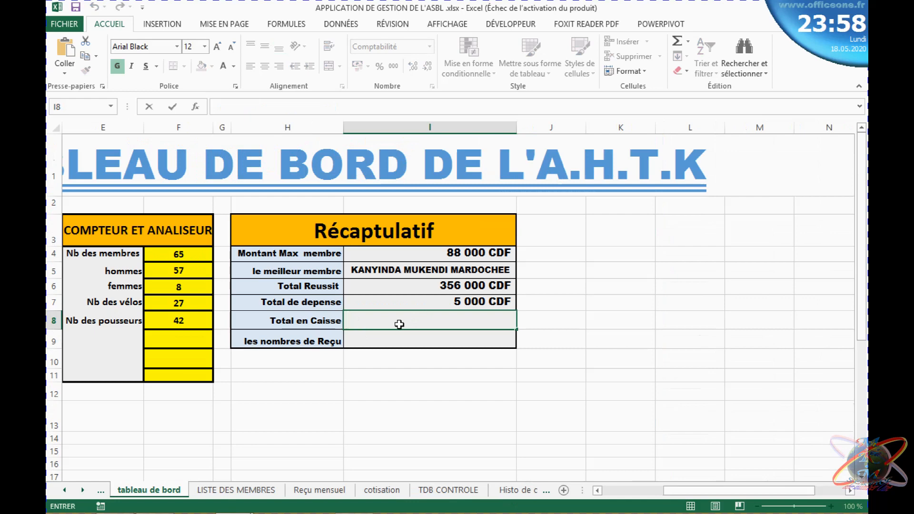
text(=)
click(417, 288)
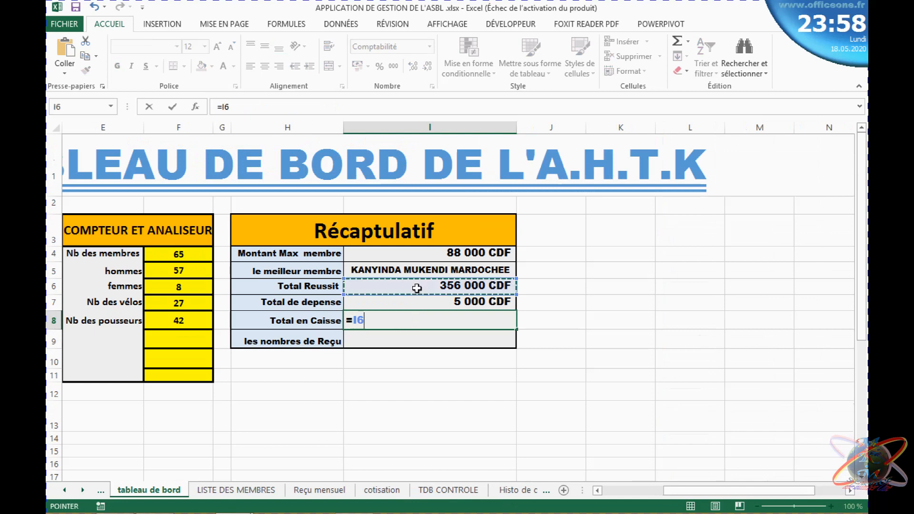
text(-)
click(434, 304)
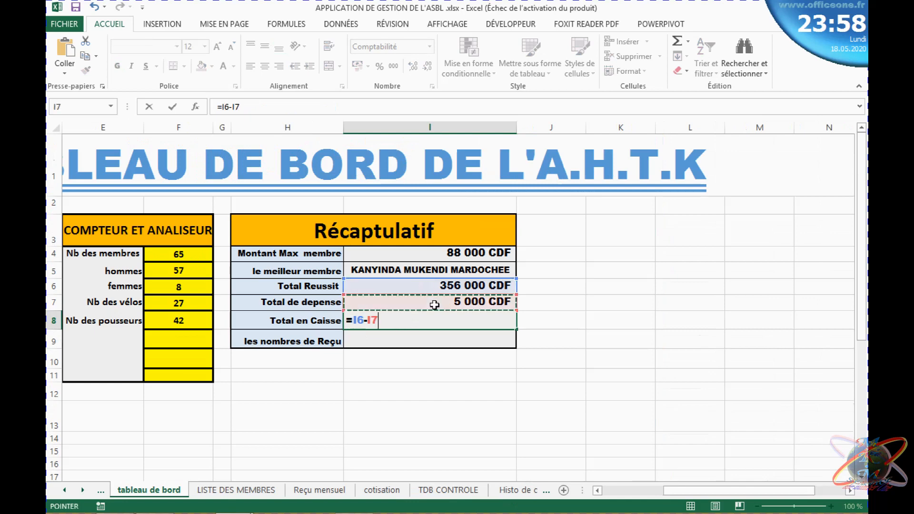
key(Return)
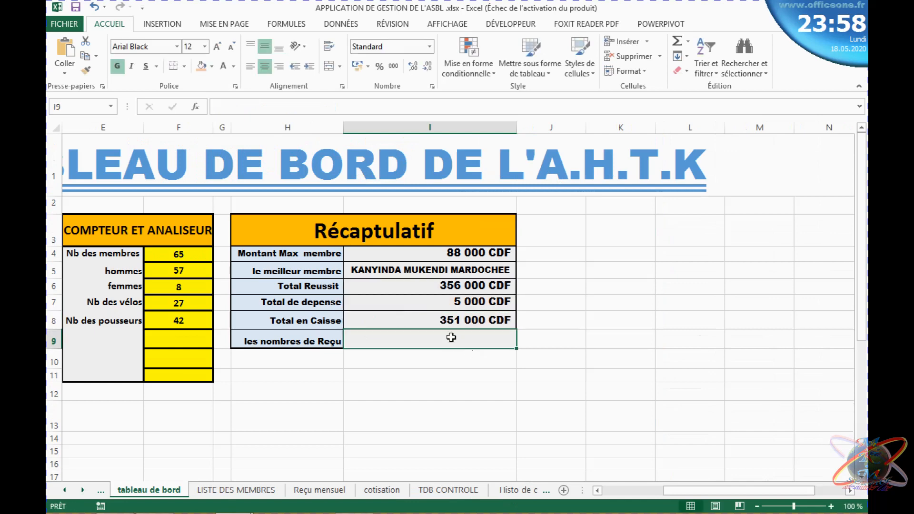
Try to count the N° JETON column of Histo de coti with an NB formula in I9 for les nombres de Reçu
double_click(451, 337)
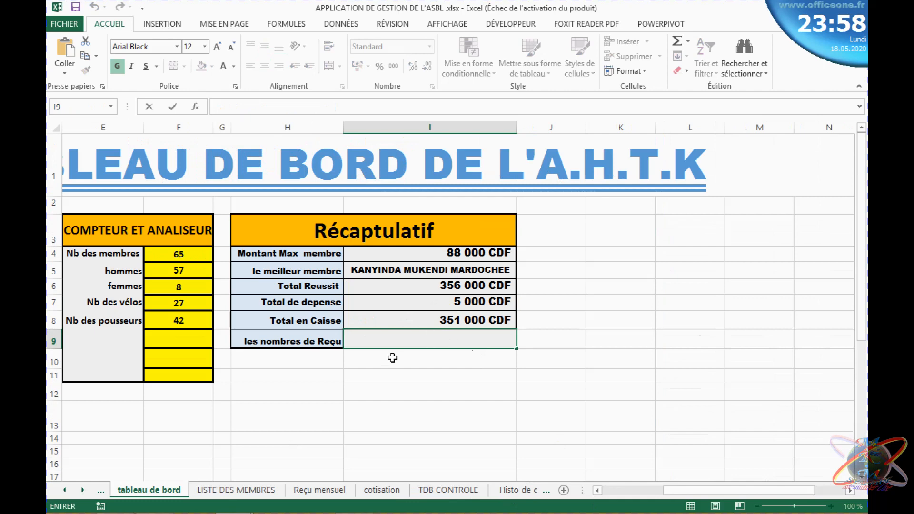
text(=nb)
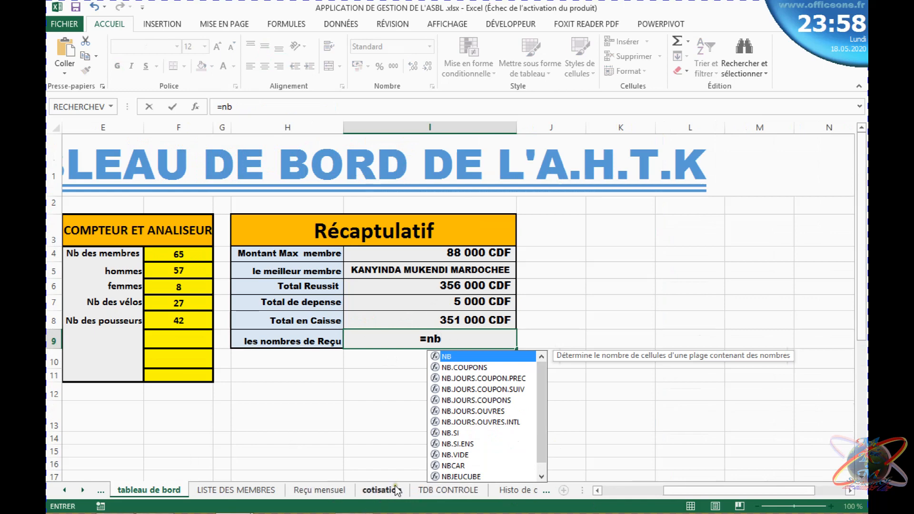
click(503, 493)
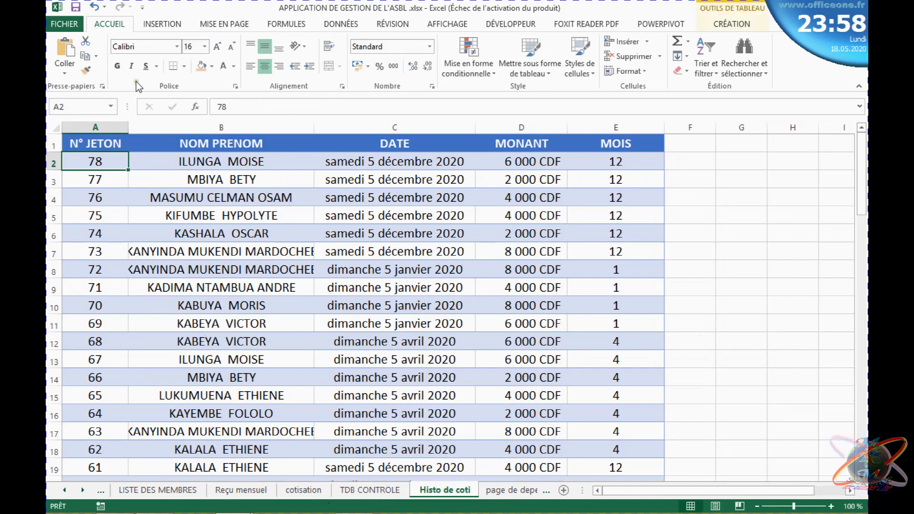
click(104, 128)
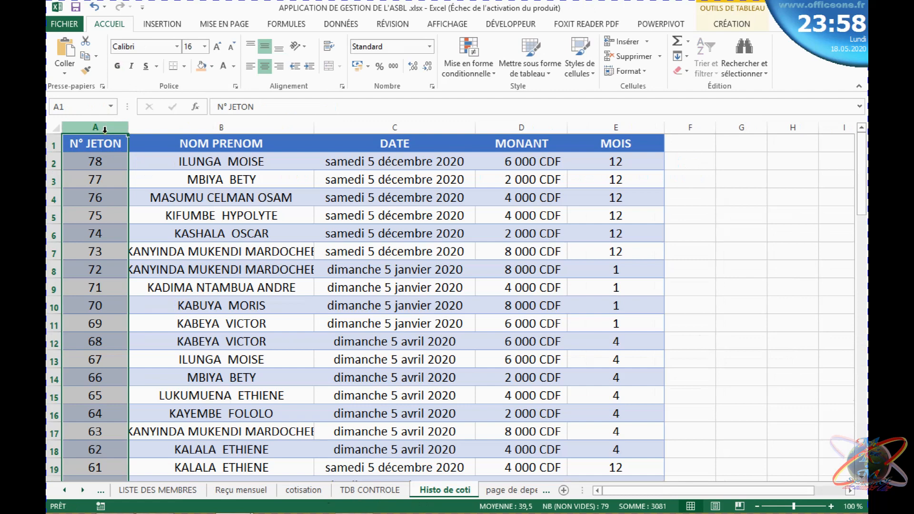
click(105, 135)
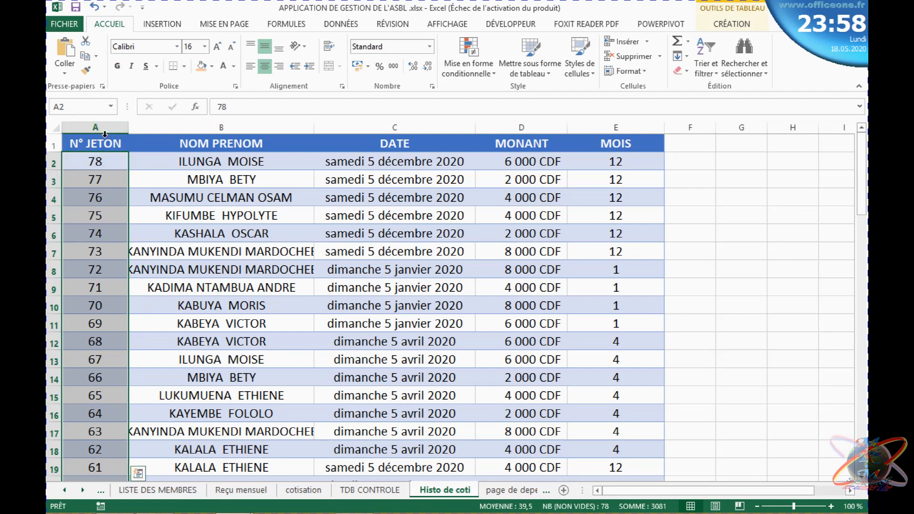
key(Return)
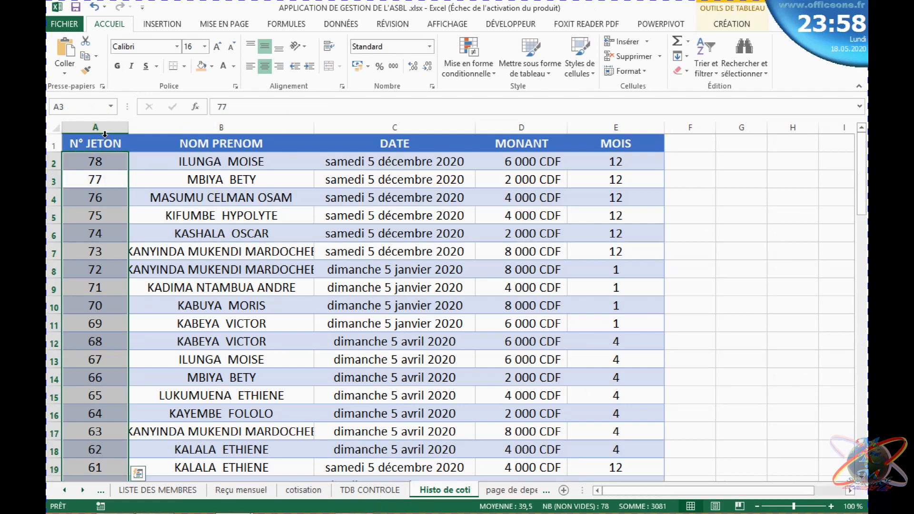
click(105, 134)
click(105, 135)
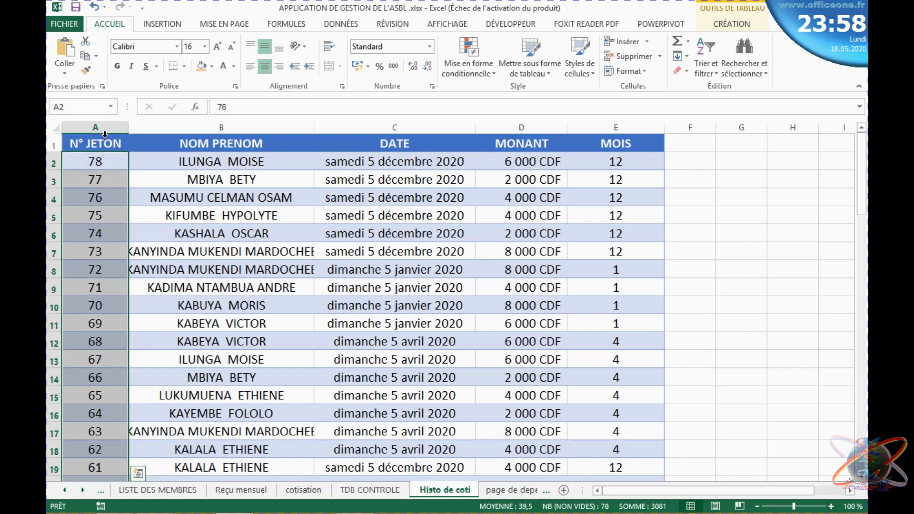
key(Return)
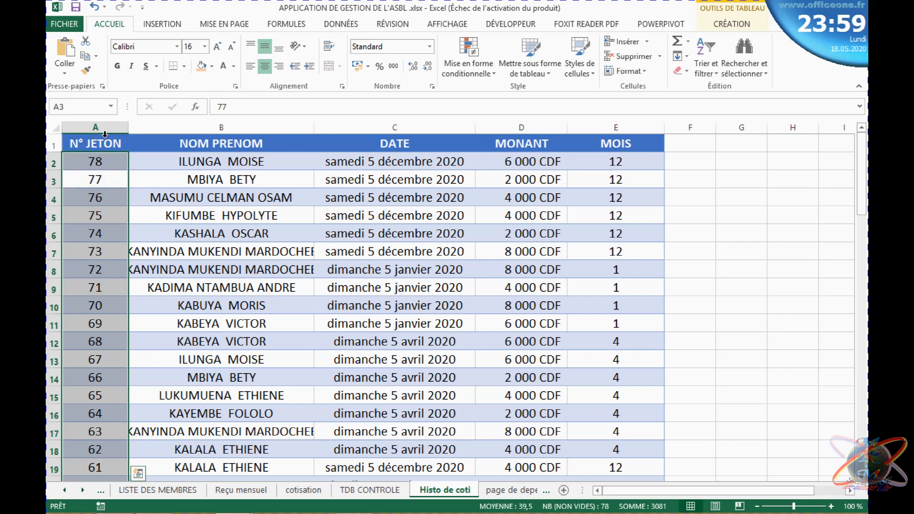
key(Return)
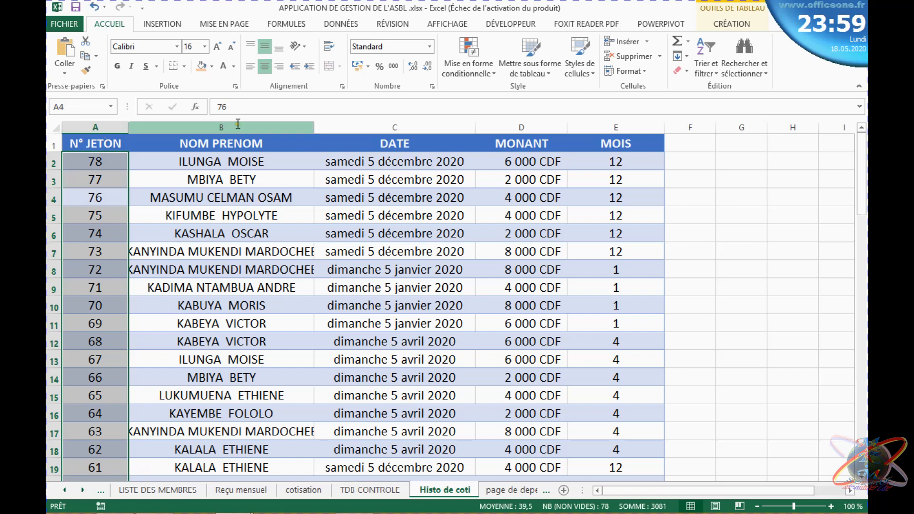
click(249, 112)
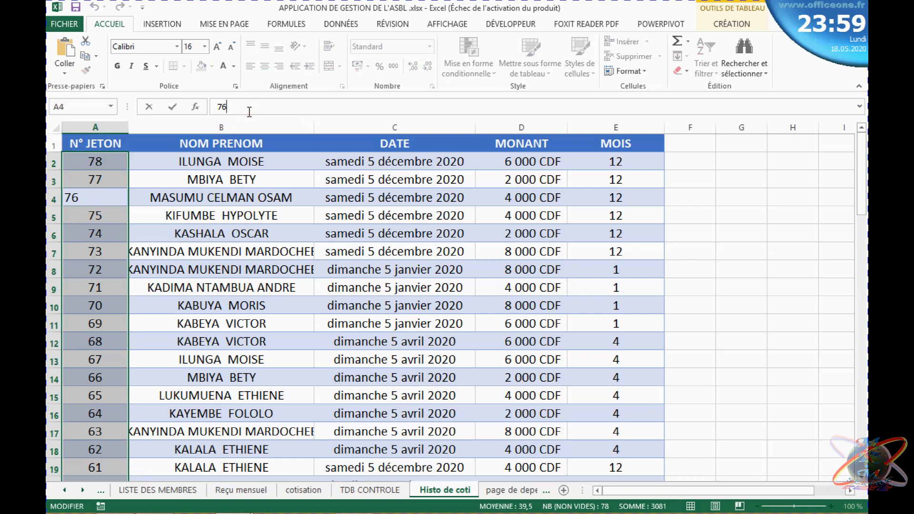
key(Escape)
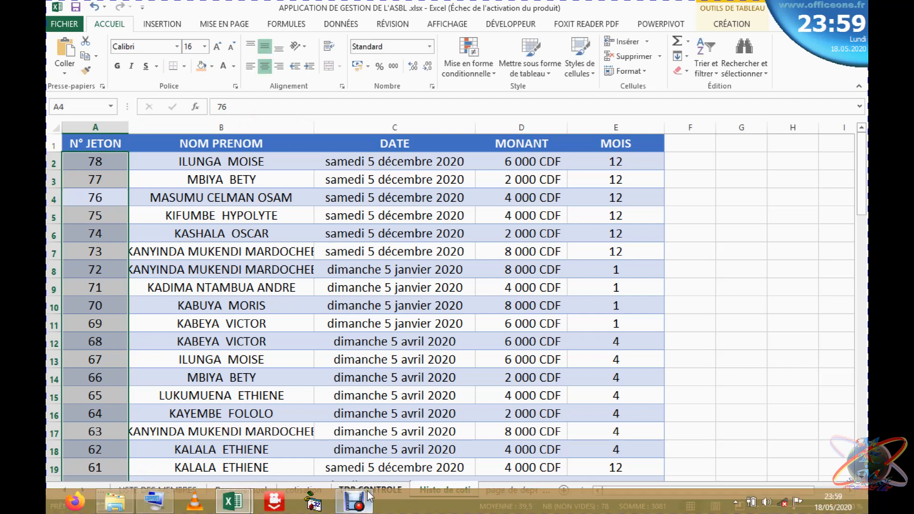
Complete les nombres de Reçu in I9 of tableau de bord with an NB formula counting the N° JETON column of Histo de coti
click(102, 490)
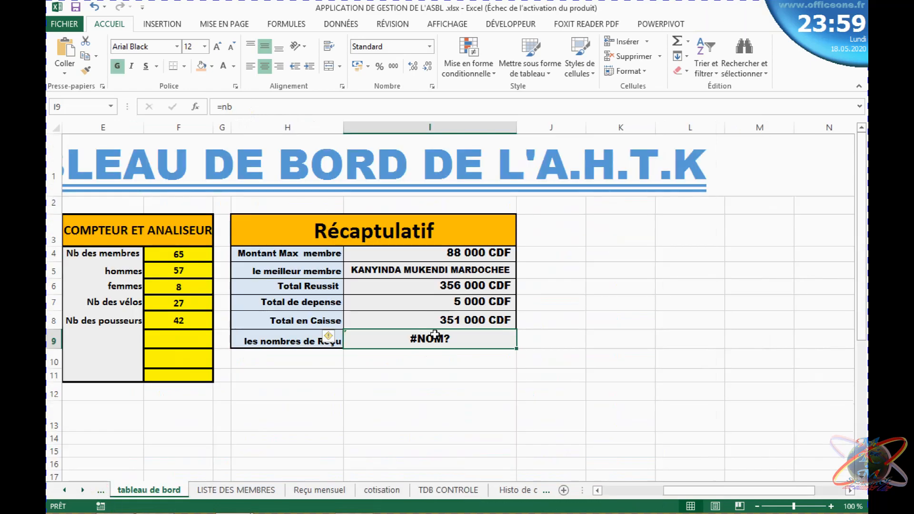
click(265, 110)
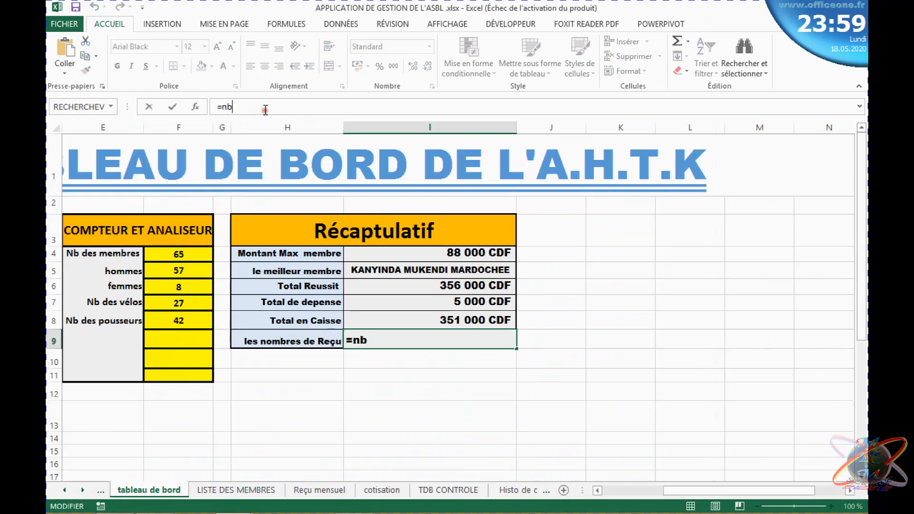
key(BackSpace)
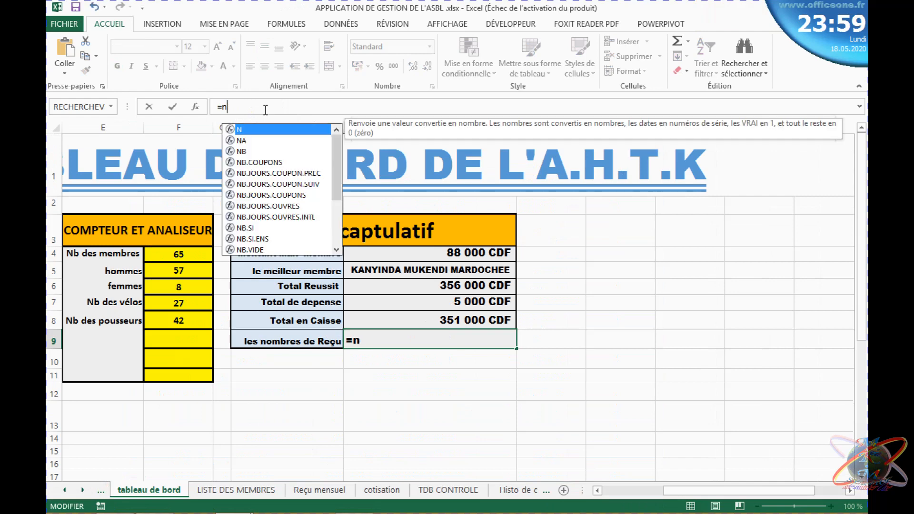
double_click(242, 151)
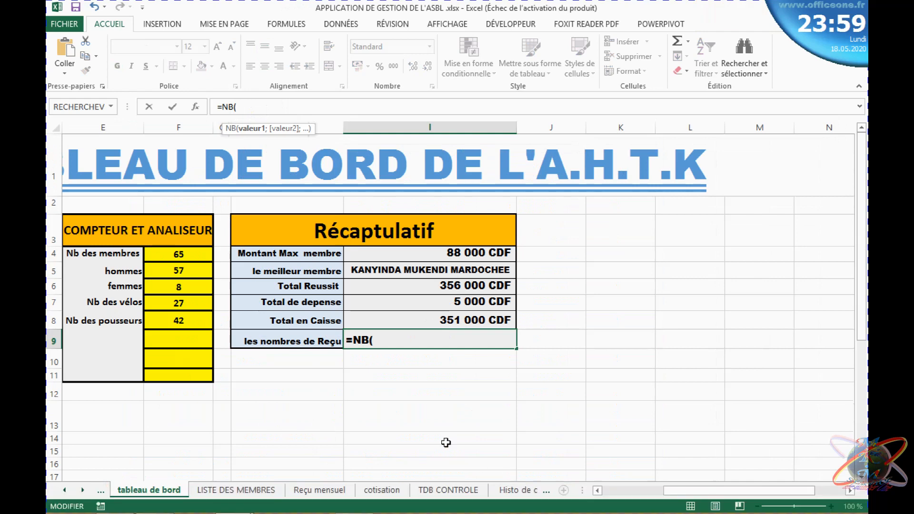
click(500, 491)
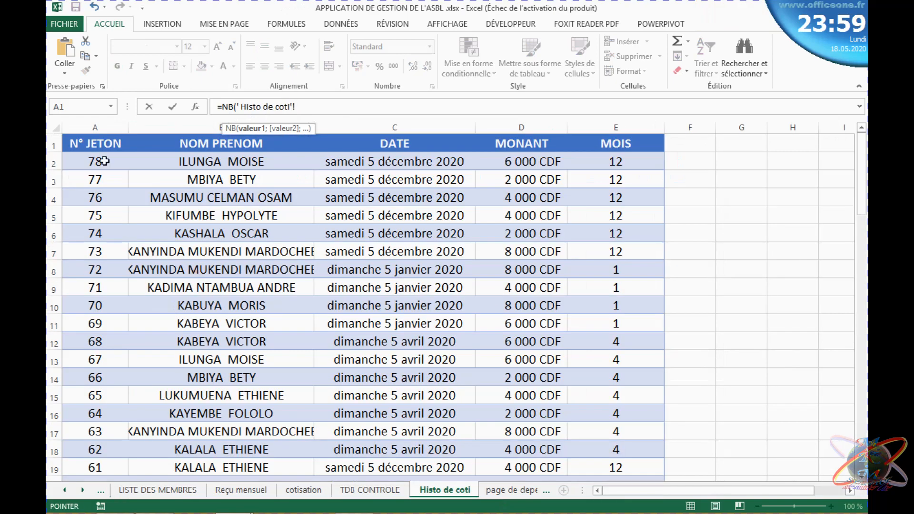
click(98, 134)
key(Return)
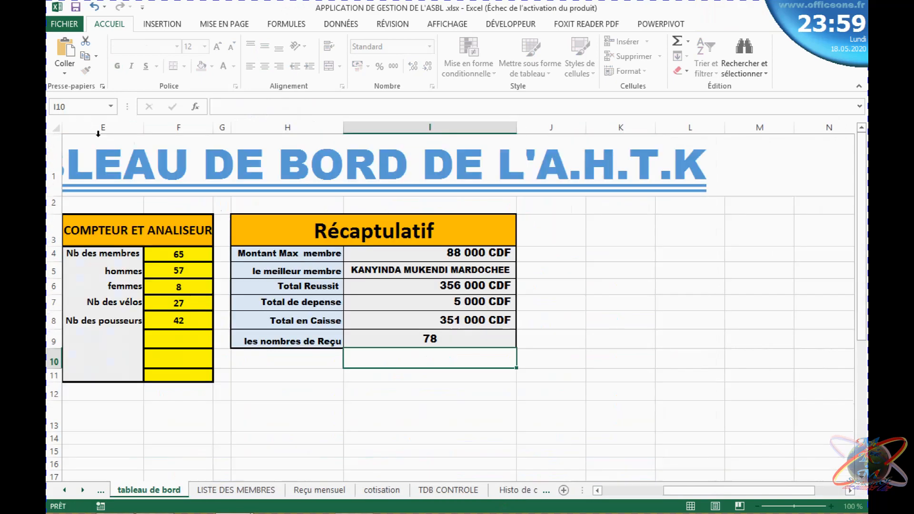
click(569, 286)
click(403, 385)
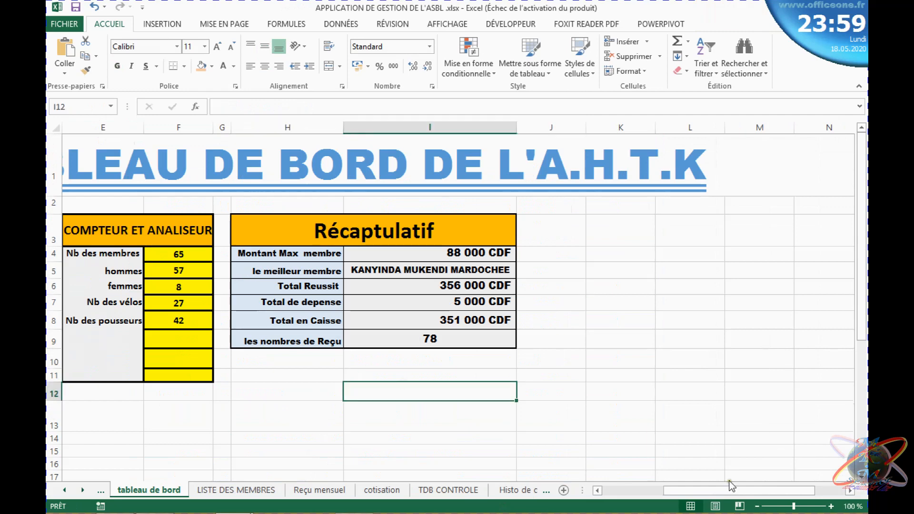
Review the formulas behind each Récaptulatif value on tableau de bord, from Montant Max membre to les nombres de Reçu
drag(728, 492, 696, 498)
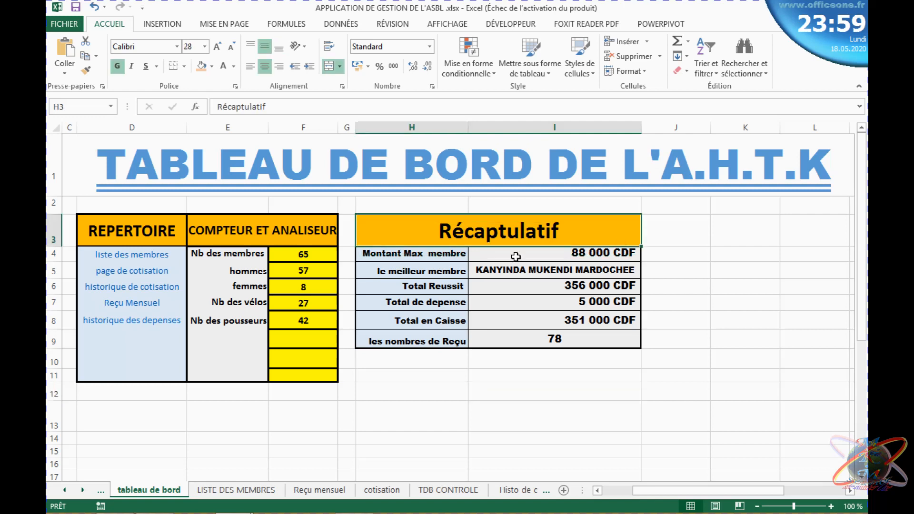
click(497, 257)
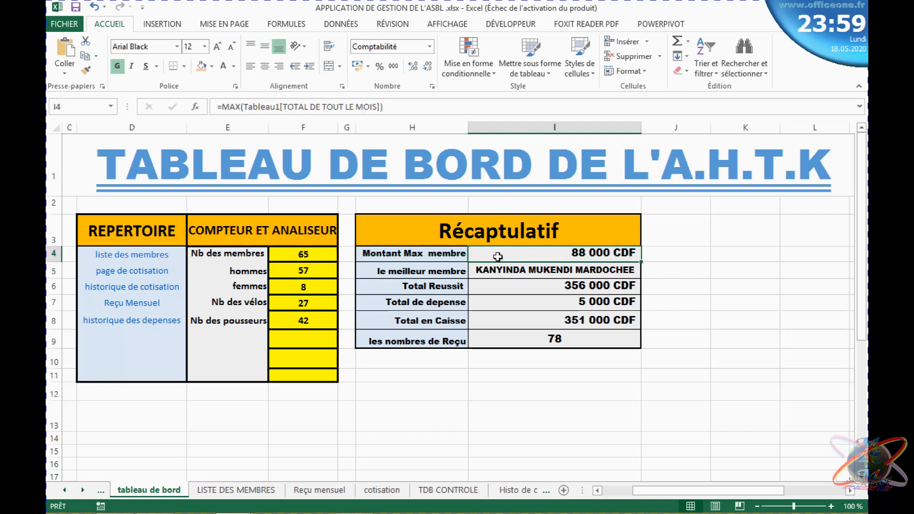
click(516, 273)
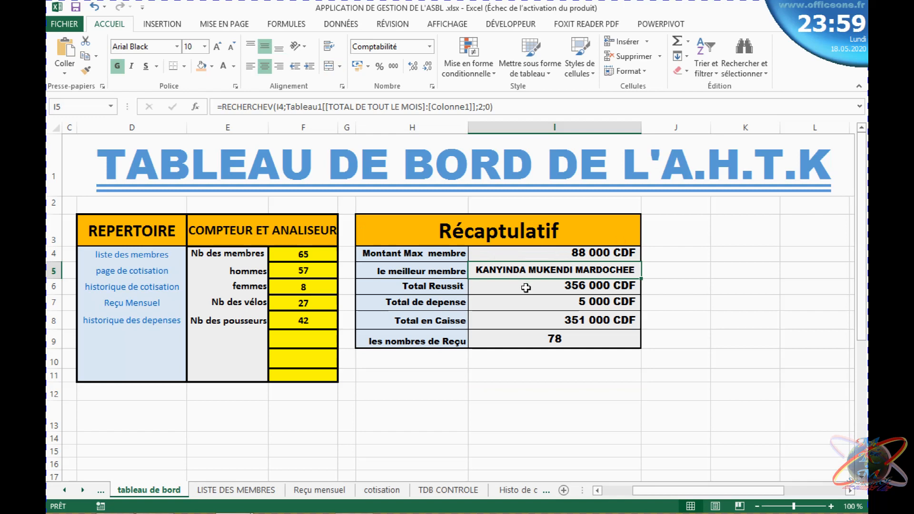
click(525, 288)
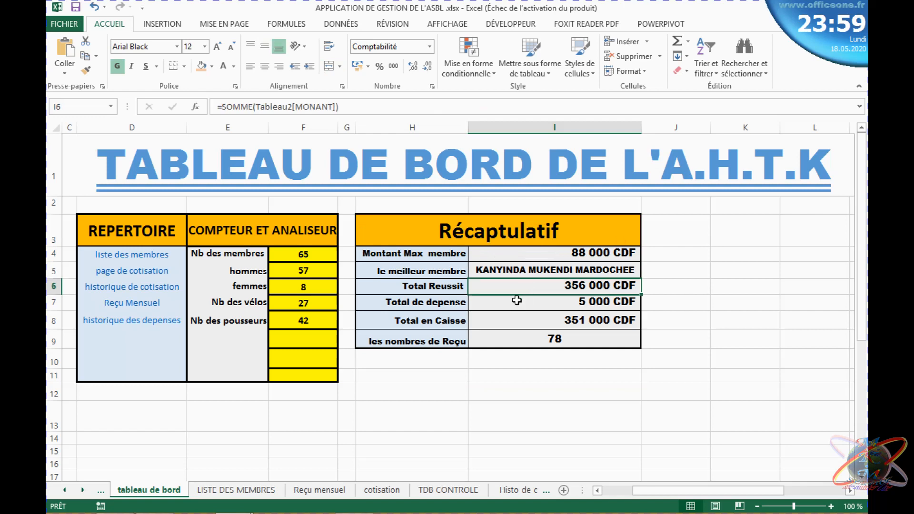
click(503, 321)
click(479, 379)
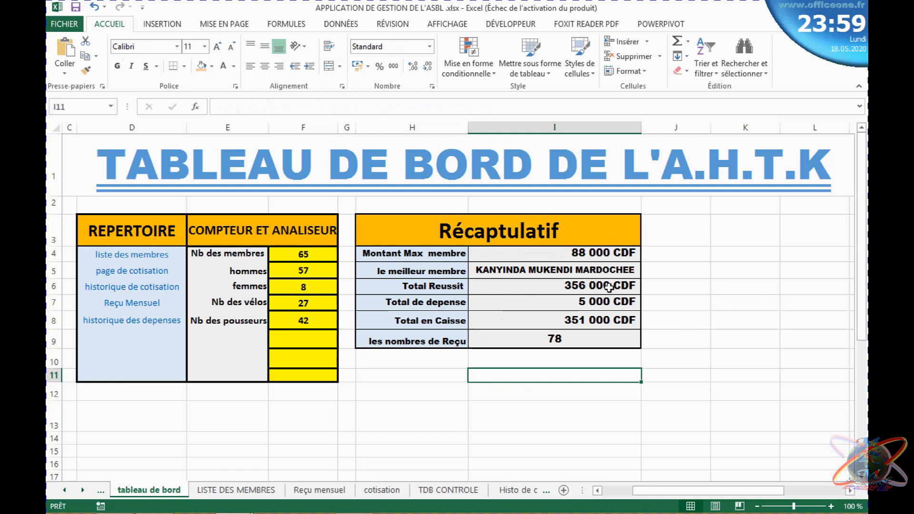
click(690, 296)
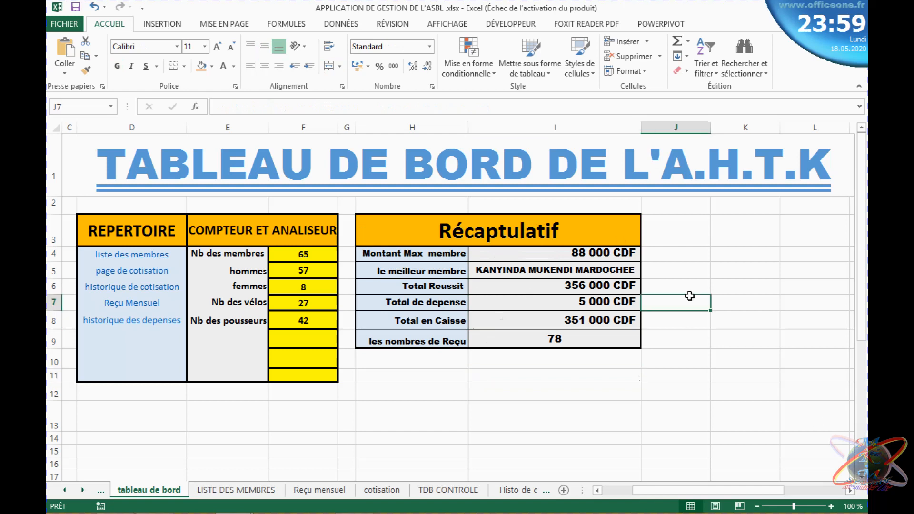
click(620, 276)
click(518, 288)
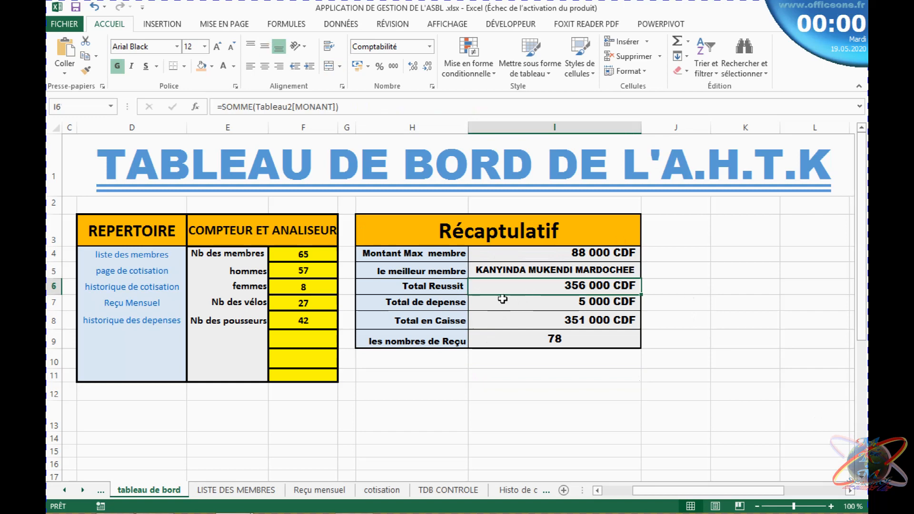
click(503, 298)
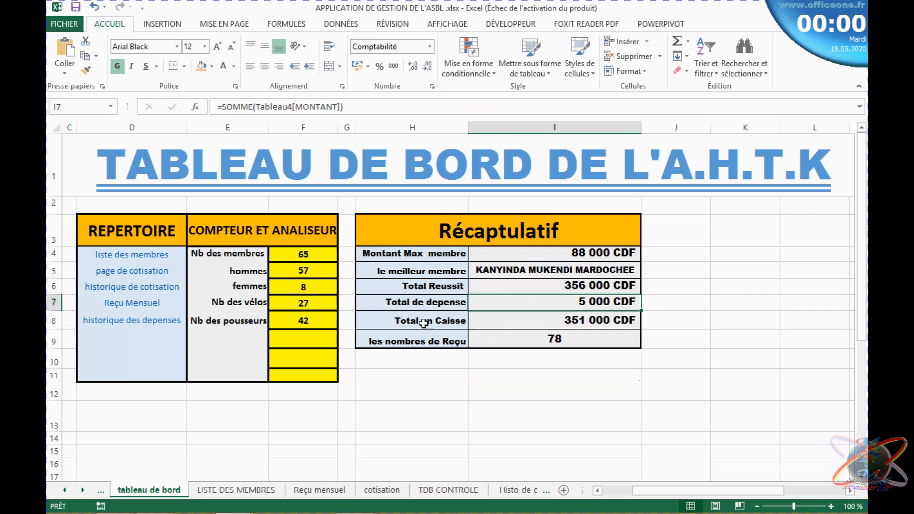
click(505, 322)
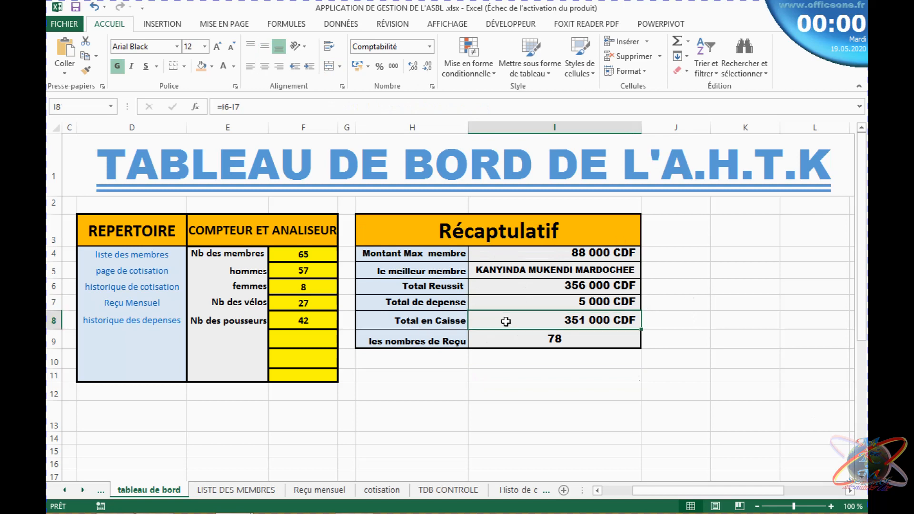
click(475, 341)
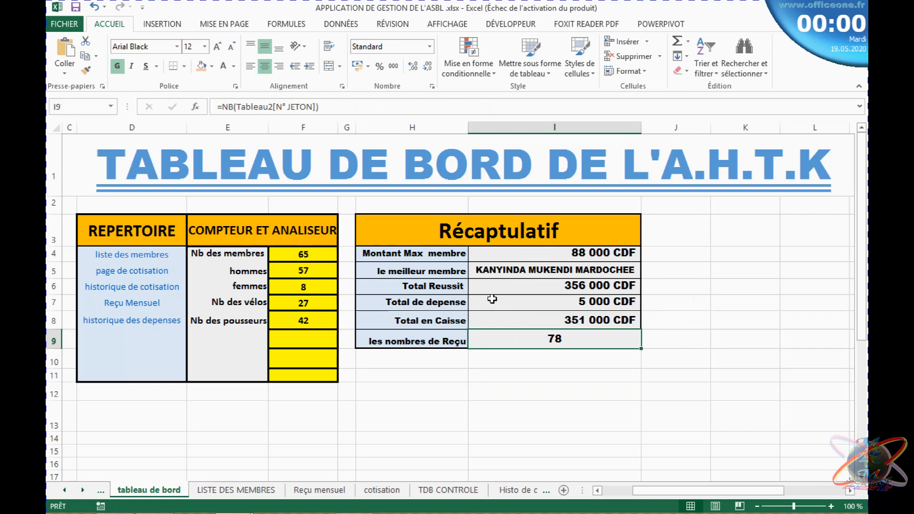
click(492, 299)
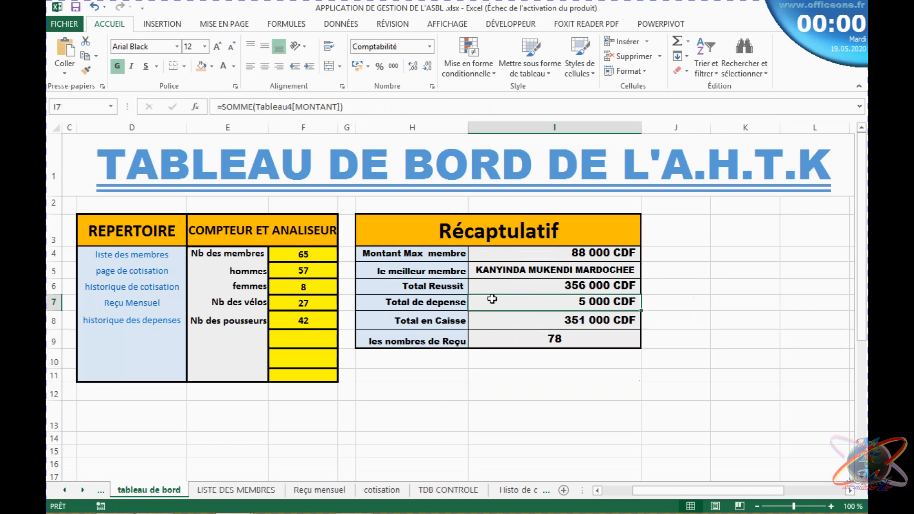
Examine the MOTIF, BENEFICAIRE, DATE and MONTANT columns of the DEPENSES FAITE table on page de depense
click(541, 492)
click(532, 490)
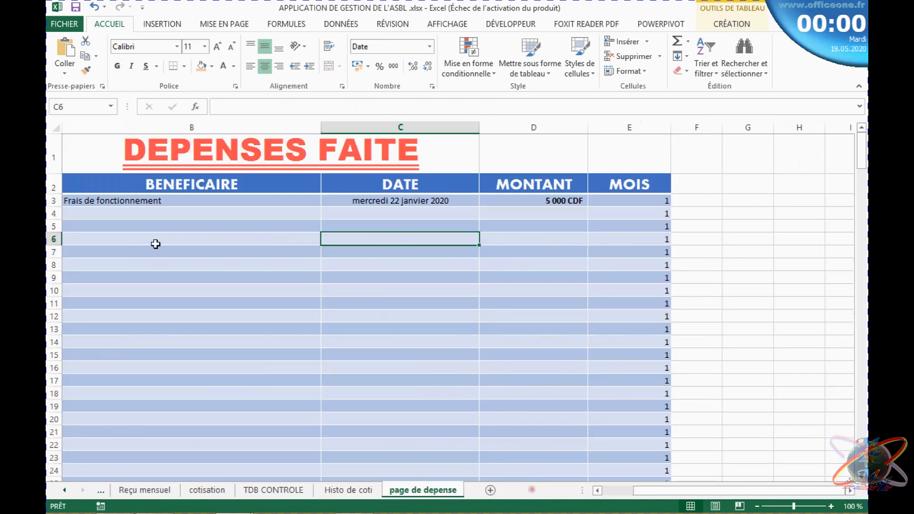
drag(687, 496, 607, 493)
click(194, 192)
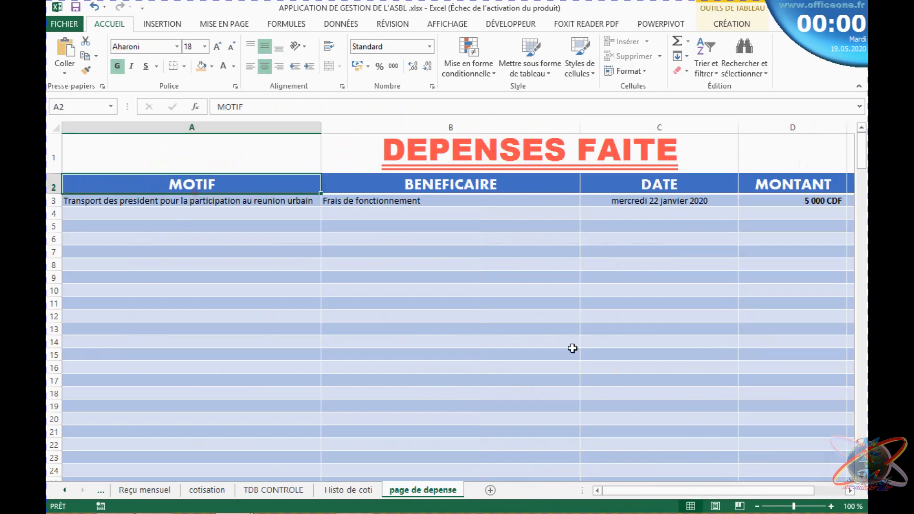
click(470, 200)
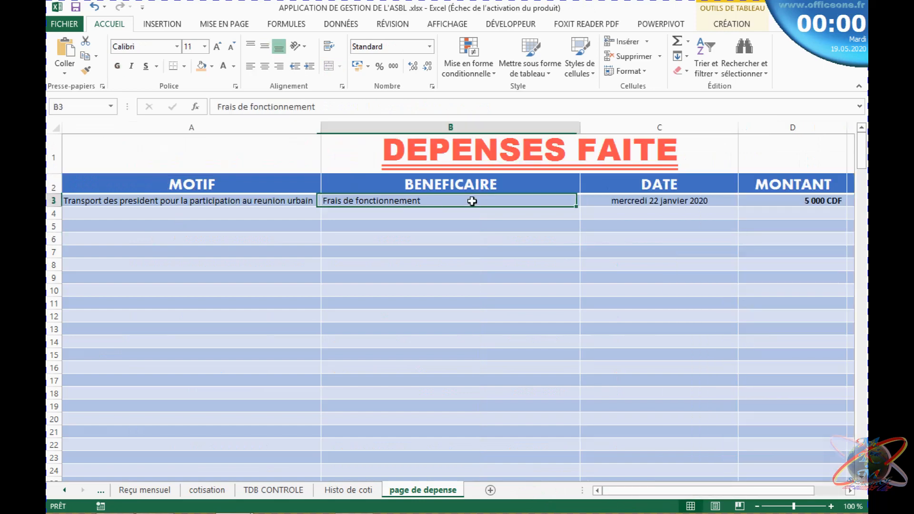
click(713, 225)
click(809, 200)
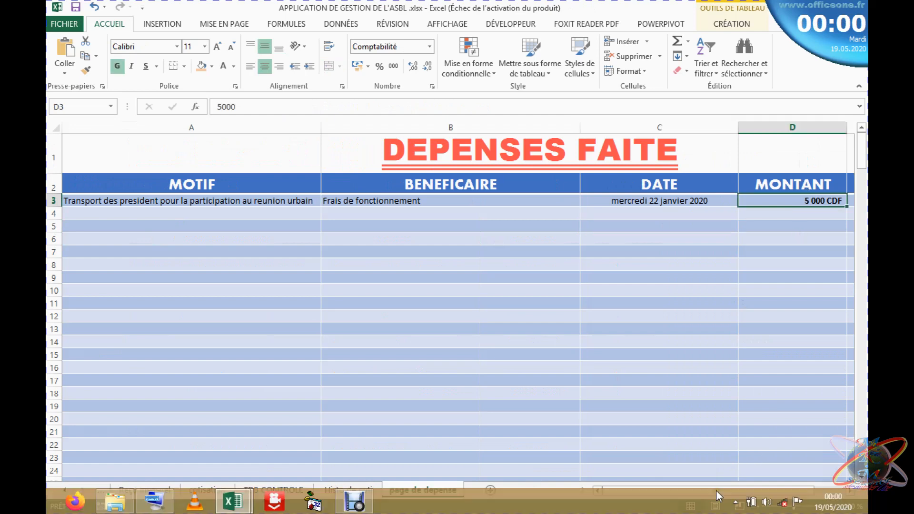
click(519, 353)
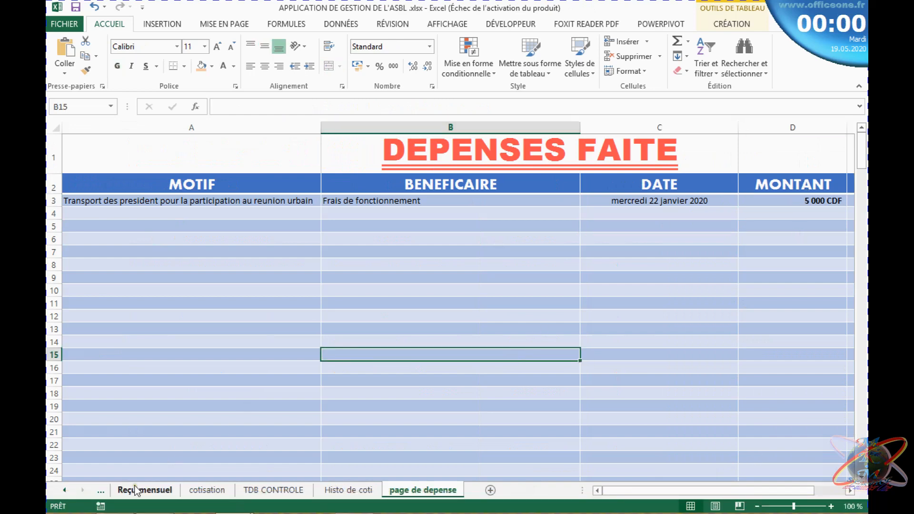
Read the remaining requirements on the INFOS sheet, from linking all the sheets to finding the amount collected per month
click(136, 490)
click(100, 490)
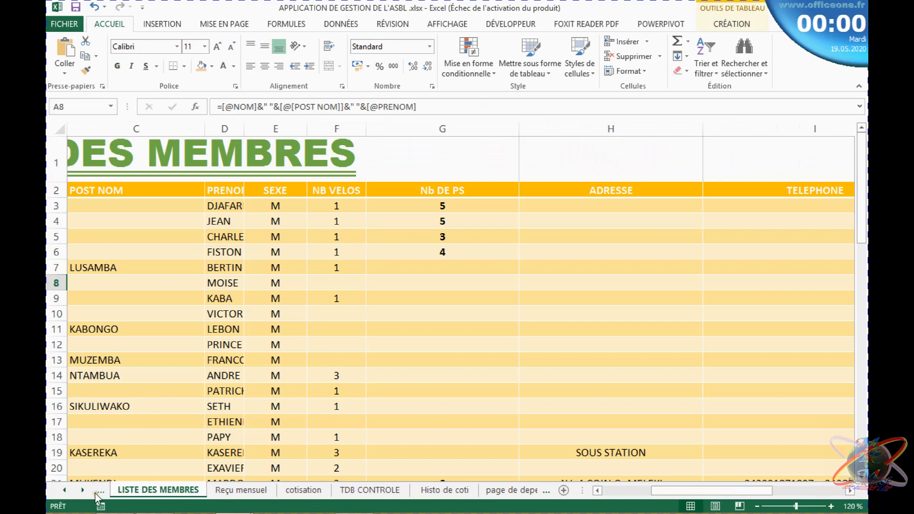
click(99, 492)
click(99, 492)
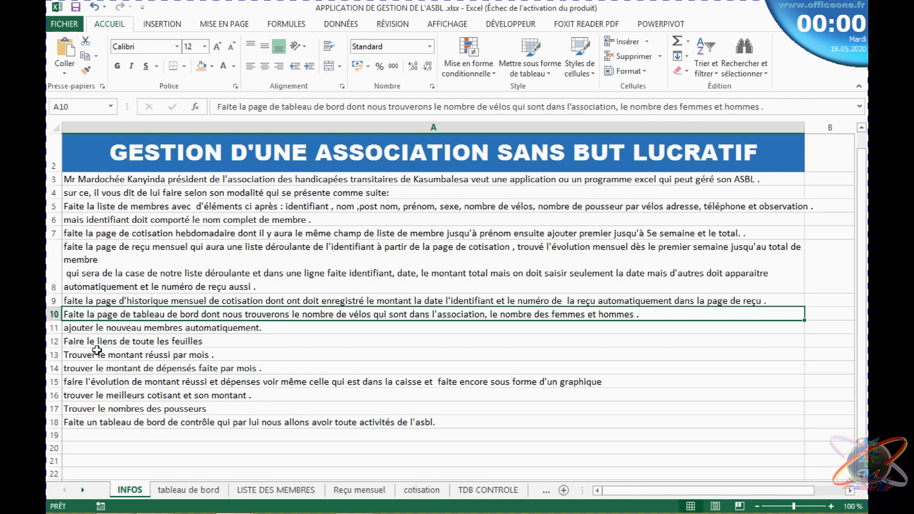
click(249, 341)
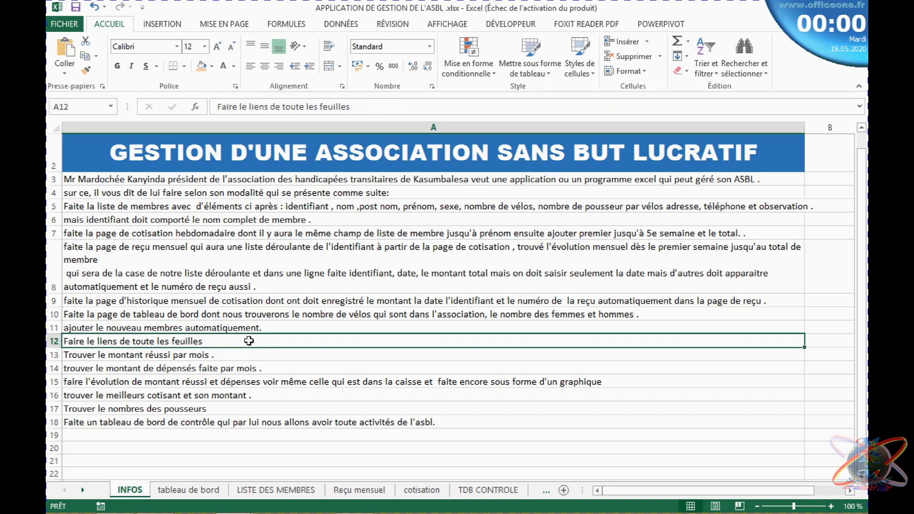
click(227, 355)
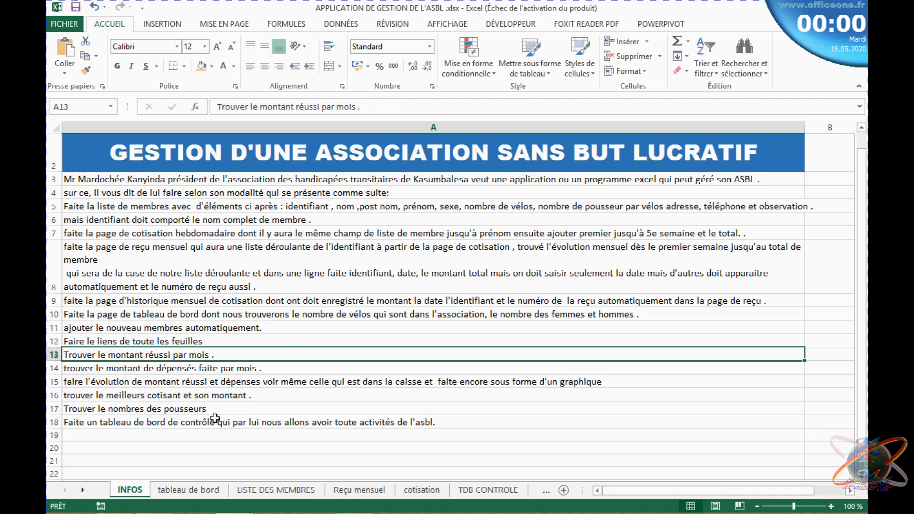
On tableau de bord, enter janvier in D18 and fevrier in E18 beside the ARGENT REUSSIT PAR MOIS label
click(189, 490)
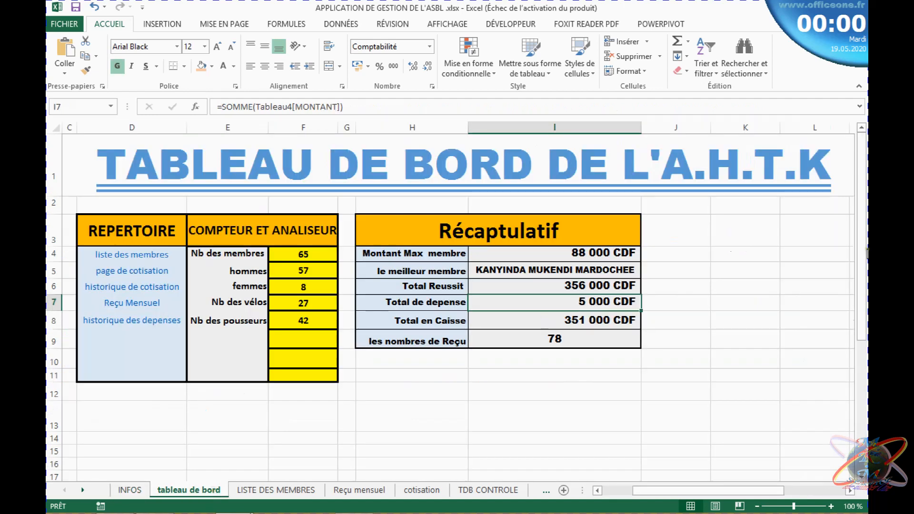
scroll(864, 234, down, 3)
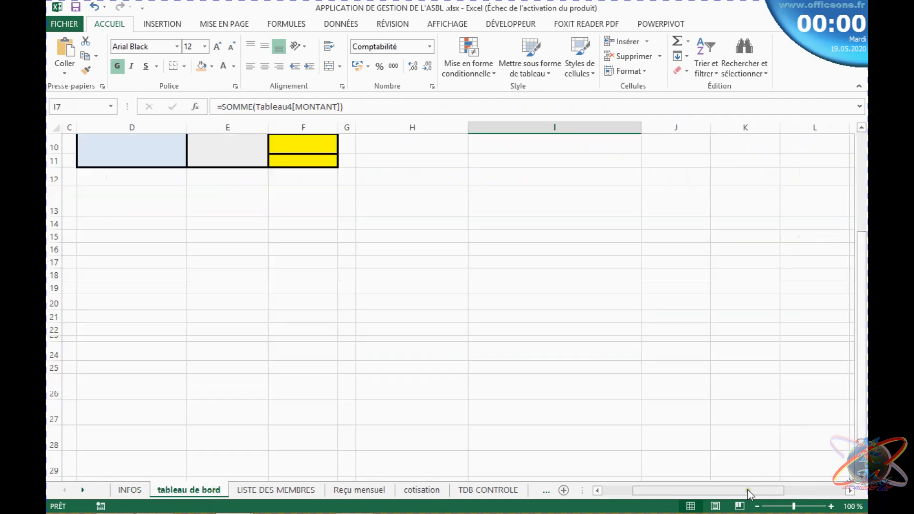
drag(750, 493, 720, 492)
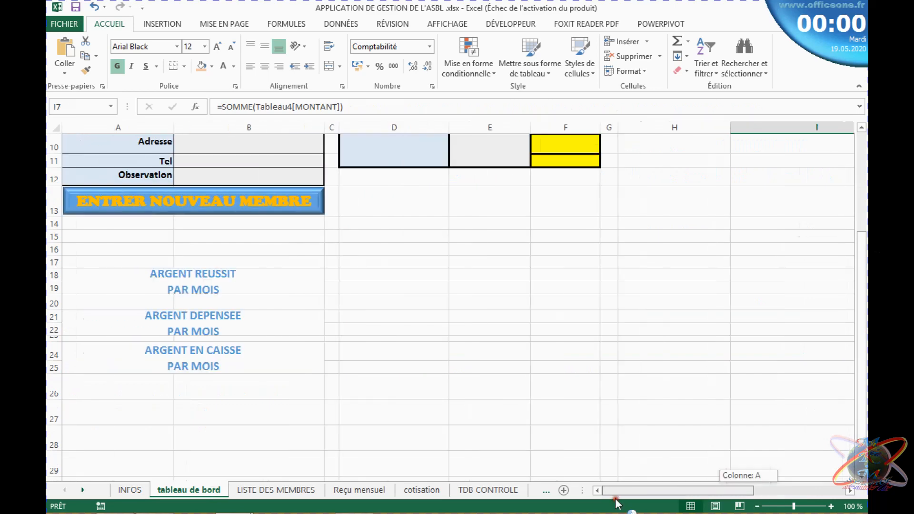
click(302, 303)
click(244, 270)
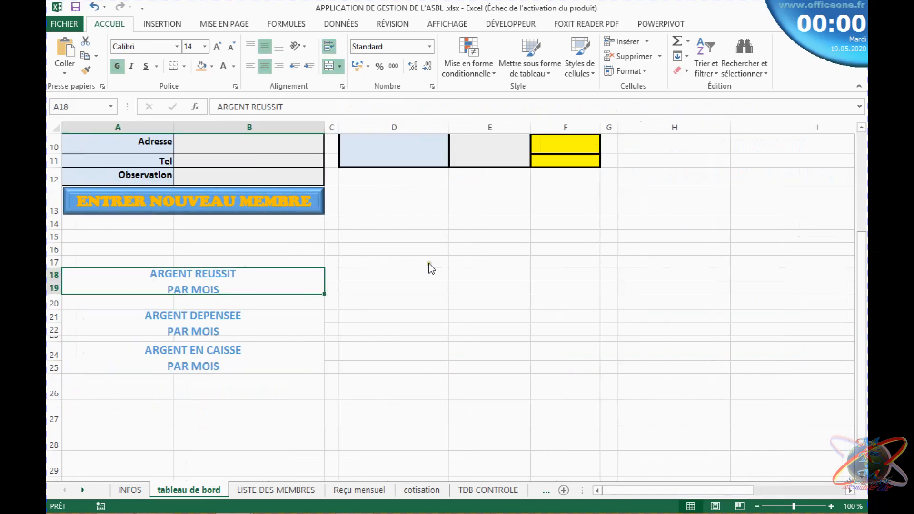
click(374, 270)
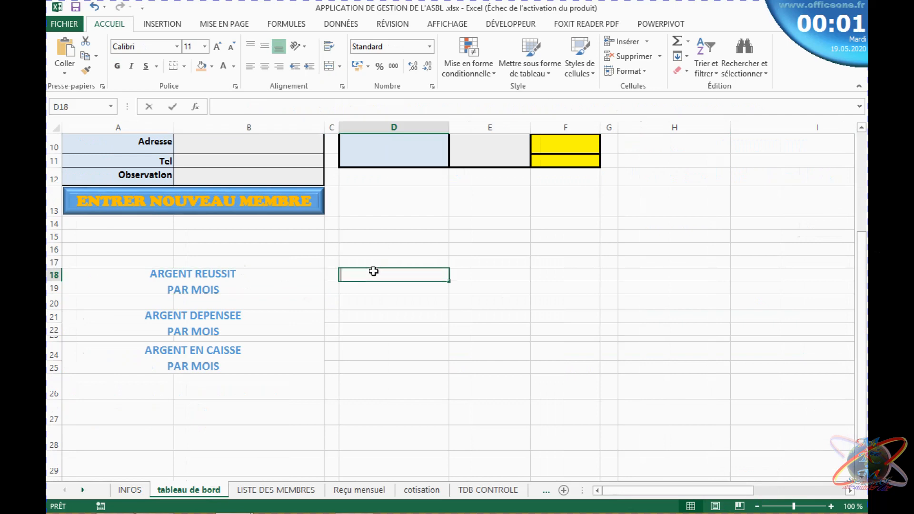
text(ja)
key(BackSpace)
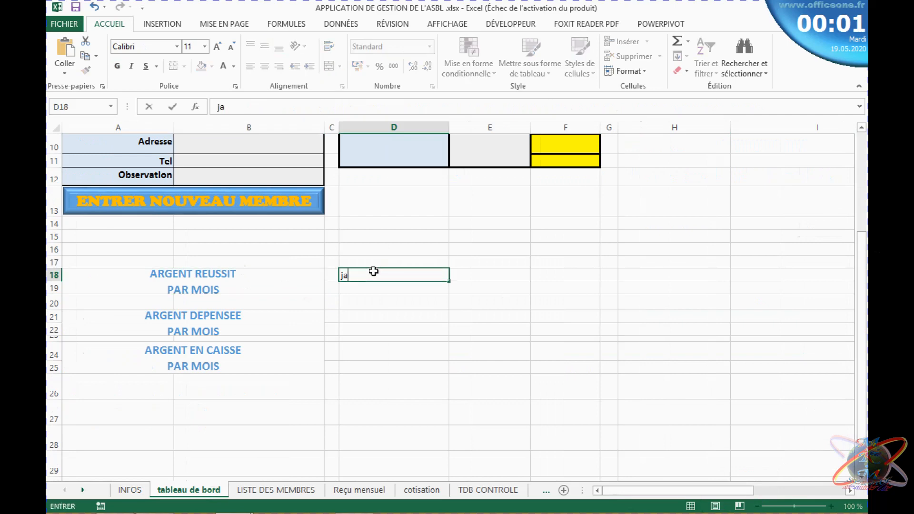
text(nvier)
key(Tab)
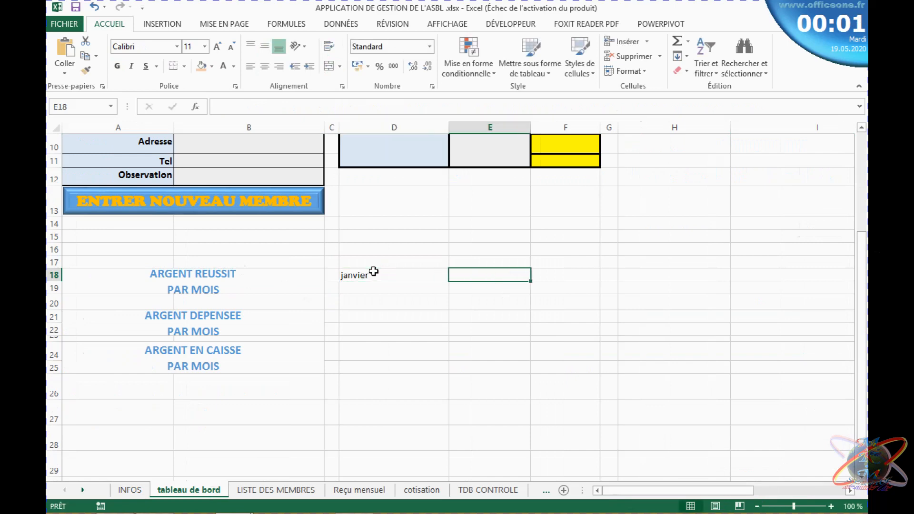
text(fe)
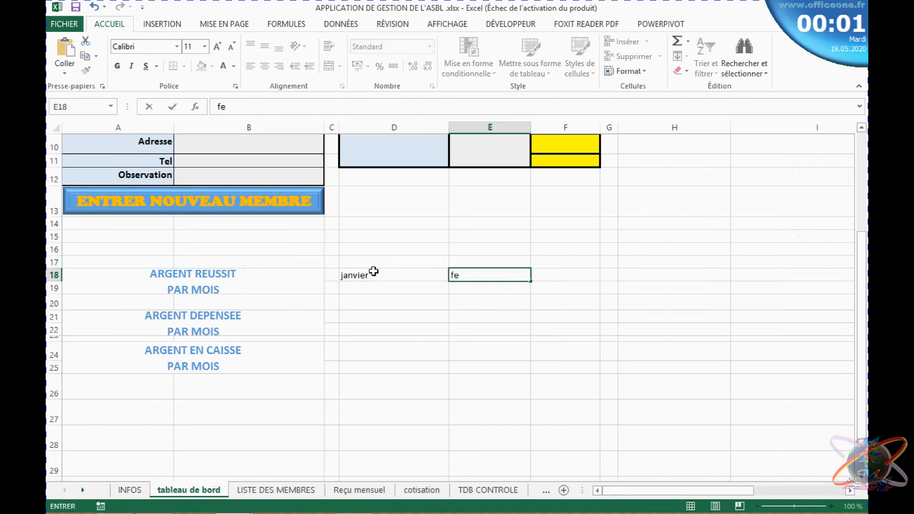
text(vrier)
click(402, 314)
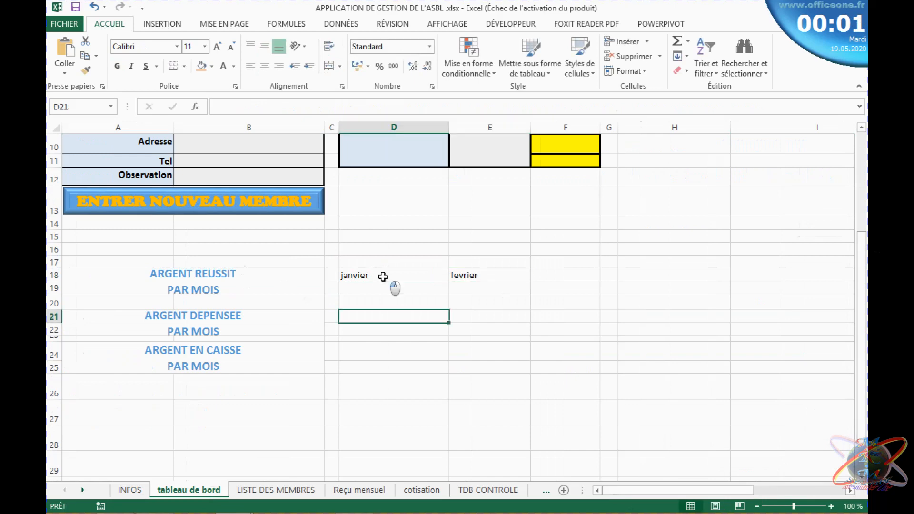
Fill the month names across row 18 from janvier in D18 to décembre in O18
drag(382, 276, 749, 262)
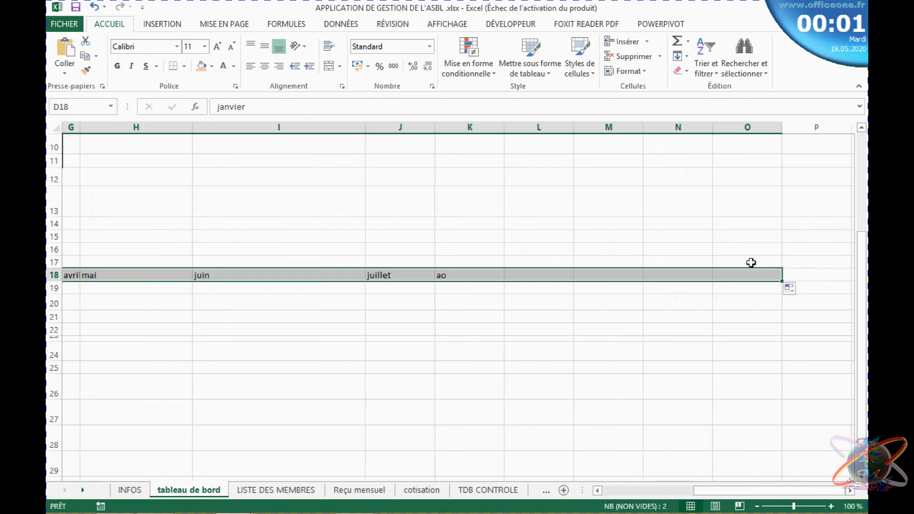
click(567, 305)
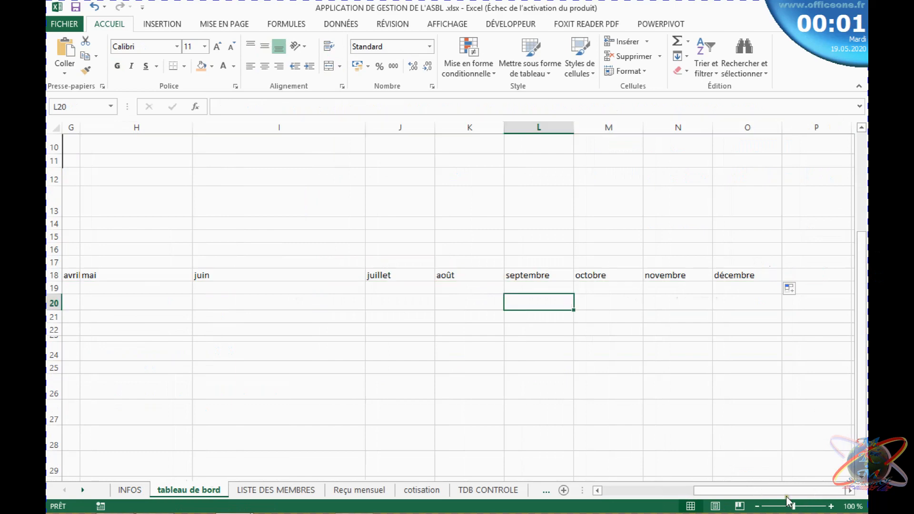
drag(788, 492, 694, 493)
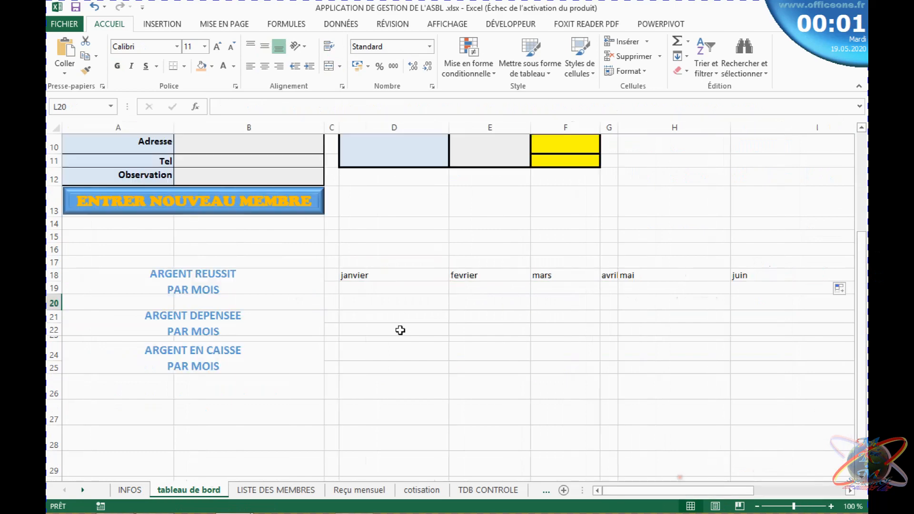
Enter the month numbers 1 in D16 and 2 in E16, above janvier and fevrier
click(398, 285)
click(366, 273)
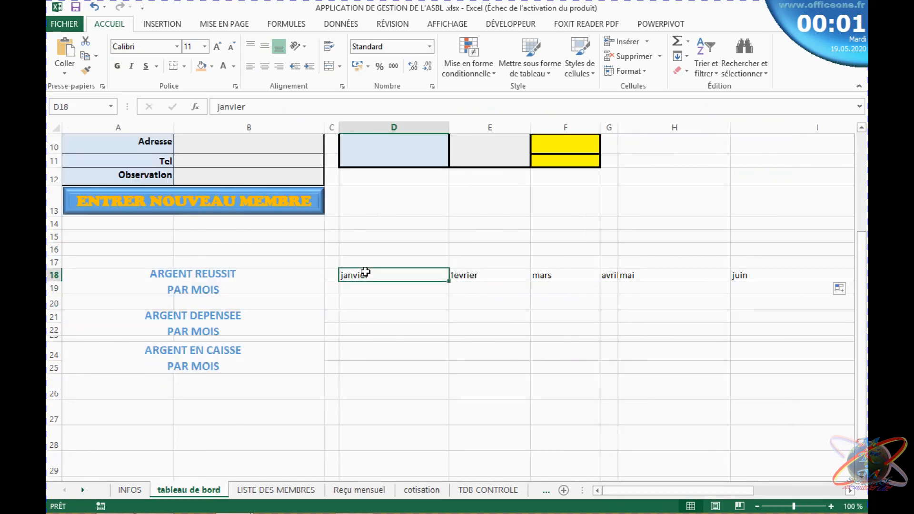
click(379, 287)
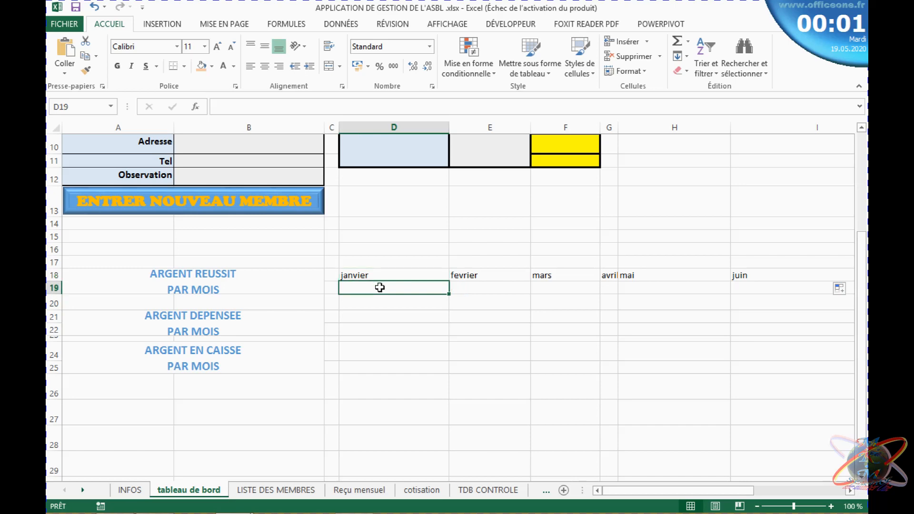
click(360, 263)
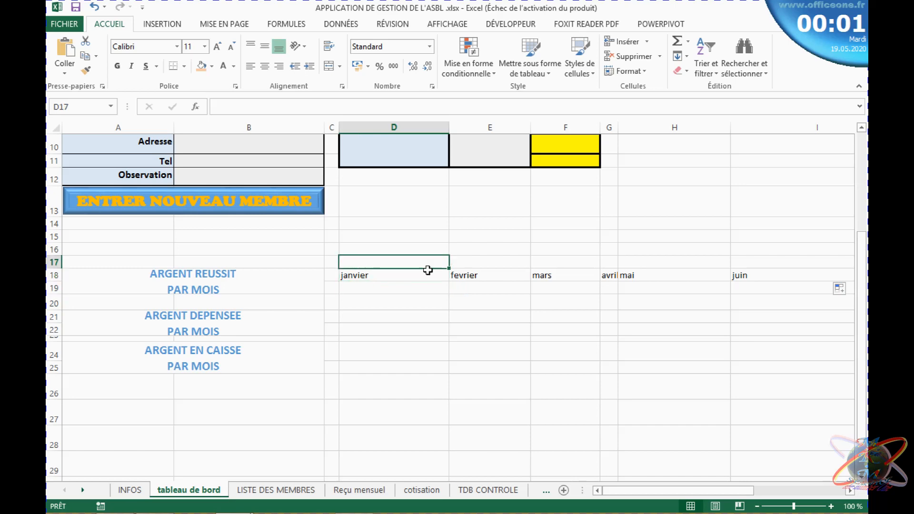
click(360, 246)
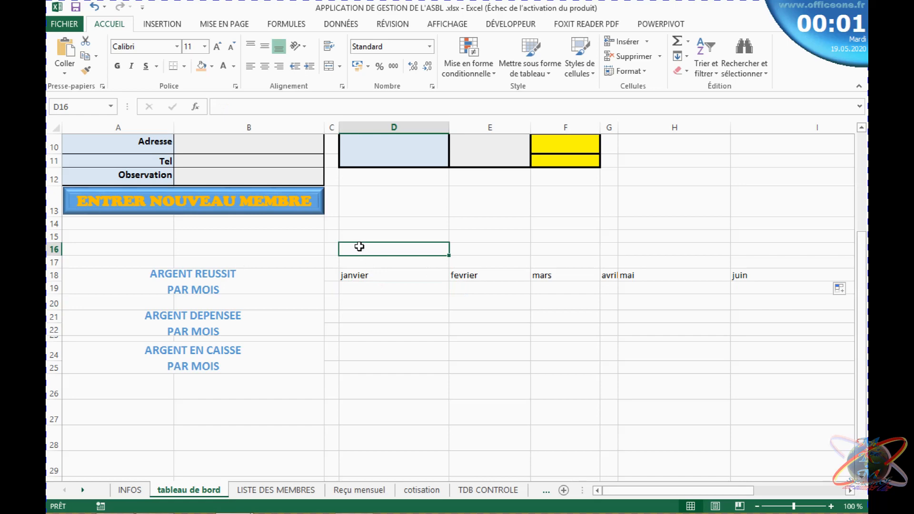
double_click(360, 247)
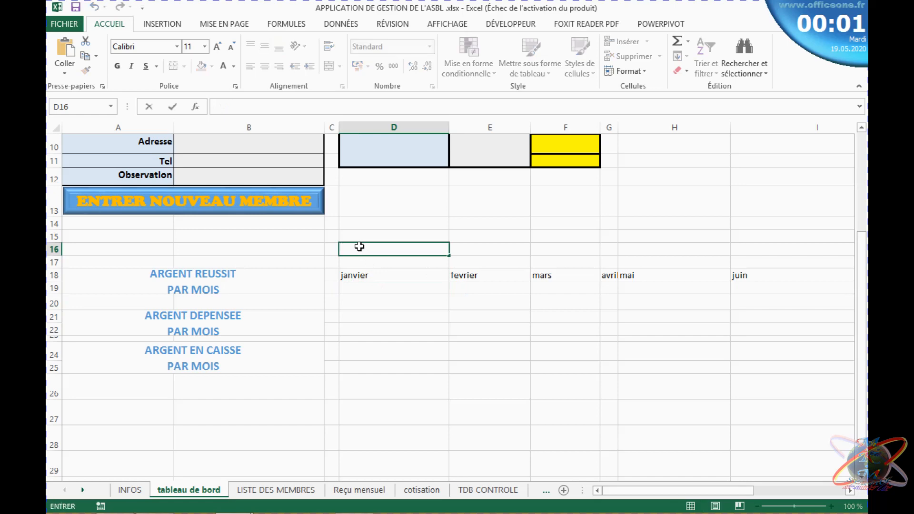
text(1)
click(475, 251)
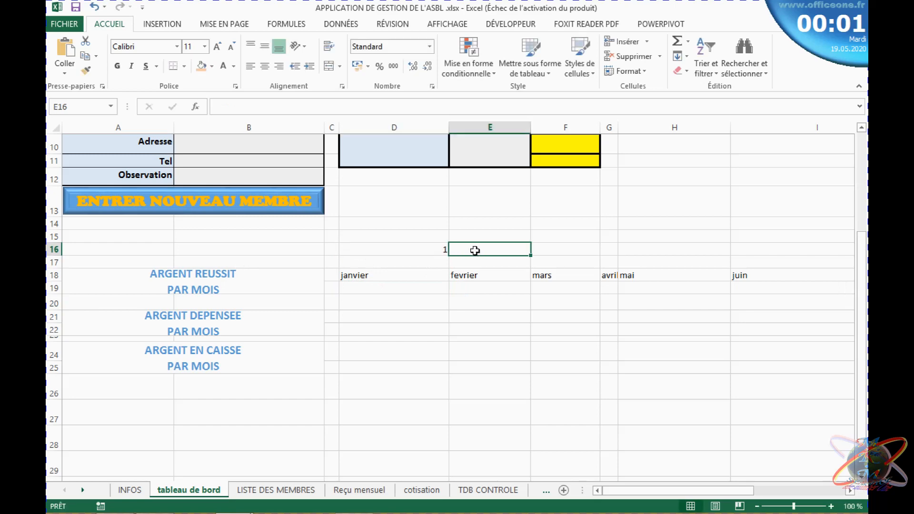
text(2)
key(Tab)
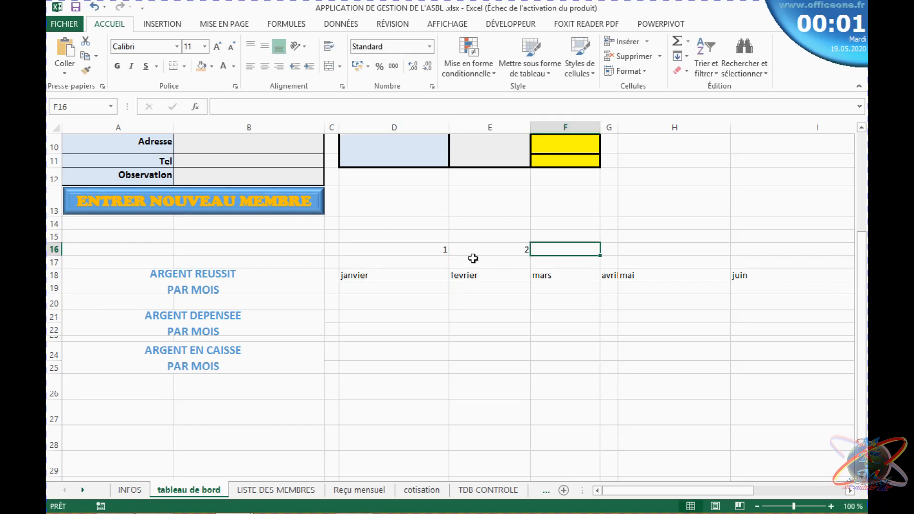
Fill row 16 from D16 to O16 as an incremented series starting at 1, covering every month through décembre
click(430, 250)
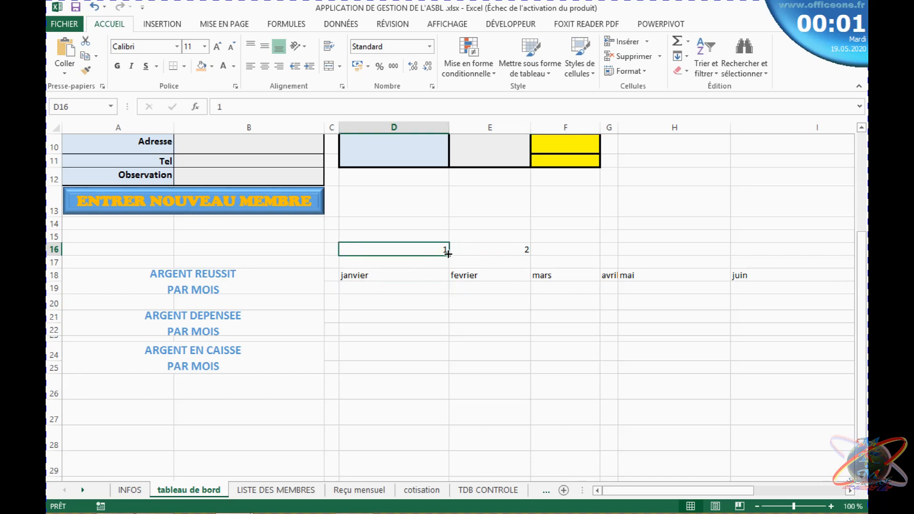
drag(448, 254, 656, 262)
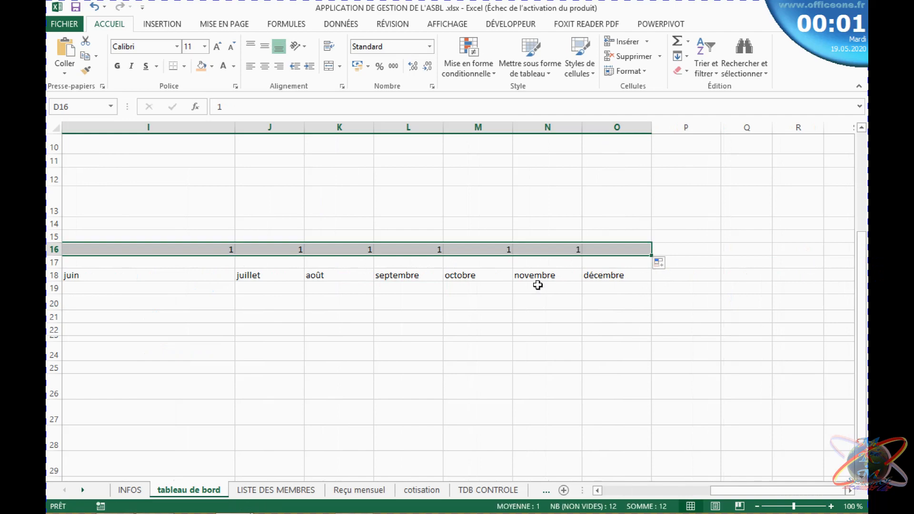
click(660, 264)
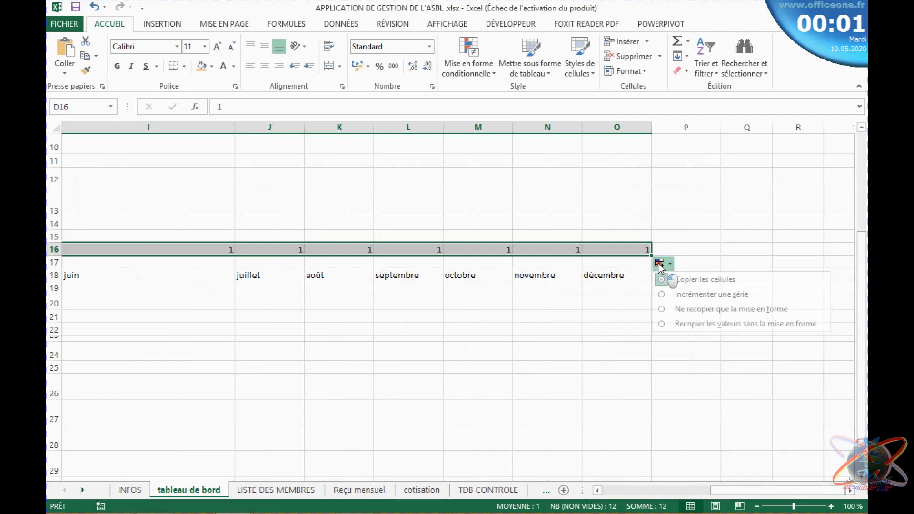
click(694, 294)
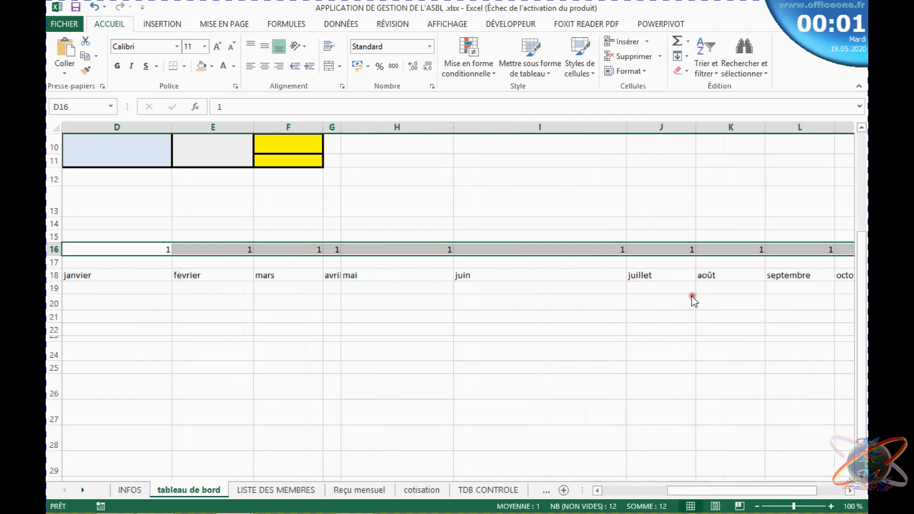
click(592, 317)
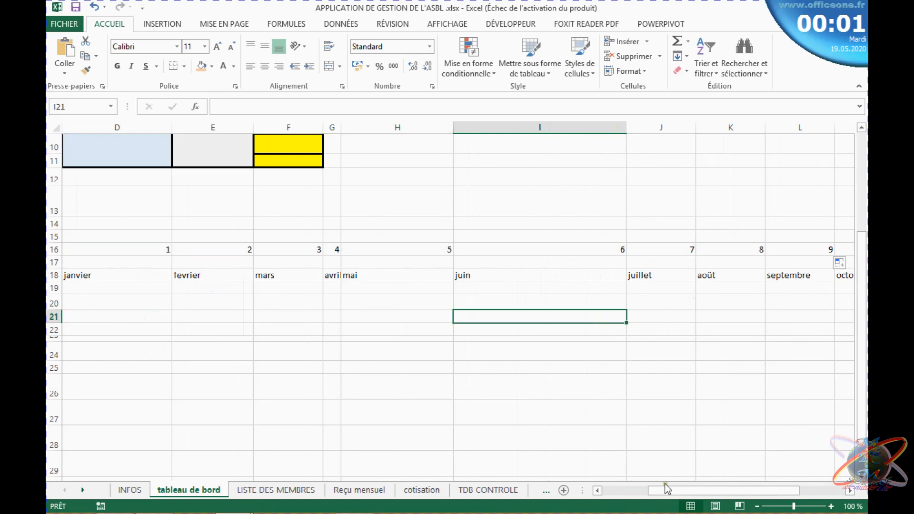
drag(659, 491, 757, 474)
drag(715, 474, 586, 464)
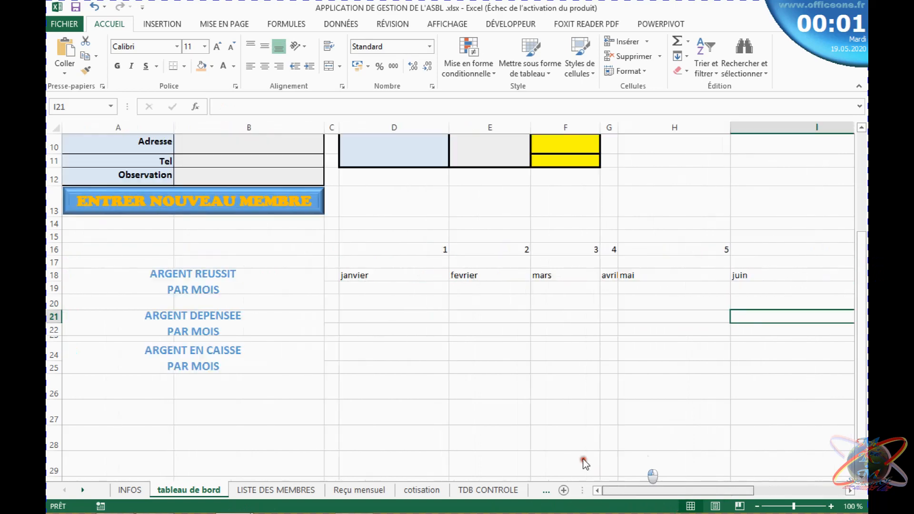
Compare the month names in row 18 with the numbers in row 16 for janvier, fevrier and mars
click(423, 277)
click(426, 251)
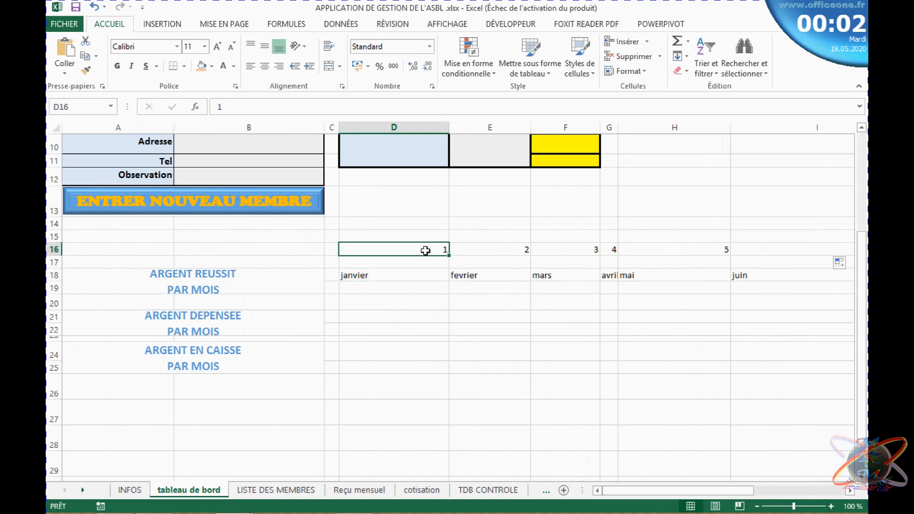
click(486, 277)
click(496, 247)
click(561, 276)
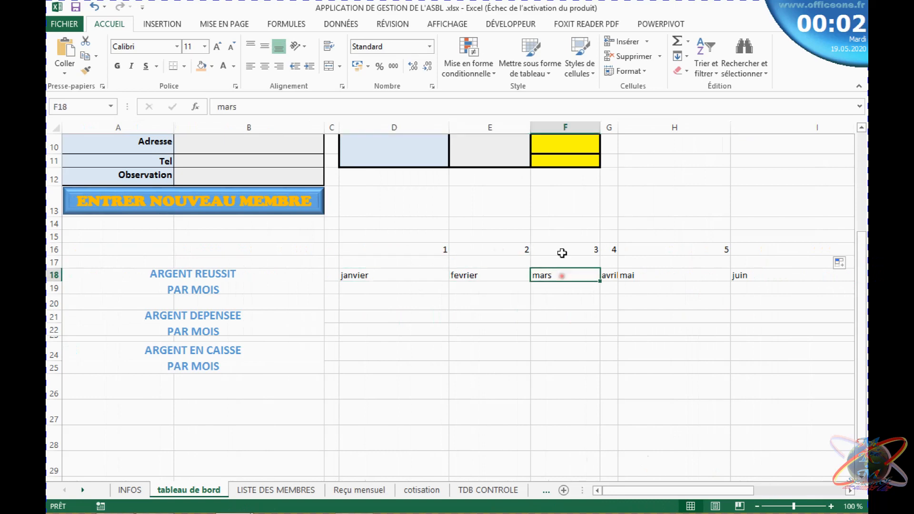
click(563, 251)
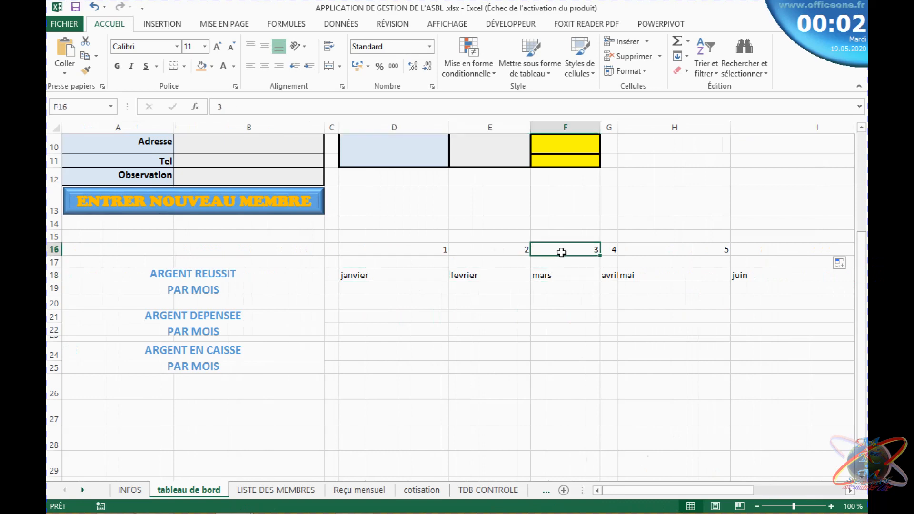
Clear all the values under the MOIS header in column E of the Histo de coti sheet
click(441, 492)
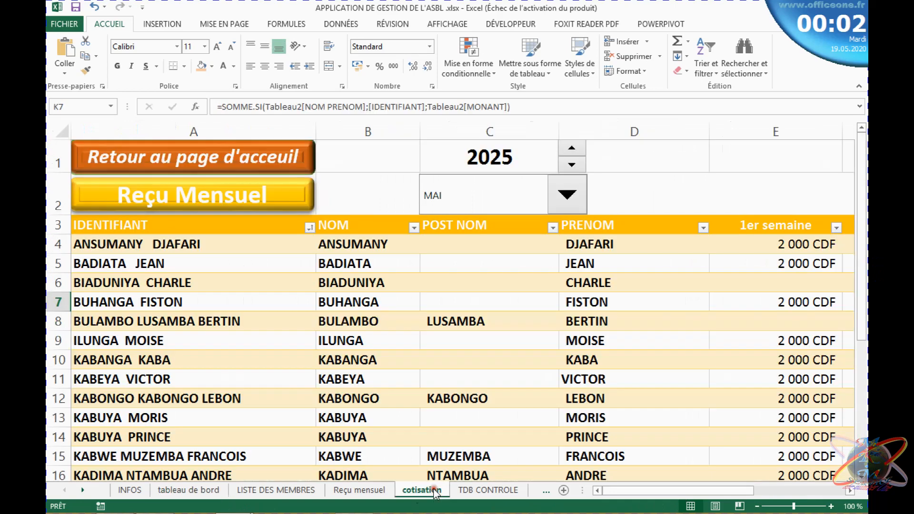
click(546, 490)
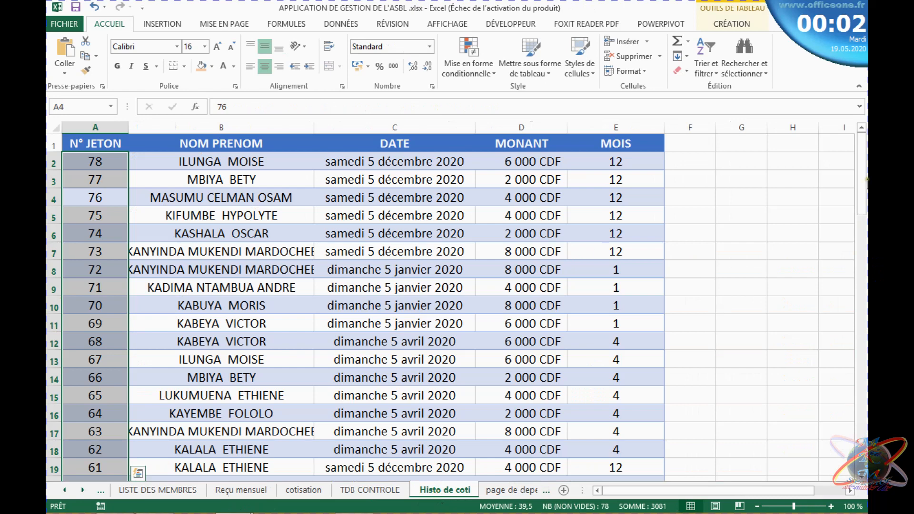
click(863, 176)
click(607, 132)
key(BackSpace)
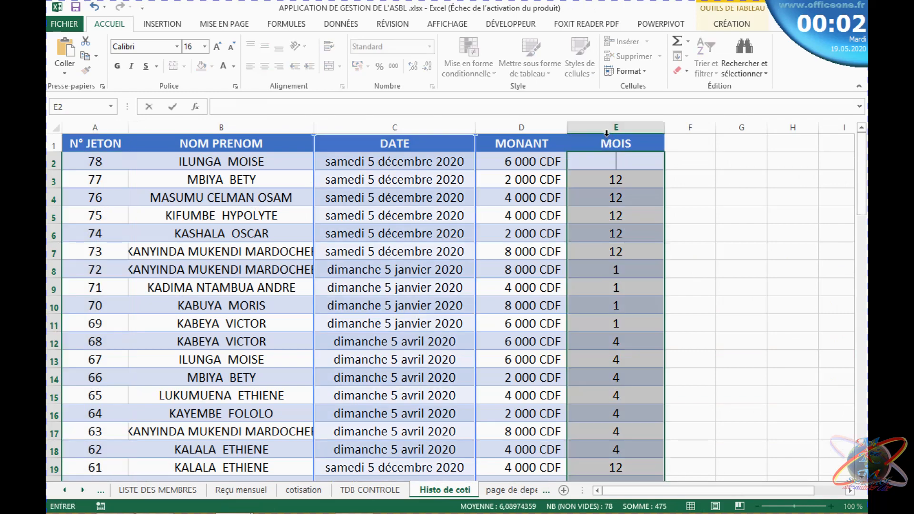
click(565, 186)
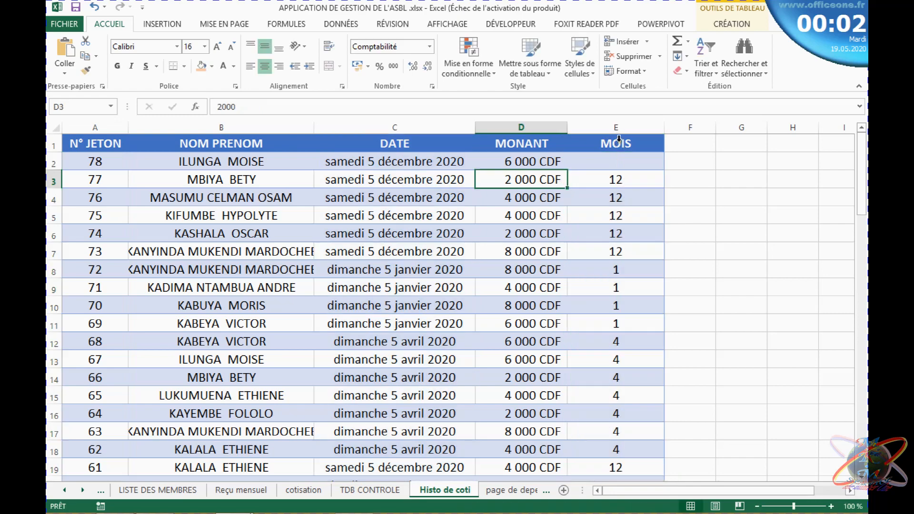
click(618, 132)
key(Delete)
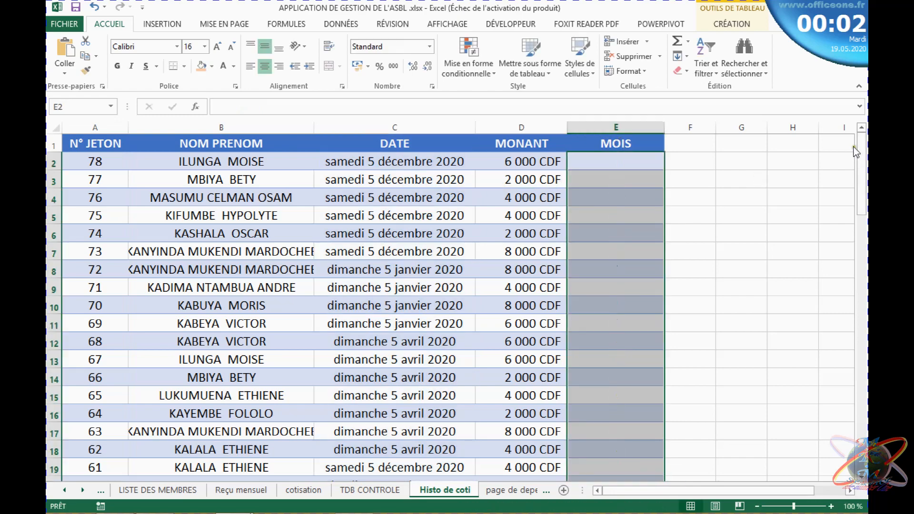
click(592, 166)
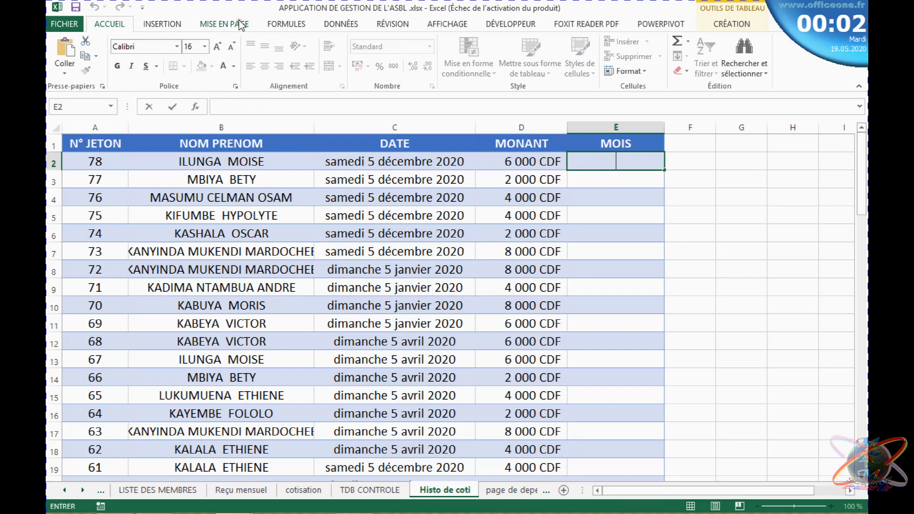
click(287, 26)
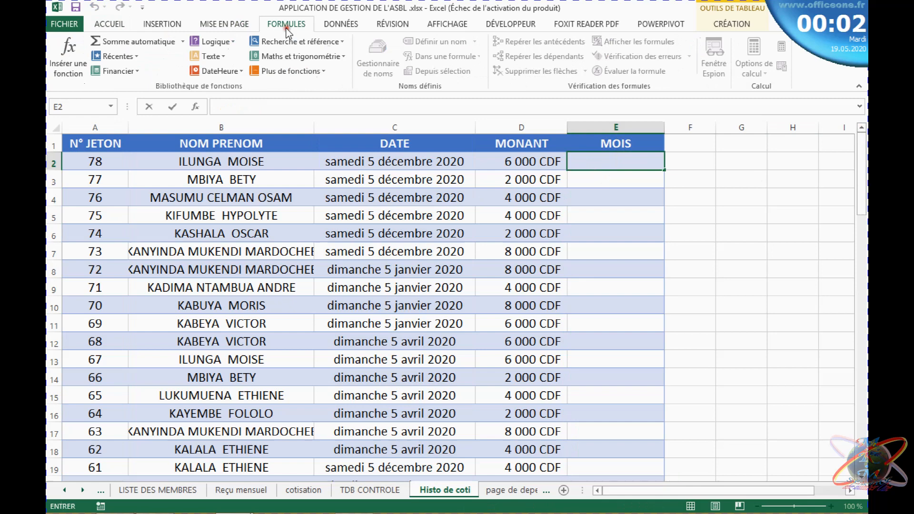
click(243, 72)
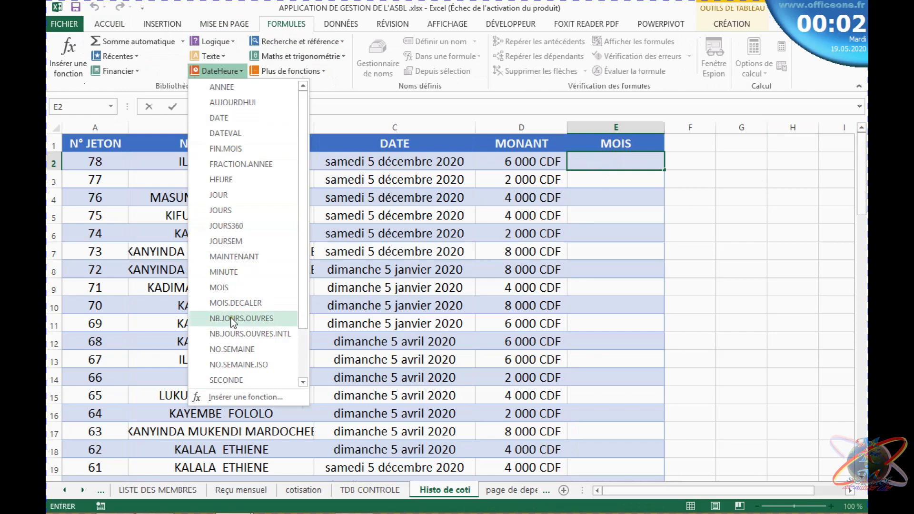
click(221, 288)
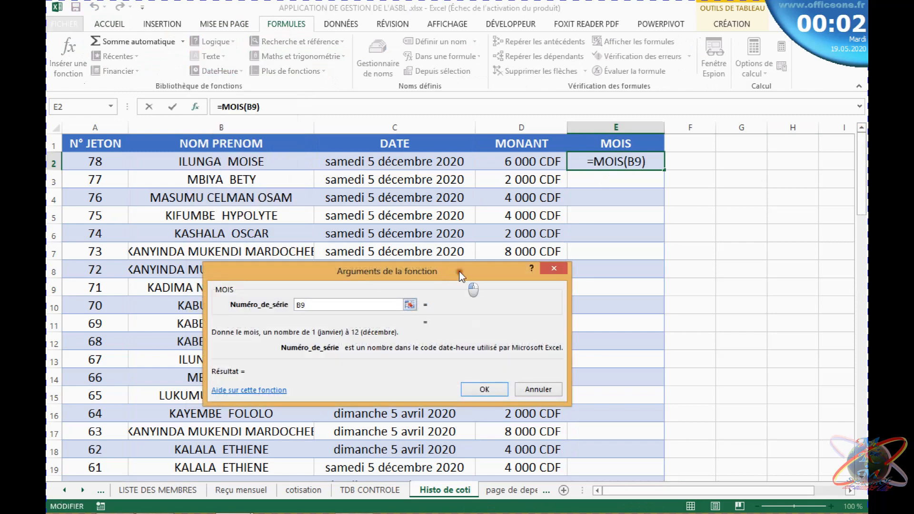
drag(461, 272, 519, 278)
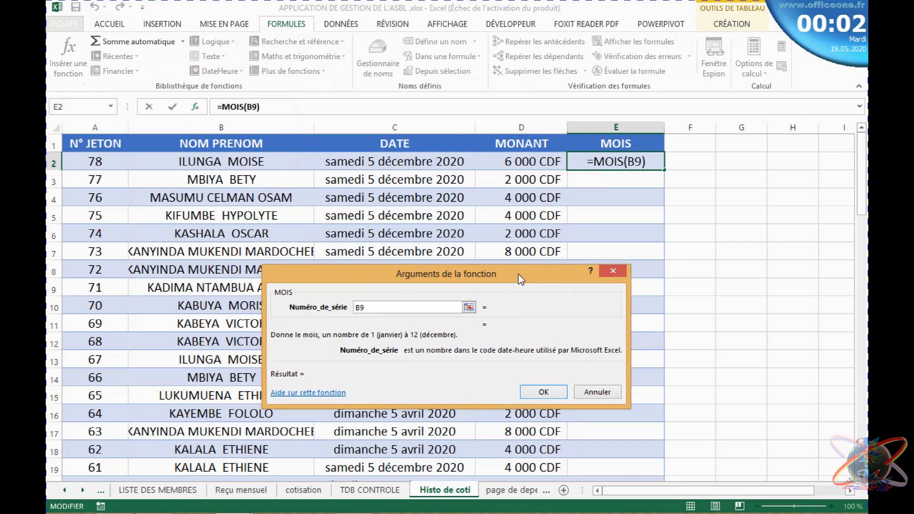
text(+)
click(432, 162)
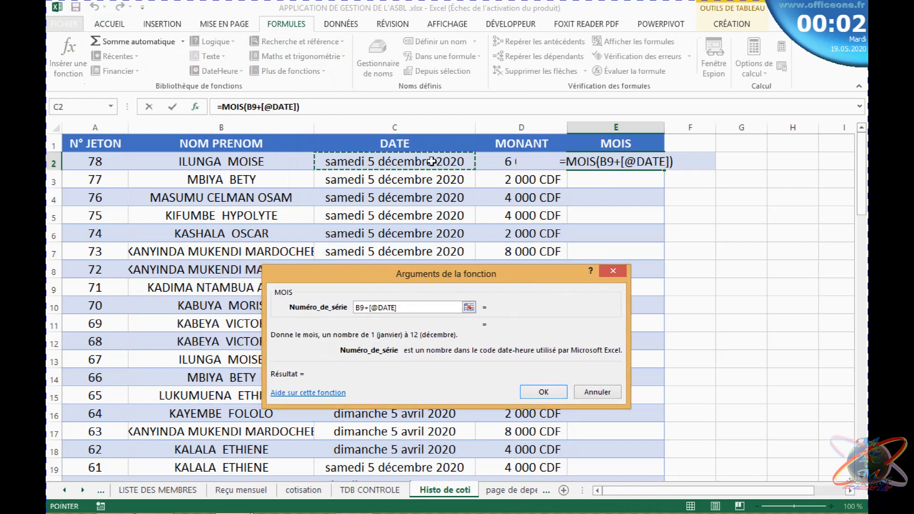
key(Return)
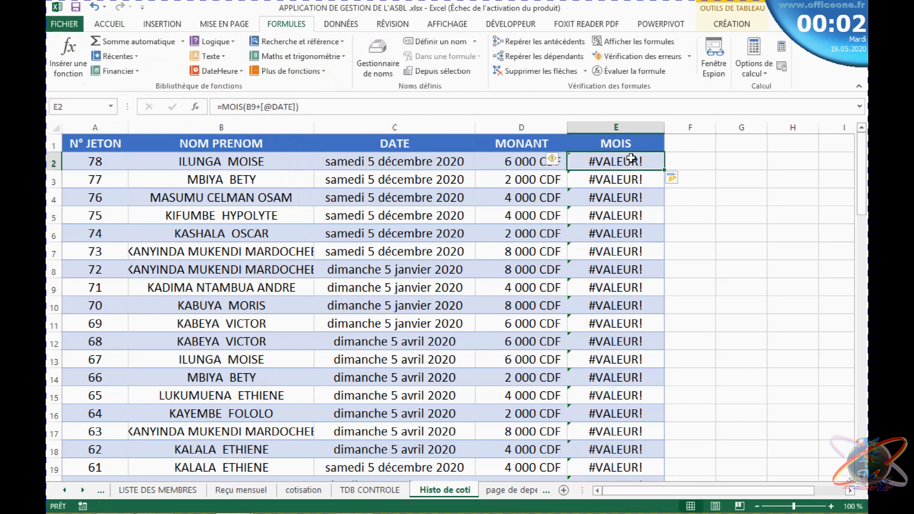
click(230, 107)
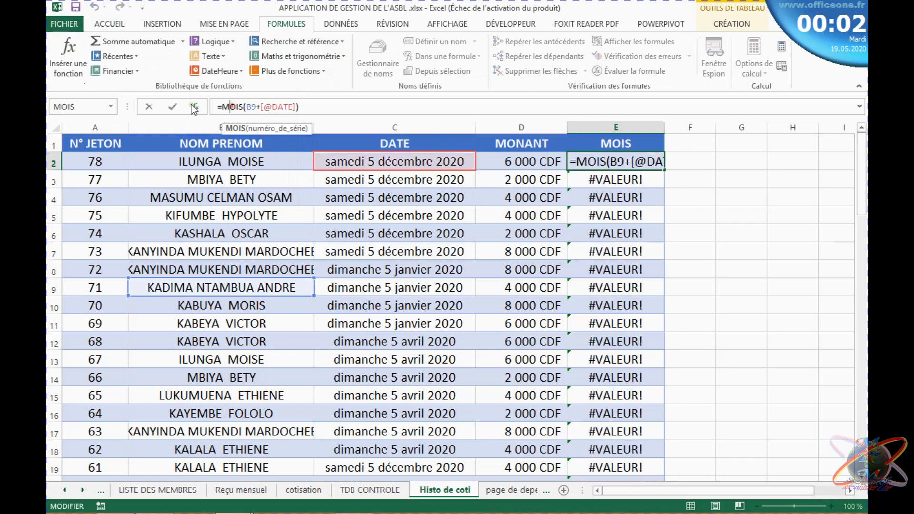
click(194, 108)
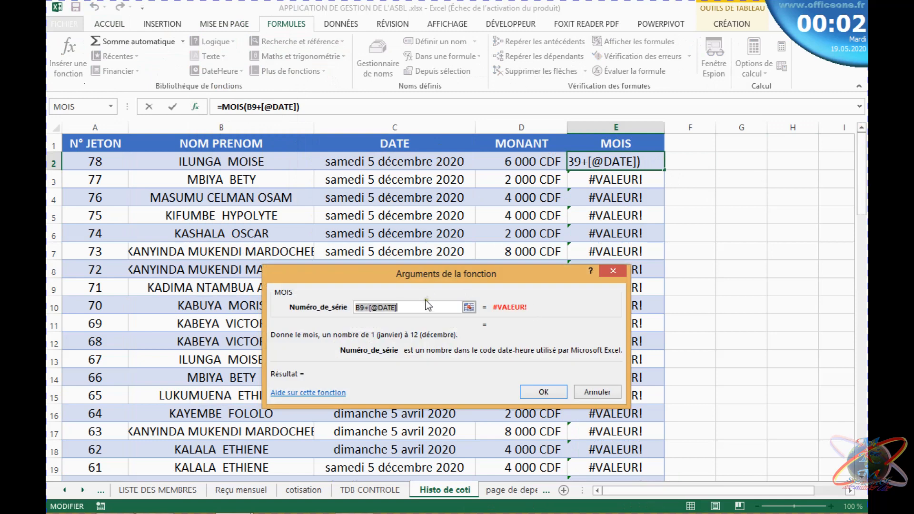
key(BackSpace)
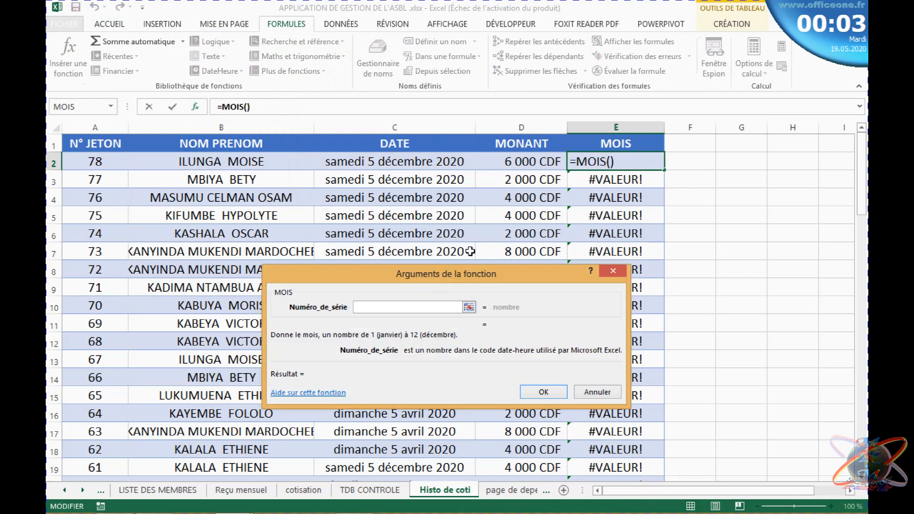
click(432, 163)
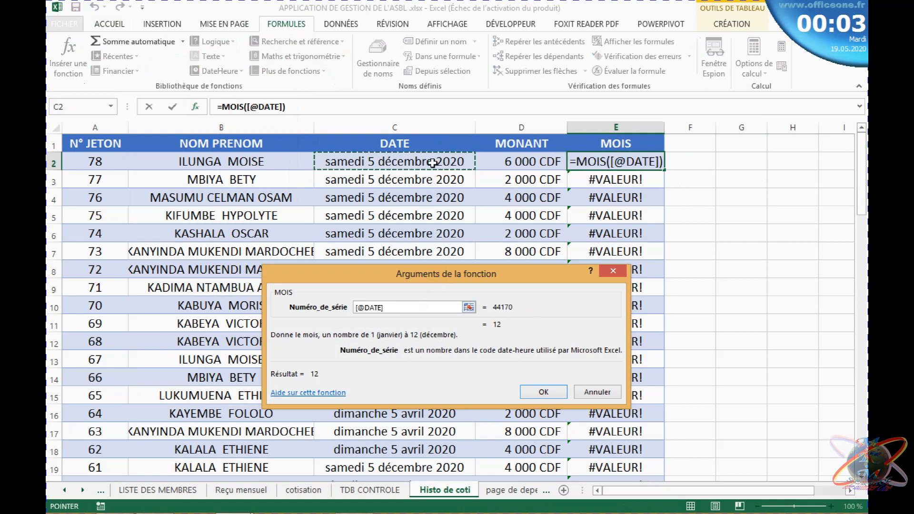
key(Return)
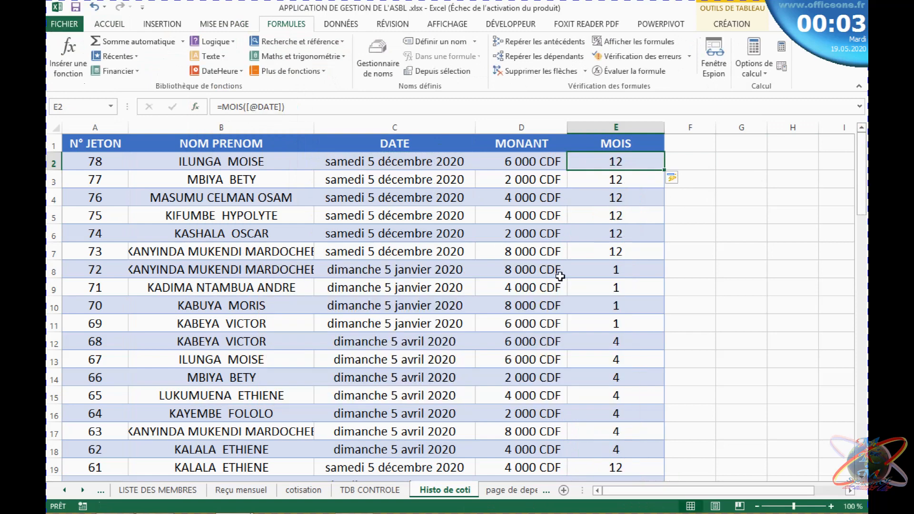
Check the calculated month numbers in the MOIS column of the contribution history
click(613, 180)
click(612, 237)
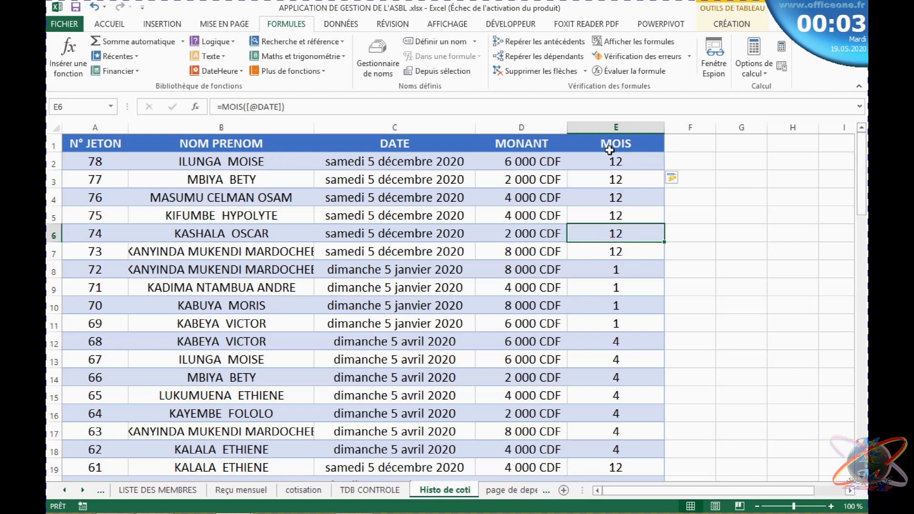
click(608, 128)
right_click(609, 128)
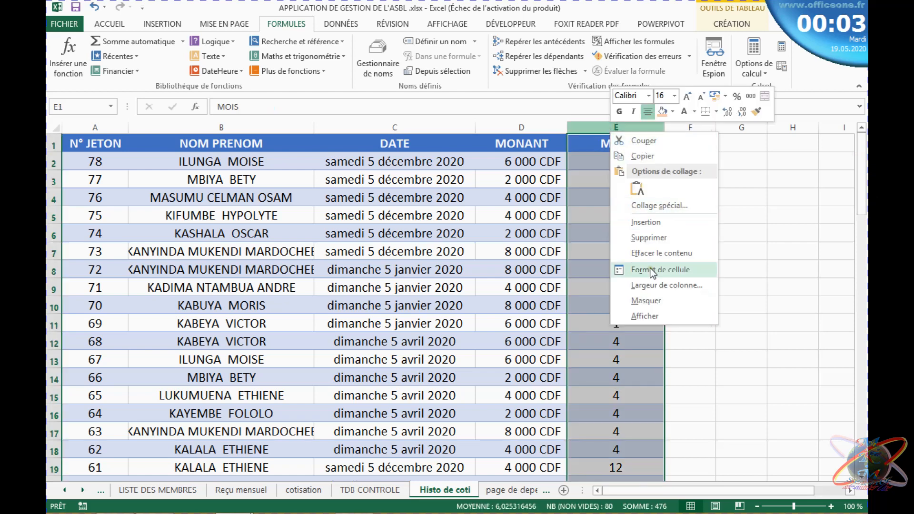
key(Escape)
click(511, 275)
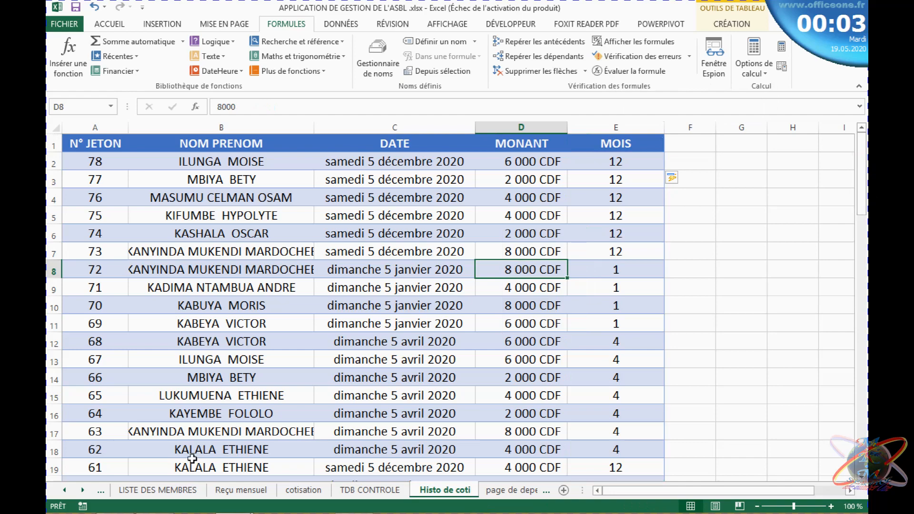
Go back to the tableau de bord sheet and examine the janvier heading and the empty cell beneath it
click(98, 495)
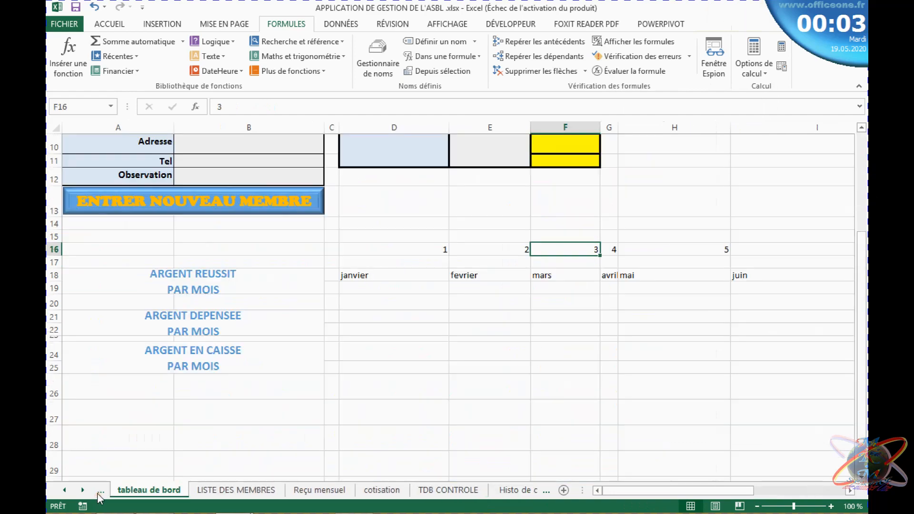
click(377, 289)
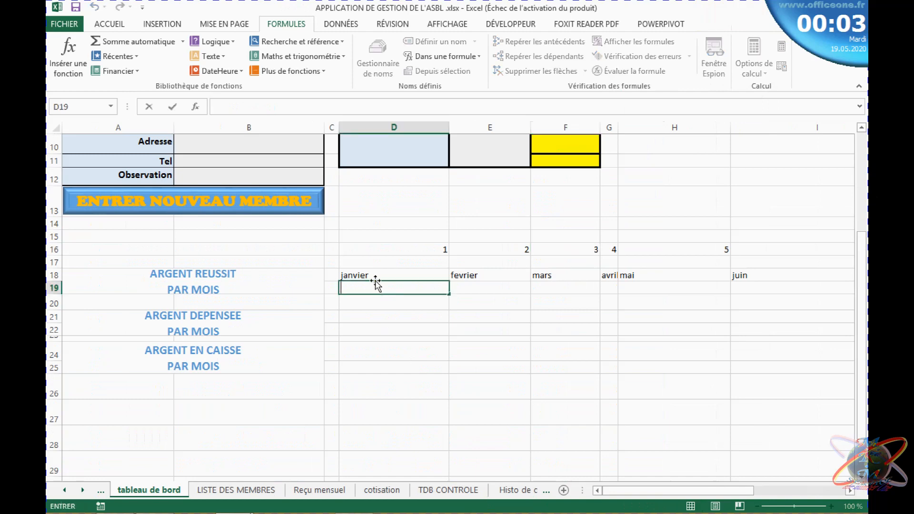
click(371, 276)
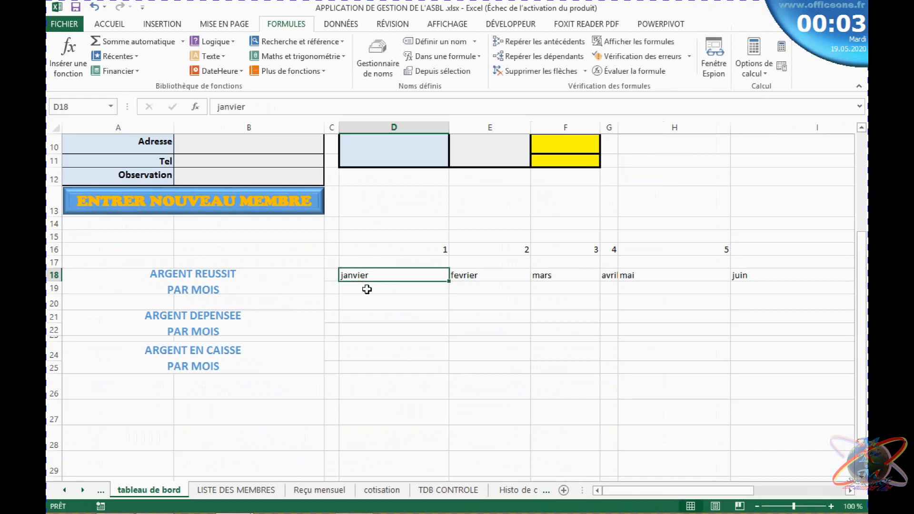
click(366, 289)
click(360, 274)
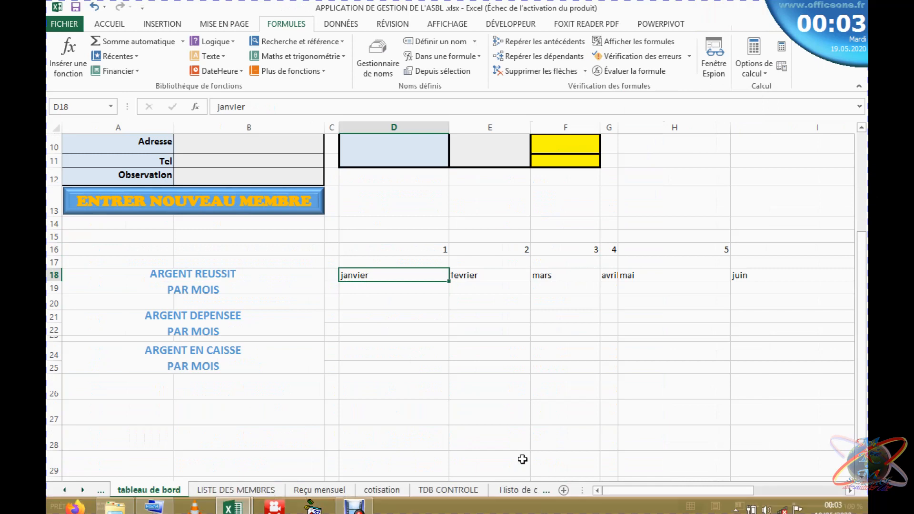
Compare the MOIS numbers of the January rows with their dates in Histo de coti, down to the last record
click(520, 492)
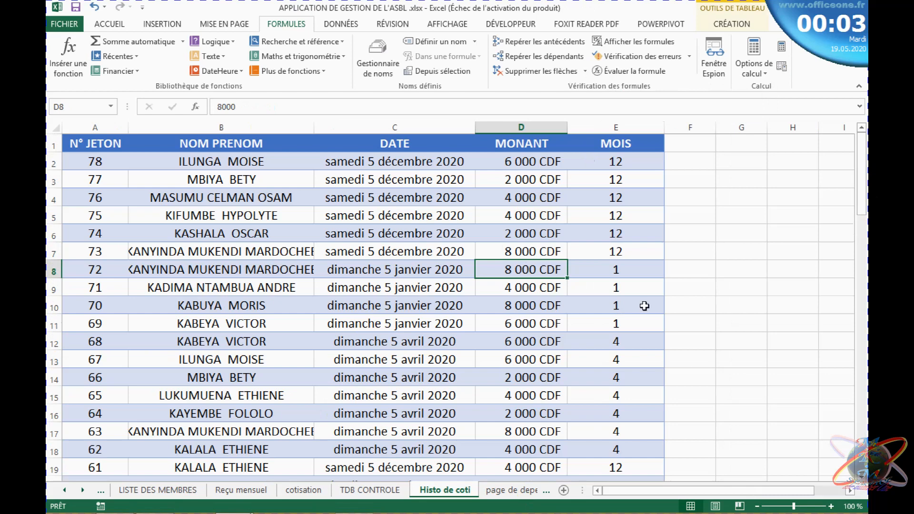
click(617, 284)
click(615, 269)
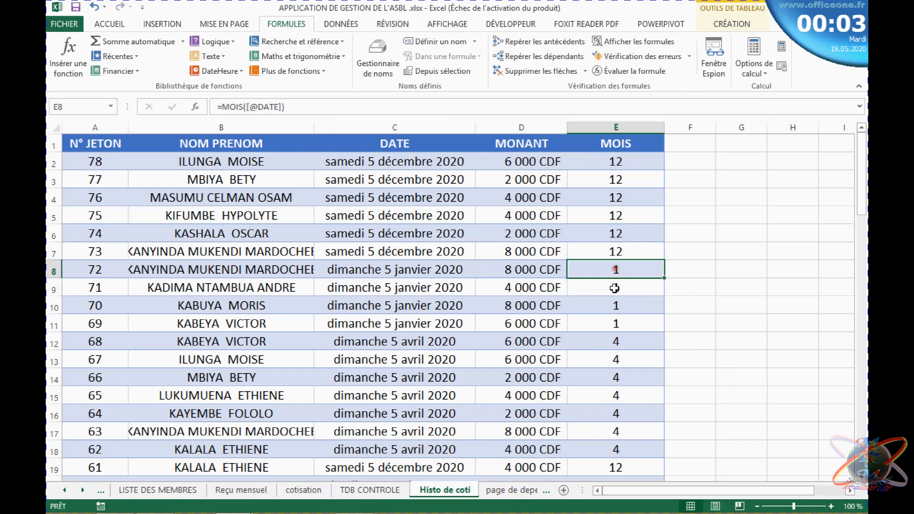
click(616, 287)
click(616, 306)
click(616, 324)
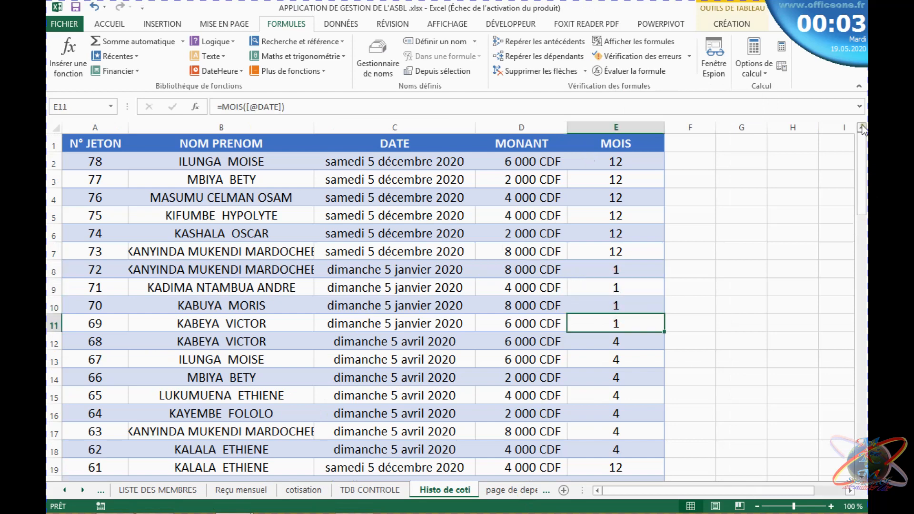
drag(863, 165, 868, 409)
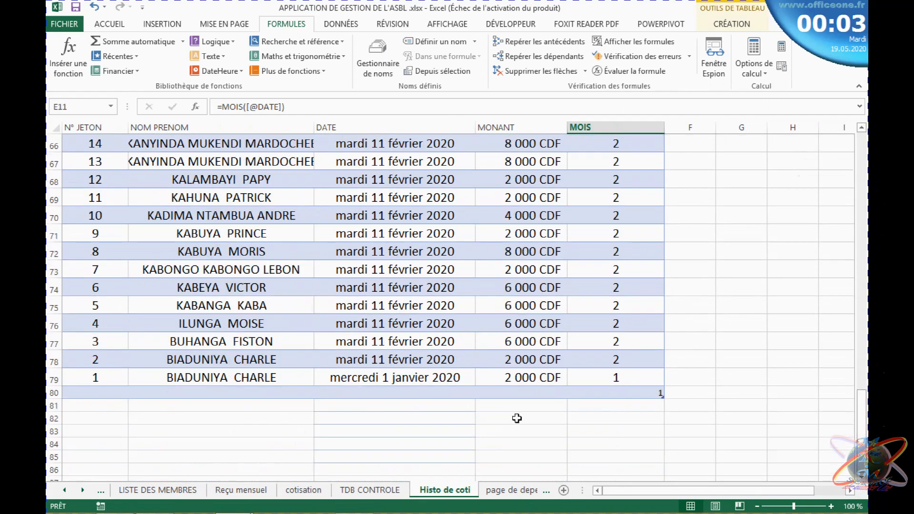
click(380, 375)
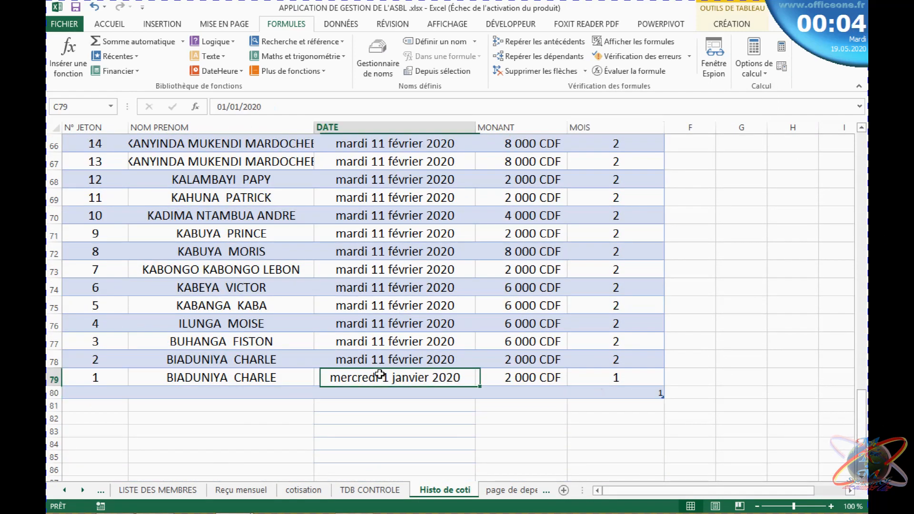
drag(865, 433, 860, 174)
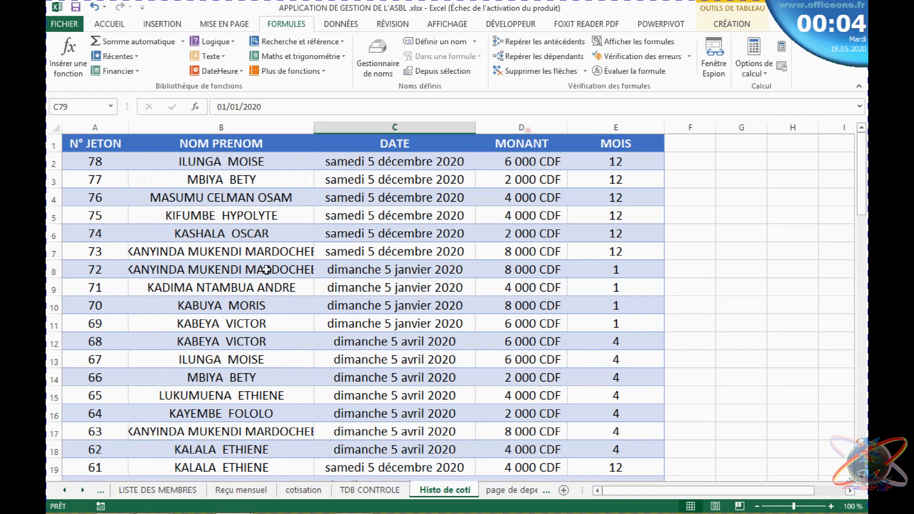
Start a SOMME.SI function in D19 under janvier on the tableau de bord sheet and open its arguments
click(101, 490)
click(101, 491)
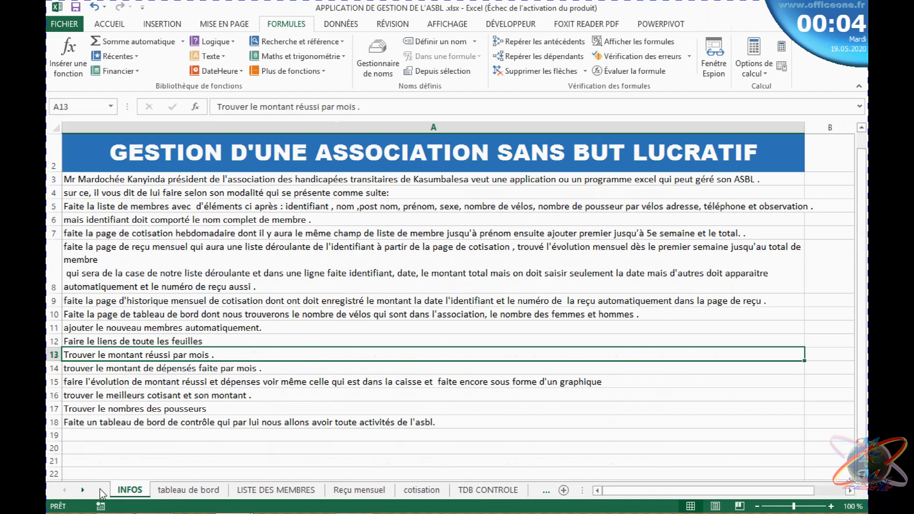
click(167, 493)
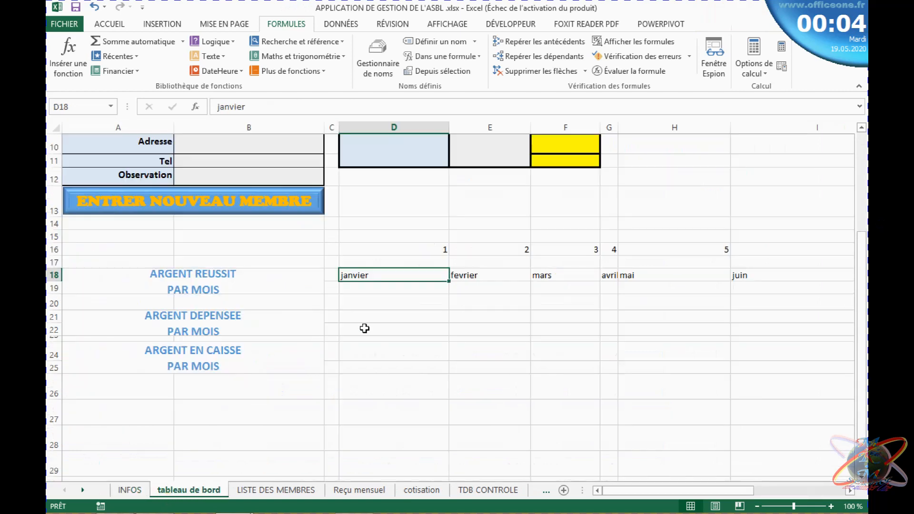
double_click(352, 288)
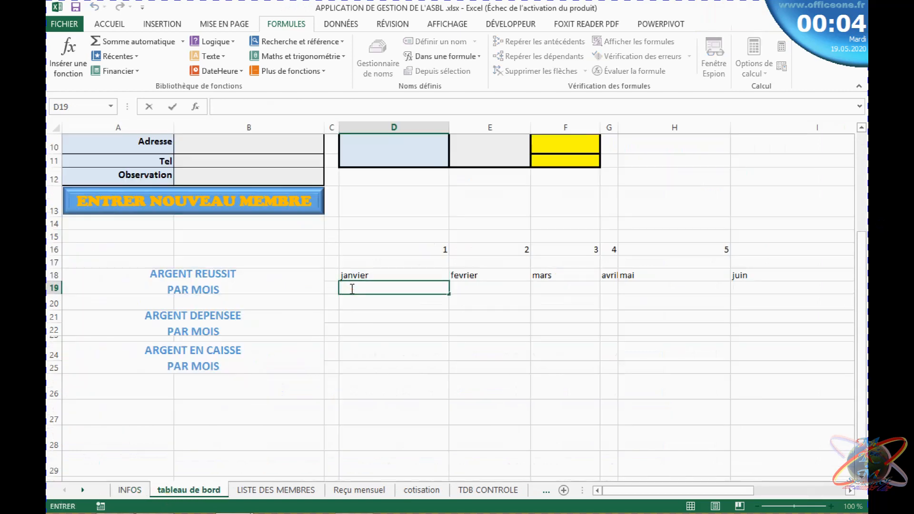
text(+)
key(BackSpace)
text(=s)
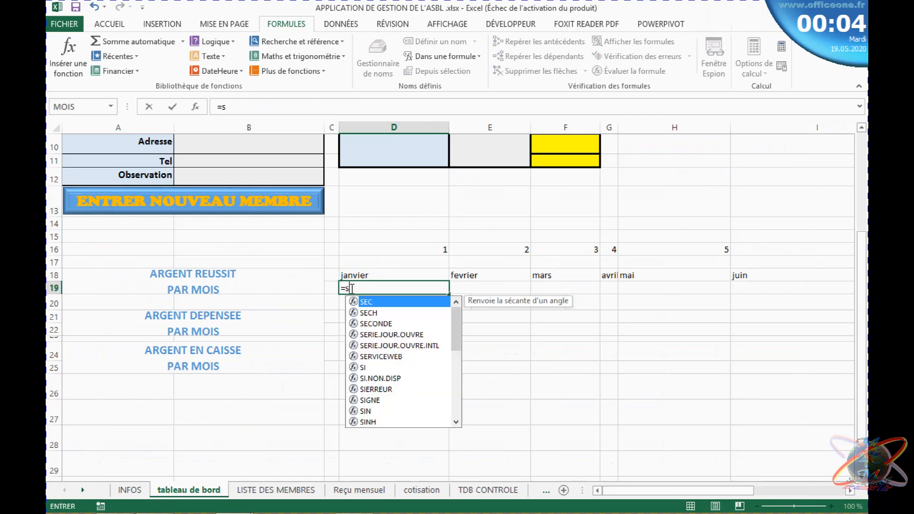
text(o)
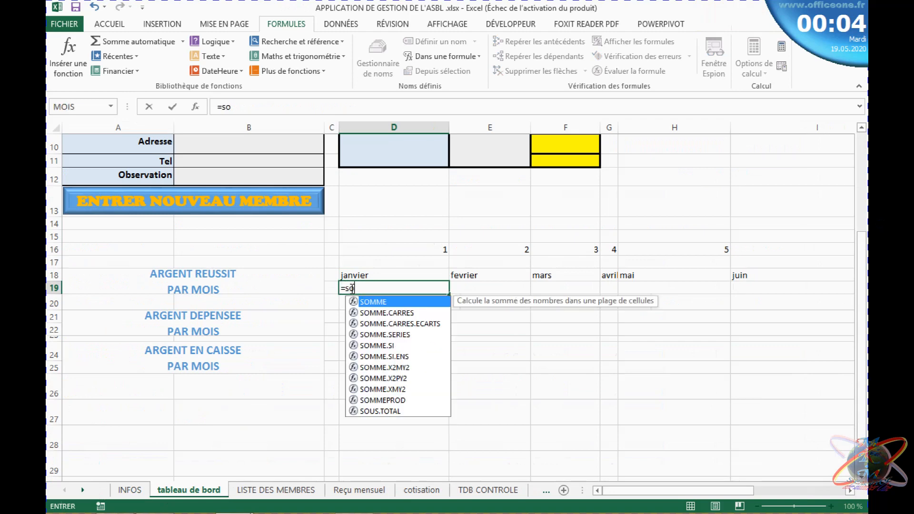
double_click(381, 345)
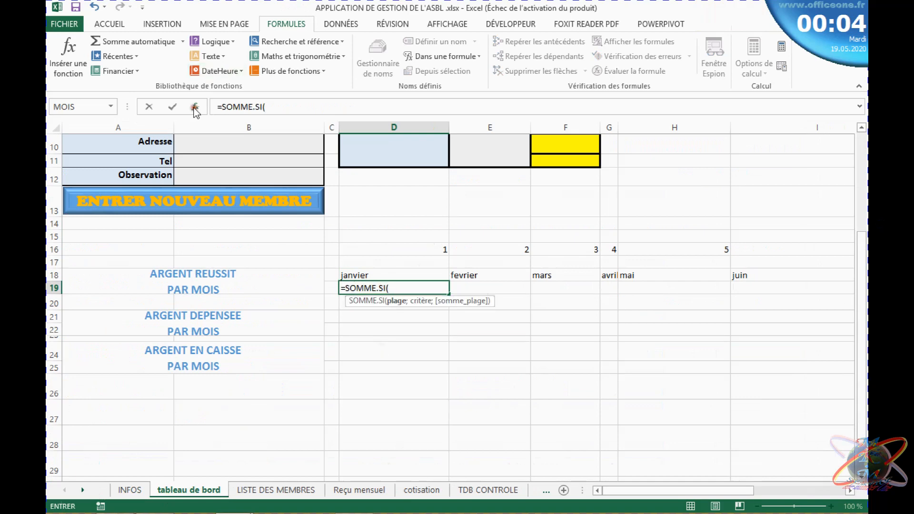
click(196, 108)
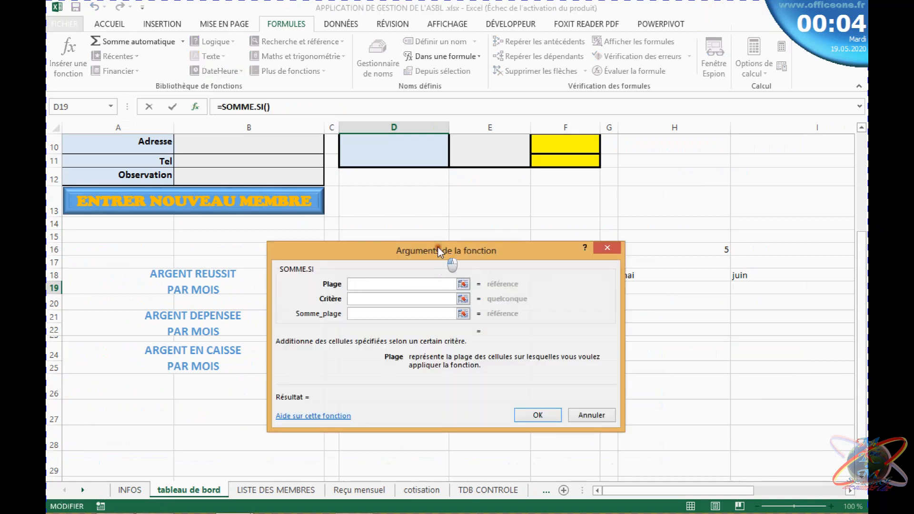
Set the SOMME.SI range (Plage) to the MOIS column of the Histo de coti sheet, Tableau2[MOIS]
drag(438, 247, 524, 315)
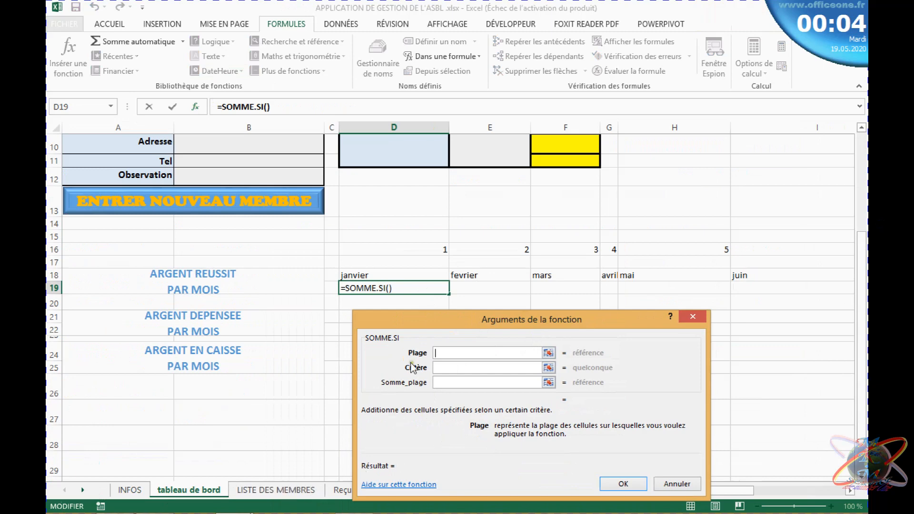
drag(404, 319, 177, 151)
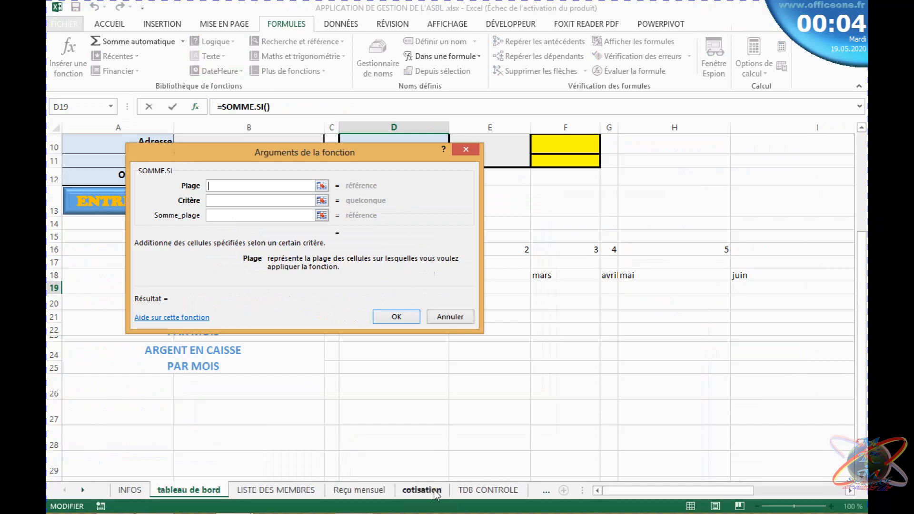
click(544, 491)
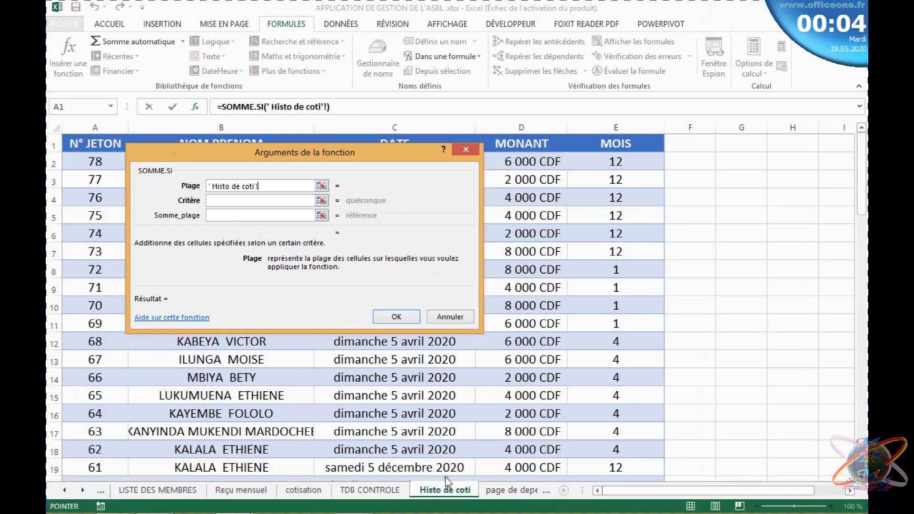
click(613, 134)
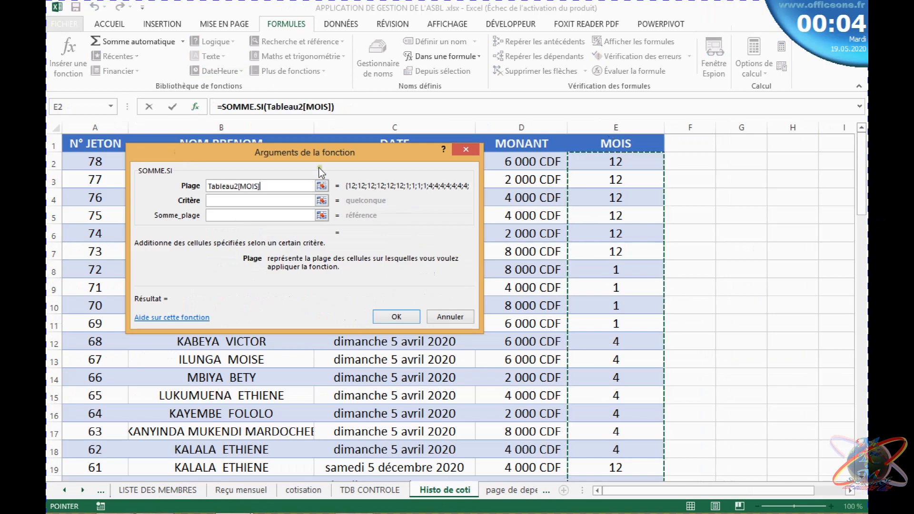
Open the criterion (Critère) of the janvier SOMME.SI function for entry, keeping the month numbers in row 16 uncovered
click(296, 201)
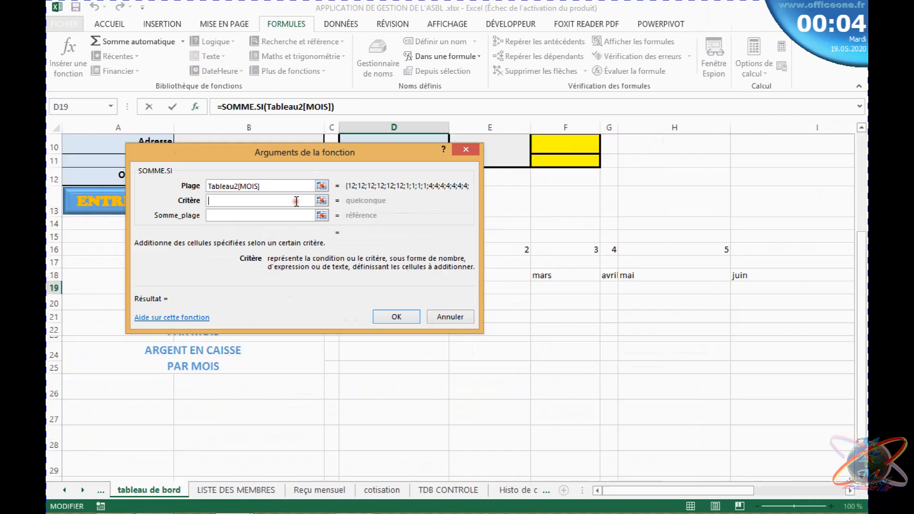
drag(333, 146, 551, 316)
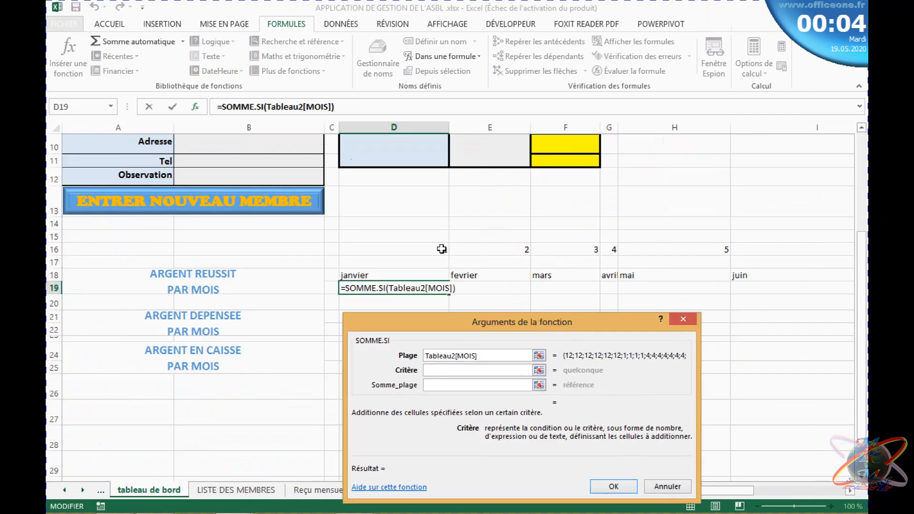
Complete the January SOMME.SI in D19 with D16 as criterion and the MONANT column of the Histo de coti sheet as sum range
click(437, 250)
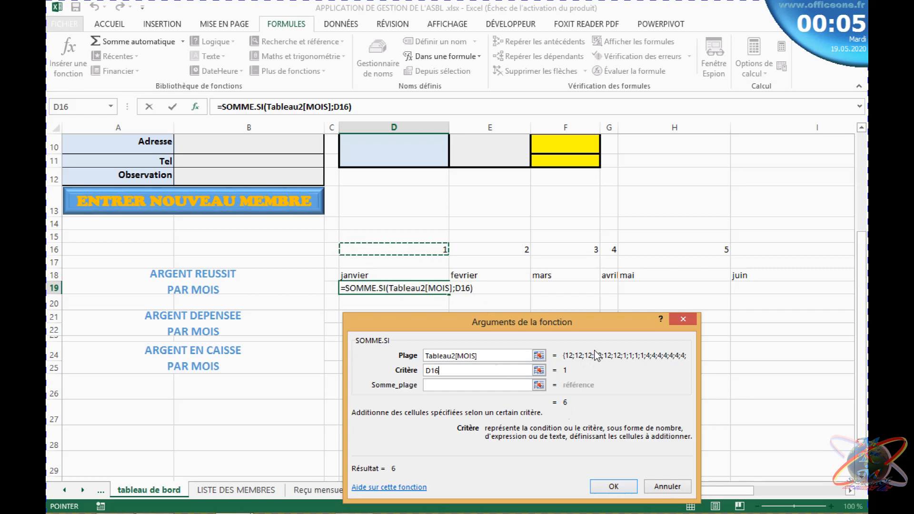
click(459, 385)
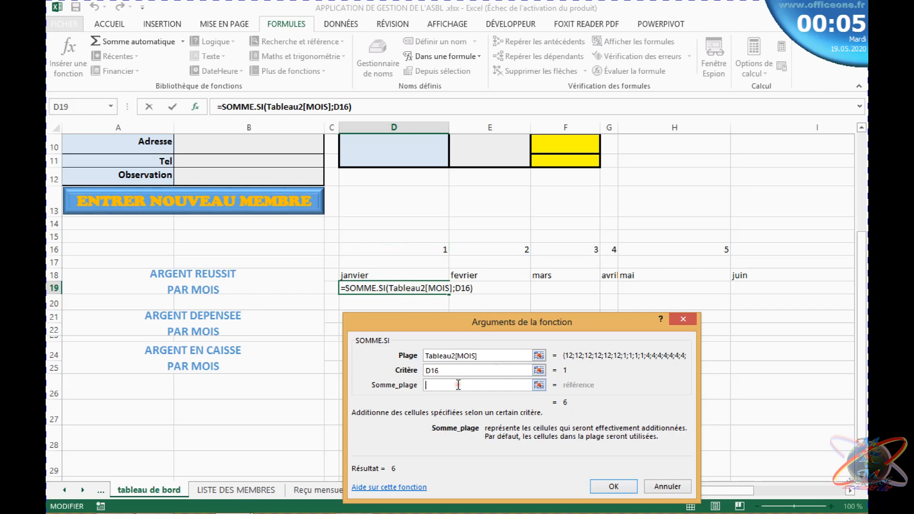
drag(408, 331, 265, 238)
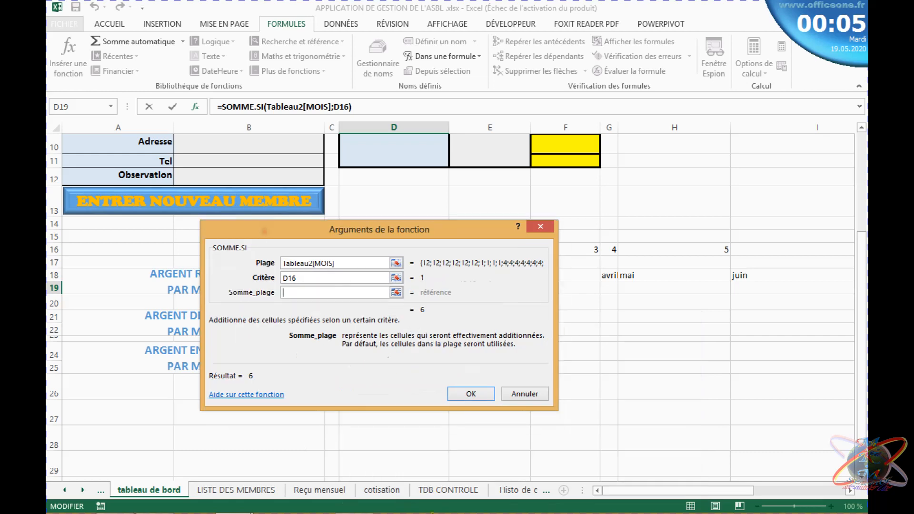
click(510, 492)
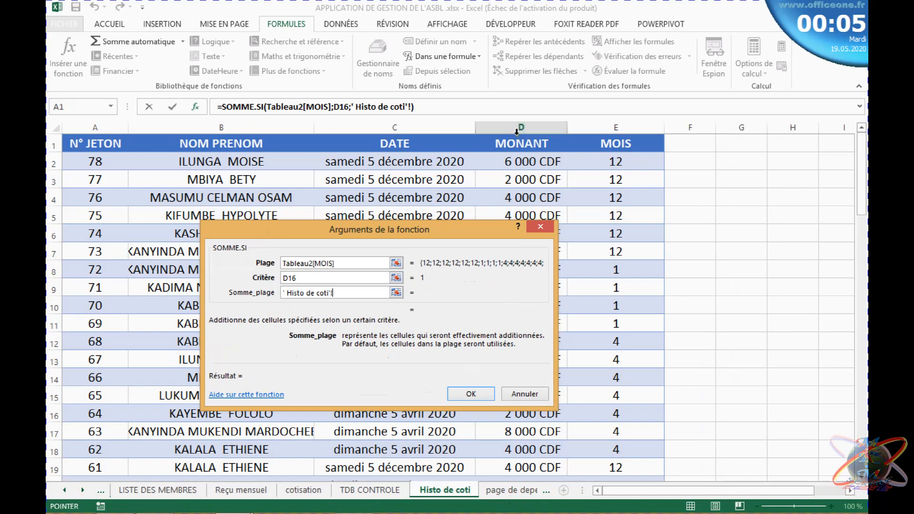
click(517, 130)
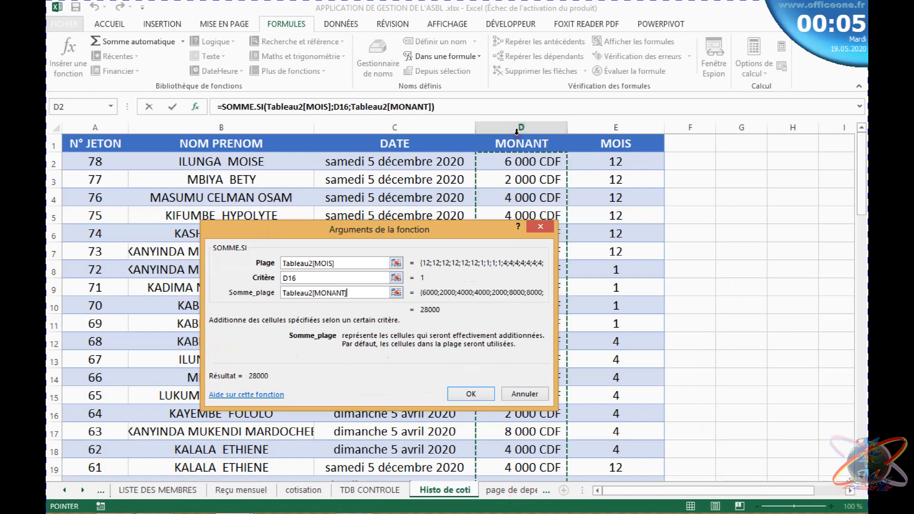
click(474, 395)
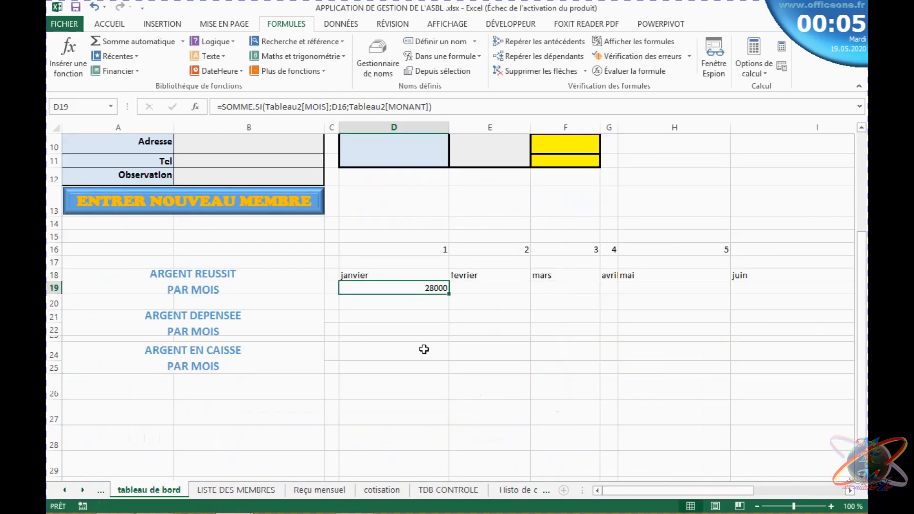
Try to copy the January SOMME.SI formula from D19 into the February cell E19
click(397, 339)
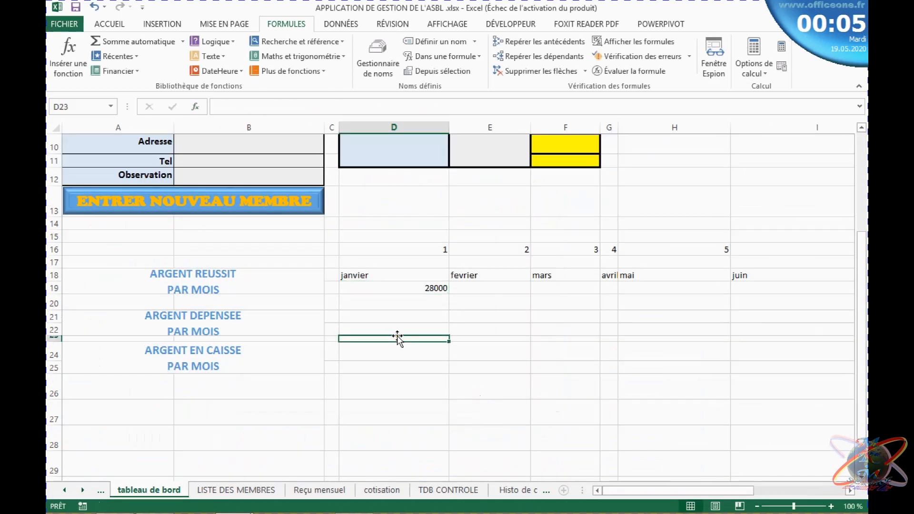
click(392, 289)
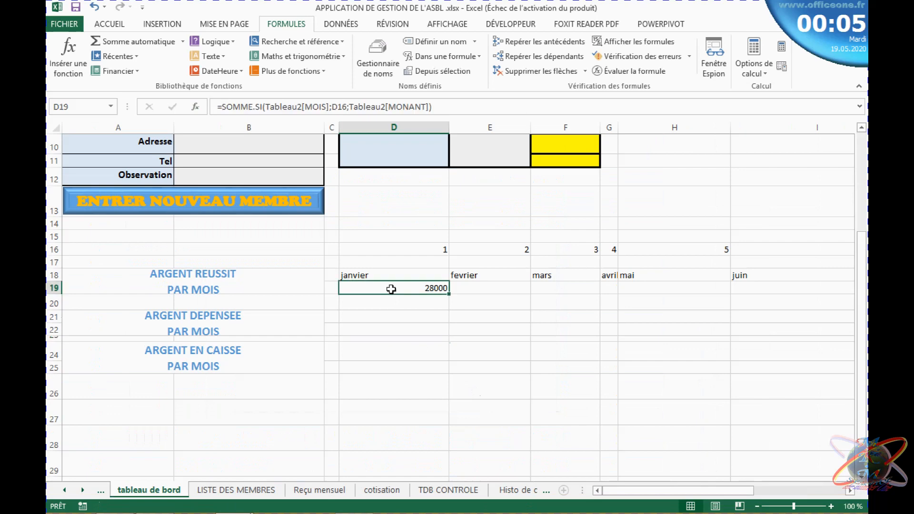
click(467, 287)
click(405, 290)
drag(448, 292, 525, 291)
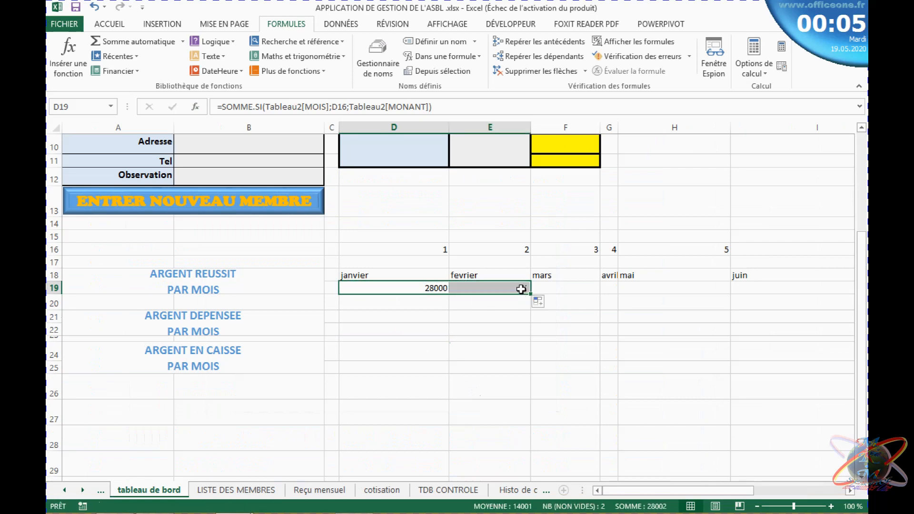
click(475, 342)
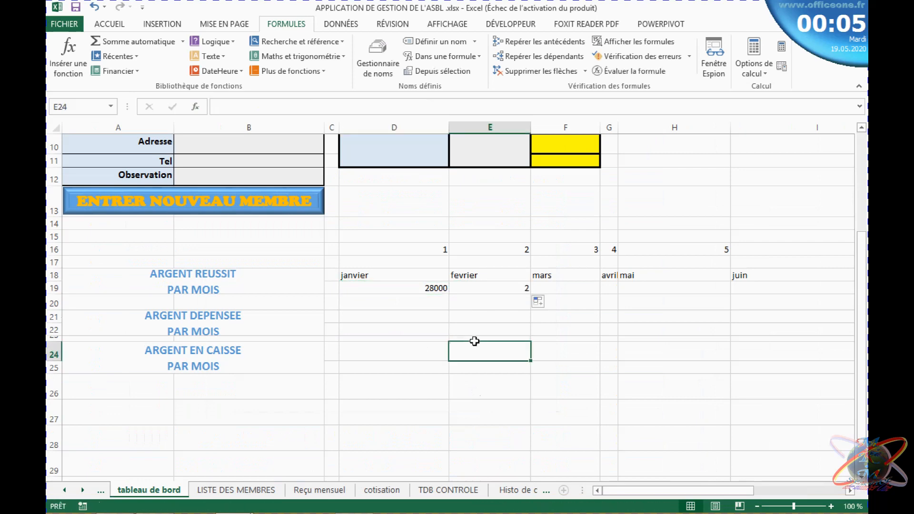
Compare the column references in the SOMME.SI formulas of D19 and E19
click(440, 289)
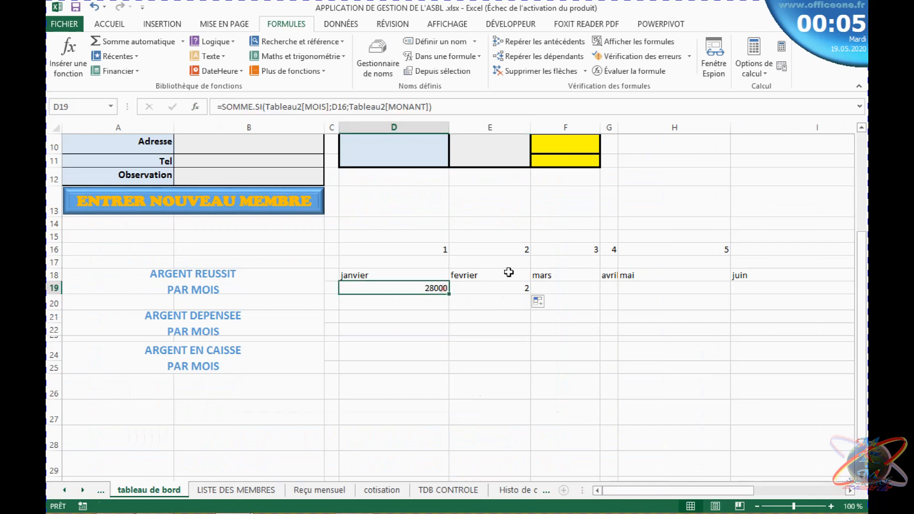
click(483, 286)
click(425, 286)
click(317, 108)
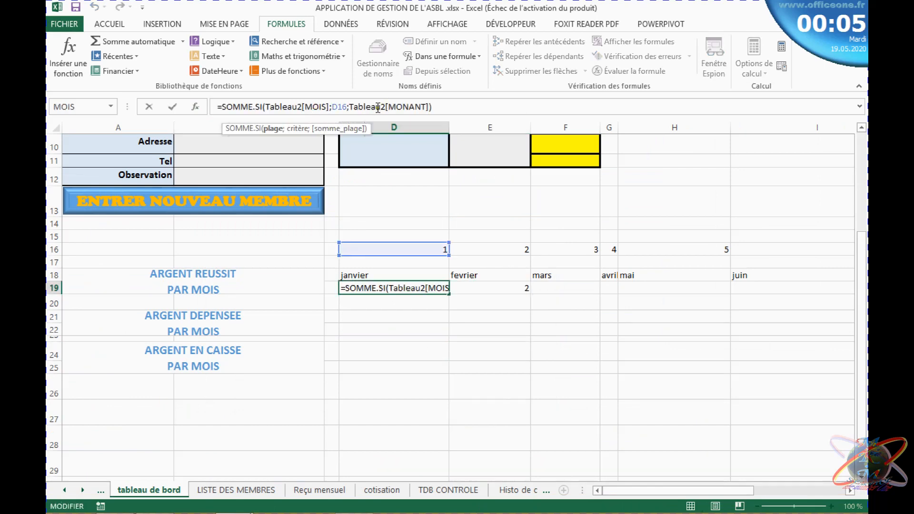
key(ctrl+Return)
click(486, 288)
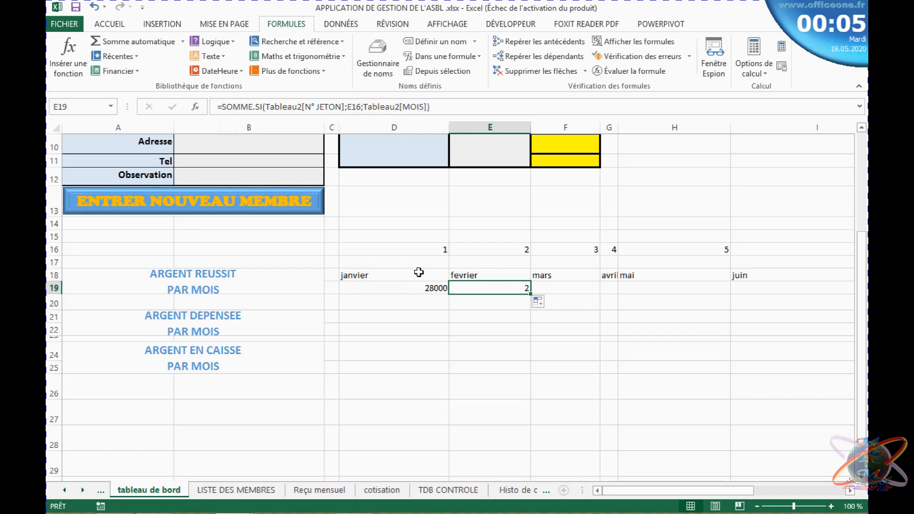
click(410, 287)
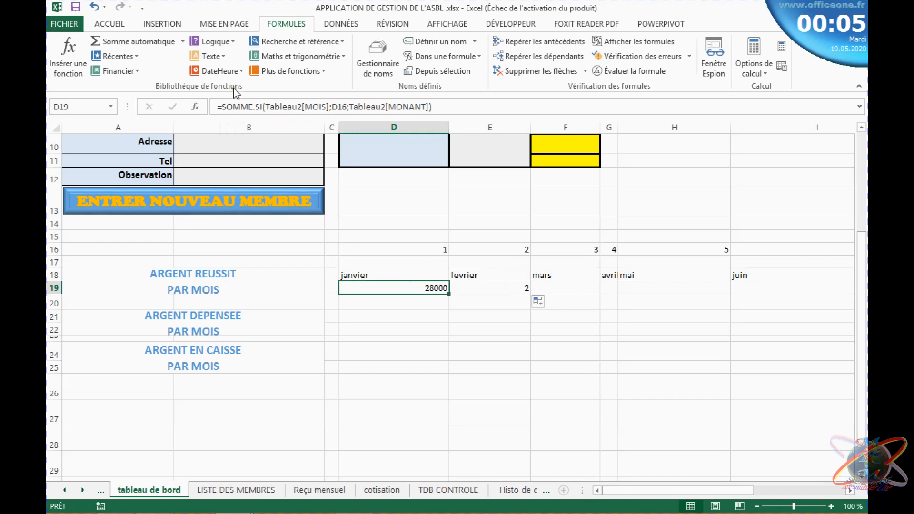
Replace the Plage argument of D19's SOMME.SI with the whole MOIS column of Histo de coti as the absolute reference $E:$E
click(196, 109)
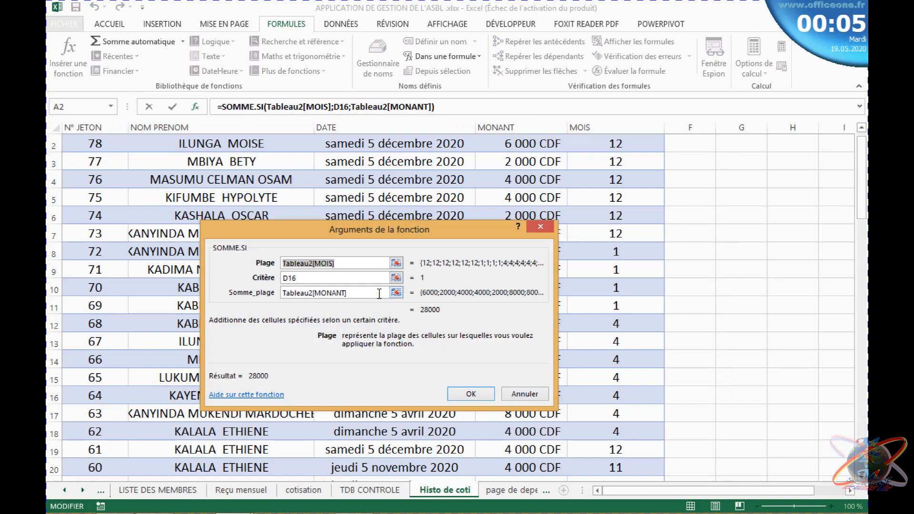
key(Delete)
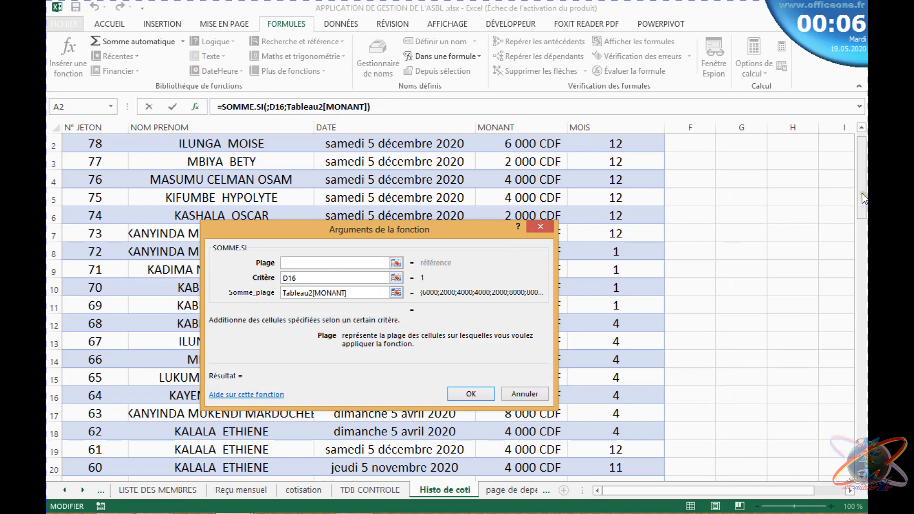
drag(864, 198, 864, 190)
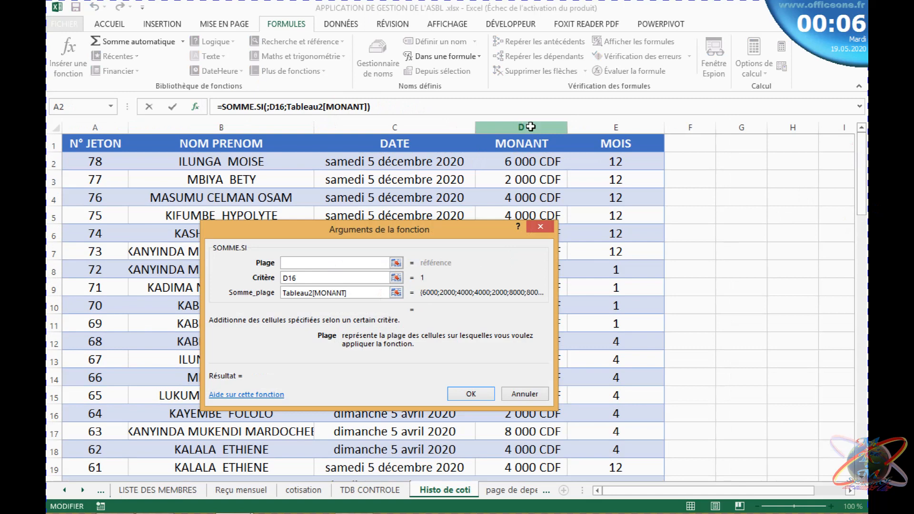
click(627, 125)
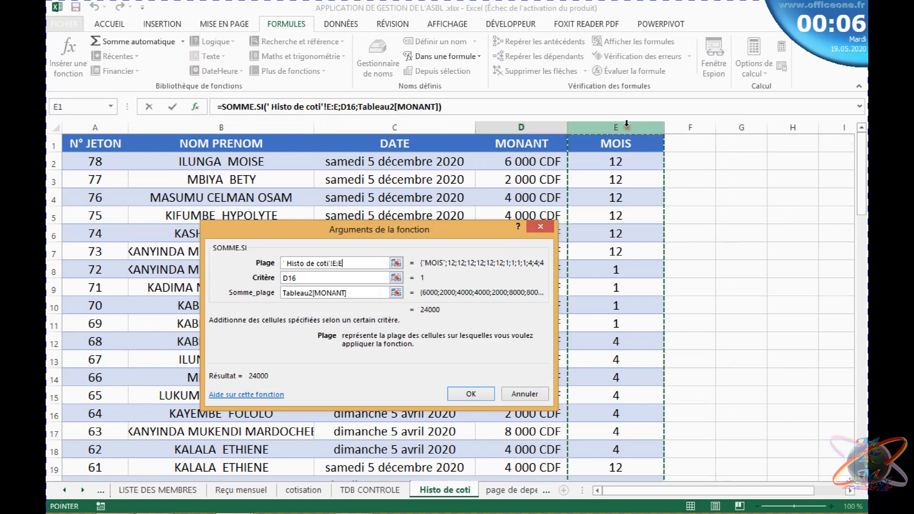
click(335, 266)
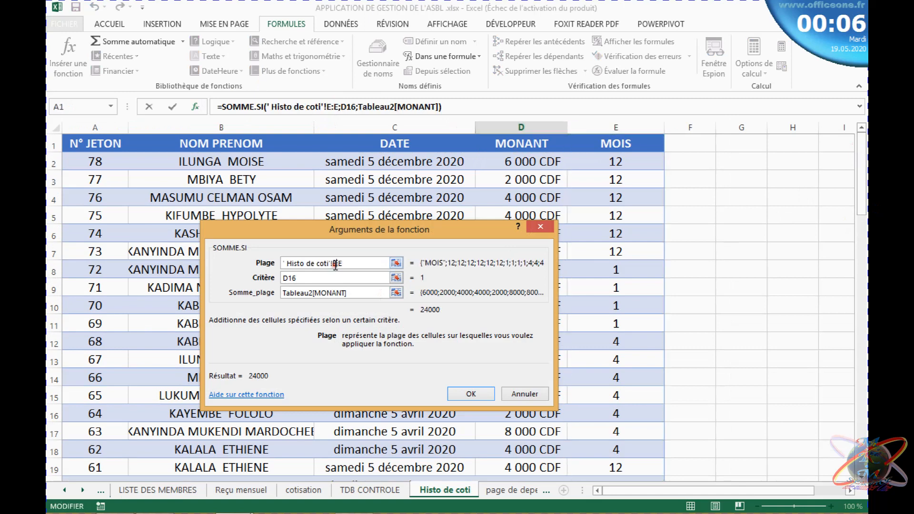
key(F4)
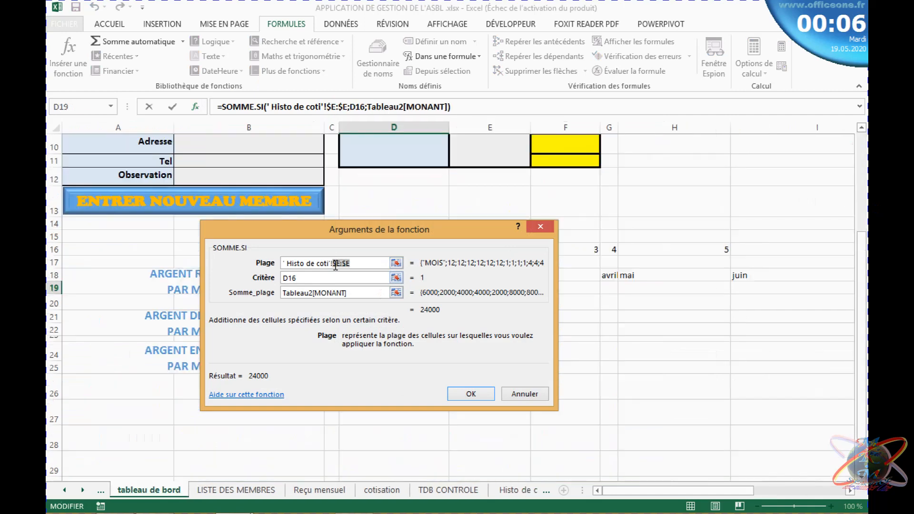
Replace the Somme_plage argument with the whole MONANT column of Histo de coti as the absolute reference $D:$D and apply the formula
click(350, 293)
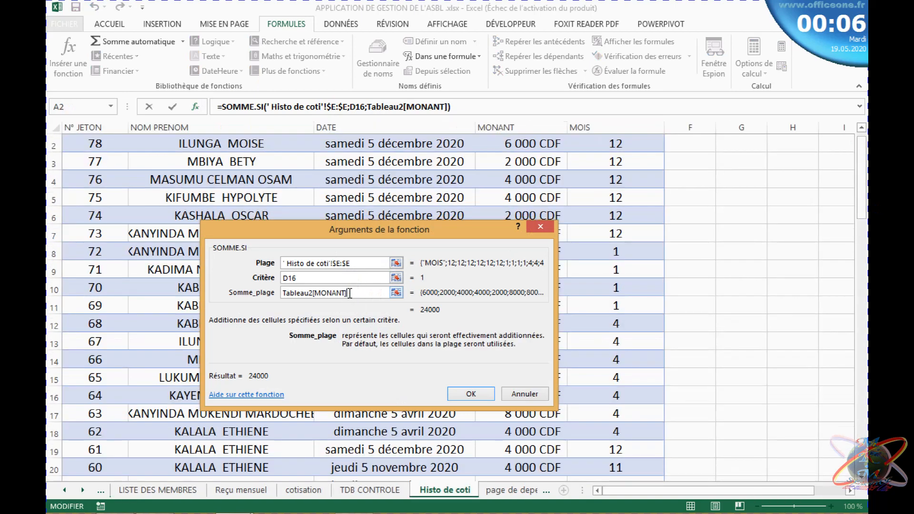
key(BackSpace)
key(BackSpace)
key(BackSpace)
key(BackSpace)
key(BackSpace)
key(BackSpace)
key(BackSpace)
key(BackSpace)
key(BackSpace)
key(BackSpace)
key(BackSpace)
key(BackSpace)
key(BackSpace)
key(BackSpace)
key(BackSpace)
key(BackSpace)
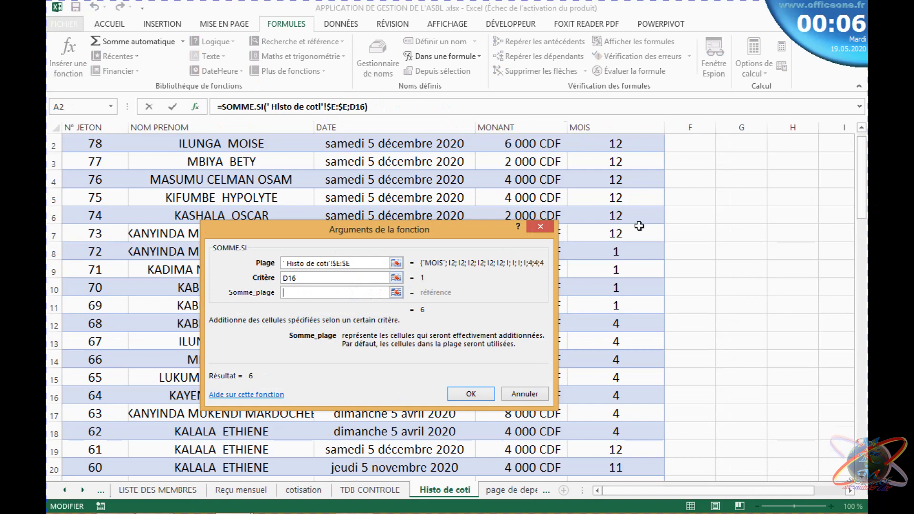
click(483, 122)
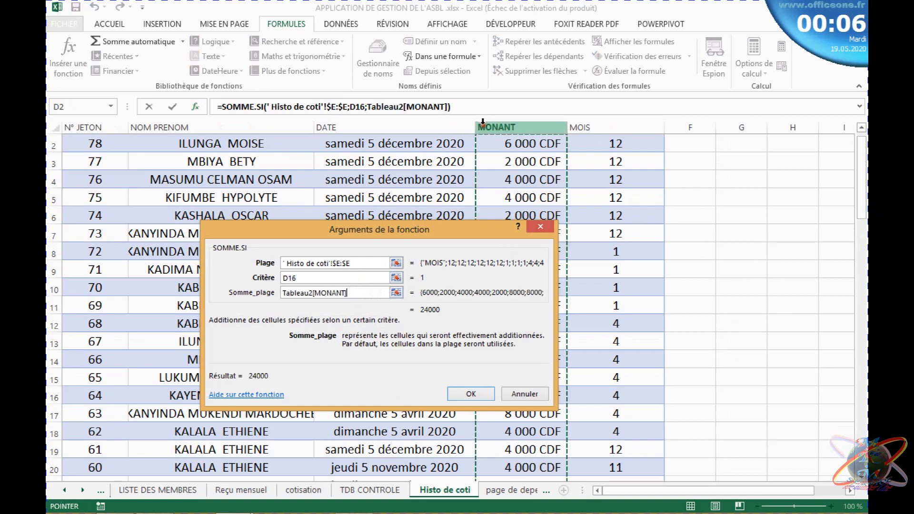
drag(865, 166, 865, 153)
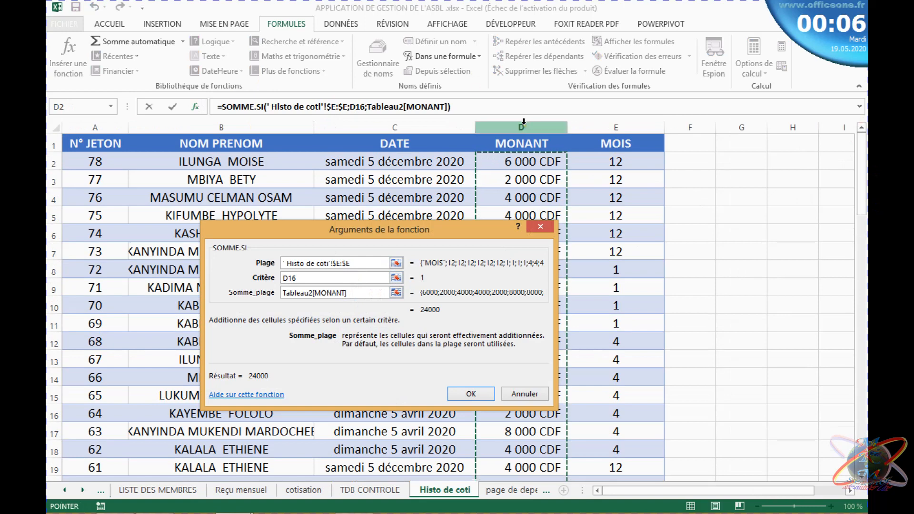
click(524, 122)
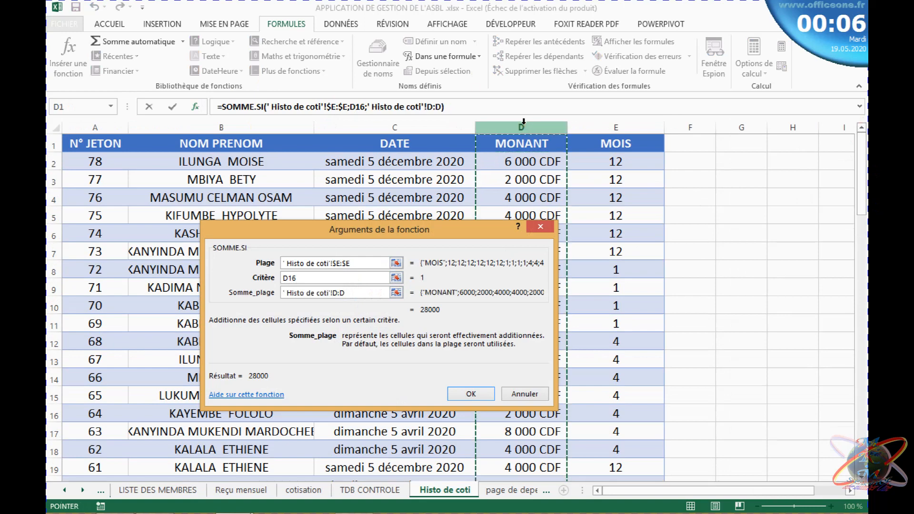
click(336, 292)
key(F4)
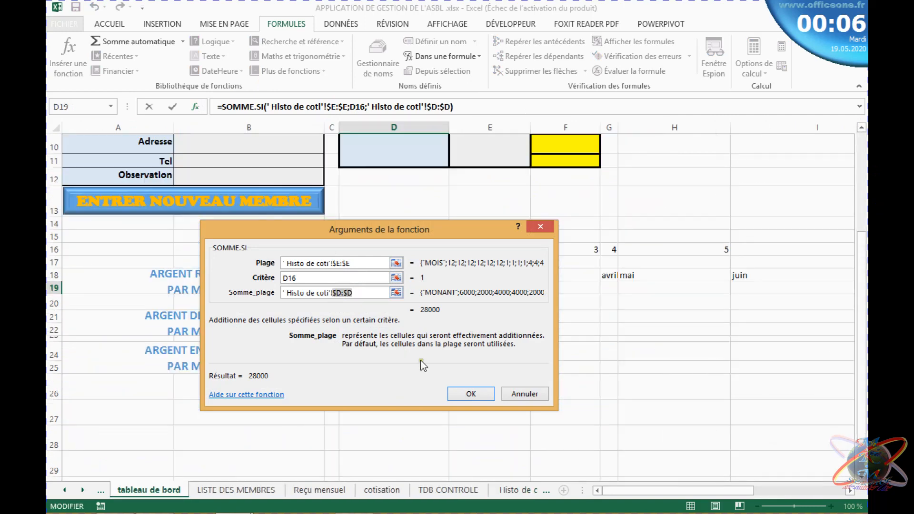
click(471, 395)
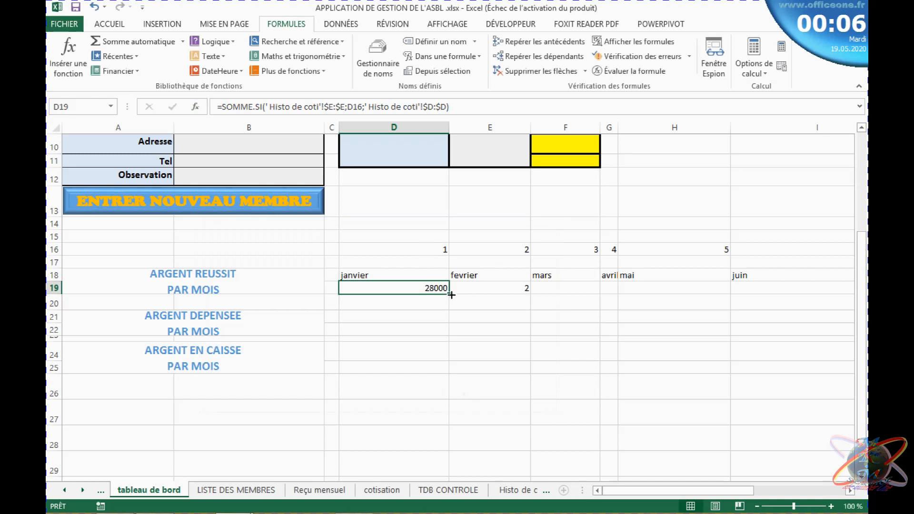
Fill the SOMME.SI formula from D19 across to the December cell O19 and check the copied cells
drag(449, 293, 659, 289)
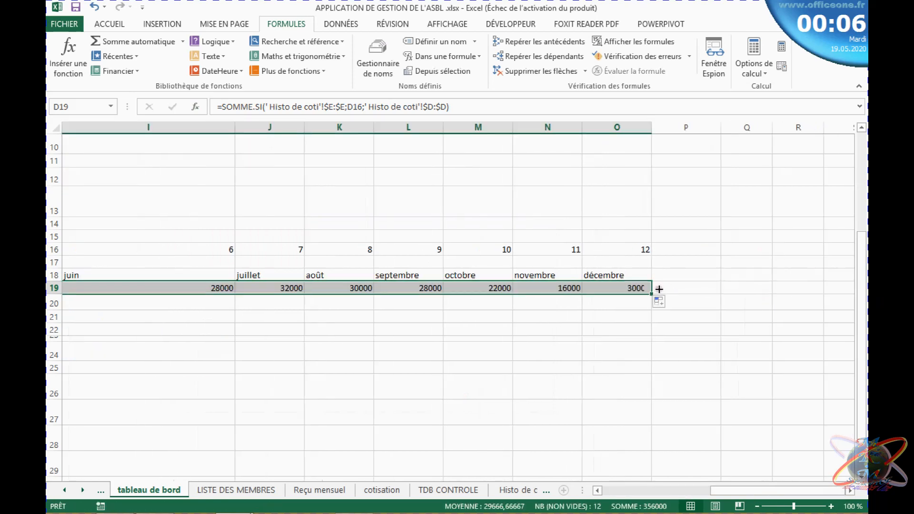
click(490, 312)
drag(759, 491, 624, 492)
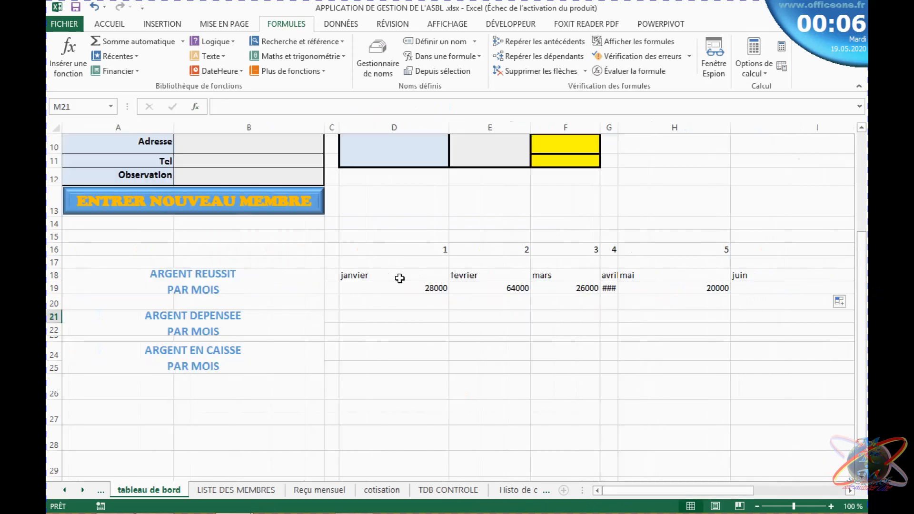
click(428, 283)
click(503, 283)
click(475, 273)
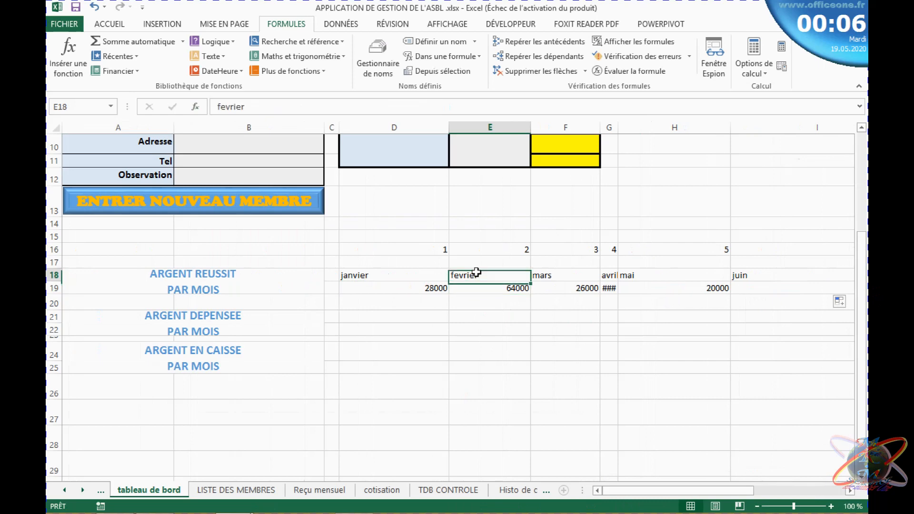
click(535, 289)
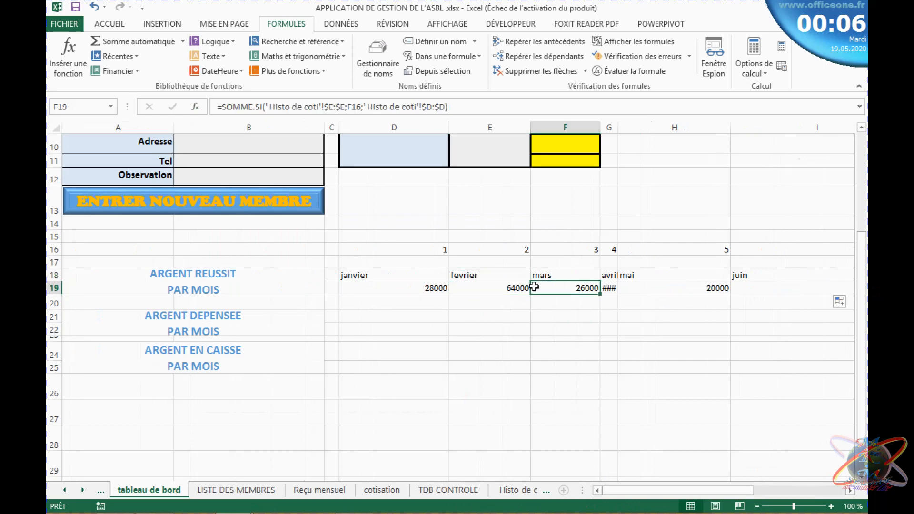
Widen column G so that the April heading and amount fit
double_click(617, 123)
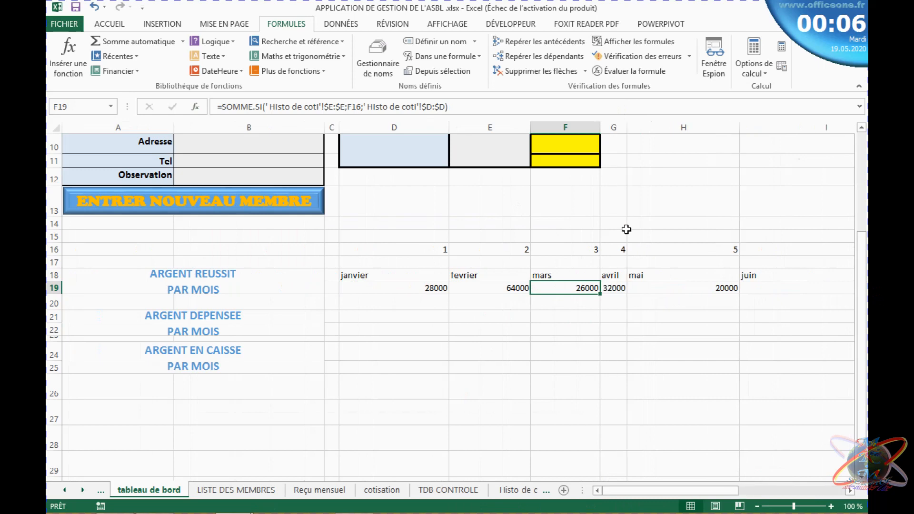
drag(625, 122, 669, 128)
click(603, 302)
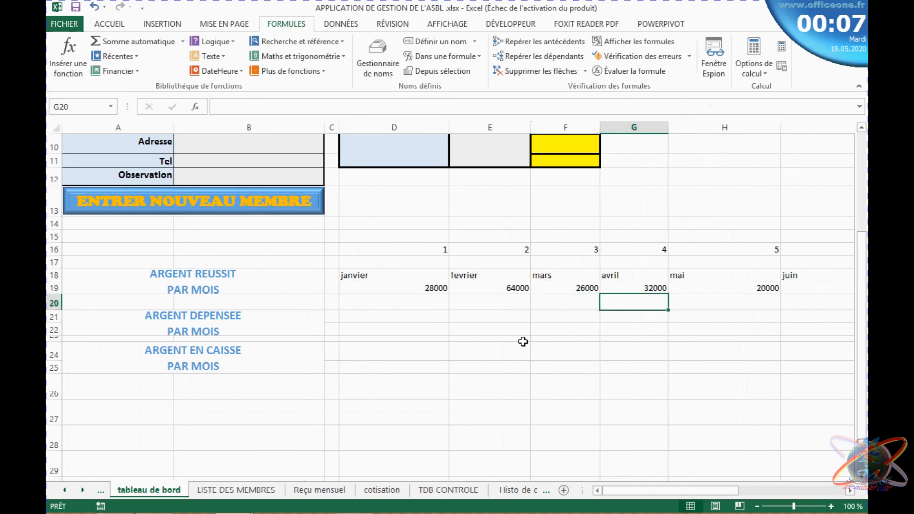
Select the month numbers 1 to 12 in D16:O16 and set their fill to Aucun remplissage
click(523, 342)
click(402, 252)
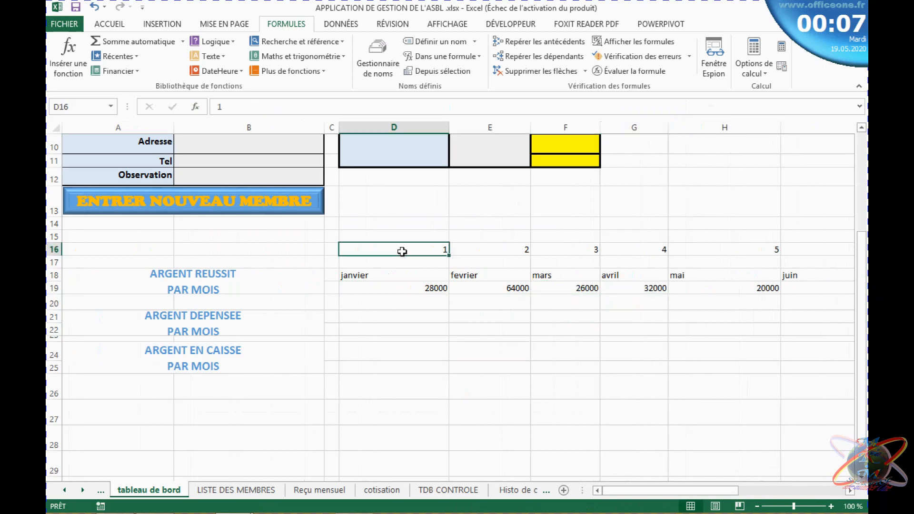
drag(402, 251, 754, 250)
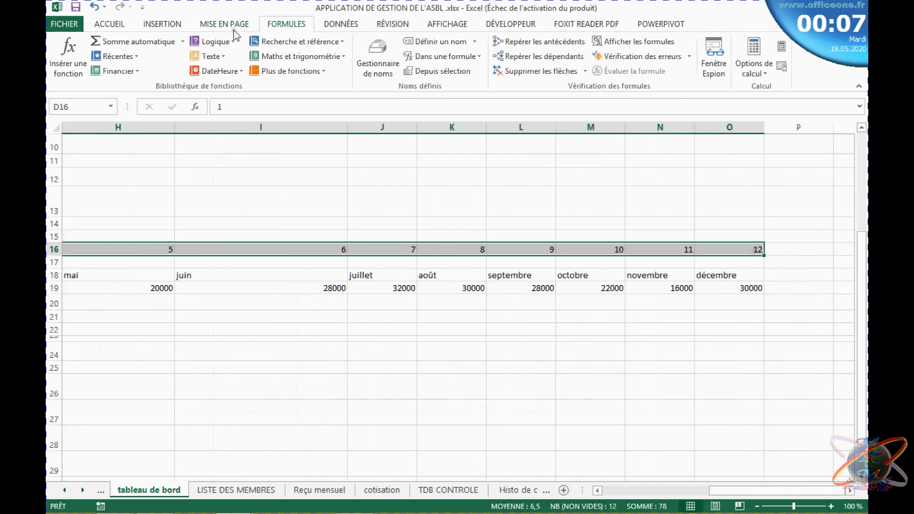
click(110, 25)
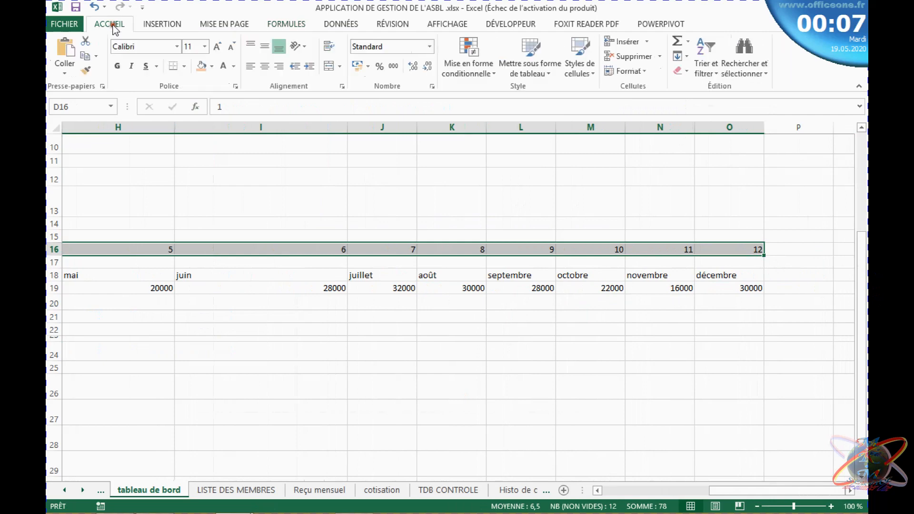
click(201, 65)
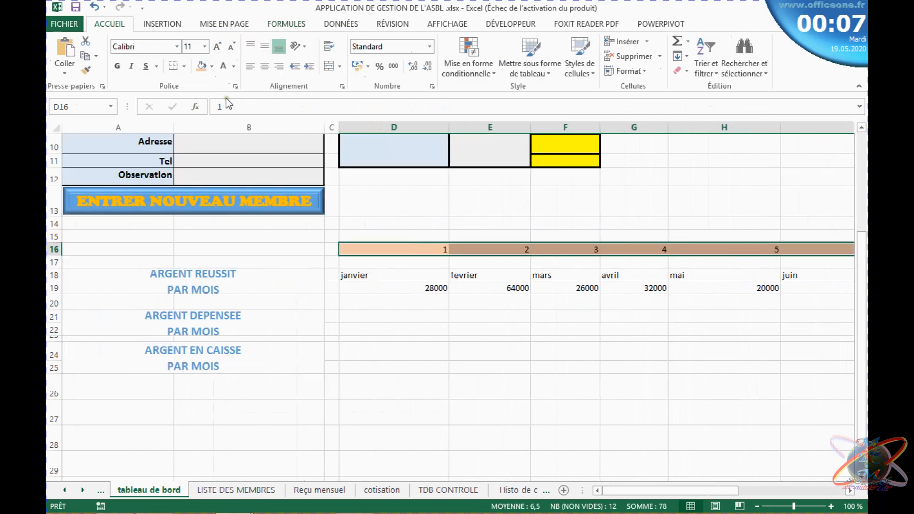
click(212, 67)
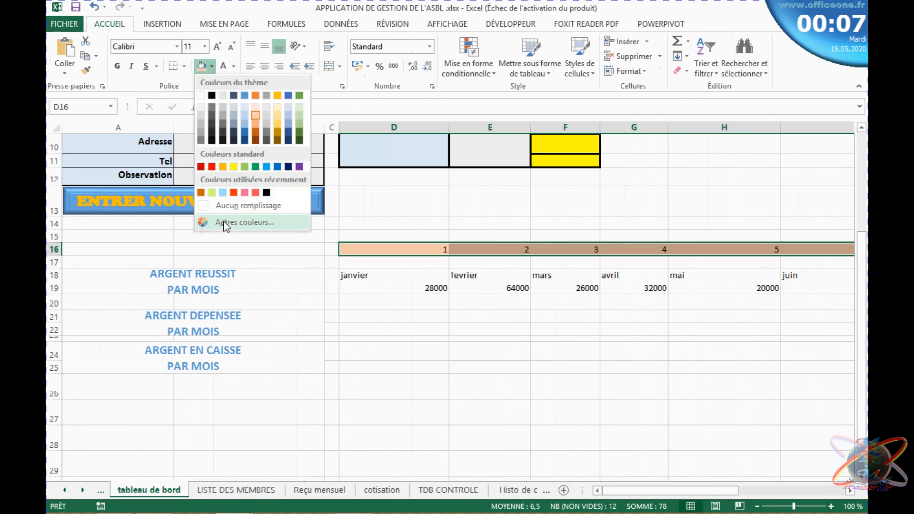
click(220, 206)
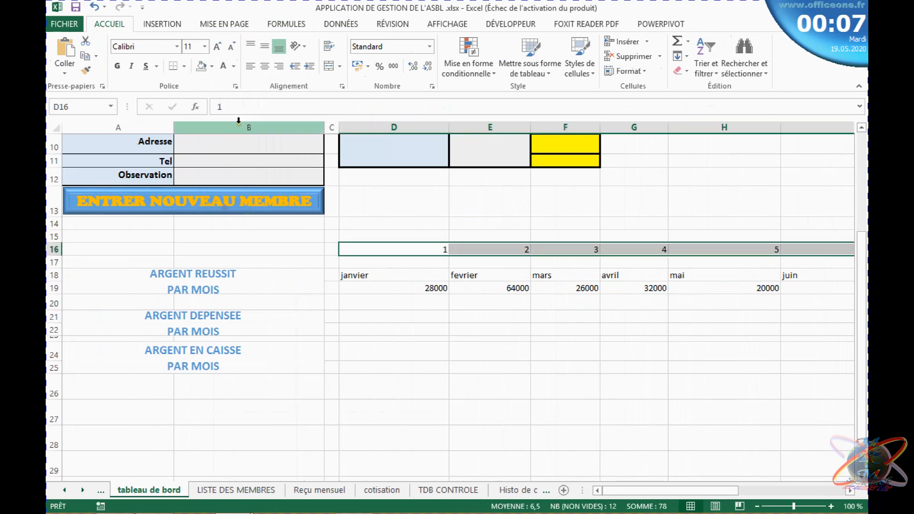
Hide the month numbers in row 16 by setting their font colour to white
click(234, 67)
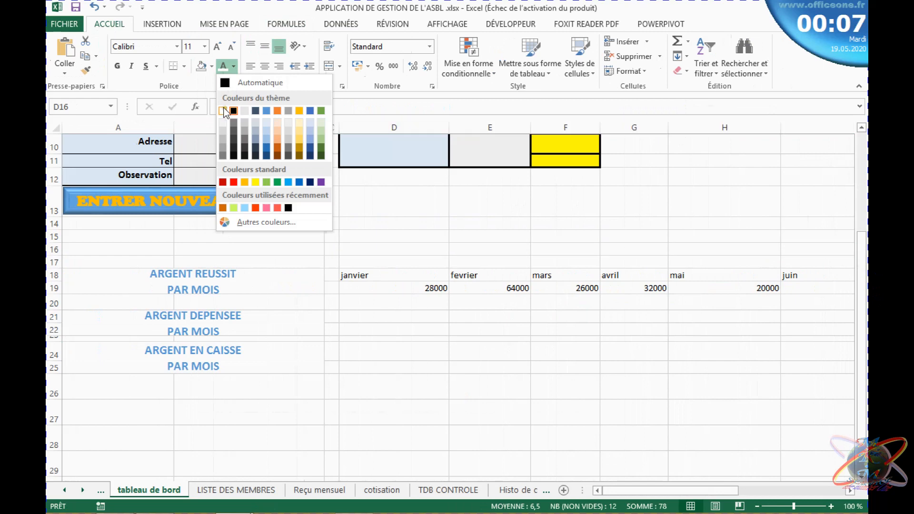
click(223, 111)
click(391, 367)
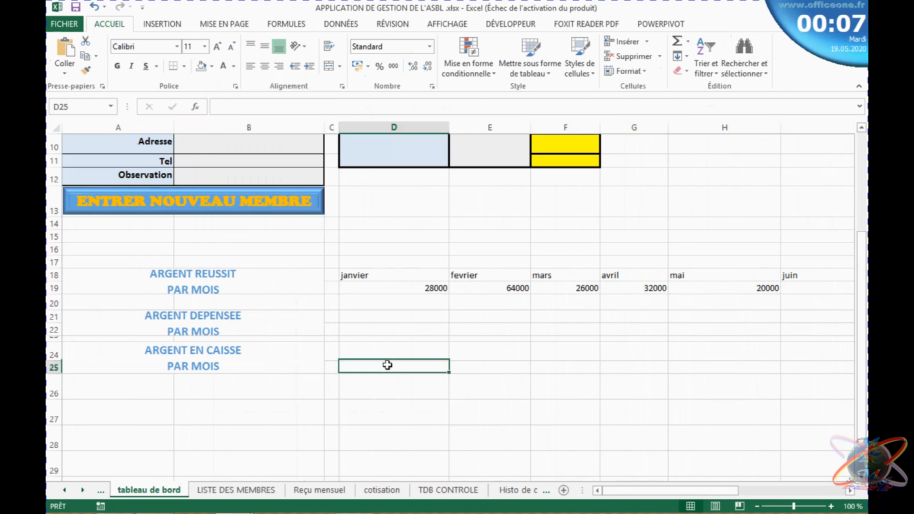
click(389, 252)
click(405, 358)
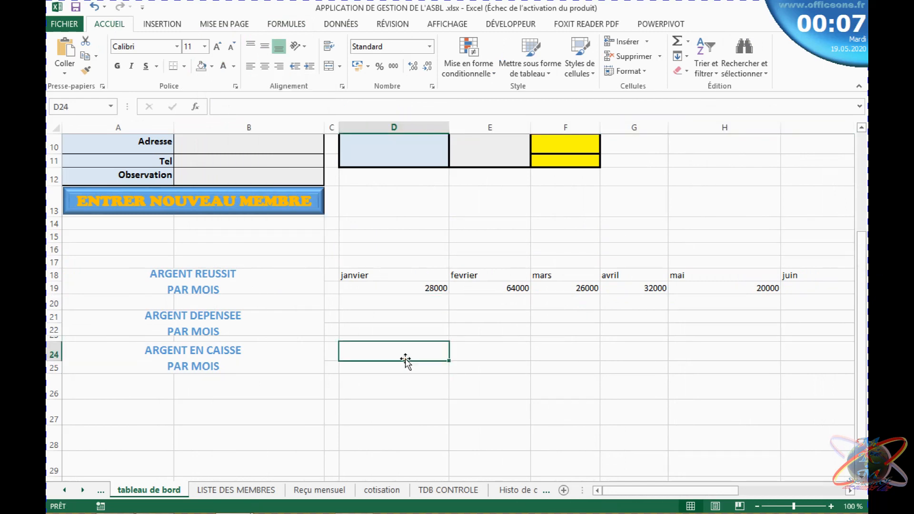
Format the range D18:O19 as a table with headers, using a medium blue table style
click(395, 288)
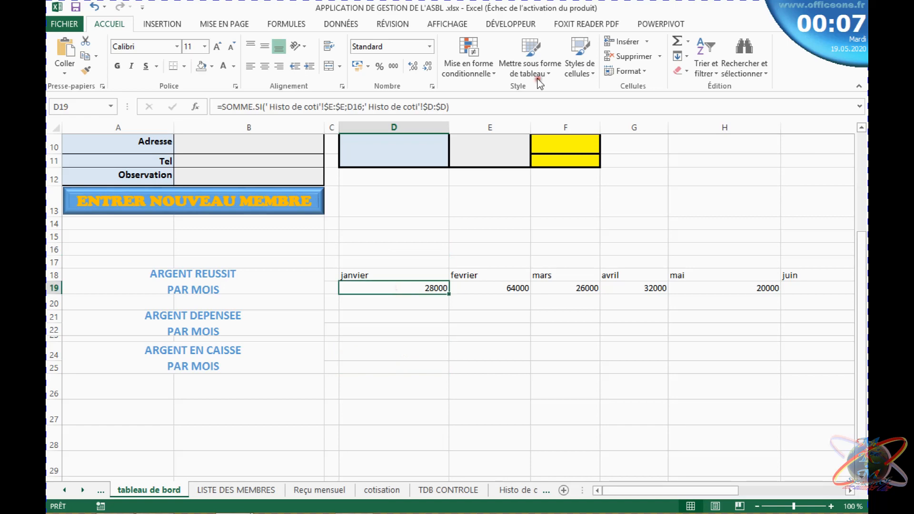
click(530, 66)
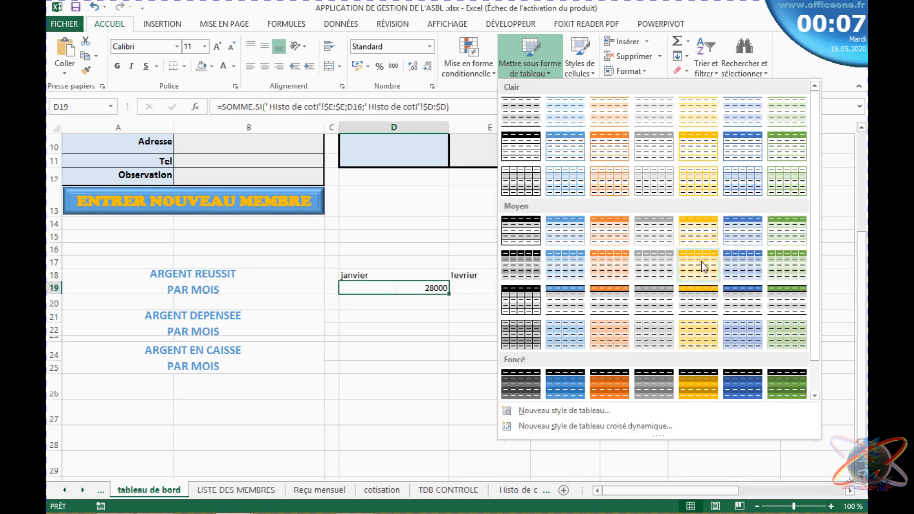
key(Escape)
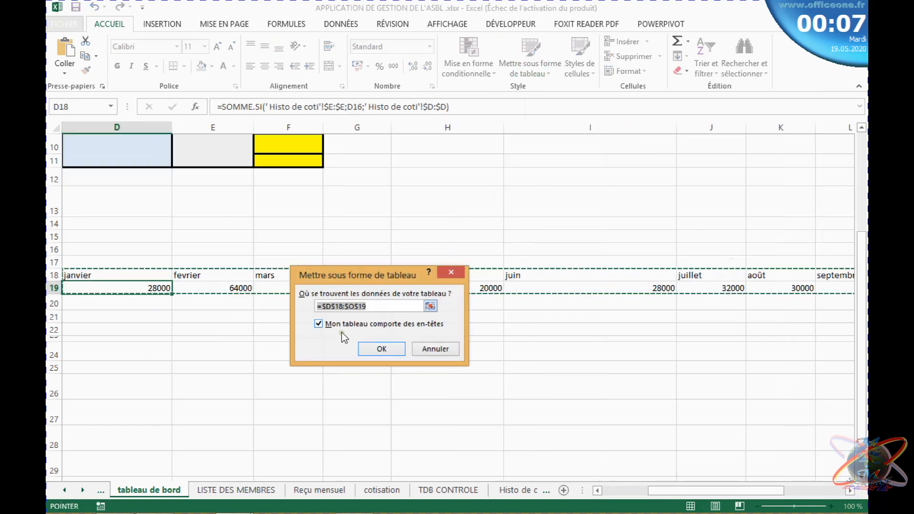
click(381, 350)
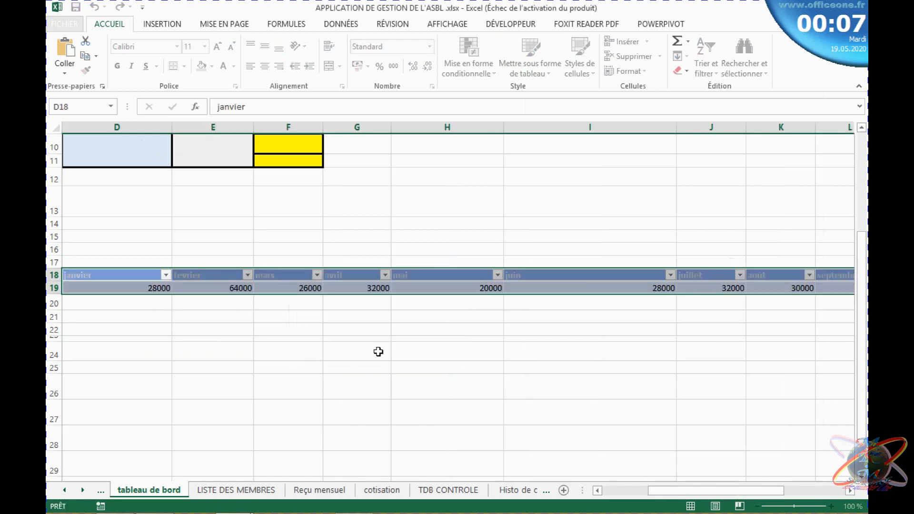
click(325, 329)
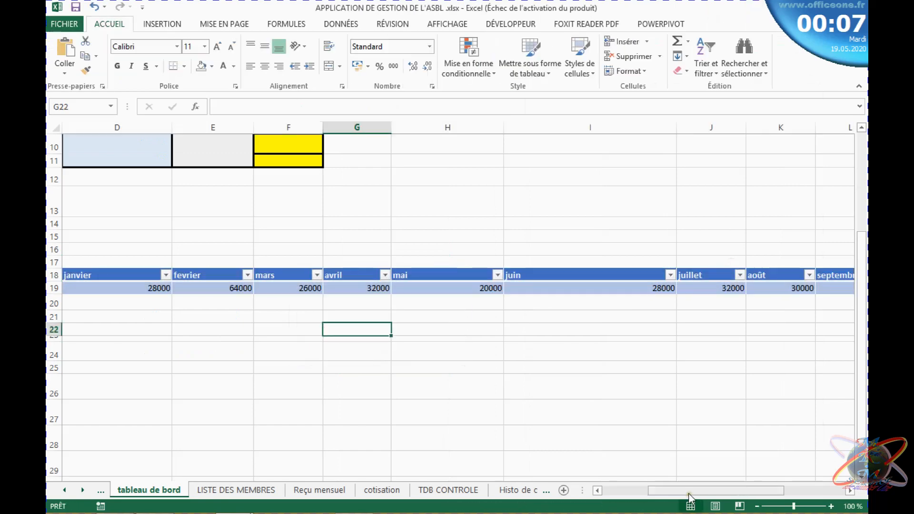
drag(696, 491, 614, 501)
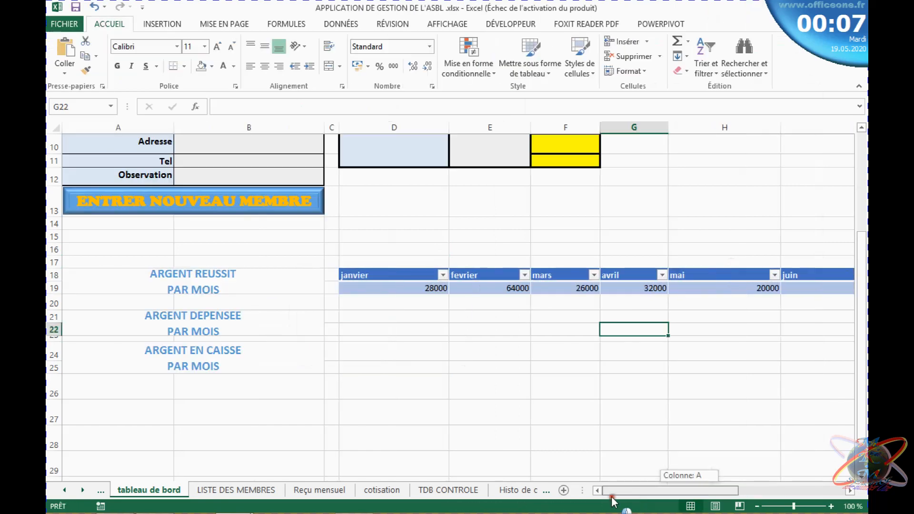
Check the SOMME.SI formulas in the row 19 month cells of the new table
click(397, 276)
click(390, 286)
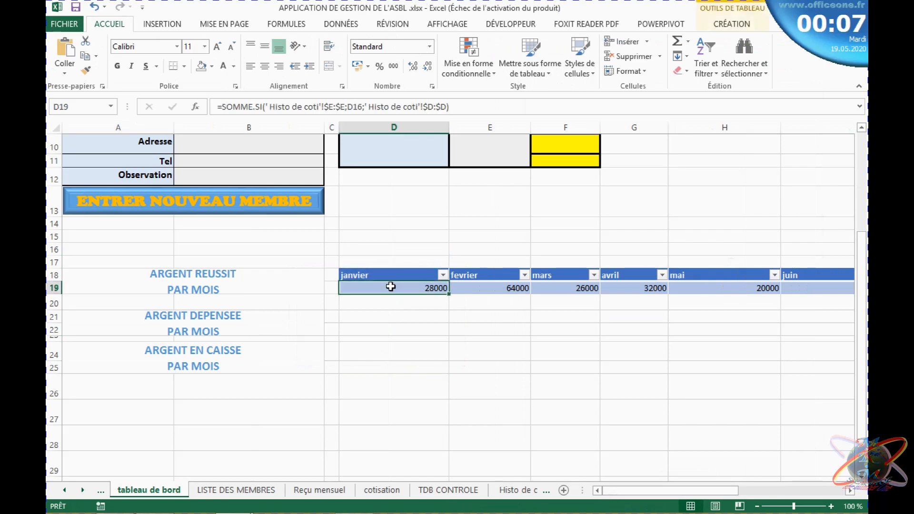
click(484, 285)
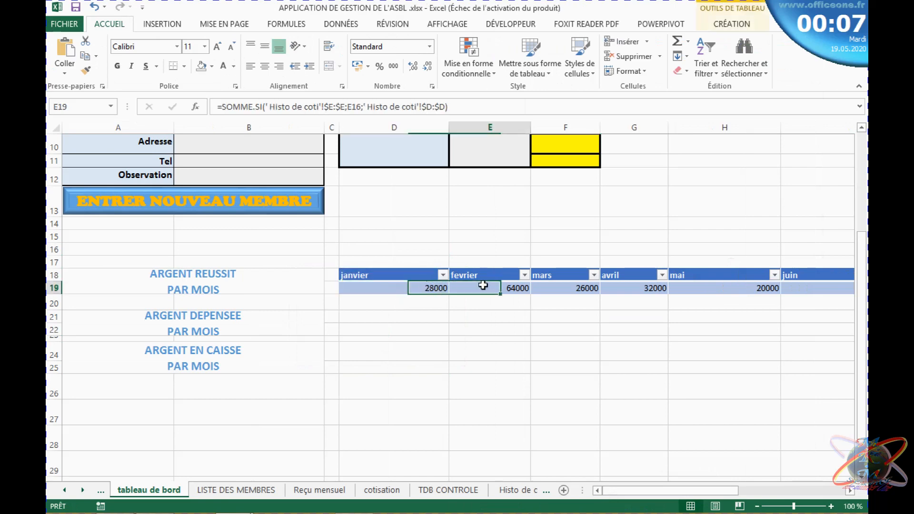
click(552, 300)
click(554, 289)
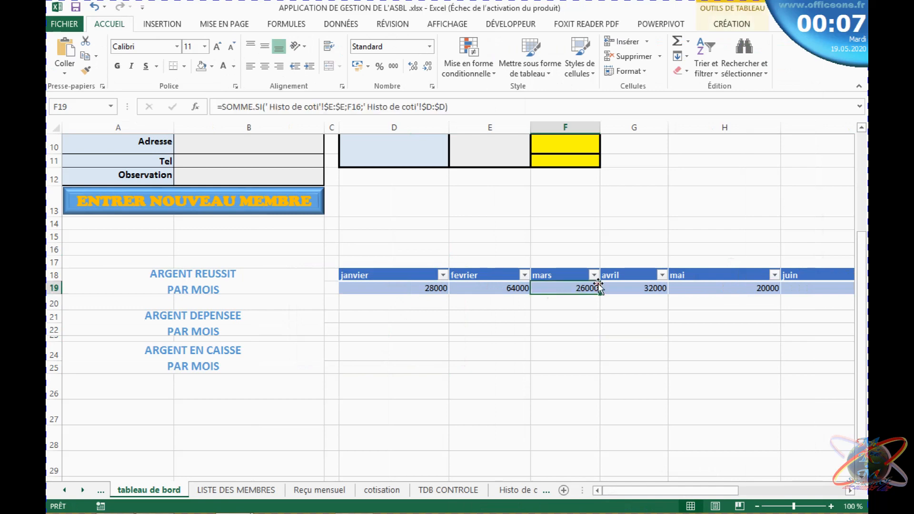
click(730, 287)
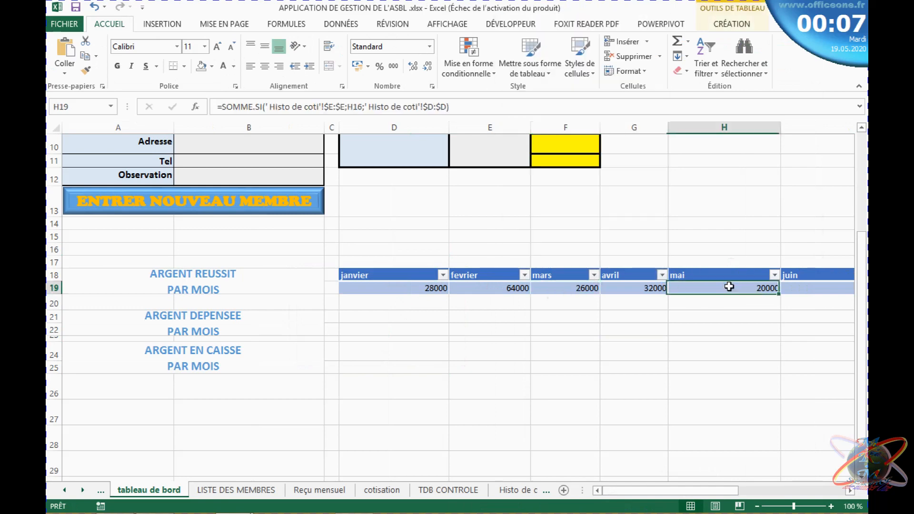
Enter the month headings janvier in D21 and fevrier in E21 for the ARGENT DEPENSEE PAR MOIS section
click(372, 317)
text(=)
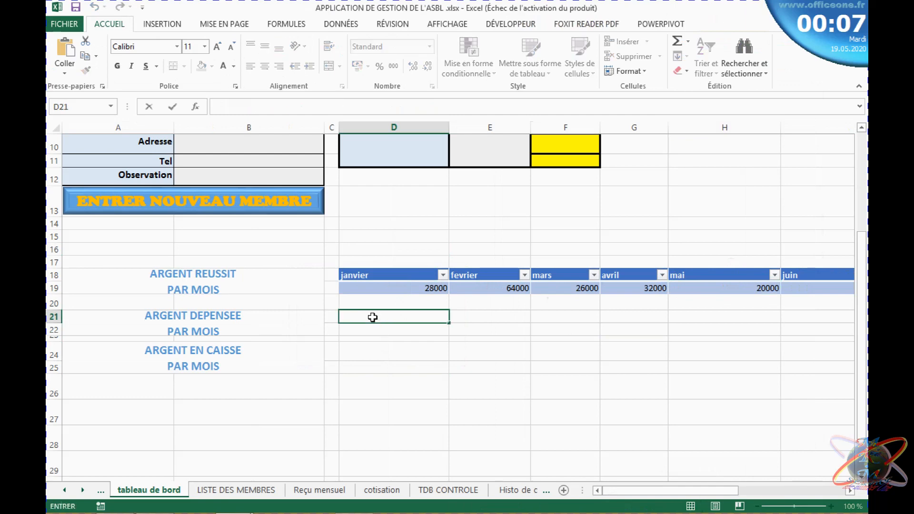
text(janvier)
key(Return)
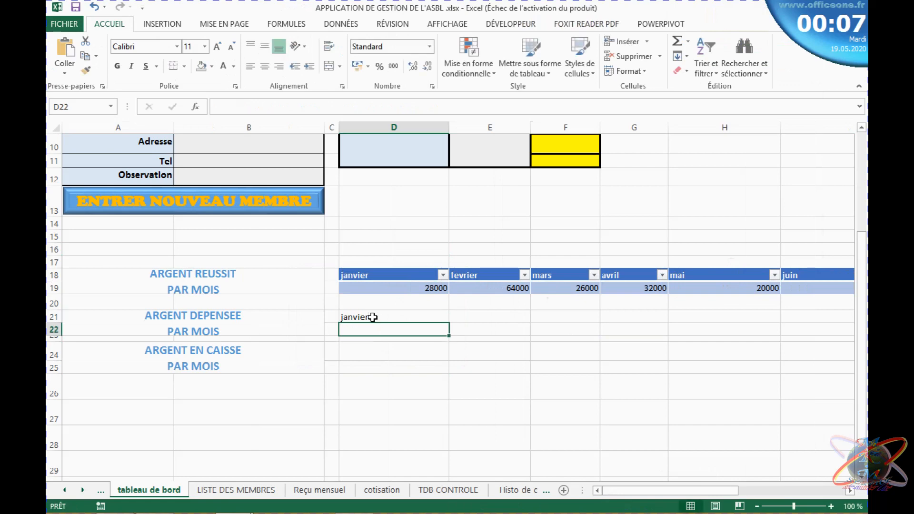
click(468, 321)
text(fevrier)
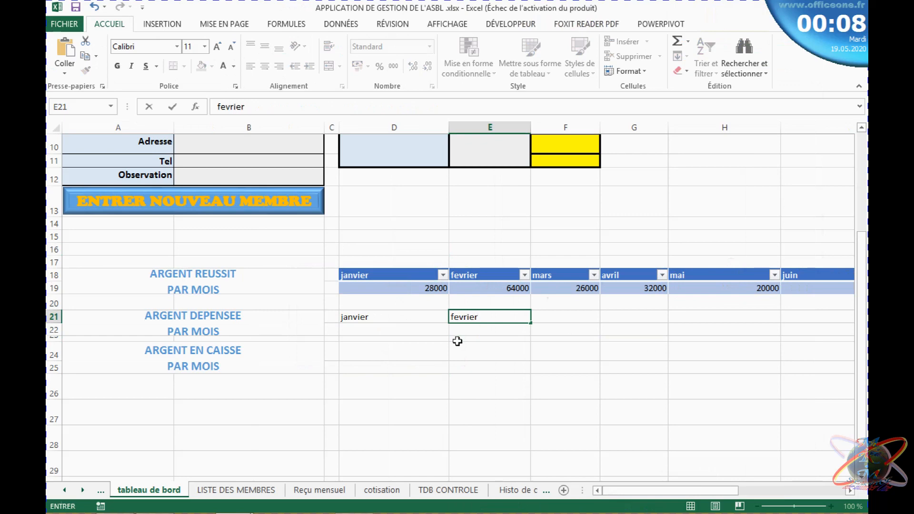
key(Return)
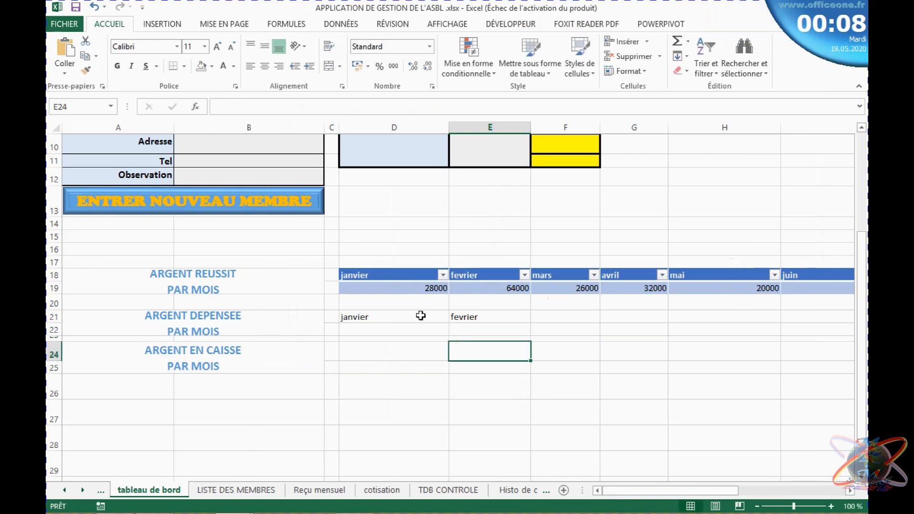
Fill the month headings in row 21 from D21 across to décembre in O21
click(416, 316)
double_click(435, 318)
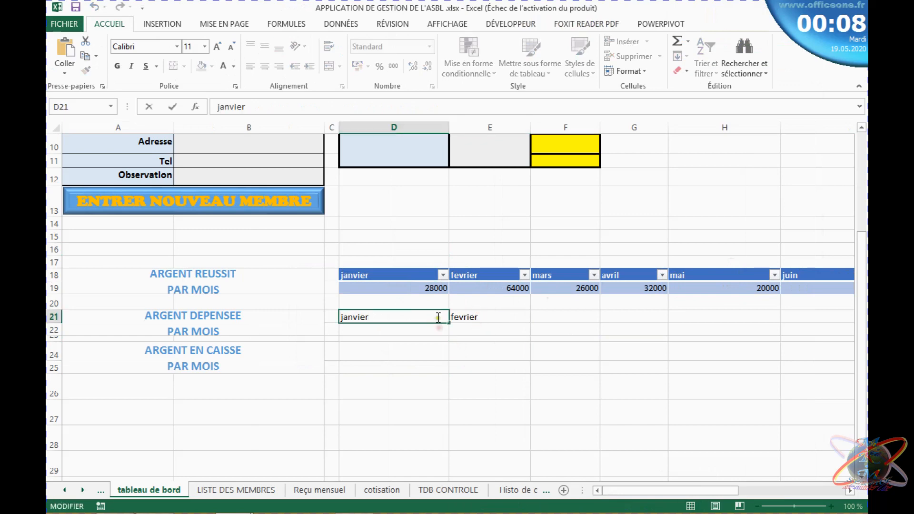
key(Return)
drag(425, 318, 767, 326)
click(544, 350)
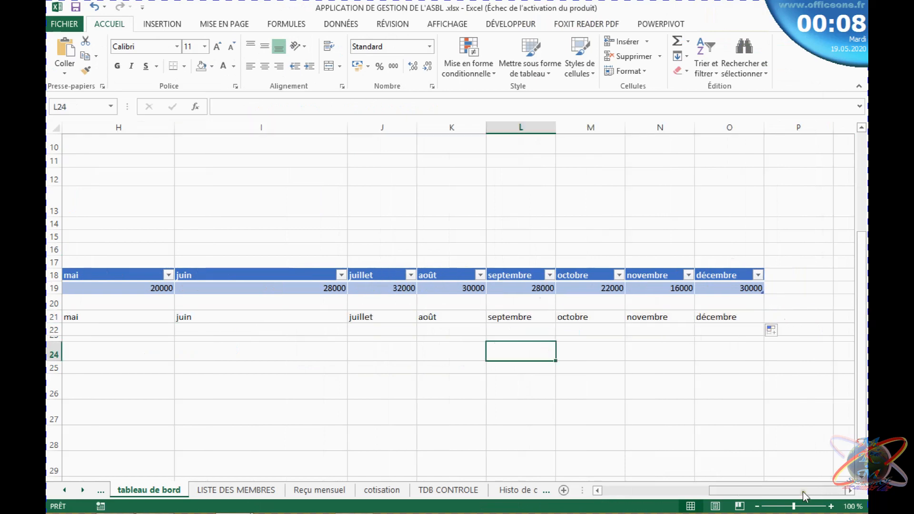
drag(805, 497, 608, 490)
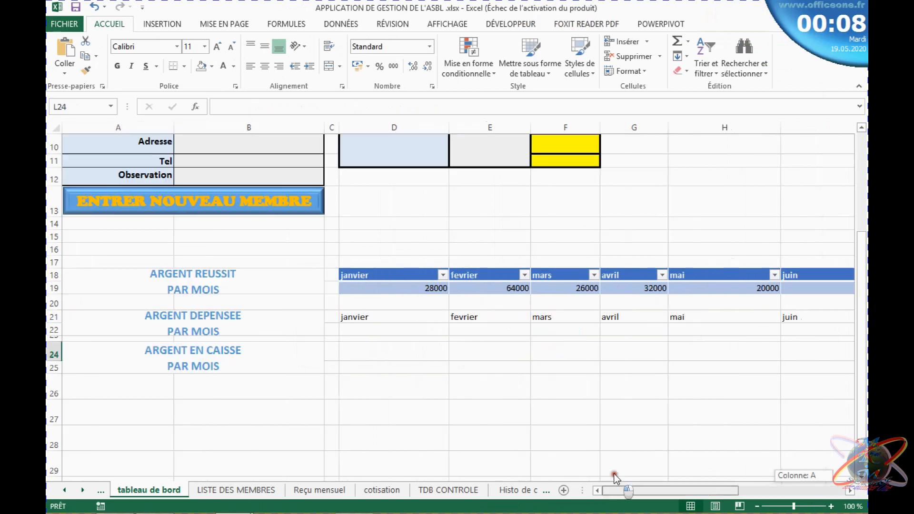
Start a SOMME.SI formula in D22 under the janvier spending heading and open its function arguments
click(372, 329)
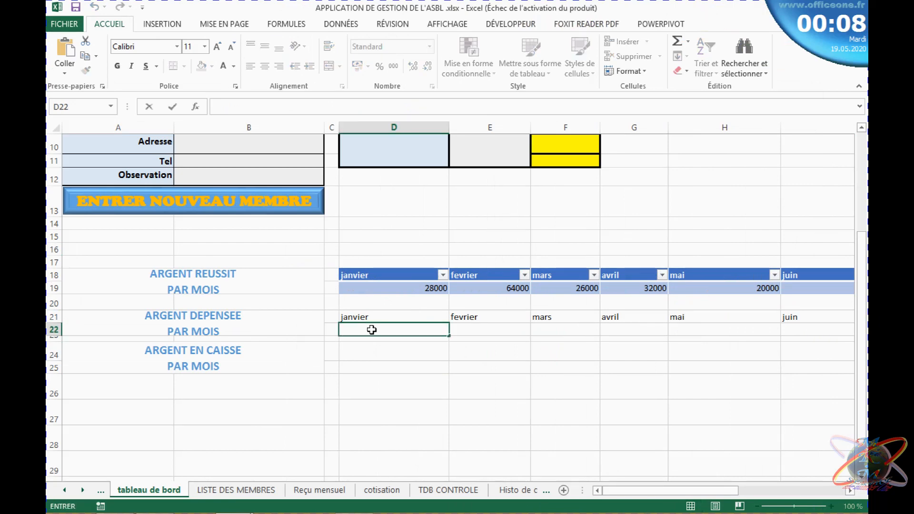
text(=somme)
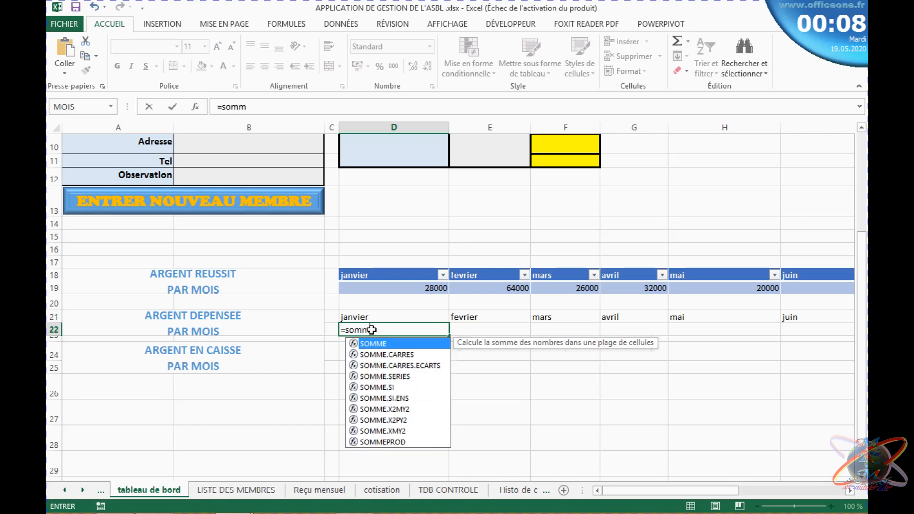
click(377, 388)
double_click(377, 388)
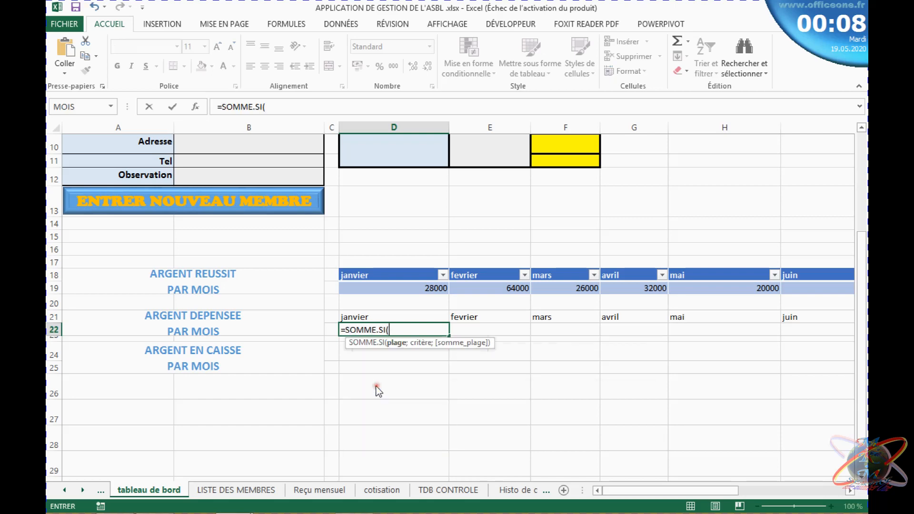
click(196, 108)
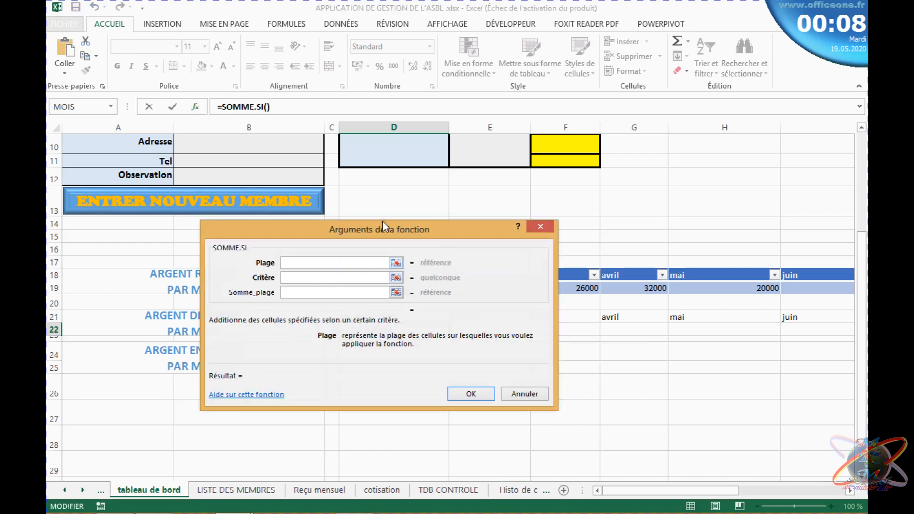
Set the Plage argument to the whole MOIS column E:E of the page de depense sheet
drag(383, 229, 478, 75)
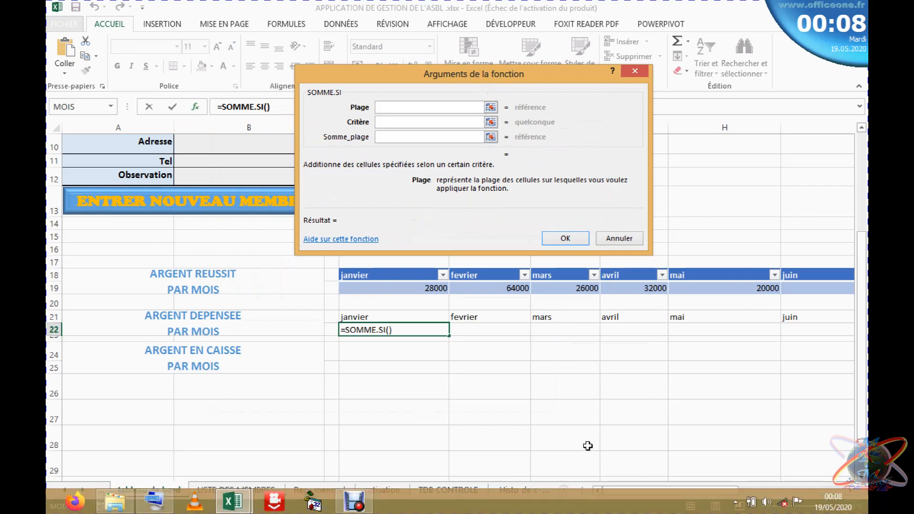
click(544, 492)
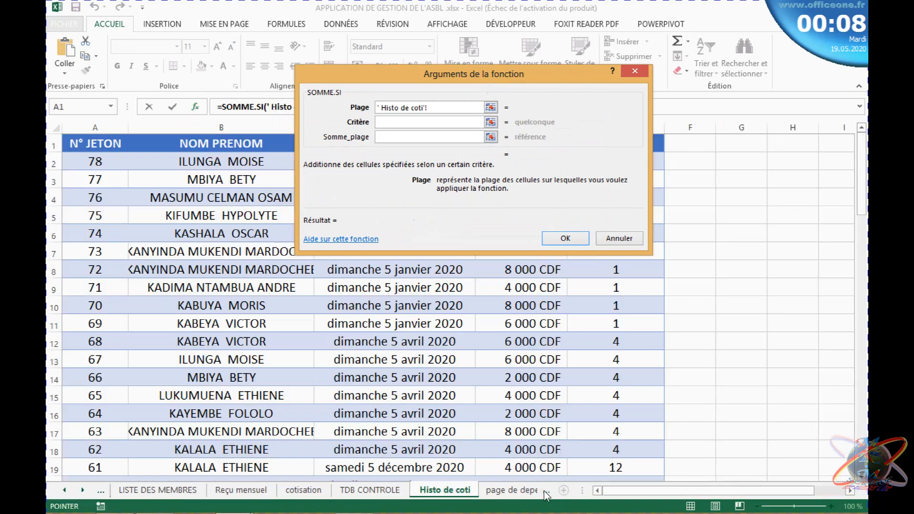
click(512, 490)
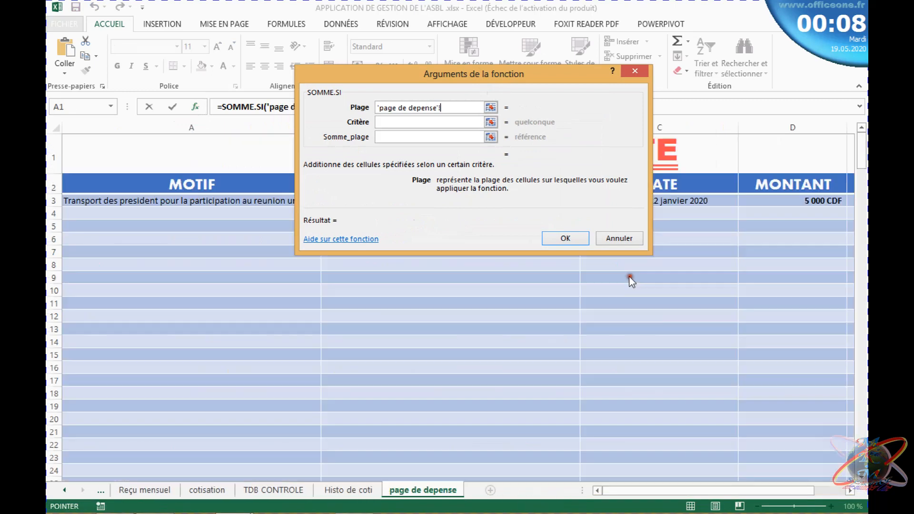
drag(746, 491, 767, 480)
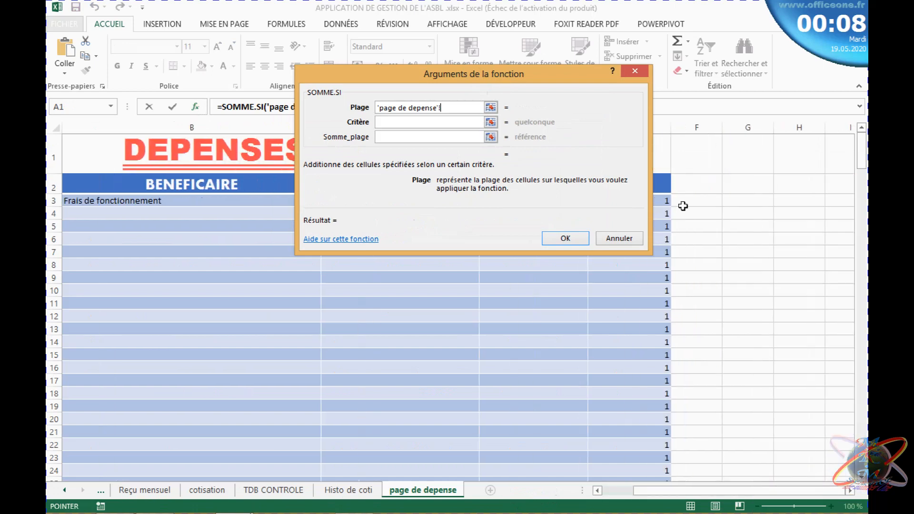
drag(568, 68, 452, 92)
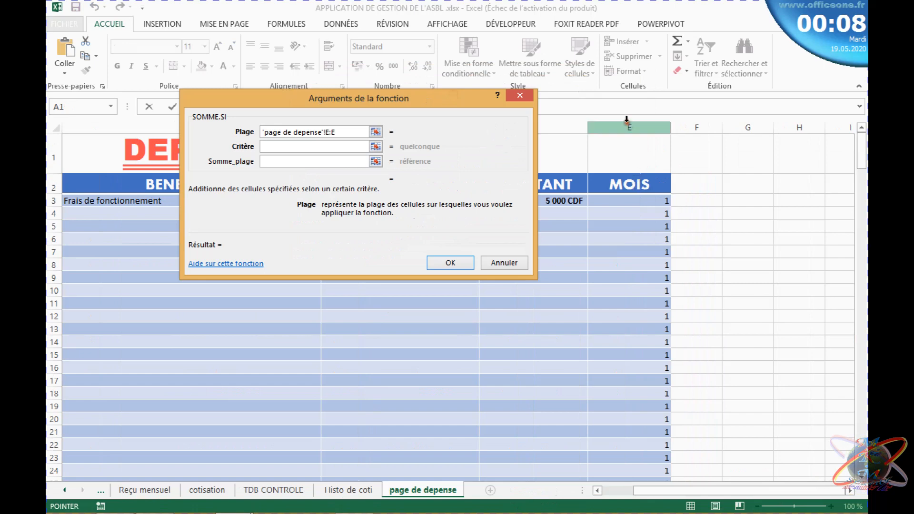
Make the Plage reference absolute as $E:$E and set the Critère argument to cell D16 above the janvier heading
click(330, 132)
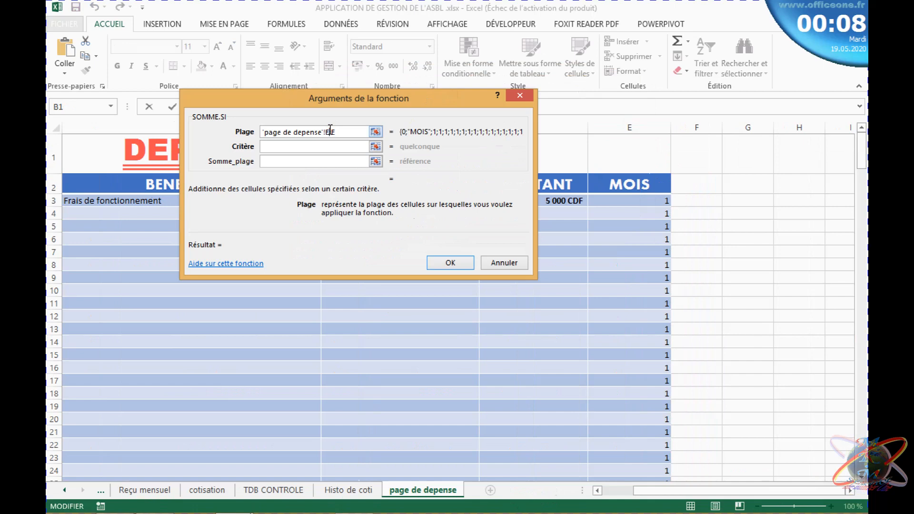
key(F4)
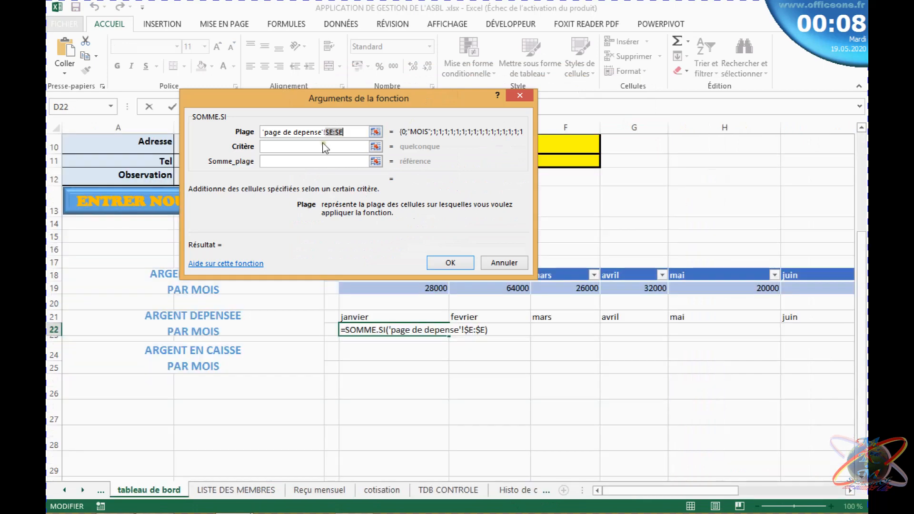
click(332, 132)
click(306, 146)
drag(329, 98, 352, 6)
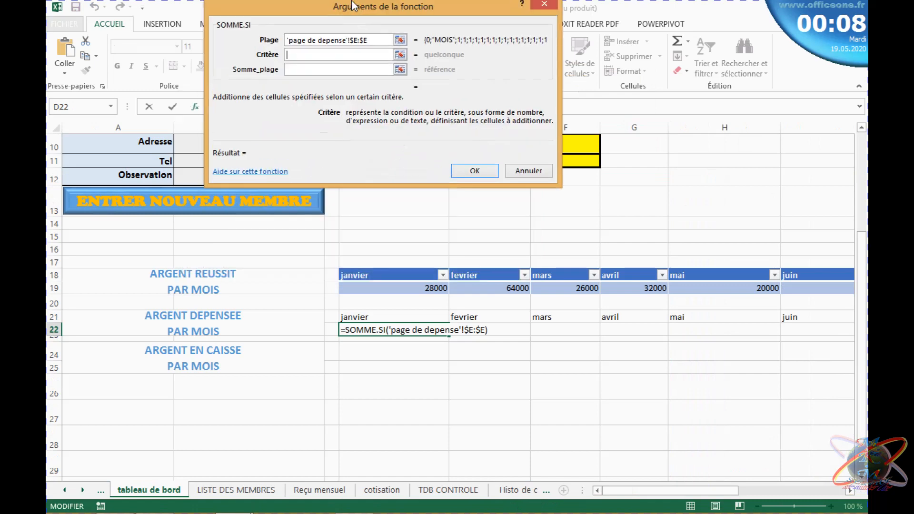
click(350, 246)
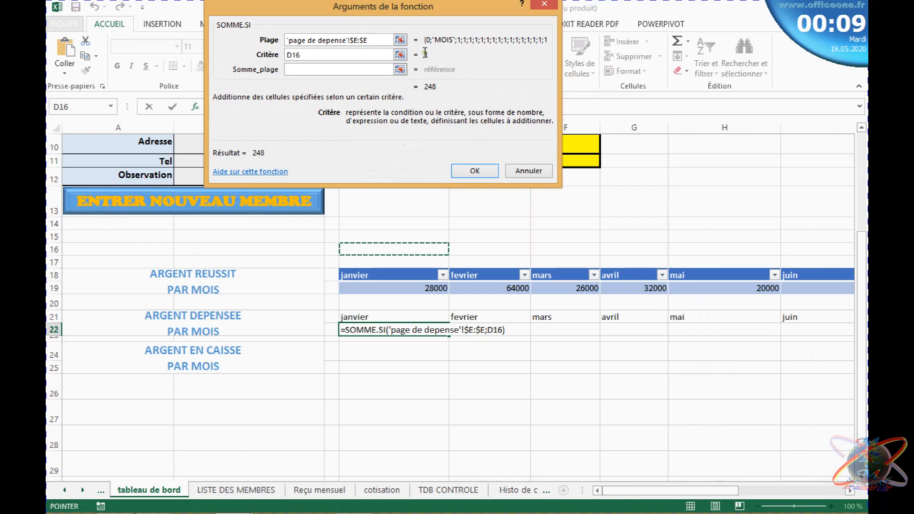
Set the Somme_plage argument to the absolute MONTANT column $D:$D of the page de depense sheet and validate the SOMME.SI formula
click(359, 70)
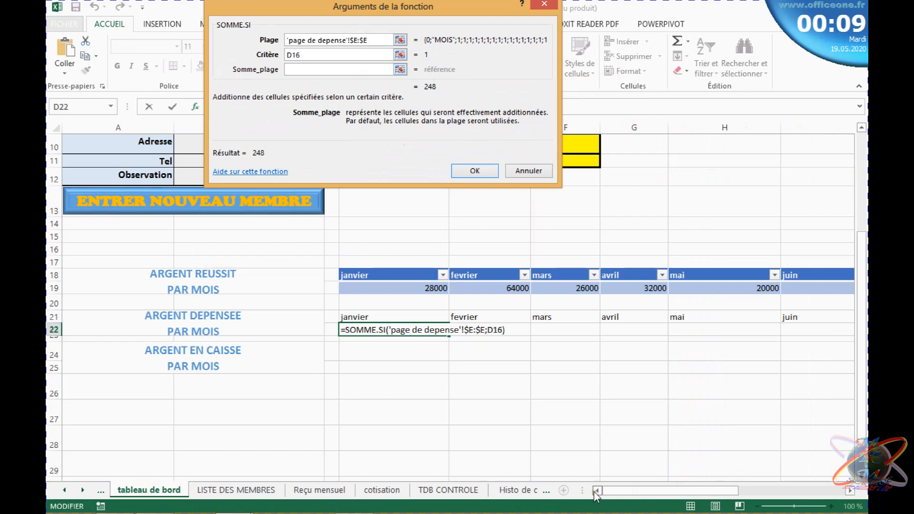
click(545, 491)
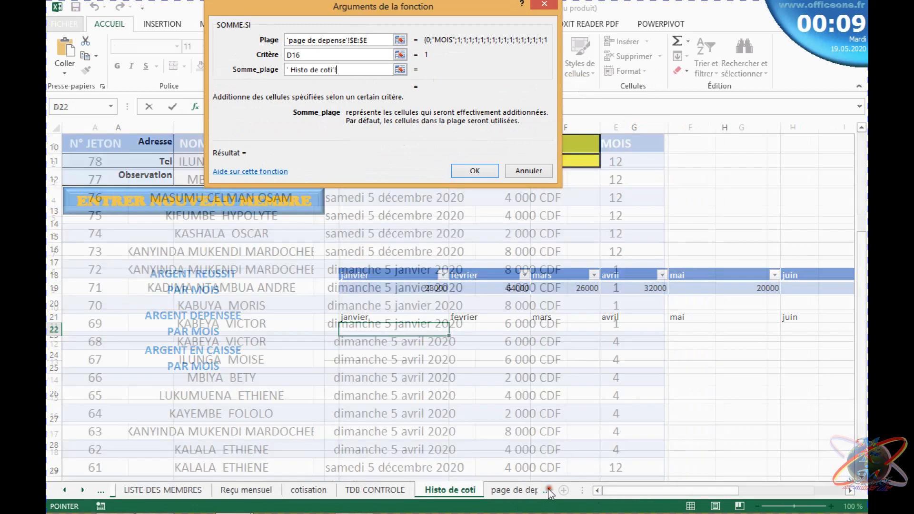
click(520, 493)
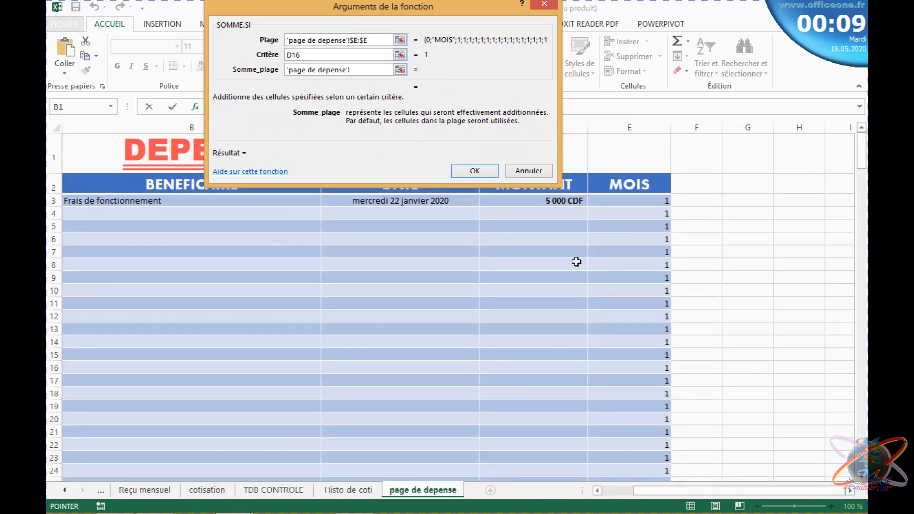
click(573, 131)
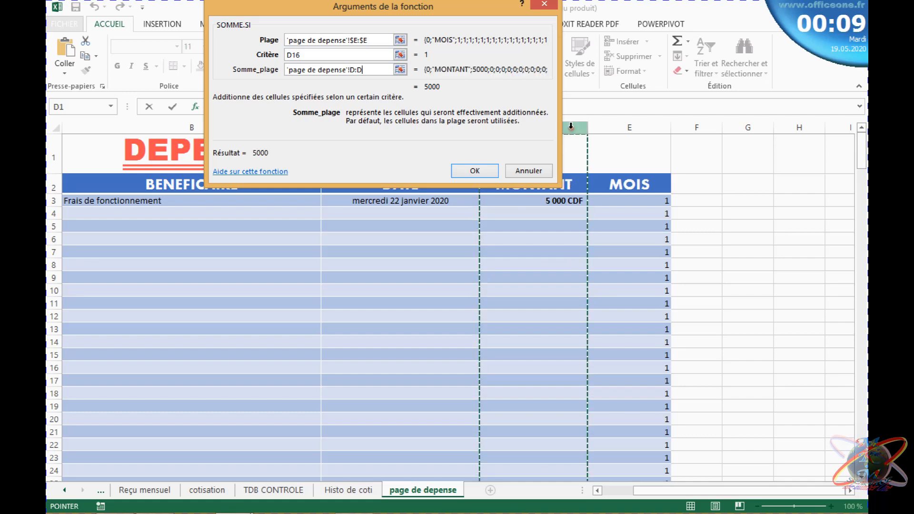
key(F4)
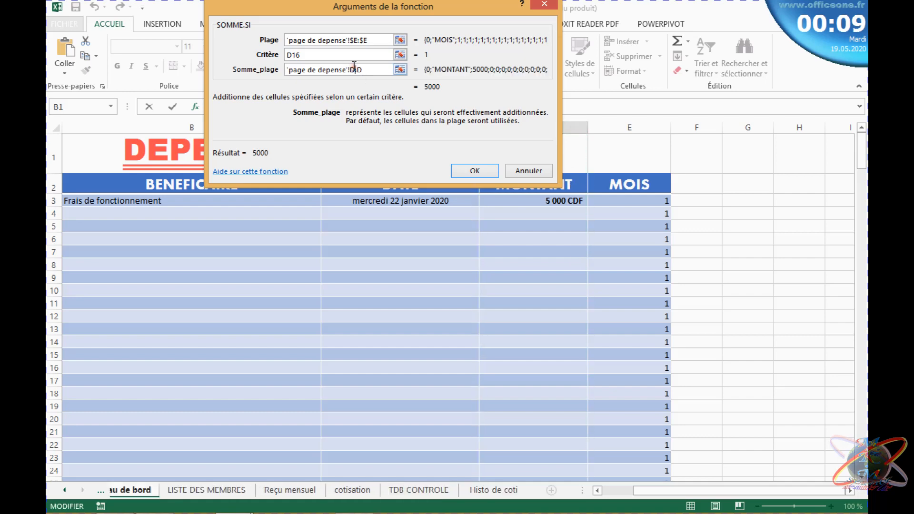
click(474, 172)
click(419, 379)
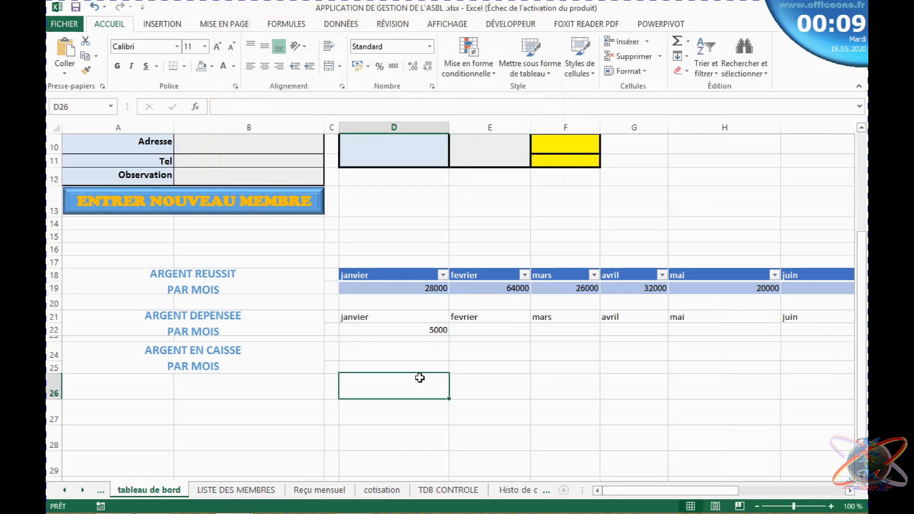
Fill the SOMME.SI spending formula from D22 across the months to décembre in O22
drag(860, 278, 860, 192)
drag(715, 490, 759, 491)
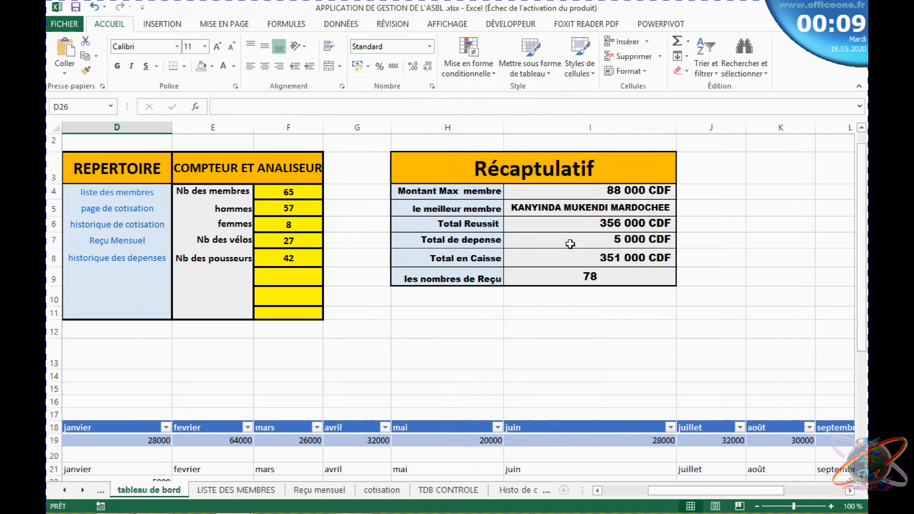
drag(863, 324, 865, 357)
drag(724, 491, 678, 491)
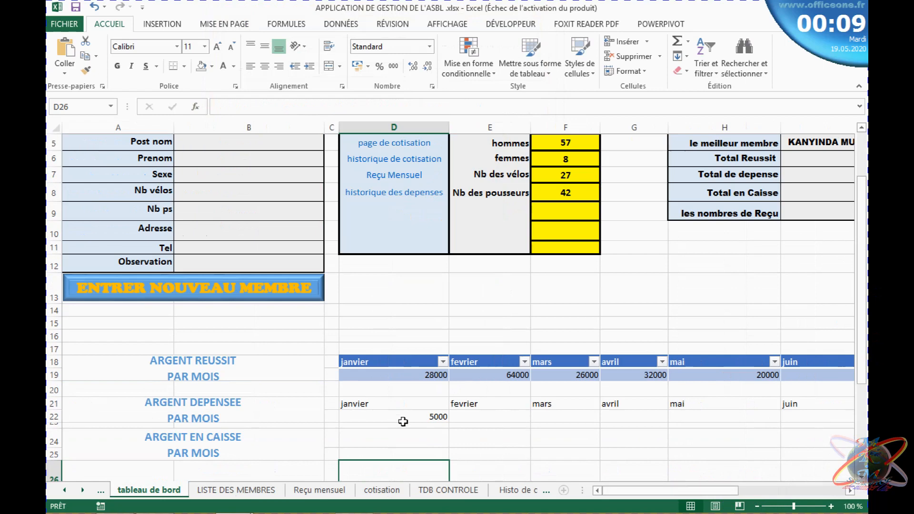
click(399, 418)
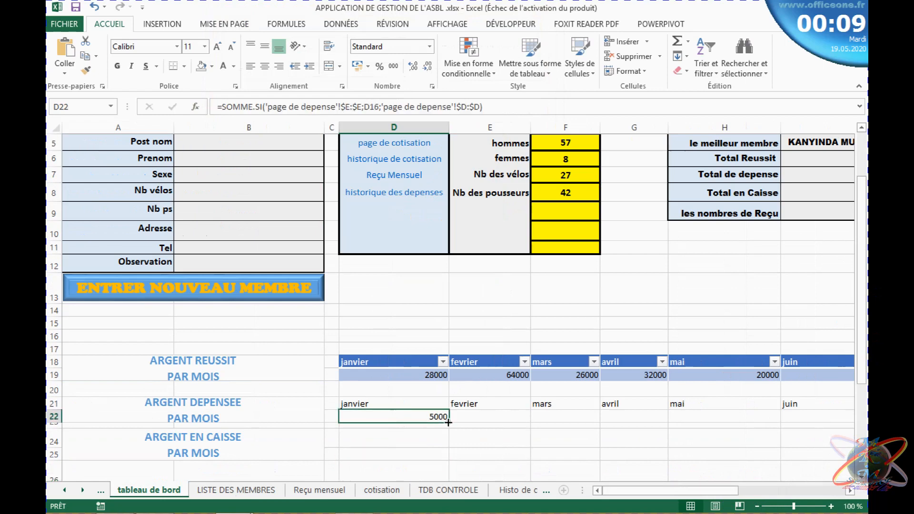
drag(449, 421, 640, 451)
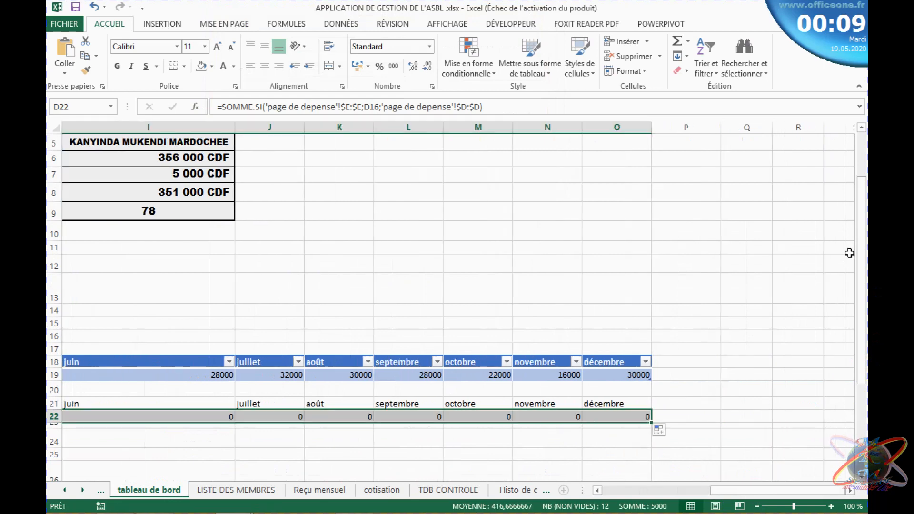
mouse_move(862, 256)
mouse_down()
mouse_move(864, 291)
mouse_move(865, 274)
mouse_up()
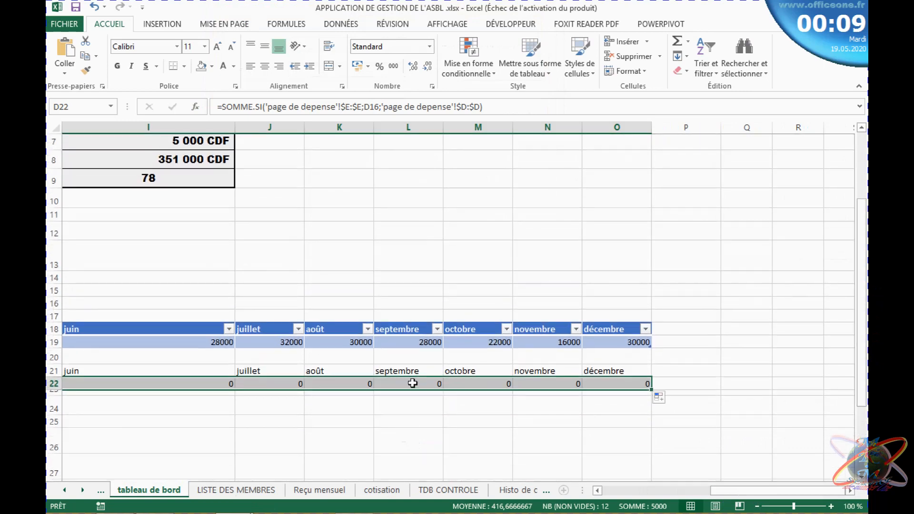
click(414, 384)
click(288, 393)
click(201, 373)
click(173, 387)
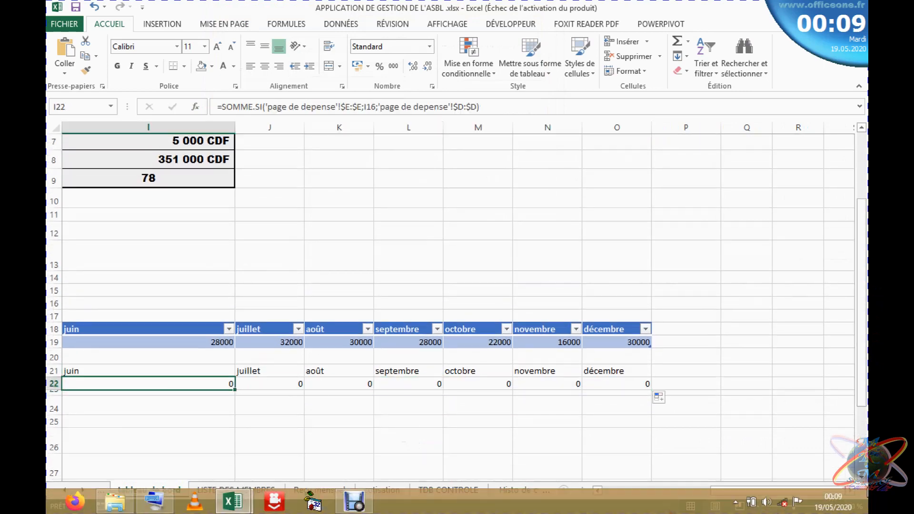
Enter the month headings janvier in D24 and fevrier in E24 for the ARGENT EN CAISSE PAR MOIS section
drag(770, 497, 655, 491)
click(290, 421)
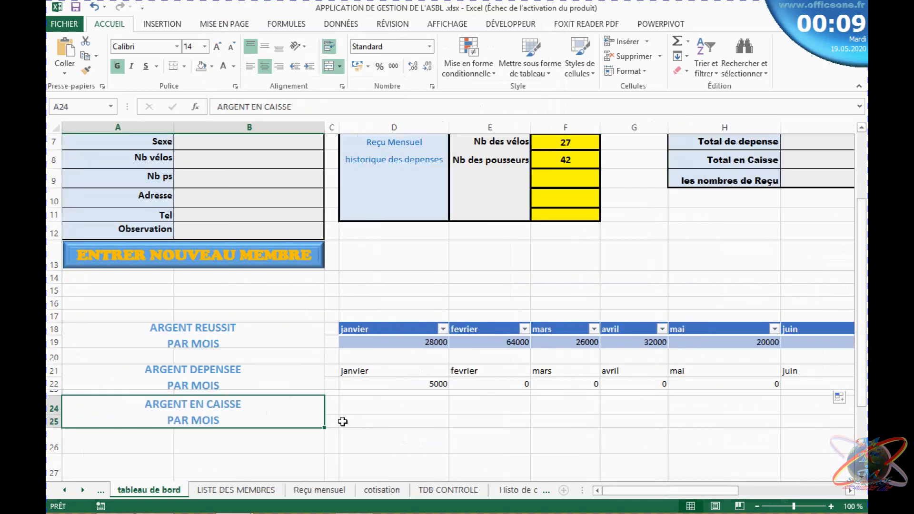
click(369, 408)
text(ja)
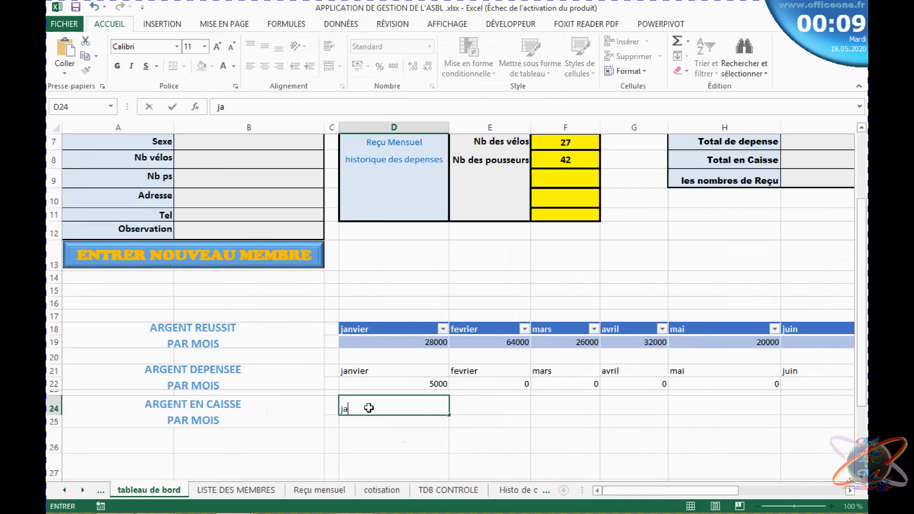
text(nvier)
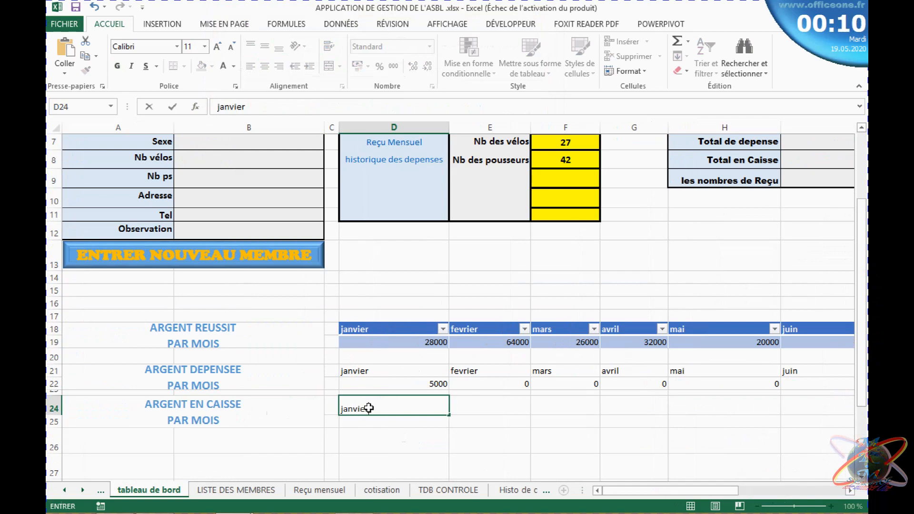
click(457, 408)
text(fevier)
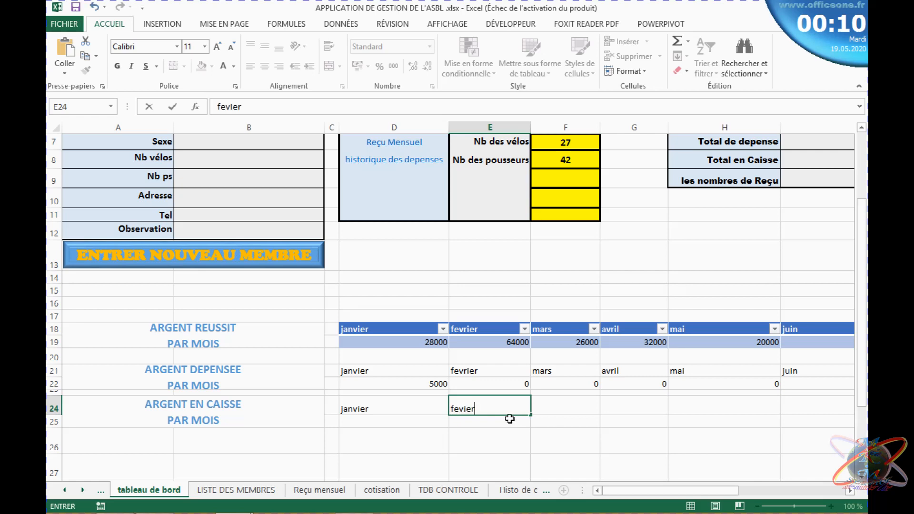
click(569, 405)
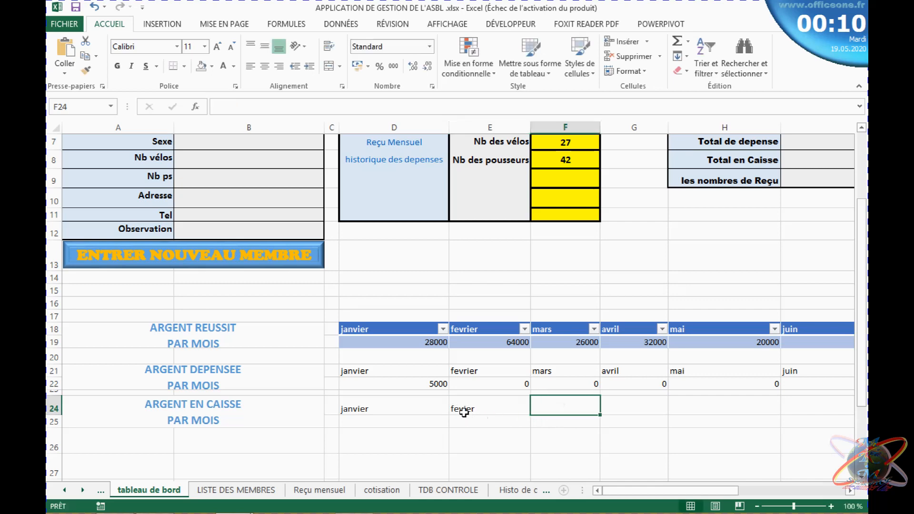
click(463, 410)
double_click(463, 410)
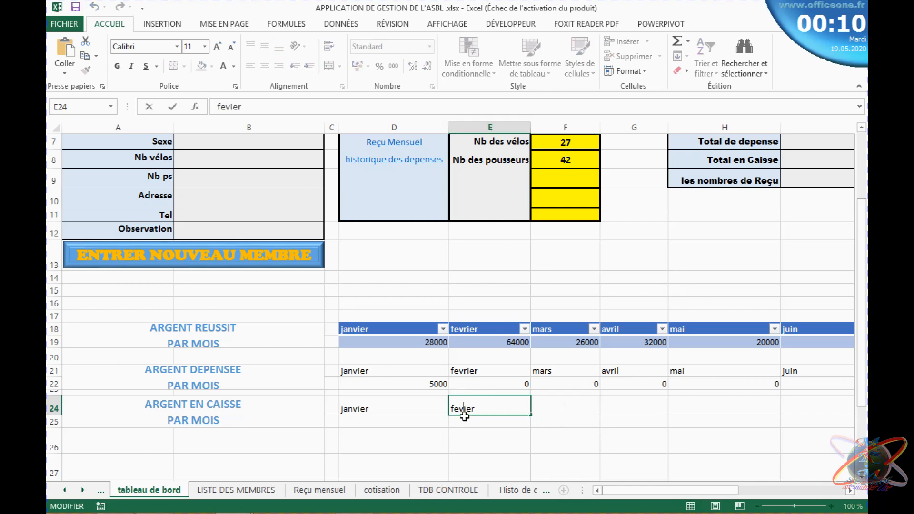
text(r)
click(553, 407)
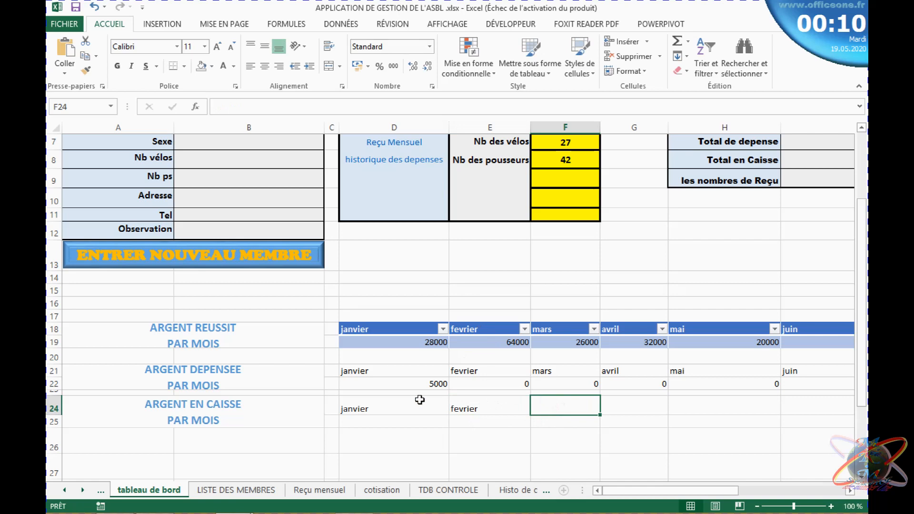
Fill the month headings in row 24 from D24 across to décembre in O24
drag(421, 402, 760, 388)
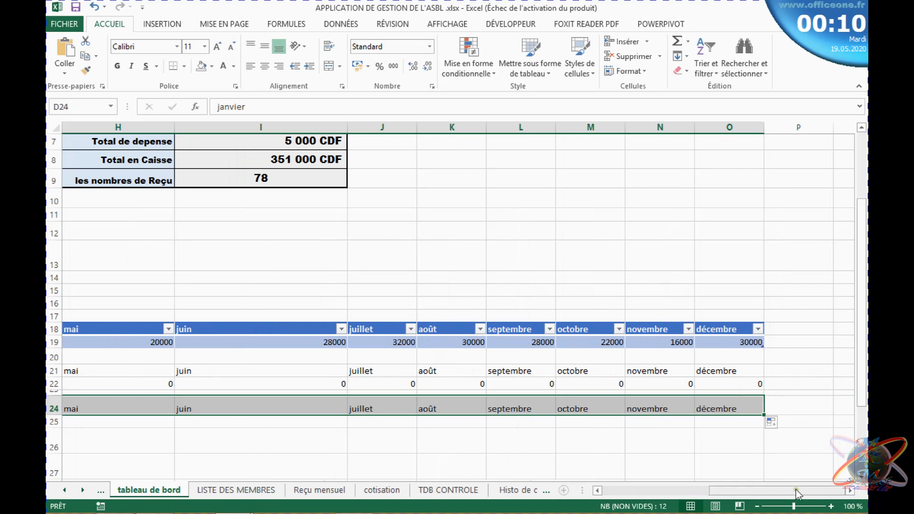
drag(798, 496, 691, 496)
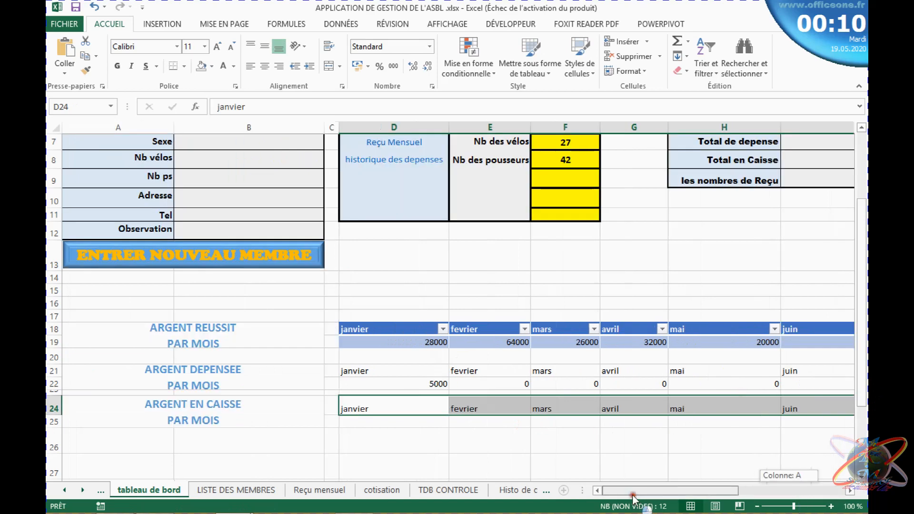
Calculate the janvier cash balance in D25 with =Tableau5[janvier]-D22
double_click(376, 423)
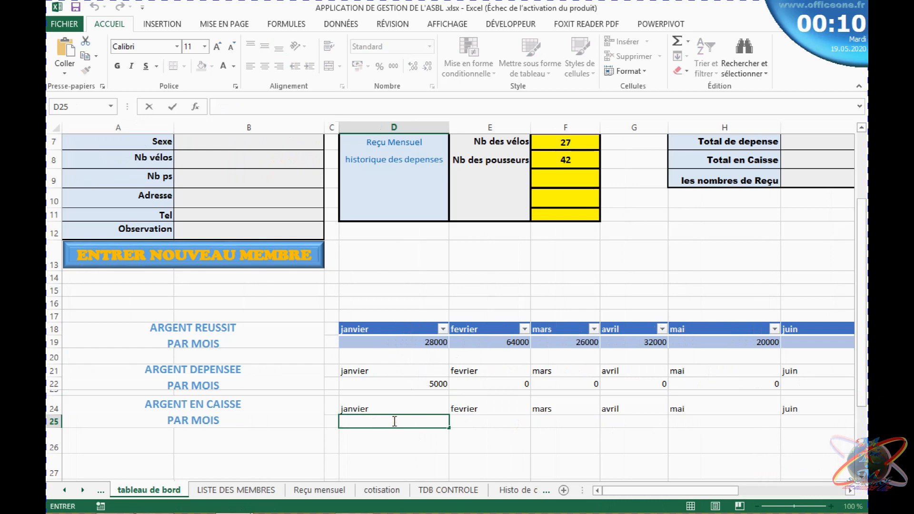
text(=)
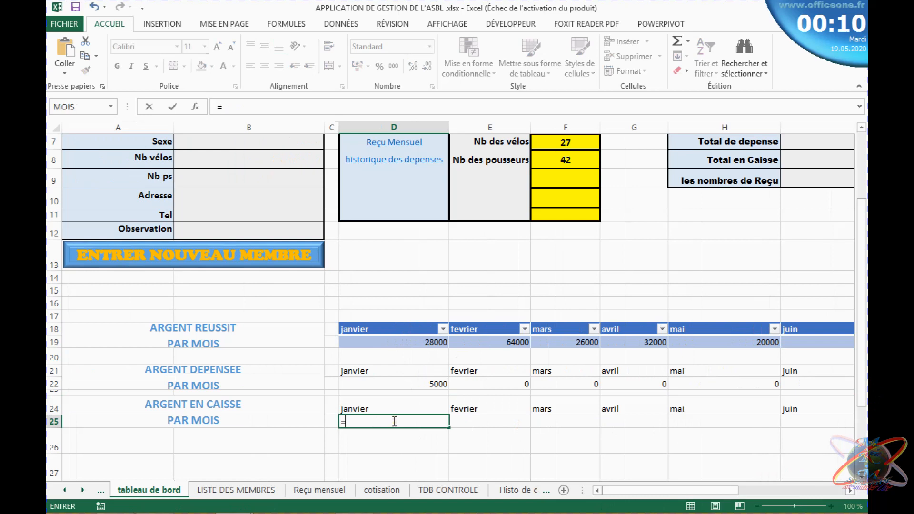
click(403, 344)
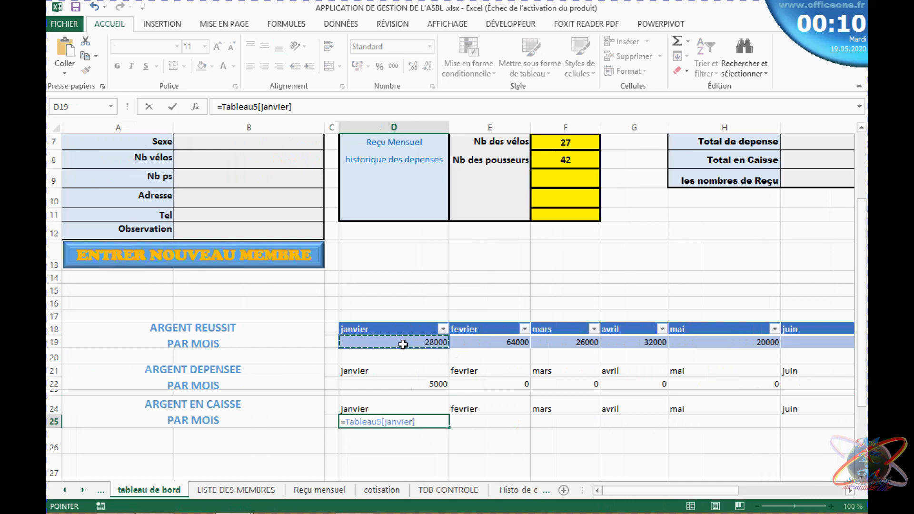
text(-)
click(400, 384)
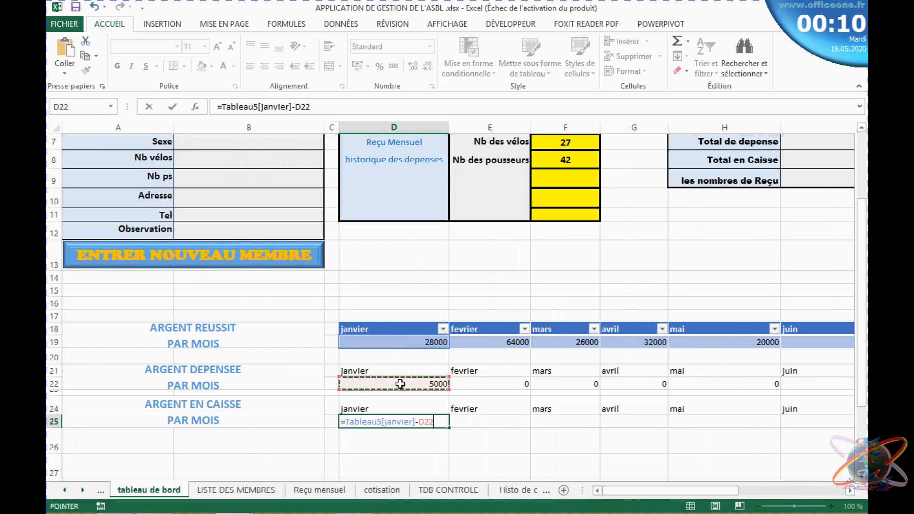
key(Return)
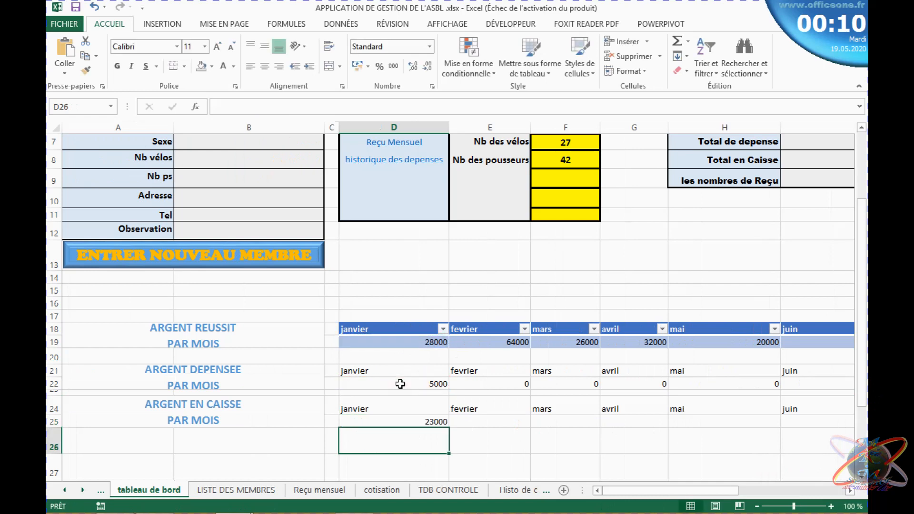
Fill the cash balance formula from D25 across the months to décembre in O25
click(411, 420)
drag(448, 426, 749, 421)
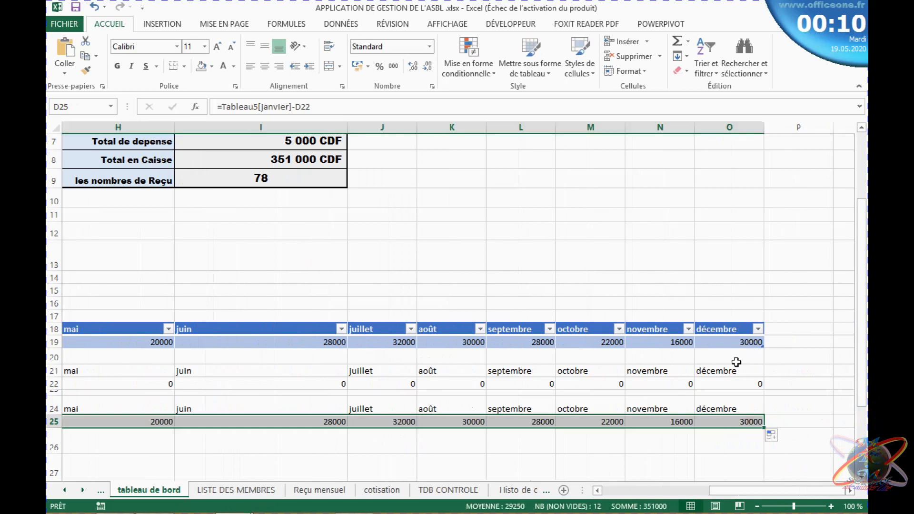
click(476, 458)
drag(837, 490, 839, 478)
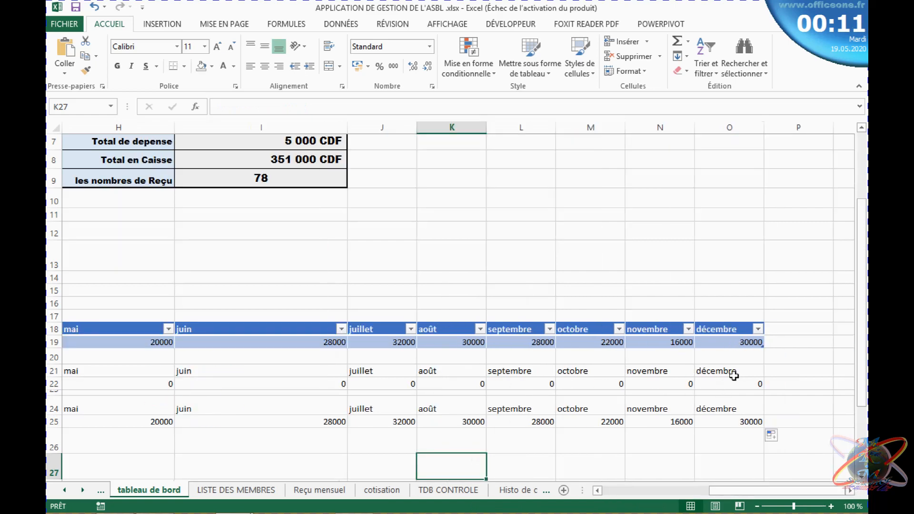
Check the décembre expense formula in O22 and switch to the page de depense sheet
click(720, 385)
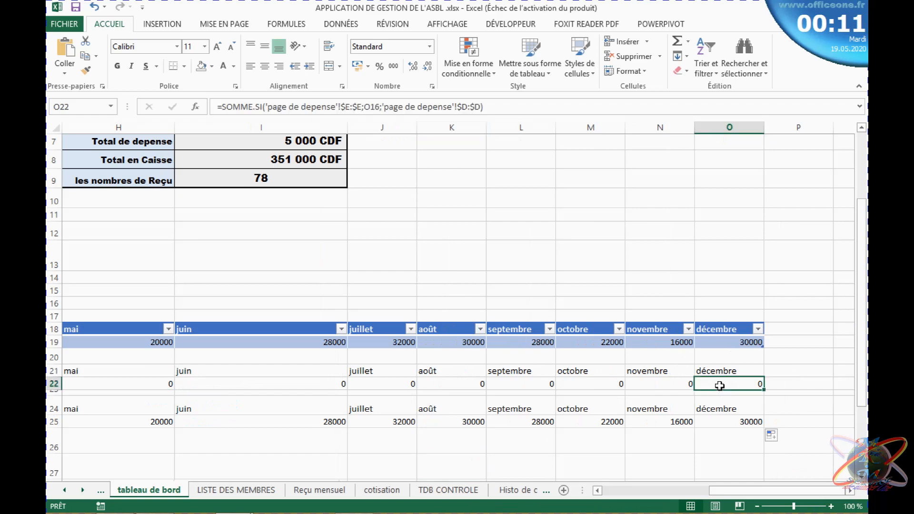
click(546, 490)
click(513, 490)
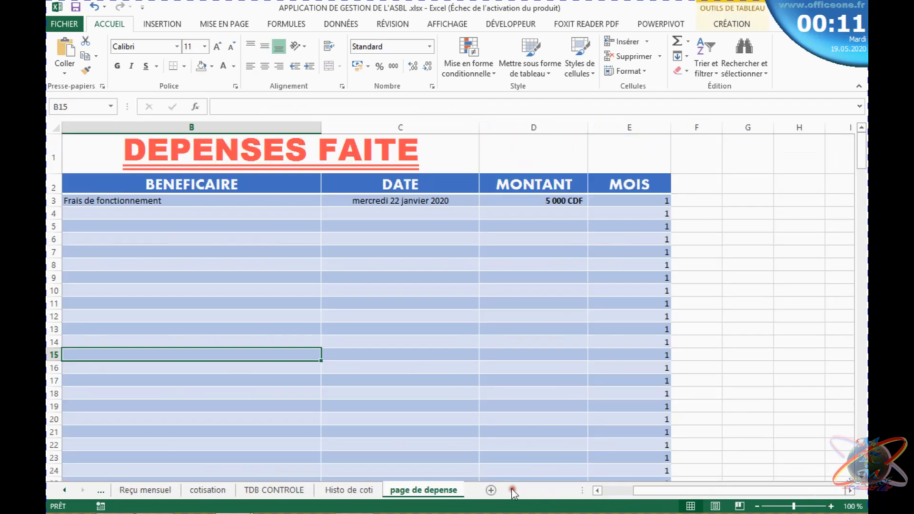
click(393, 215)
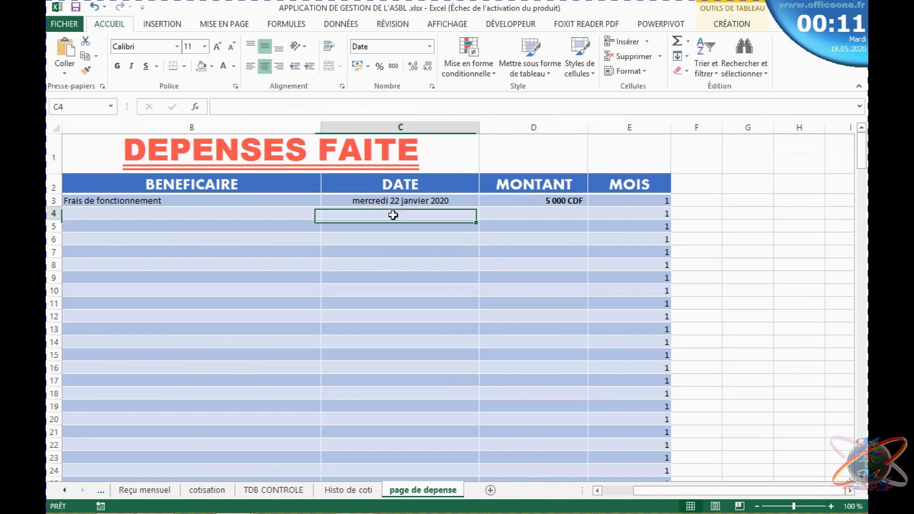
Enter the date of a second expense in C4 as mecredi 22 decembre 2020
double_click(370, 213)
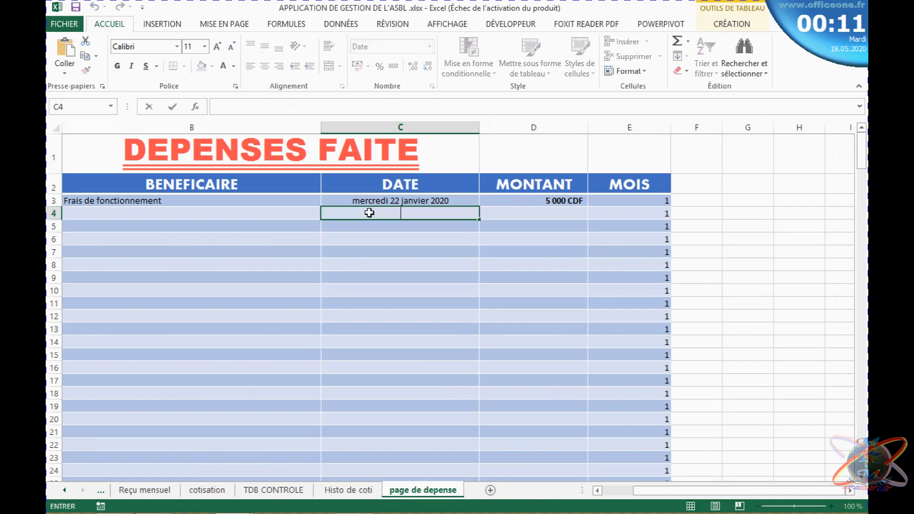
text(mecree)
key(BackSpace)
text(di 22)
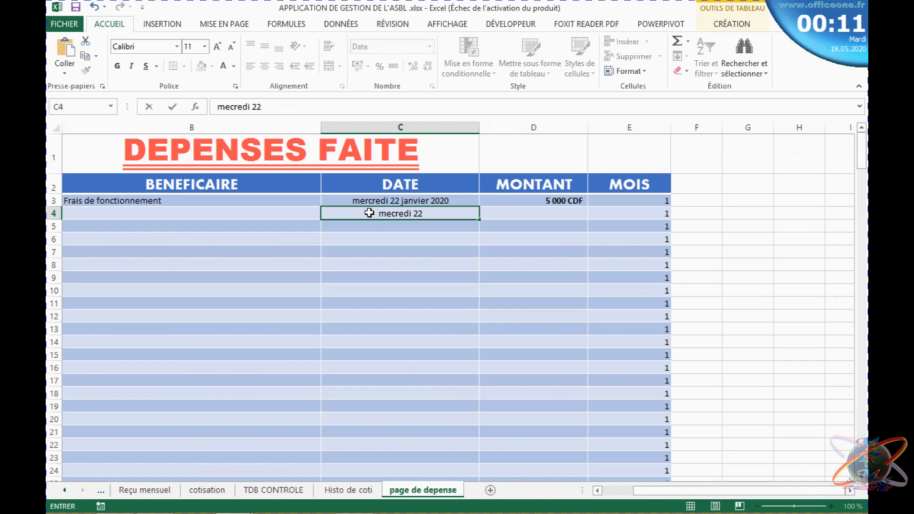
text( decemb)
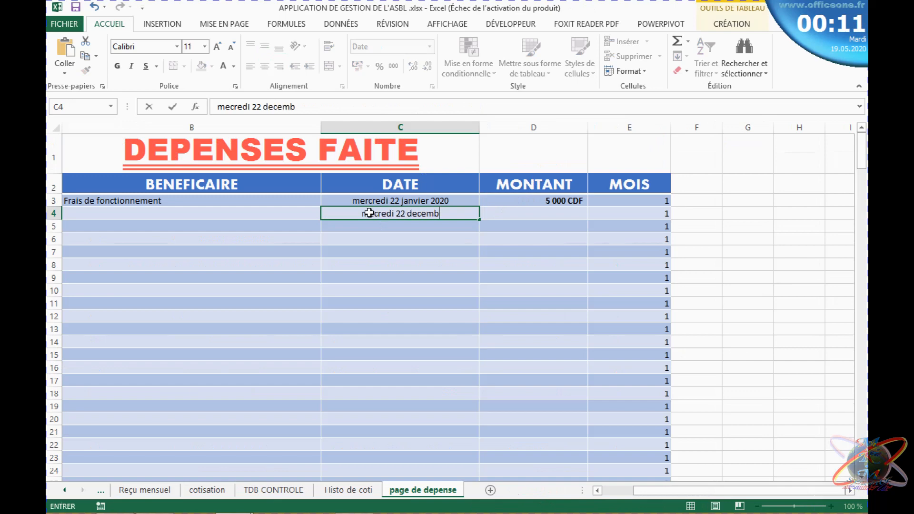
text(re 2020)
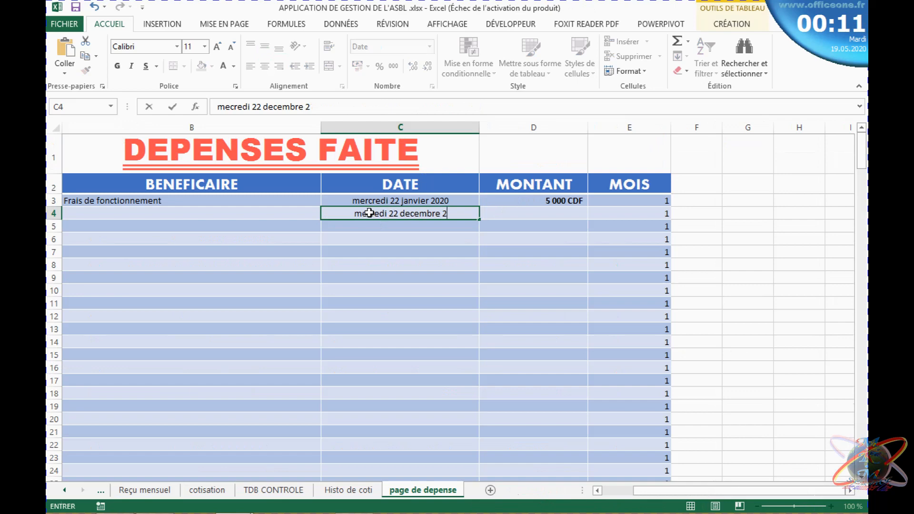
Enter 15000 as the MONTANT of the second expense in D4
click(510, 214)
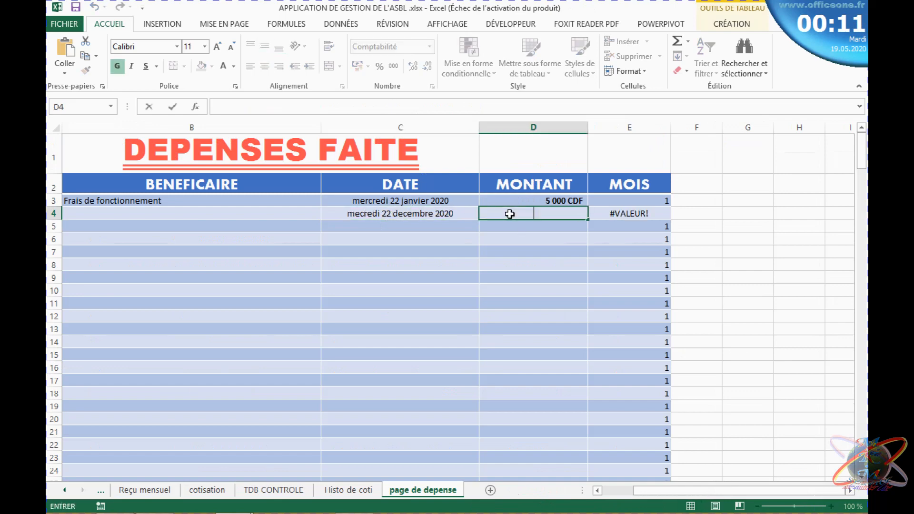
text(15000)
click(490, 238)
Replace the text date in C4 with the date 21/12/2020, following the format of the date above
click(409, 209)
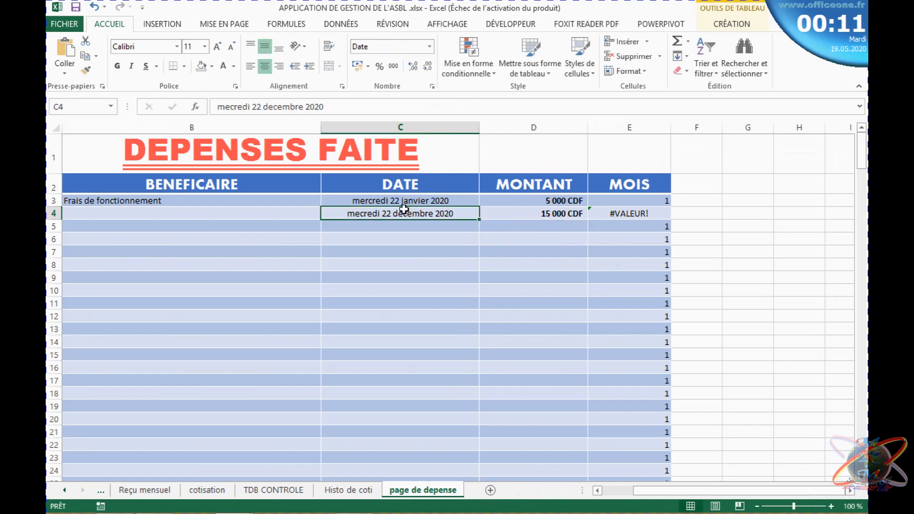
click(372, 201)
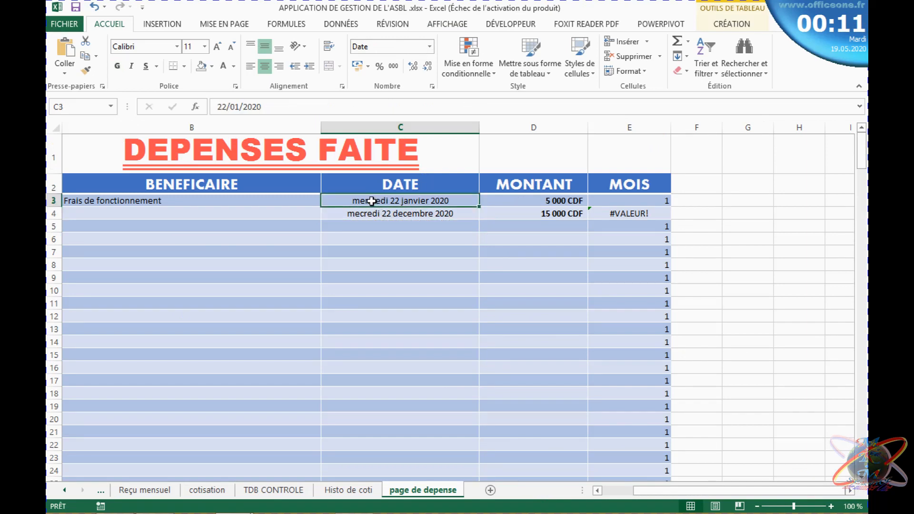
click(376, 213)
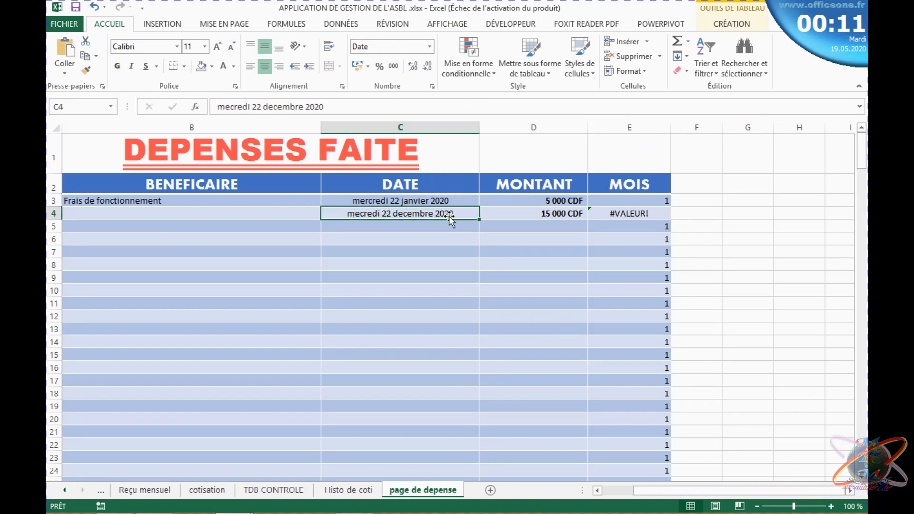
double_click(460, 210)
key(BackSpace)
key(BackSpace)
key(BackSpace)
key(BackSpace)
key(BackSpace)
key(BackSpace)
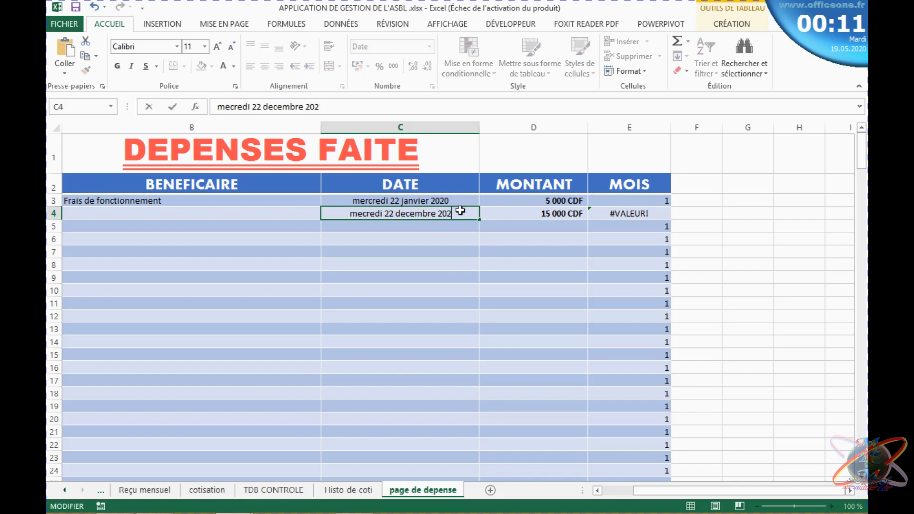
key(BackSpace)
key(BackSpace)
key(BackSpace)
key(BackSpace)
key(BackSpace)
key(BackSpace)
key(BackSpace)
key(BackSpace)
key(BackSpace)
key(BackSpace)
key(BackSpace)
key(BackSpace)
key(BackSpace)
key(BackSpace)
key(BackSpace)
key(BackSpace)
key(BackSpace)
key(BackSpace)
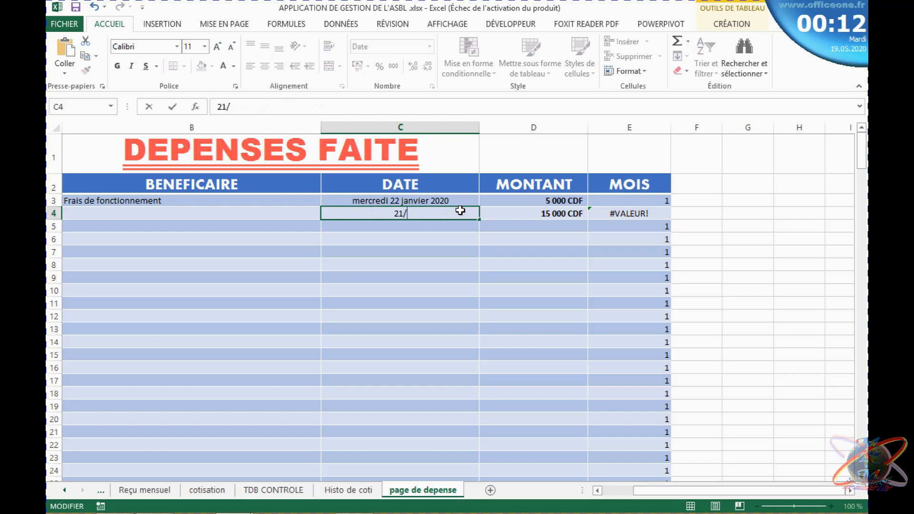
text(12/2020)
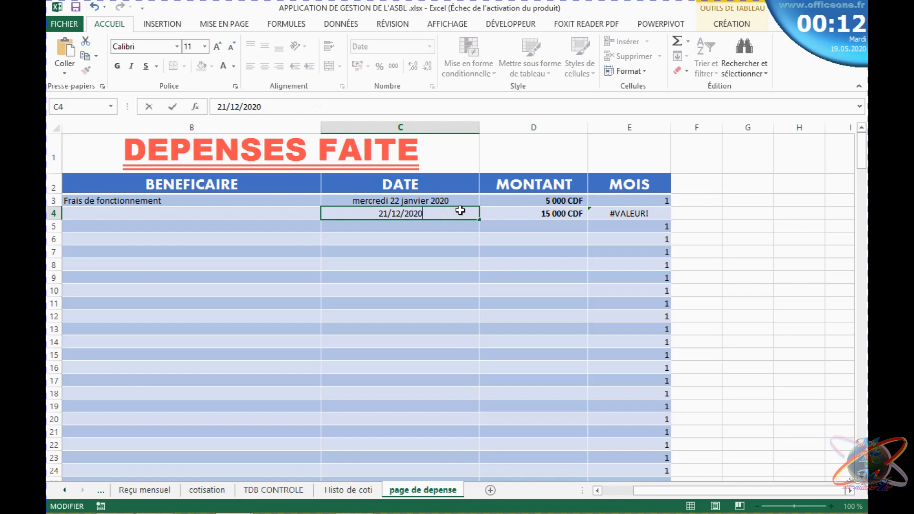
key(ctrl+Return)
key(Down)
click(453, 275)
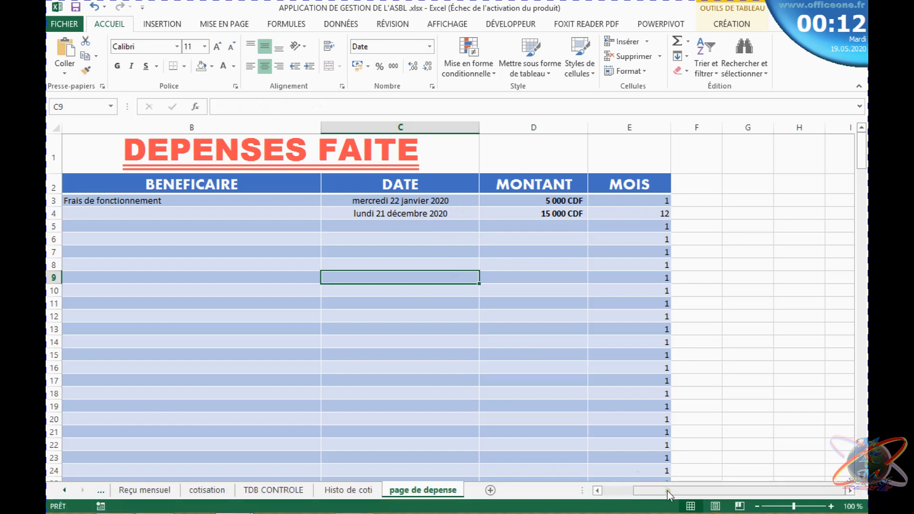
Return to the tableau de bord sheet and check the décembre expense in O22 and cash balance in O25
drag(667, 492, 525, 492)
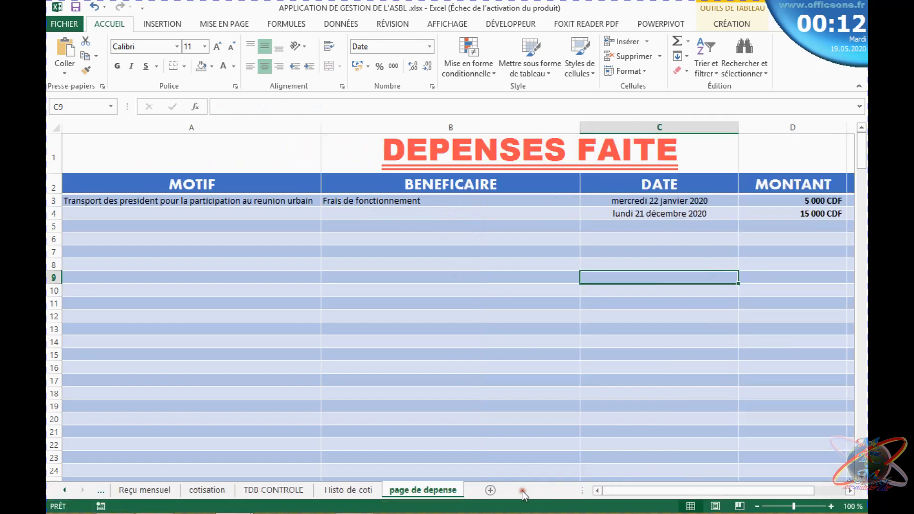
click(101, 491)
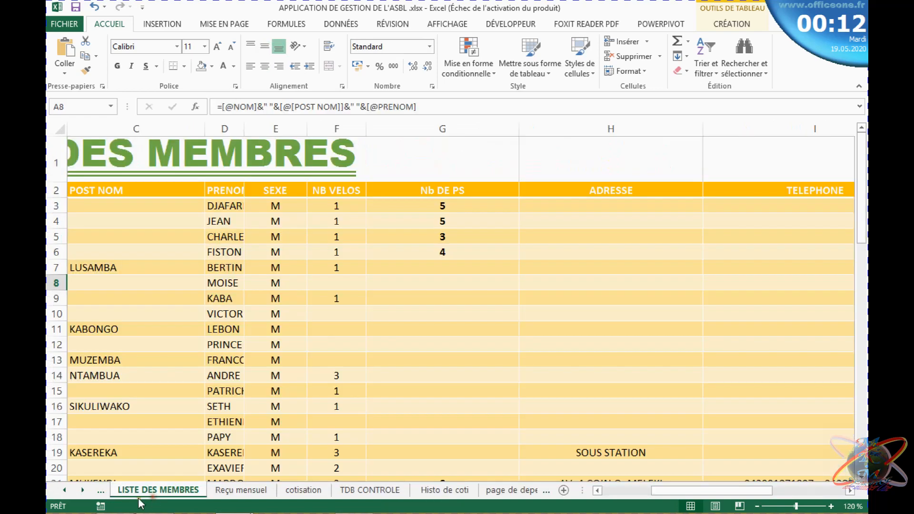
click(101, 492)
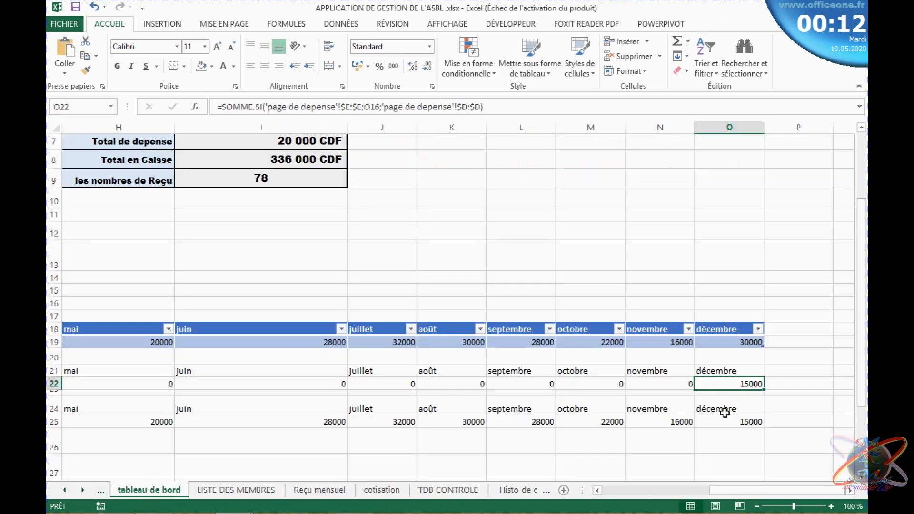
click(724, 429)
click(713, 382)
click(724, 421)
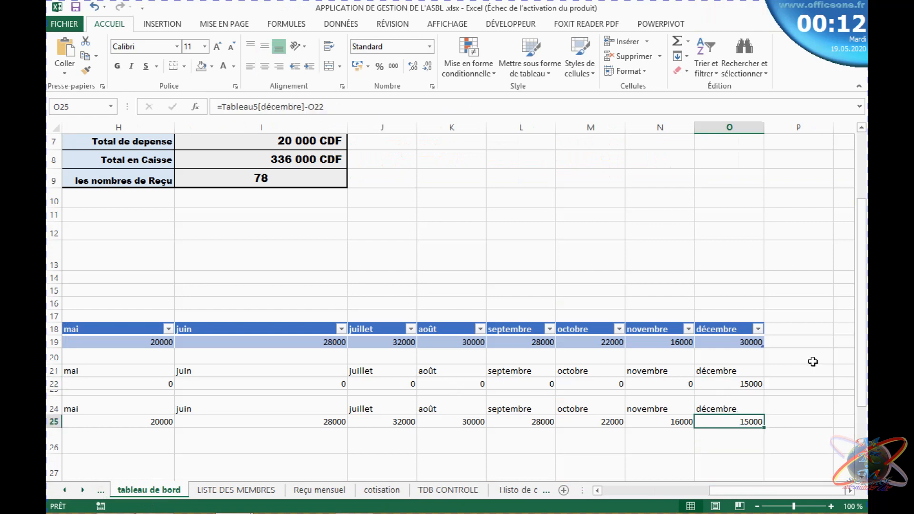
Check the Total de depense, Total en Caisse and Total Reussit cells in the Récaptulatif table
drag(857, 342, 857, 284)
click(194, 240)
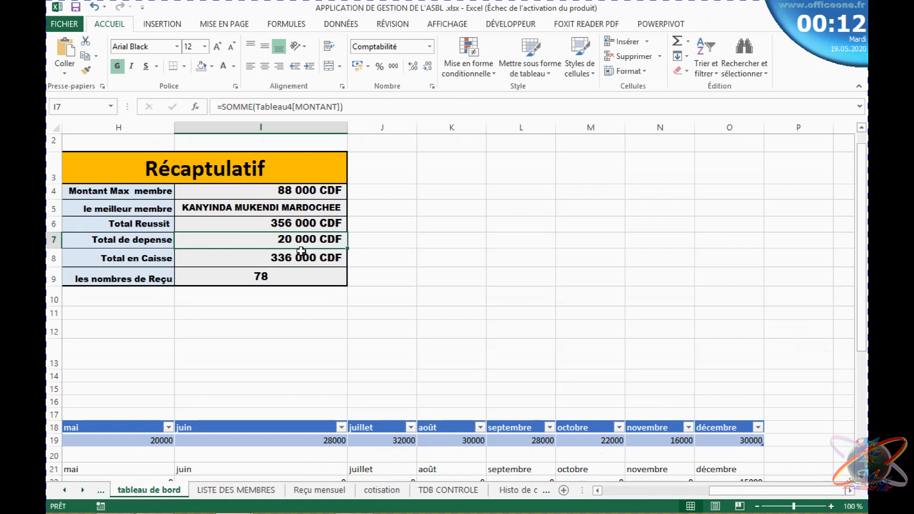
click(285, 259)
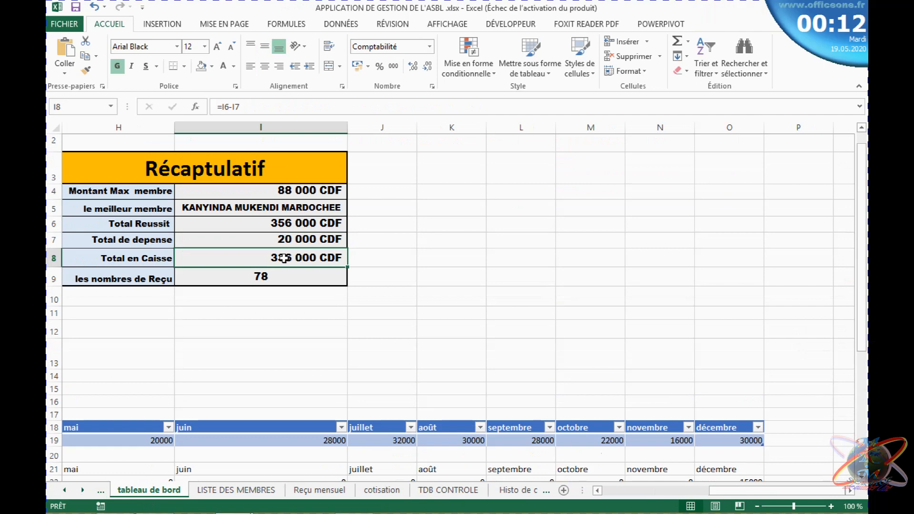
click(284, 222)
click(288, 262)
drag(864, 243, 865, 331)
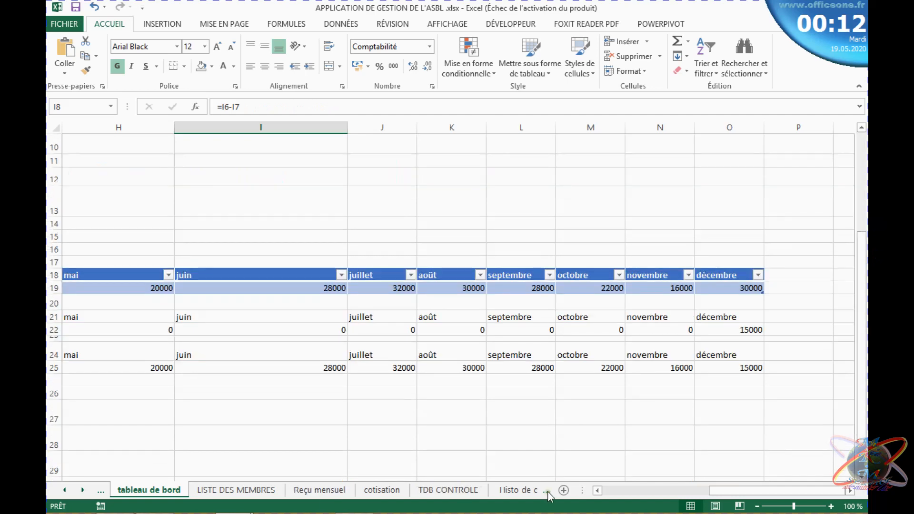
Review the expense list on page de depense and the requirements on INFOS, then return to tableau de bord
click(531, 493)
click(535, 491)
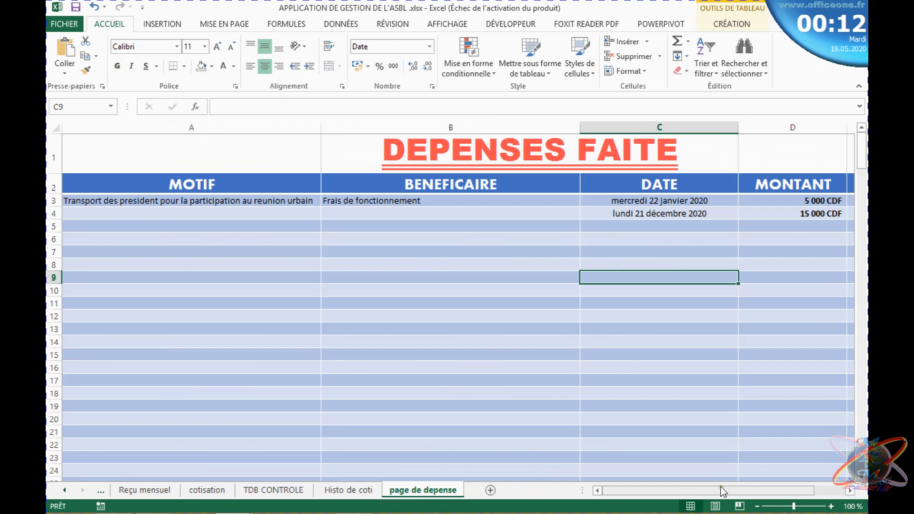
click(99, 493)
click(99, 492)
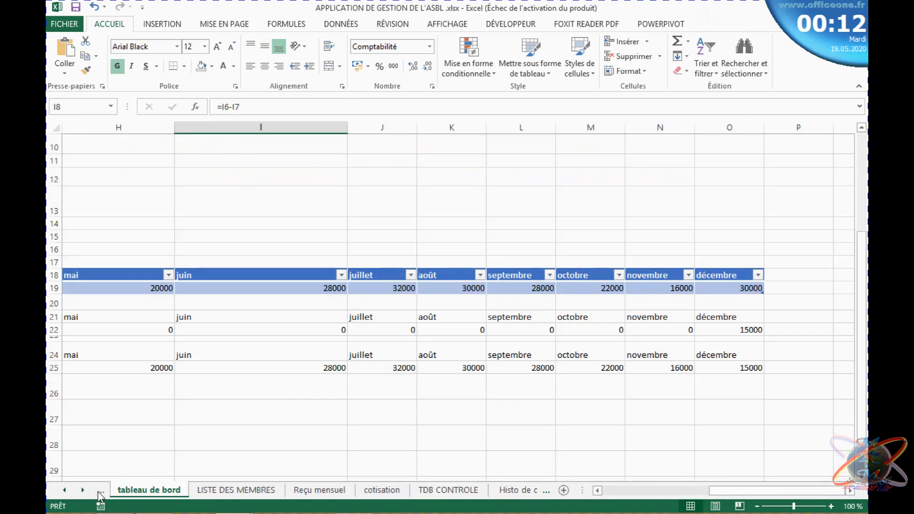
click(99, 493)
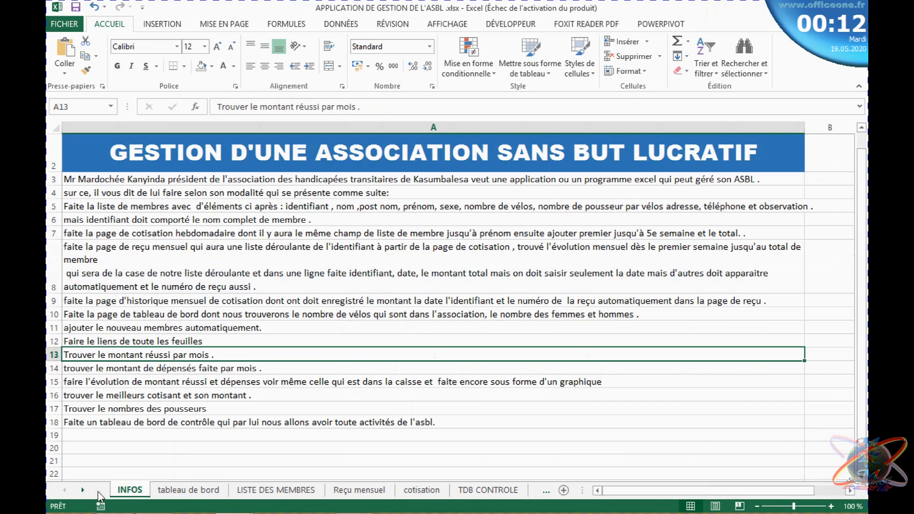
click(195, 491)
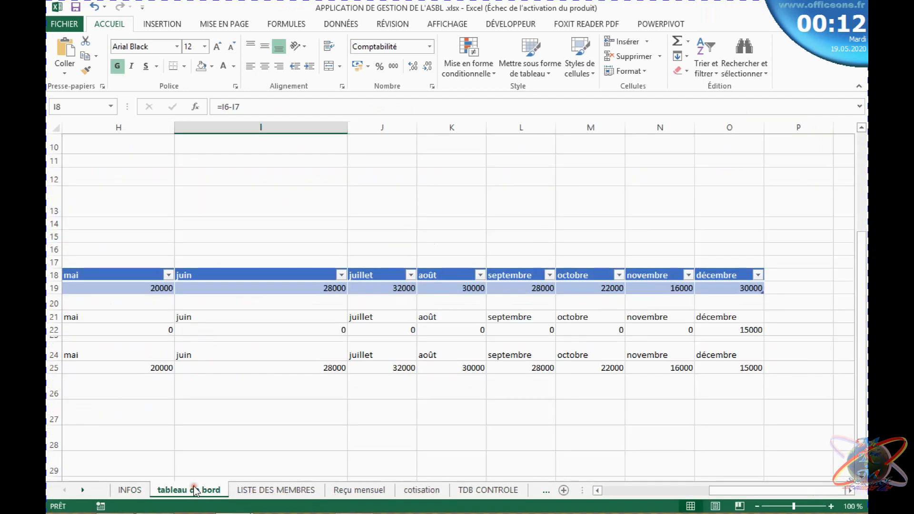
Format the monthly expense range D21:O22 as a table with headers in the light blue Moyen style
click(119, 333)
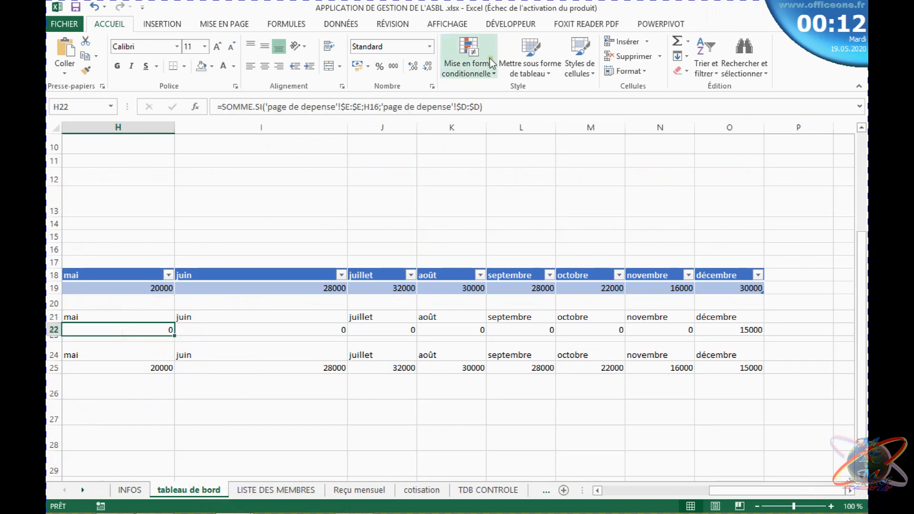
click(514, 64)
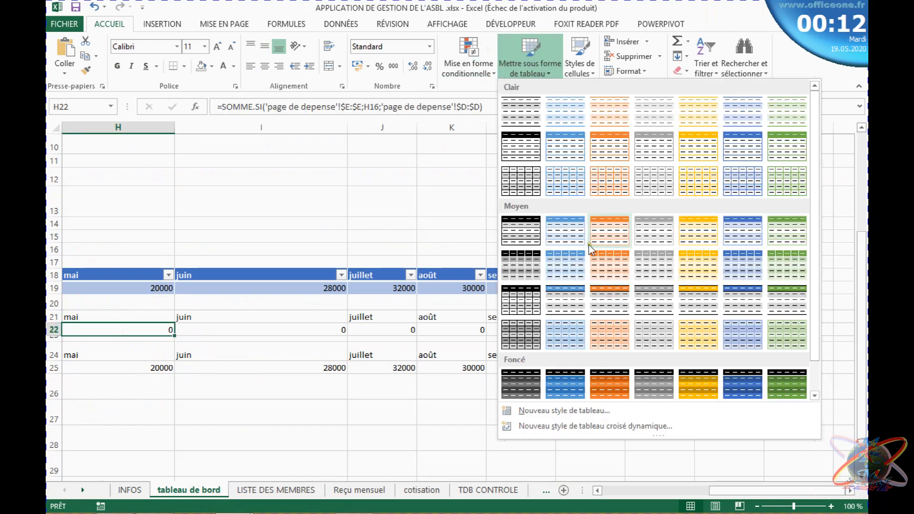
click(570, 243)
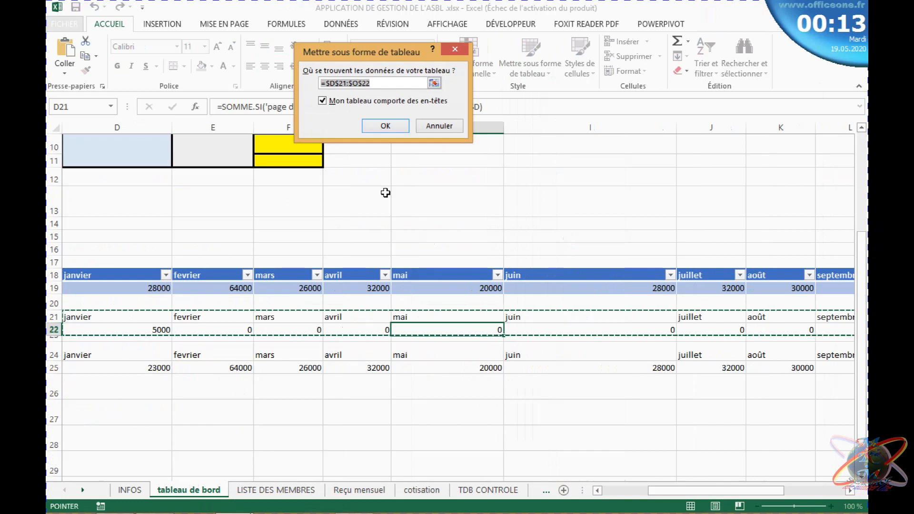
click(385, 125)
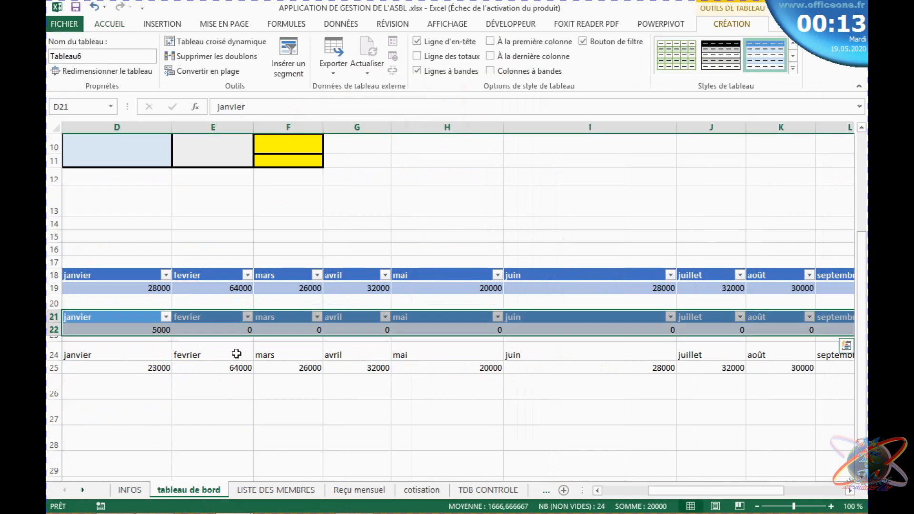
Format the monthly cash balance range D24:O25 as a table with headers in the same light blue Moyen style
click(234, 357)
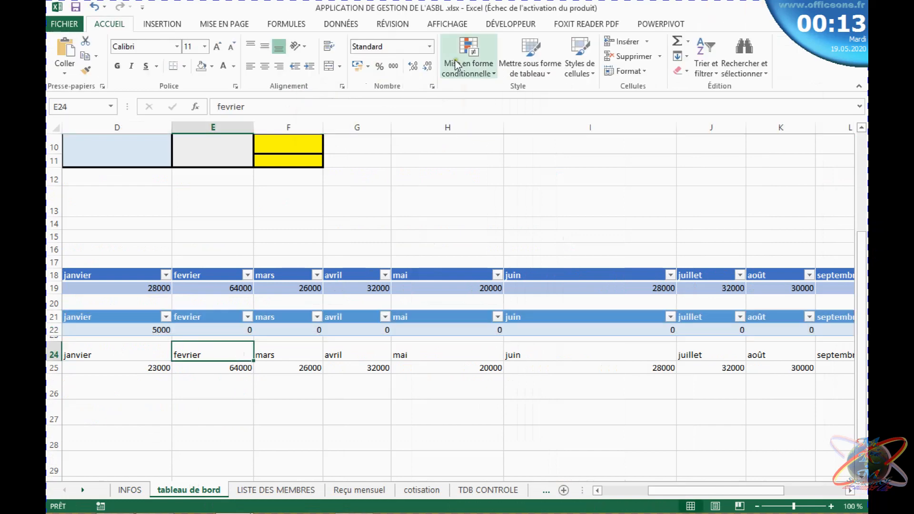
click(532, 61)
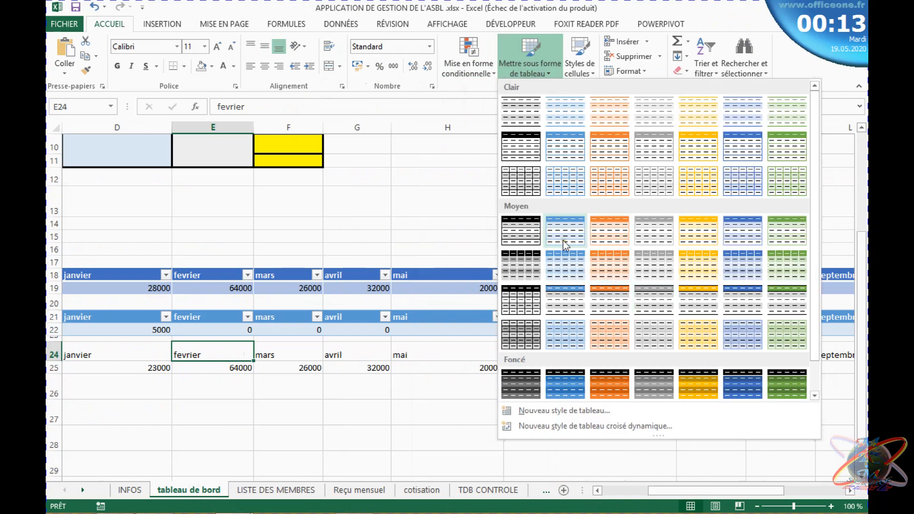
click(562, 240)
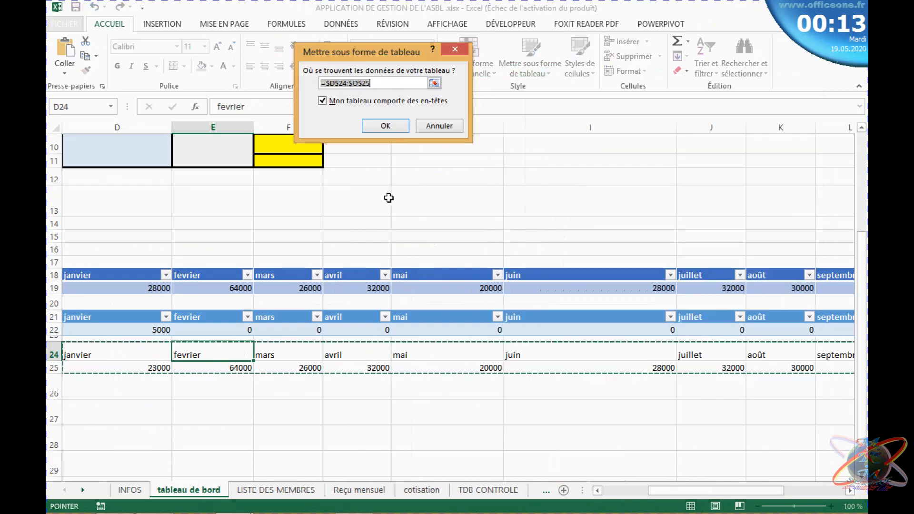
click(386, 127)
click(362, 453)
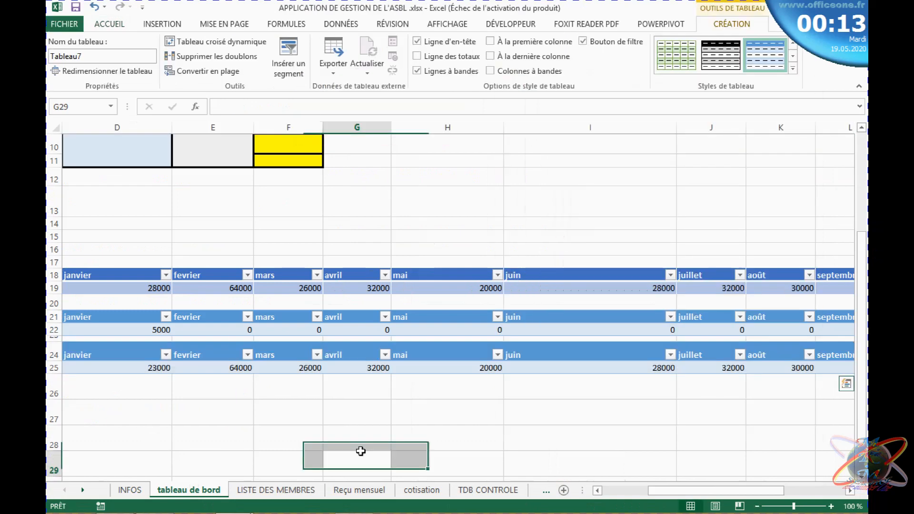
drag(688, 500, 719, 455)
drag(864, 235, 862, 135)
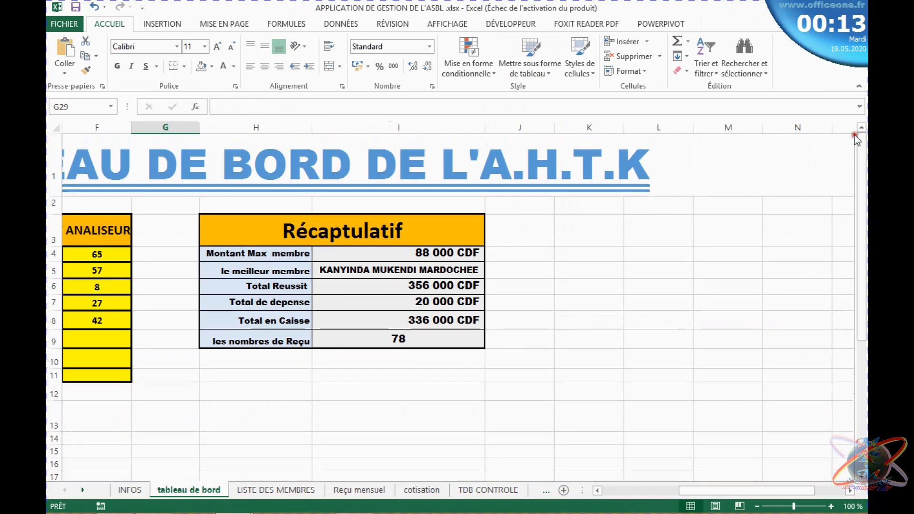
Look over the tableau de bord sheet and review the requirements list on INFOS for finished and remaining tasks
mouse_move(708, 507)
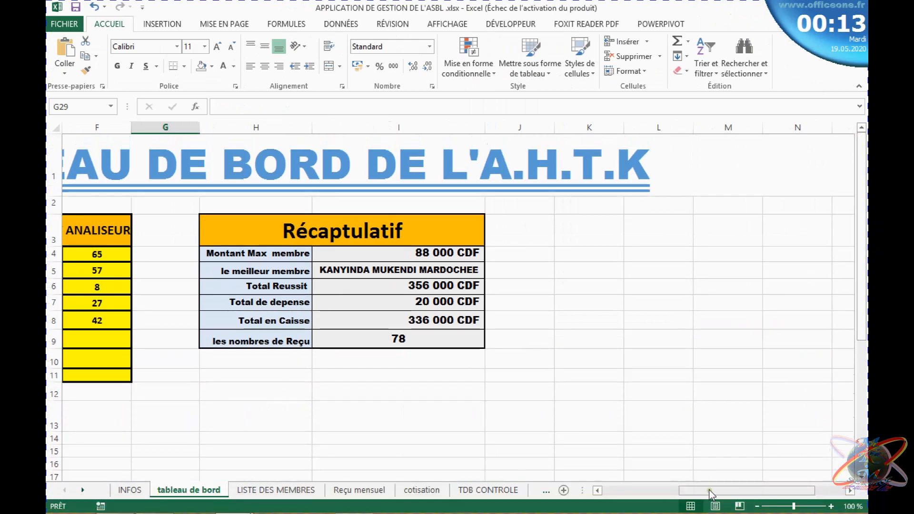
drag(712, 496, 787, 474)
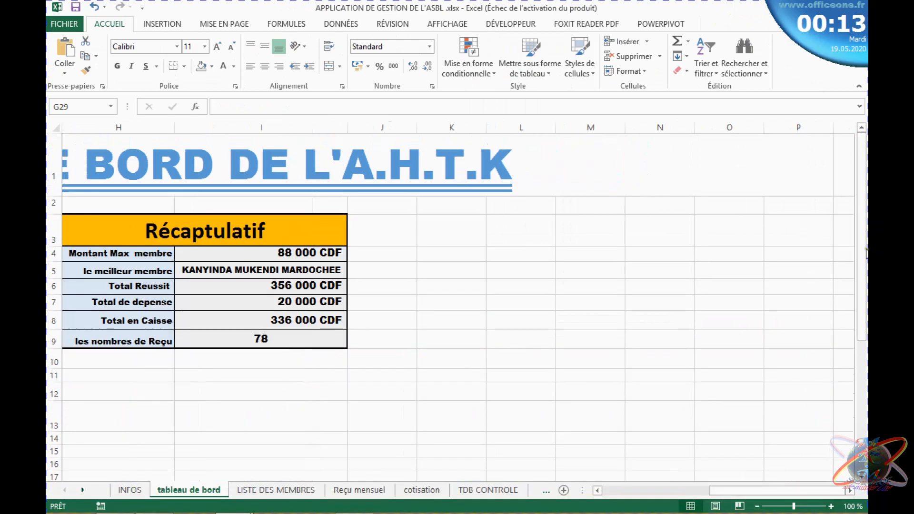
drag(863, 256, 806, 200)
drag(738, 488, 250, 433)
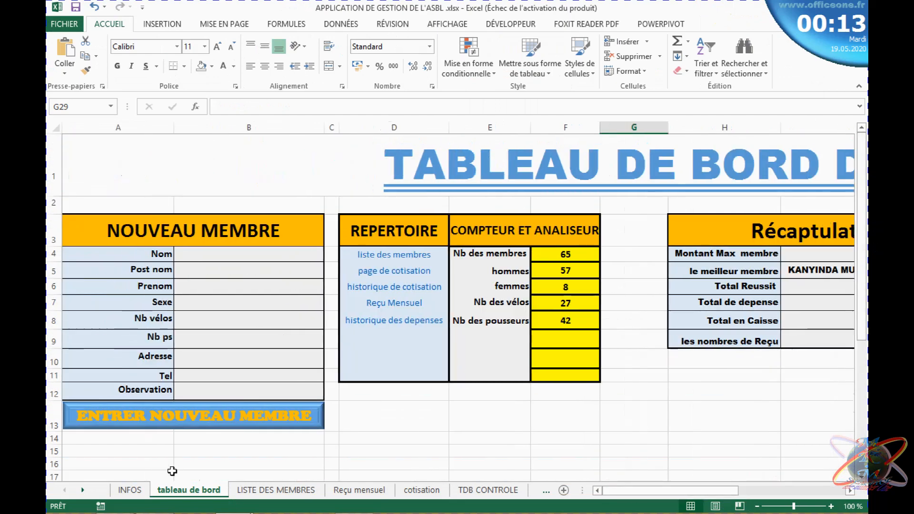
click(129, 490)
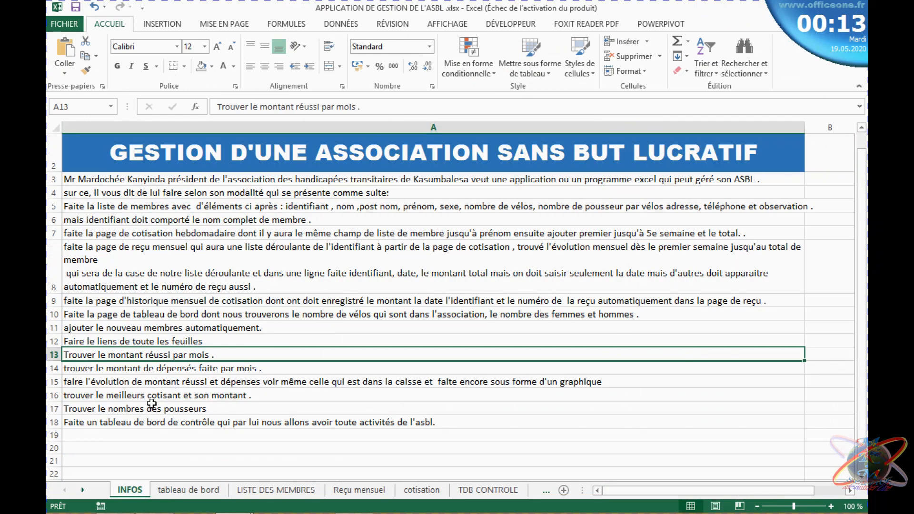
click(92, 371)
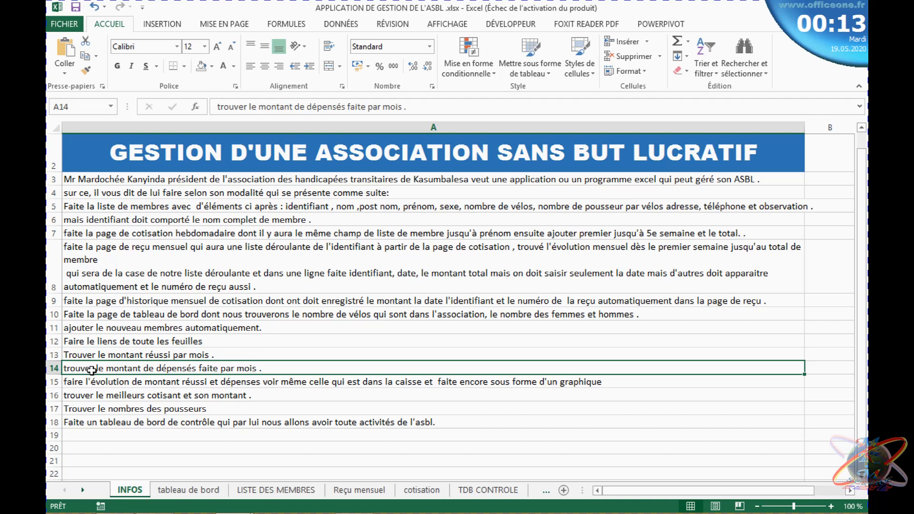
click(196, 341)
click(195, 328)
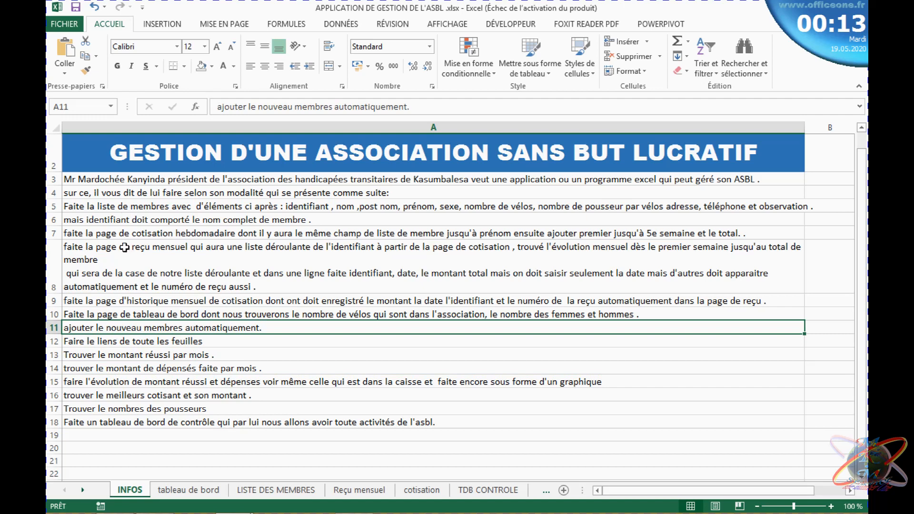
Fill the completed requirements in A8:A10 and A12:A14 on INFOS with light orange
drag(125, 248, 147, 314)
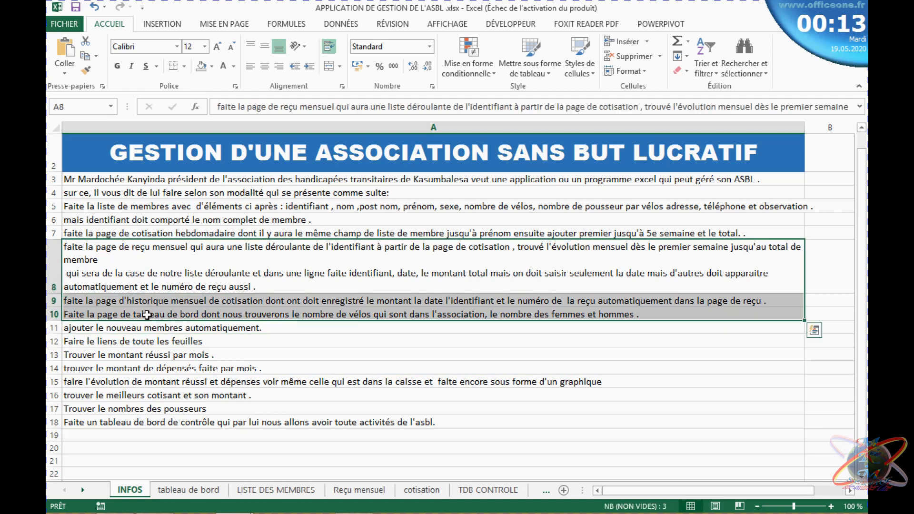
click(212, 66)
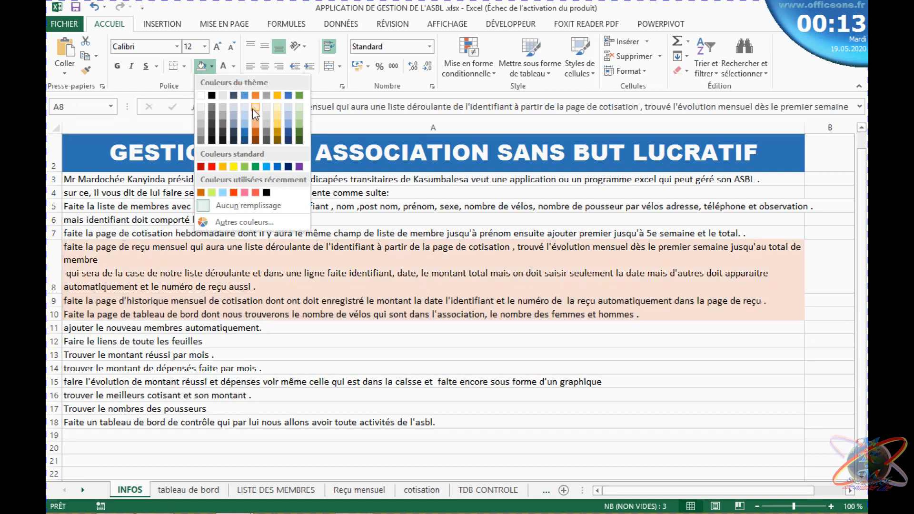
click(253, 119)
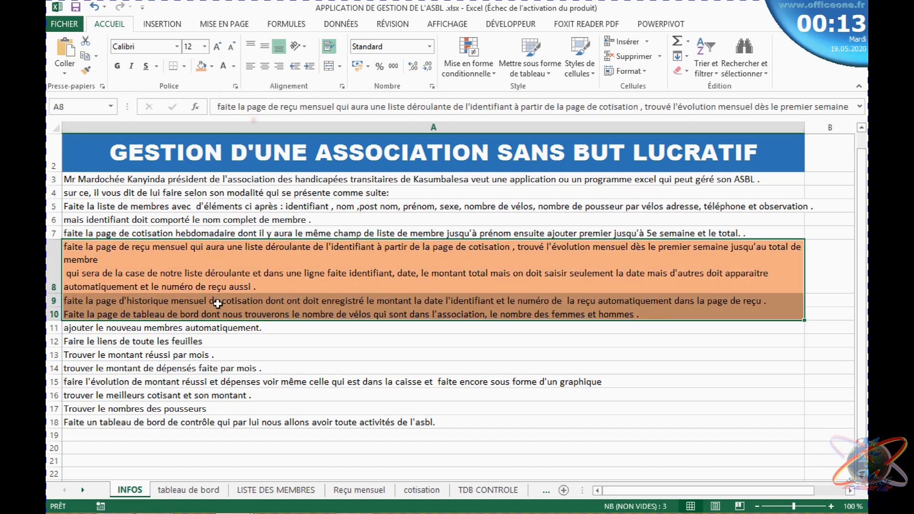
drag(197, 341, 198, 361)
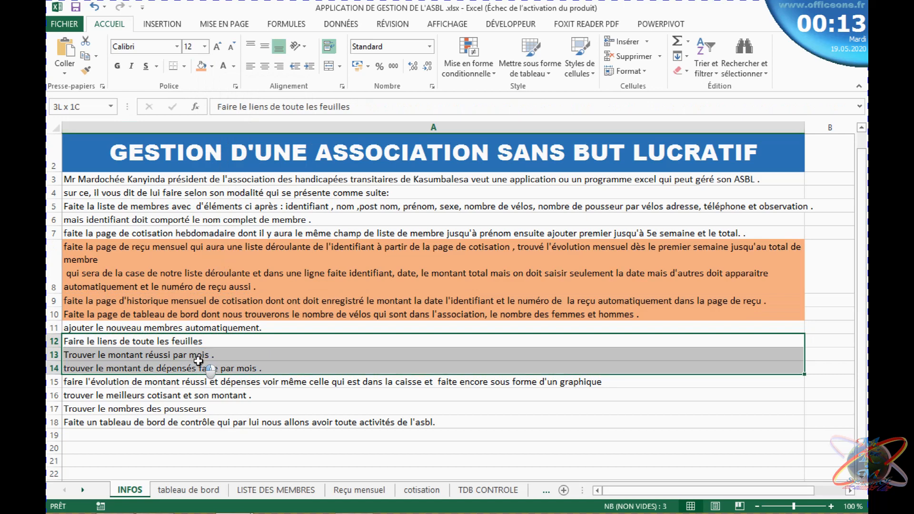
click(202, 66)
click(246, 396)
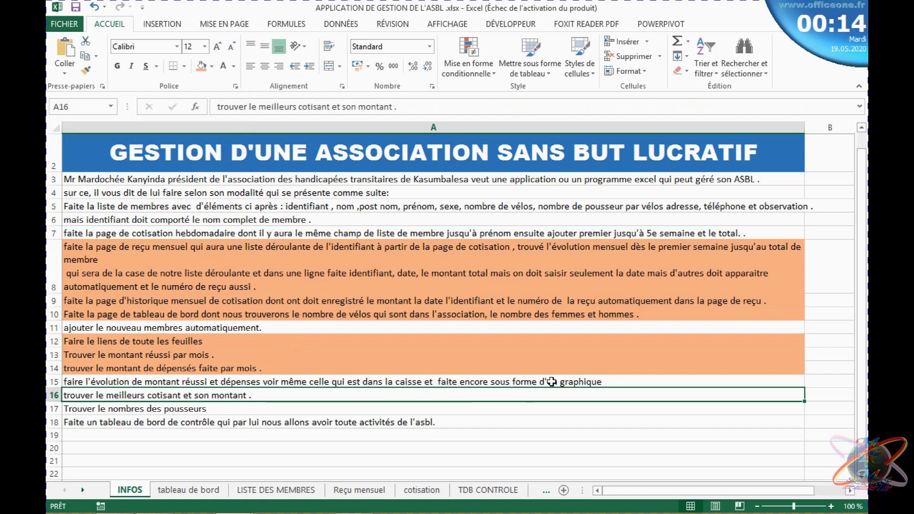
Return to the tableau de bord sheet and find the three monthly tables
click(206, 489)
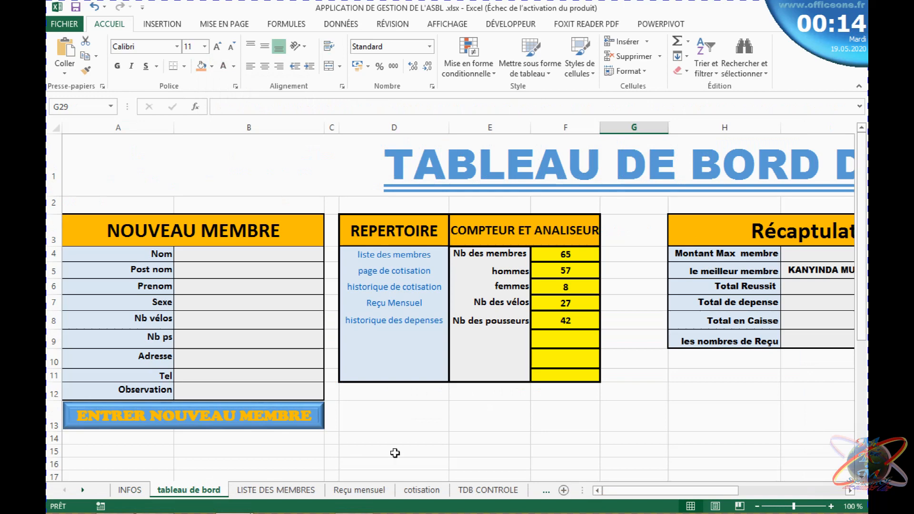
drag(690, 493, 653, 480)
drag(864, 255, 866, 356)
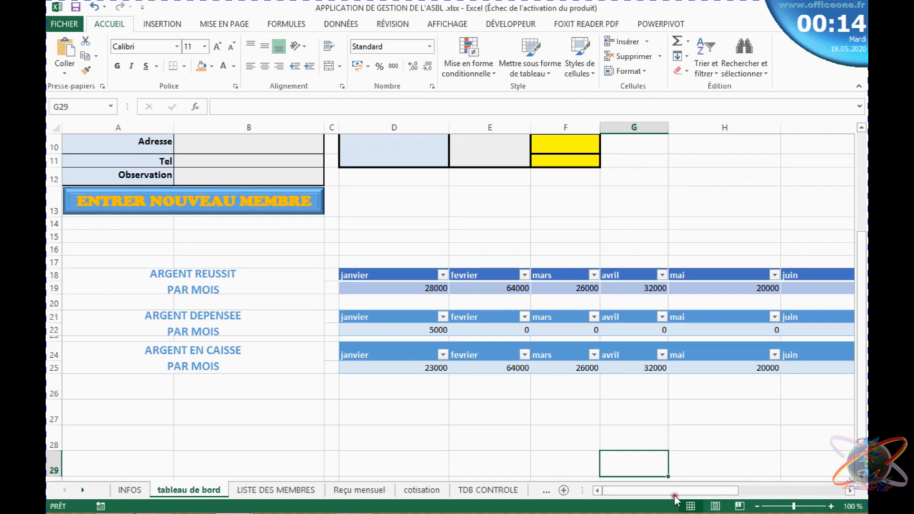
drag(714, 490, 760, 490)
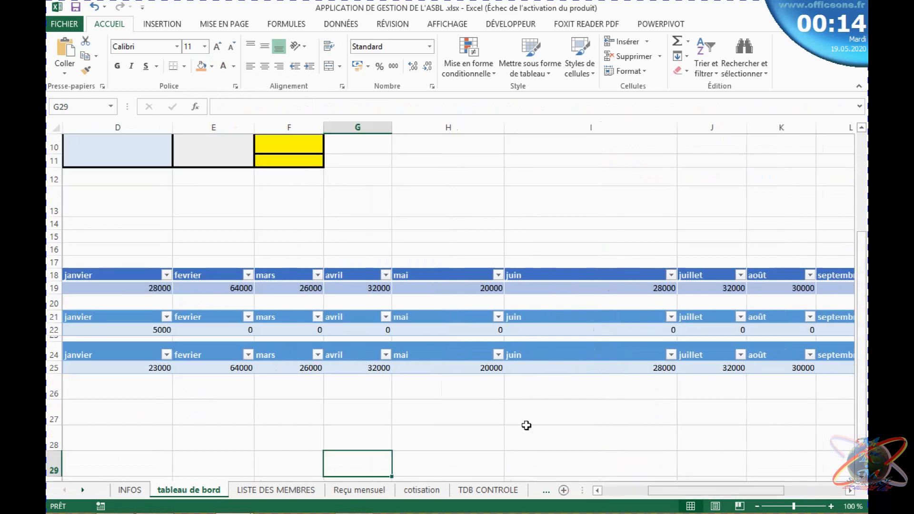
Insert a basic line chart (Courbes) from the ARGENT REUSSIT PAR MOIS table
click(406, 286)
click(741, 25)
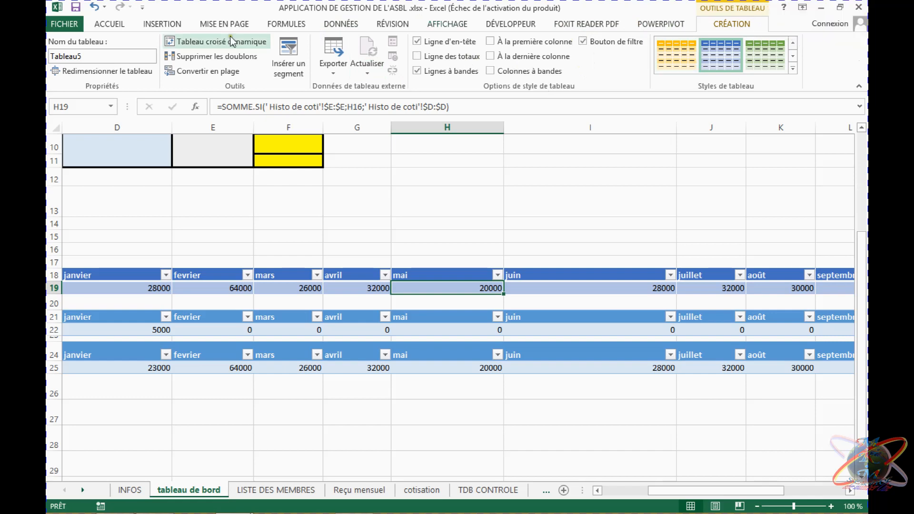
click(182, 28)
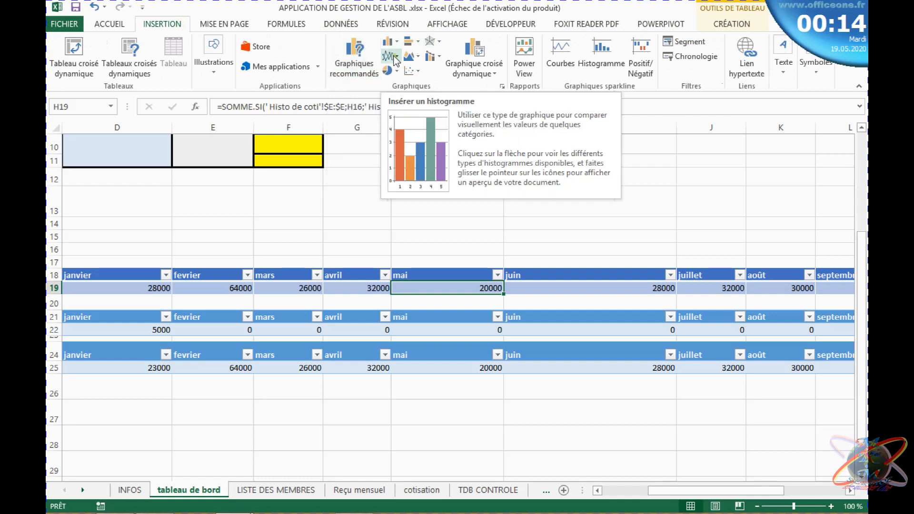
click(369, 71)
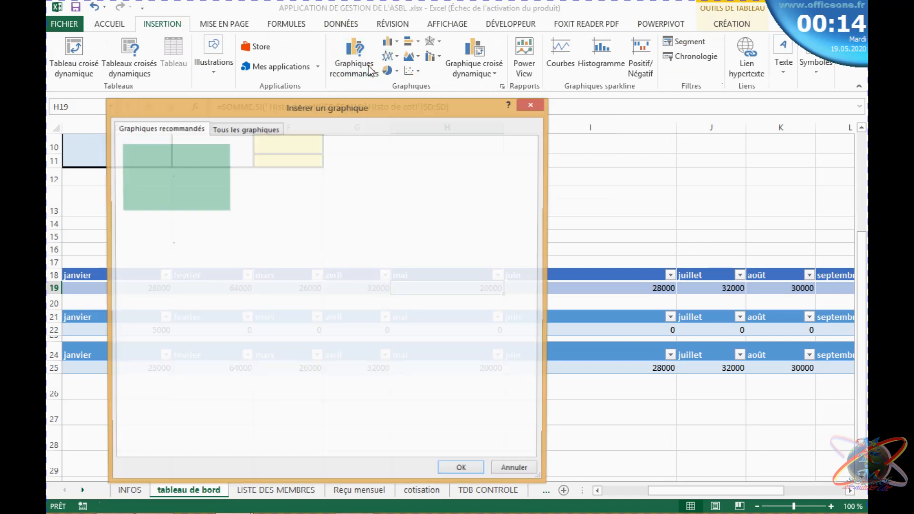
click(242, 130)
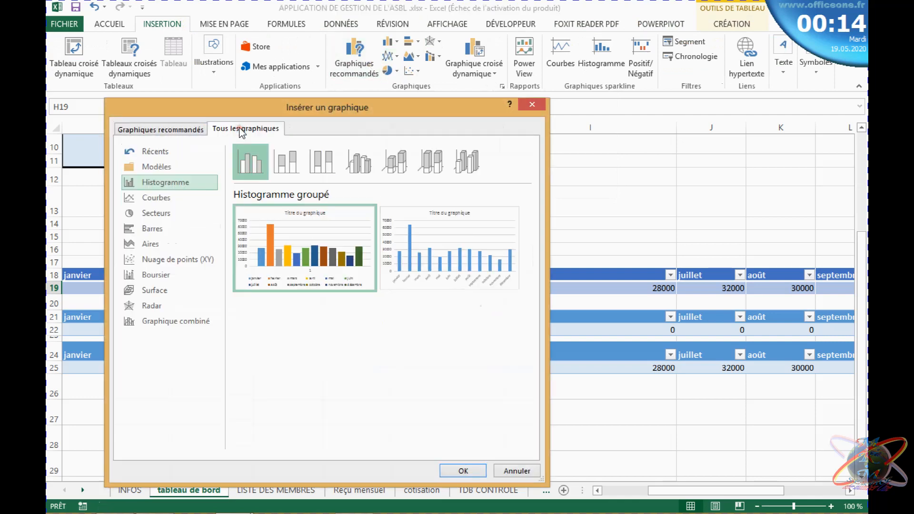
click(172, 212)
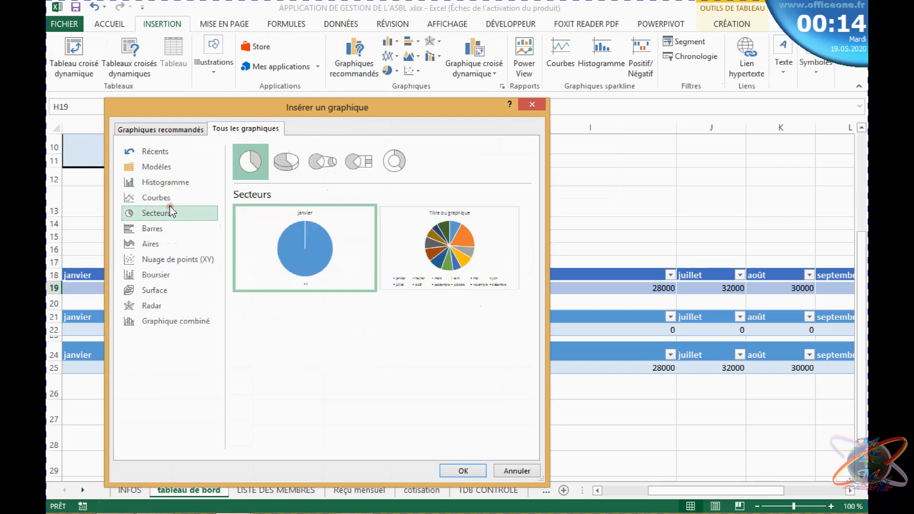
click(172, 198)
click(171, 184)
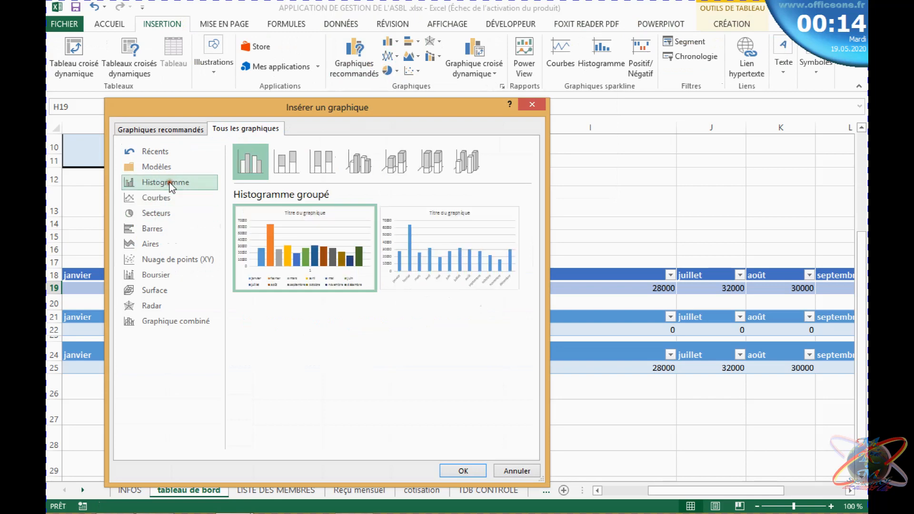
click(168, 199)
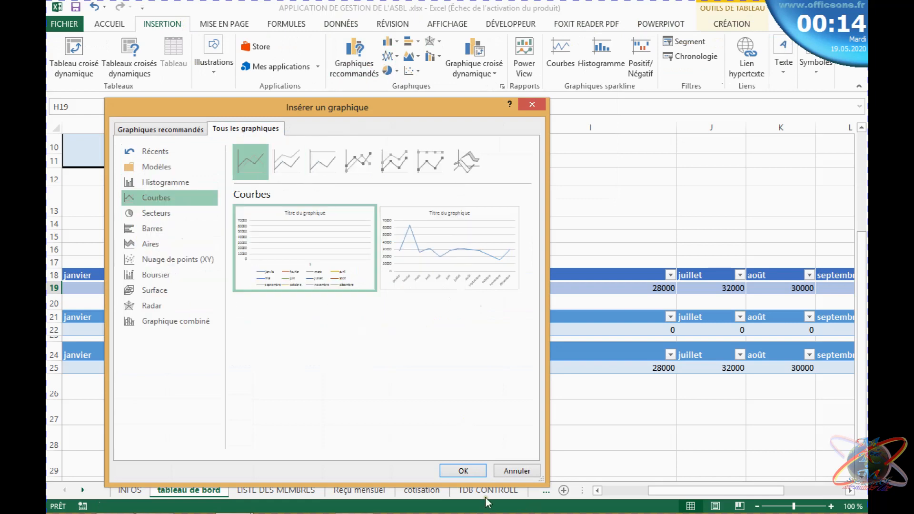
click(462, 472)
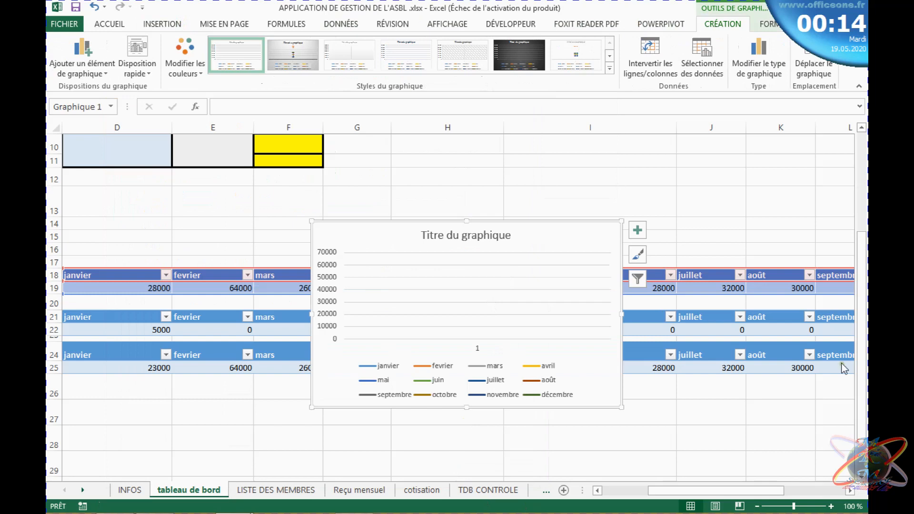
Move the line chart beside the Récaptulatif table, widen it across the columns and make it slightly taller
scroll(864, 314, up, 3)
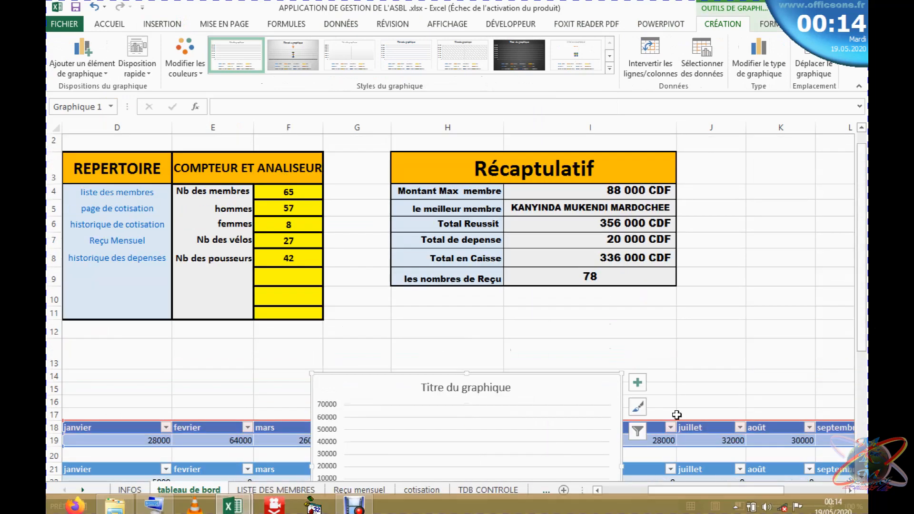
drag(661, 495, 691, 497)
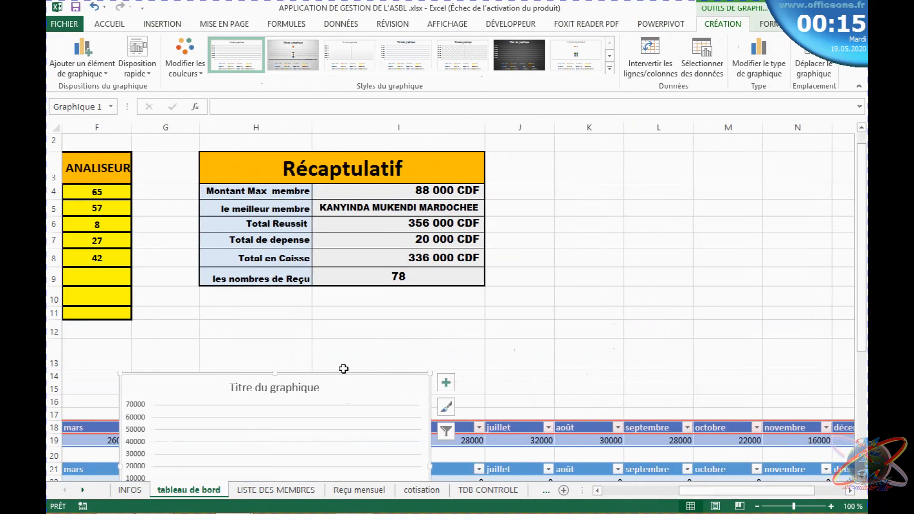
drag(343, 374, 743, 216)
drag(770, 492, 808, 485)
click(590, 278)
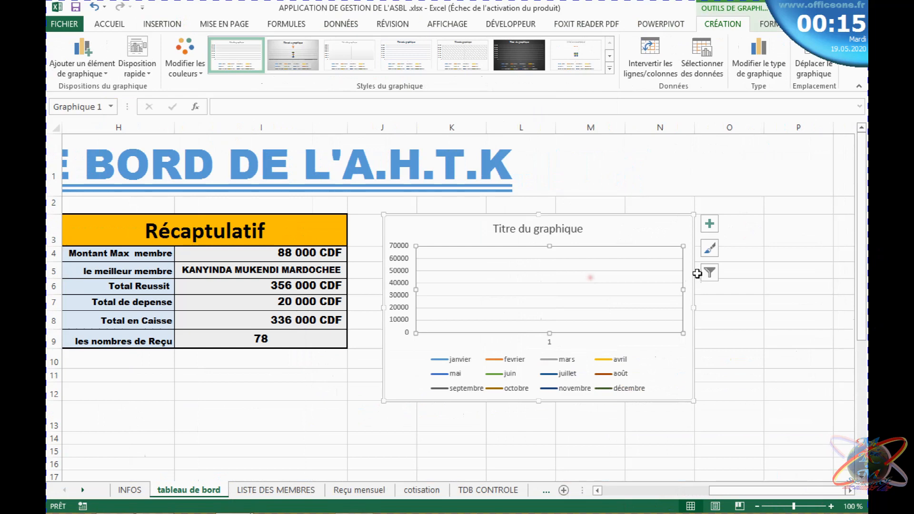
drag(694, 305, 855, 300)
click(553, 267)
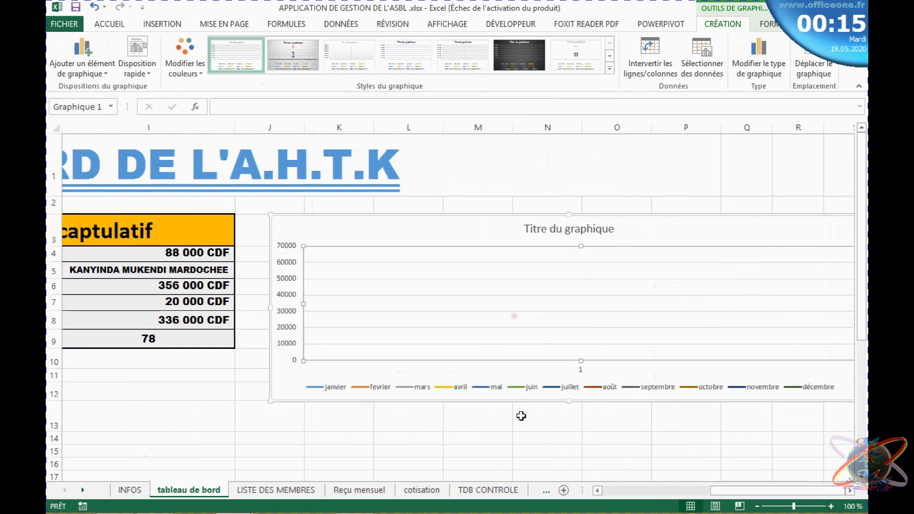
drag(569, 401, 573, 416)
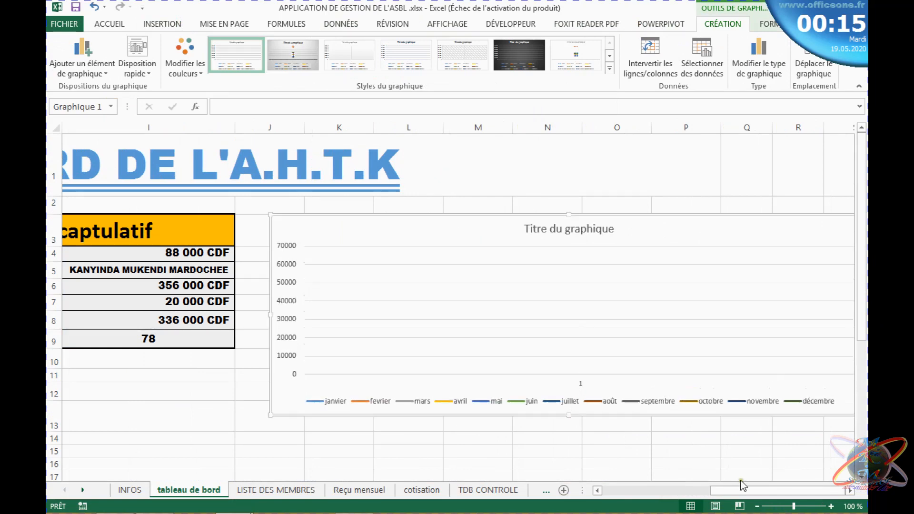
drag(741, 490, 788, 441)
Shift the line chart down and towards the Récaptulatif table, then delete it
click(717, 288)
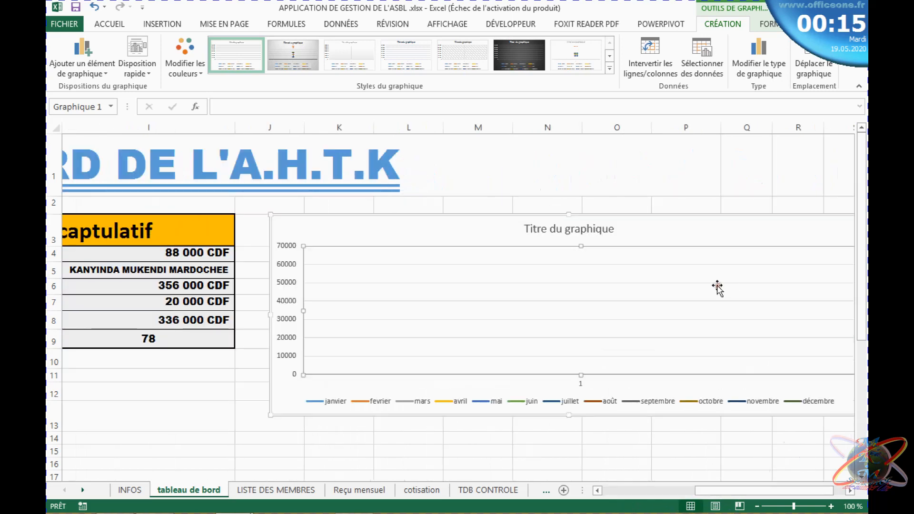
click(562, 206)
drag(523, 218, 441, 256)
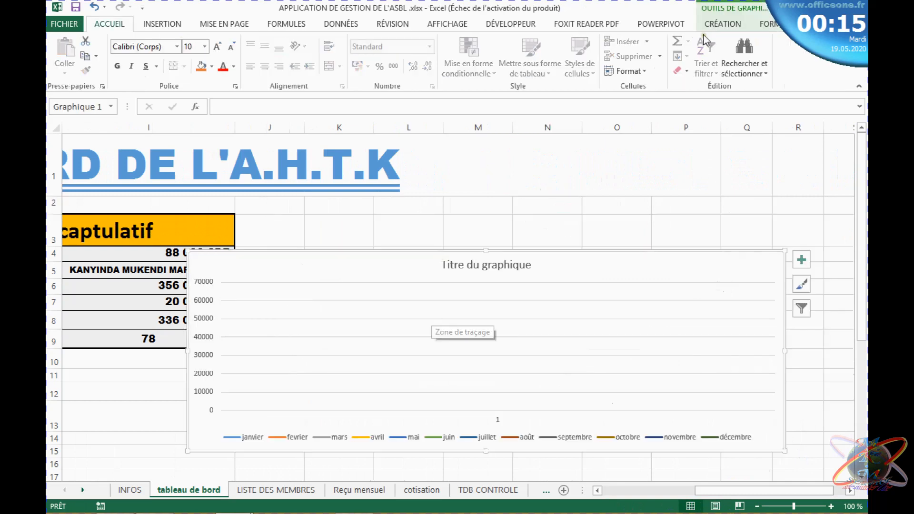
click(725, 24)
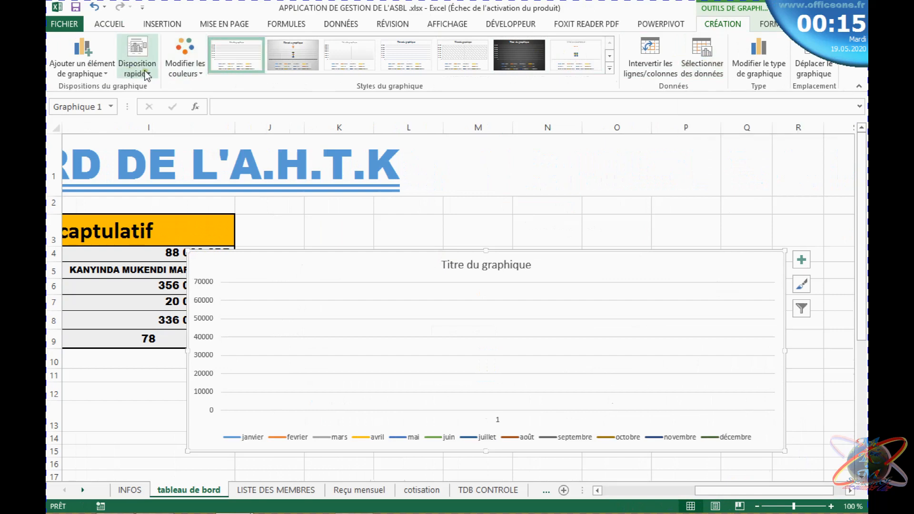
key(Delete)
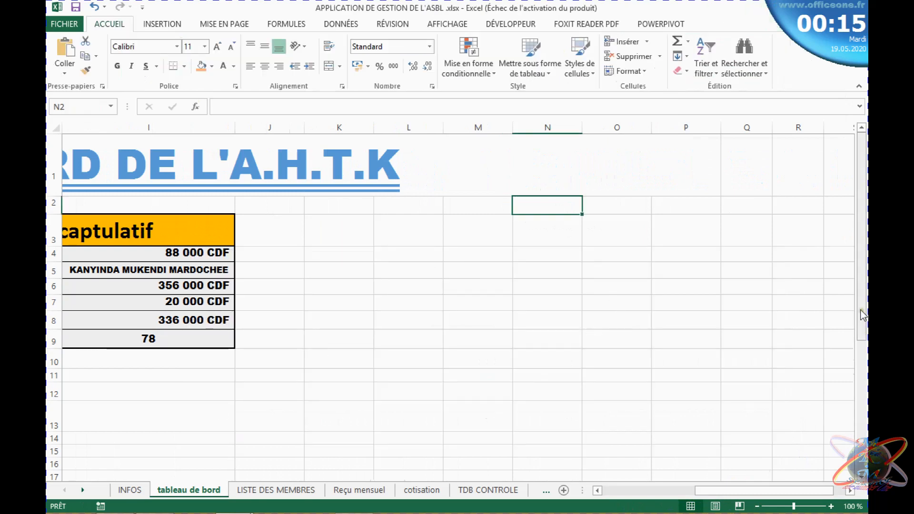
Insert a basic line chart (Courbes) with the months along the axis from D18:O19 of the ARGENT REUSSIT PAR MOIS table
drag(862, 314, 863, 400)
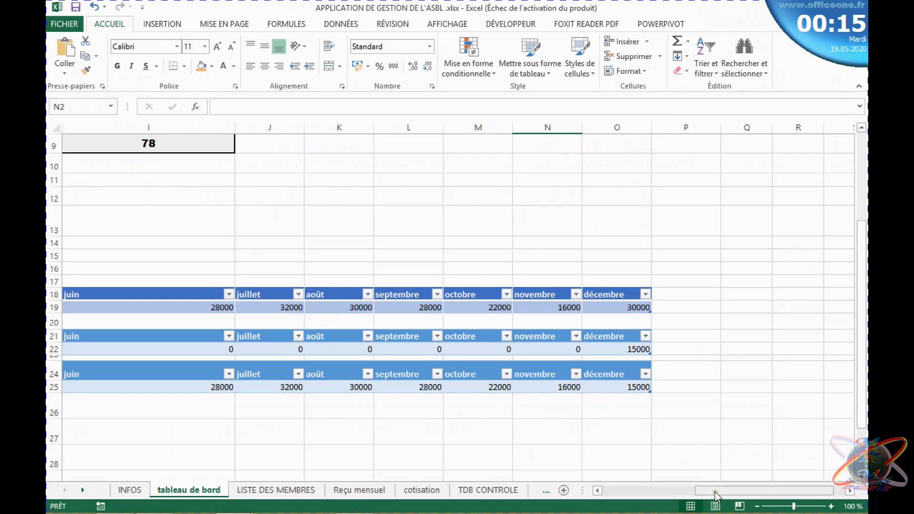
drag(715, 493, 578, 494)
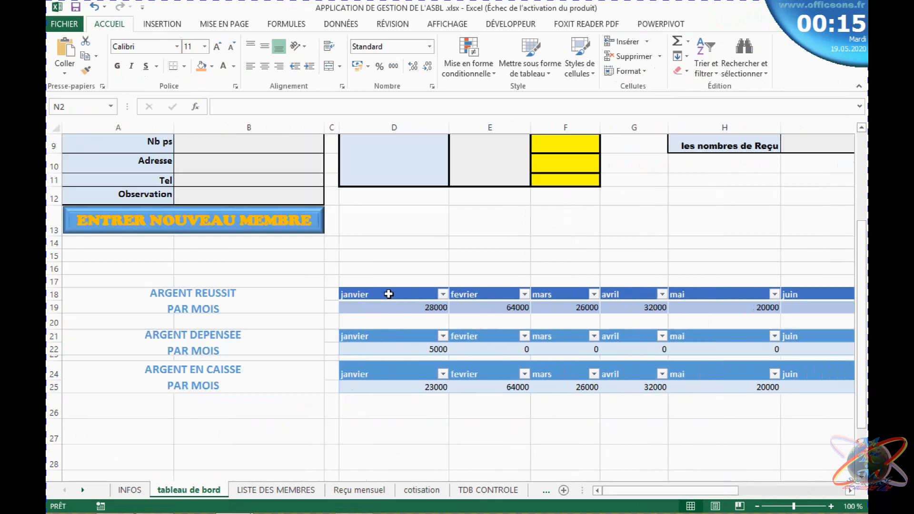
drag(389, 293, 761, 312)
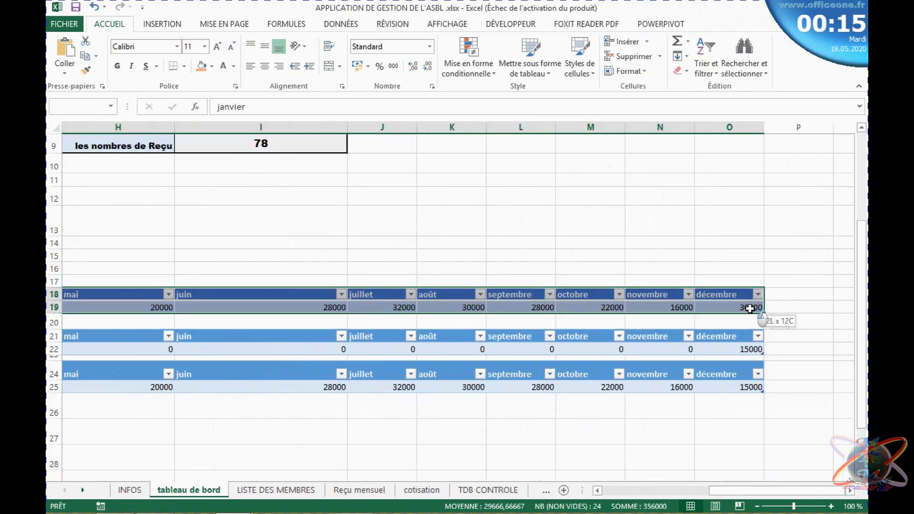
click(182, 25)
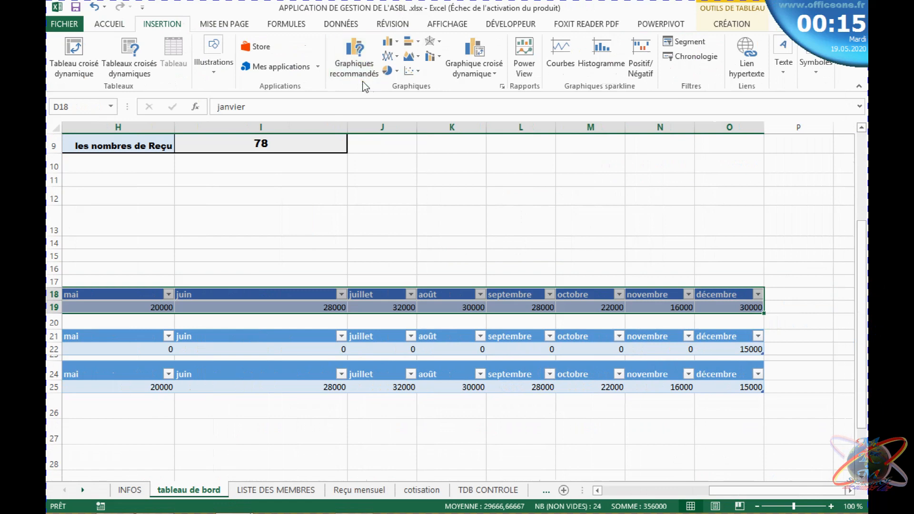
click(354, 59)
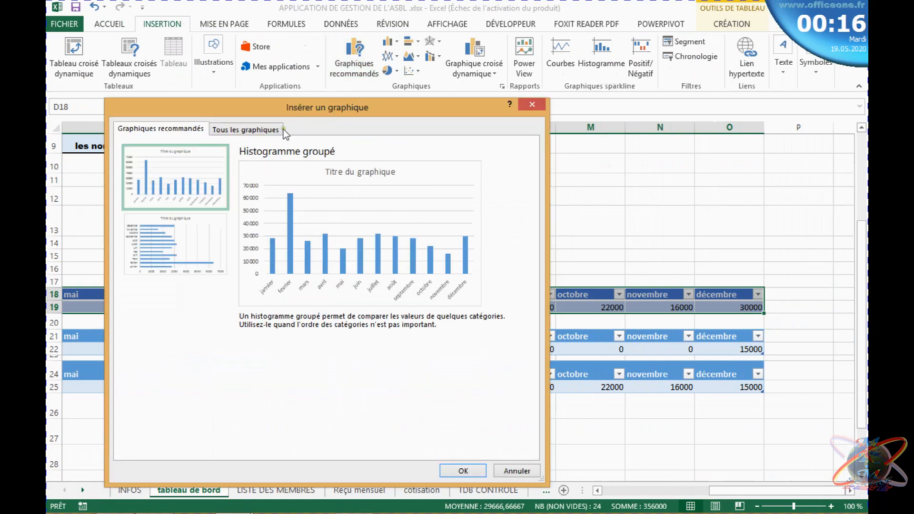
click(279, 130)
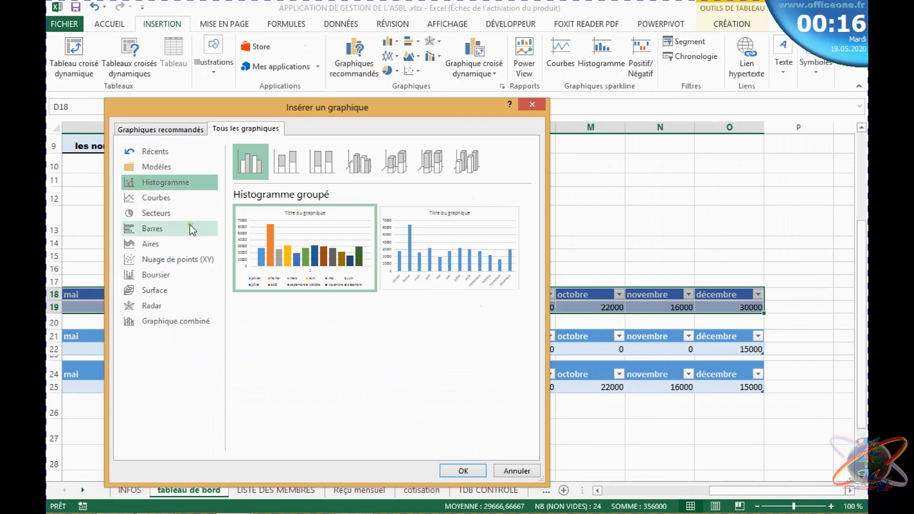
click(191, 200)
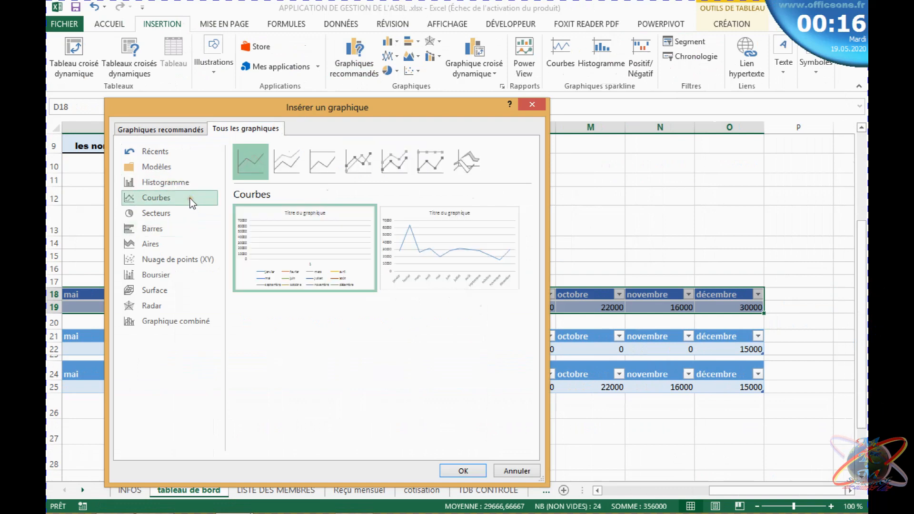
click(423, 245)
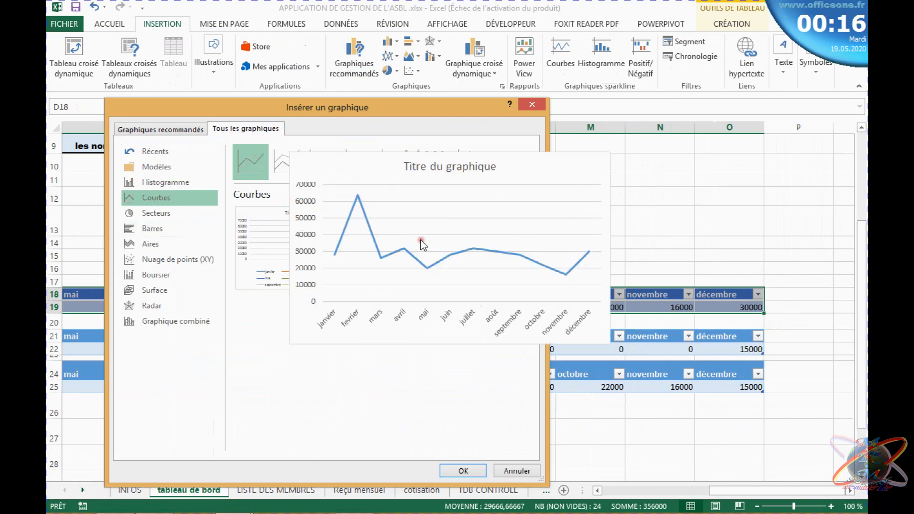
double_click(421, 242)
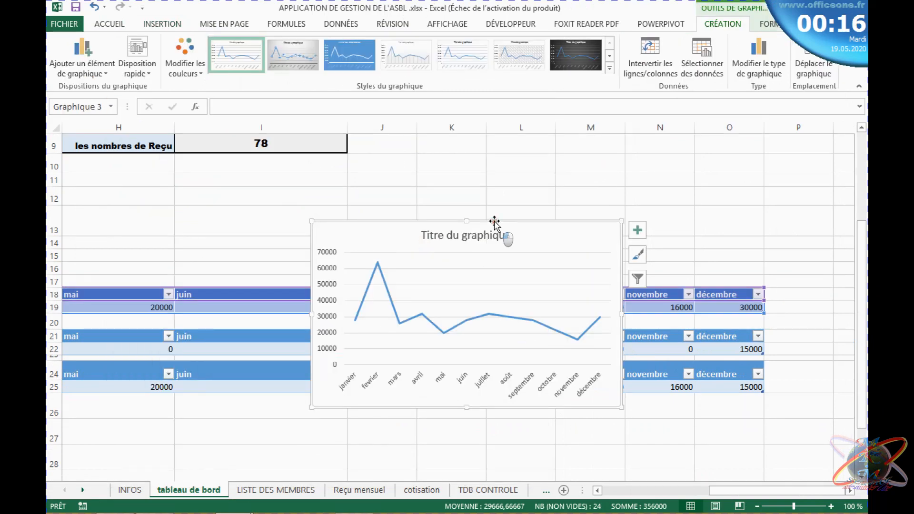
Move the line chart beside the Récaptulatif table and adjust its width so it ends in column O
drag(494, 224, 580, 213)
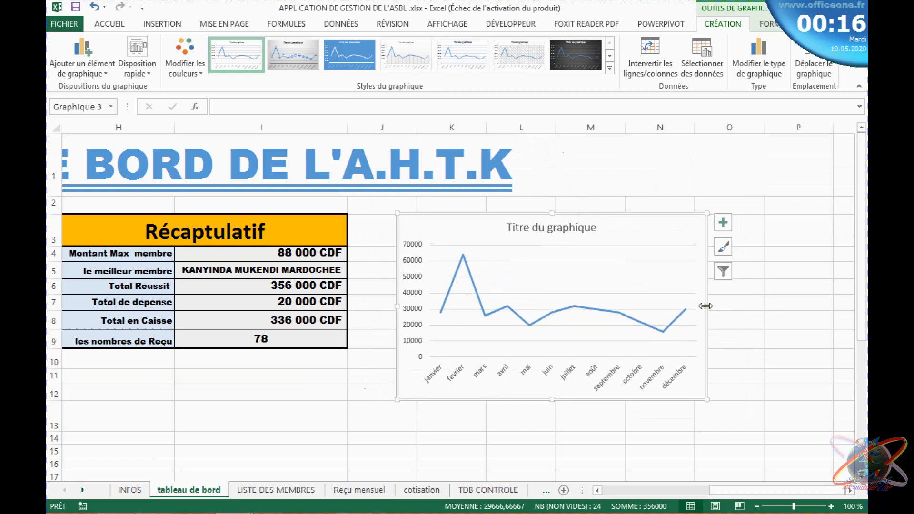
drag(706, 306, 817, 304)
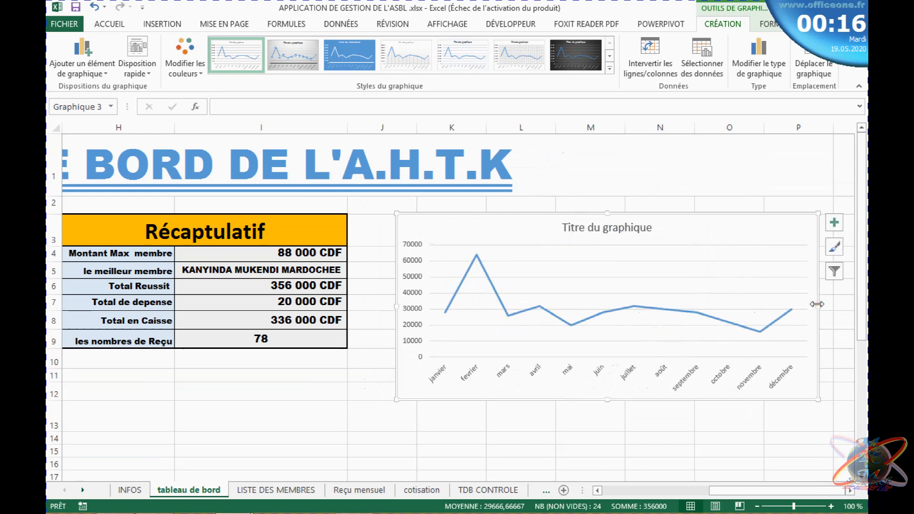
drag(817, 304, 743, 307)
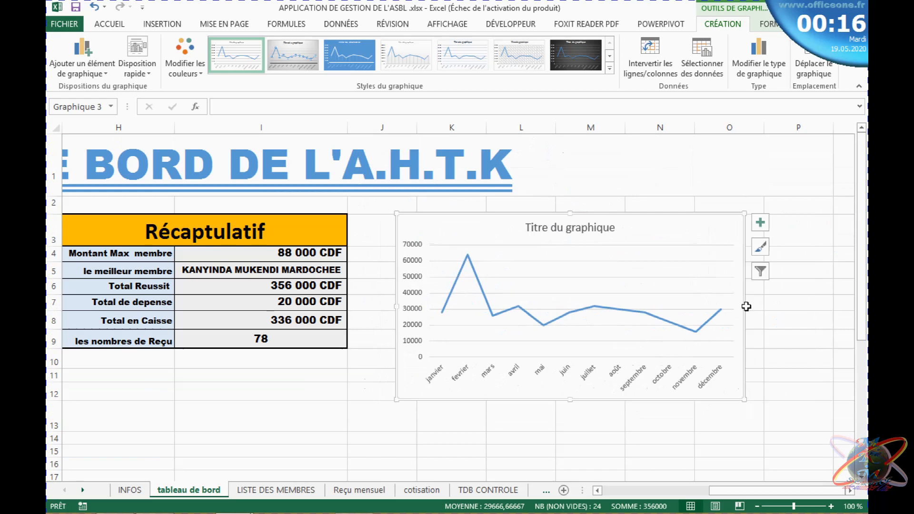
drag(745, 307, 681, 303)
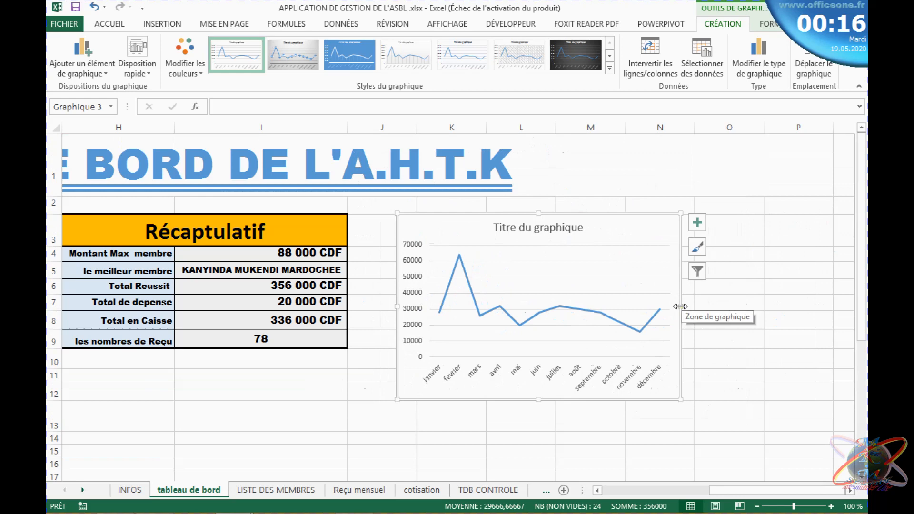
drag(679, 307, 725, 304)
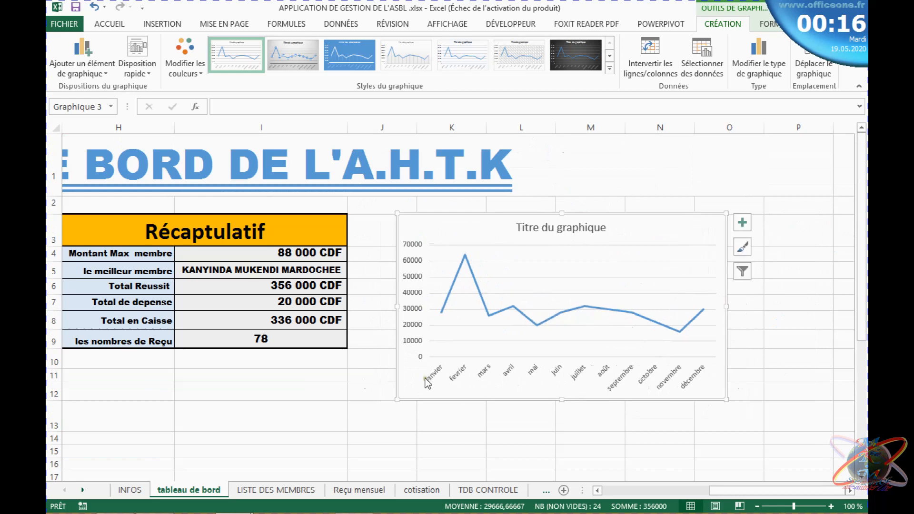
click(446, 383)
click(471, 305)
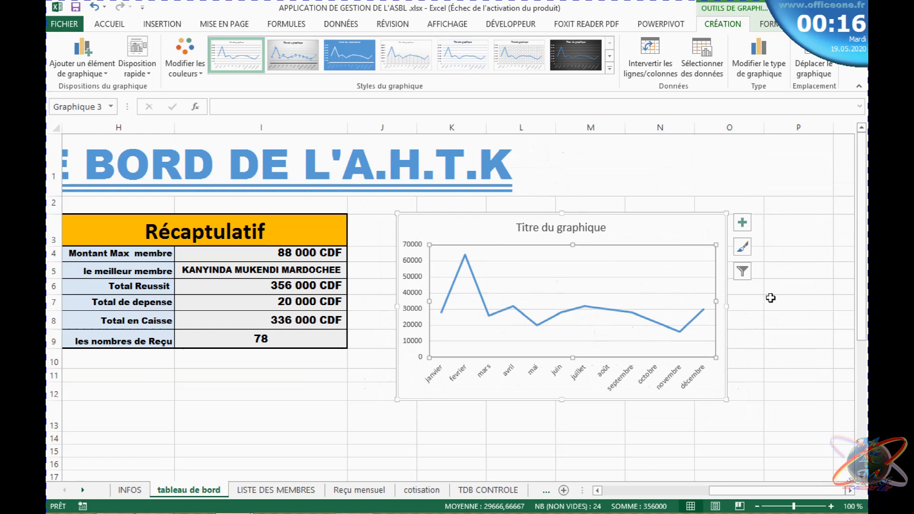
Widen the line chart so that it extends into column R
drag(770, 488, 815, 488)
click(850, 491)
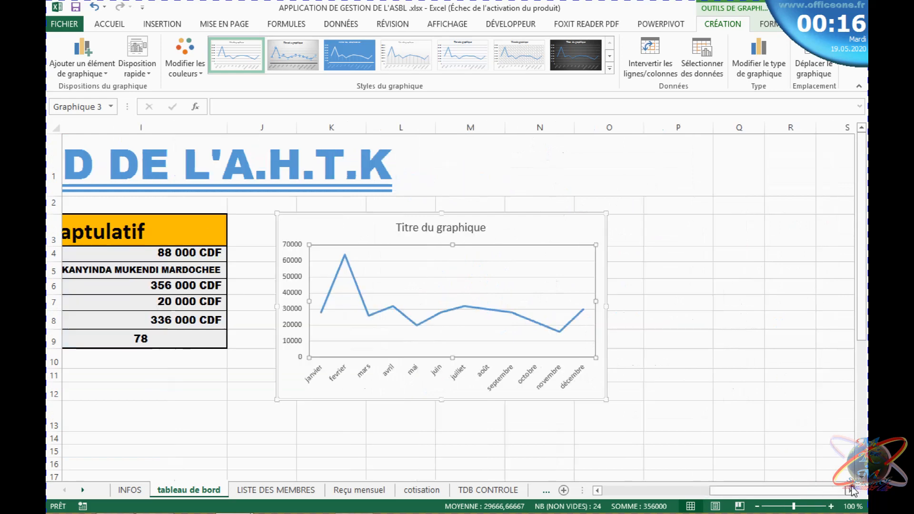
click(851, 491)
click(850, 491)
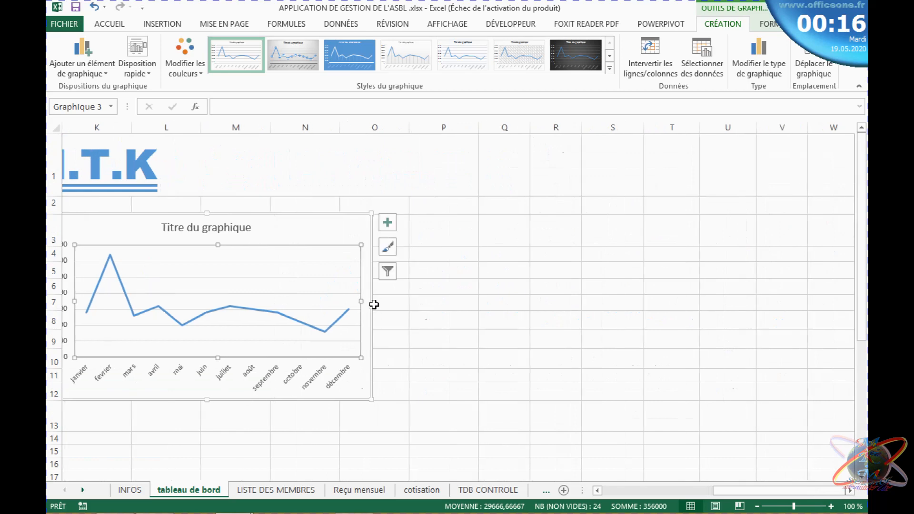
drag(373, 306, 556, 307)
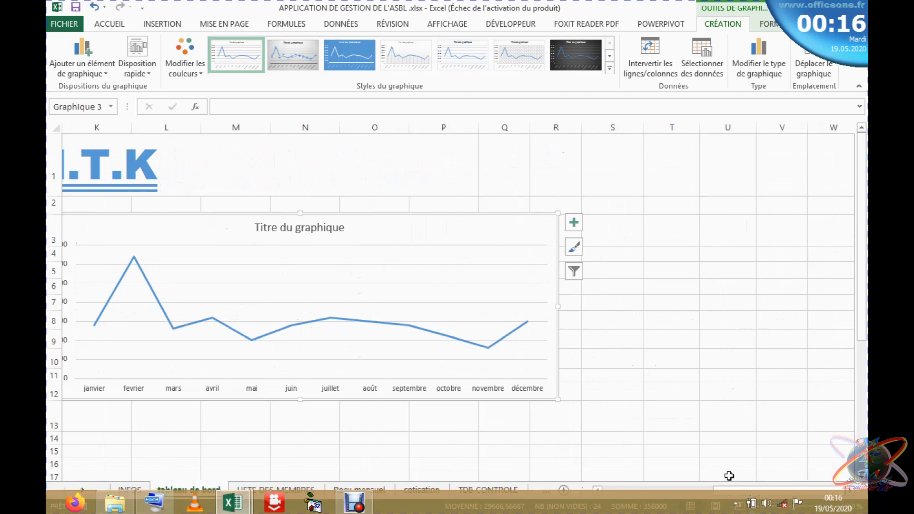
drag(749, 496, 738, 493)
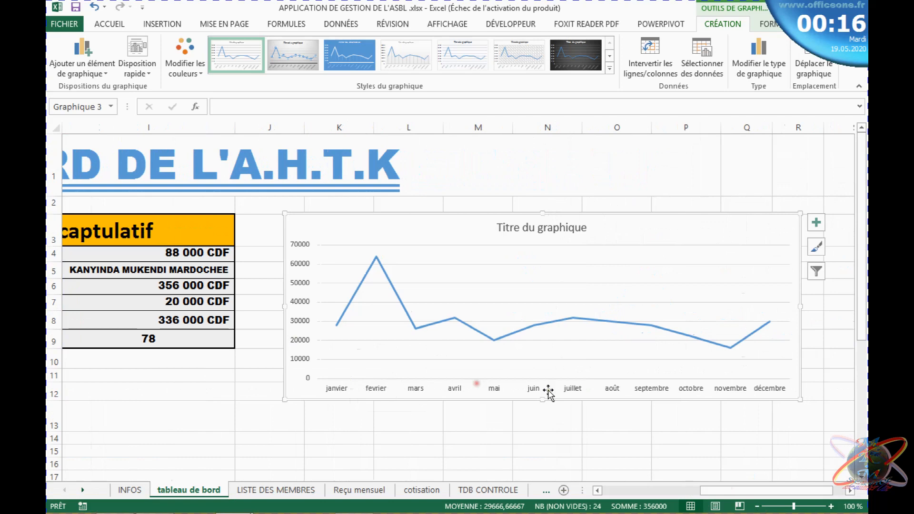
Open the line formatting of the décembre data point and turn on Lissage to smooth the curve
click(634, 335)
click(384, 273)
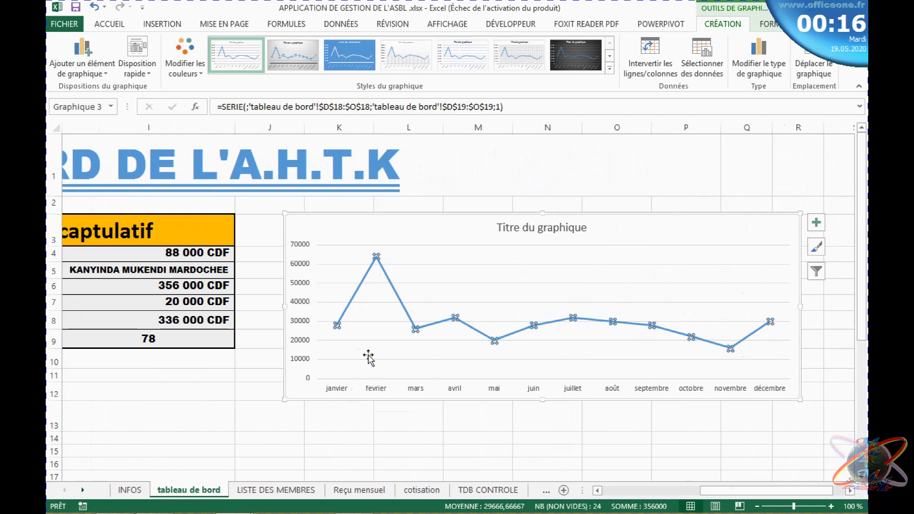
click(772, 320)
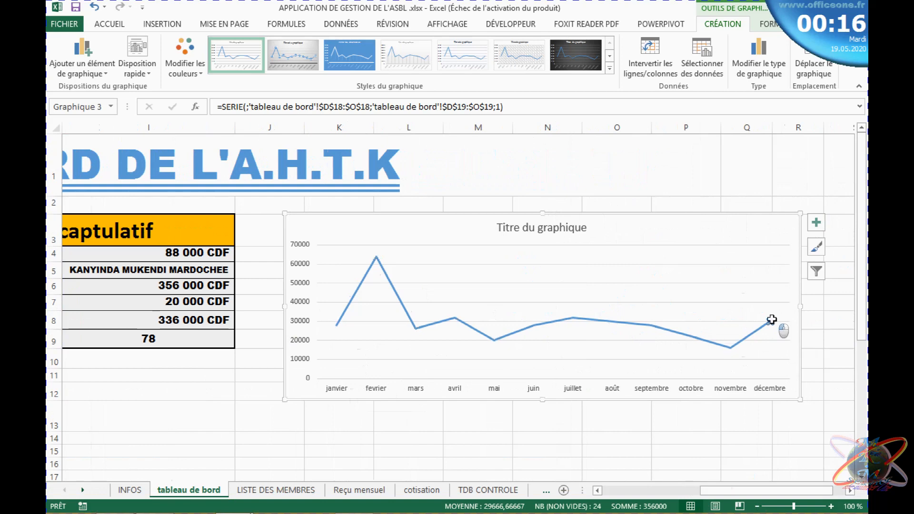
double_click(772, 319)
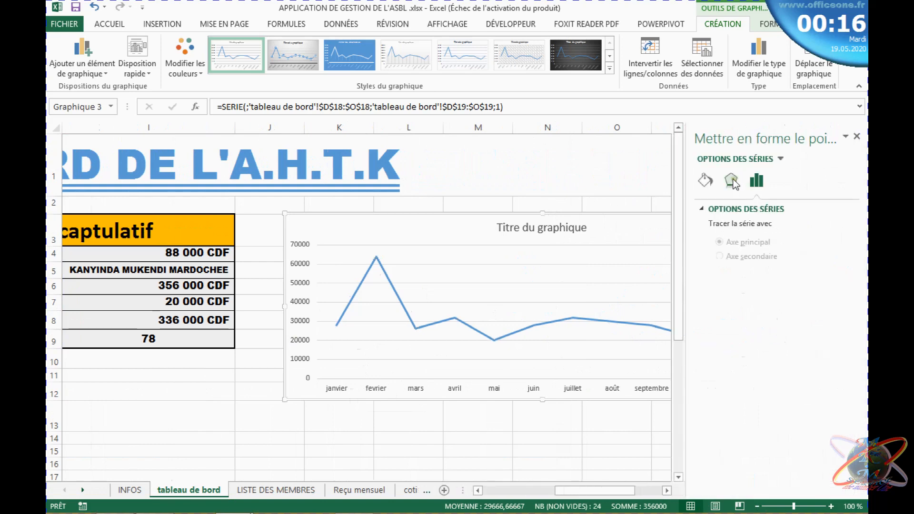
click(733, 181)
click(757, 183)
click(705, 181)
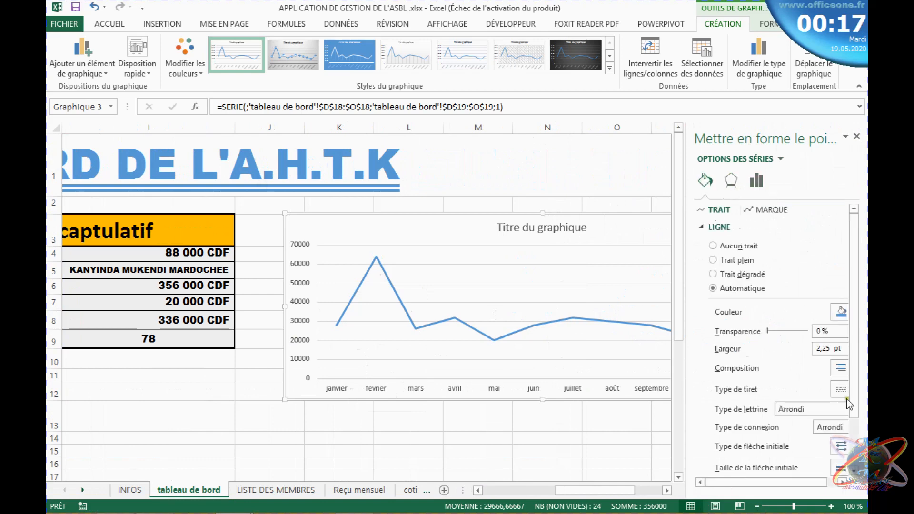
drag(855, 345, 855, 410)
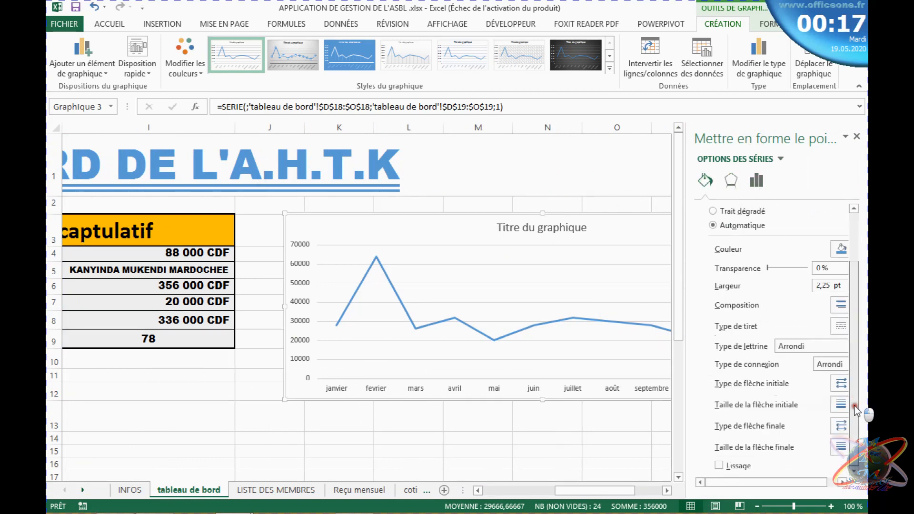
click(719, 466)
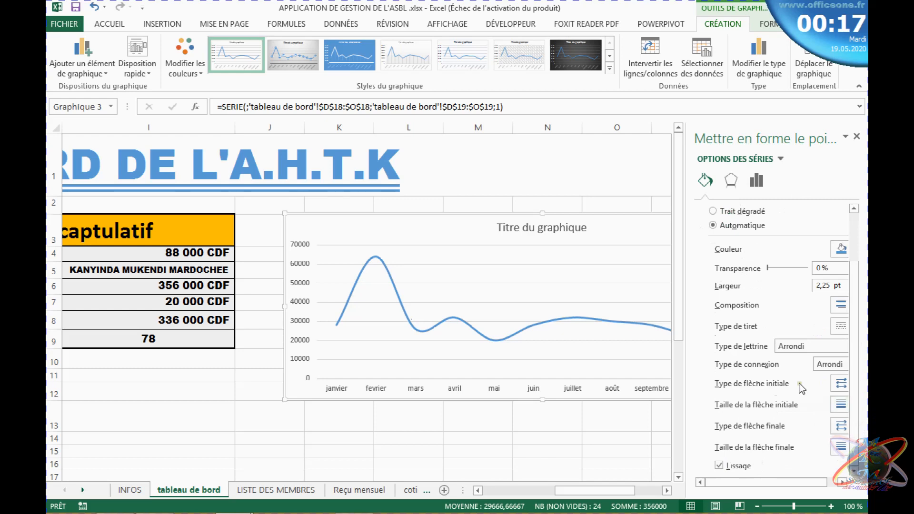
Set the line colour of the décembre data point to standard red, leaving smoothing on, and deselect the chart
drag(856, 372, 846, 335)
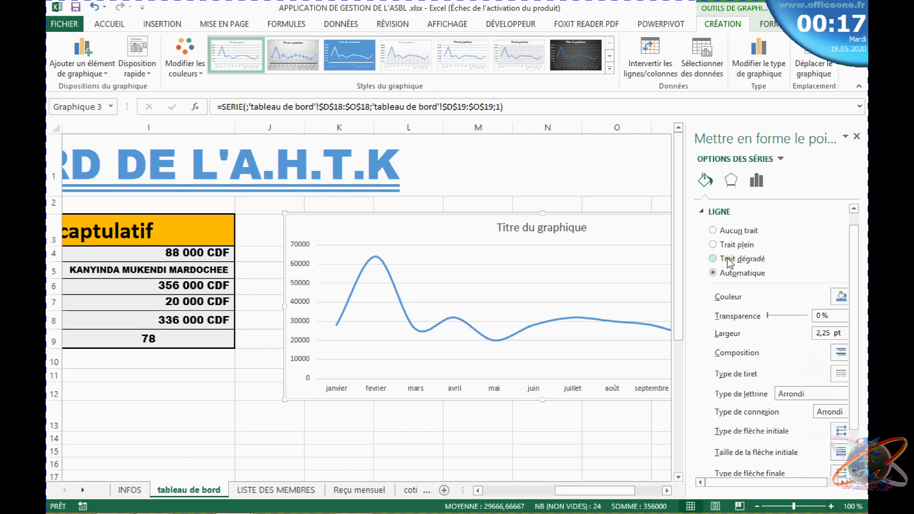
click(841, 298)
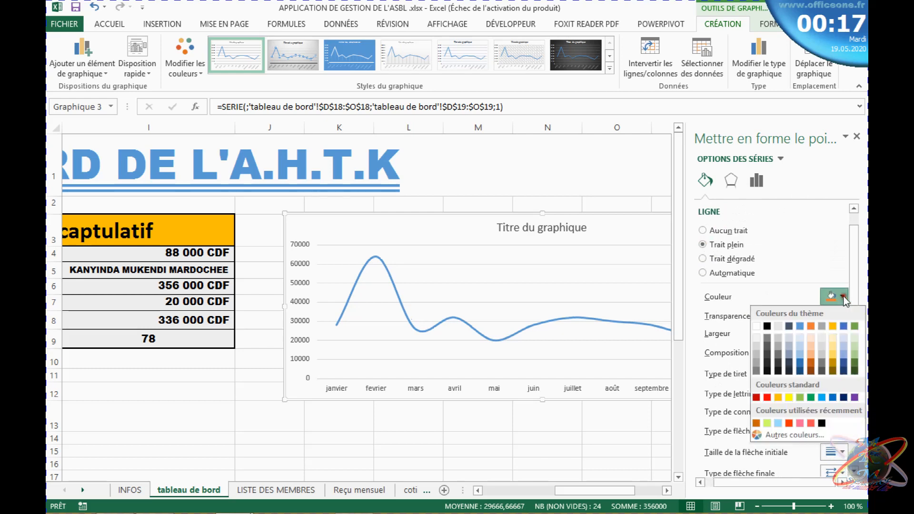
click(766, 398)
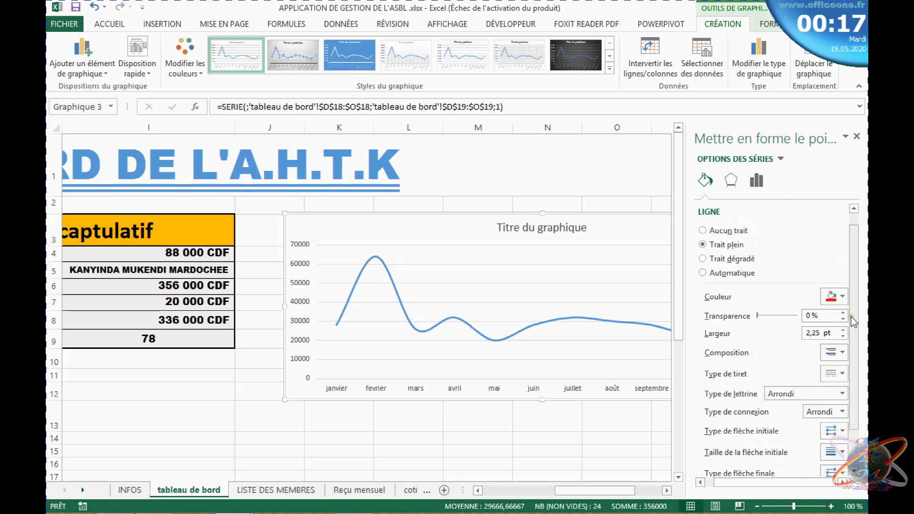
scroll(855, 315, down, 2)
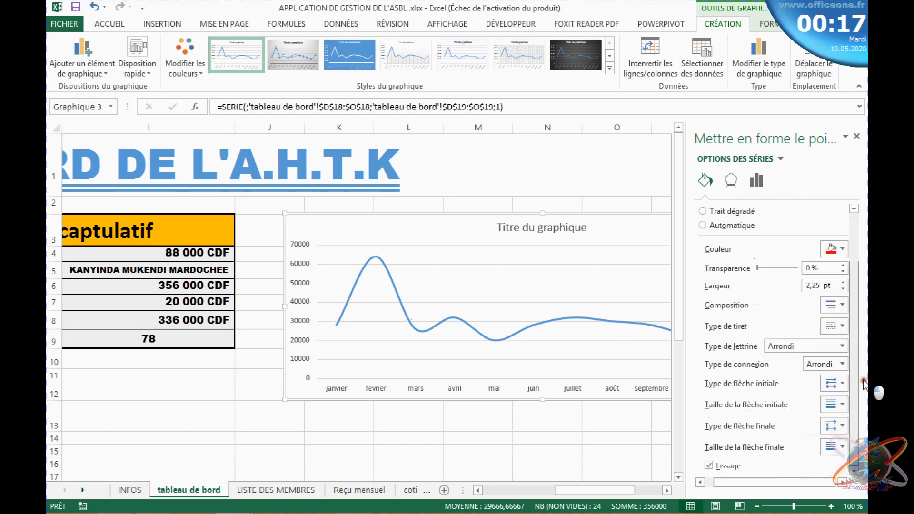
click(482, 441)
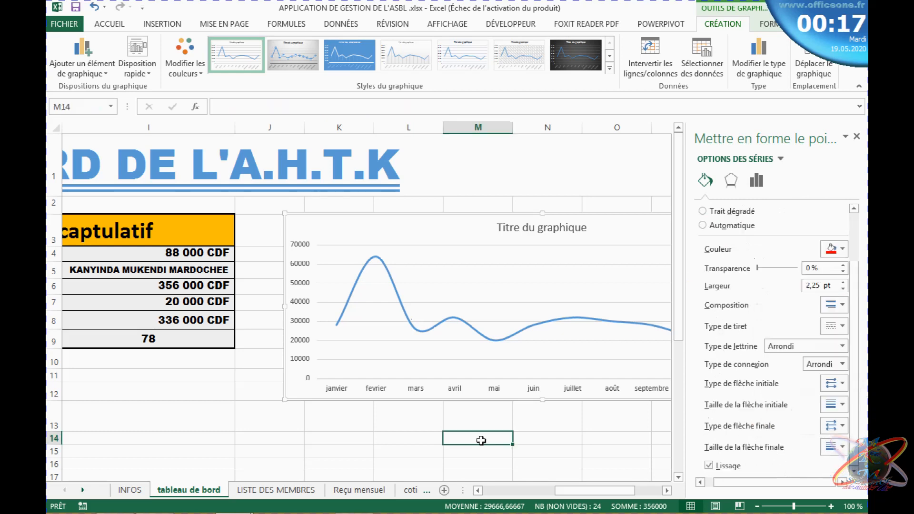
Select the whole data series and set its line colour to standard red
click(491, 343)
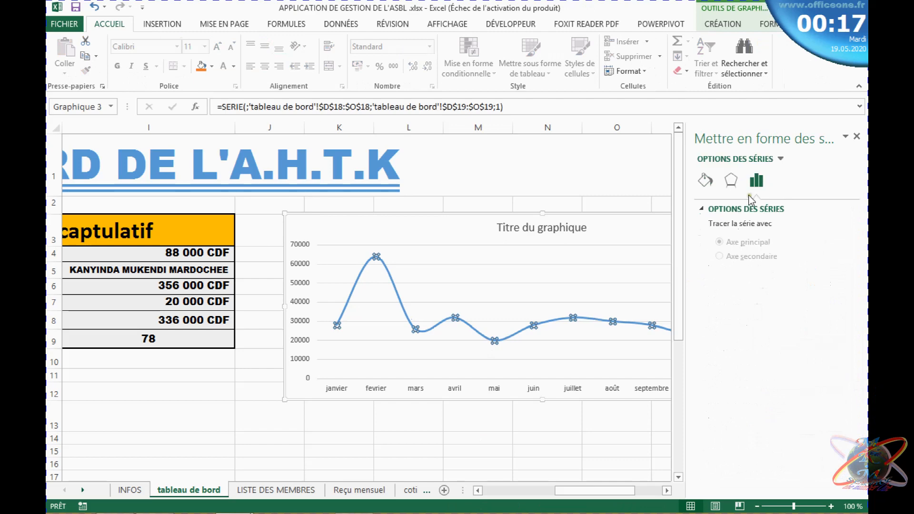
click(703, 209)
click(703, 209)
click(727, 183)
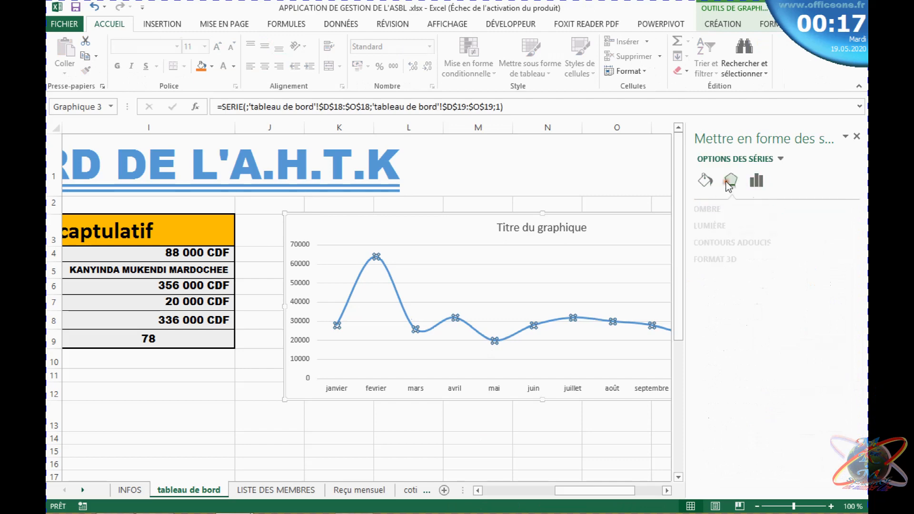
click(706, 184)
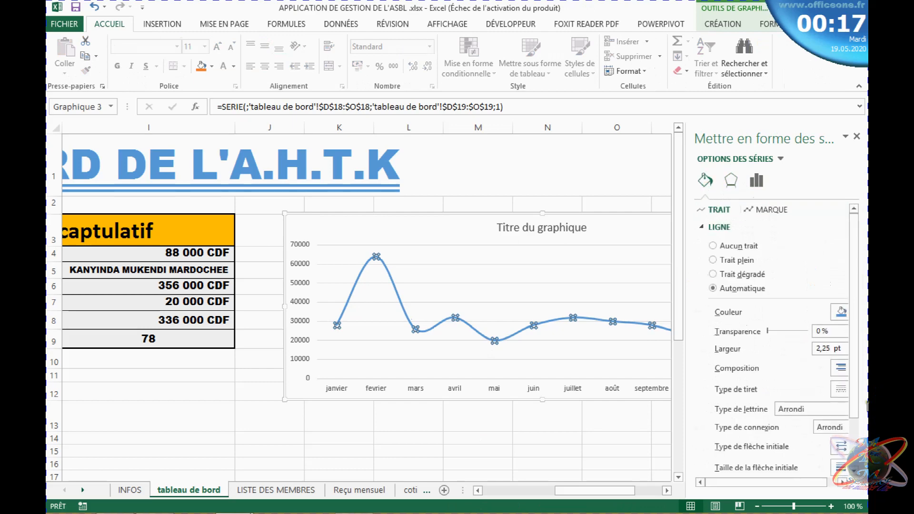
click(839, 315)
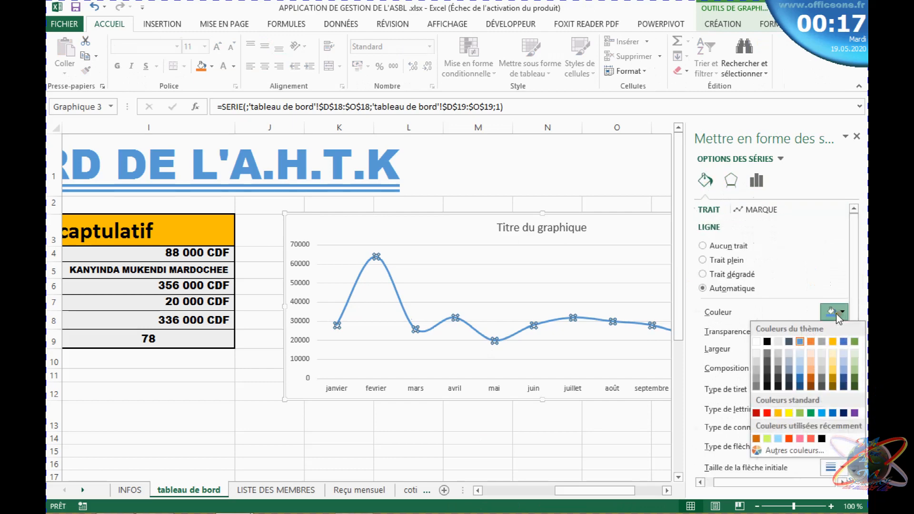
click(768, 413)
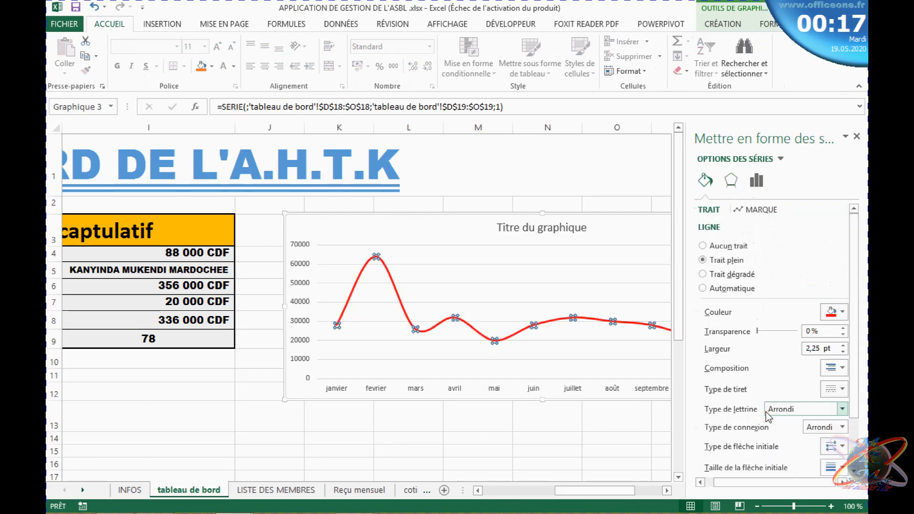
Replace the line chart's title with EVOLUTION DE L'ARGENT REUSSI PAR MOIS
click(459, 422)
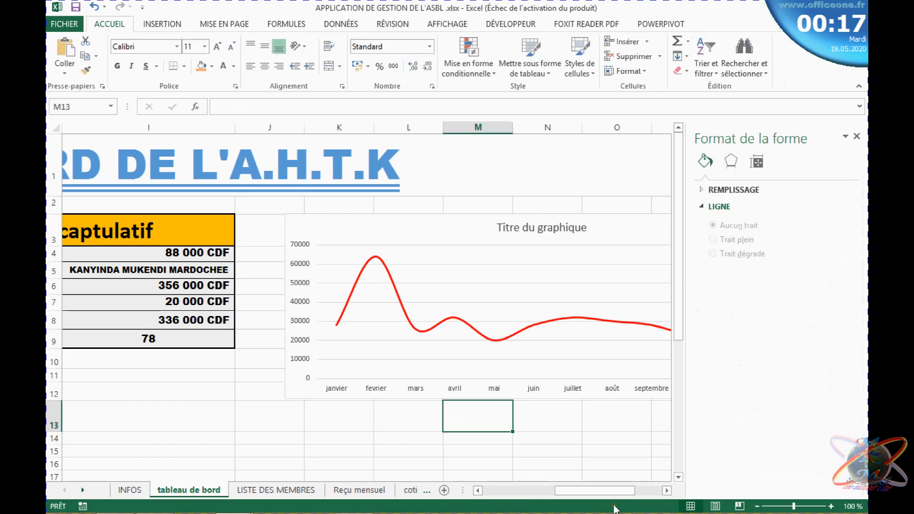
mouse_move(611, 491)
mouse_down()
mouse_move(649, 491)
mouse_move(602, 494)
mouse_move(626, 492)
mouse_up()
click(328, 229)
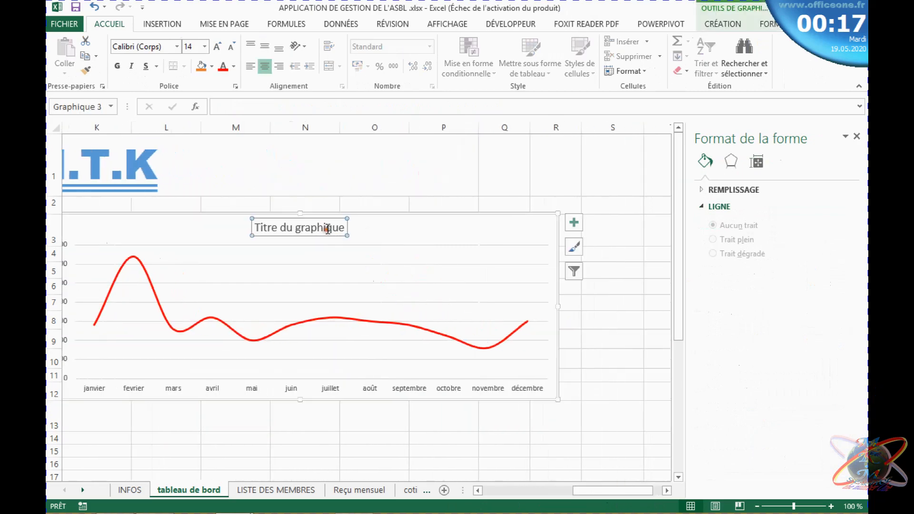
click(343, 228)
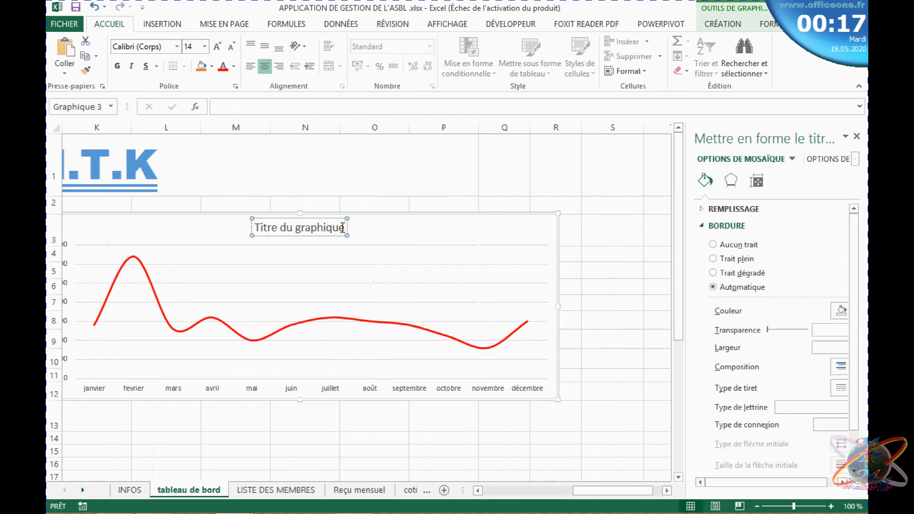
key(BackSpace)
key(BackSpace)
key(BackSpace)
key(BackSpace)
key(BackSpace)
key(BackSpace)
key(BackSpace)
key(BackSpace)
key(BackSpace)
key(BackSpace)
key(BackSpace)
key(BackSpace)
key(BackSpace)
key(BackSpace)
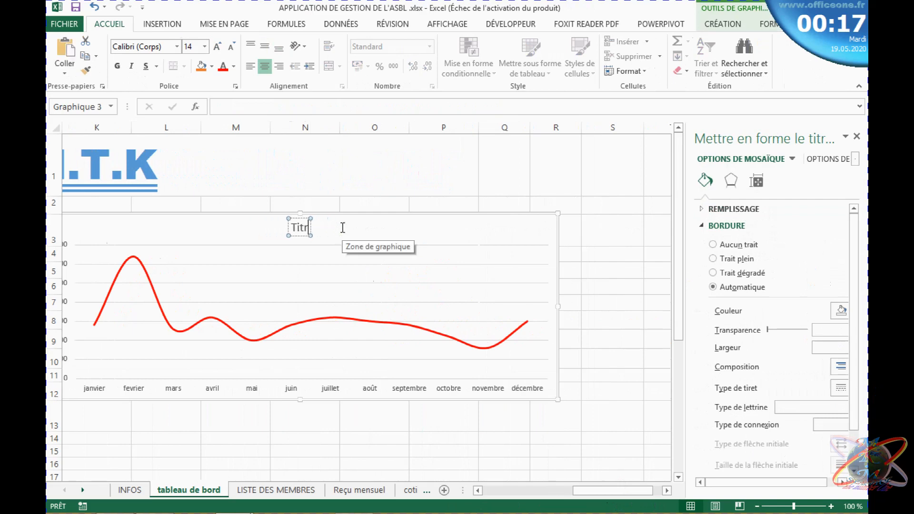
key(BackSpace)
key(BackSpace)
key(BackSpace)
key(BackSpace)
text(EVOLU)
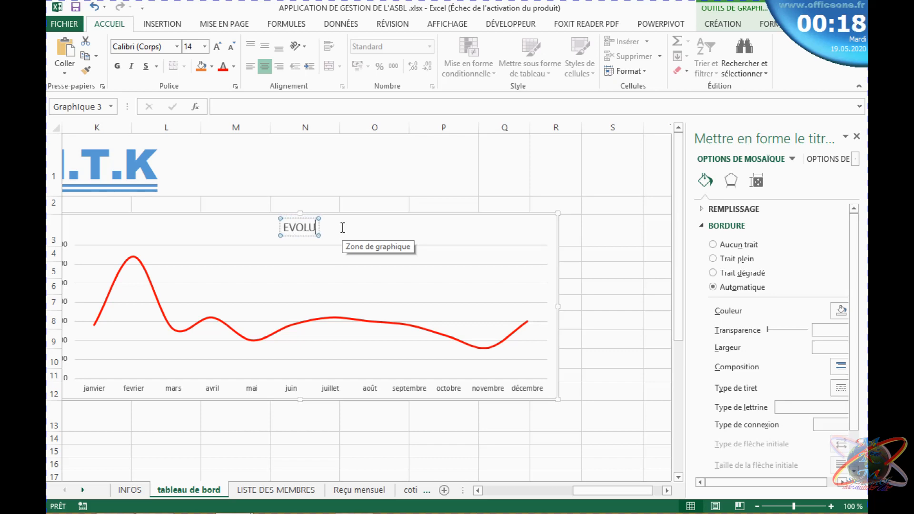
text(TION)
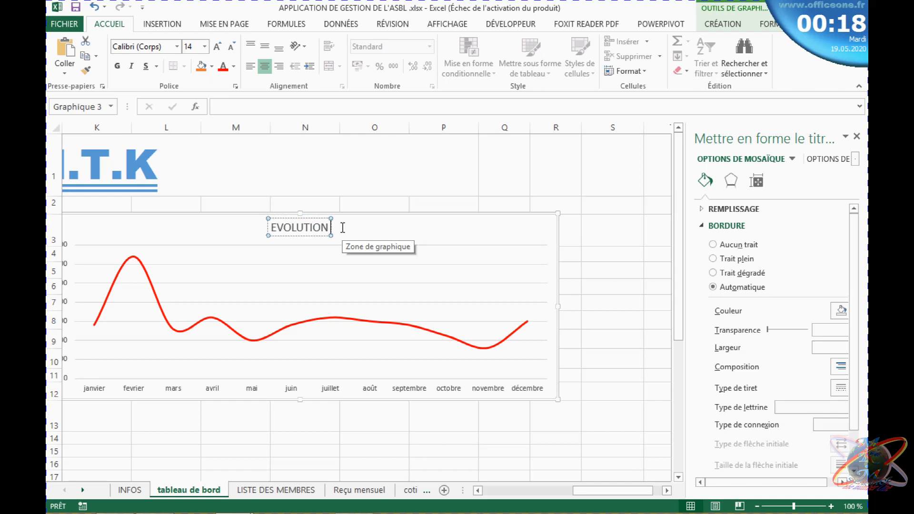
text( DE )
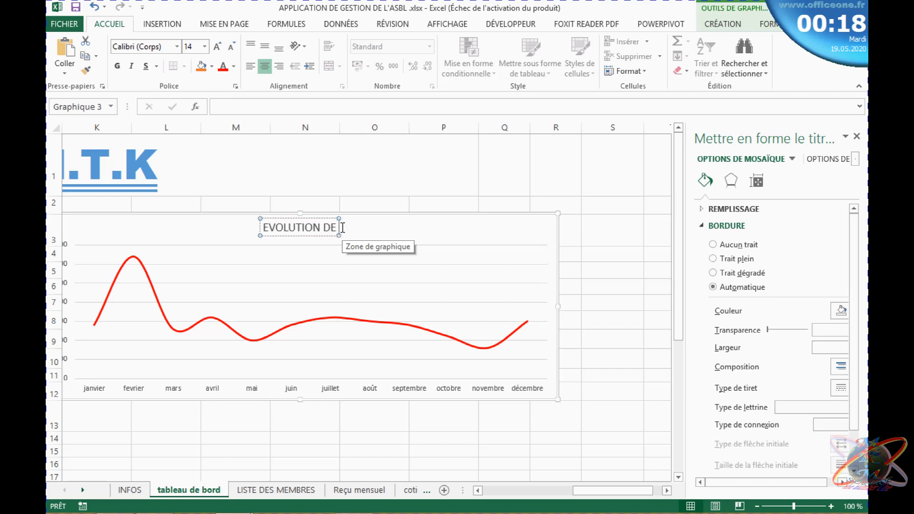
text(L')
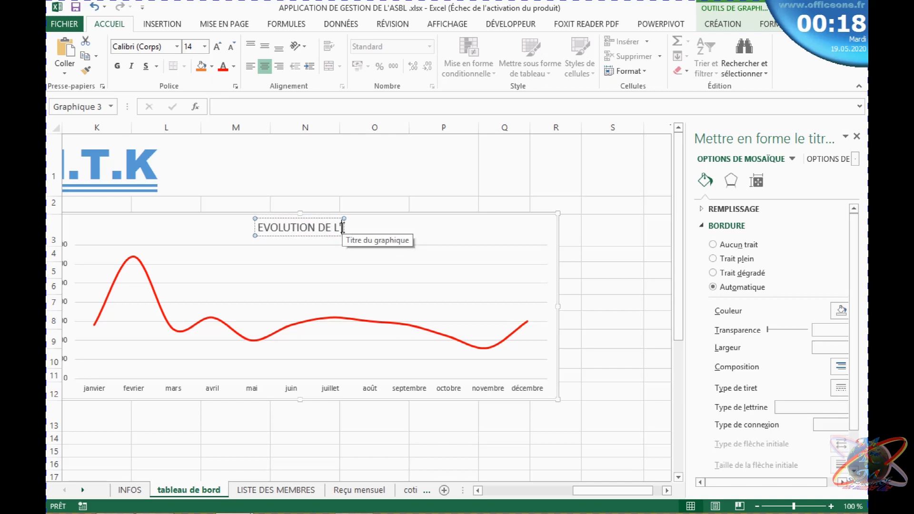
text(ARGENT)
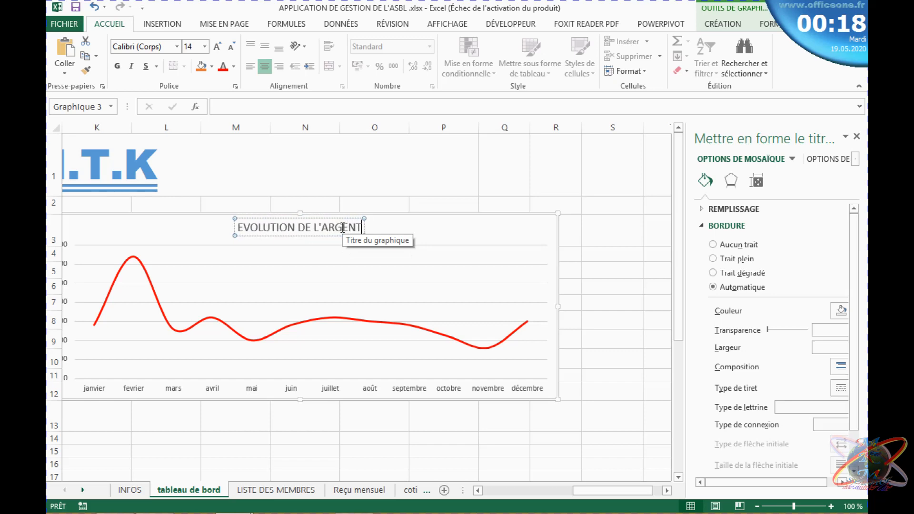
text( REUSSI)
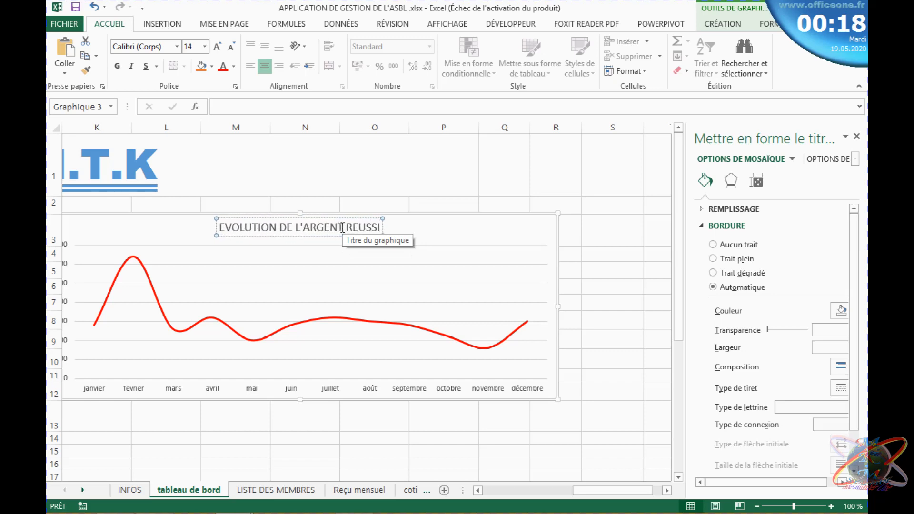
text( PA)
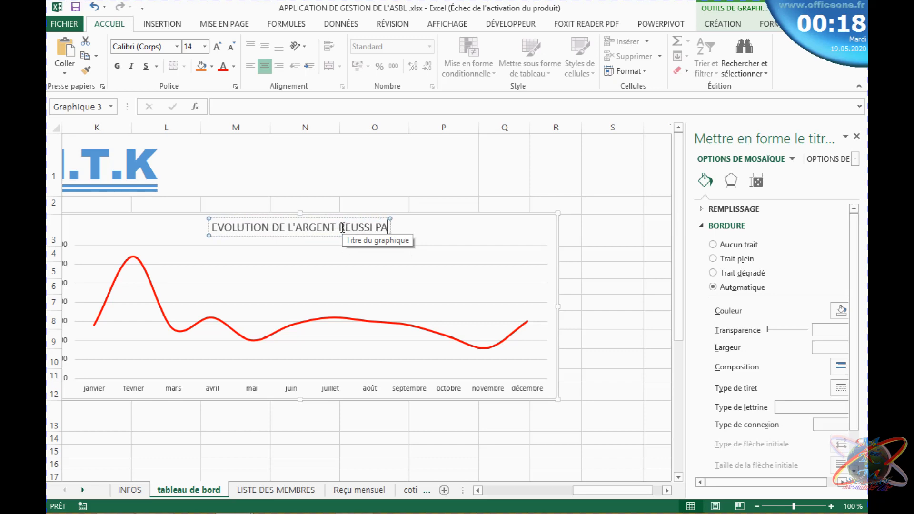
text(R)
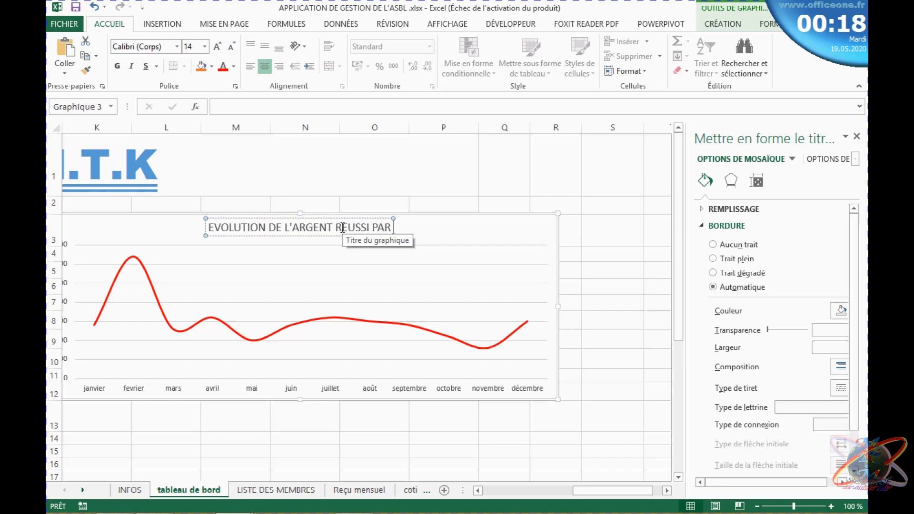
text( MOIS)
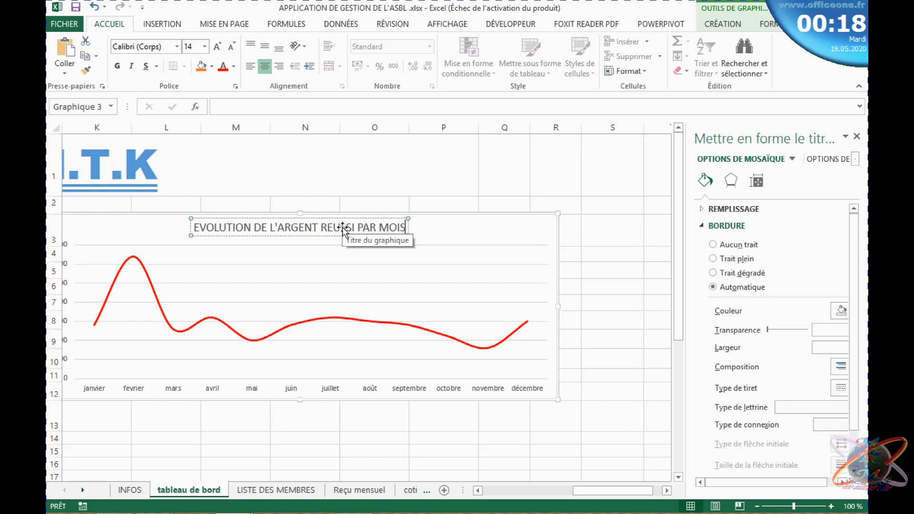
click(286, 256)
Make the chart title bold, enlarge it to size 18 and deselect the chart
click(196, 226)
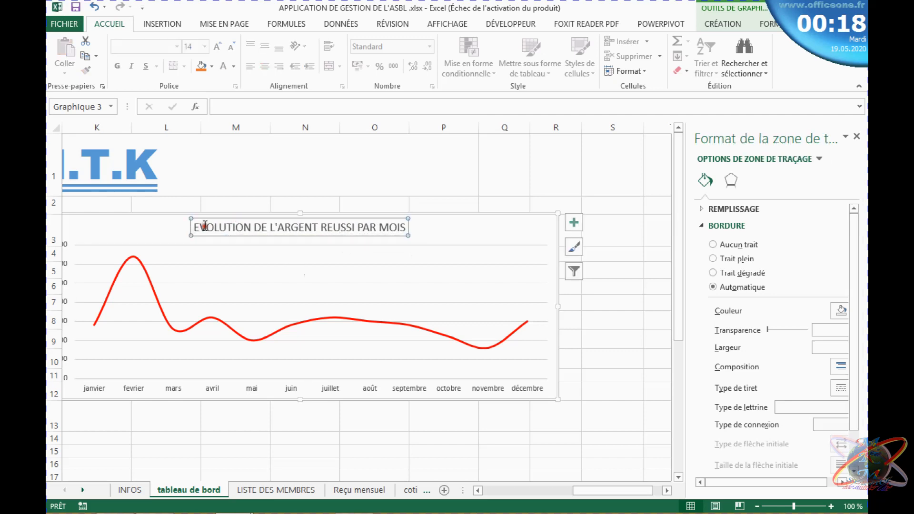
click(117, 67)
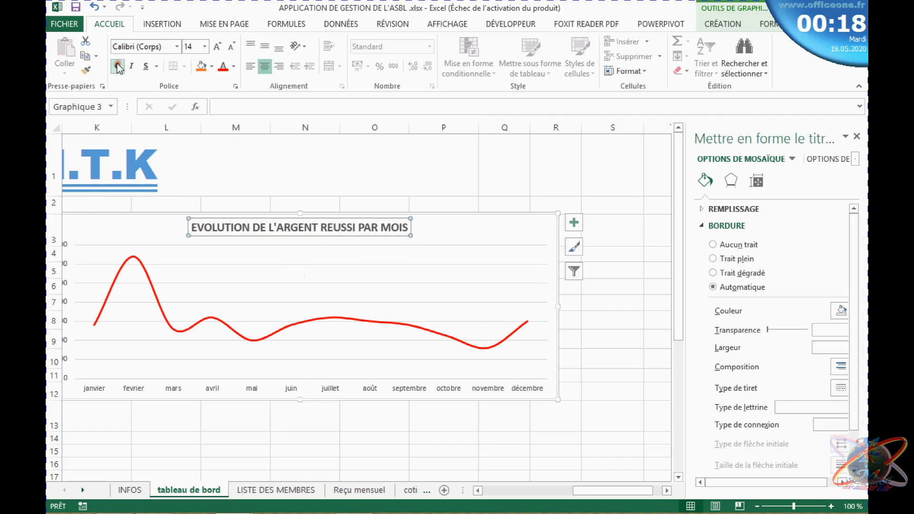
click(217, 48)
click(217, 48)
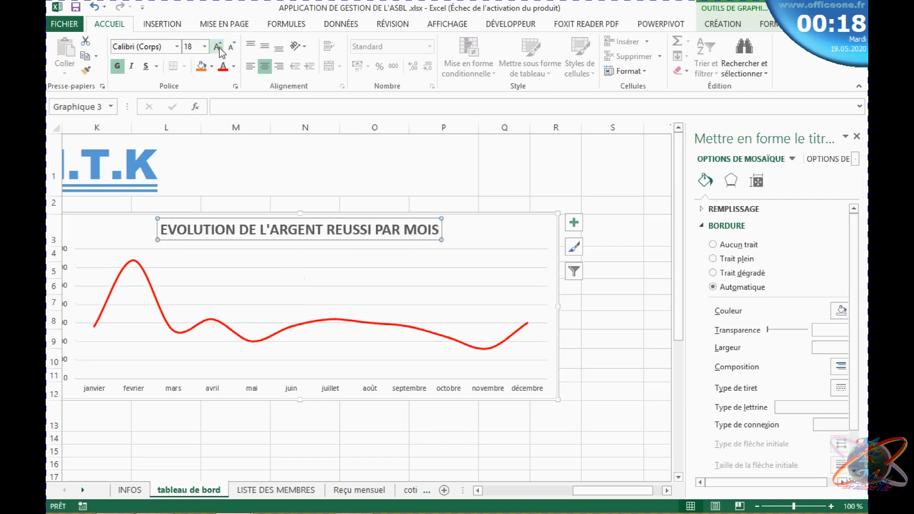
click(327, 448)
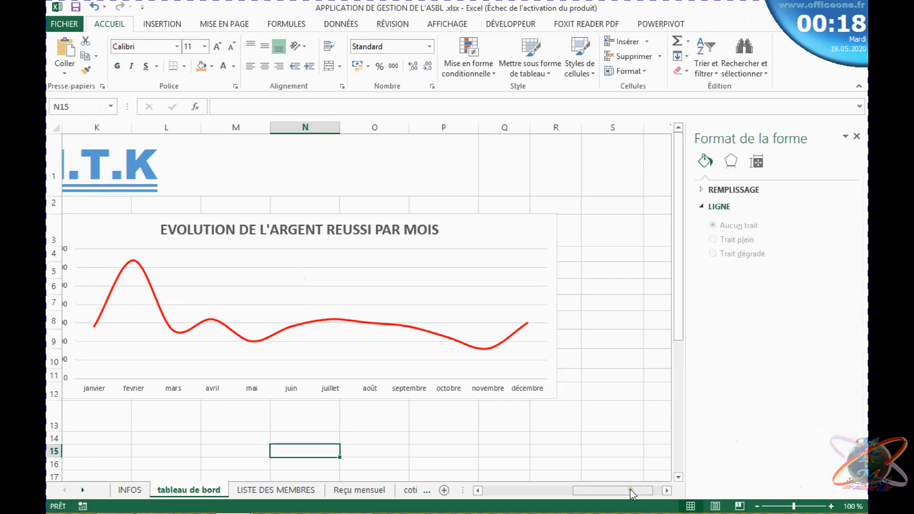
Insert a Courbes line chart from the ARGENT DEPENSEE PAR MOIS table, using the variant with the months along the horizontal axis
drag(626, 494, 599, 493)
drag(612, 495, 538, 508)
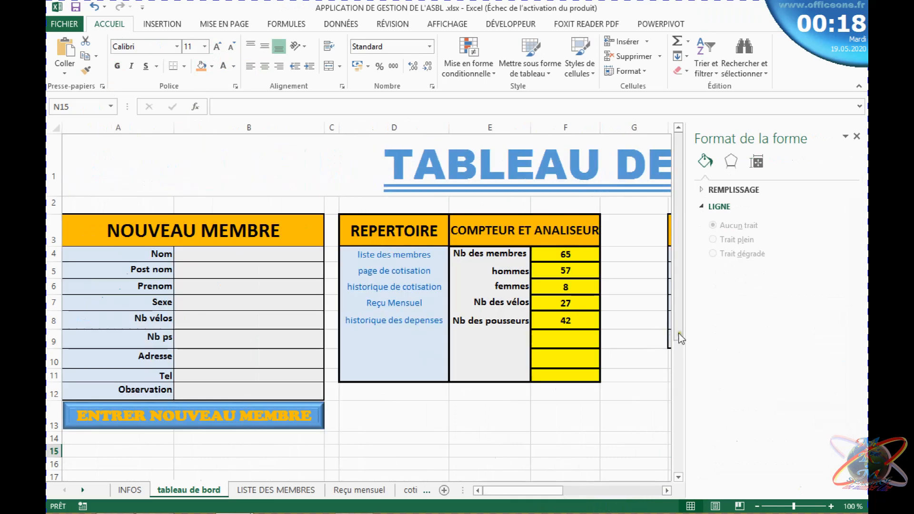
drag(679, 339, 682, 386)
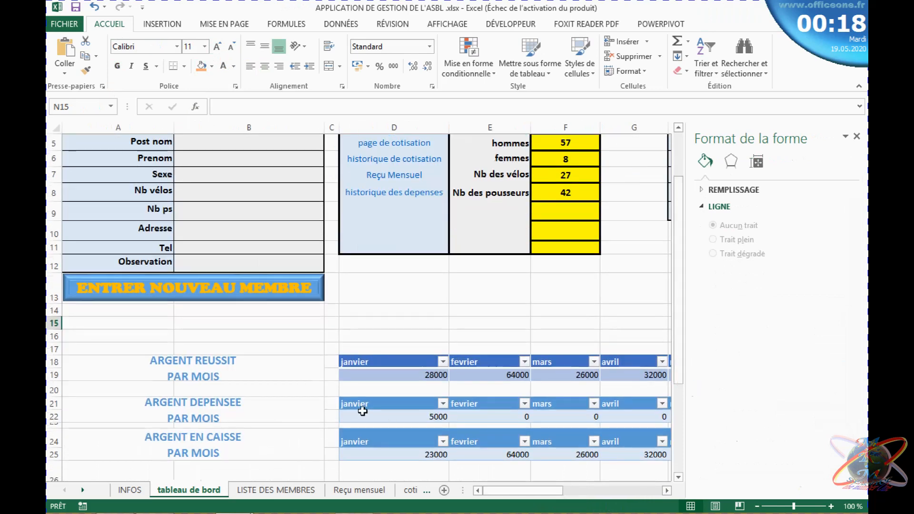
click(358, 412)
click(351, 402)
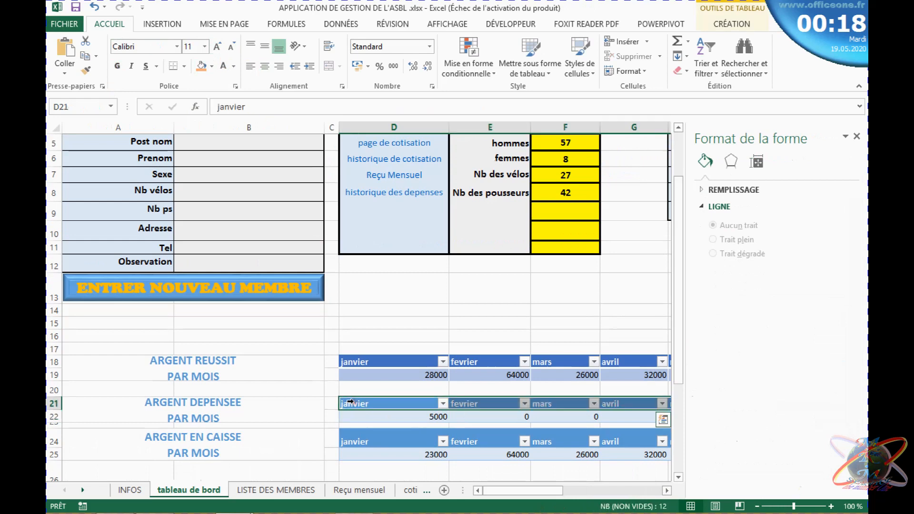
click(376, 414)
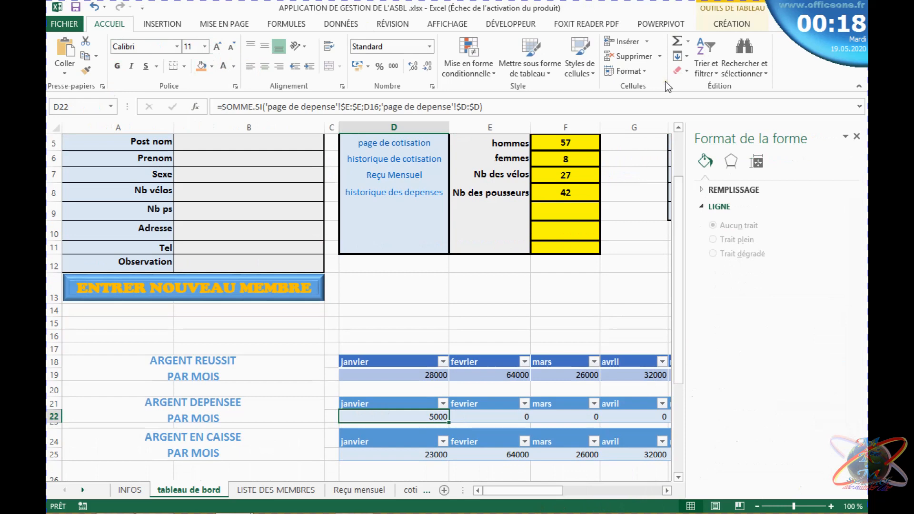
click(730, 25)
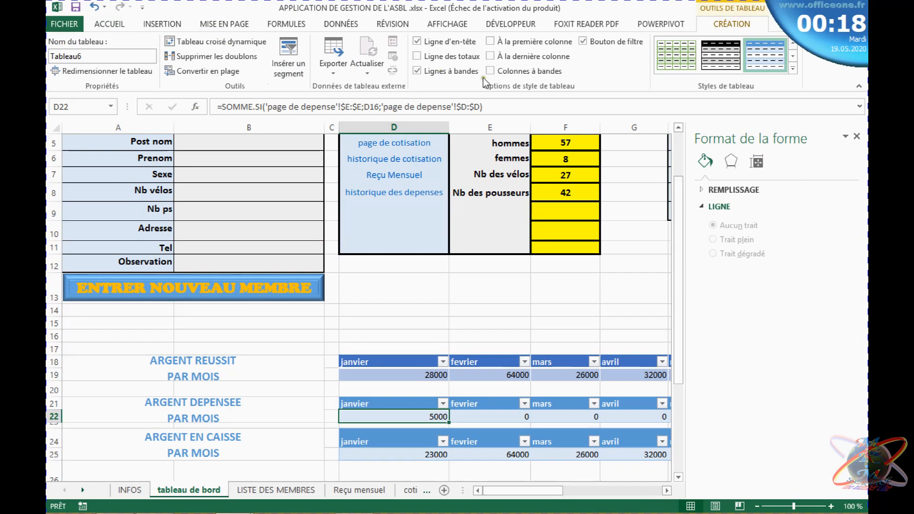
click(180, 26)
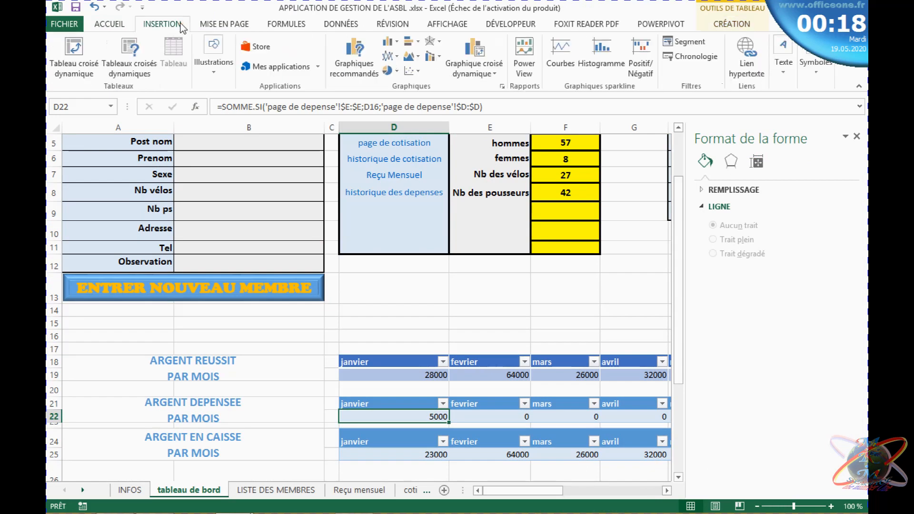
click(364, 67)
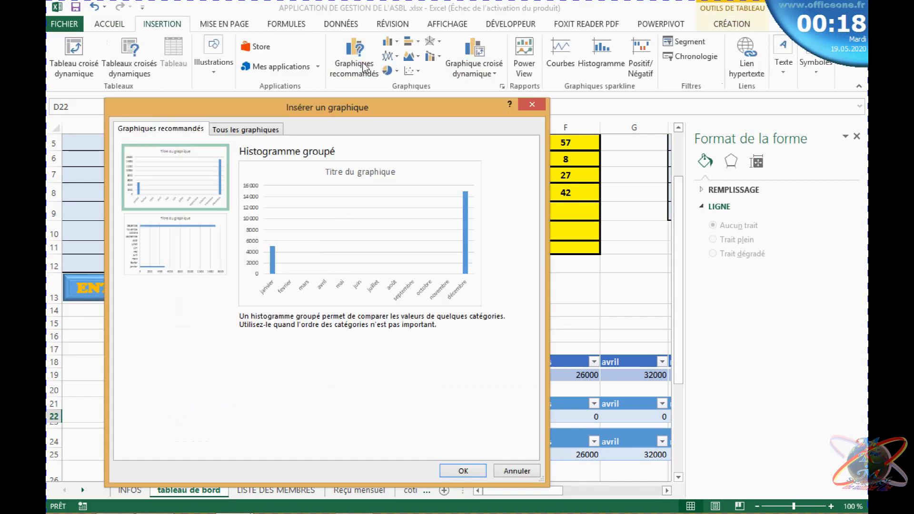
click(263, 130)
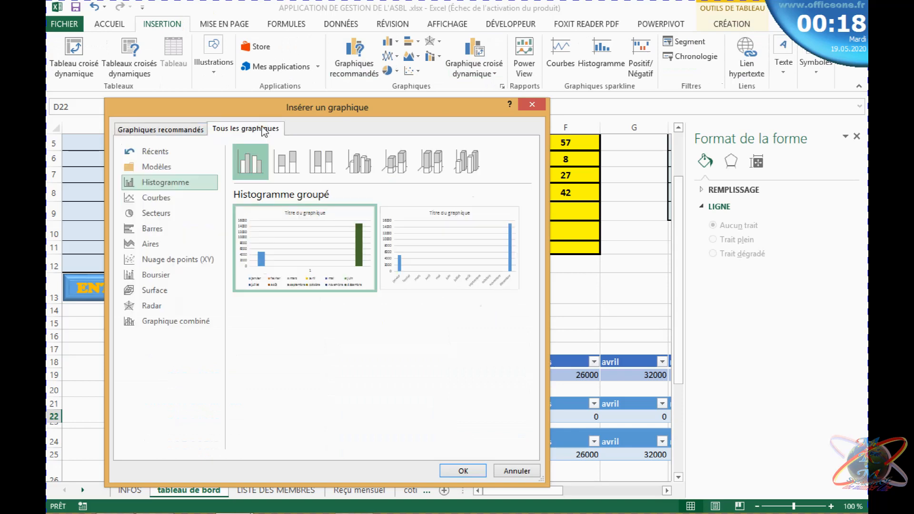
click(153, 213)
click(155, 199)
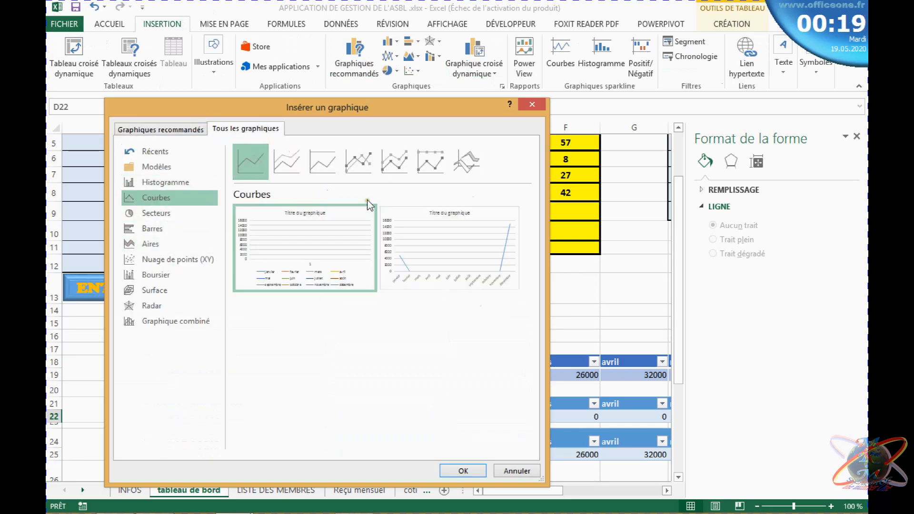
mouse_move(357, 222)
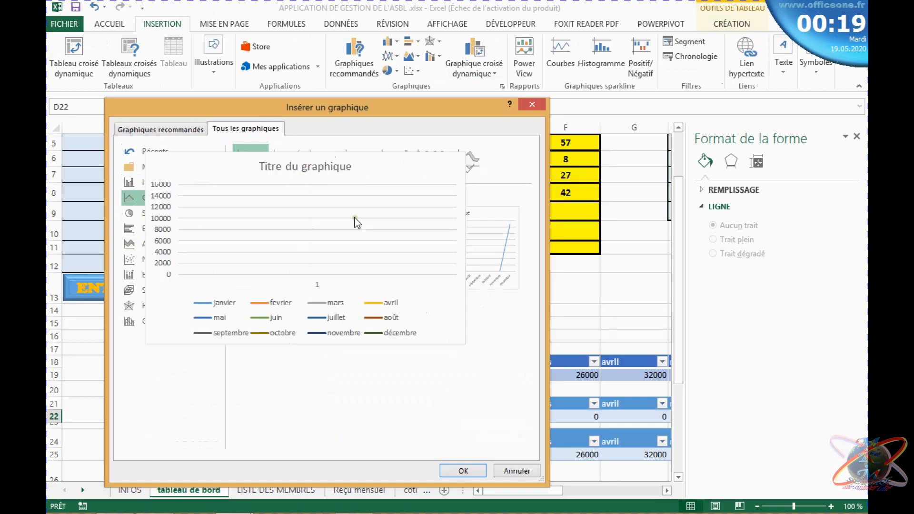
mouse_move(469, 250)
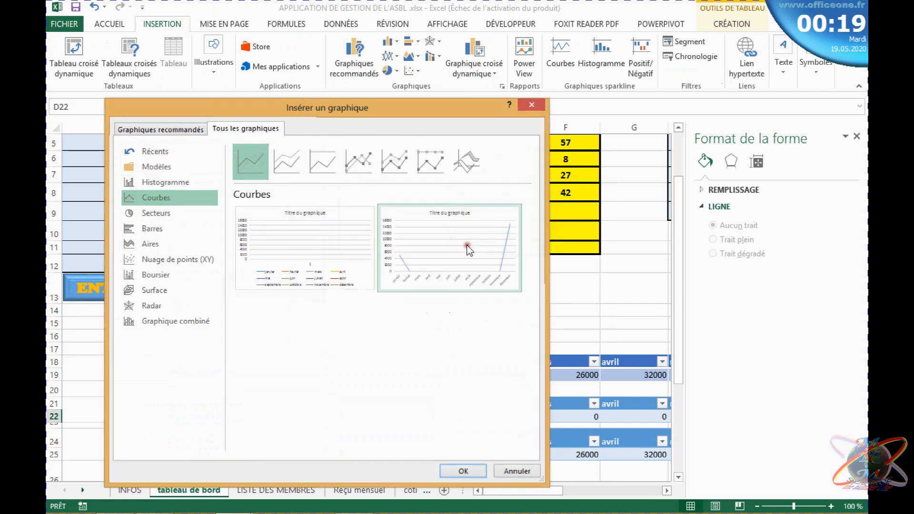
double_click(524, 241)
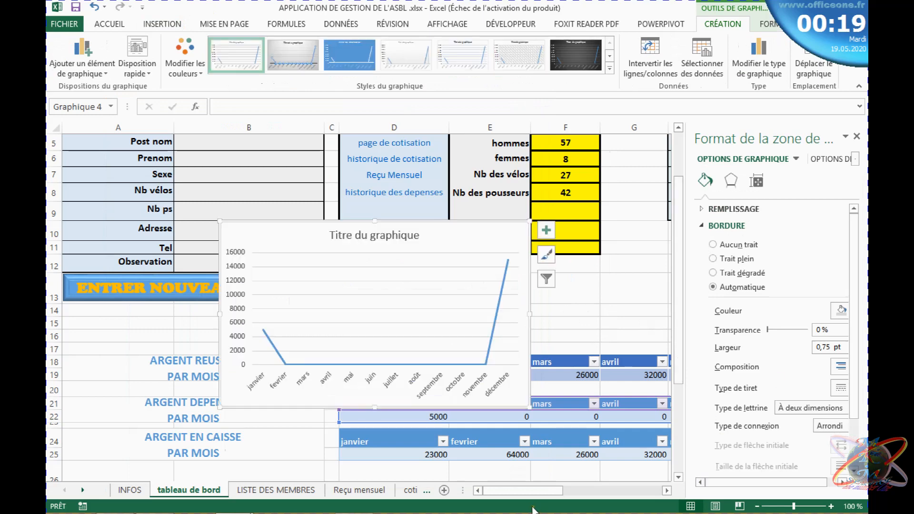
Select the data series of the new expenses chart and turn on Lissage to smooth its line
mouse_move(531, 490)
mouse_down()
mouse_move(593, 492)
mouse_move(628, 478)
mouse_move(537, 478)
mouse_up()
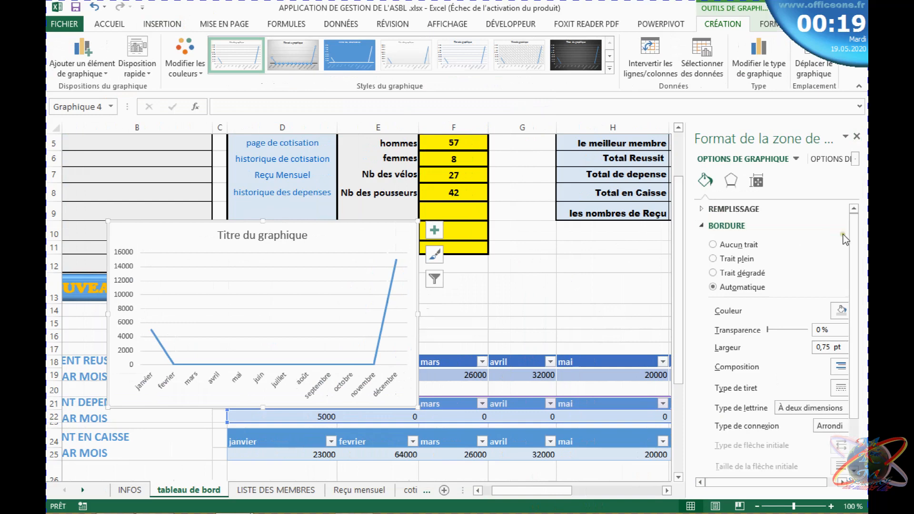
drag(856, 244, 860, 292)
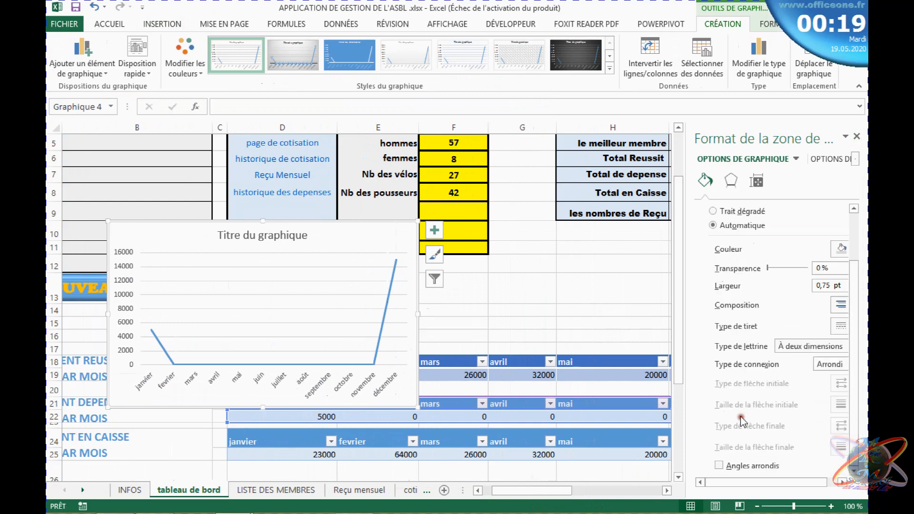
click(382, 333)
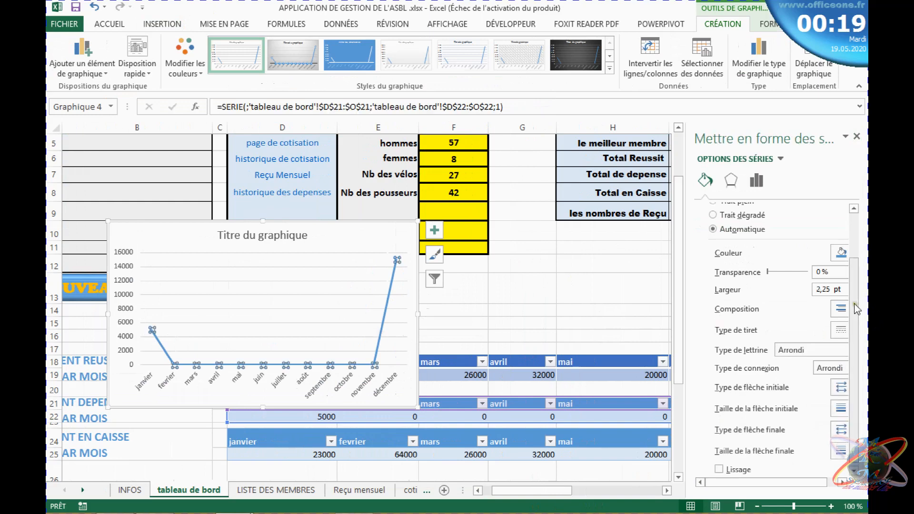
drag(855, 309, 851, 363)
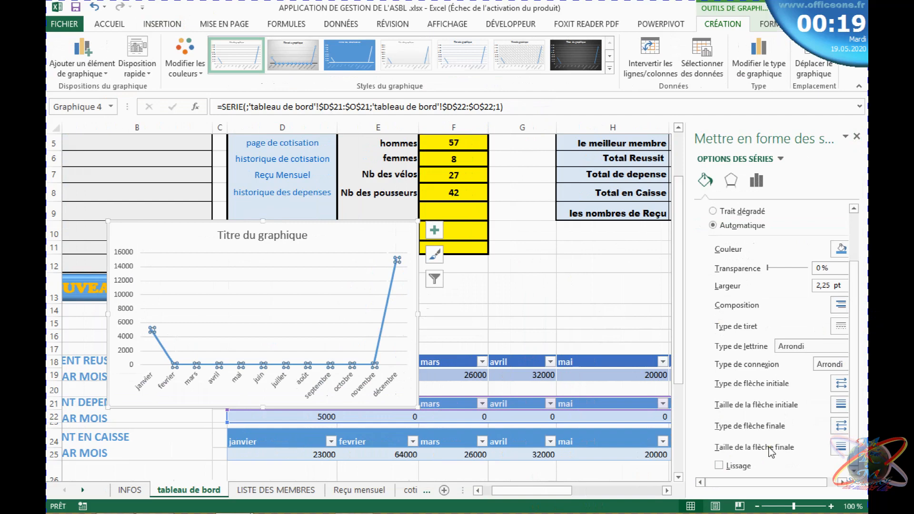
click(719, 466)
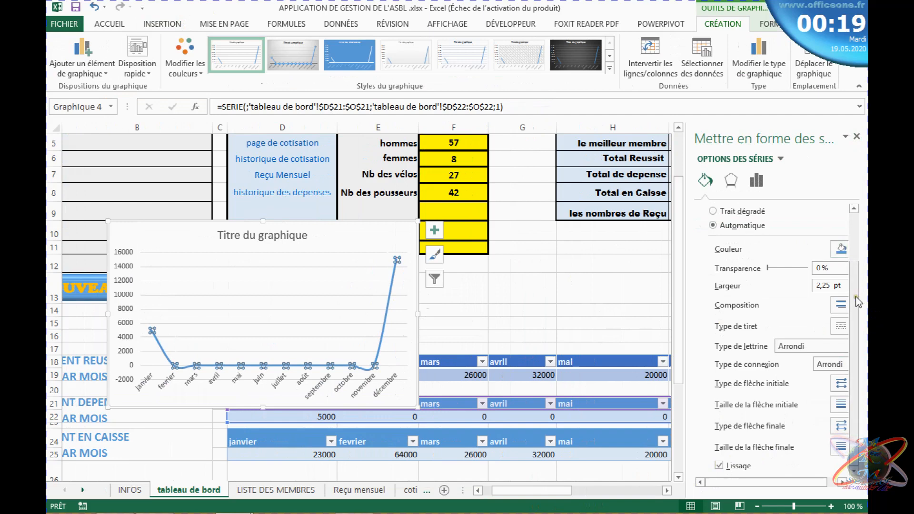
scroll(704, 257, up, 2)
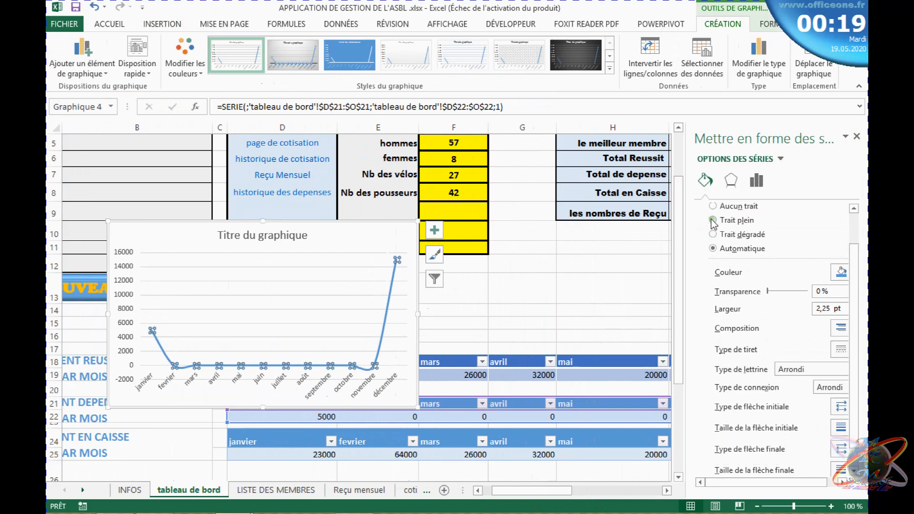
Give the expenses chart's data series a solid line in the standard orange colour
click(713, 221)
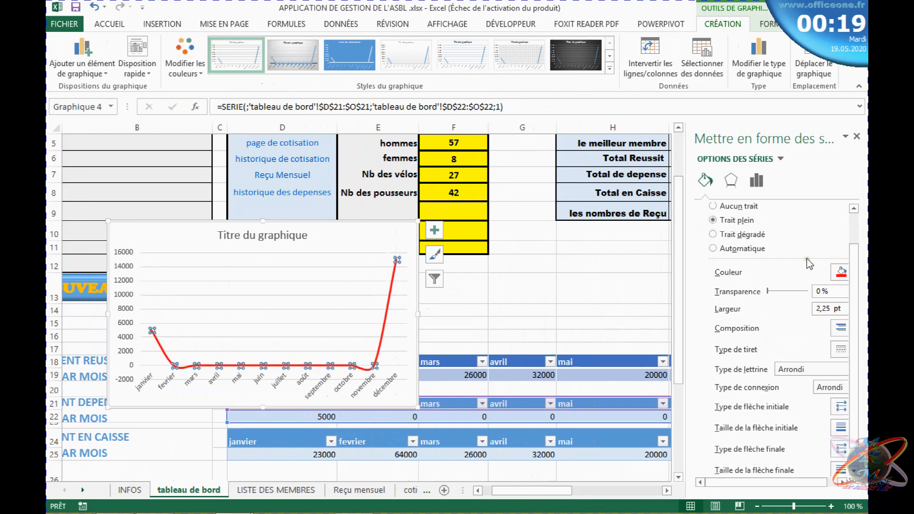
click(841, 273)
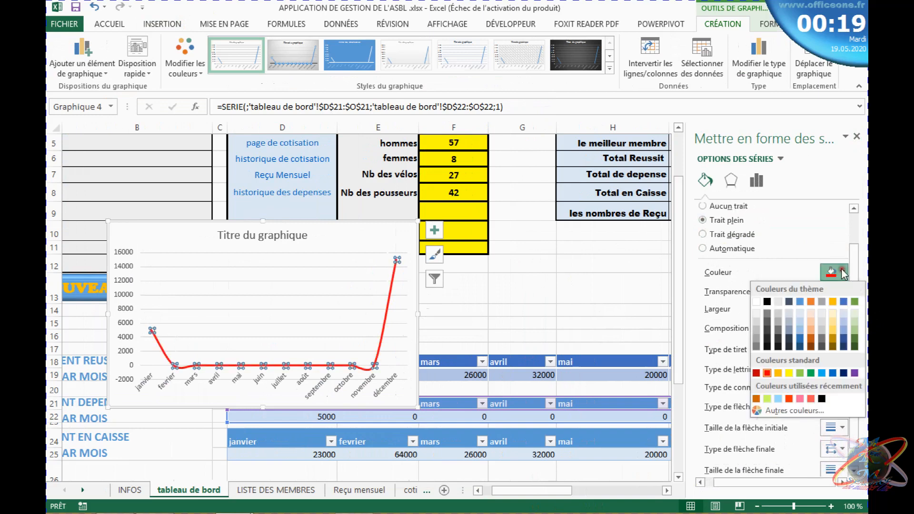
click(778, 373)
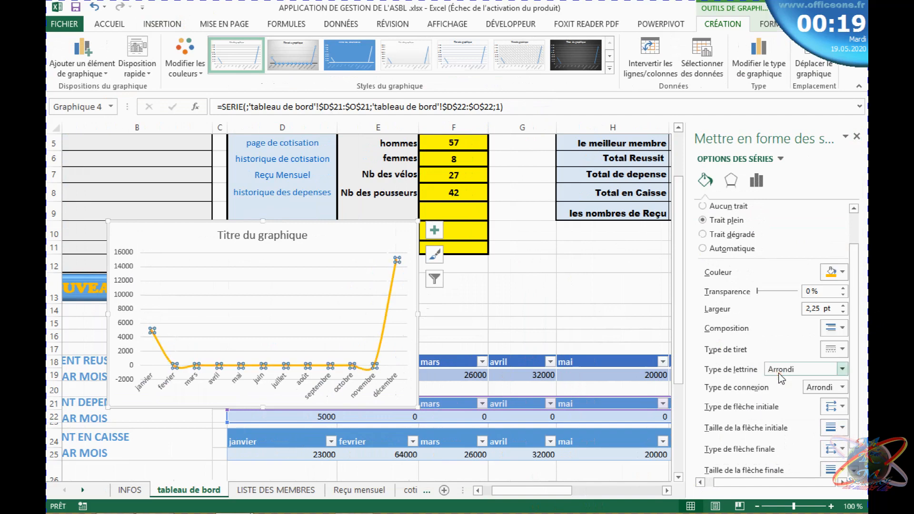
click(323, 314)
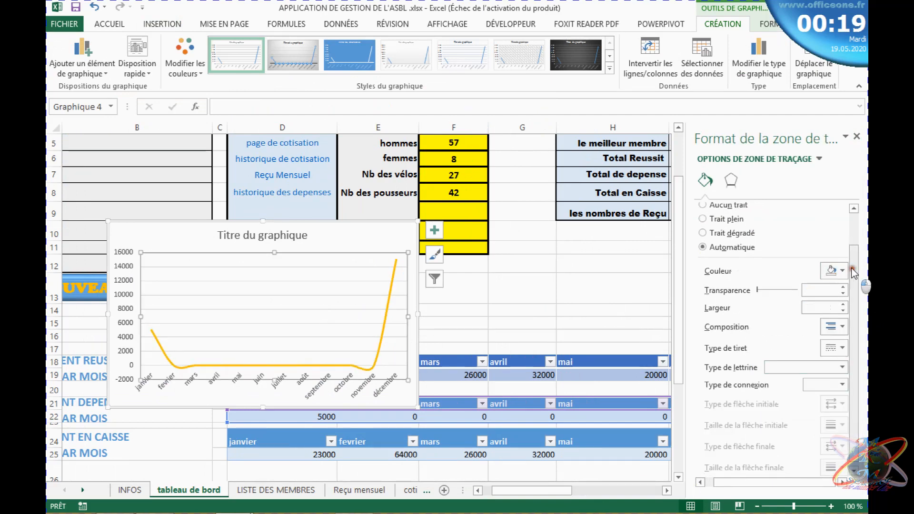
drag(862, 281, 862, 234)
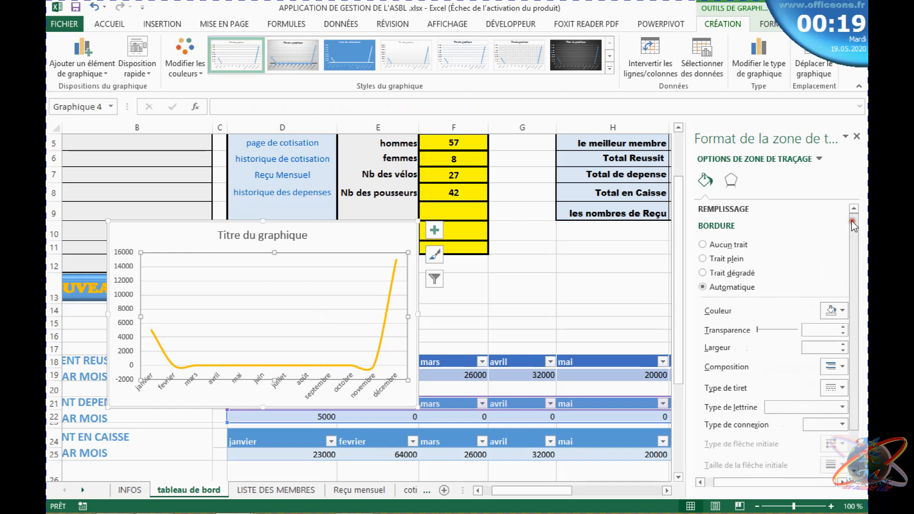
Replace the expenses chart's placeholder title with EVOLUTION DE L'ARGENT DENPESER
click(334, 229)
click(316, 235)
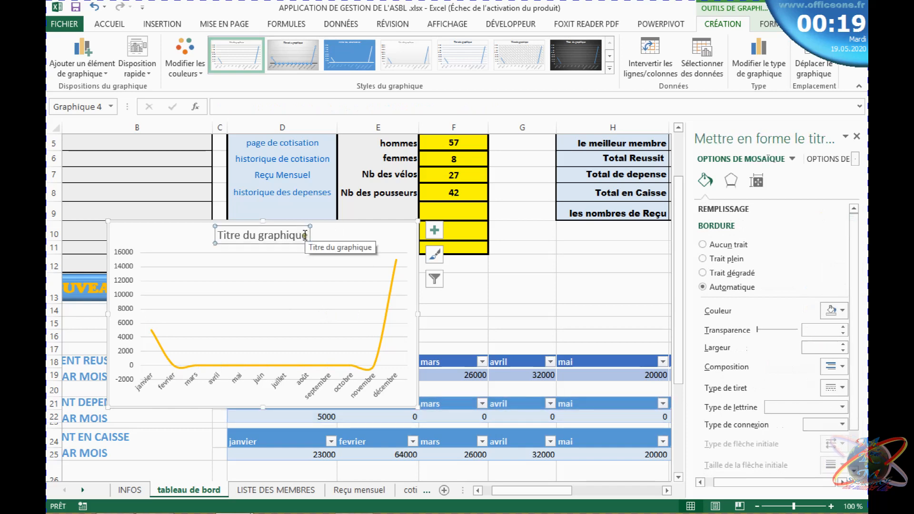
click(305, 235)
key(BackSpace)
key(BackSpace)
key(BackSpace)
key(BackSpace)
key(BackSpace)
key(BackSpace)
key(BackSpace)
key(BackSpace)
key(BackSpace)
key(BackSpace)
key(BackSpace)
key(BackSpace)
key(BackSpace)
key(BackSpace)
key(BackSpace)
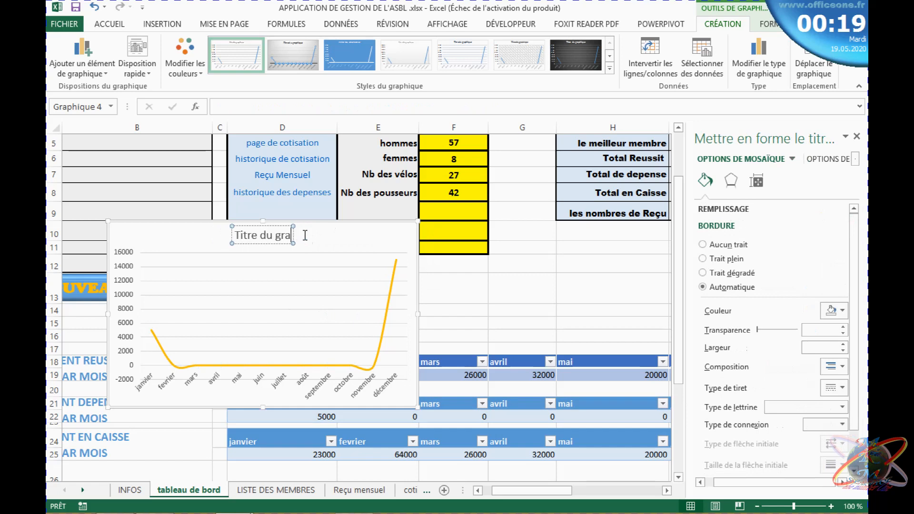
key(BackSpace)
key(BackSpace)
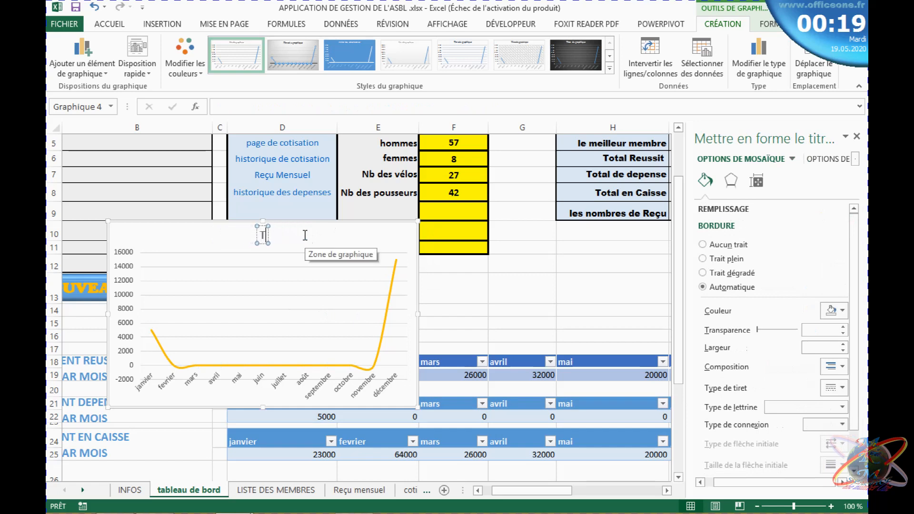
key(BackSpace)
text(EV)
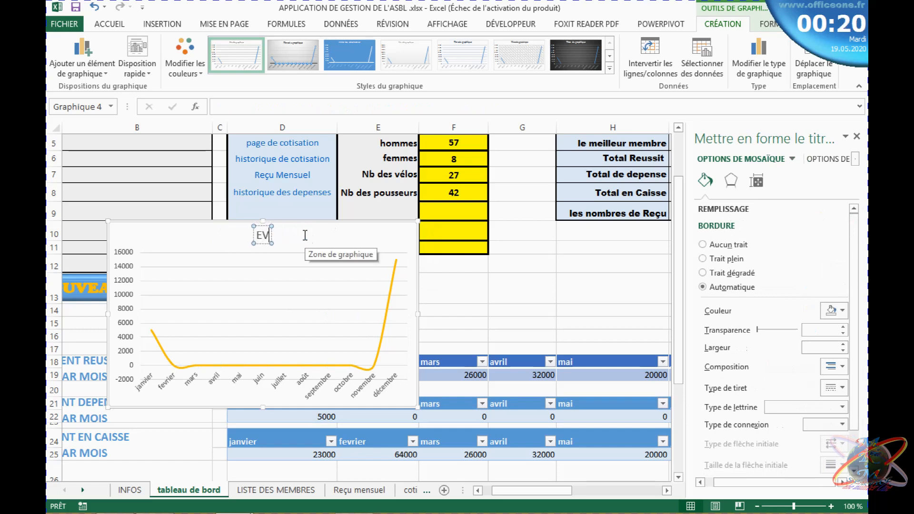
text(OLUTION DE)
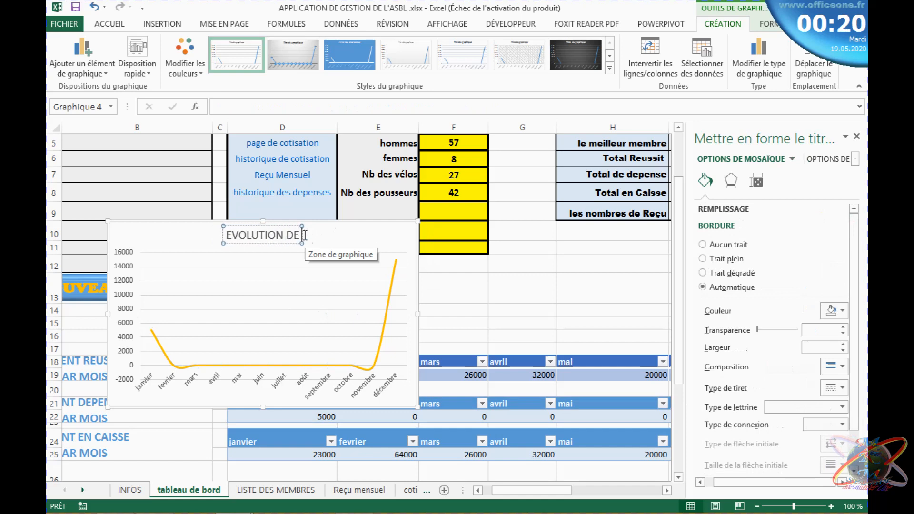
text( L)
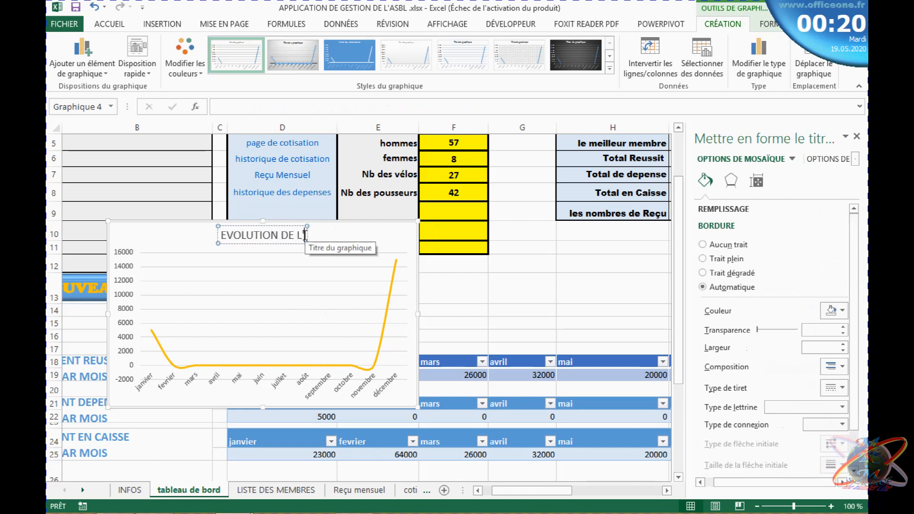
text('ARGENT)
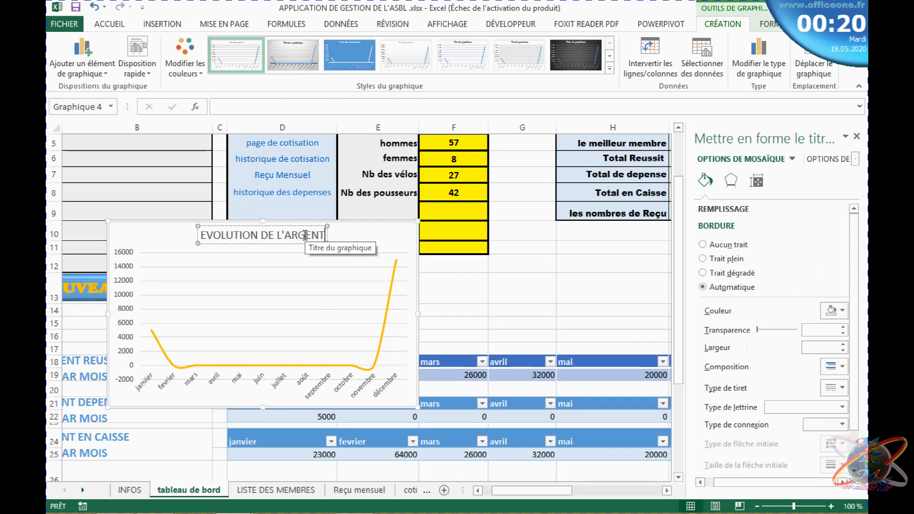
text( RE)
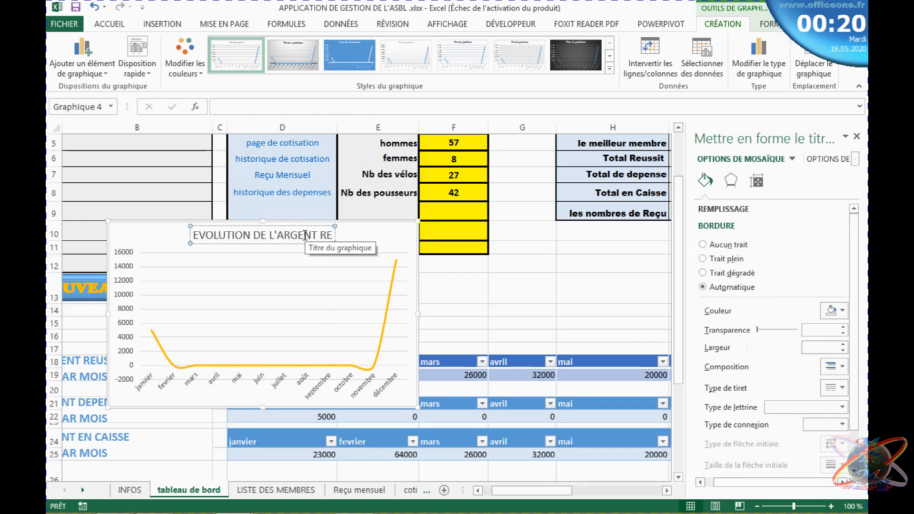
key(BackSpace)
key(BackSpace)
text(DEN)
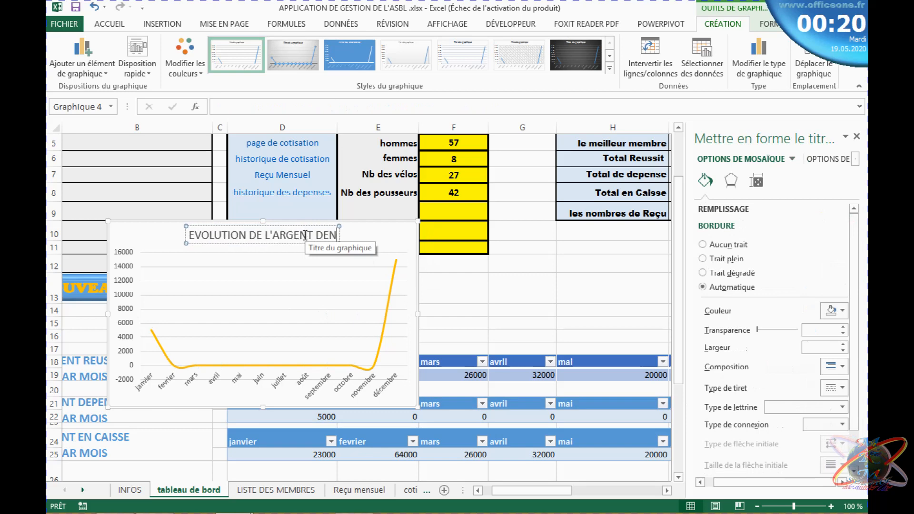
text(PESER)
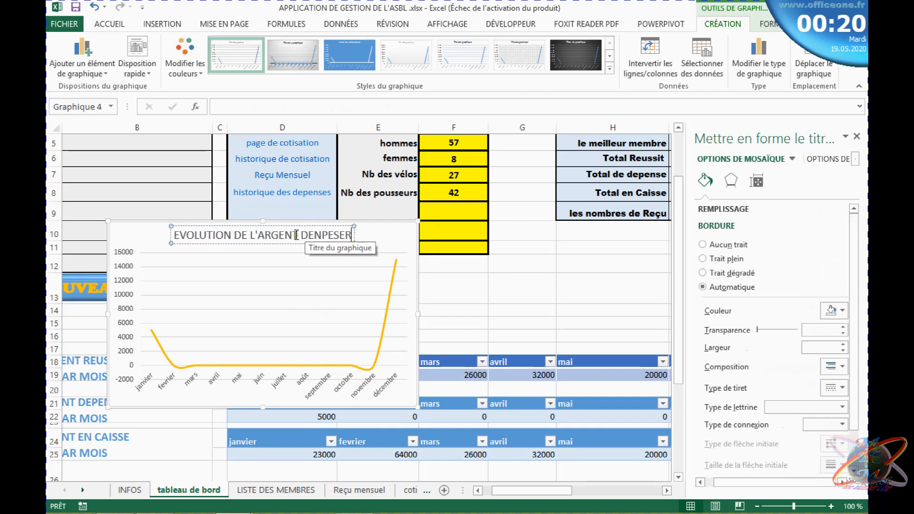
Change ARGENT to ARGENTS in the expenses chart title, keep the ending DENPESER and leave title editing
click(298, 235)
text(S)
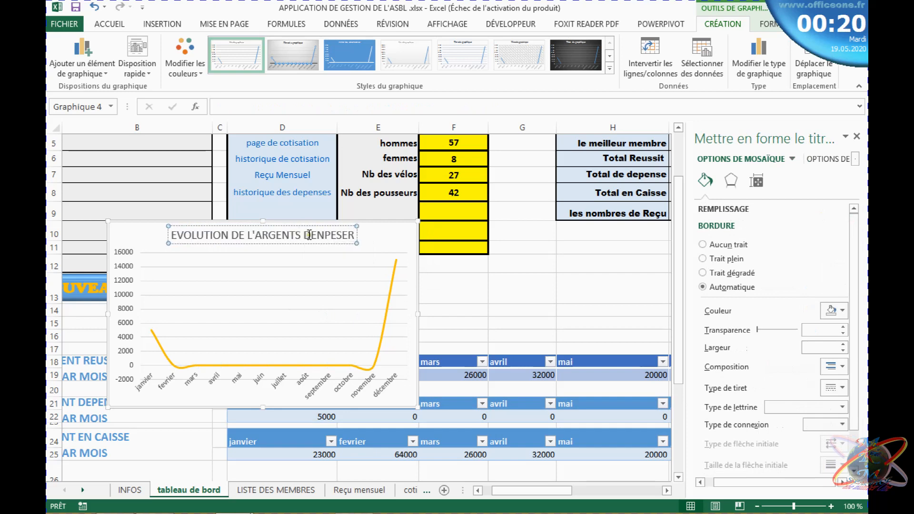
click(352, 234)
key(BackSpace)
text(S)
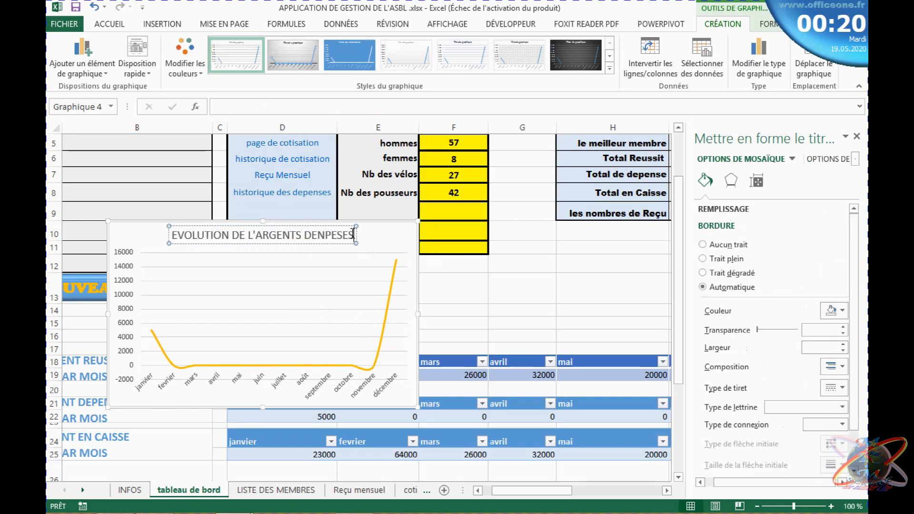
key(BackSpace)
text(T)
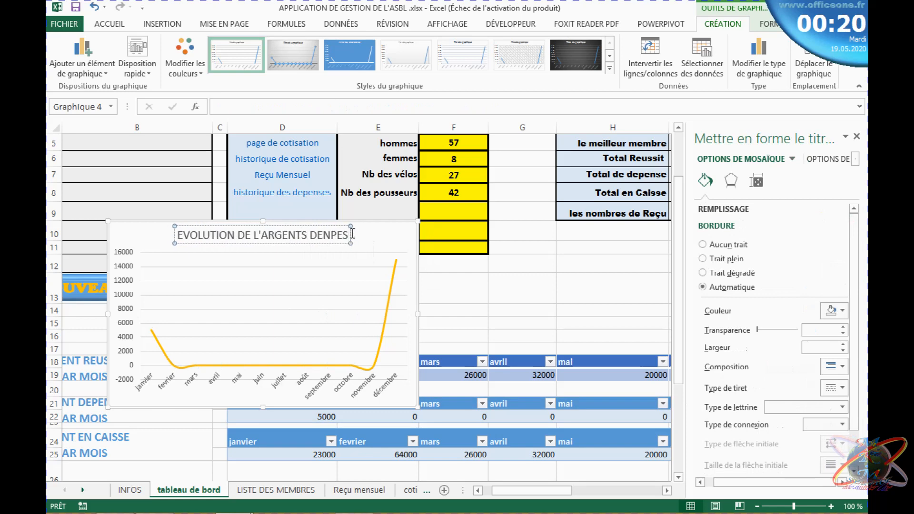
key(BackSpace)
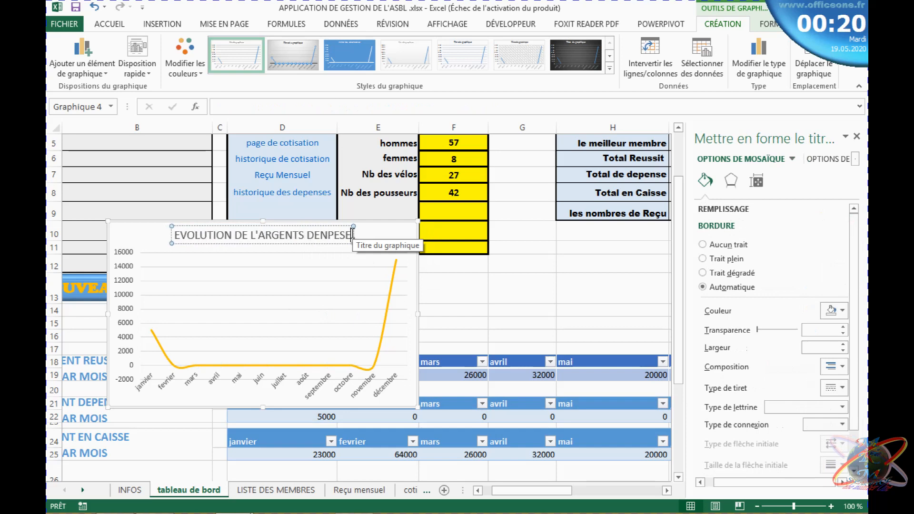
text(R)
click(335, 287)
Move the expenses chart below the ARGENT EN CAISSE table, starting at column D, and close the formatting pane
click(379, 236)
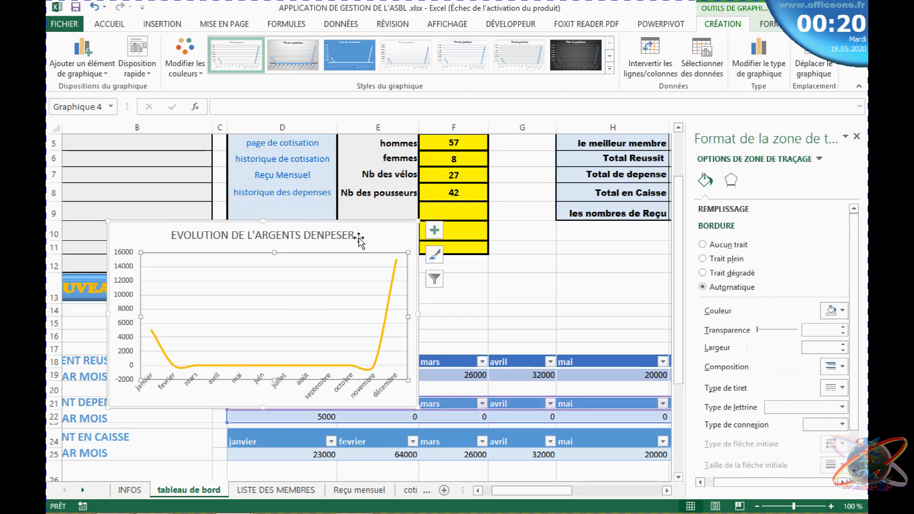
drag(365, 231, 526, 163)
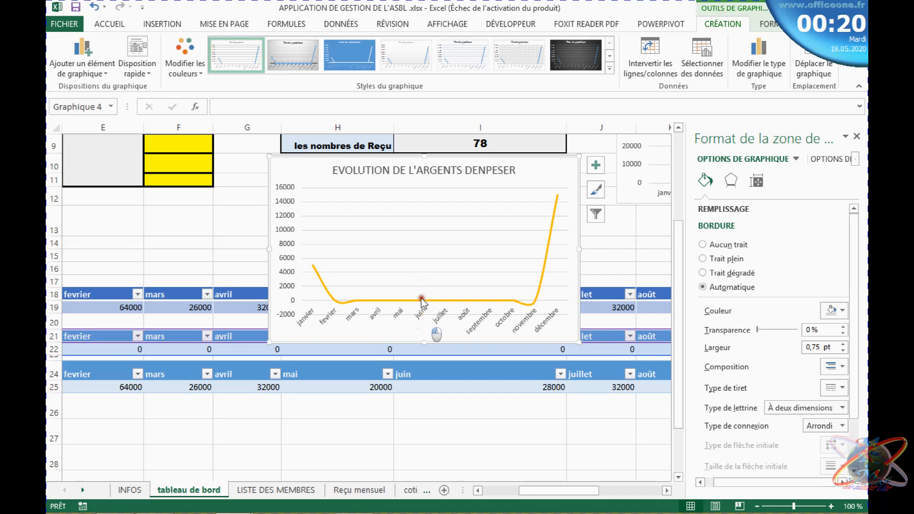
drag(441, 174, 346, 362)
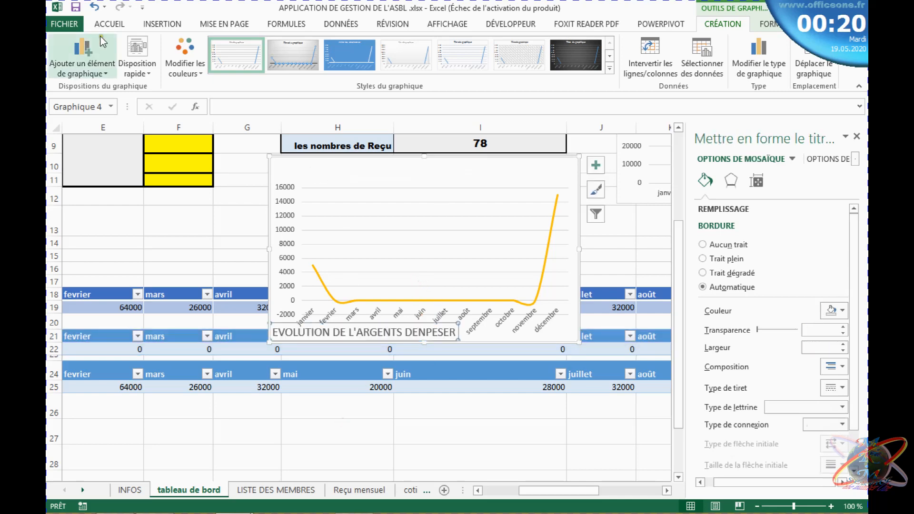
click(96, 8)
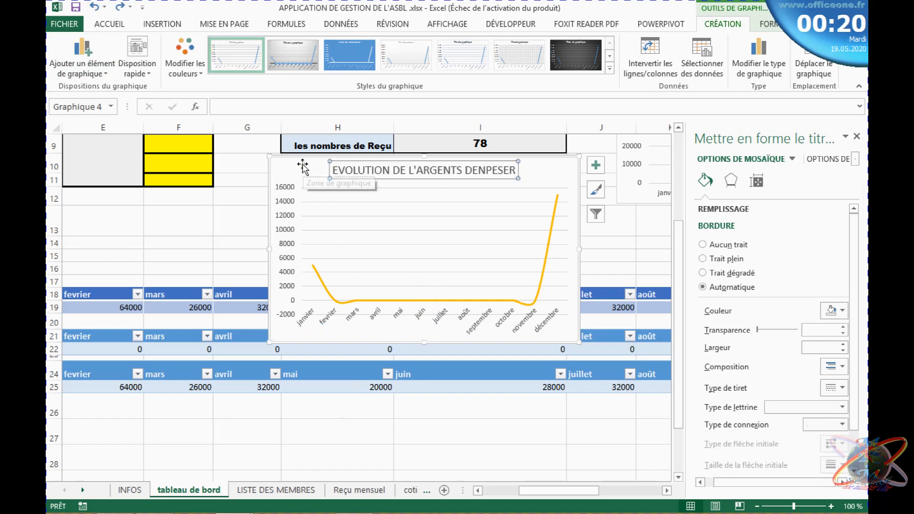
drag(300, 166, 260, 405)
click(591, 427)
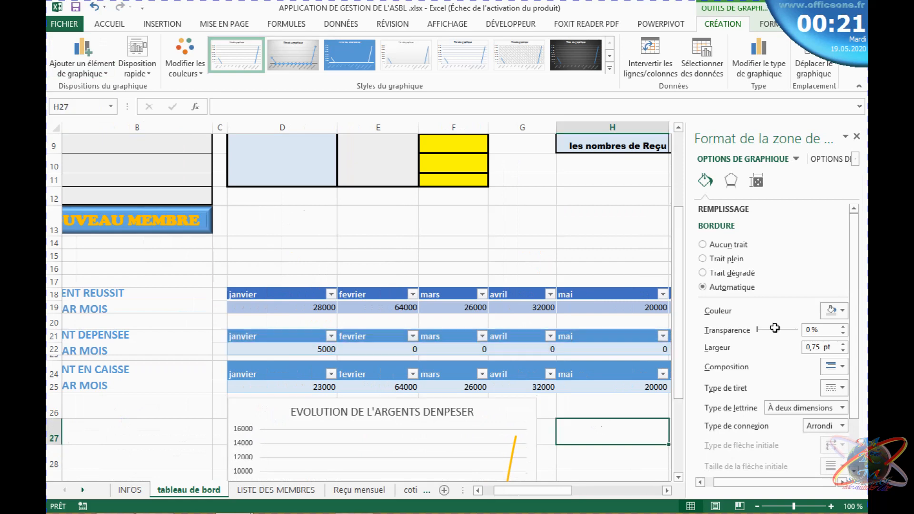
click(858, 137)
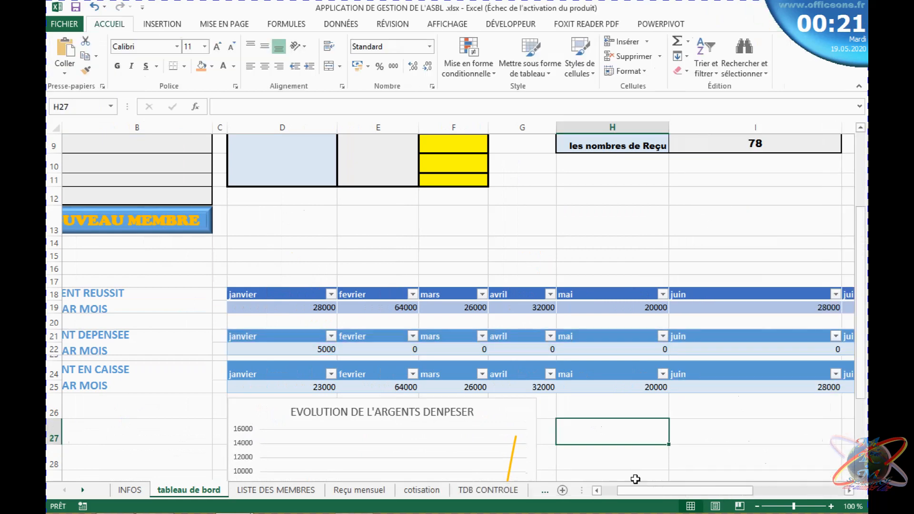
Insert a 2D pie chart from the ARGENT EN CAISSE table, using the first Secteurs layout
click(734, 441)
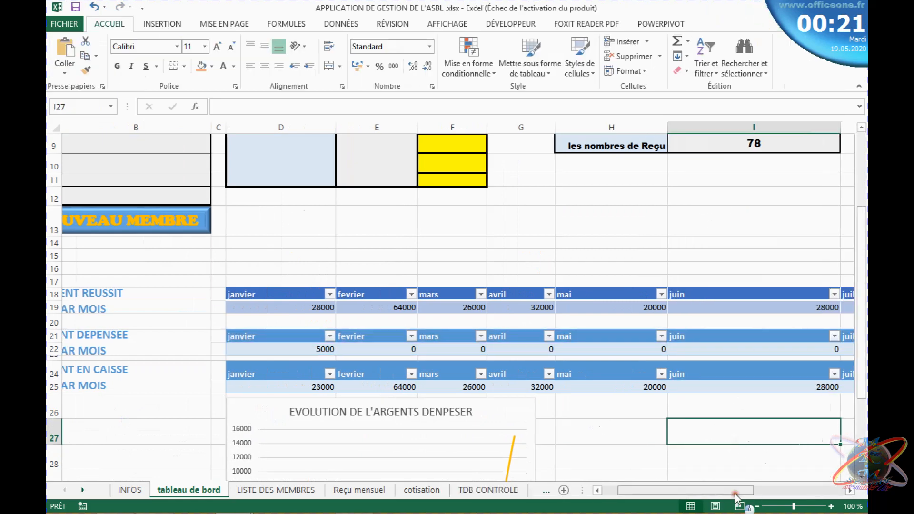
mouse_move(735, 492)
mouse_down()
mouse_move(783, 490)
mouse_move(732, 491)
mouse_up()
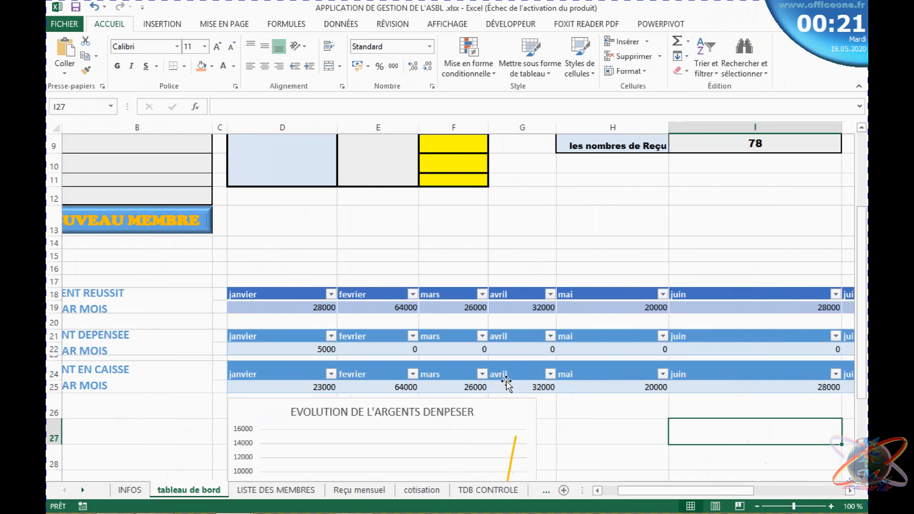
click(507, 384)
click(289, 372)
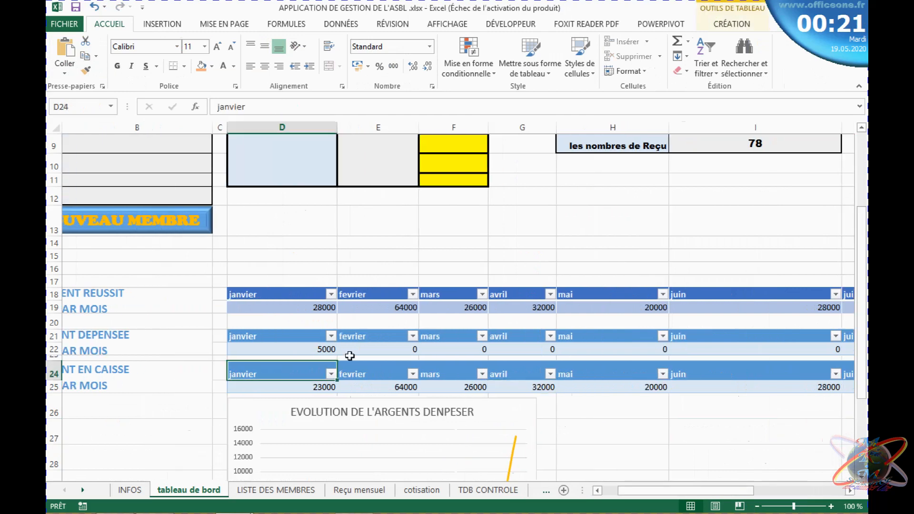
click(164, 25)
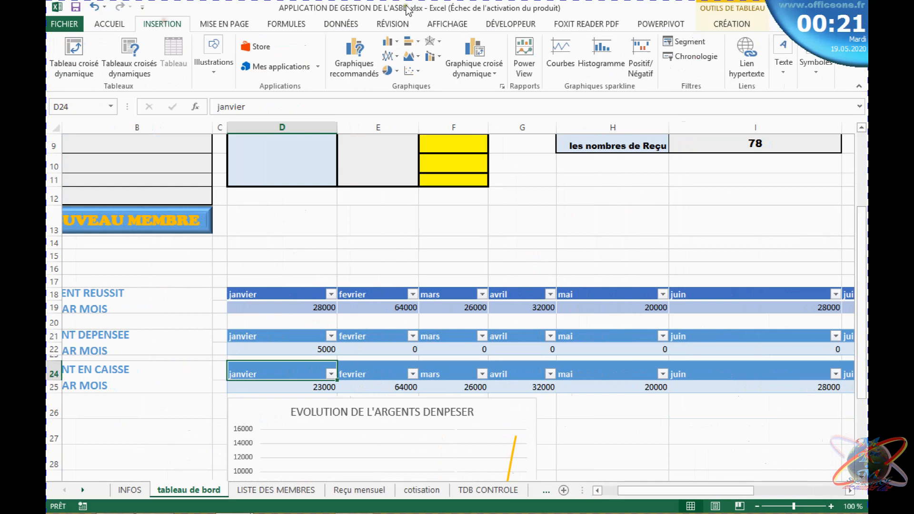
click(354, 65)
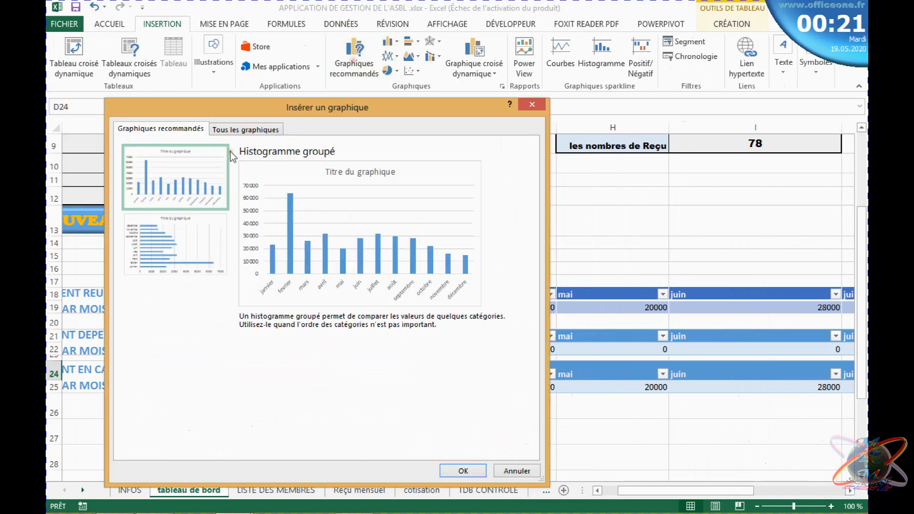
click(248, 133)
click(164, 216)
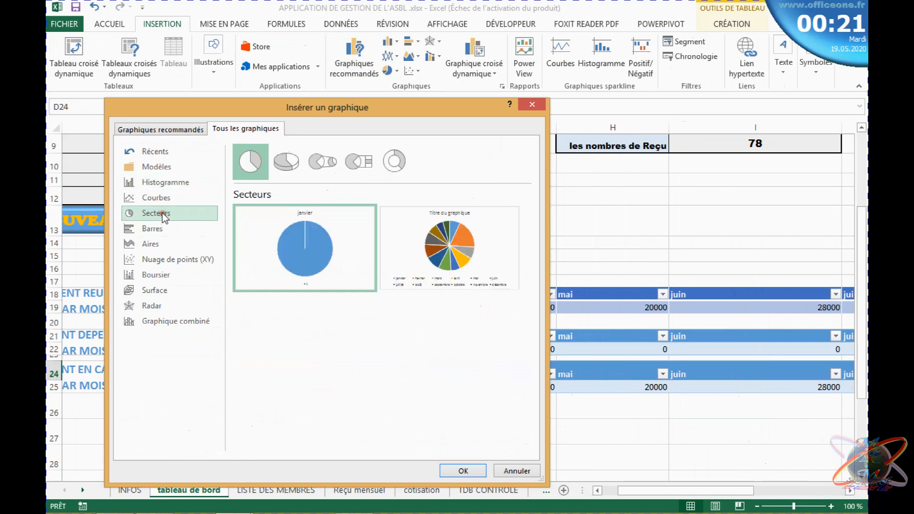
click(390, 163)
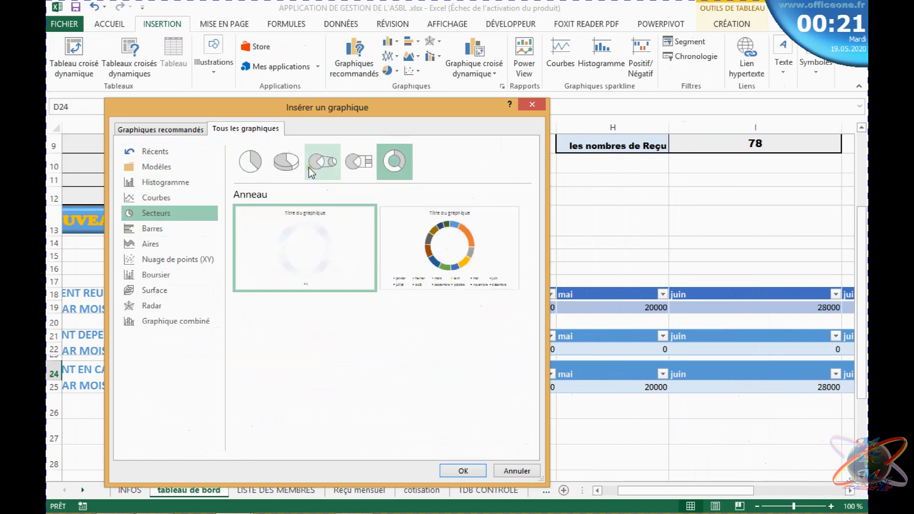
click(250, 162)
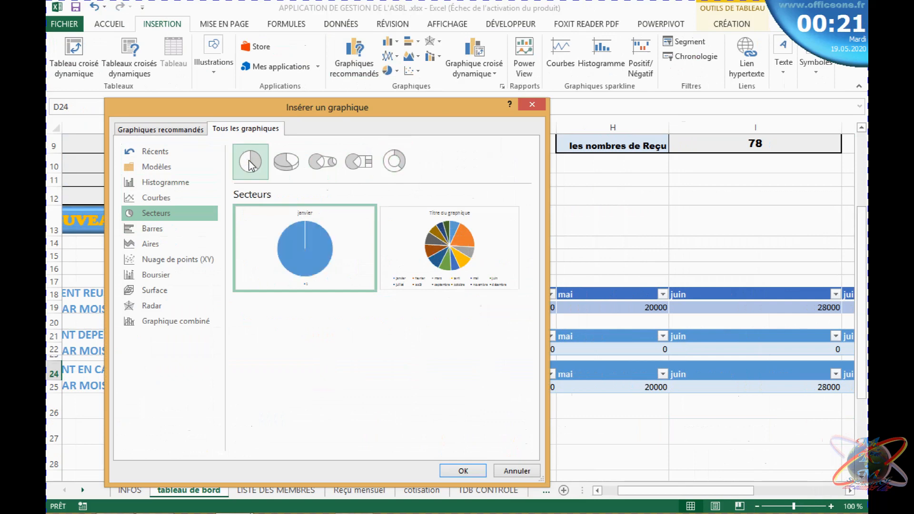
click(288, 167)
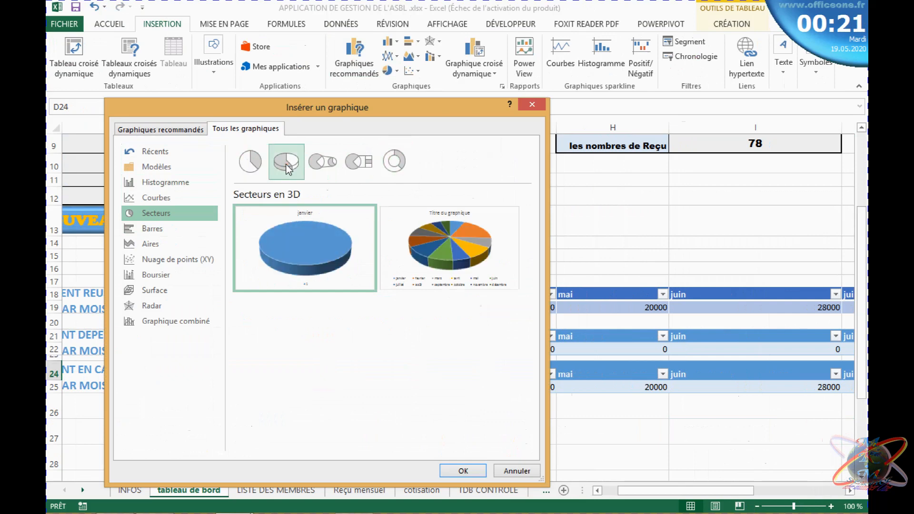
click(260, 167)
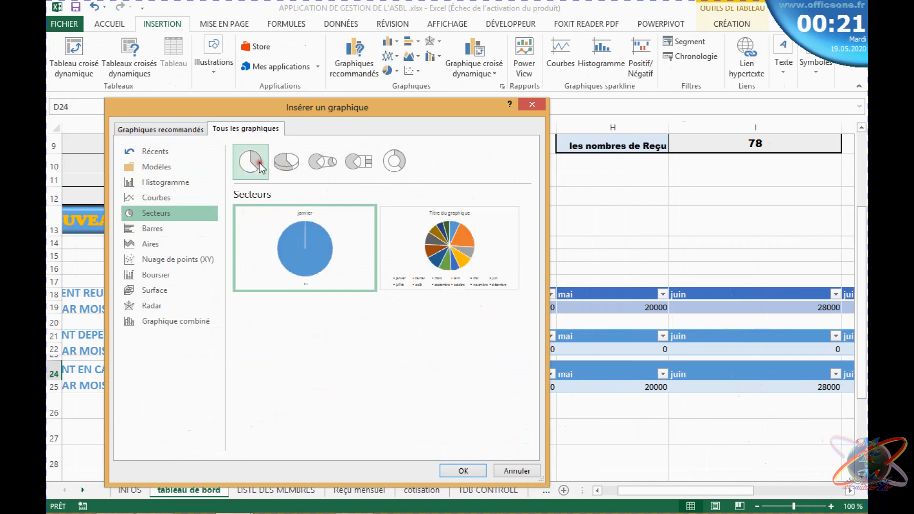
double_click(260, 167)
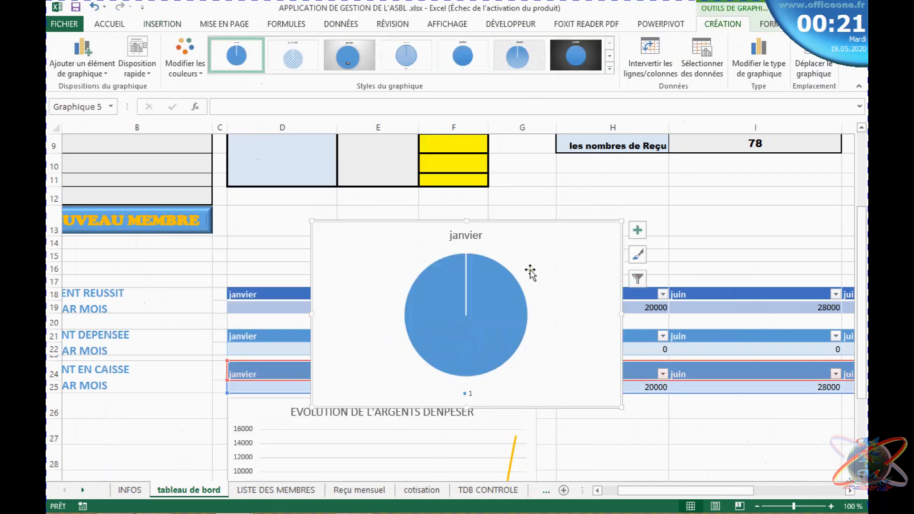
Delete the pie chart just inserted from the ARGENT EN CAISSE table
click(508, 313)
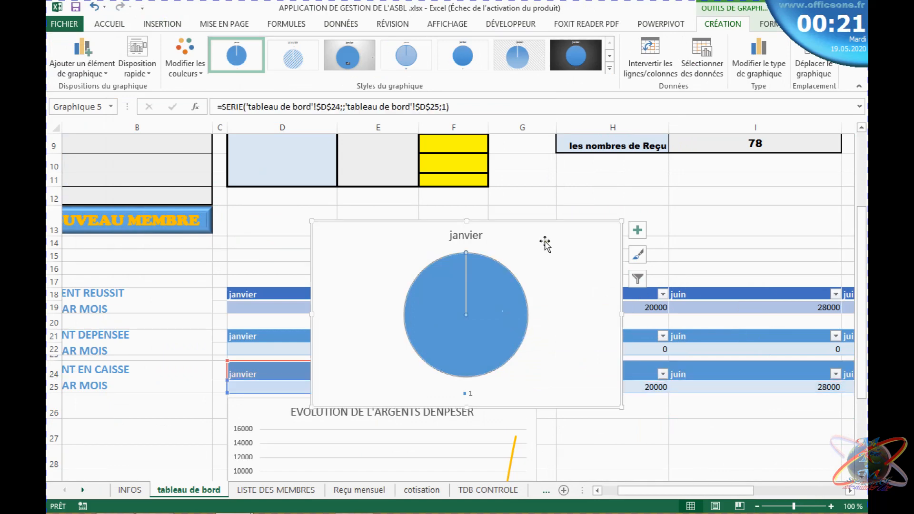
mouse_move(544, 237)
mouse_down()
mouse_move(500, 206)
mouse_move(557, 220)
mouse_up()
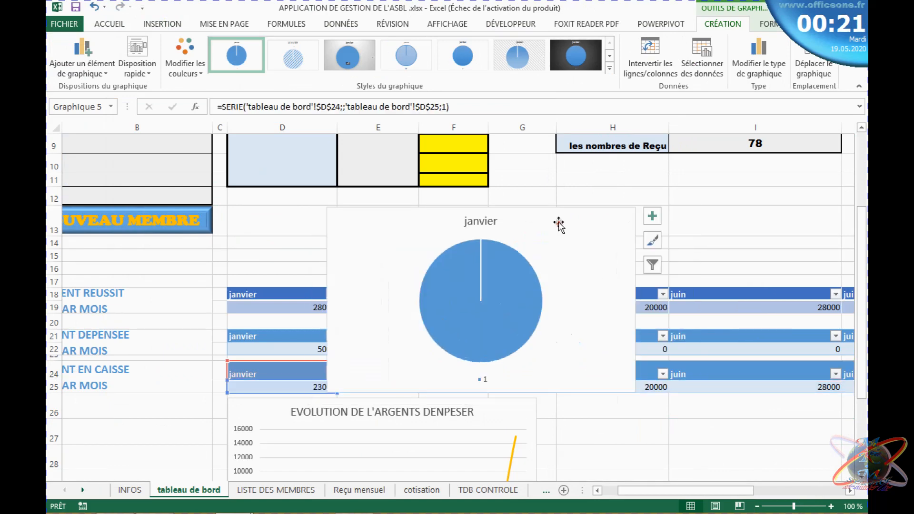
key(Delete)
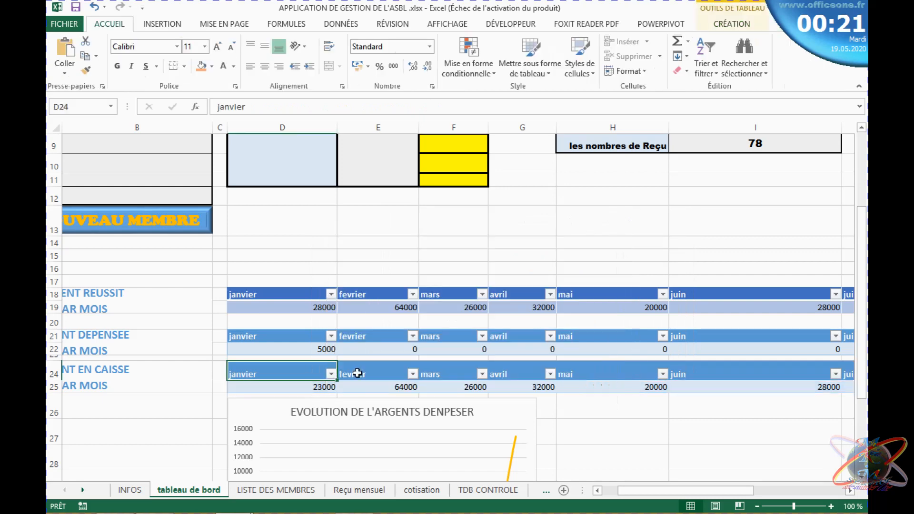
click(352, 373)
click(230, 360)
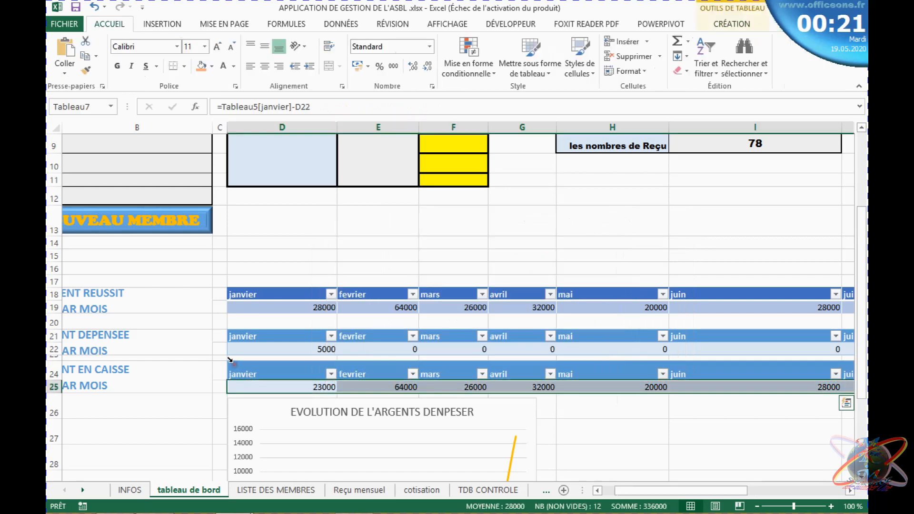
click(160, 23)
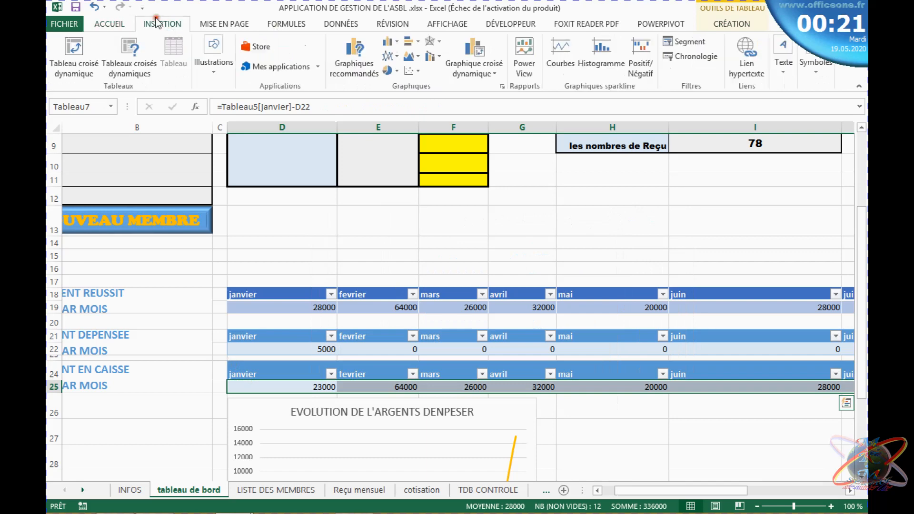
click(350, 64)
click(234, 129)
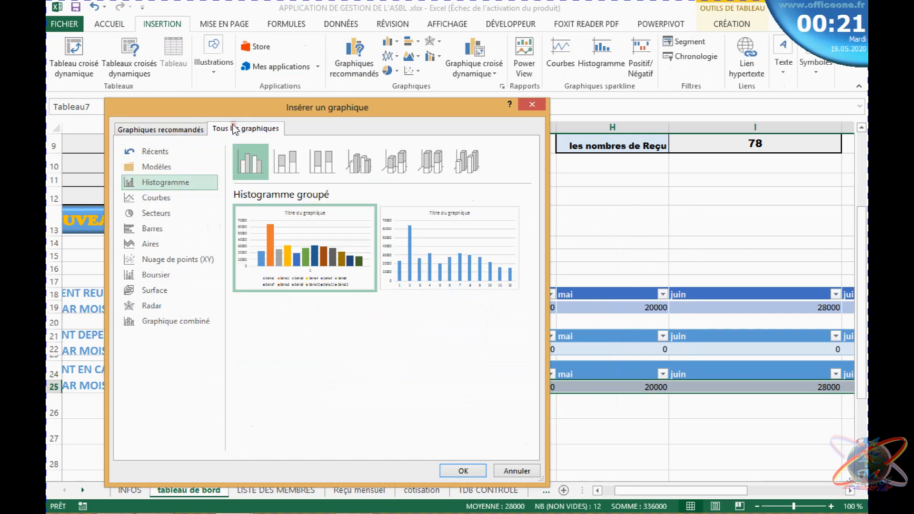
mouse_move(295, 247)
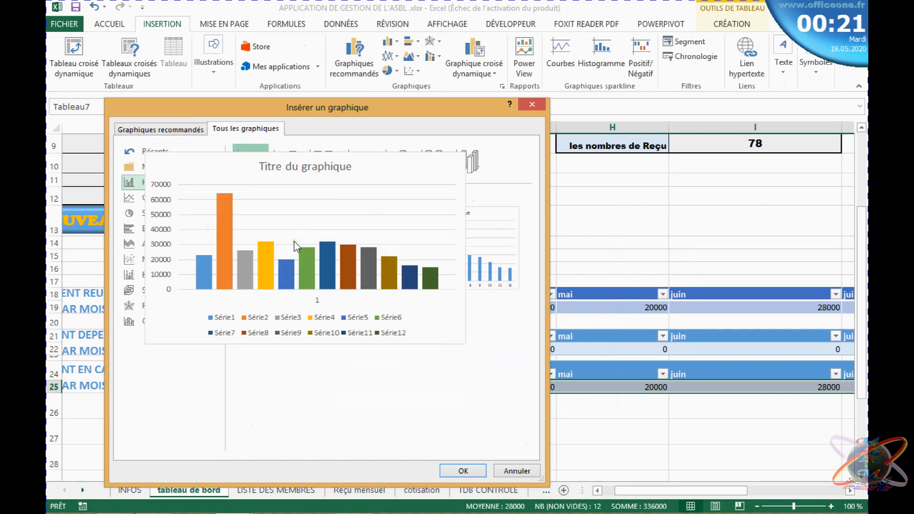
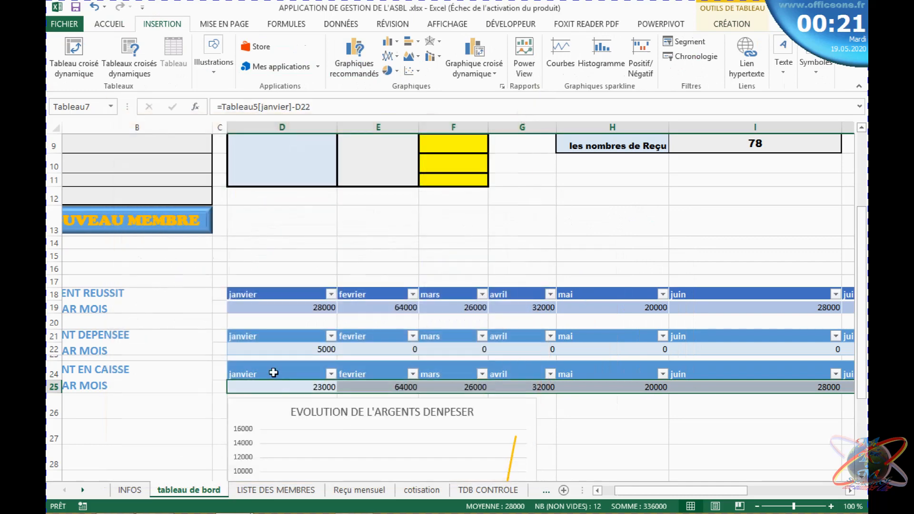
Insert a clustered column chart from the whole ARGENT EN CAISSE table, month headers included, with a separate coloured series per month
click(227, 361)
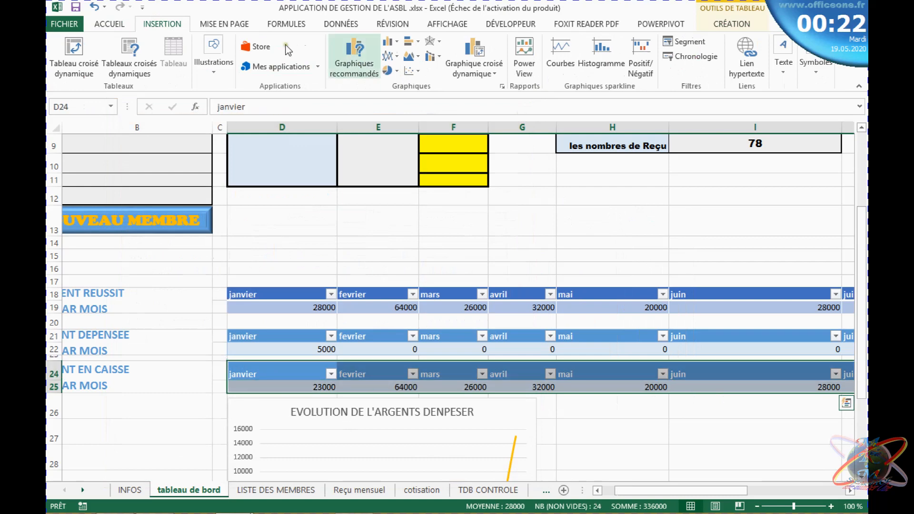
click(366, 49)
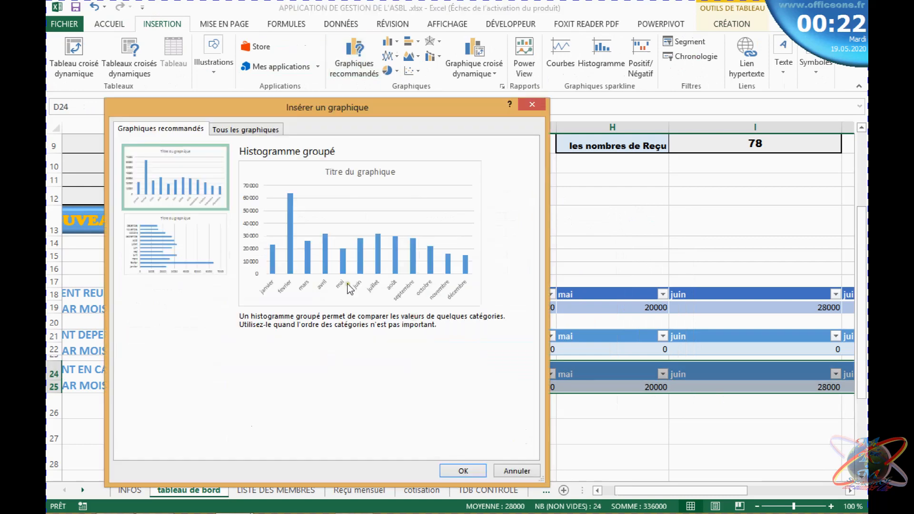
click(249, 129)
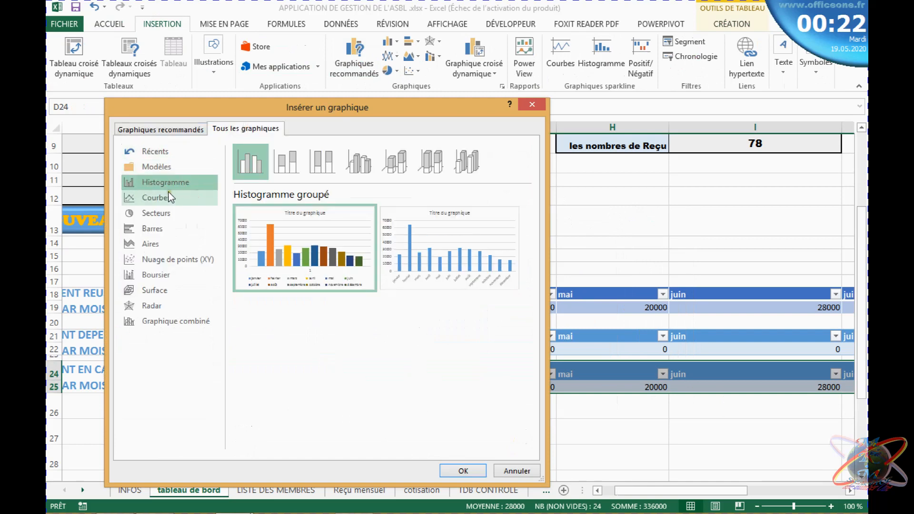
mouse_move(295, 233)
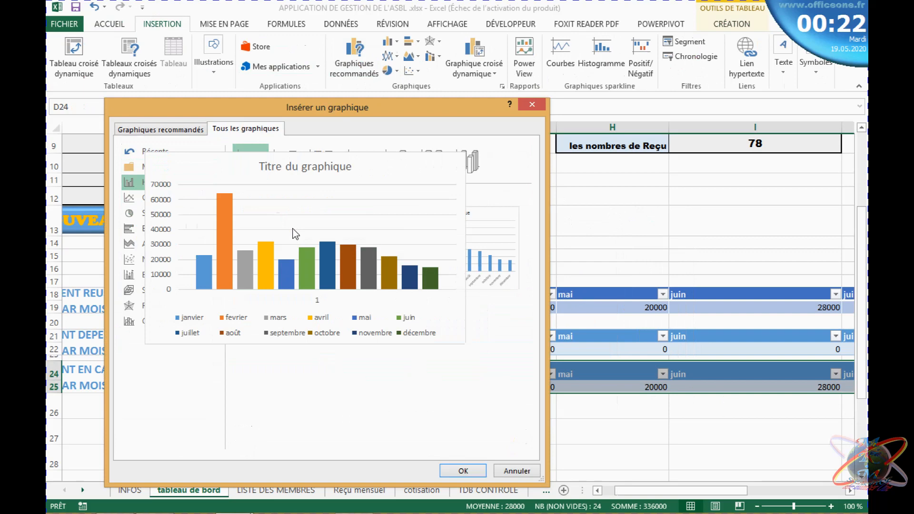
double_click(293, 230)
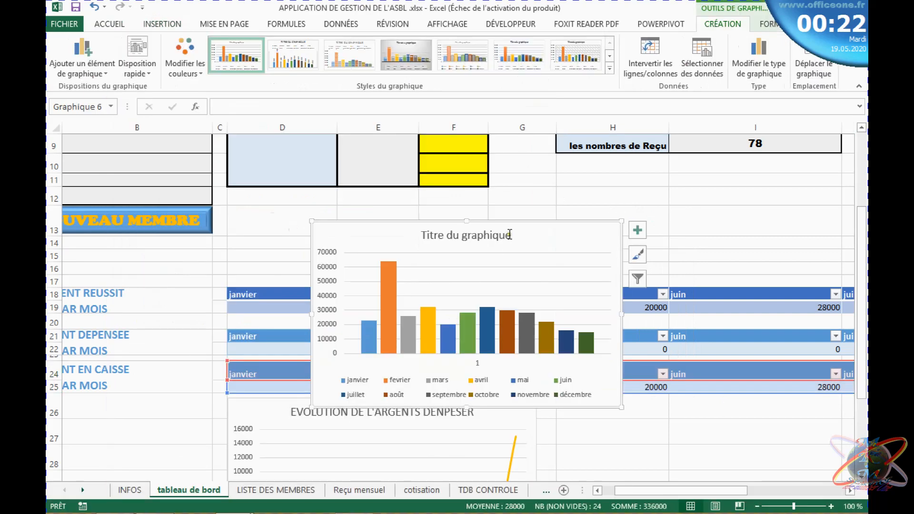
Try to clear the column chart's placeholder title for editing
double_click(509, 235)
key(BackSpace)
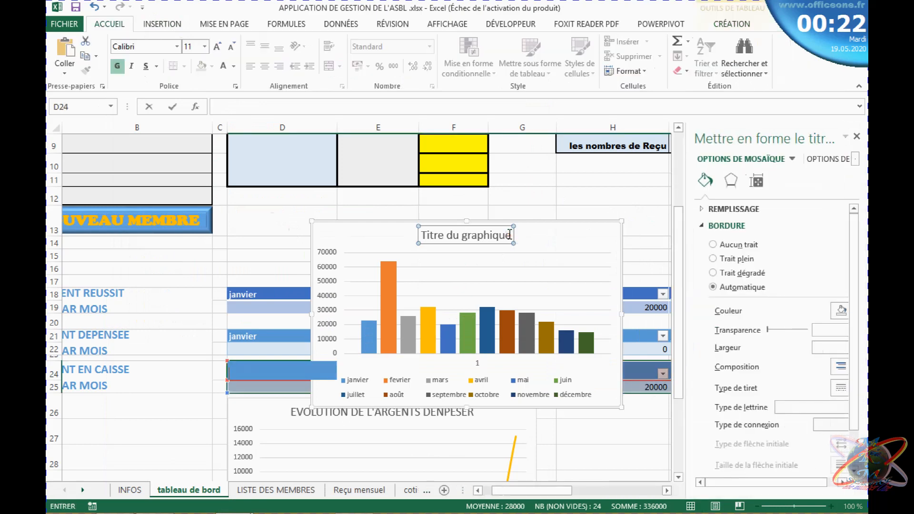
click(509, 234)
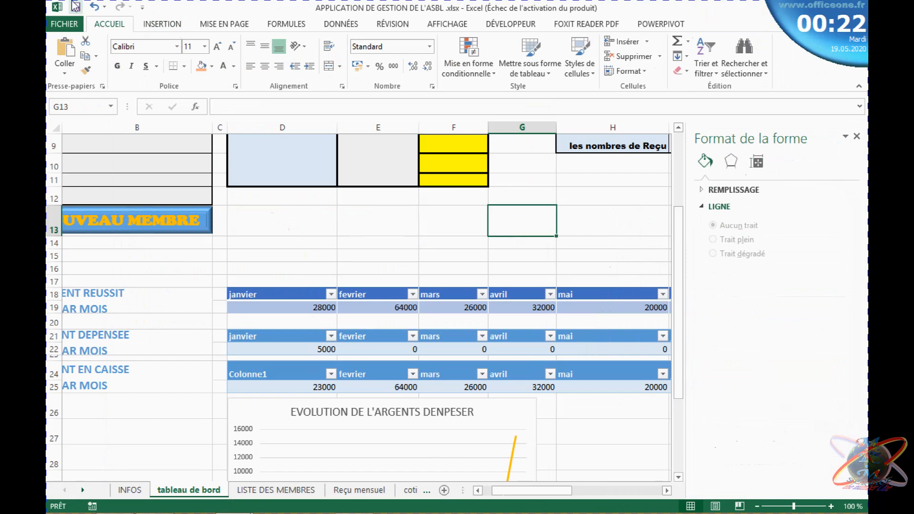
Undo the last edits to restore the janvier header in D24 and the column chart with its placeholder title
click(95, 7)
click(94, 6)
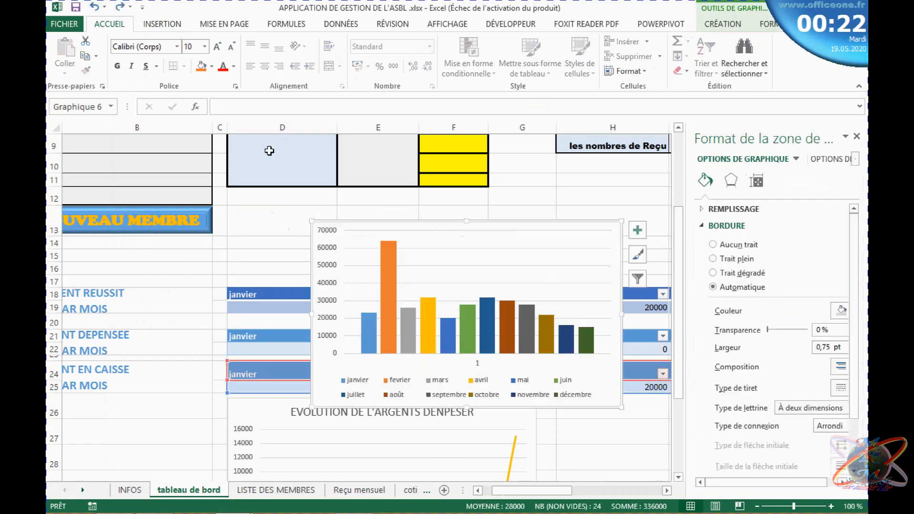
click(95, 7)
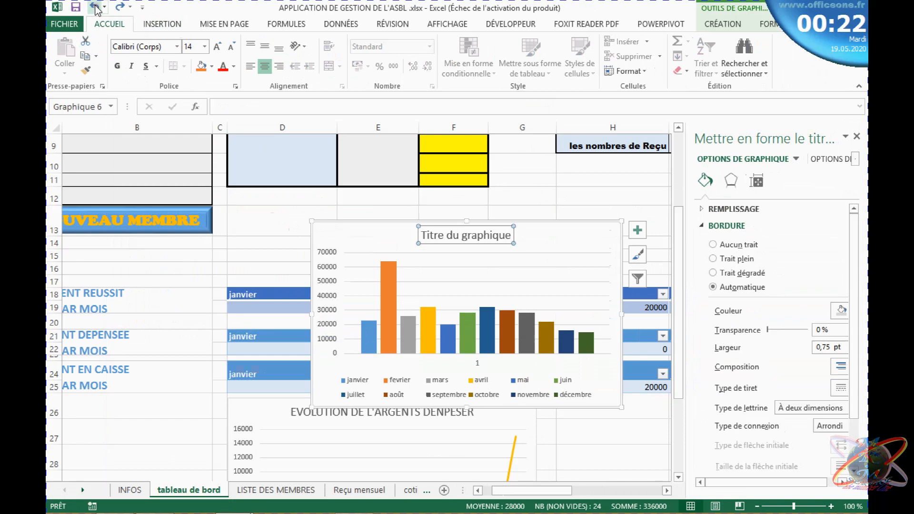
Replace the column chart's placeholder title with "EVOLUTION DE l'ARGENTS EN CAISSE" and close the title formatting pane
click(510, 233)
key(BackSpace)
key(BackSpace)
key(BackSpace)
key(BackSpace)
key(BackSpace)
key(BackSpace)
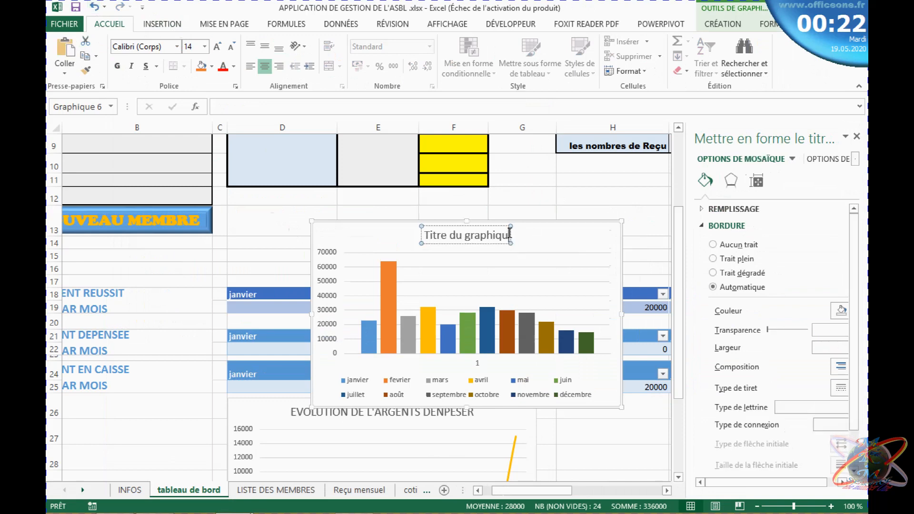
key(BackSpace)
key(BackSpace)
key(BackSpace)
key(BackSpace)
key(BackSpace)
key(BackSpace)
key(BackSpace)
key(BackSpace)
key(BackSpace)
key(BackSpace)
key(BackSpace)
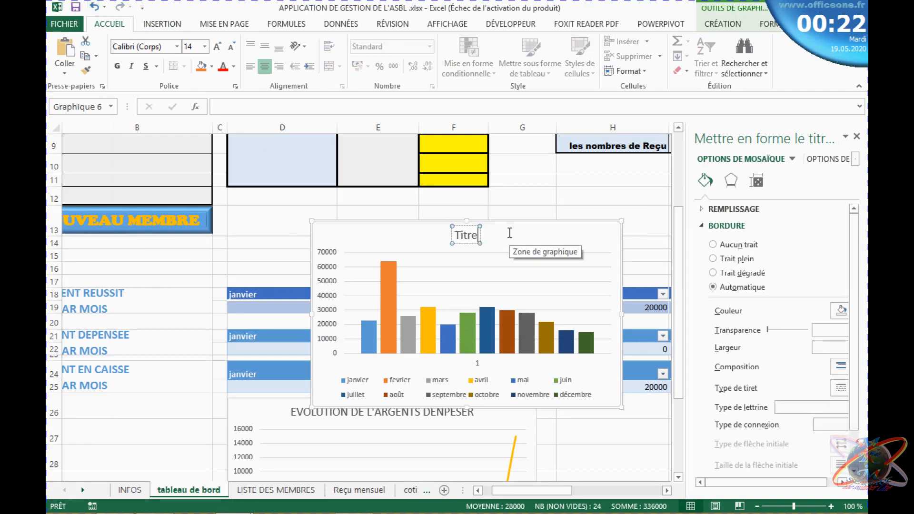
key(BackSpace)
text(EVOLUTION)
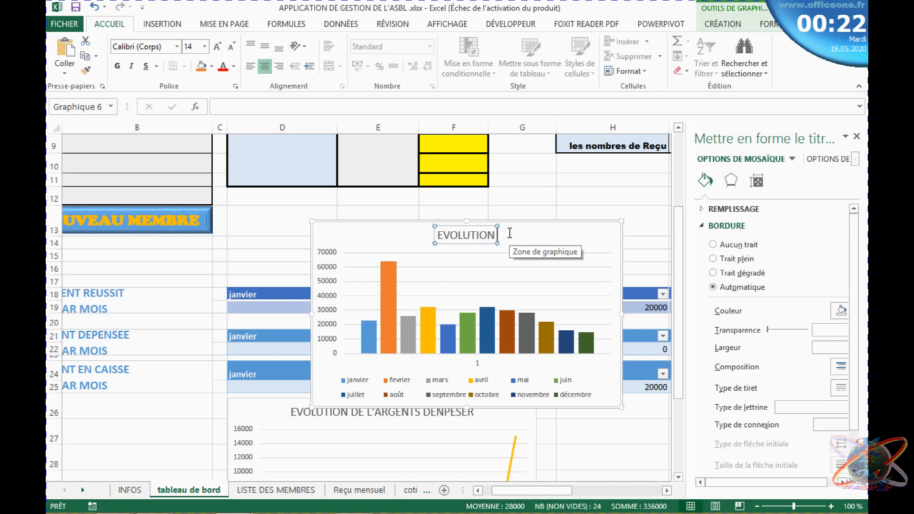
text( DE L)
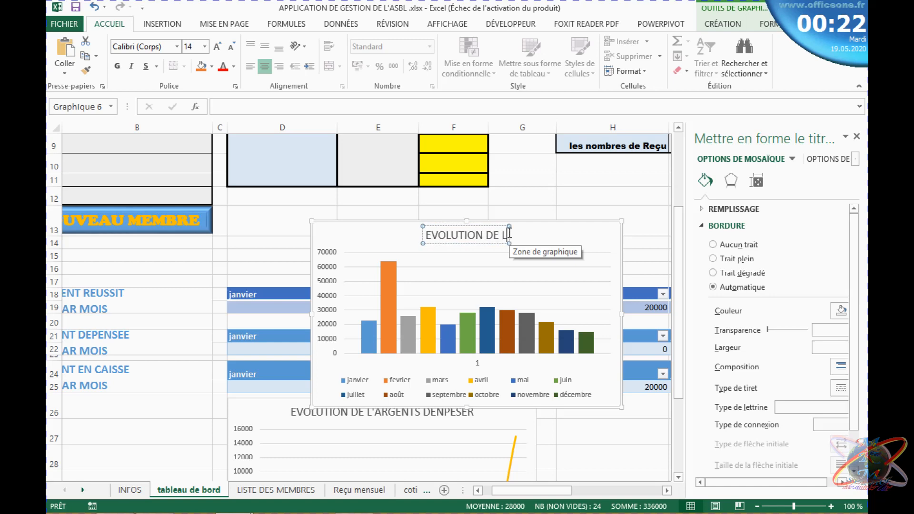
key(BackSpace)
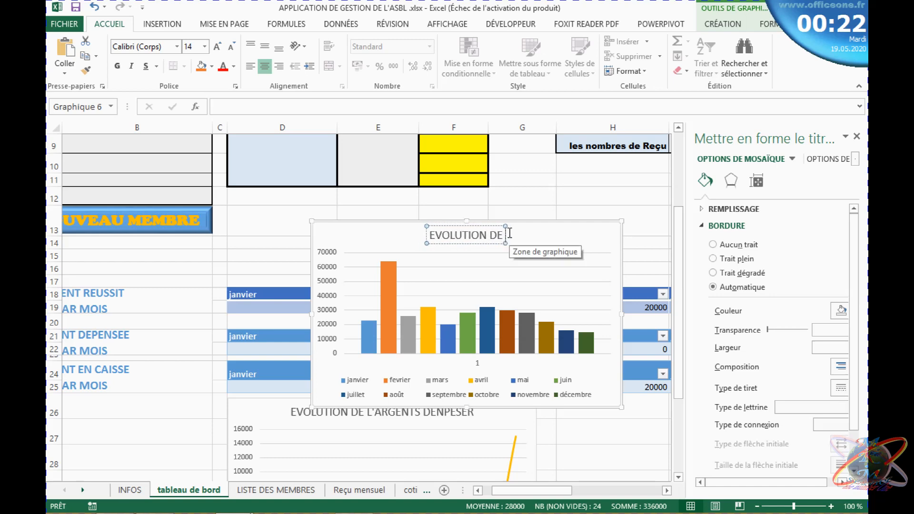
text(ION DE l)
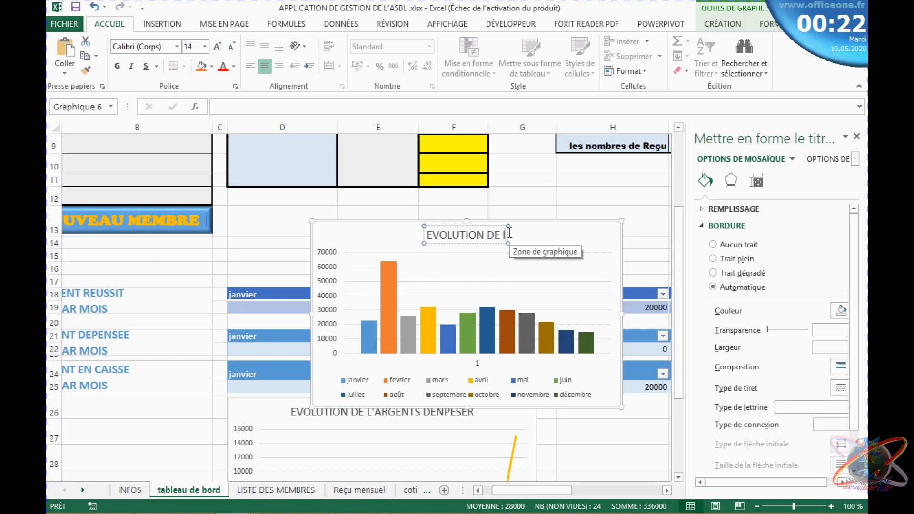
text('a)
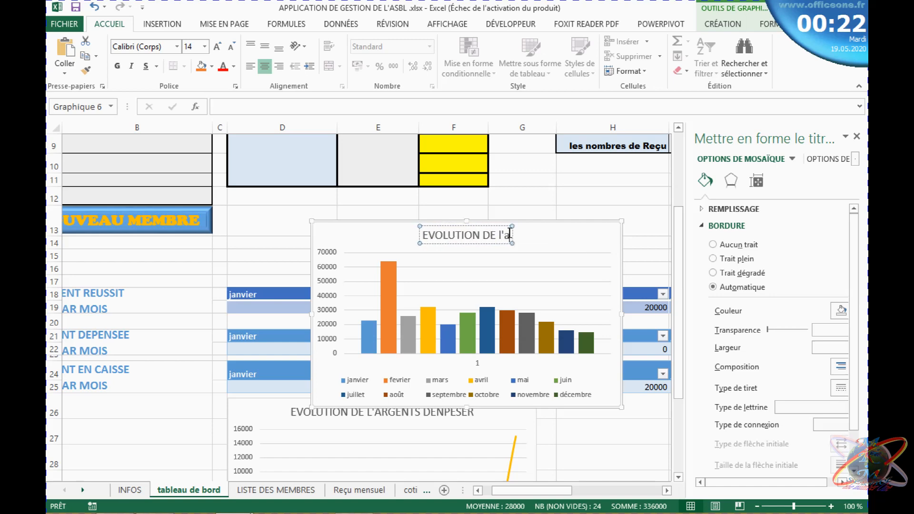
text(rgentsd)
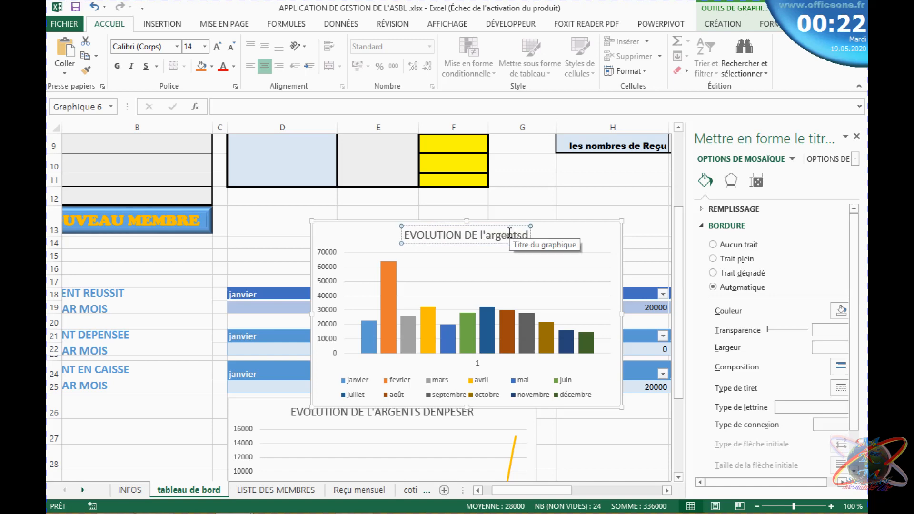
key(BackSpace)
key(BackSpace)
key(BackSpace)
key(BackSpace)
key(BackSpace)
key(BackSpace)
key(BackSpace)
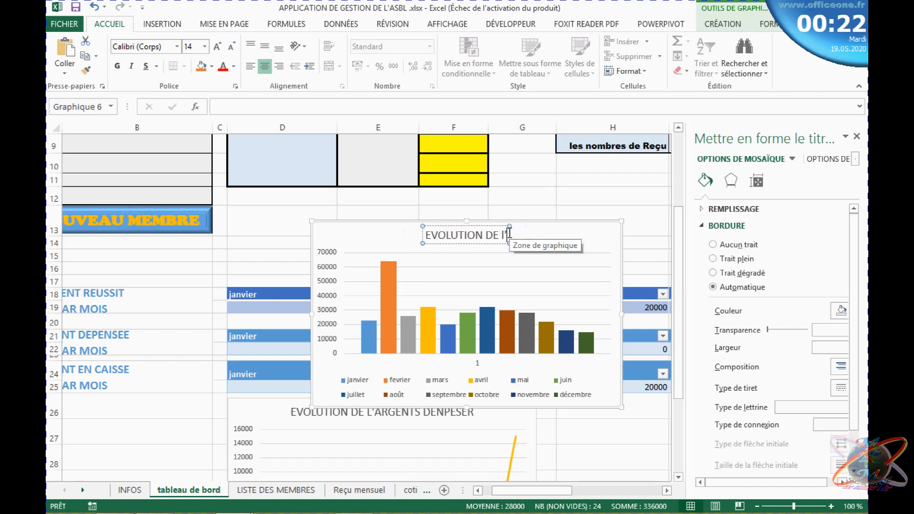
text(ARGENT)
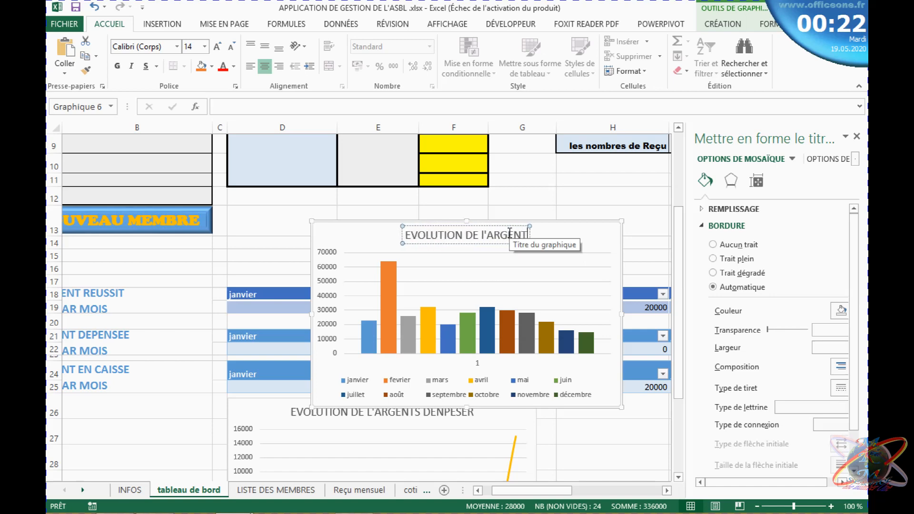
text(S EN)
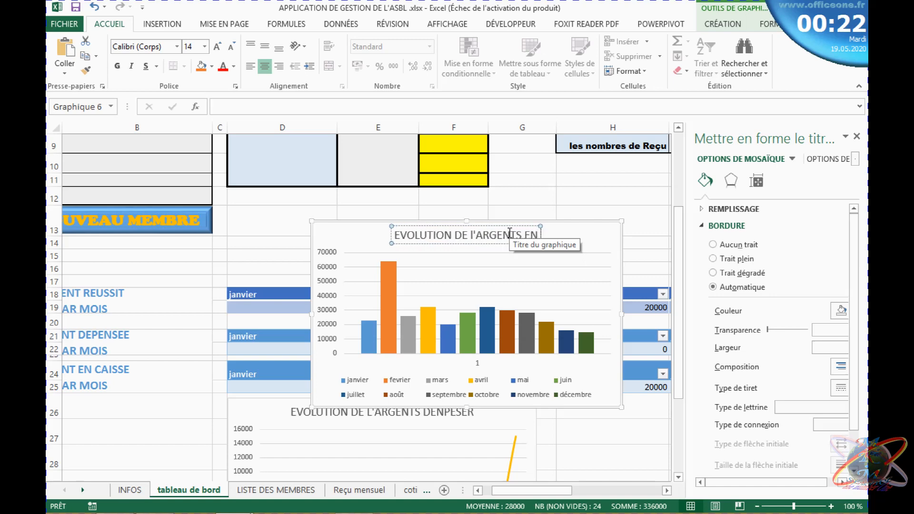
text( CAISSE)
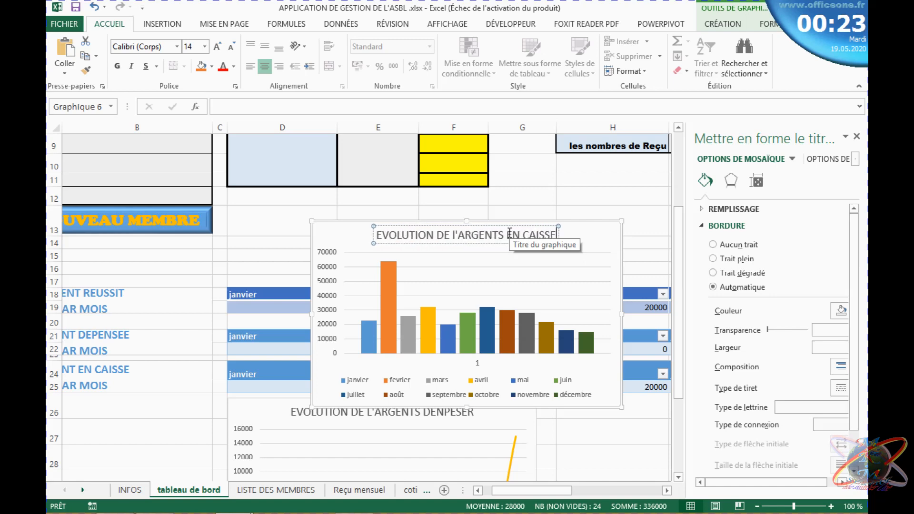
click(252, 244)
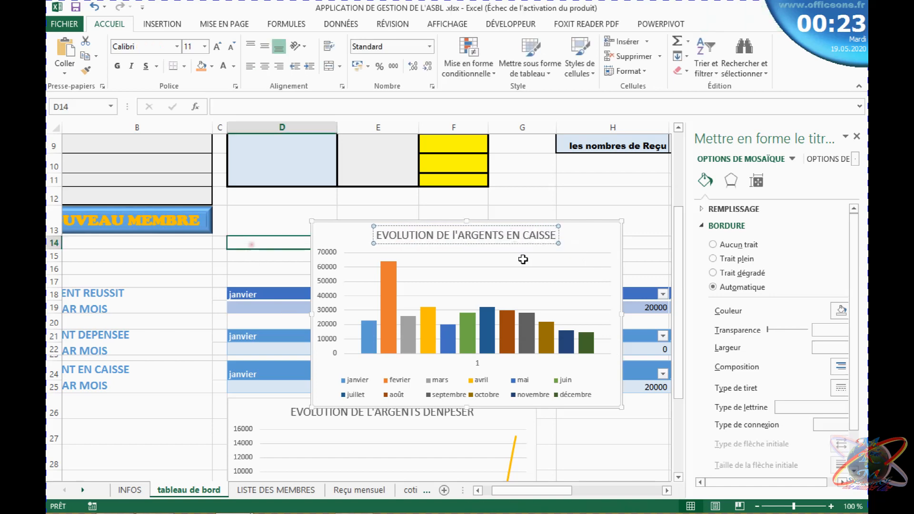
click(858, 137)
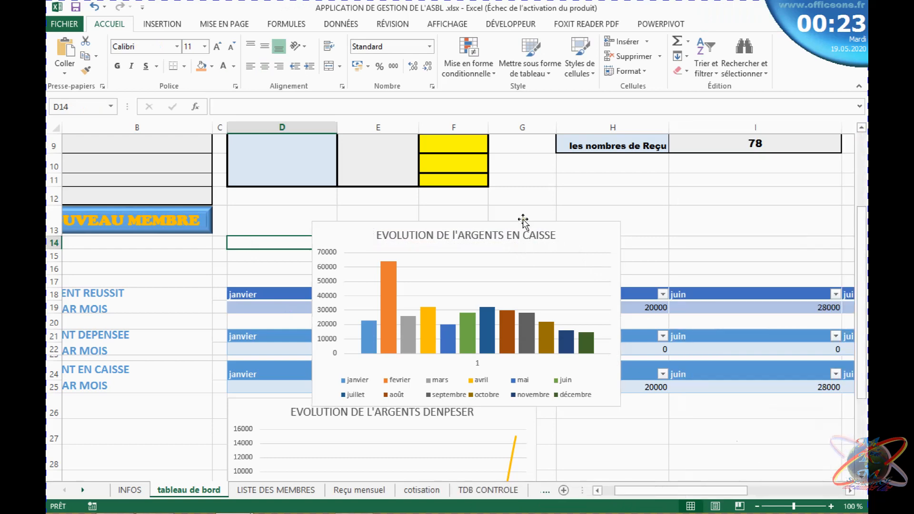
Move the cash chart below the ARGENT EN CAISSE table, just beside the EVOLUTION DE L'ARGENTS DENPESER chart
drag(522, 221, 756, 394)
drag(741, 493, 779, 492)
scroll(560, 335, down, 3)
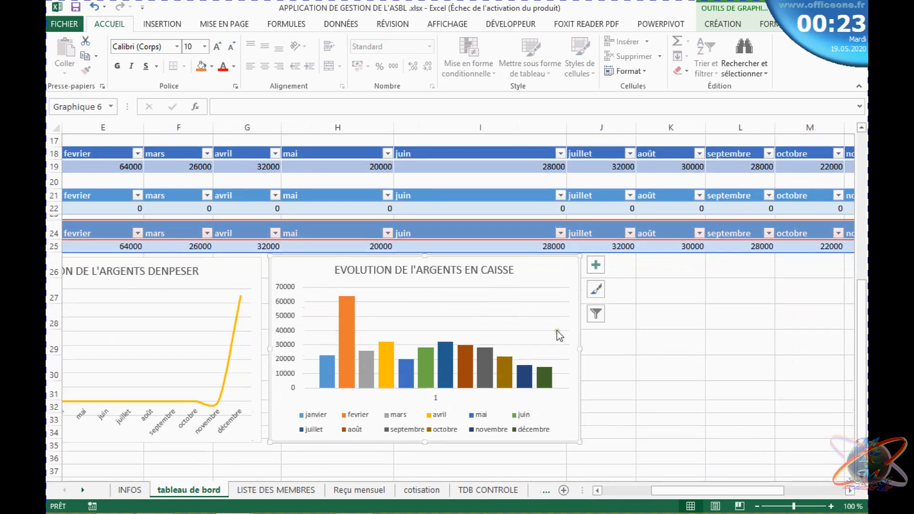
Remove the cash chart's horizontal gridlines and widen the chart until its far edge reaches column O
click(557, 331)
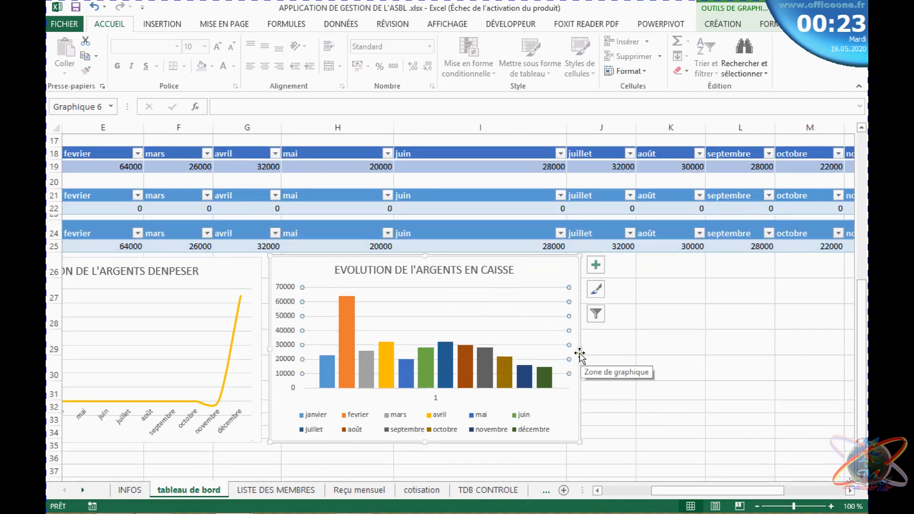
click(548, 334)
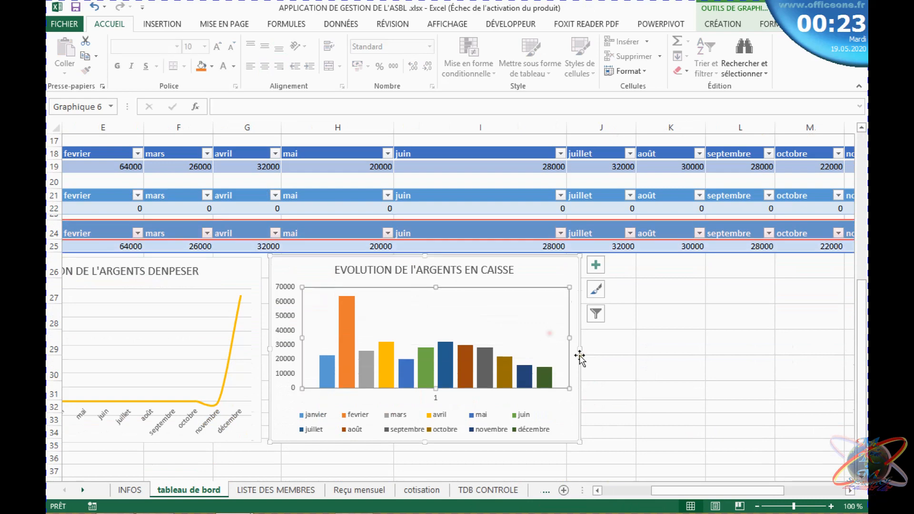
drag(581, 348, 850, 350)
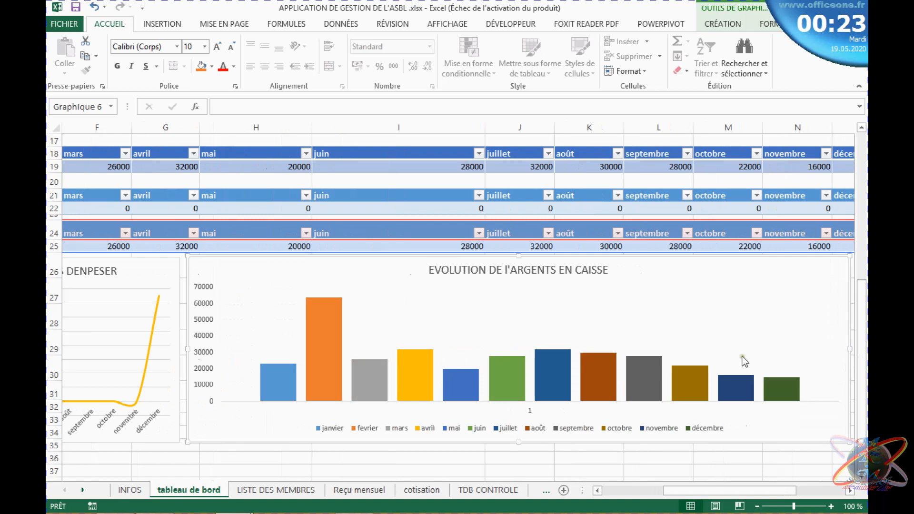
click(335, 356)
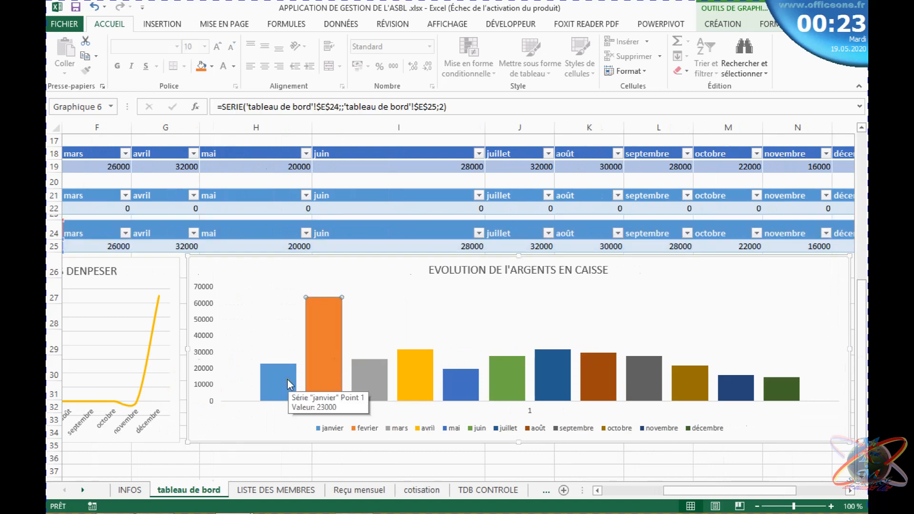
click(697, 268)
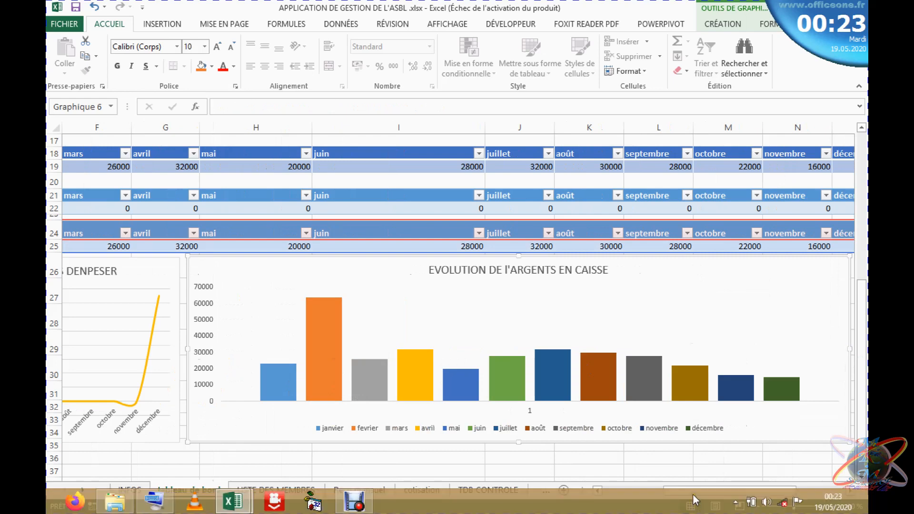
Add data labels above all the monthly columns of the EVOLUTION DE l'ARGENTS EN CAISSE chart
drag(695, 490, 731, 491)
click(579, 368)
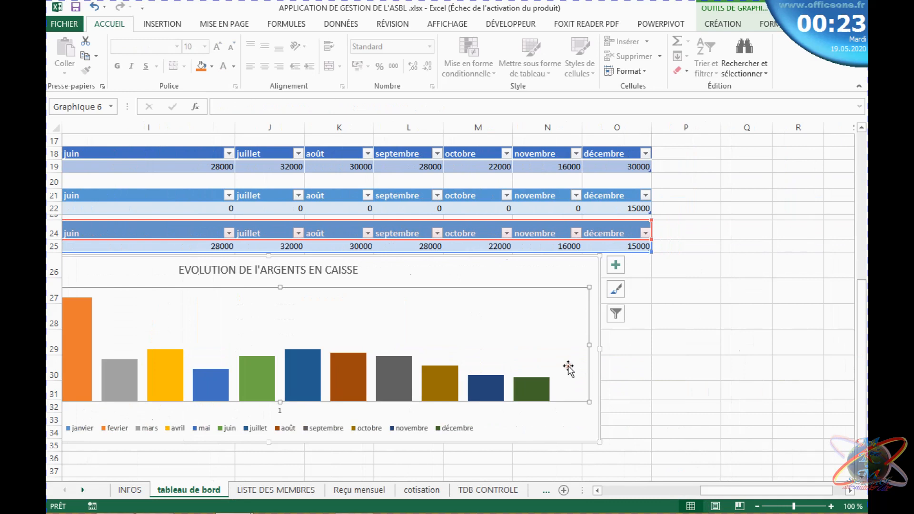
click(615, 270)
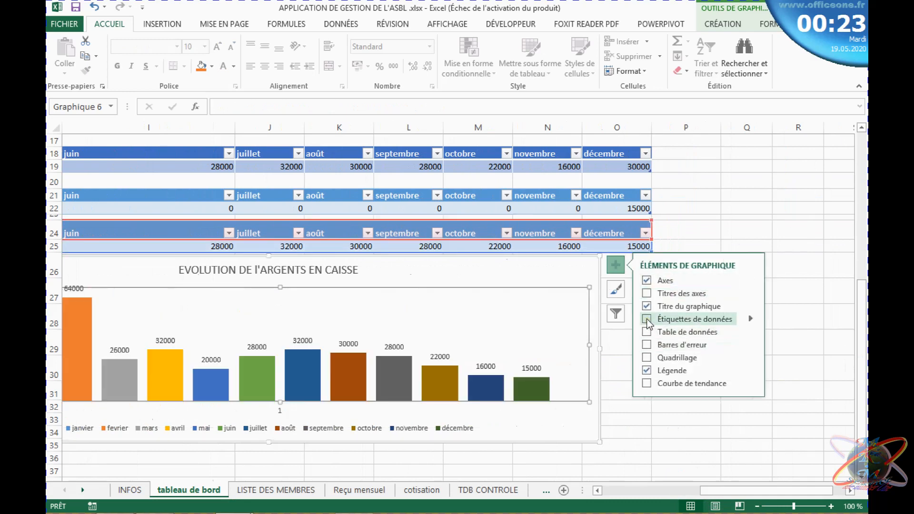
click(647, 320)
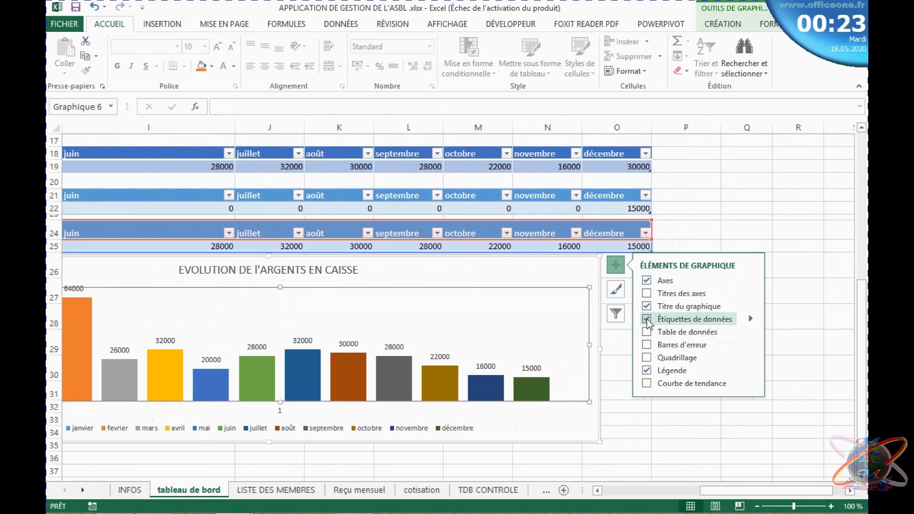
click(599, 446)
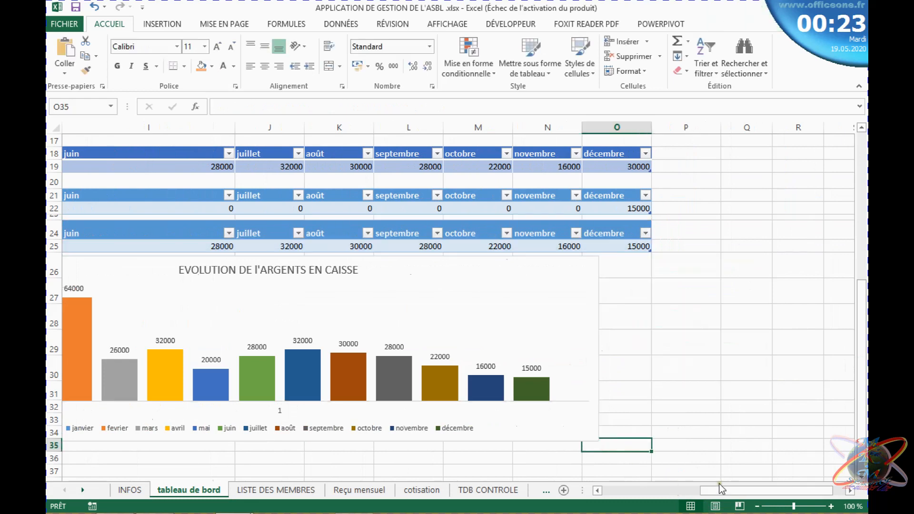
Shift the cash chart's legend to start under the janvier column and widen it so the month entries spread beneath the columns
drag(704, 491, 687, 507)
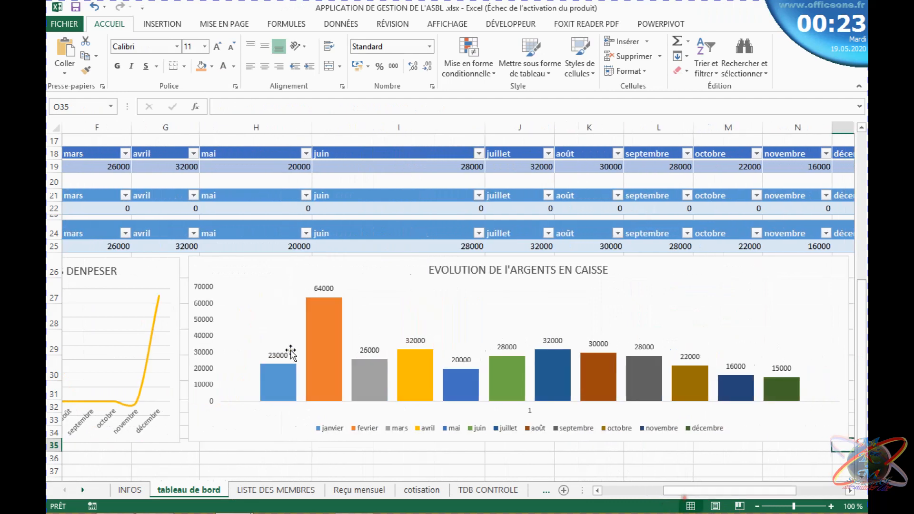
click(289, 425)
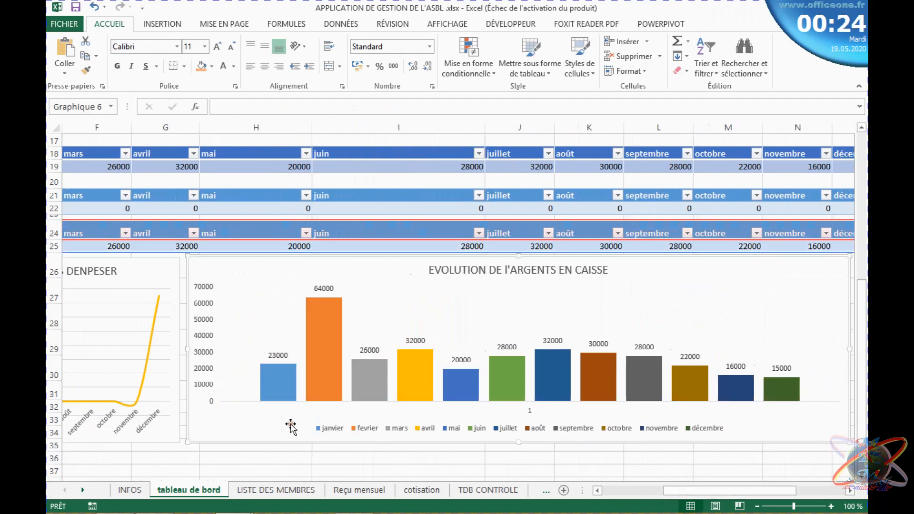
click(454, 474)
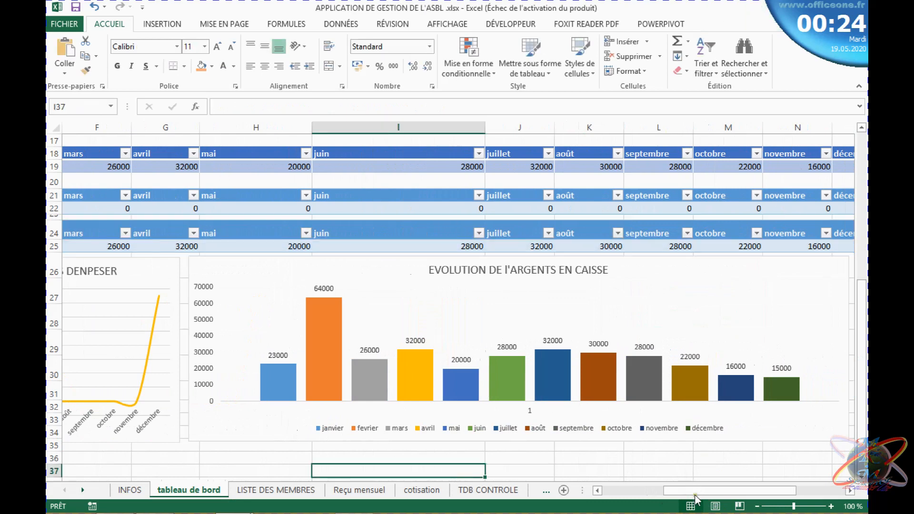
drag(696, 494, 643, 496)
click(308, 422)
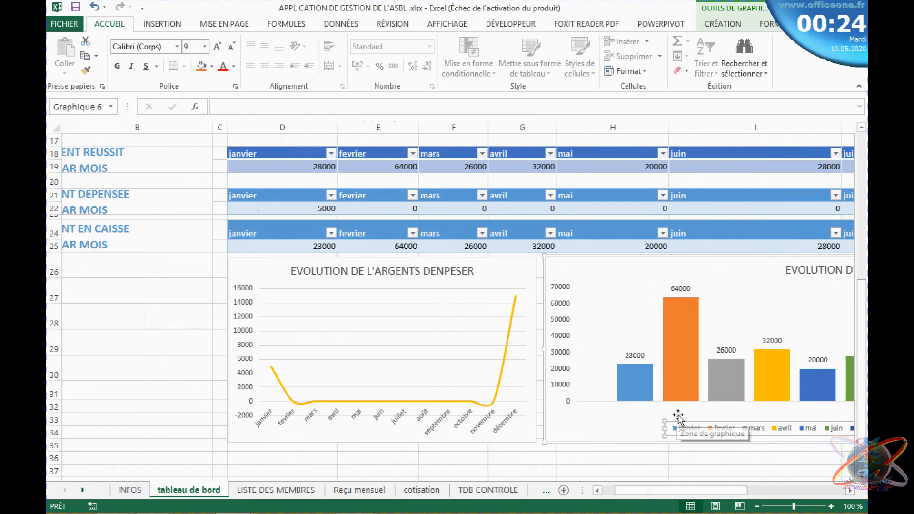
drag(679, 418, 635, 420)
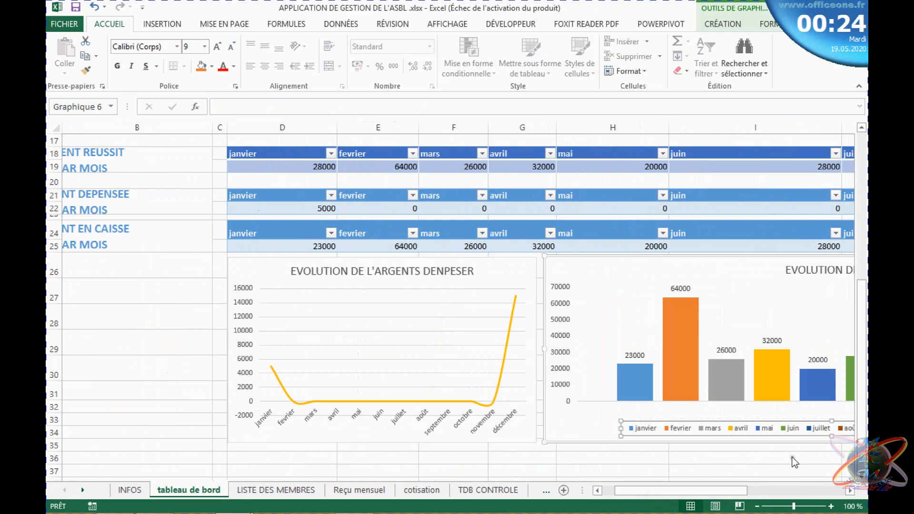
drag(750, 493, 795, 486)
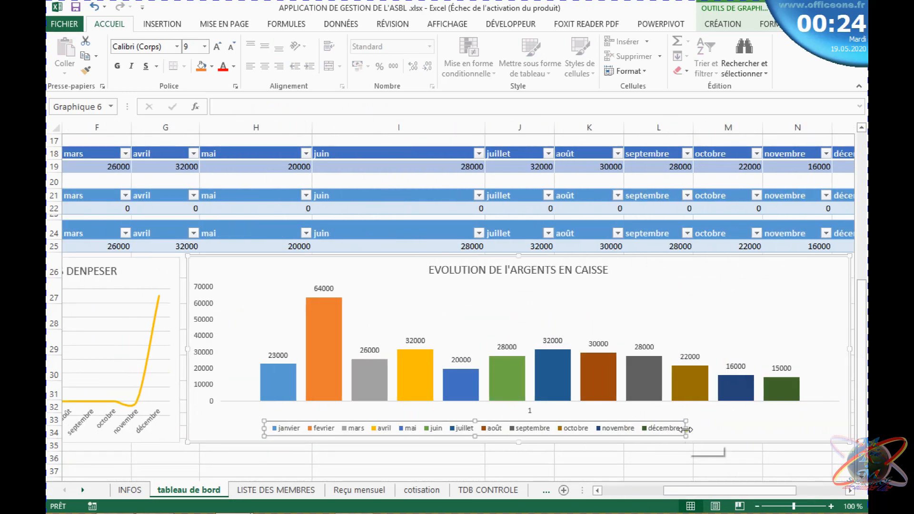
drag(686, 434, 813, 427)
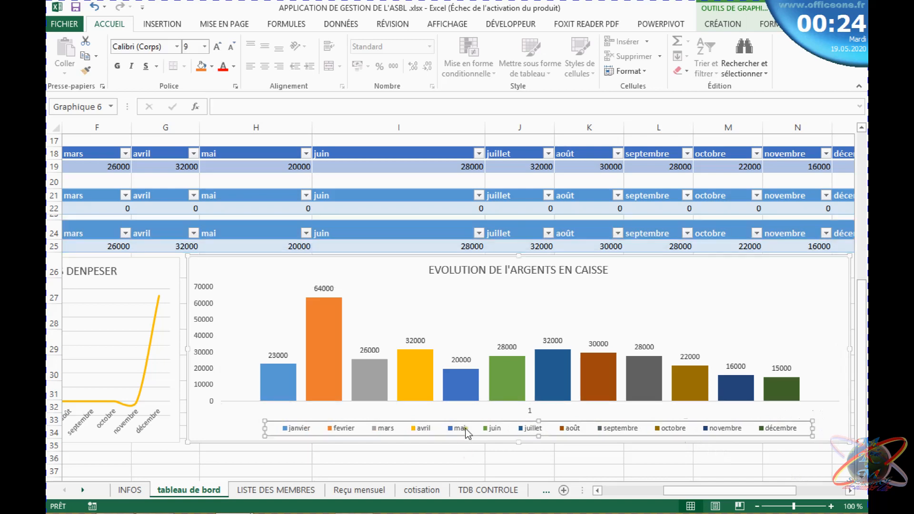
drag(457, 421, 449, 422)
click(705, 338)
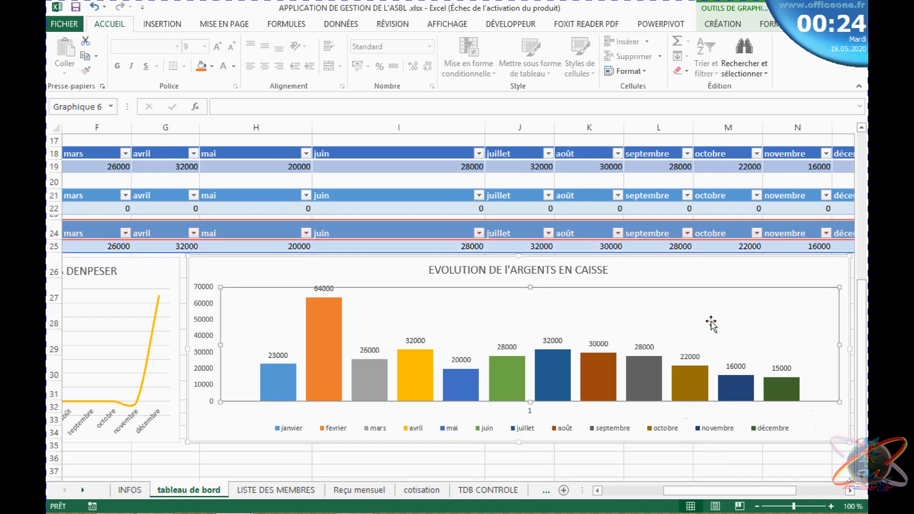
click(452, 465)
Zoom the tableau de bord sheet out to 60% to view the summary tables and all the charts together
mouse_move(865, 331)
mouse_down()
mouse_move(864, 224)
mouse_move(864, 332)
mouse_up()
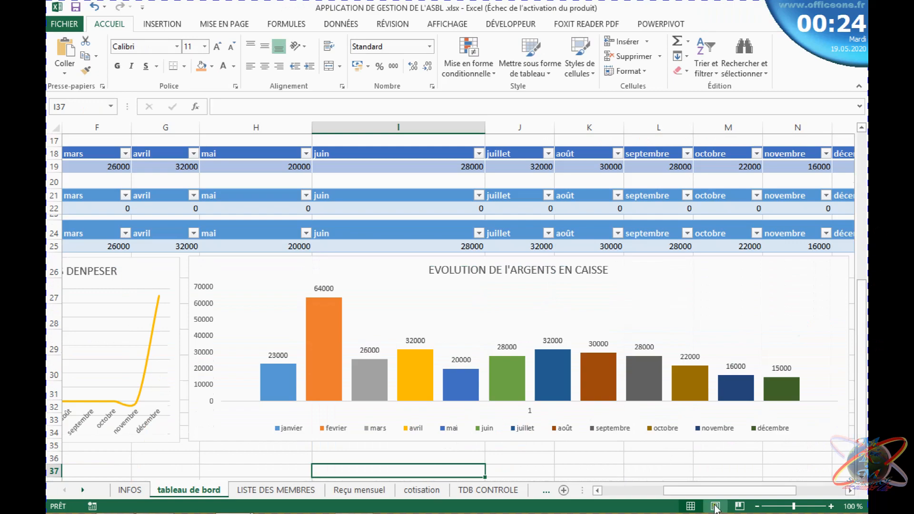
click(756, 507)
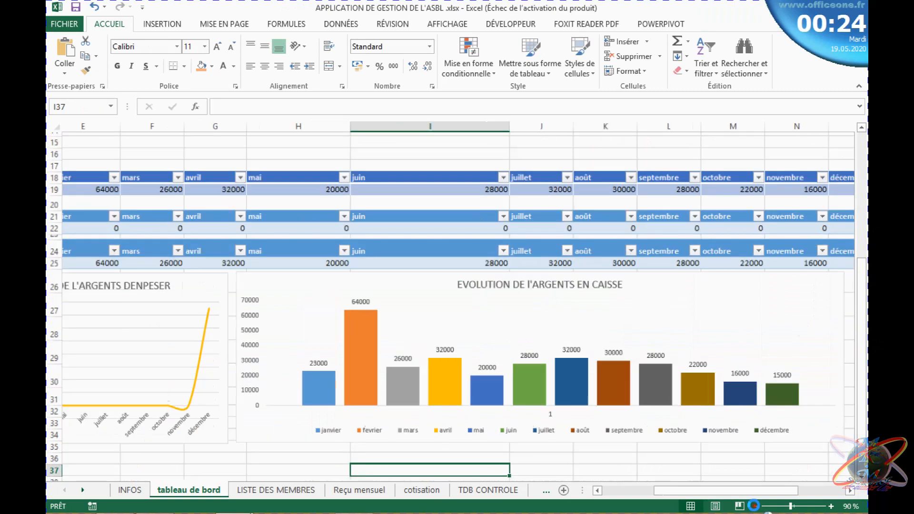
click(757, 506)
click(757, 506)
click(756, 507)
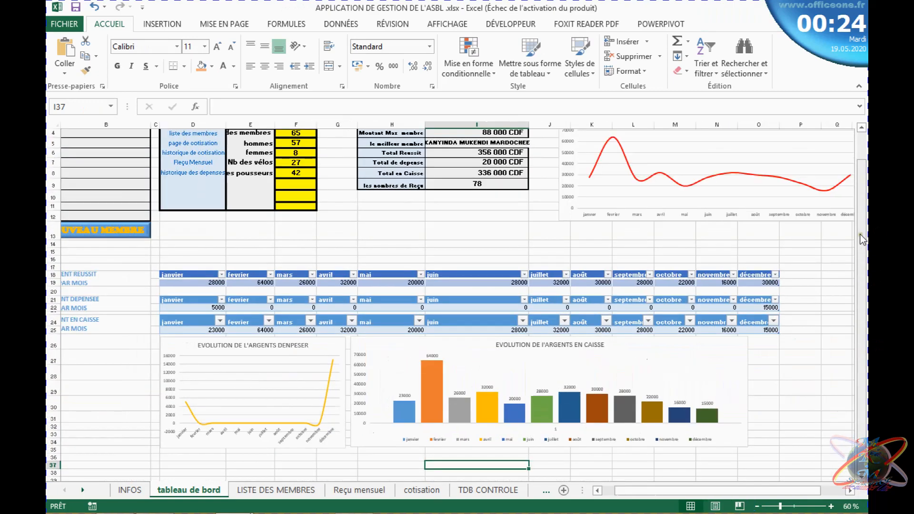
Review the tableau de bord sheet's tables and charts, and restore its zoom to 100% at the head of the sheet
scroll(863, 238, up, 3)
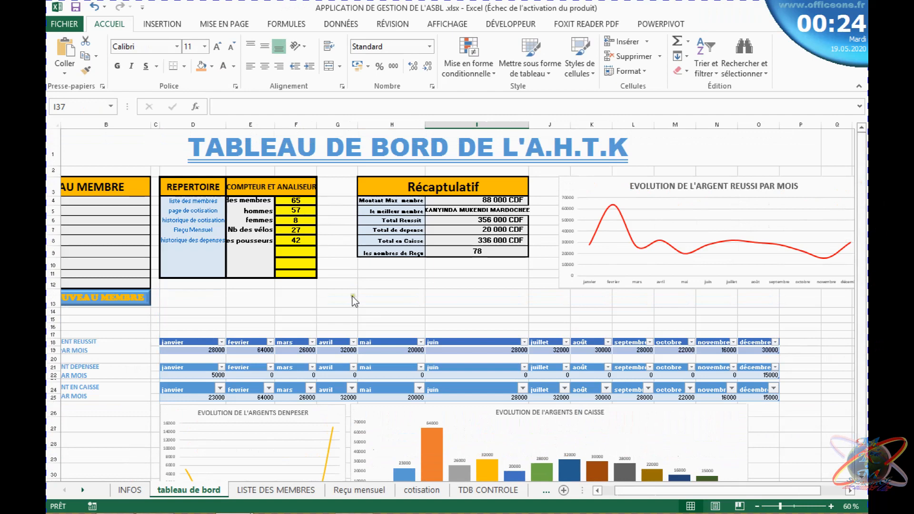
drag(647, 490, 603, 492)
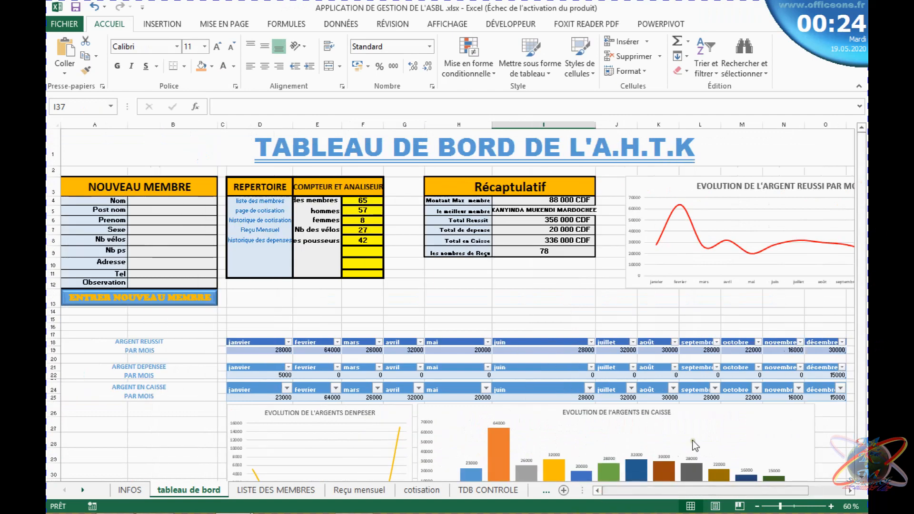
drag(863, 281, 862, 235)
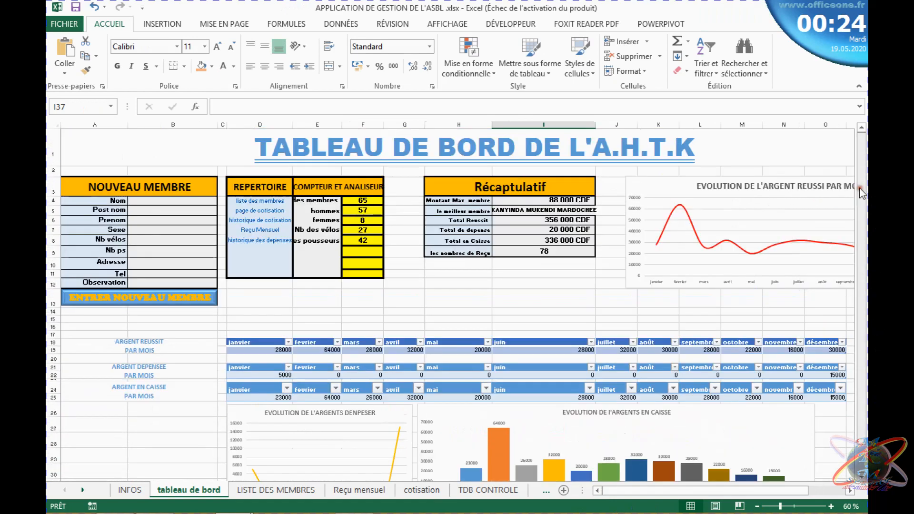
click(832, 507)
click(831, 507)
click(831, 506)
click(832, 507)
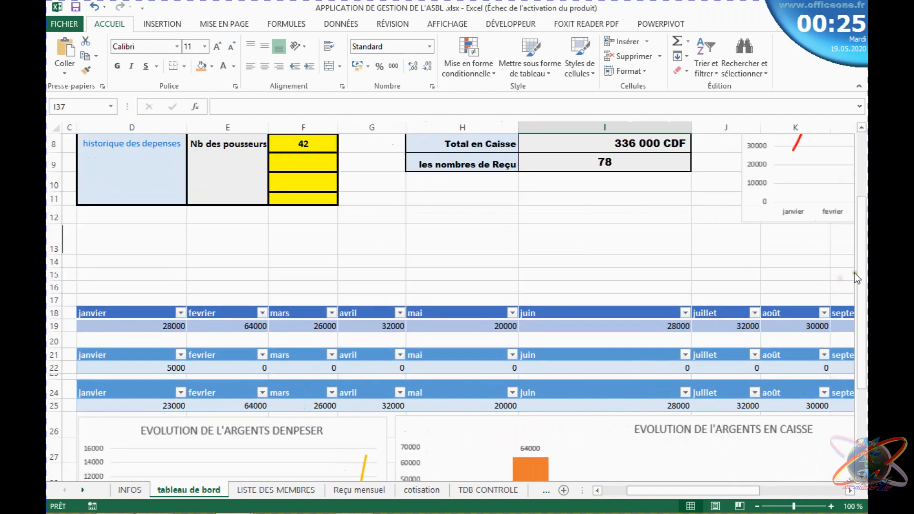
drag(862, 281, 862, 219)
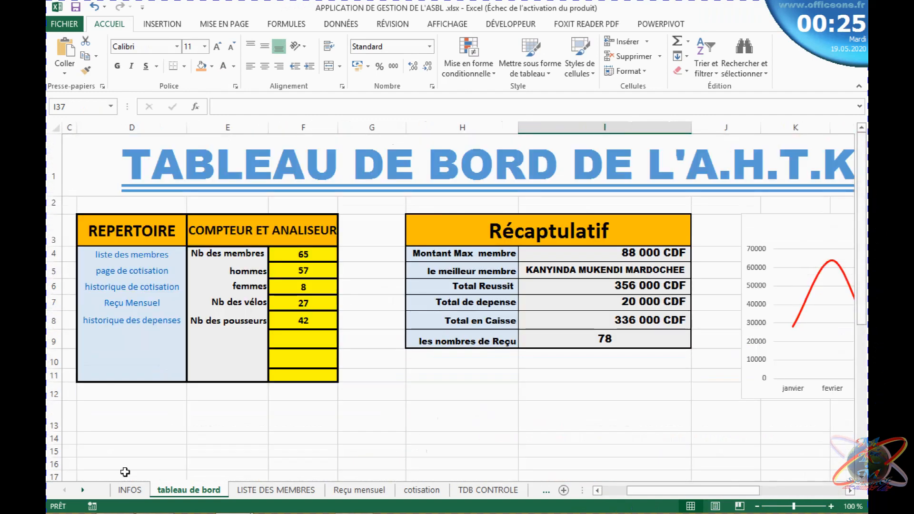
Mark the completed tasks in A15 to A17 of the INFOS sheet with the same orange fill as the other finished tasks
click(130, 490)
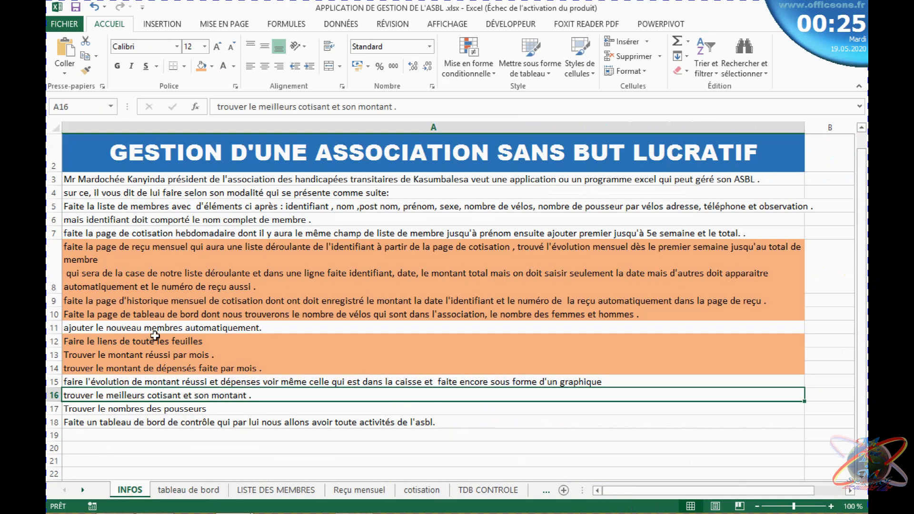
click(157, 383)
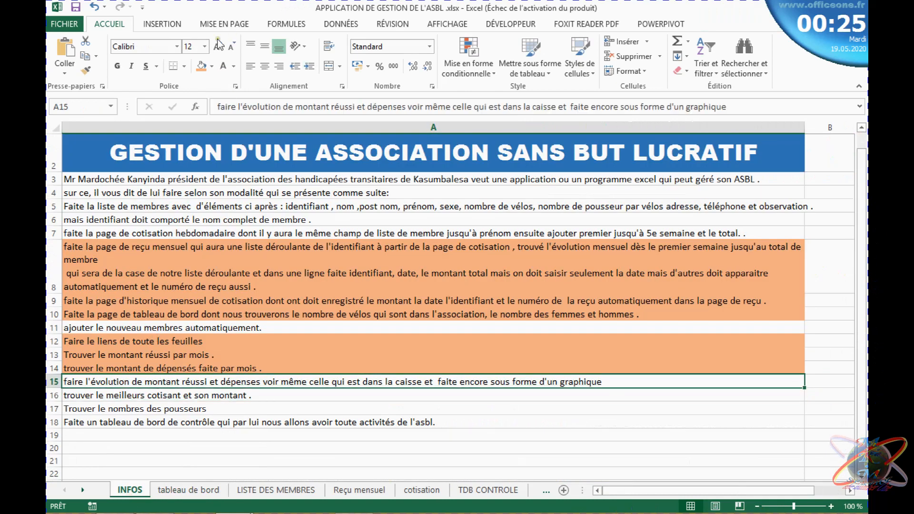
click(201, 66)
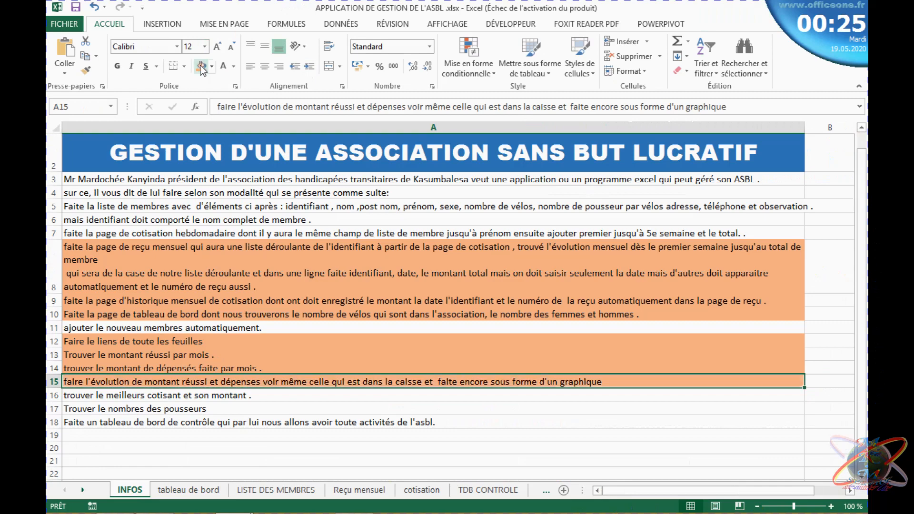
click(200, 404)
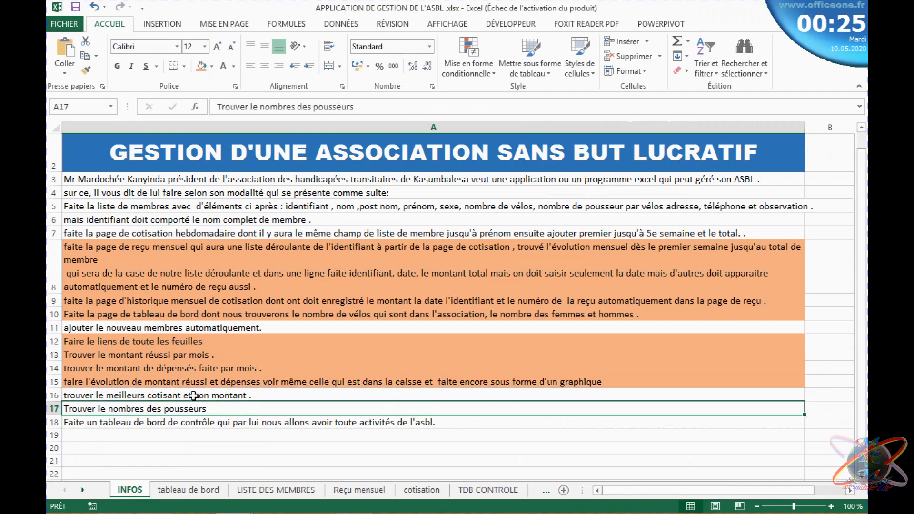
drag(193, 396, 197, 423)
drag(198, 417, 202, 411)
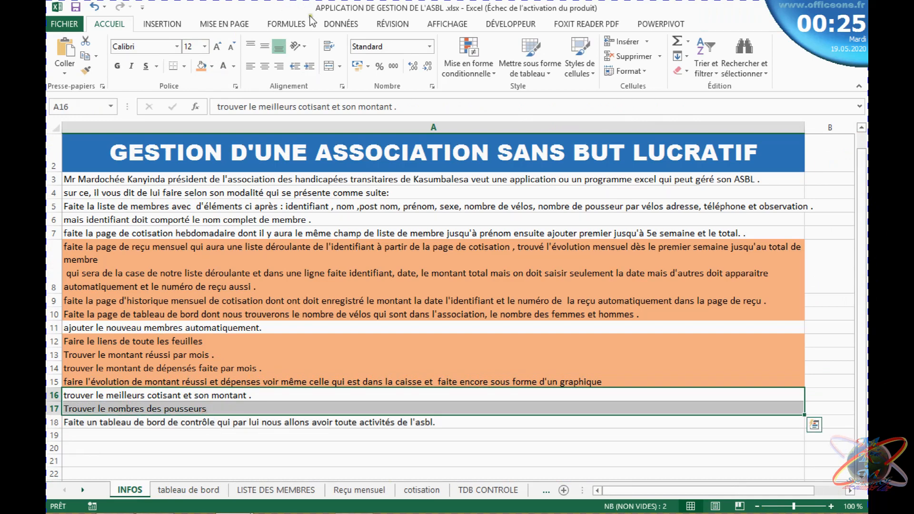
click(202, 67)
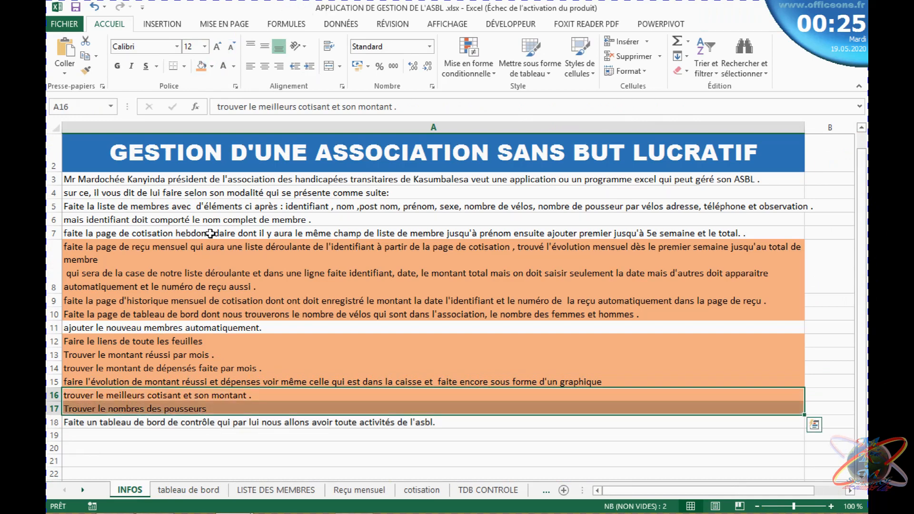
Check the receipt requirement on INFOS against the Reçu mensuel sheet's weekly amounts and its name, date and amount line
click(136, 330)
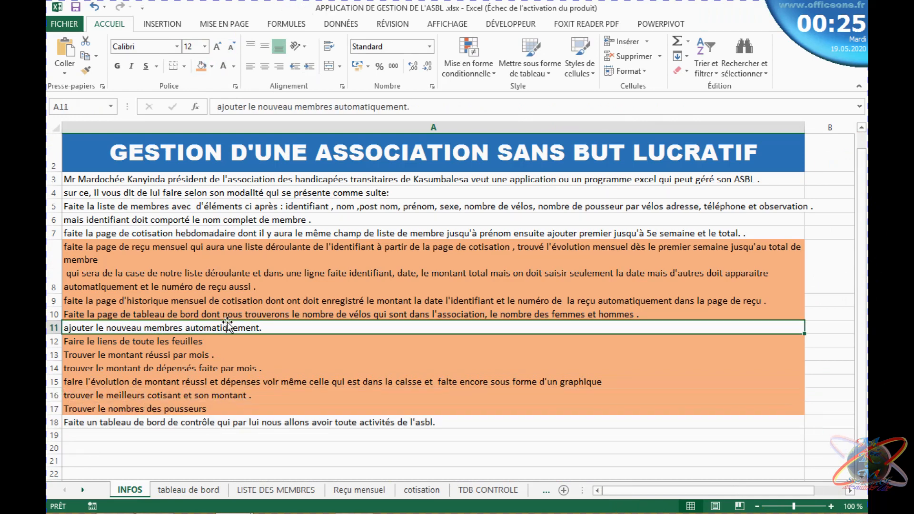
click(172, 245)
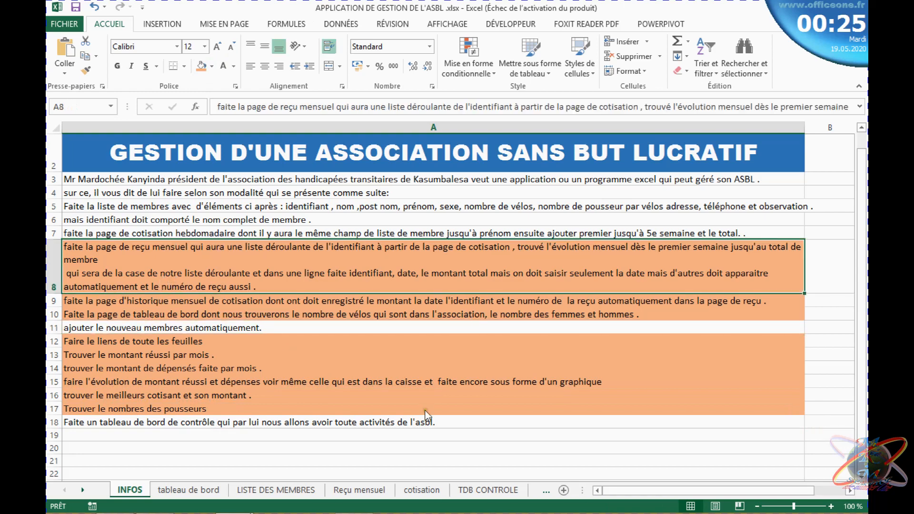
click(360, 493)
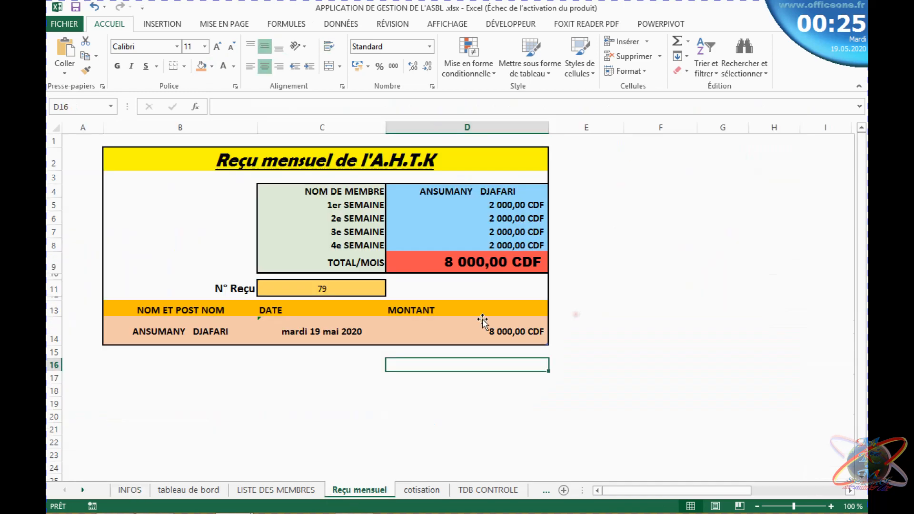
click(454, 286)
click(459, 227)
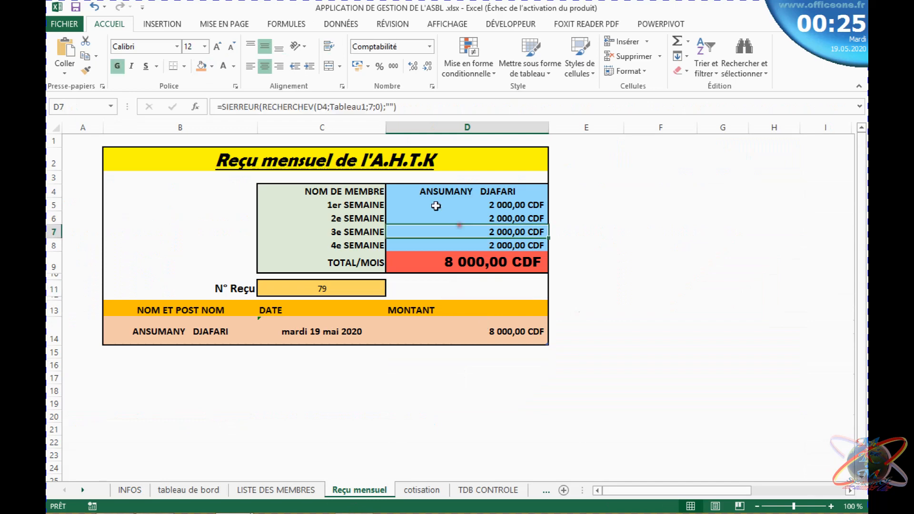
click(432, 205)
click(339, 219)
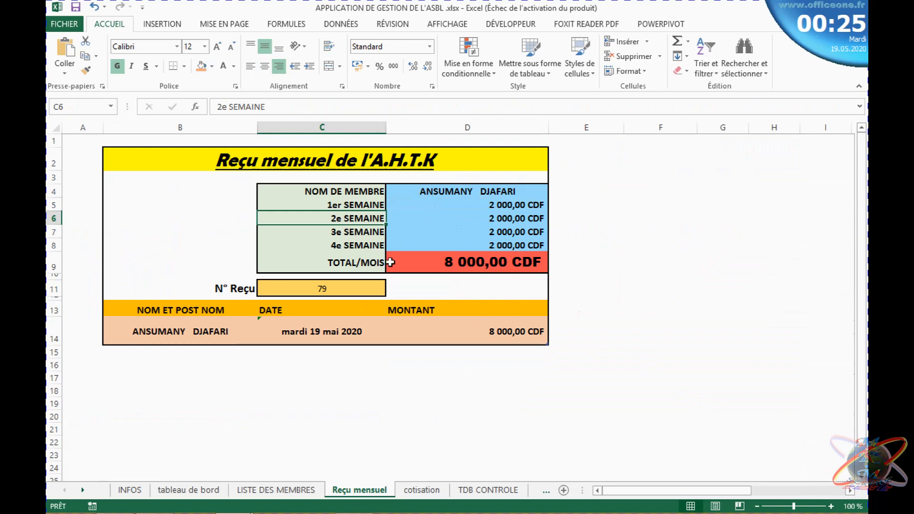
click(225, 332)
click(428, 332)
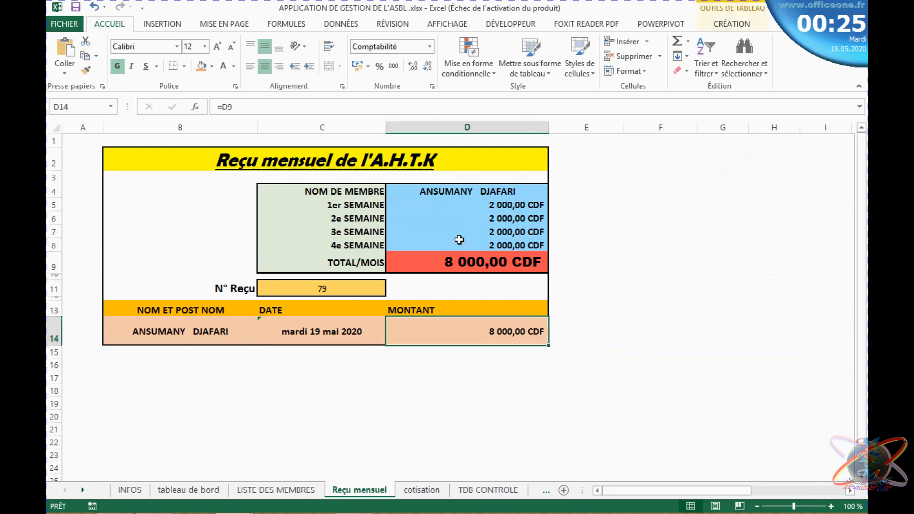
click(442, 187)
click(278, 215)
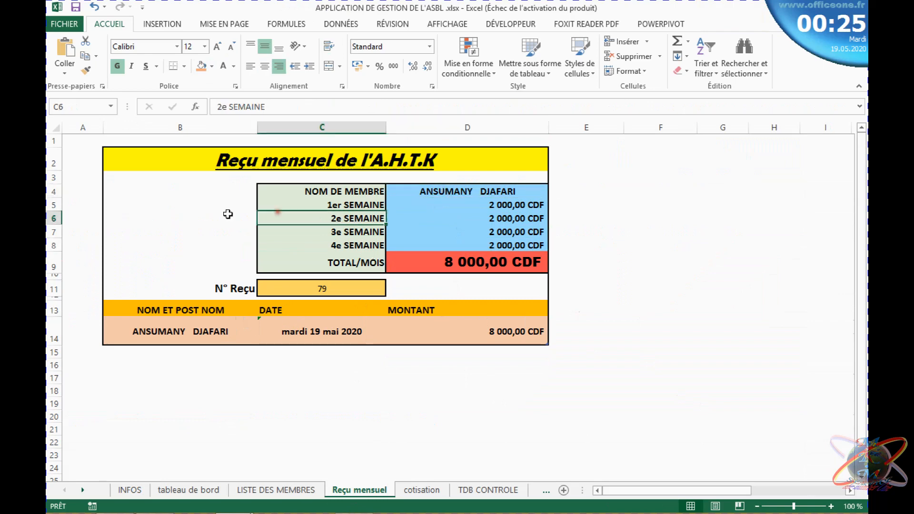
click(167, 216)
click(166, 331)
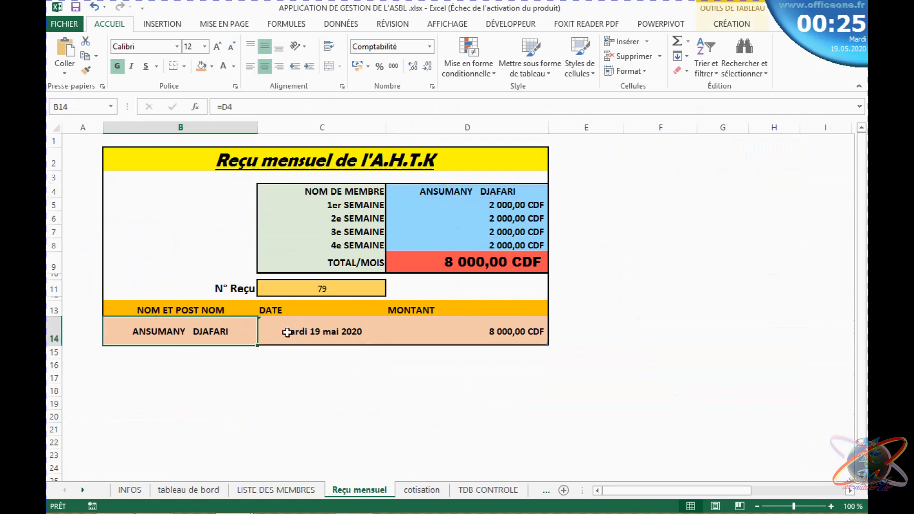
click(299, 332)
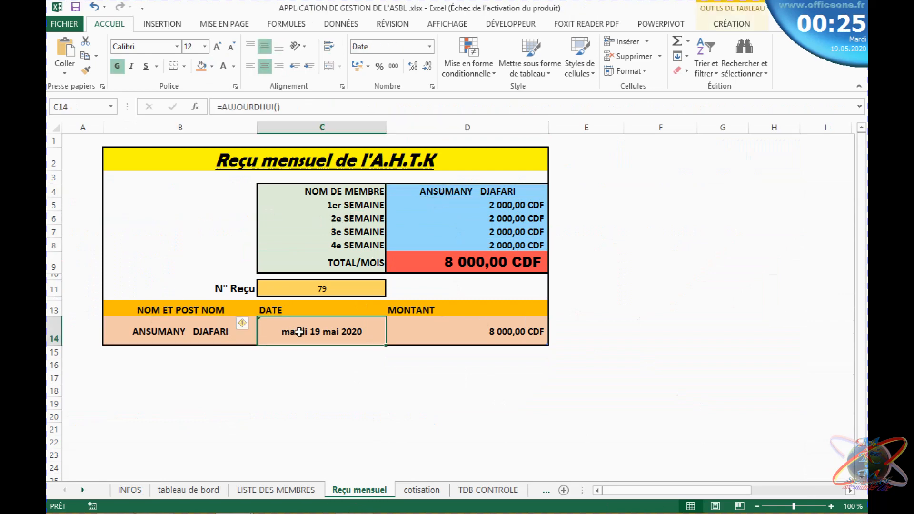
click(426, 333)
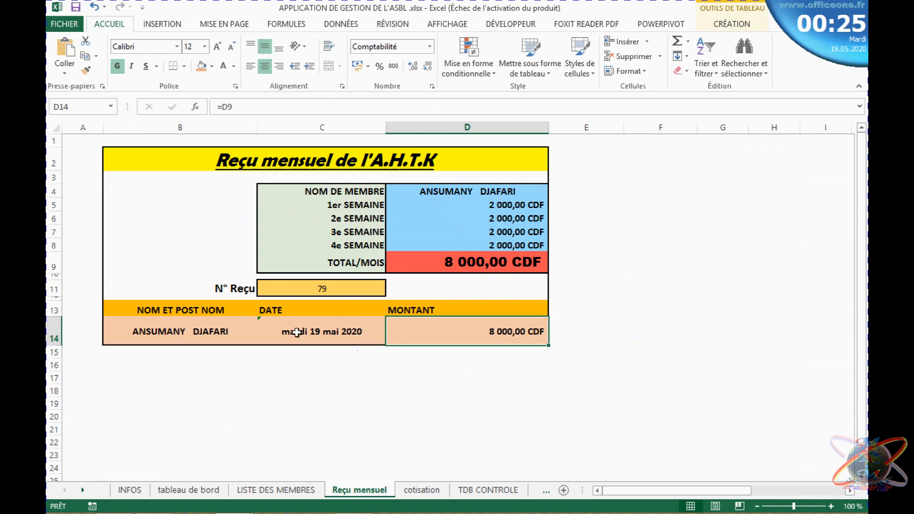
Shift the contribution control dashboard picture on the TDB CONTROLE sheet to the right by about three quarters of a column
click(428, 491)
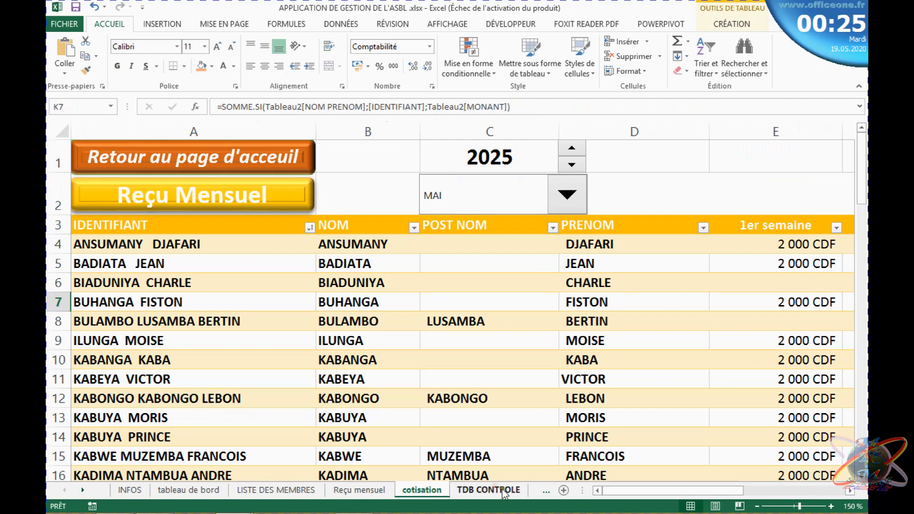
click(491, 490)
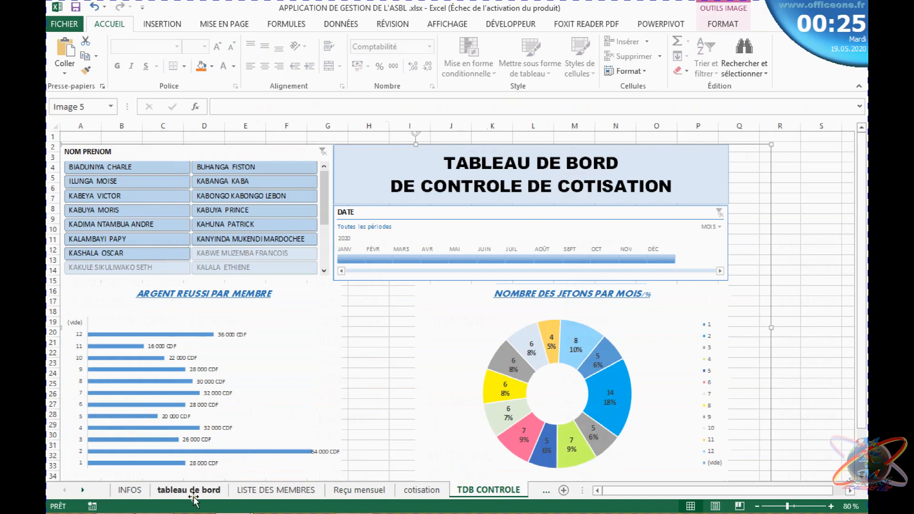
click(253, 345)
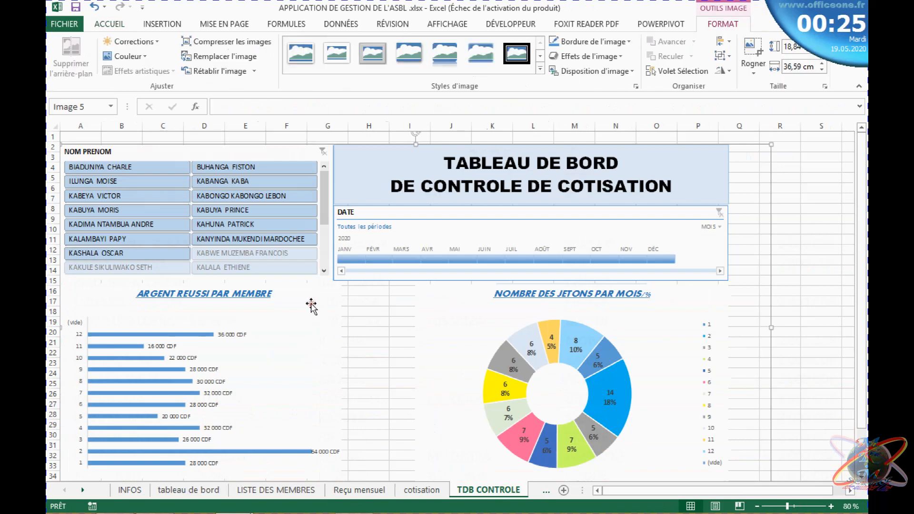
drag(274, 249, 305, 250)
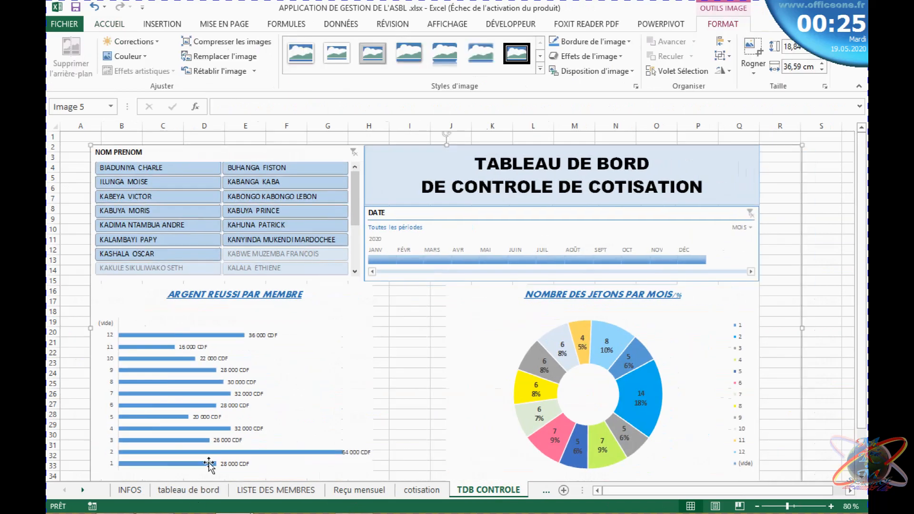
Look through the INFOS, tableau de bord, LISTE DES MEMBRES, Reçu mensuel, cotisation and TDB CONTROLE sheets in turn
click(183, 490)
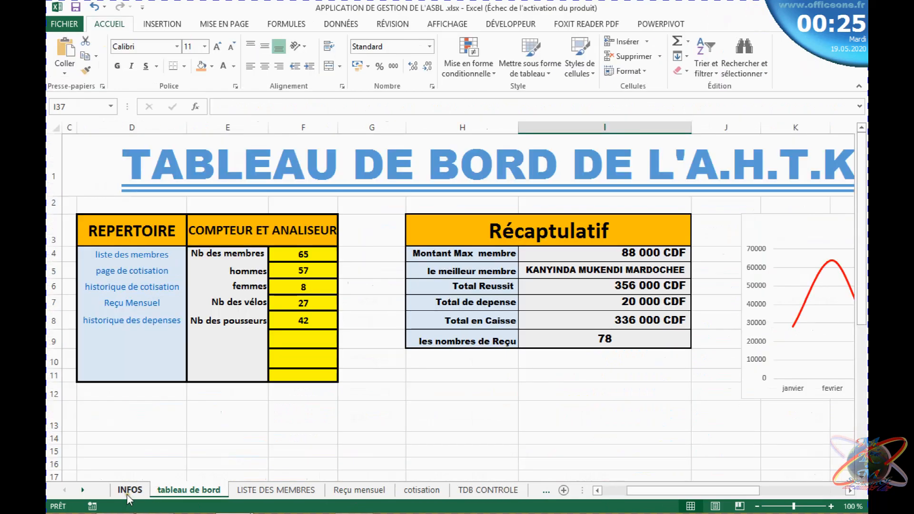
click(128, 495)
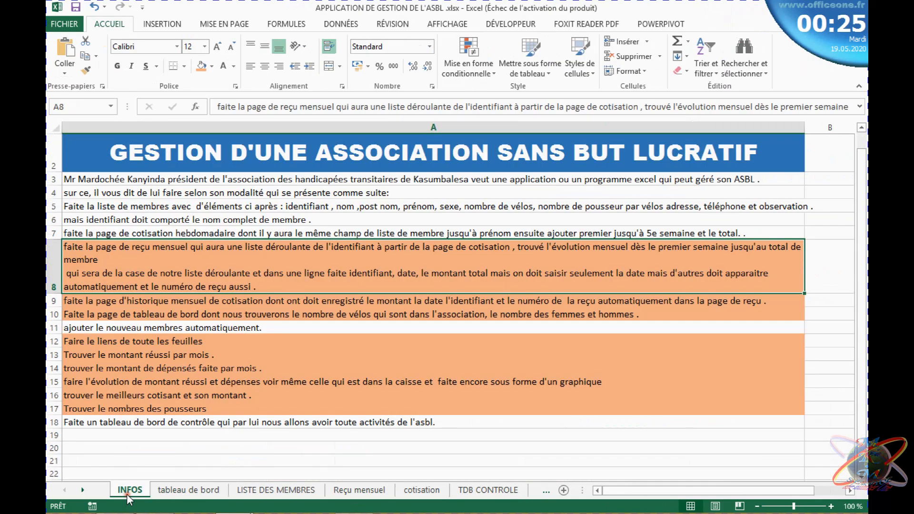
click(269, 489)
click(366, 492)
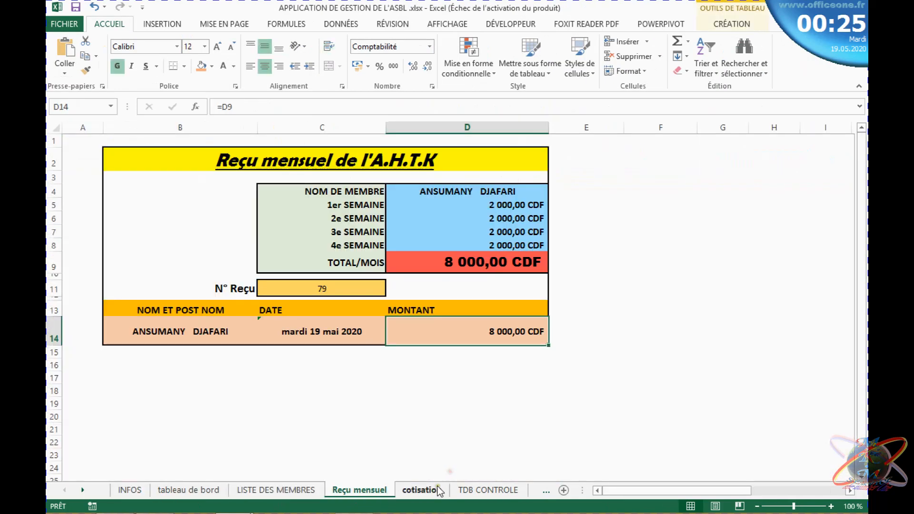
click(427, 491)
click(488, 490)
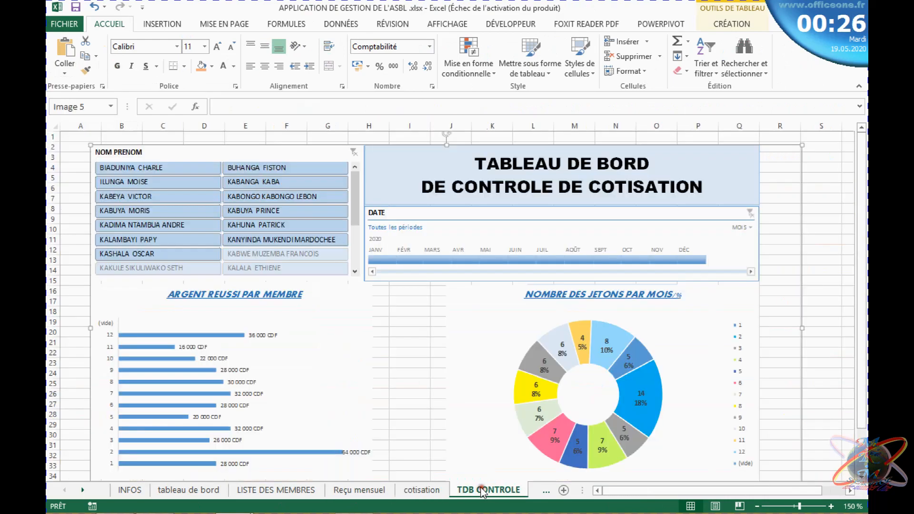
click(414, 490)
click(364, 494)
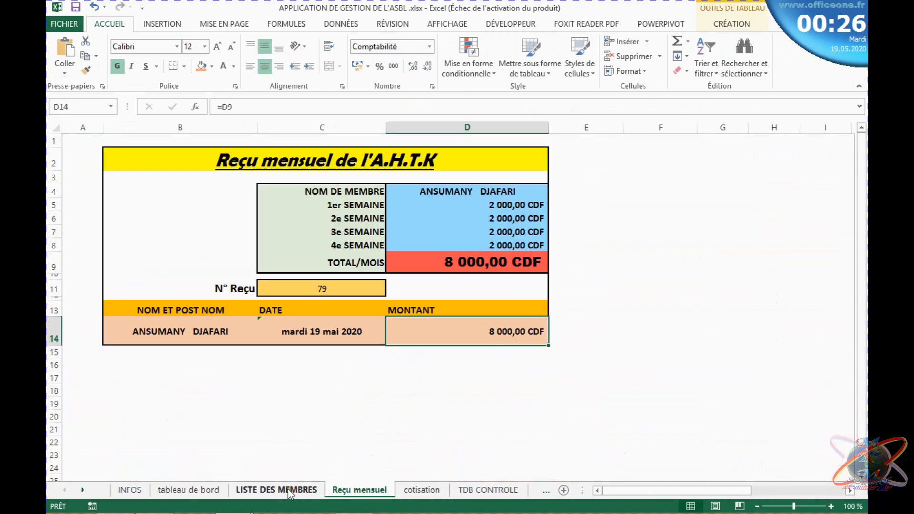
click(289, 492)
click(200, 490)
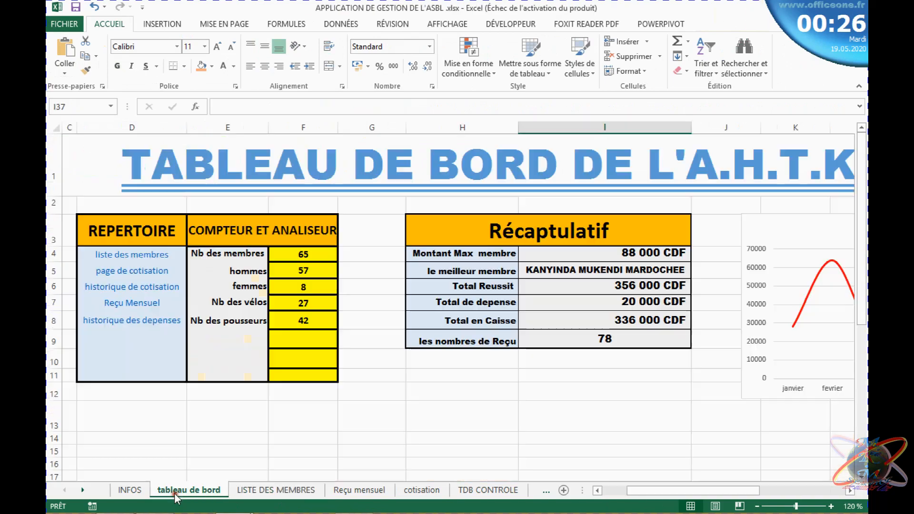
click(127, 494)
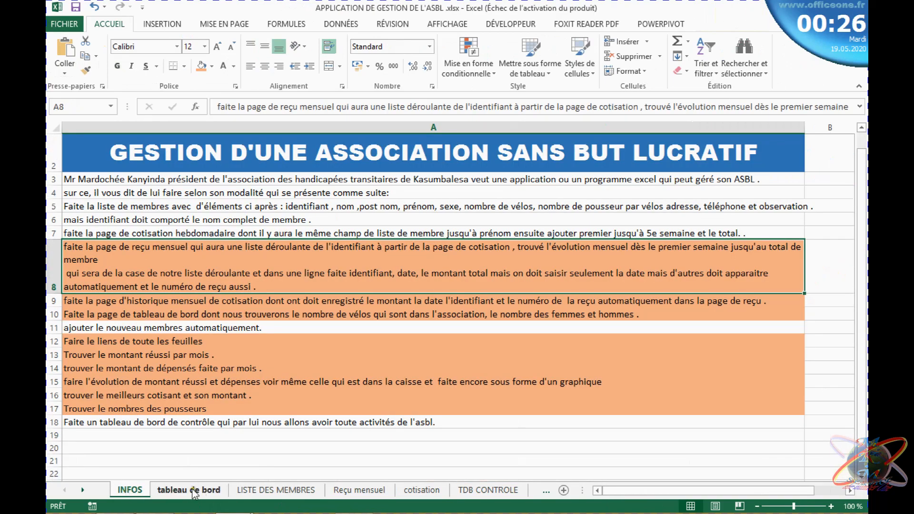
click(195, 492)
click(268, 493)
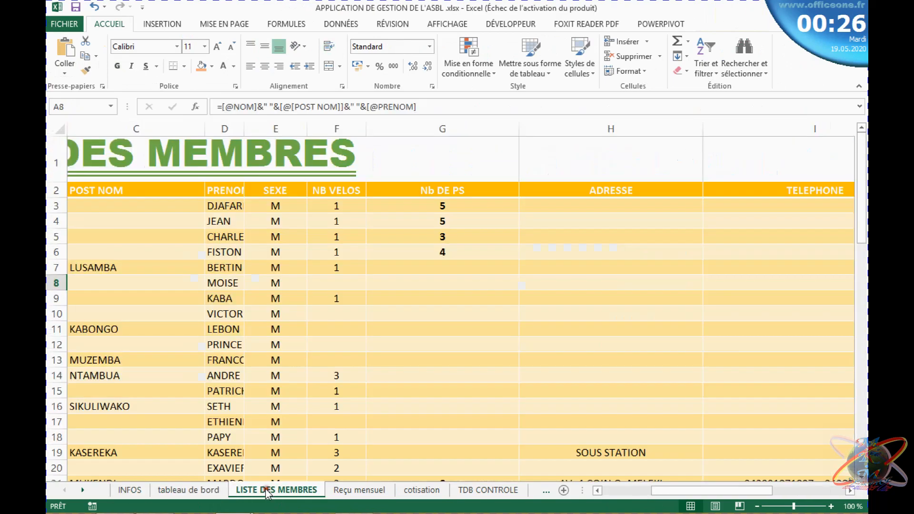
click(350, 494)
click(422, 492)
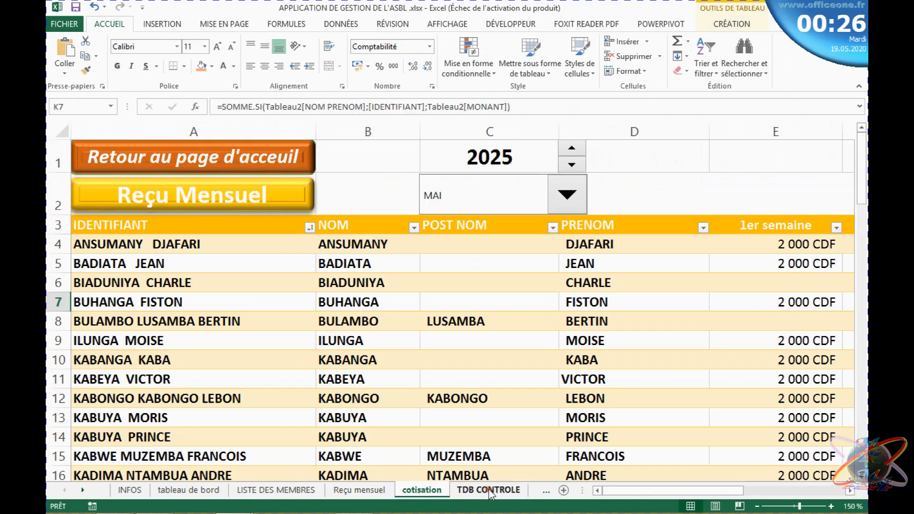
click(489, 492)
click(433, 491)
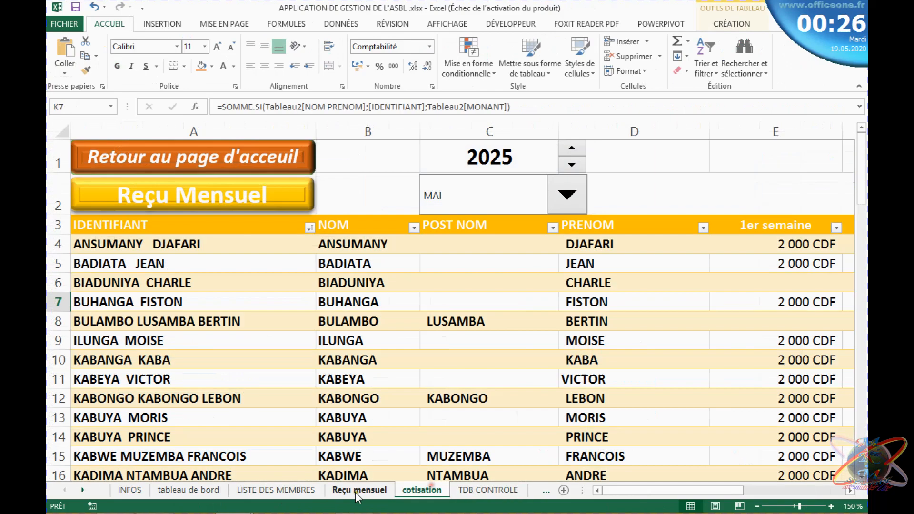
Go back through the Reçu mensuel, LISTE DES MEMBRES and tableau de bord sheets to INFOS and reread its requirements in A4 to A8
click(355, 491)
click(289, 491)
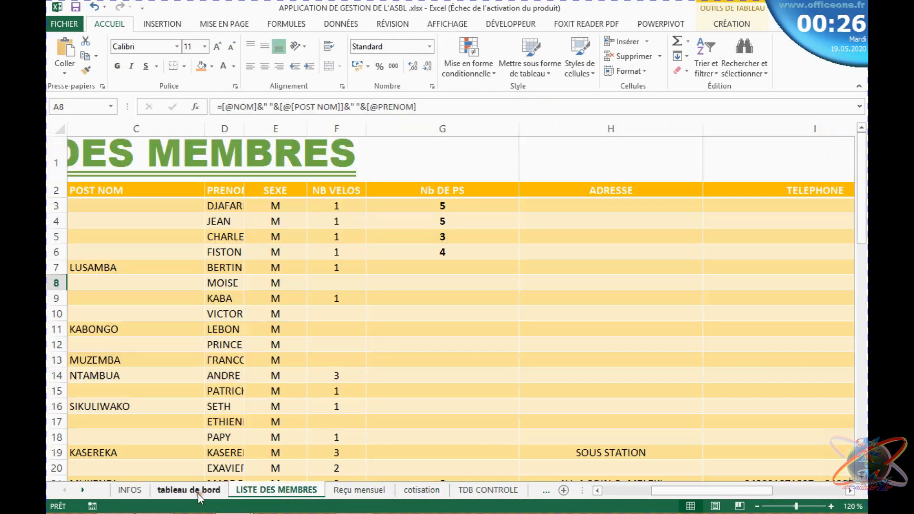
click(195, 493)
click(129, 492)
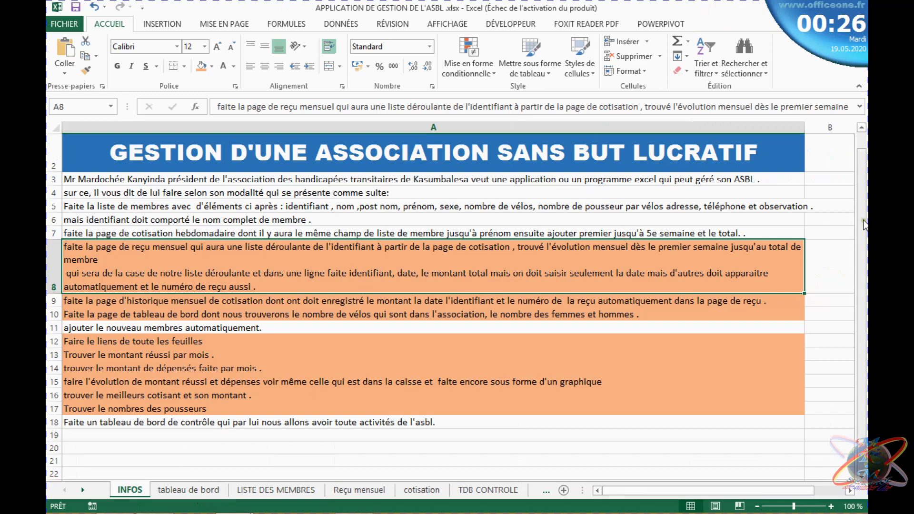
scroll(867, 229, up, 1)
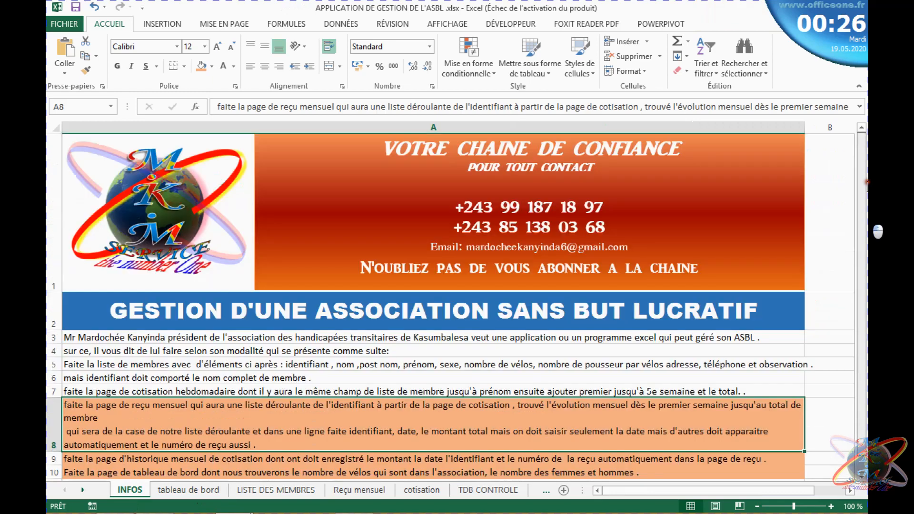
click(310, 354)
click(263, 364)
click(262, 378)
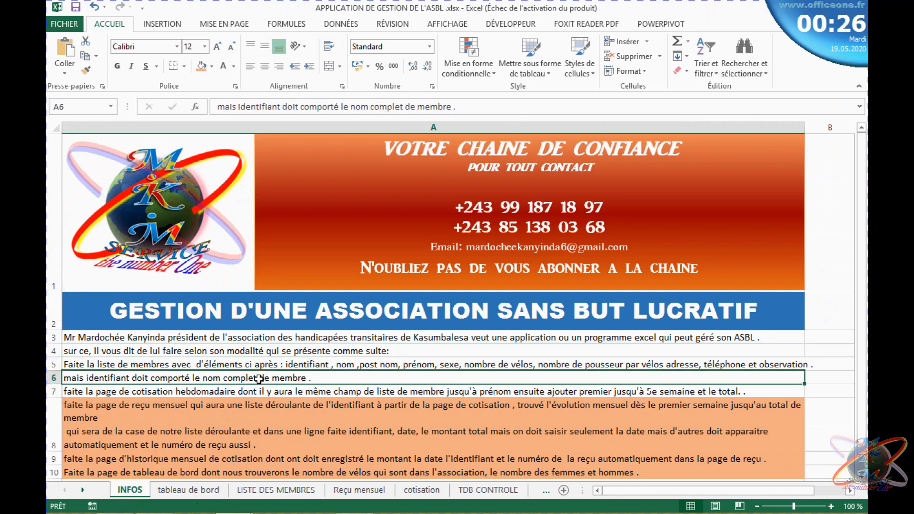
click(286, 442)
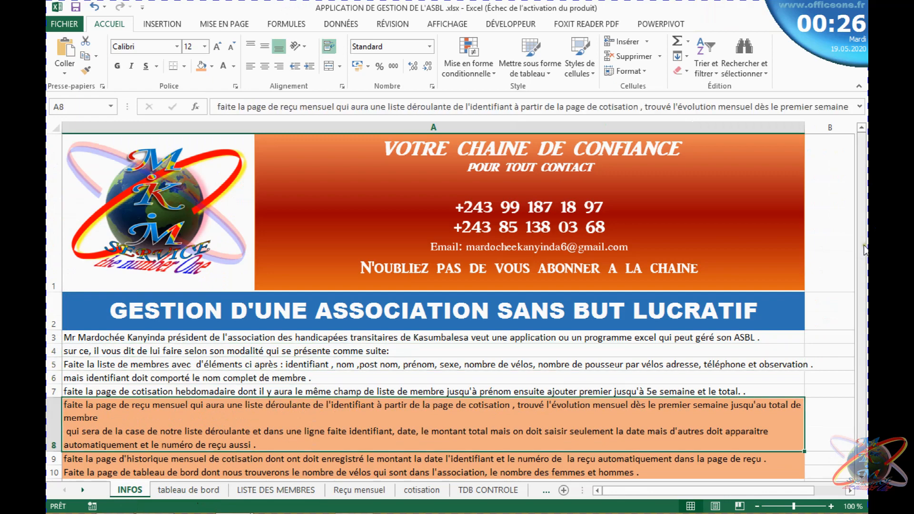
Save the association management workbook with the INFOS sheet shown from its header
drag(864, 248, 867, 169)
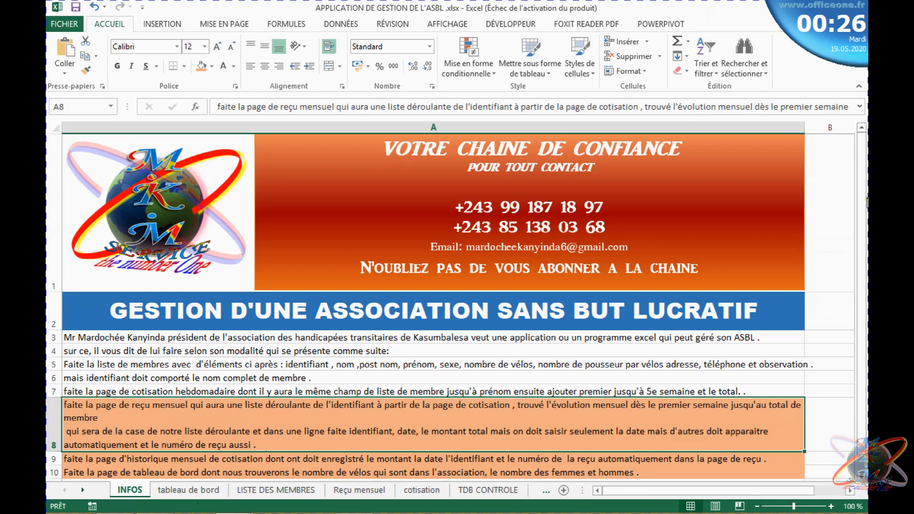
click(76, 7)
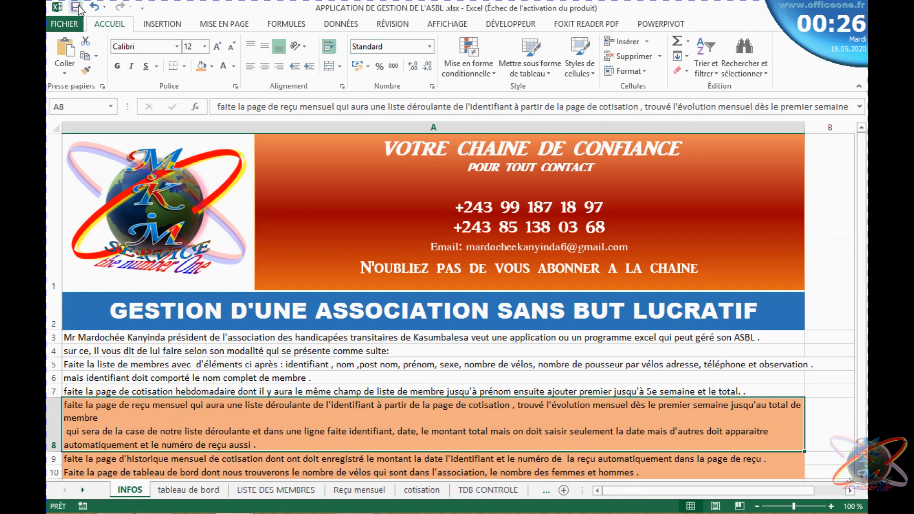